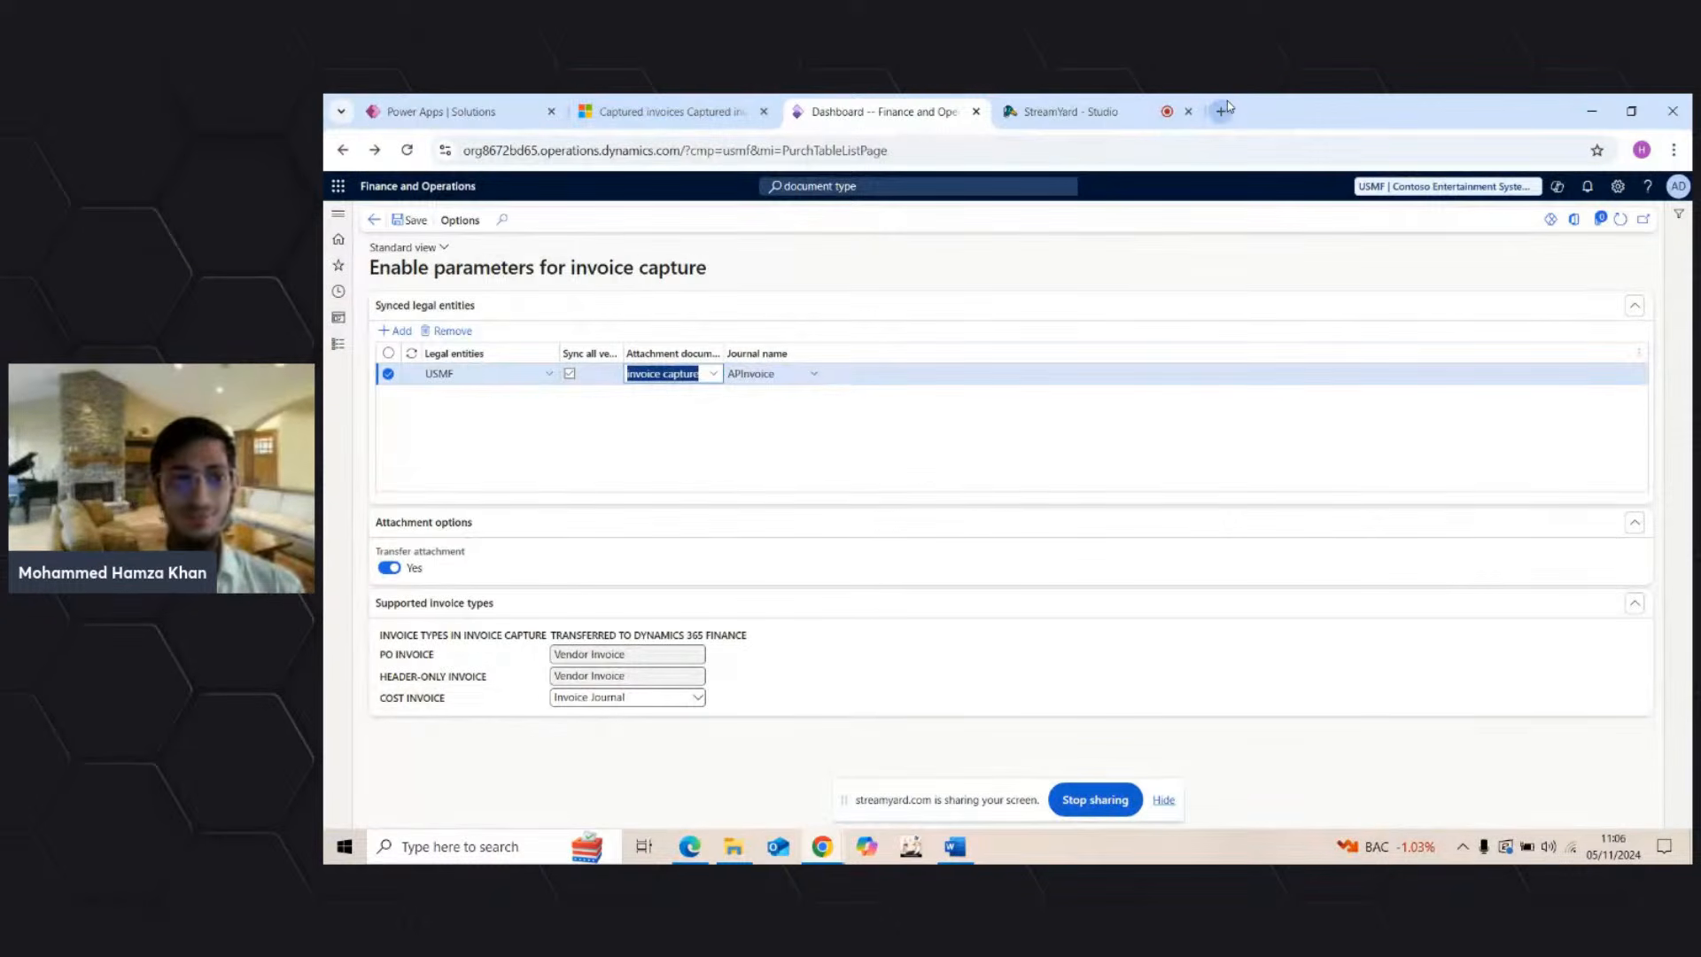
Step: Open the Invoice Capture for Dynamics 365 Finance installation page in Power Platform admin center, check the environment choices, and cancel the installation
click(1221, 111)
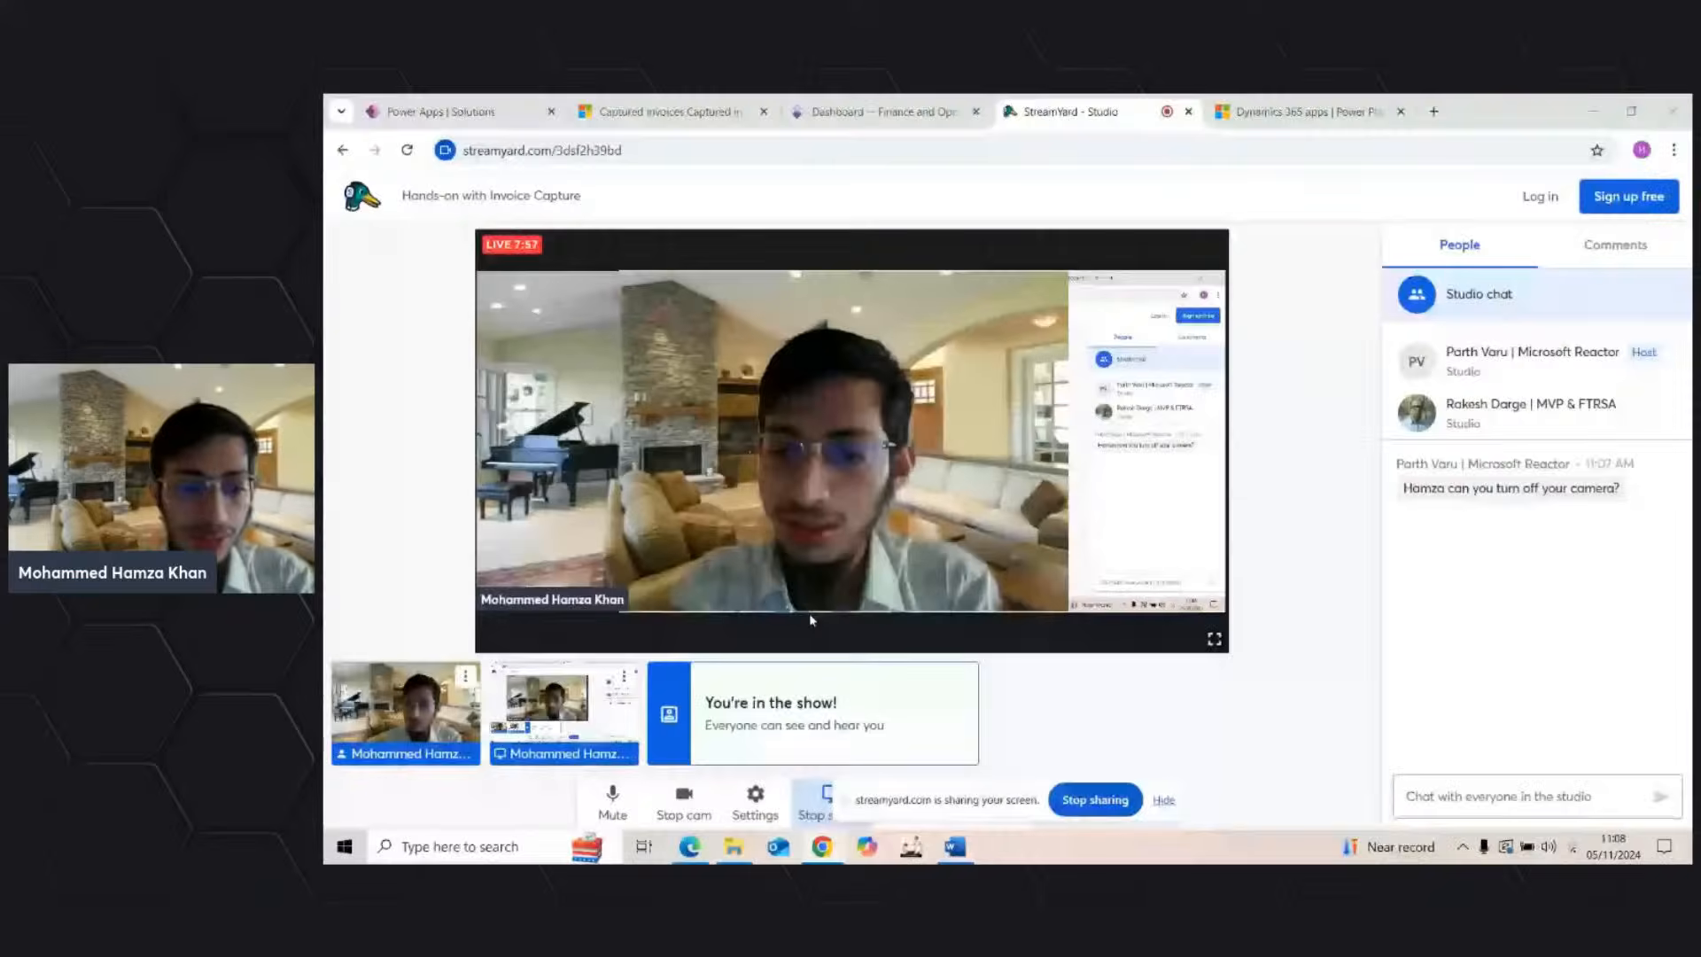
click(1229, 100)
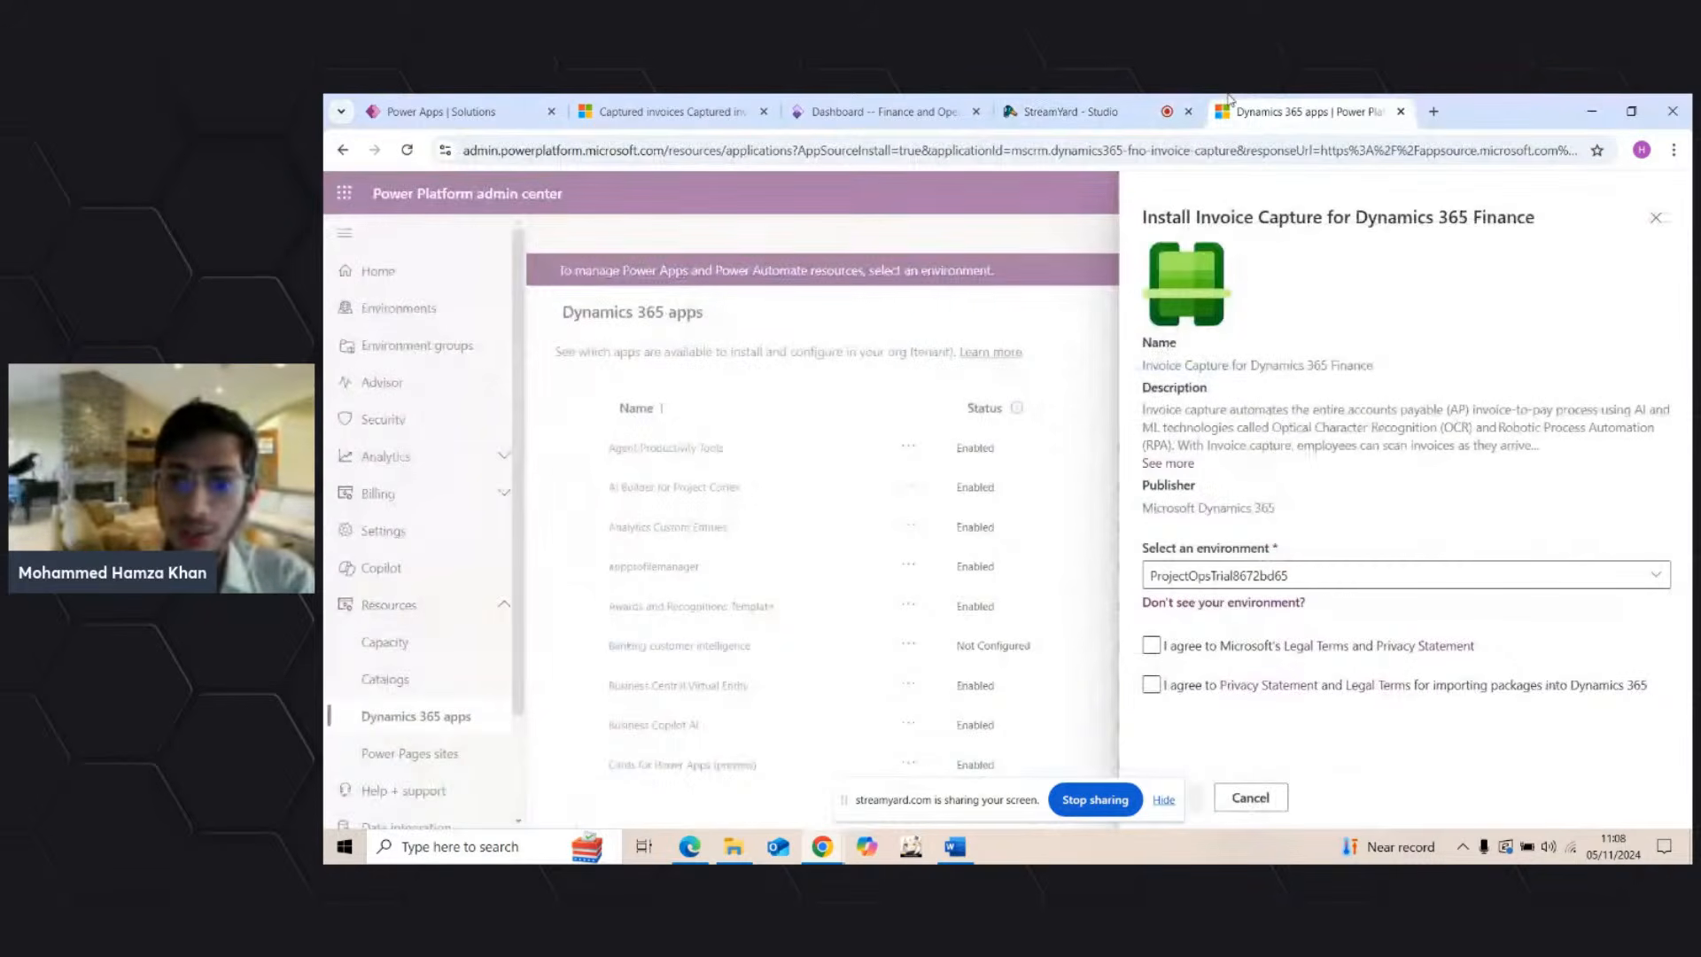
click(1155, 100)
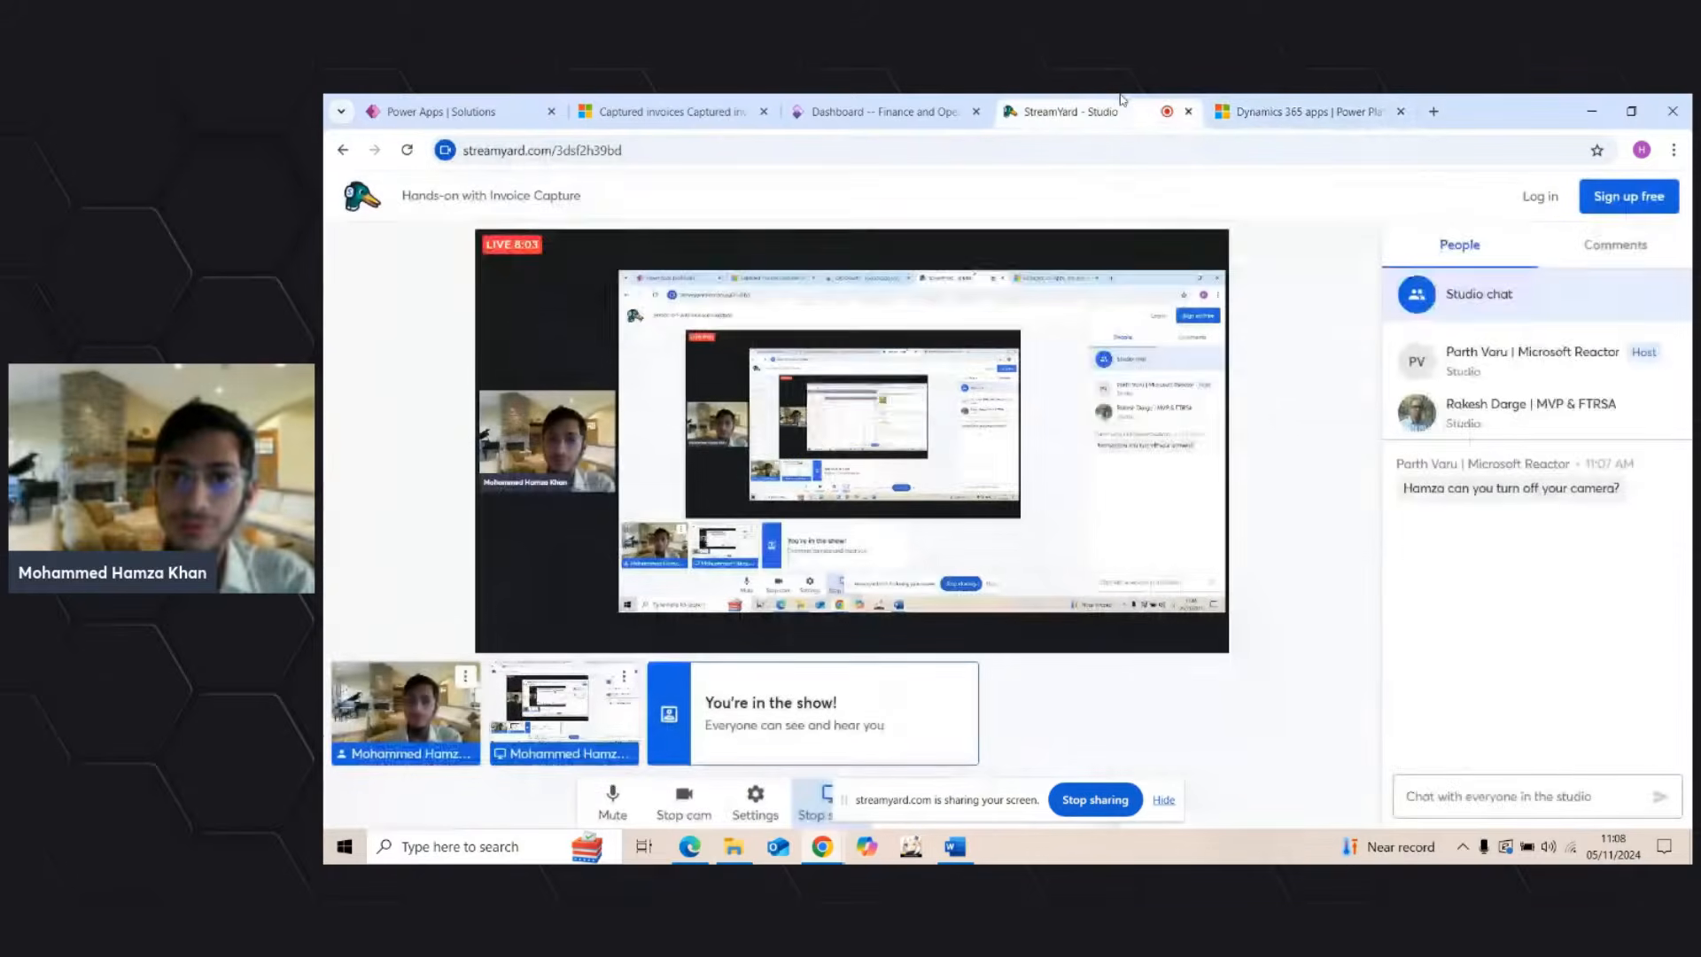
click(1314, 101)
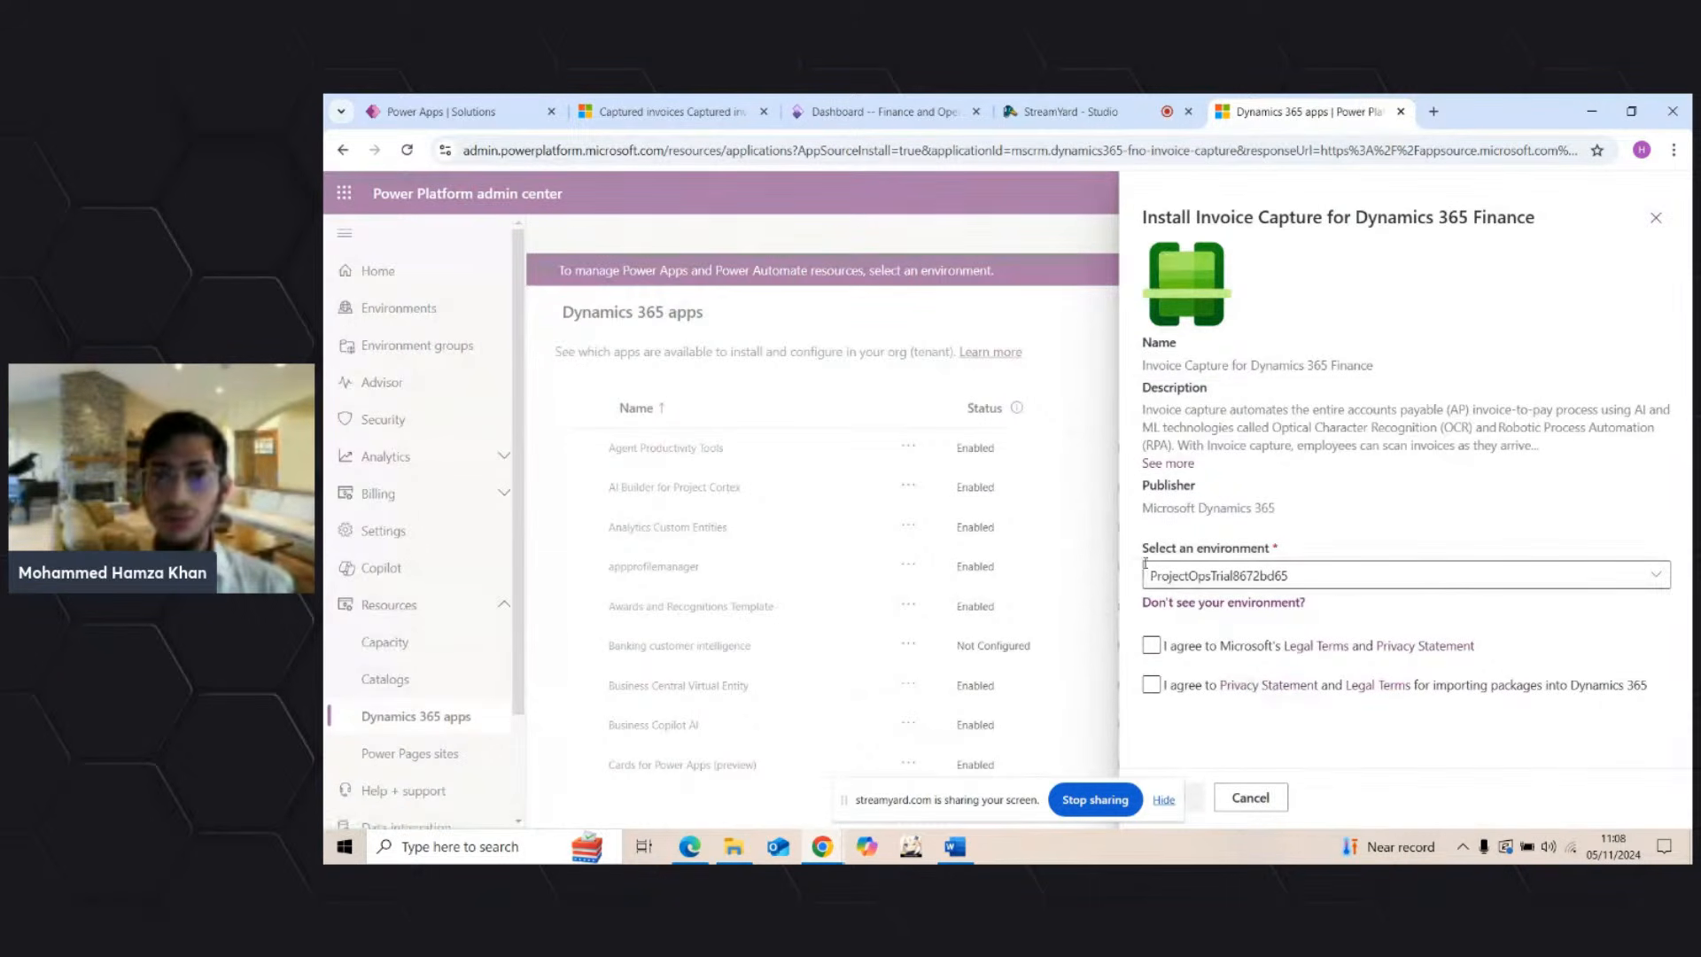
click(1277, 567)
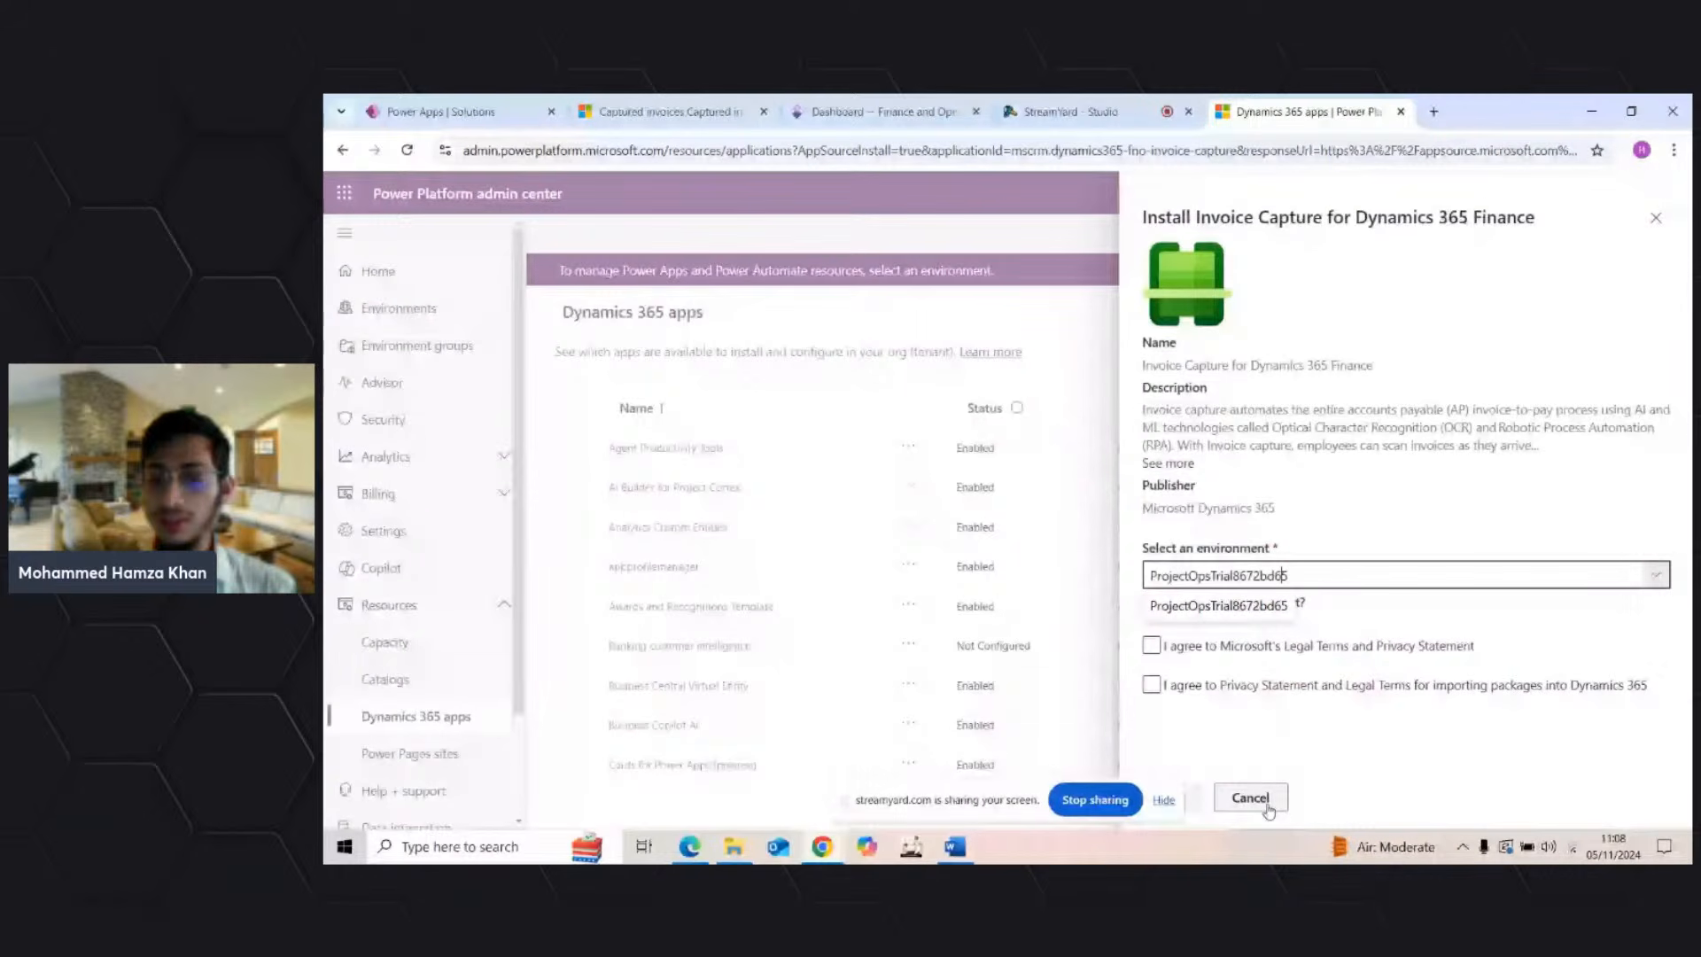
click(1250, 798)
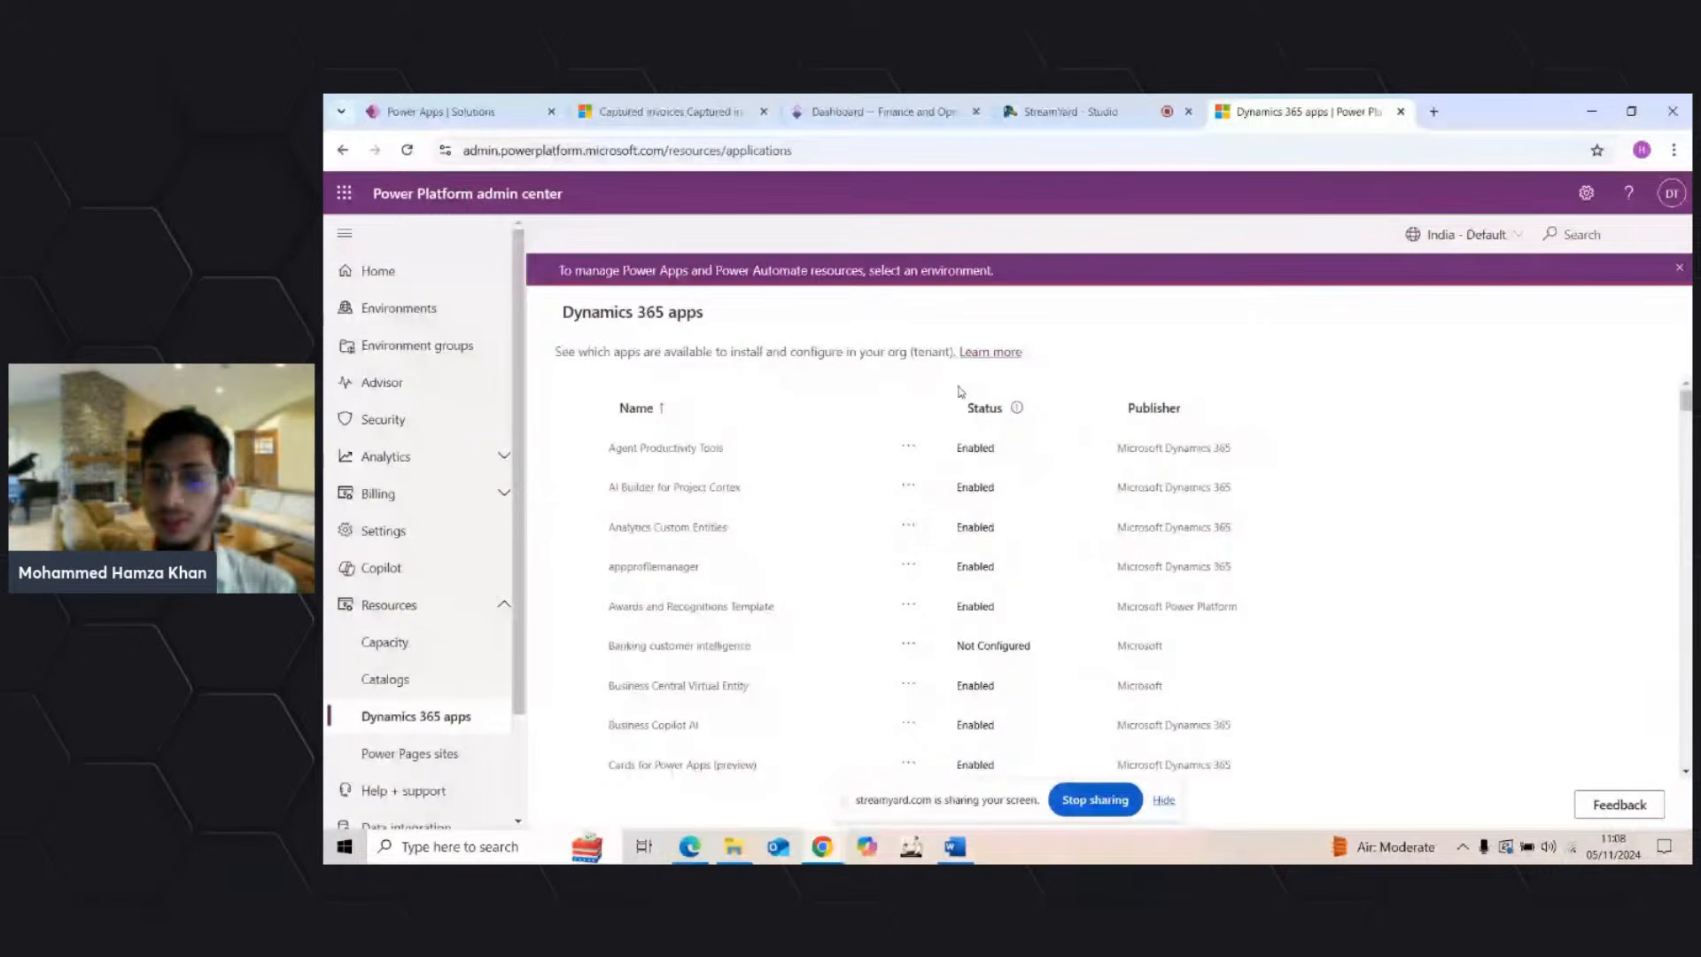
Step: Switch to Finance and Operations and open the home dashboard to view the Invoice capture app
click(882, 102)
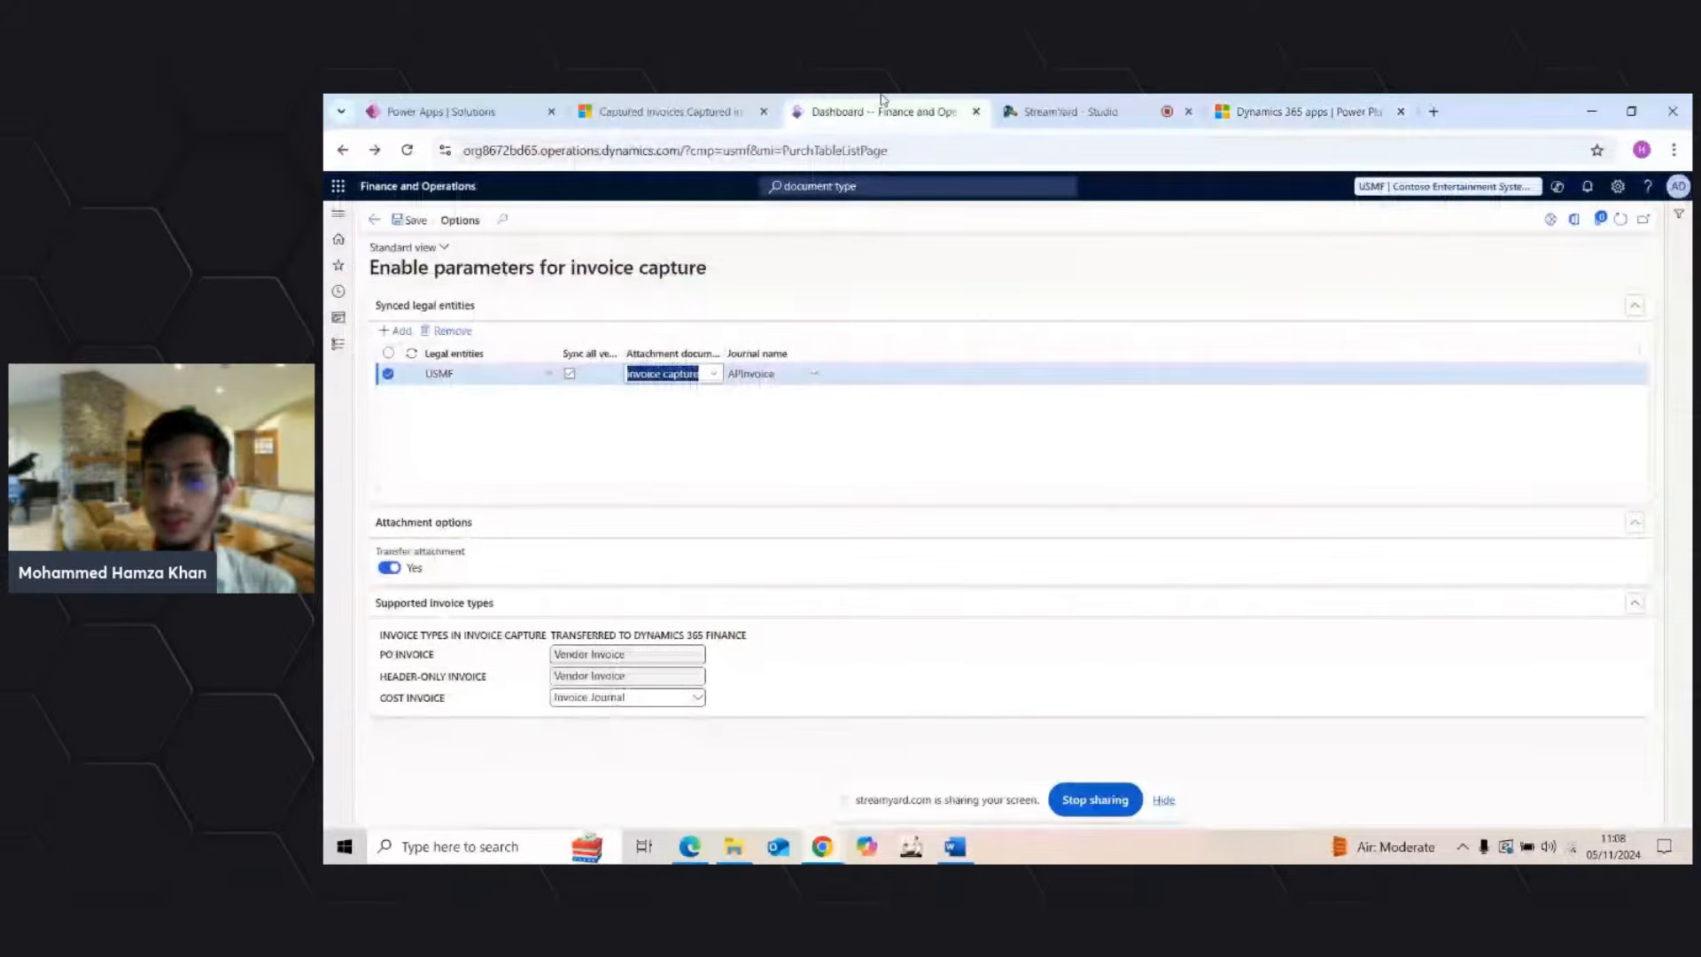
click(348, 234)
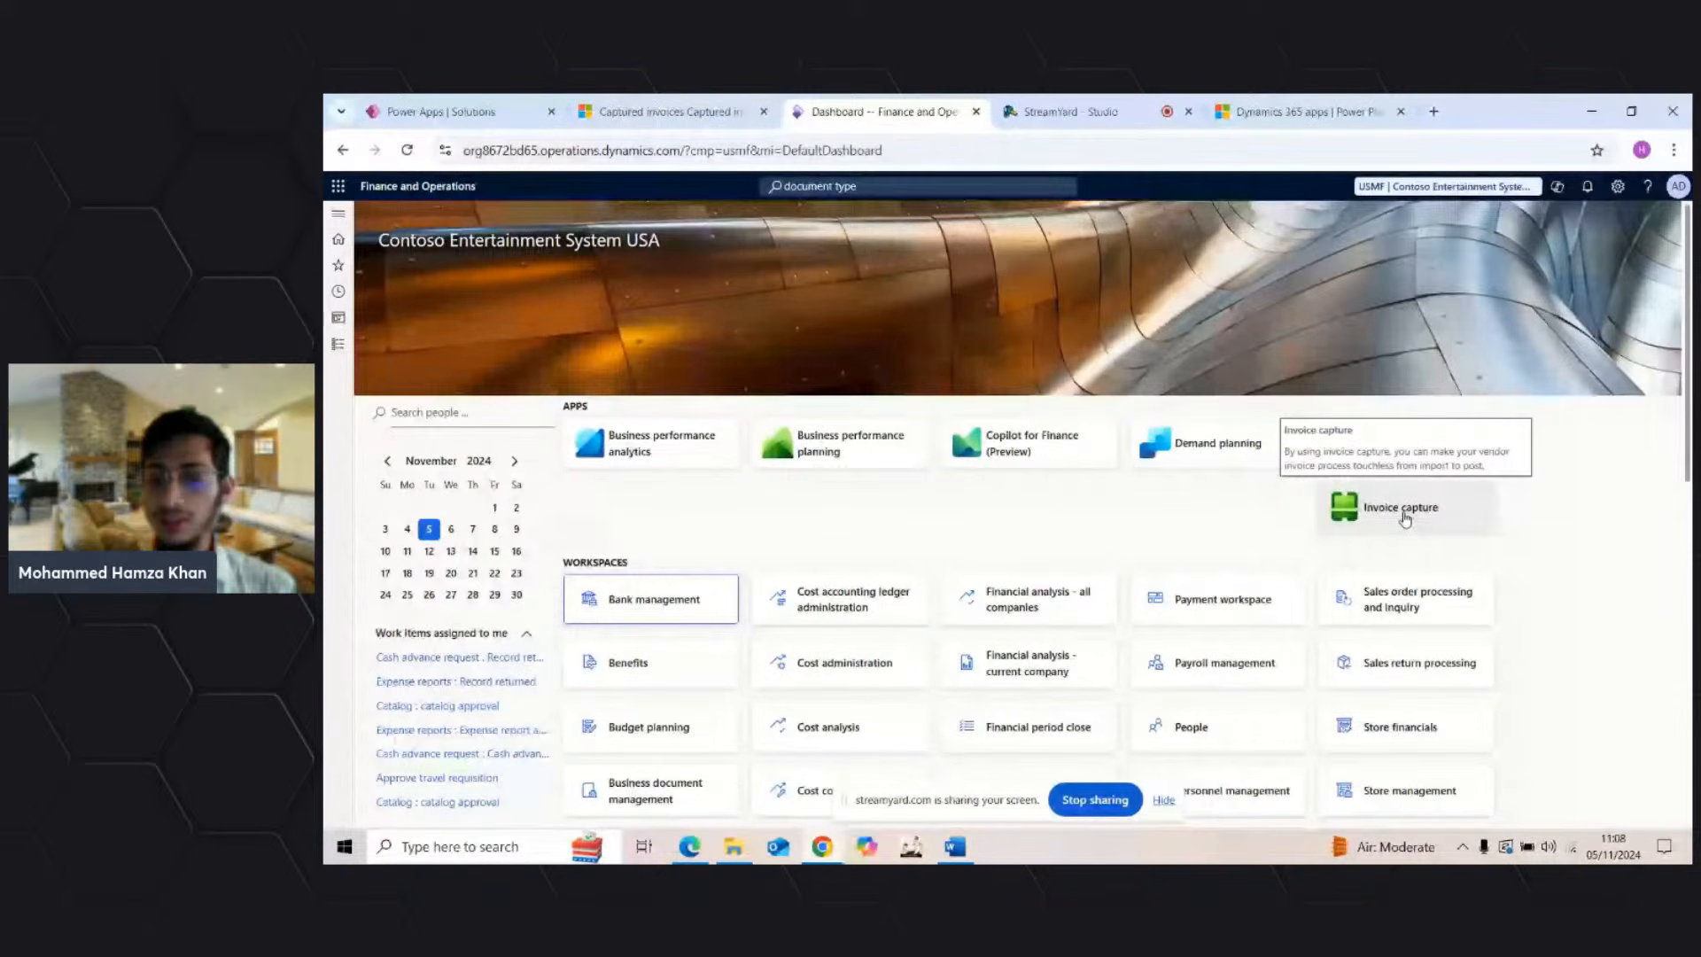
Step: Turn off the camera in the StreamYard studio and return to Finance and Operations
click(1070, 112)
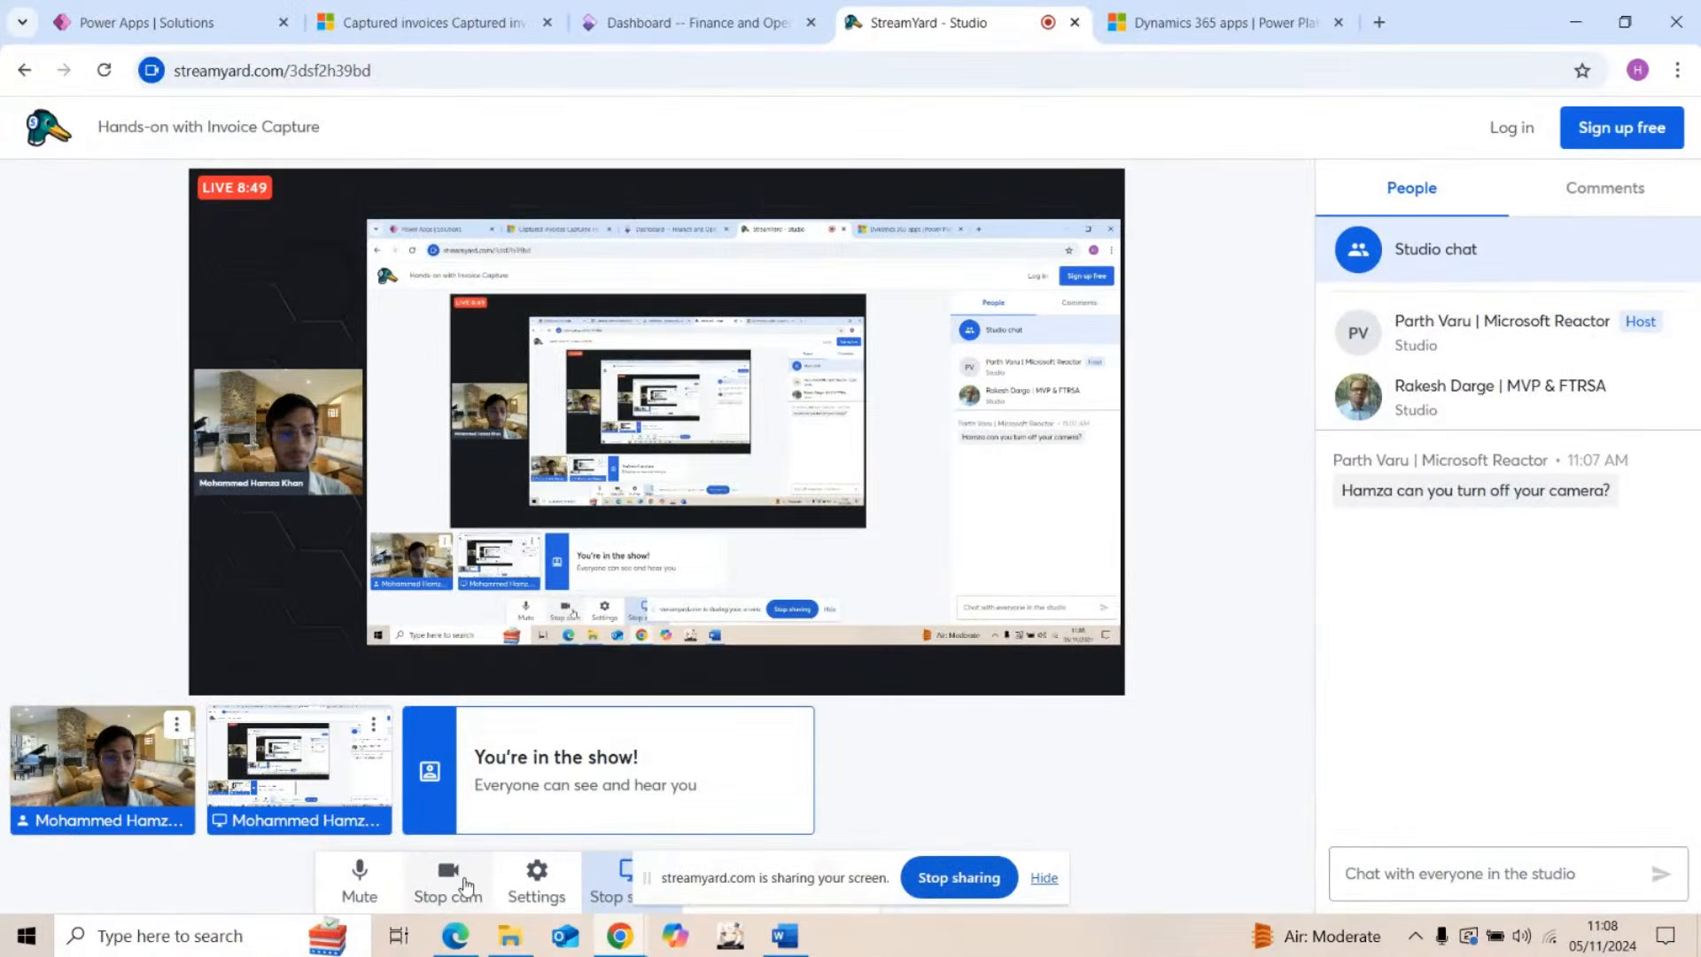
click(695, 804)
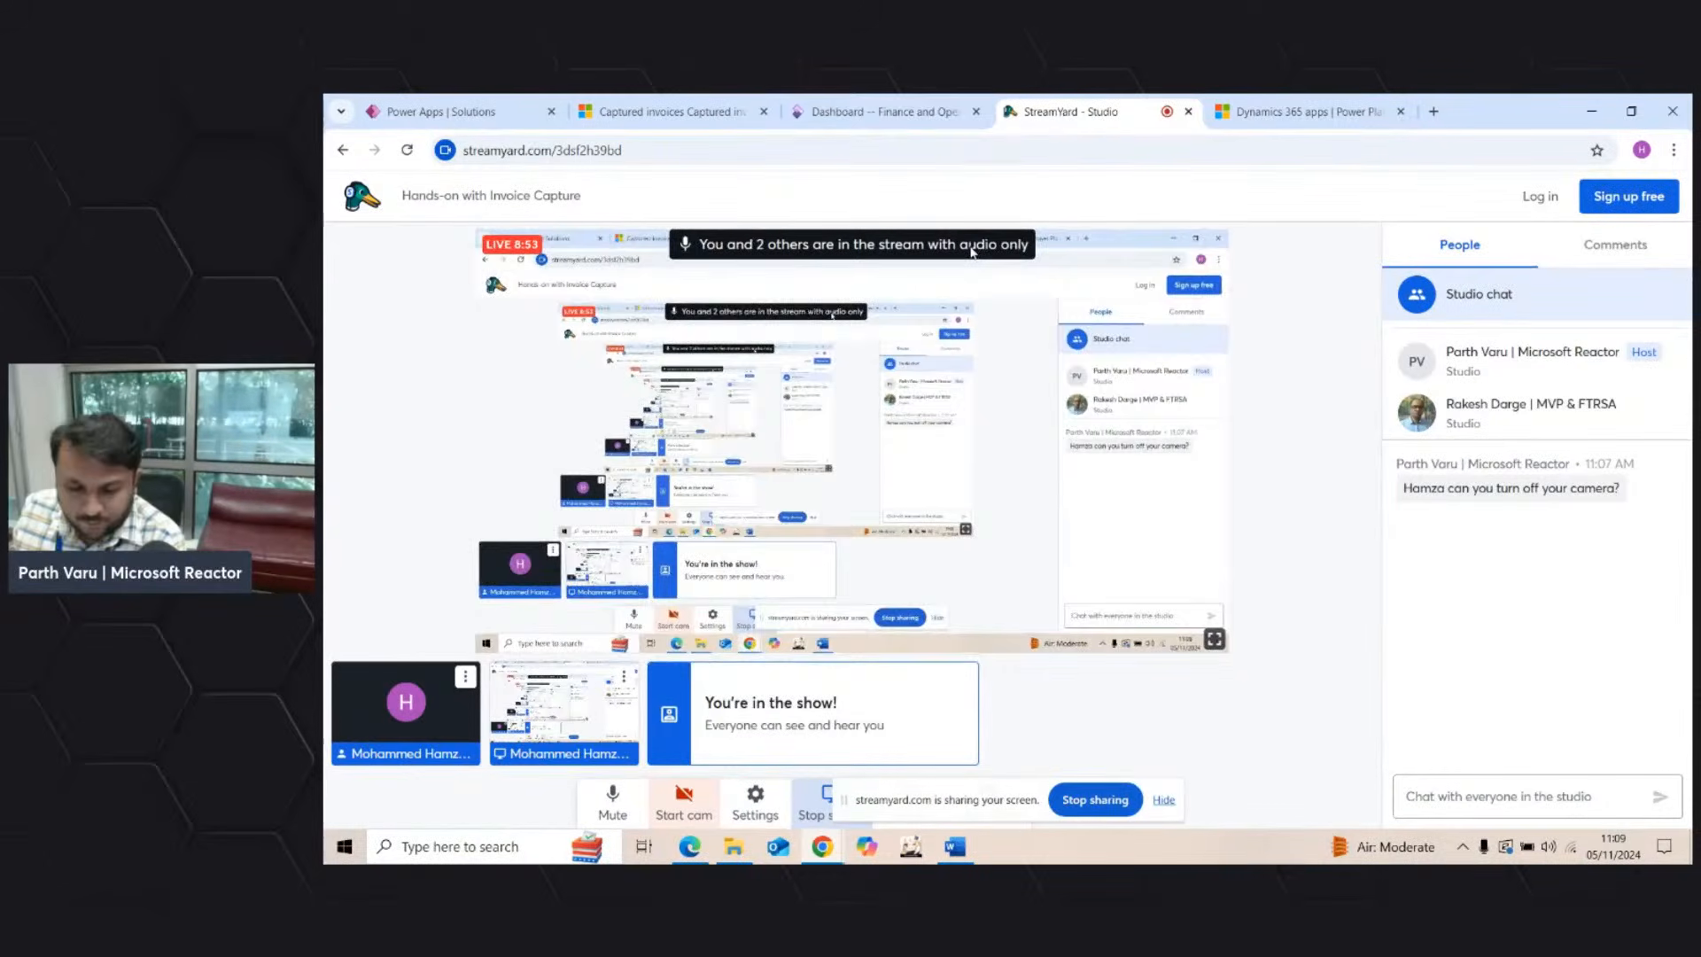
click(922, 103)
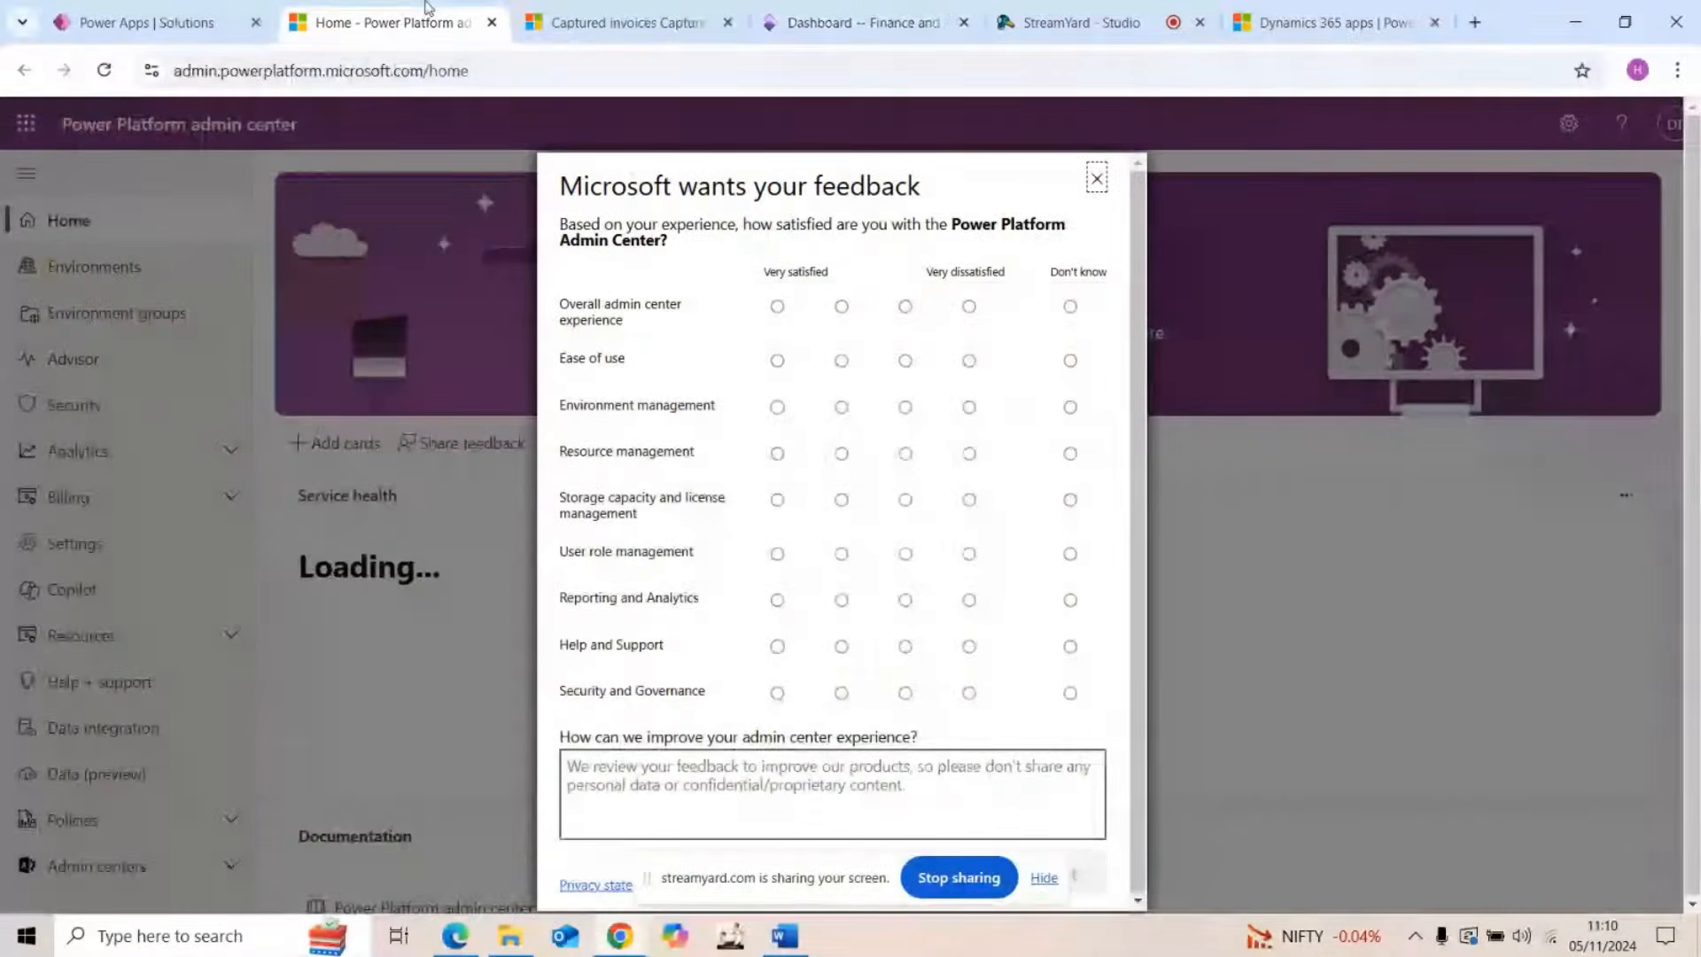
Step: Dismiss the Power Platform admin center feedback survey and open the Dynamics 365 apps list for the ProjectOpsTrial8672bd65 environment
click(1096, 182)
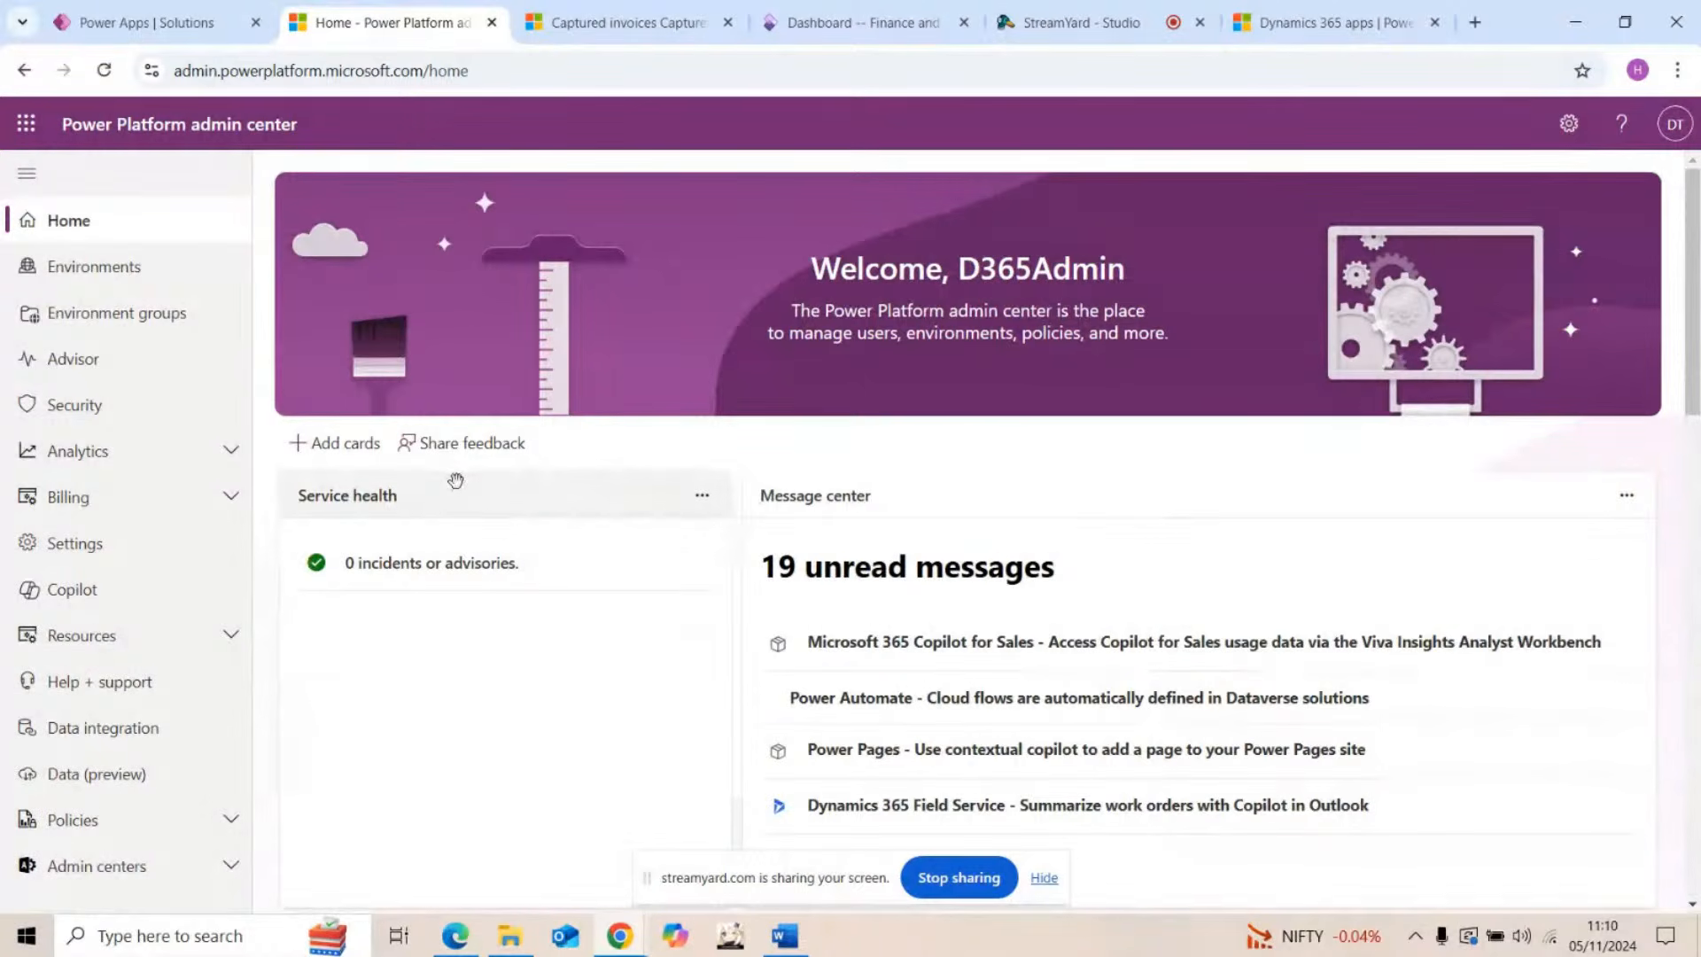
click(95, 266)
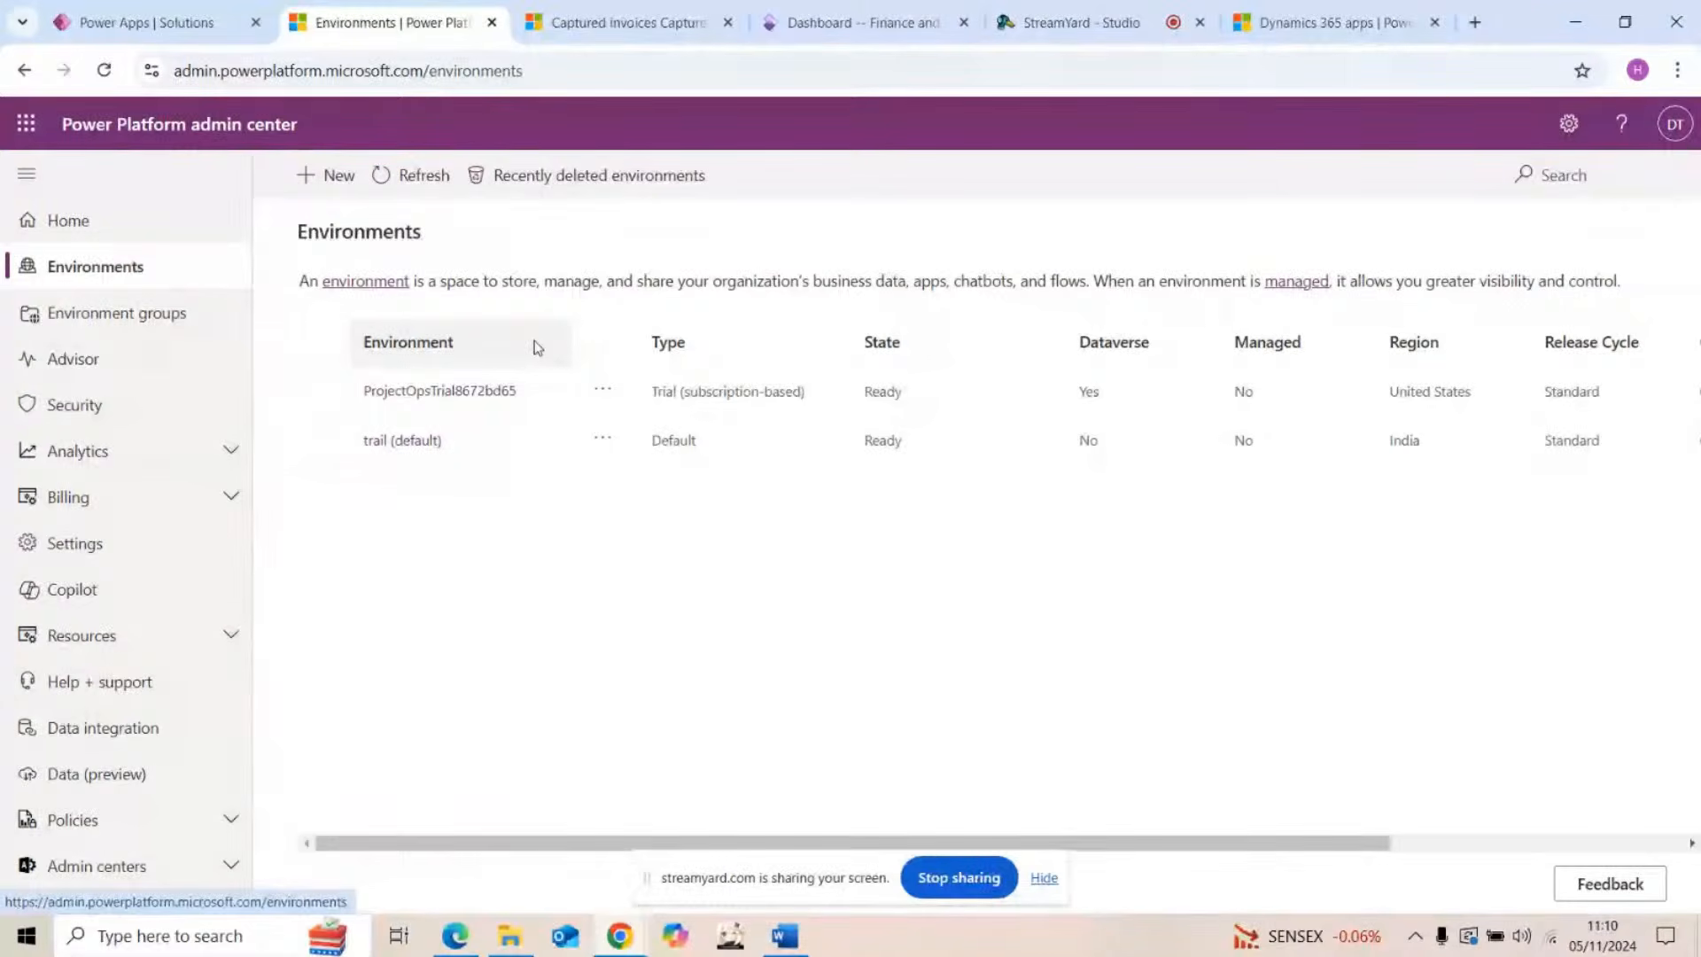
click(416, 391)
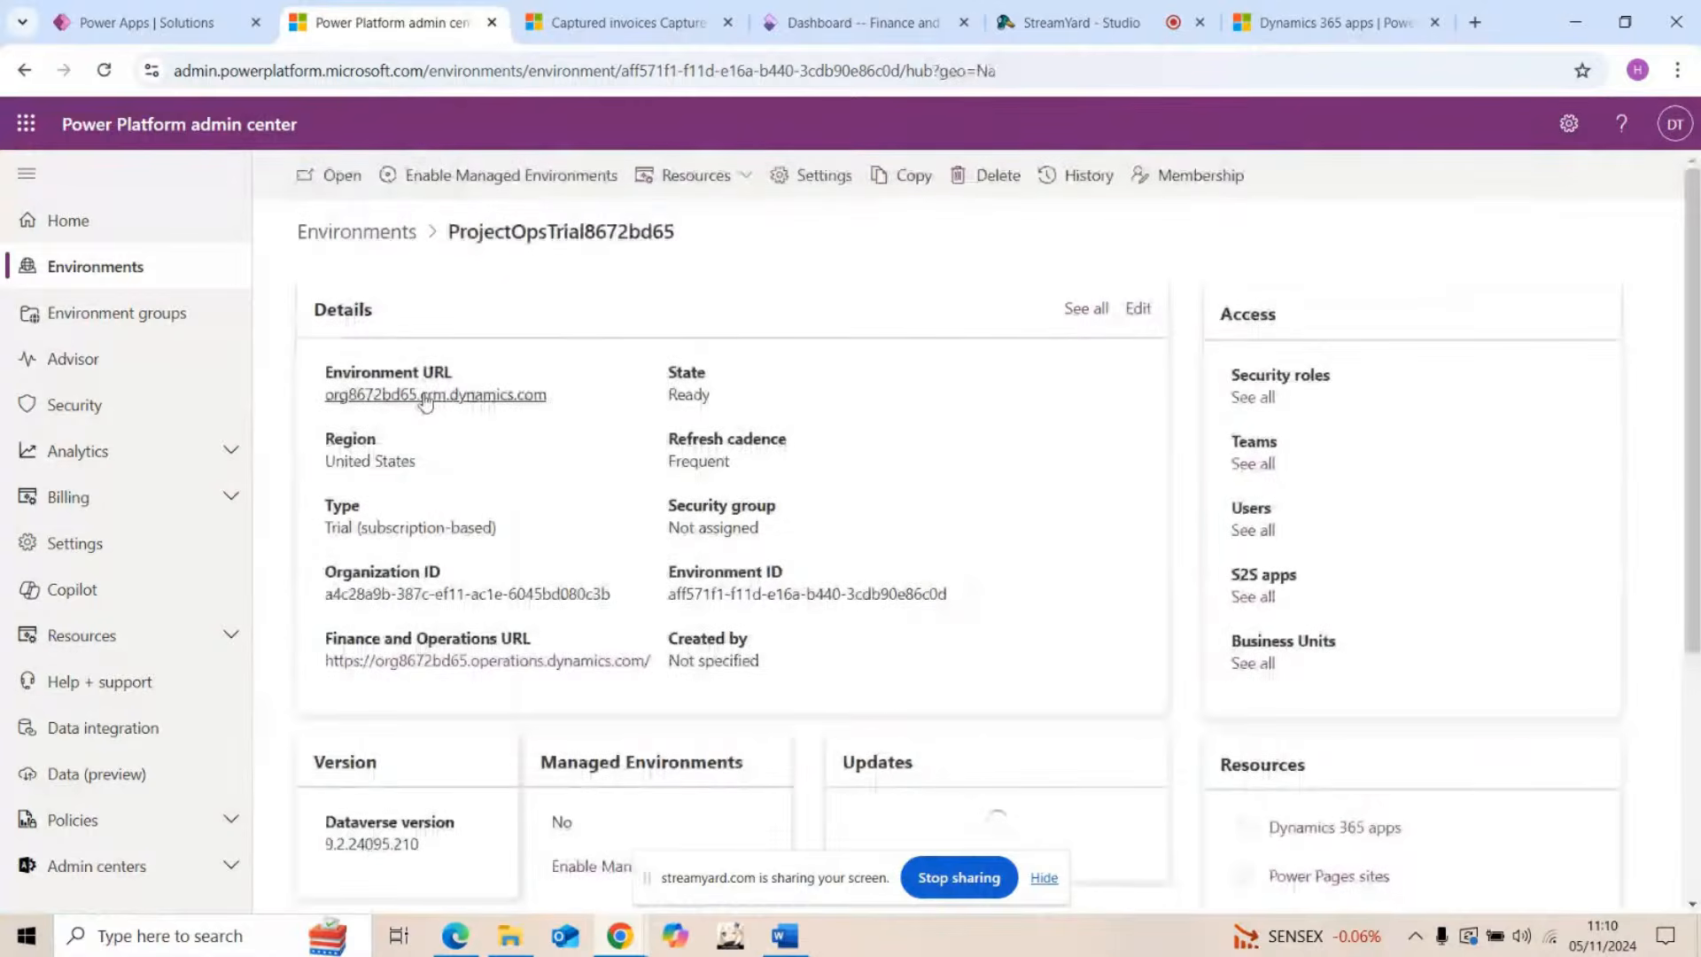
scroll(881, 444, down, 1)
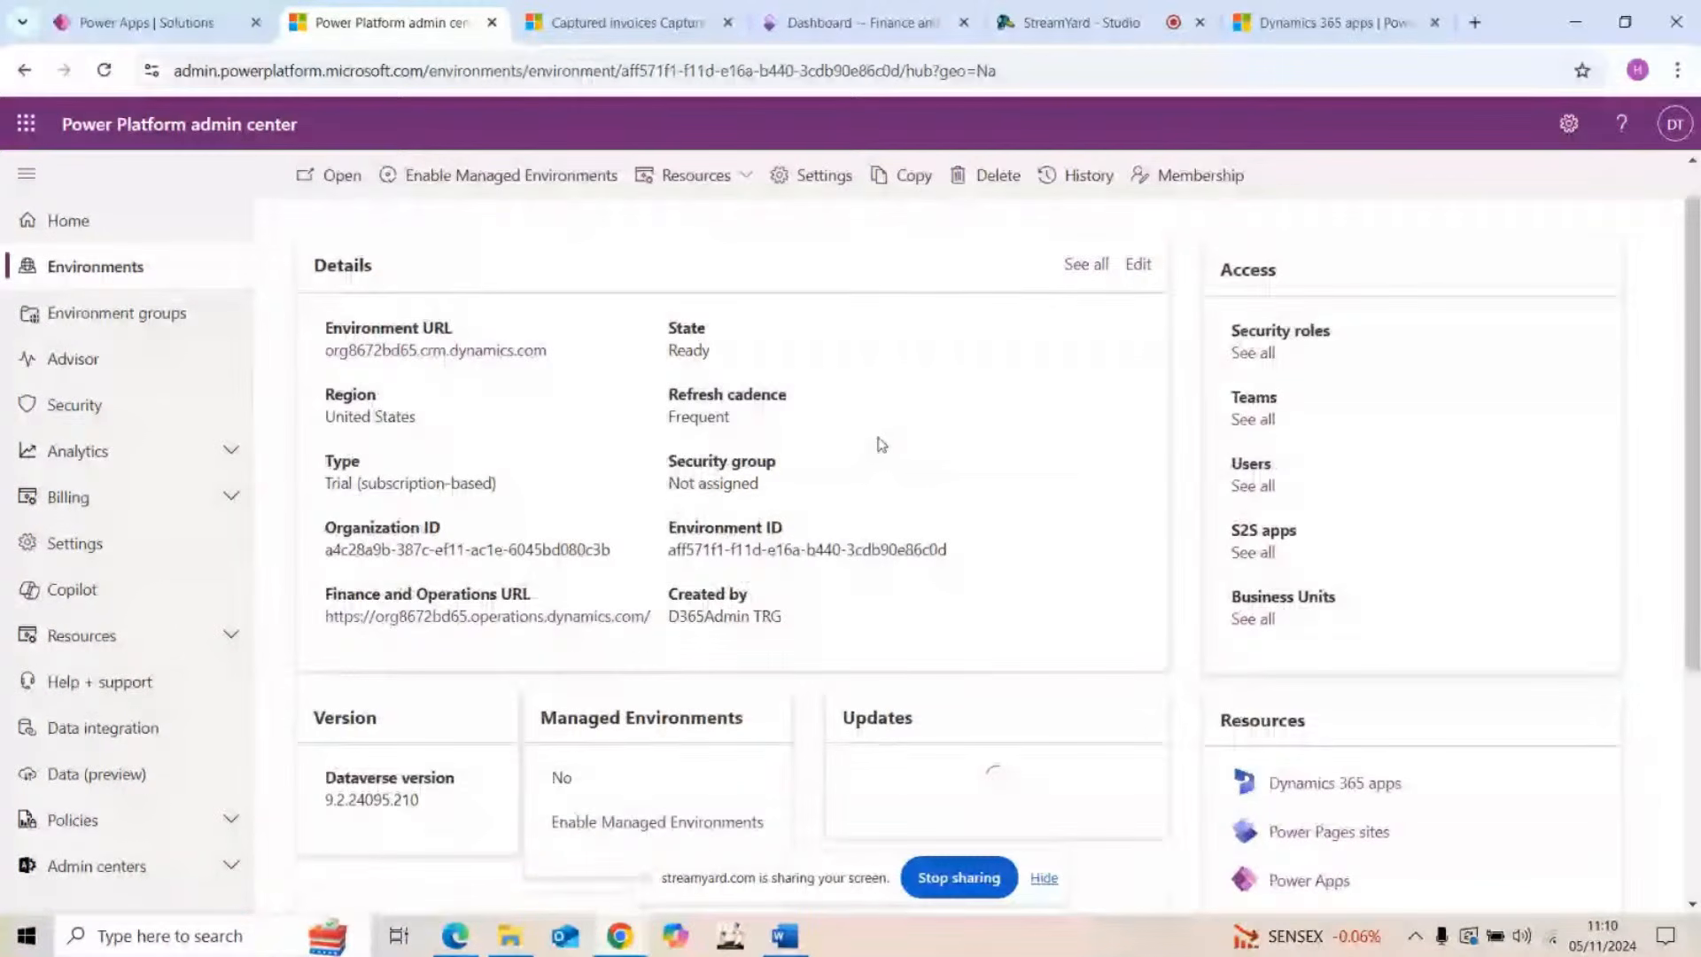
scroll(881, 444, down, 3)
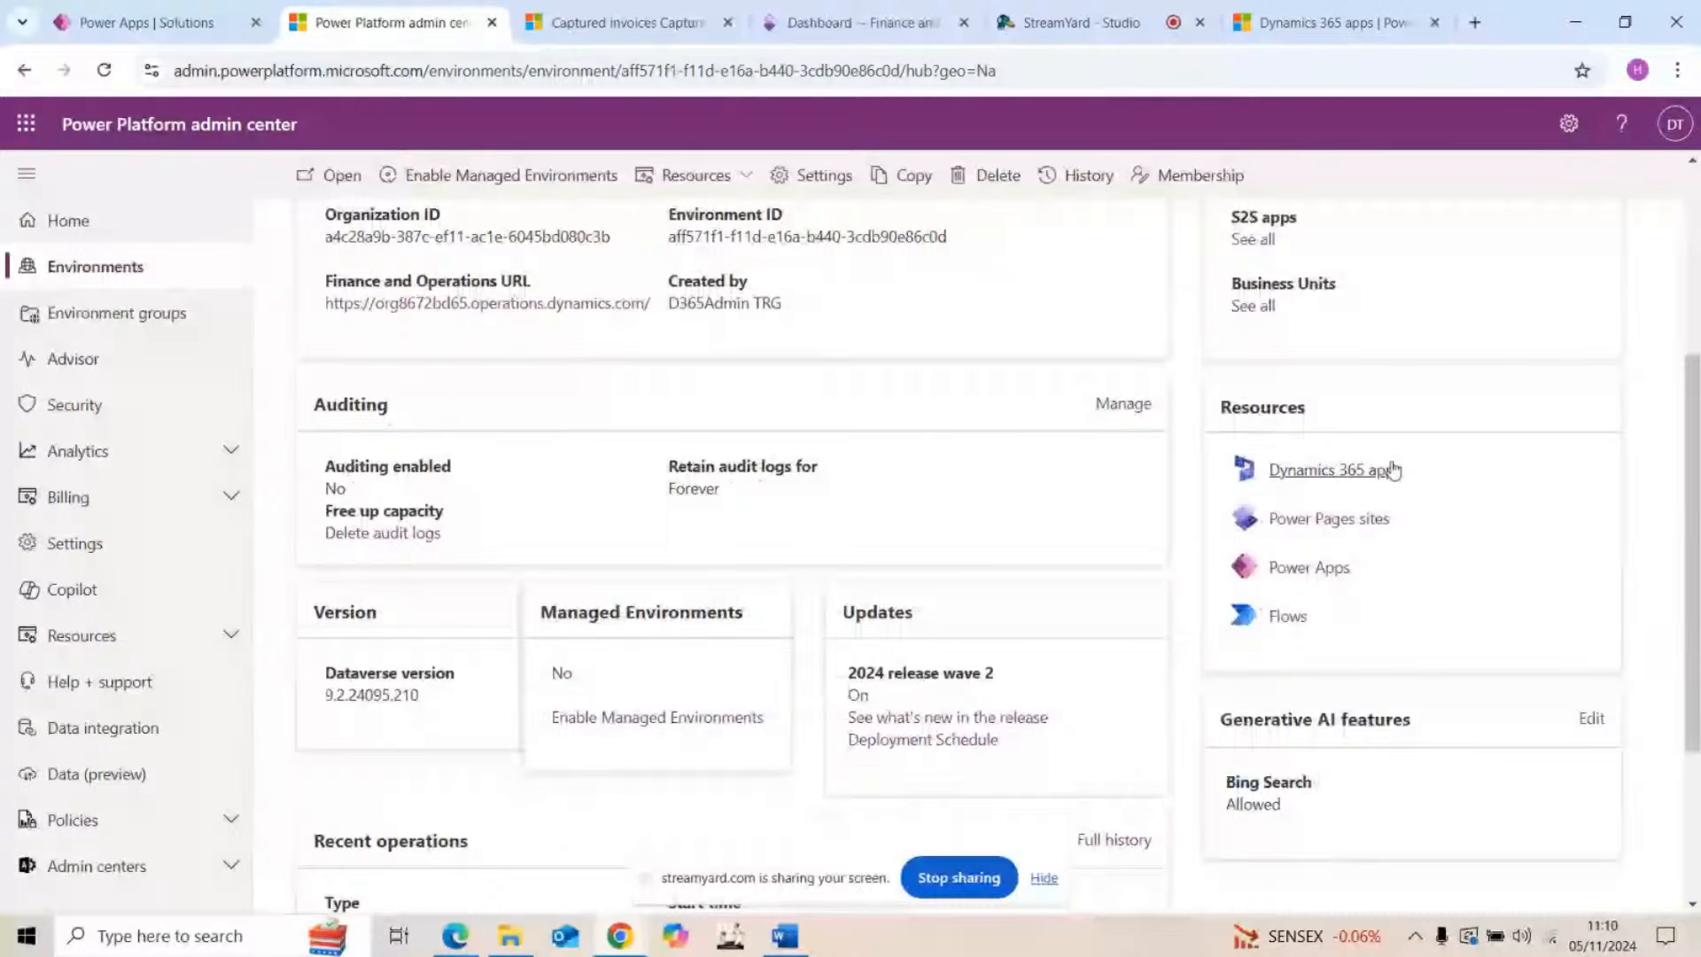
click(1392, 470)
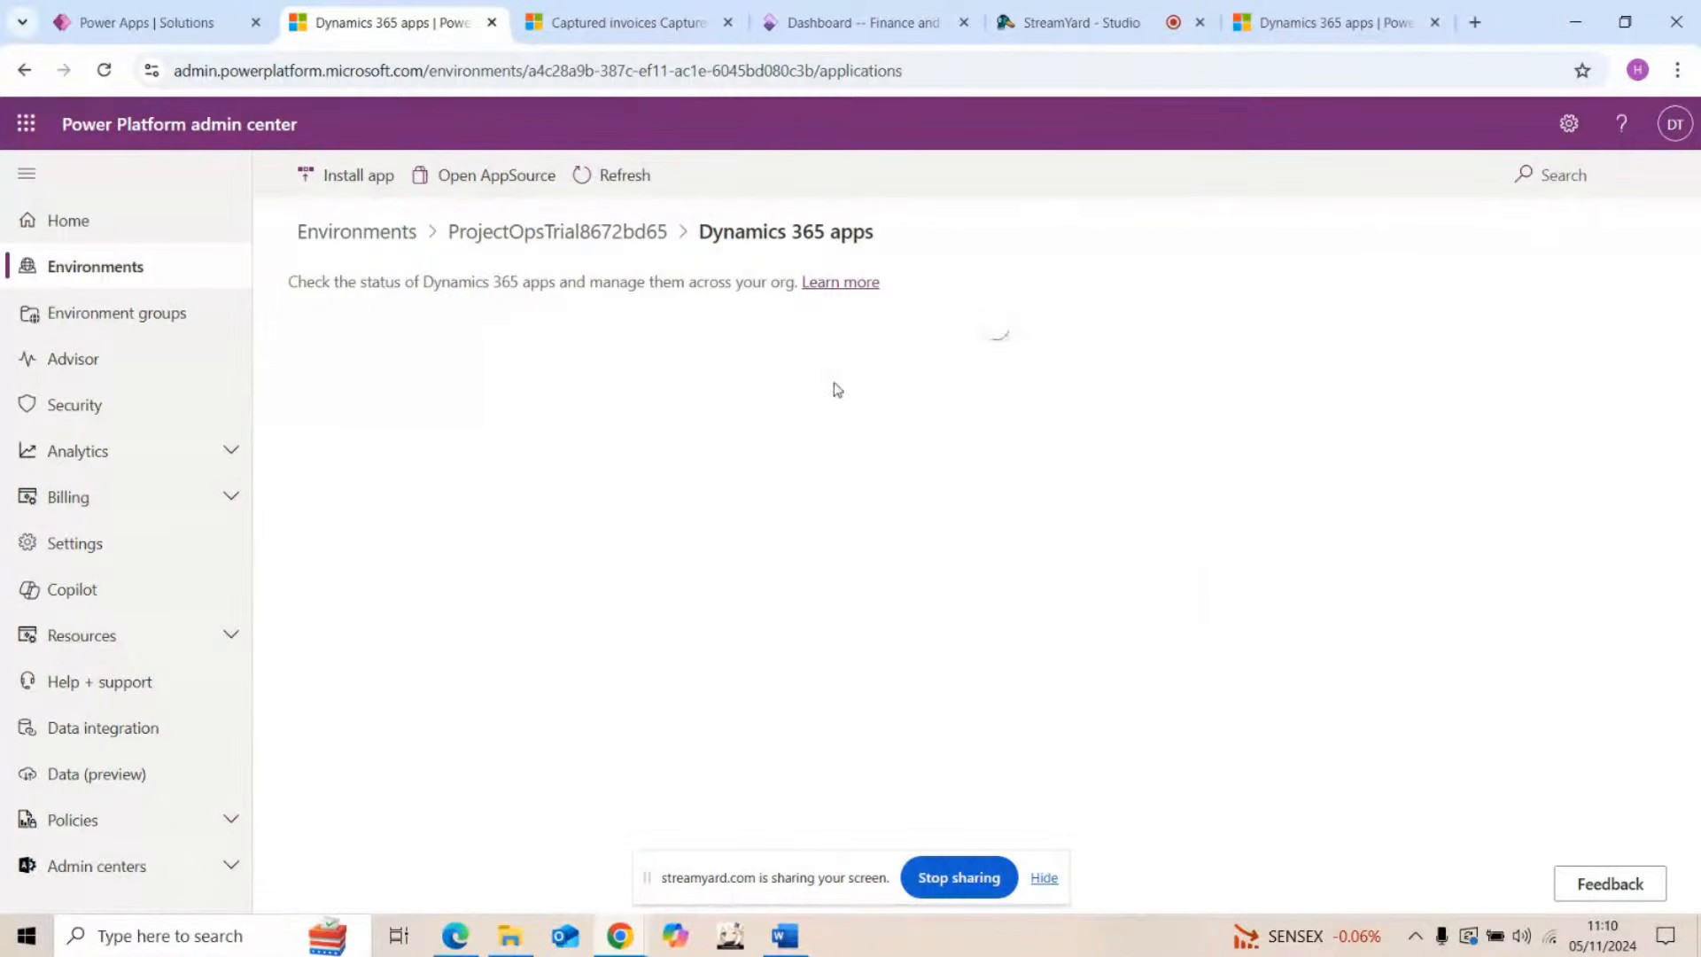
Step: Switch to Finance and Operations, find "invoi" among the Accounts payable pages, and open the Invoice capture setup page
click(844, 9)
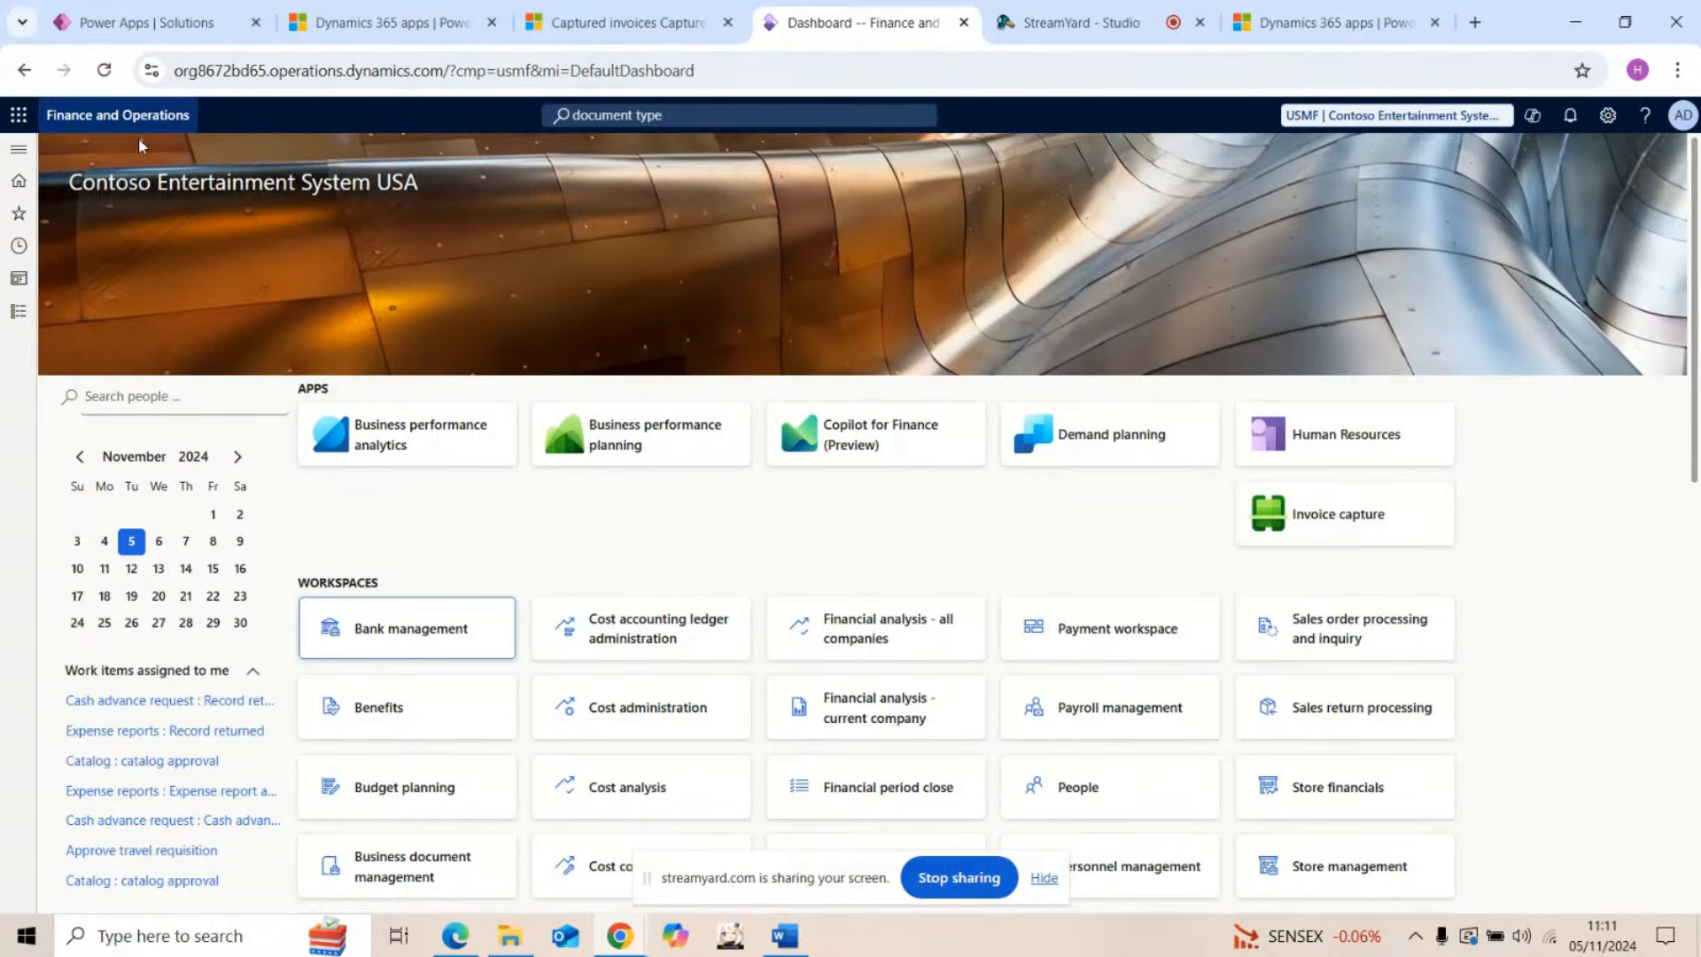
click(17, 149)
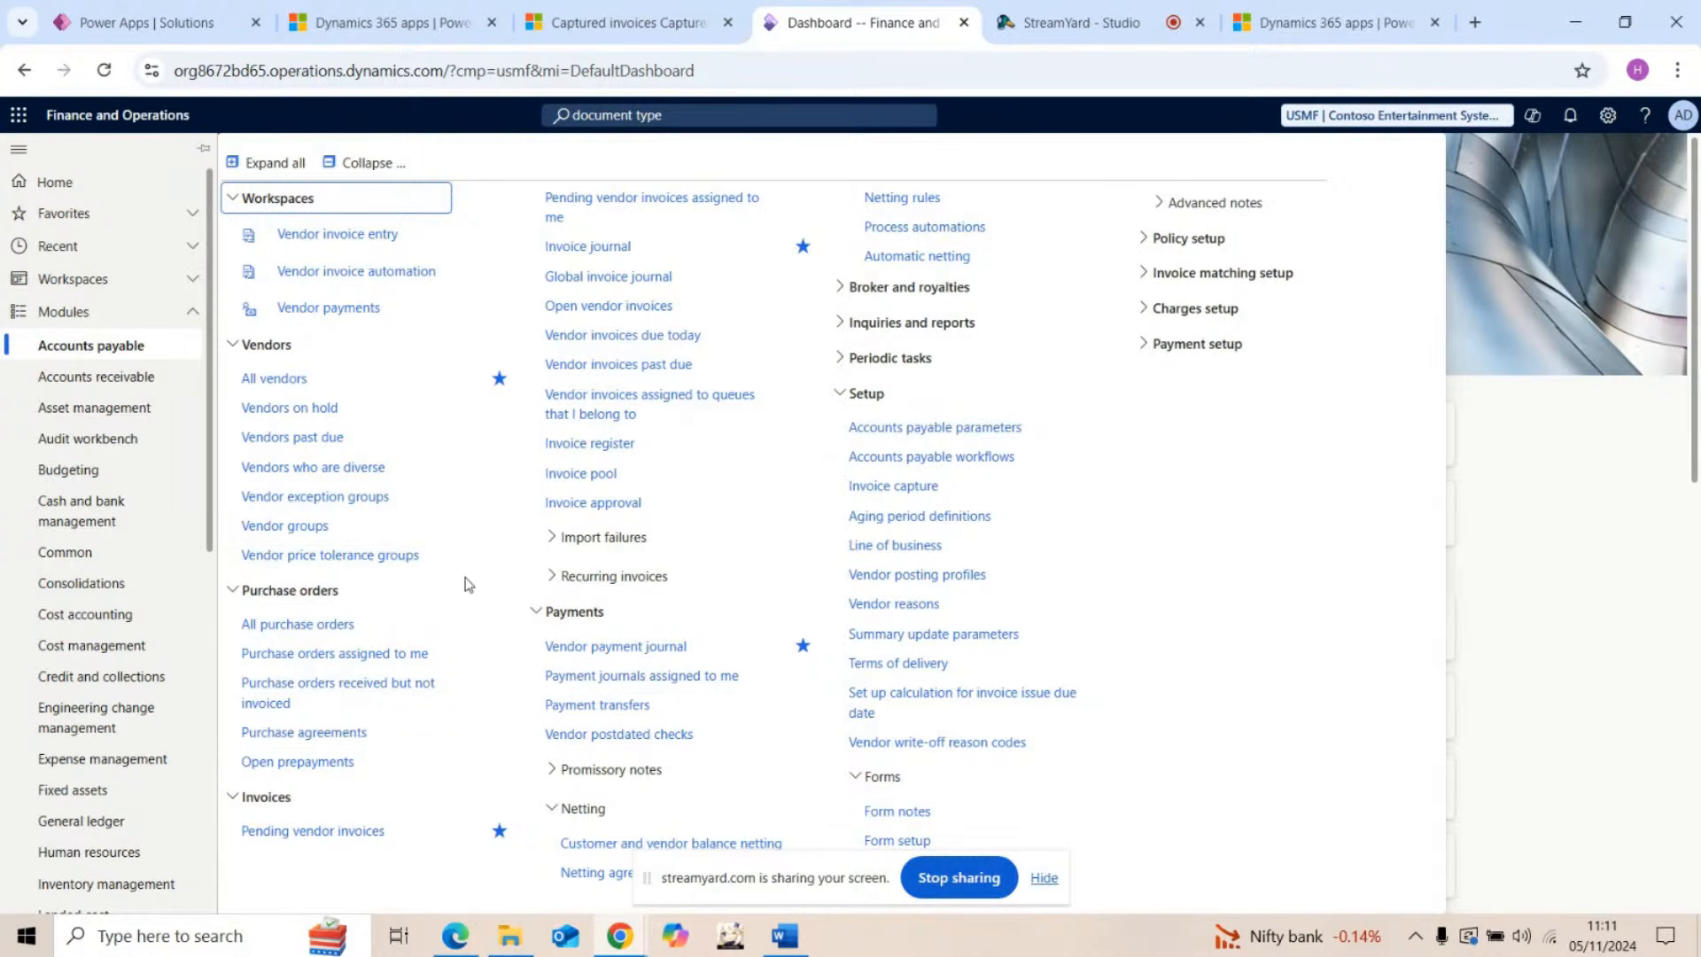
key(ctrl+f)
text(invoi)
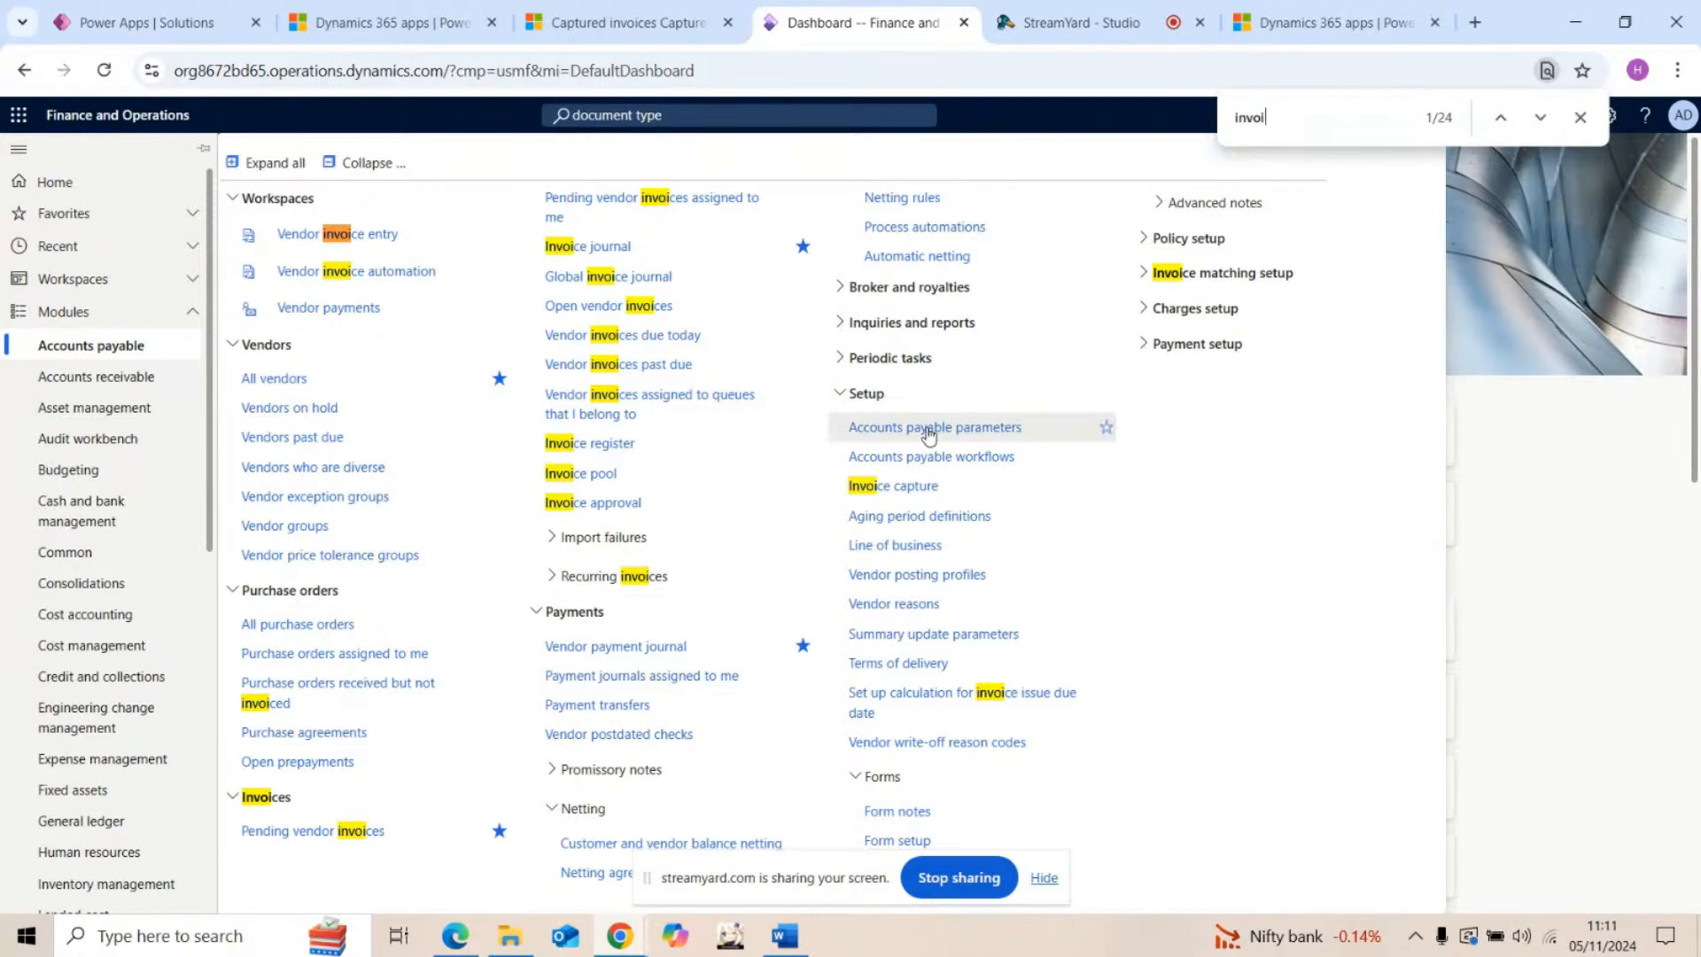
click(933, 500)
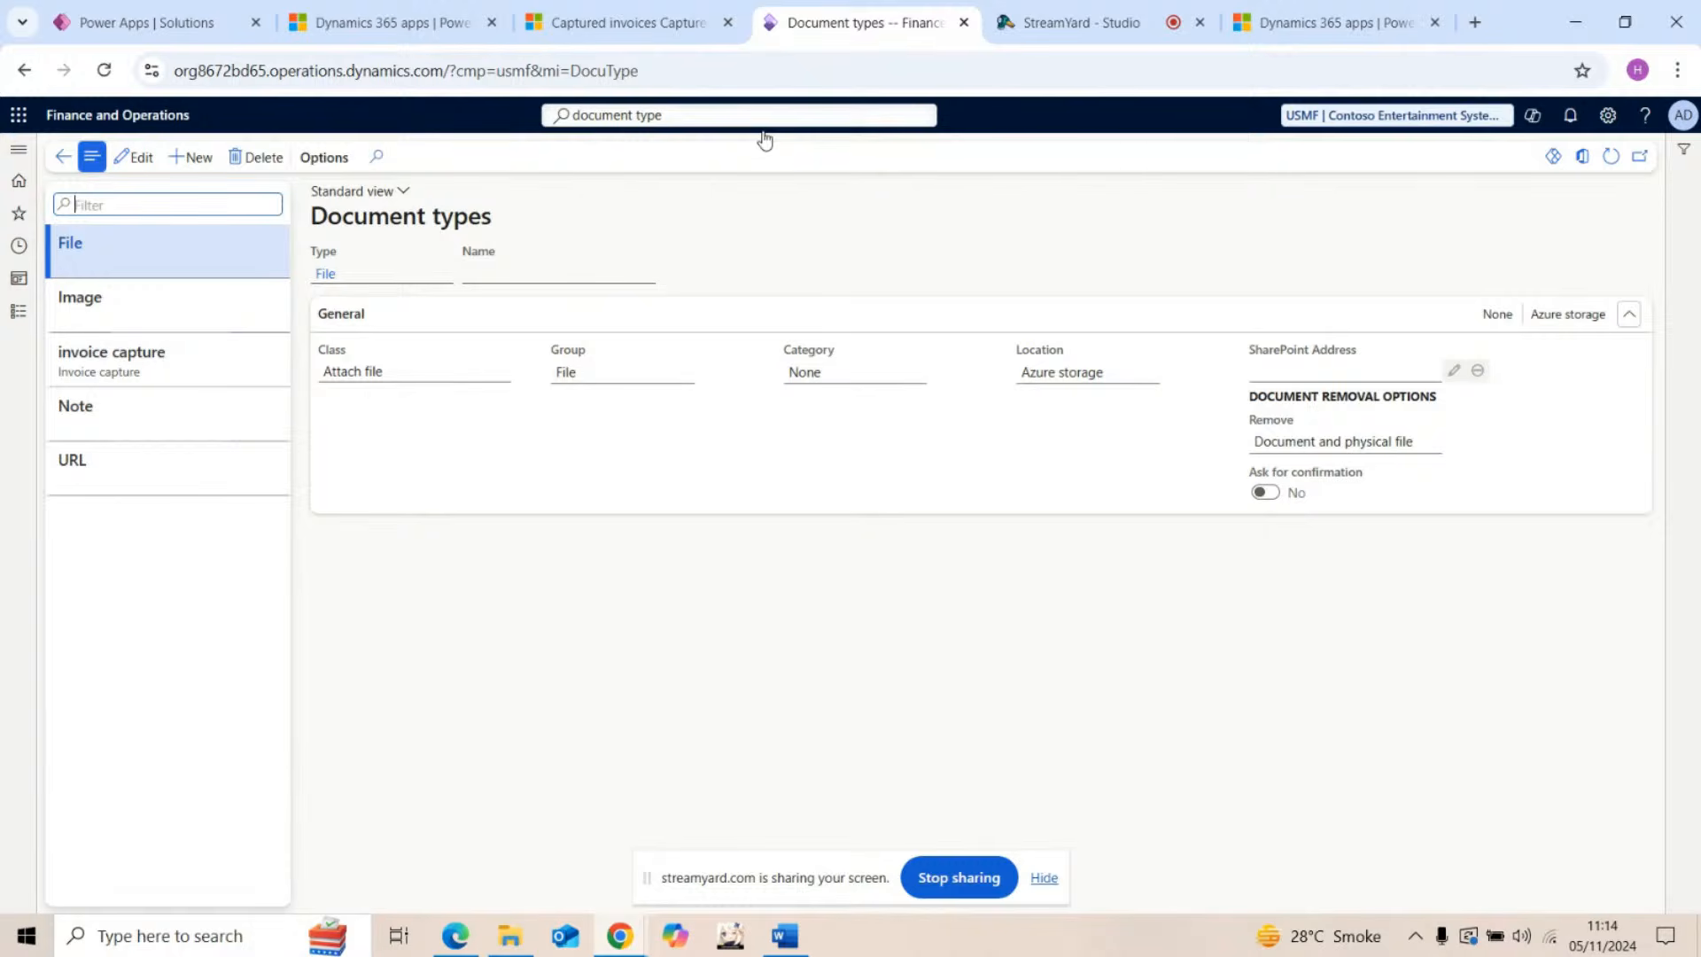
Step: Examine the settings of the Image, Note and URL document types
click(177, 287)
click(186, 395)
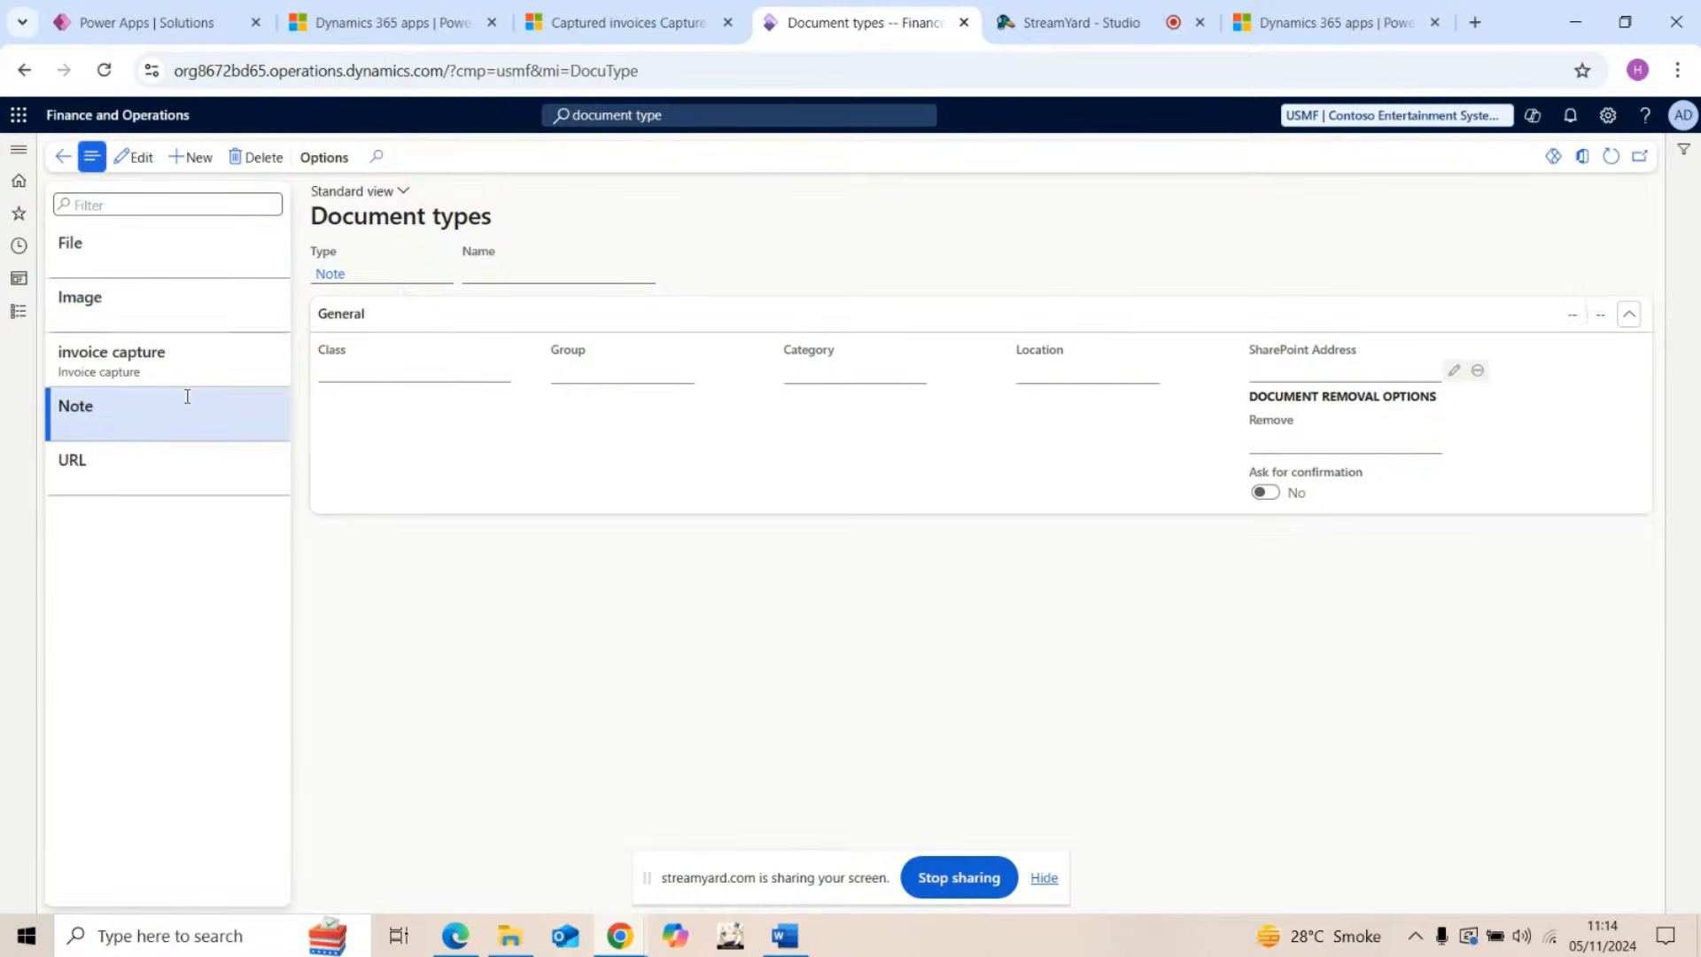
click(196, 475)
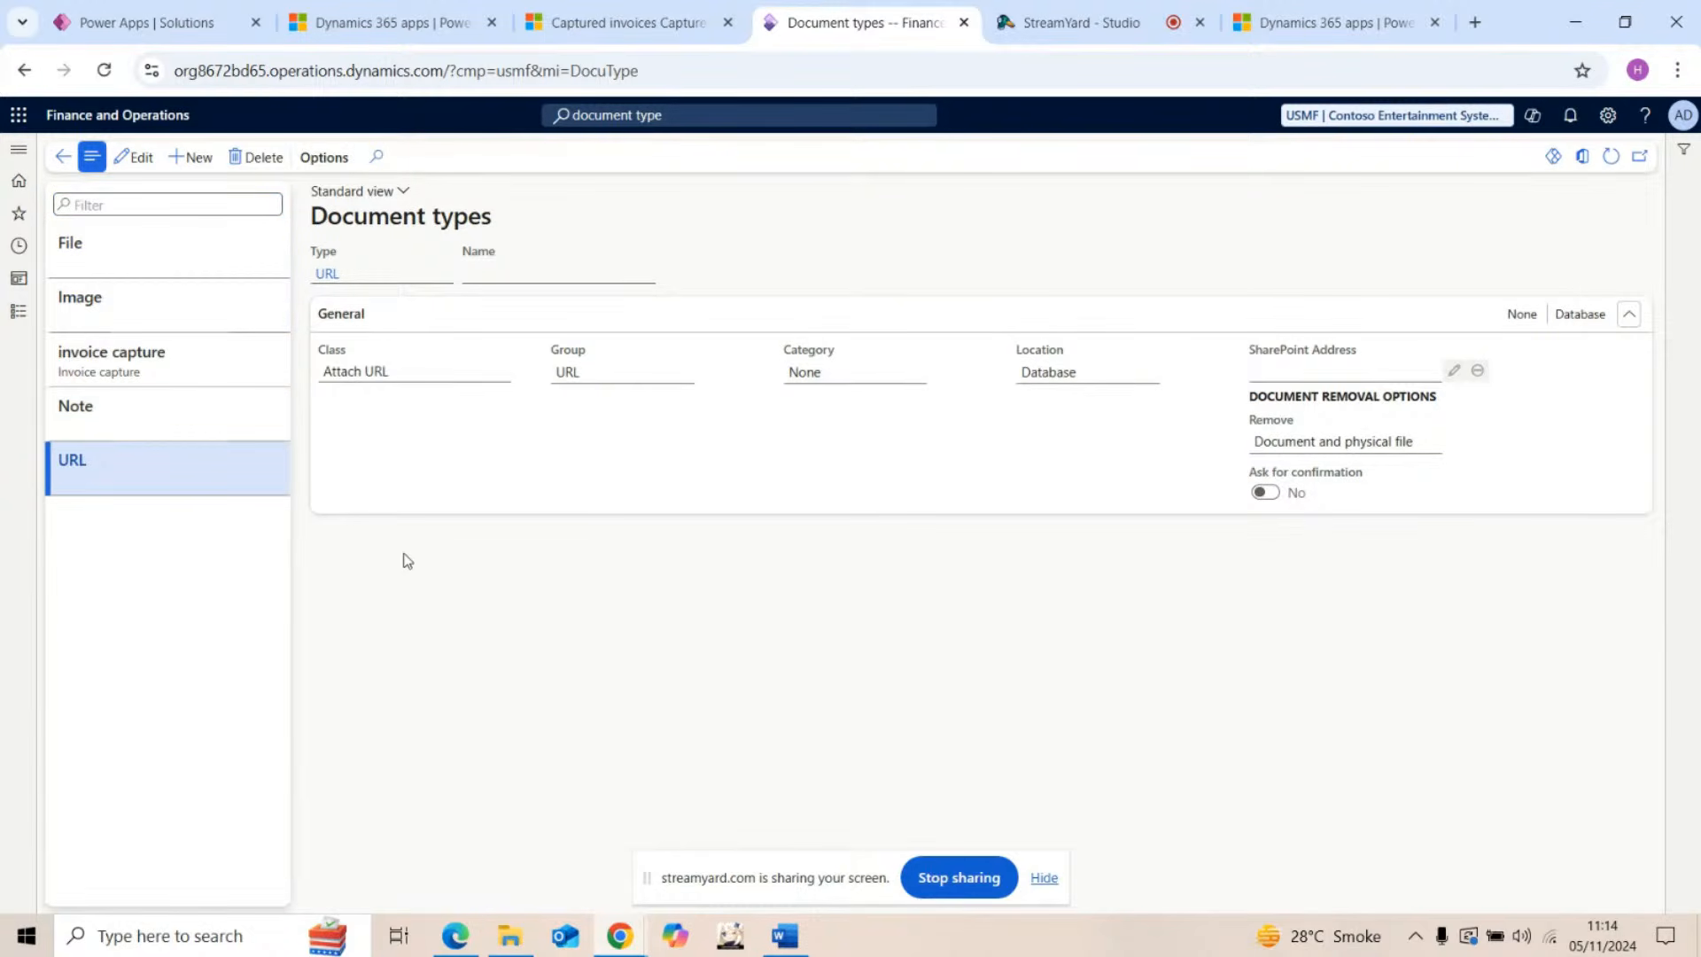
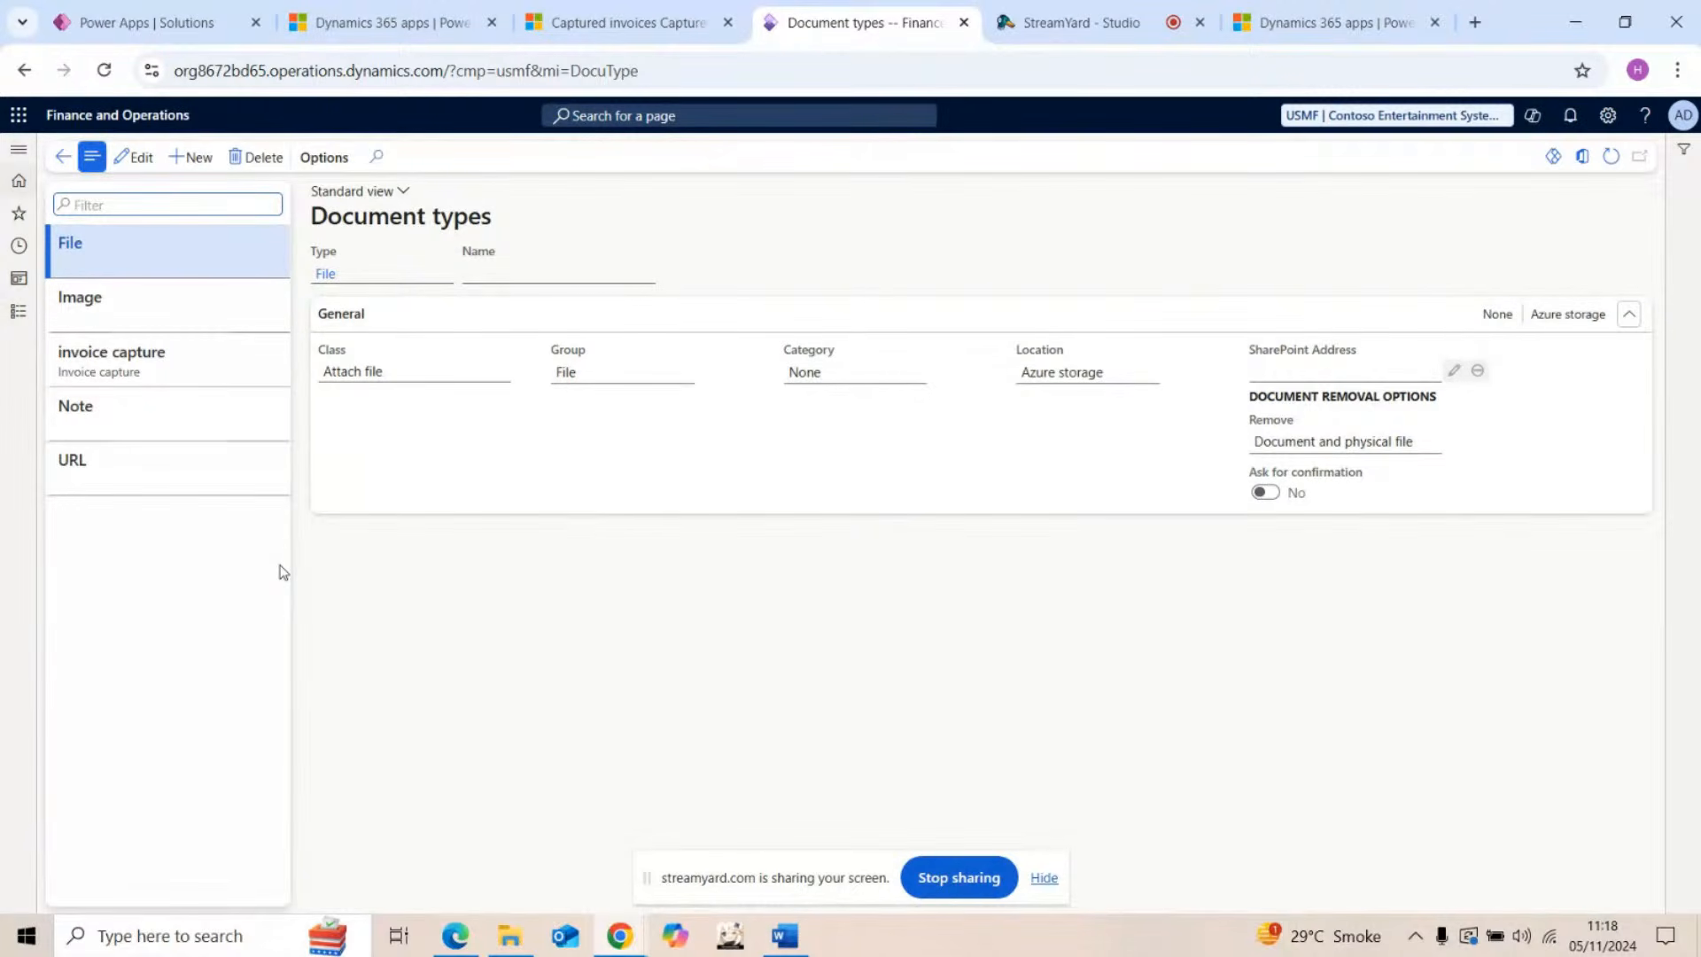
Step: Check the StreamYard studio chat and return to the Document types page in Finance and Operations
click(1007, 10)
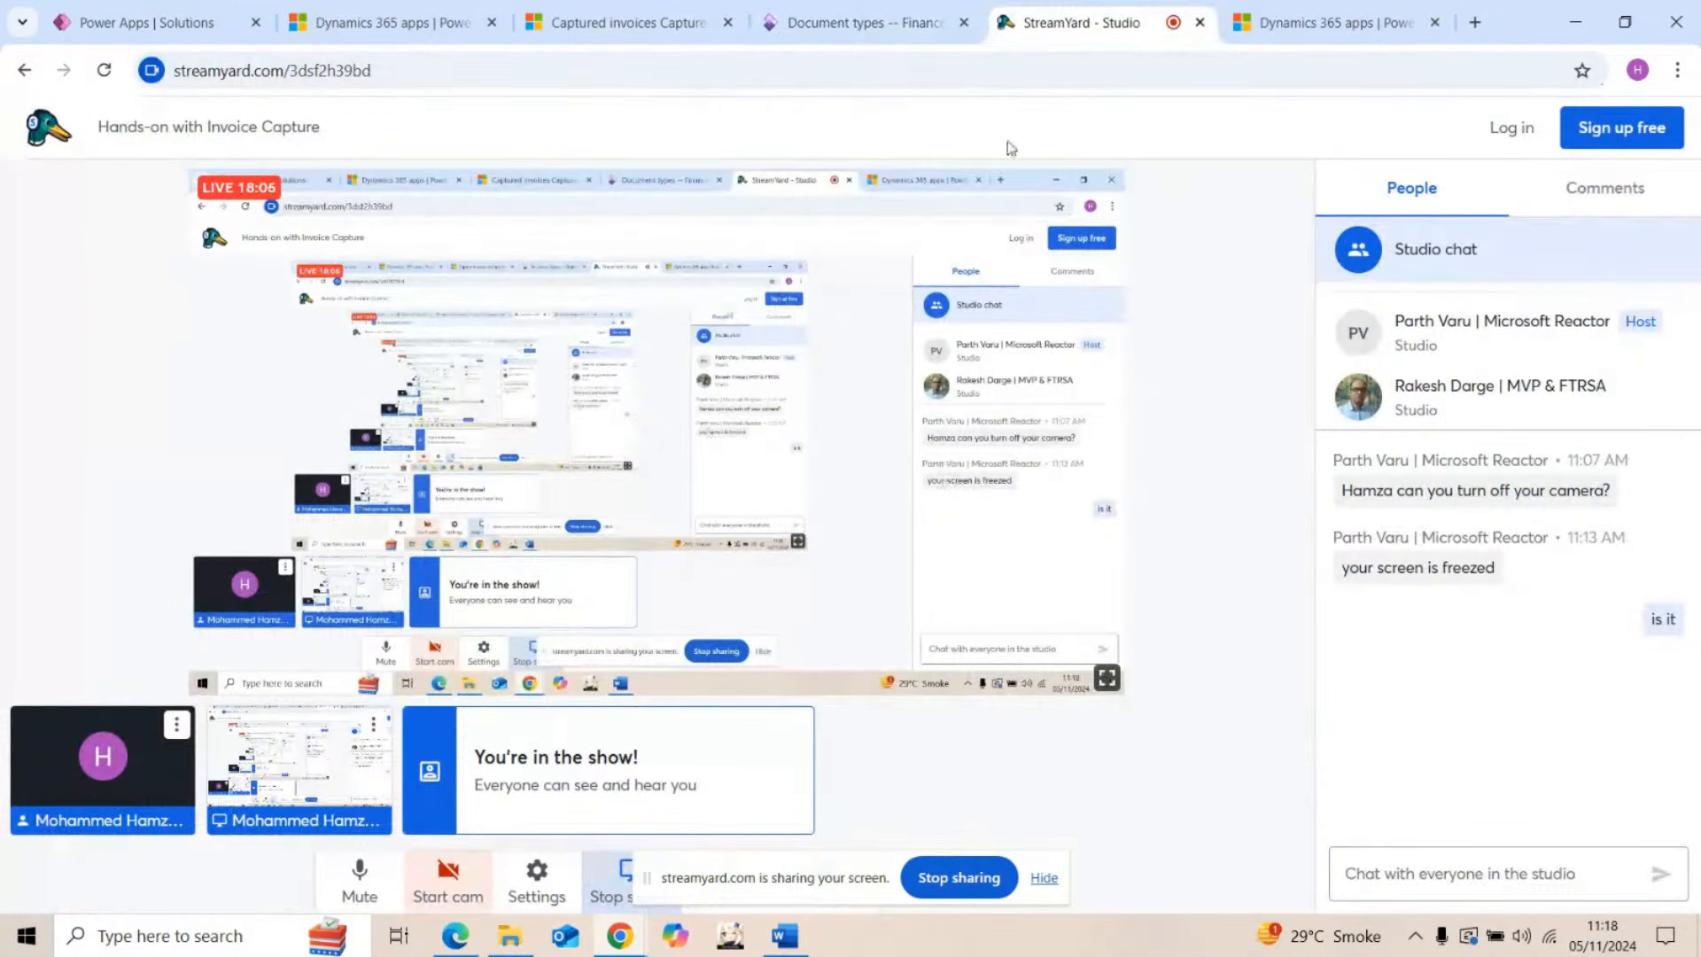
click(886, 22)
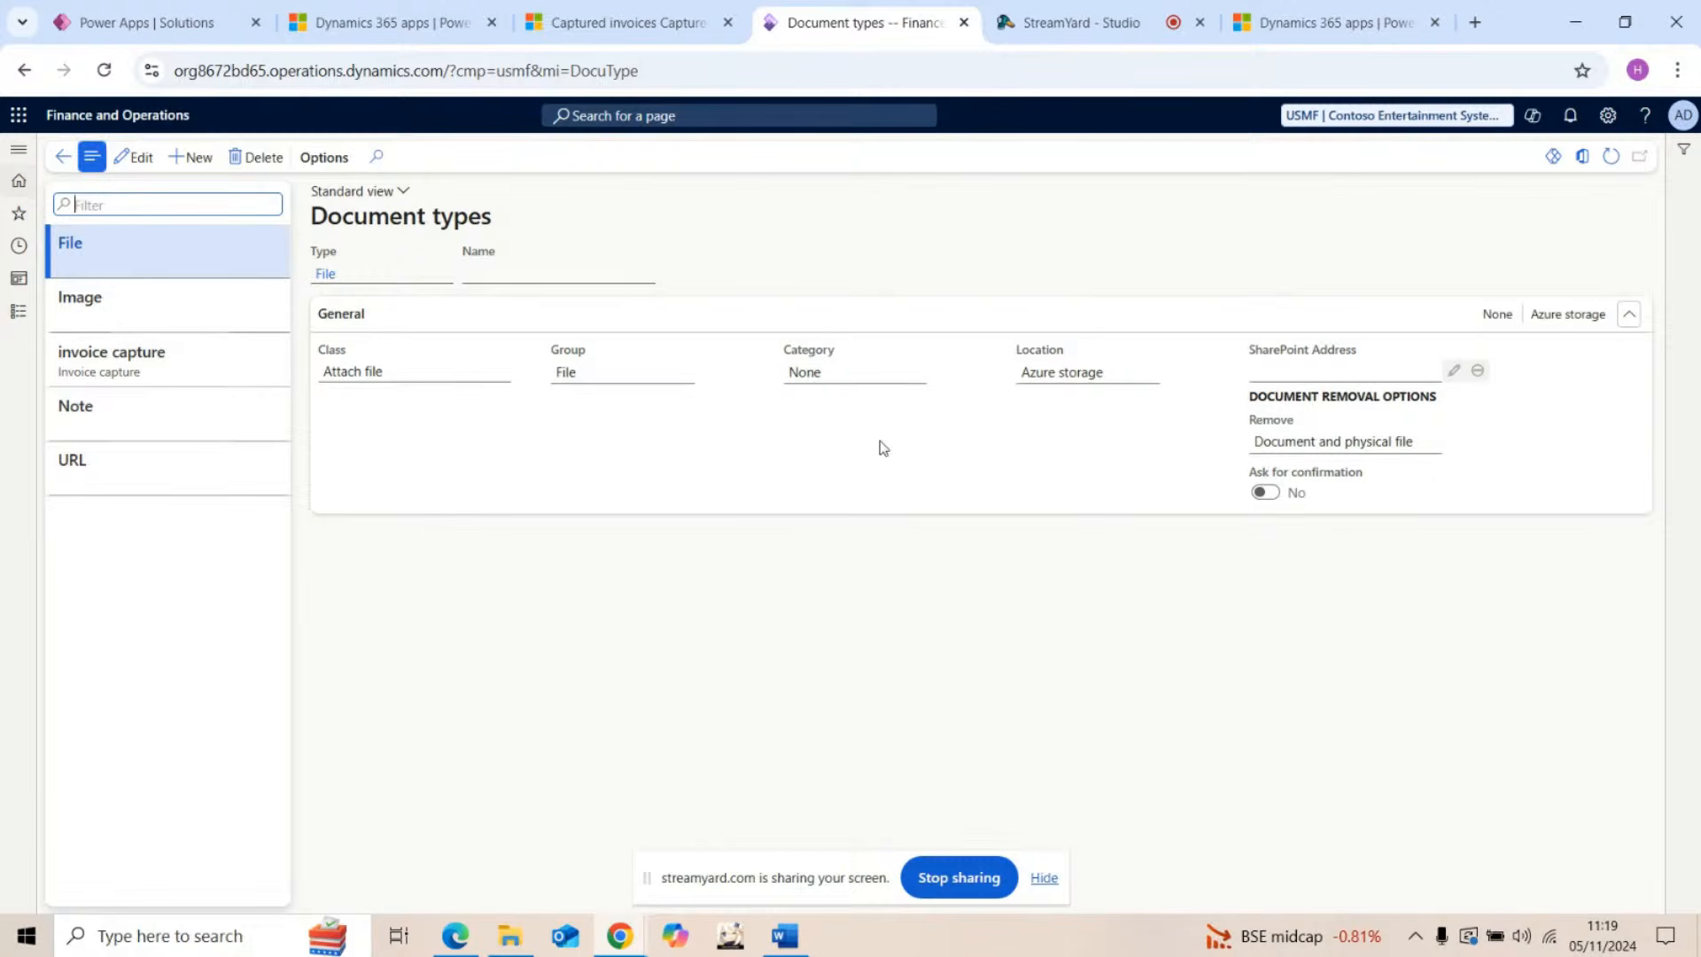
Step: Reopen the recently used Invoice capture page to review the synced legal entities and supported invoice types
click(18, 149)
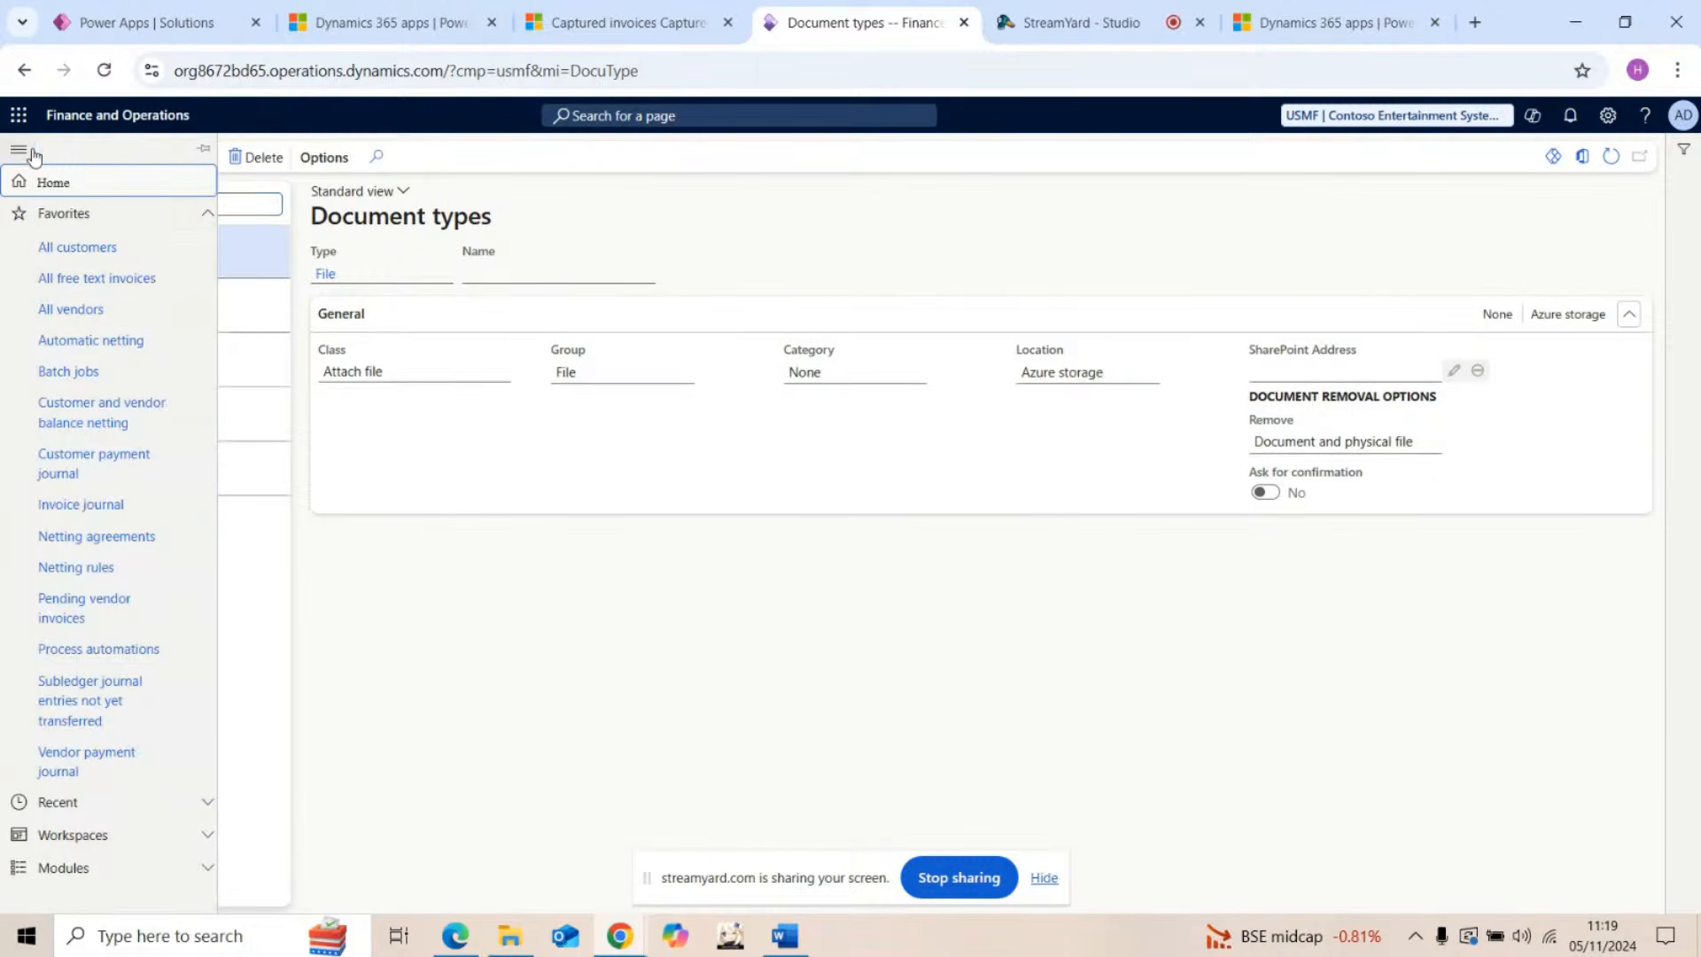
click(110, 215)
click(118, 248)
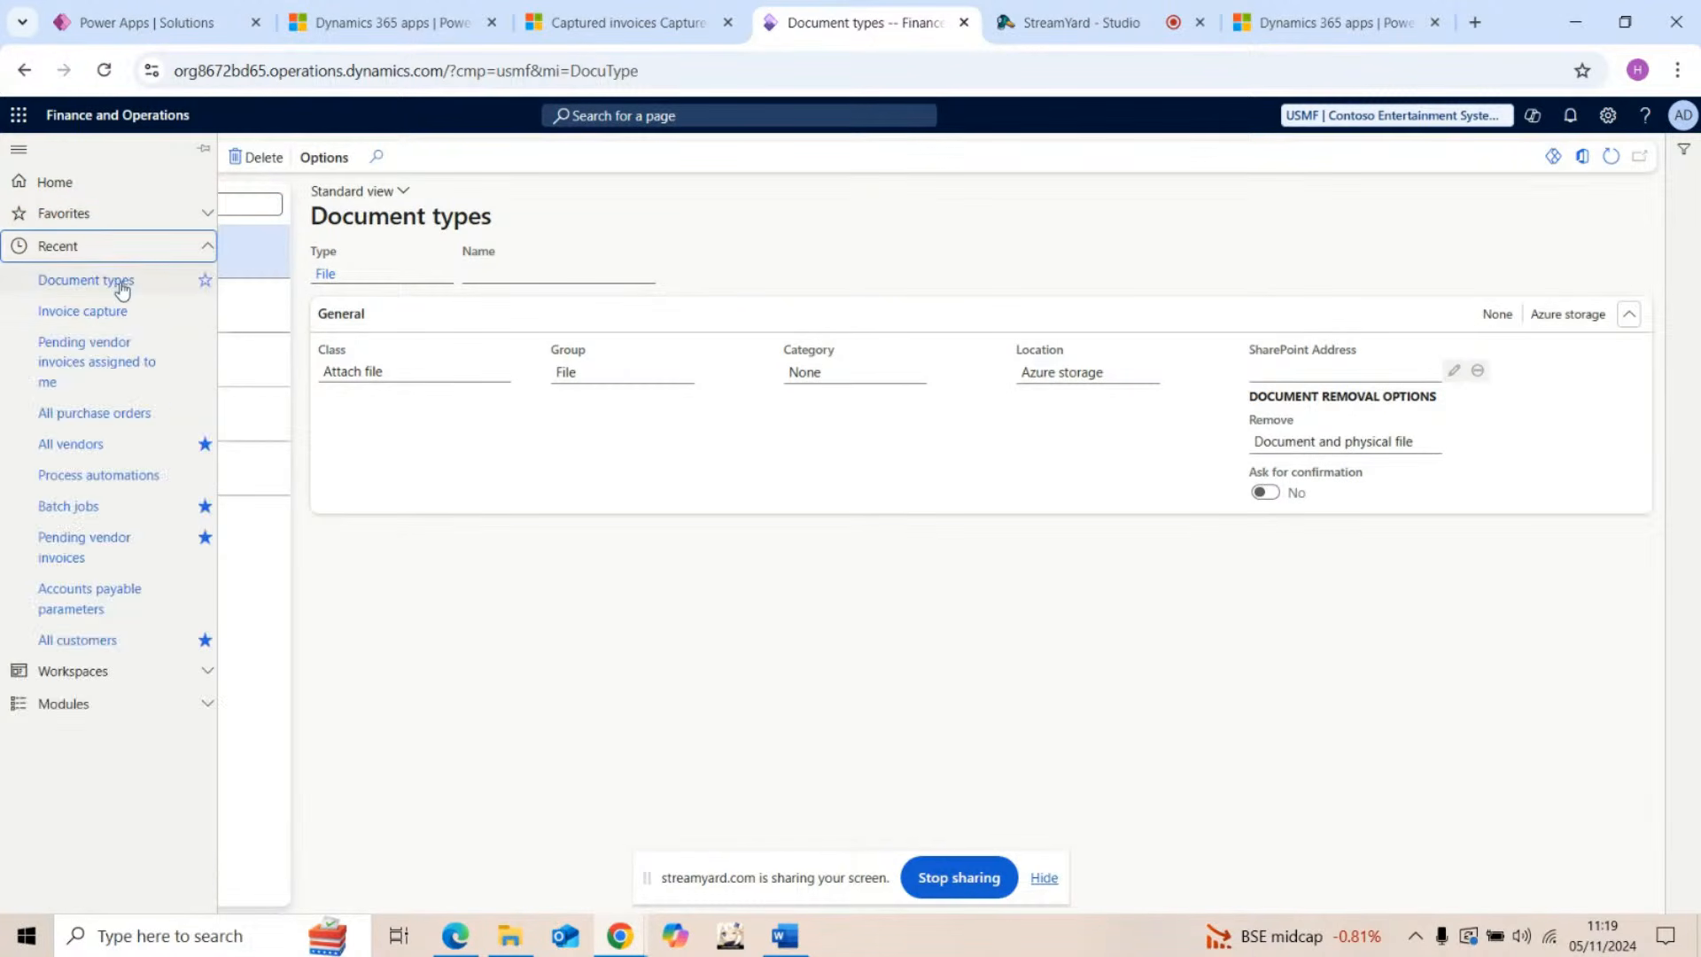
click(128, 313)
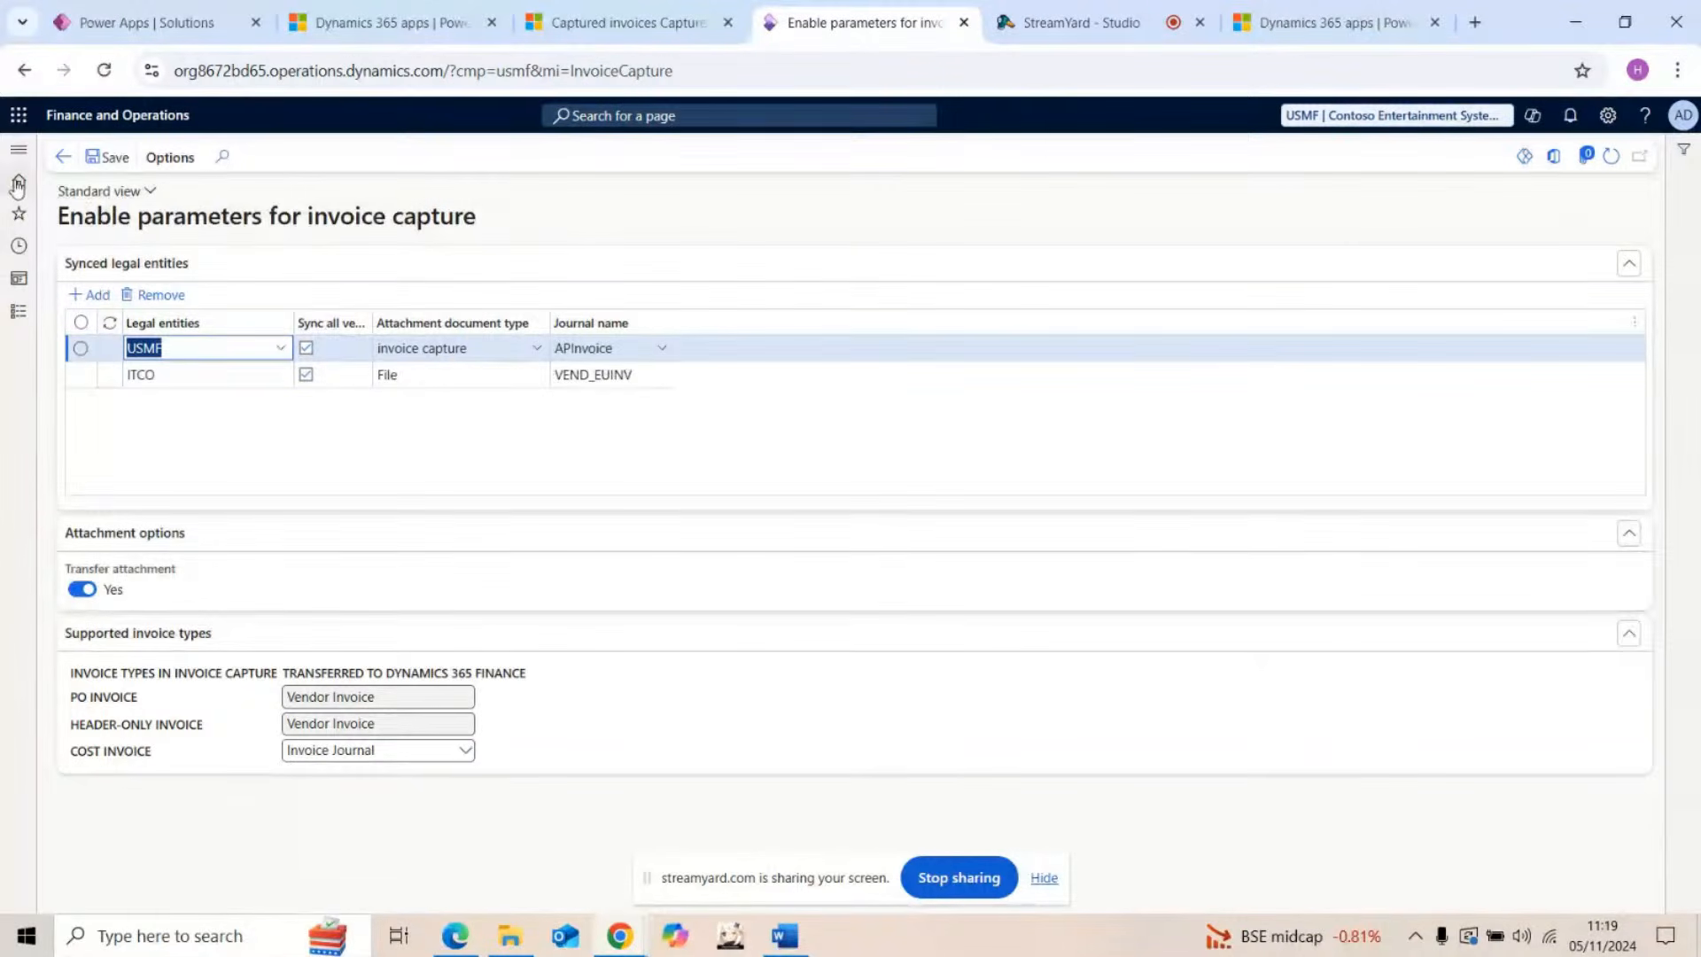
Step: Open the vendor invoice automation settings in Accounts payable parameters and examine automatic line creation for imported invoices
click(17, 149)
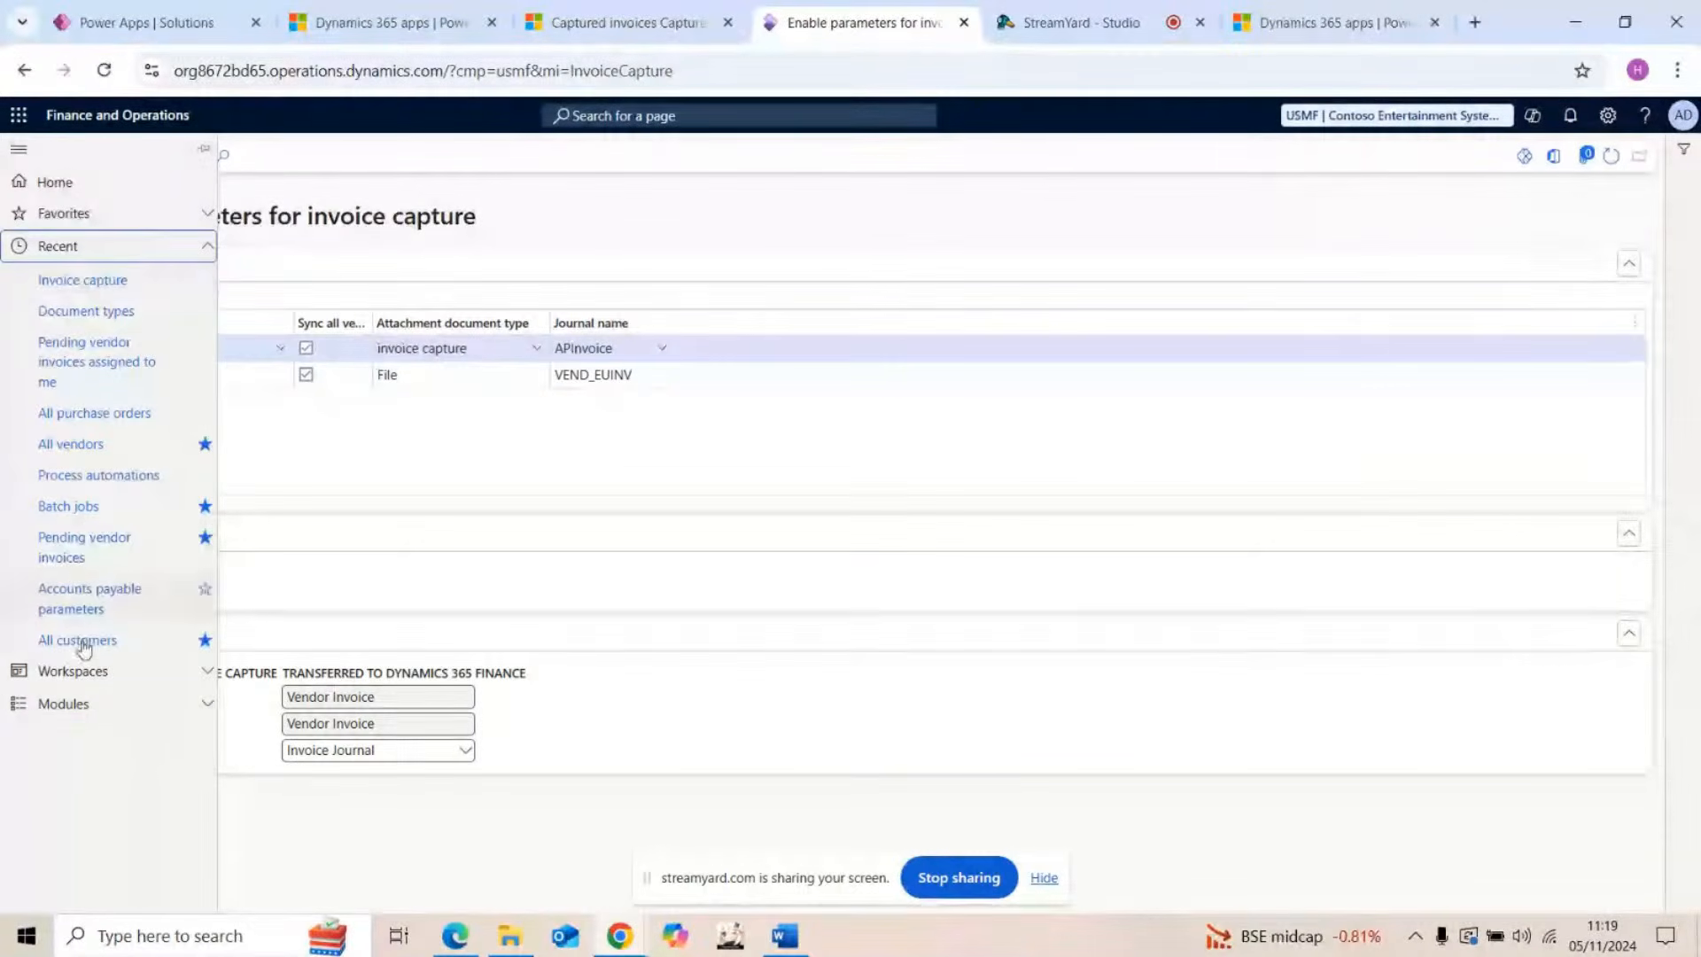
click(89, 703)
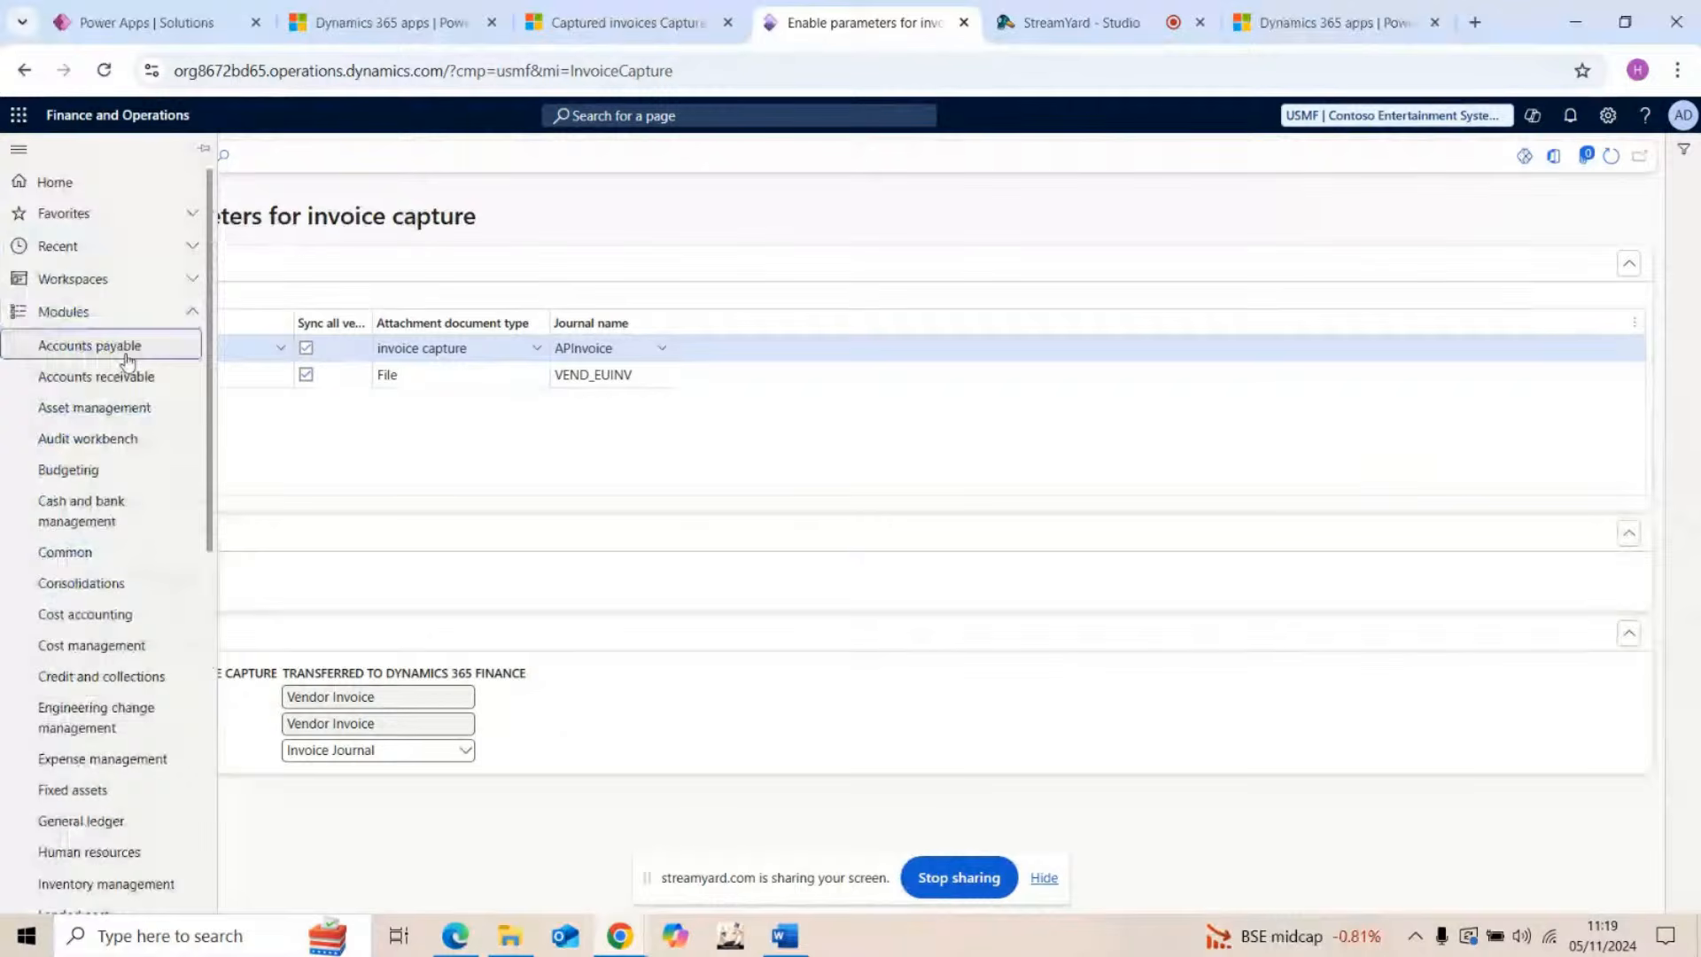
click(126, 359)
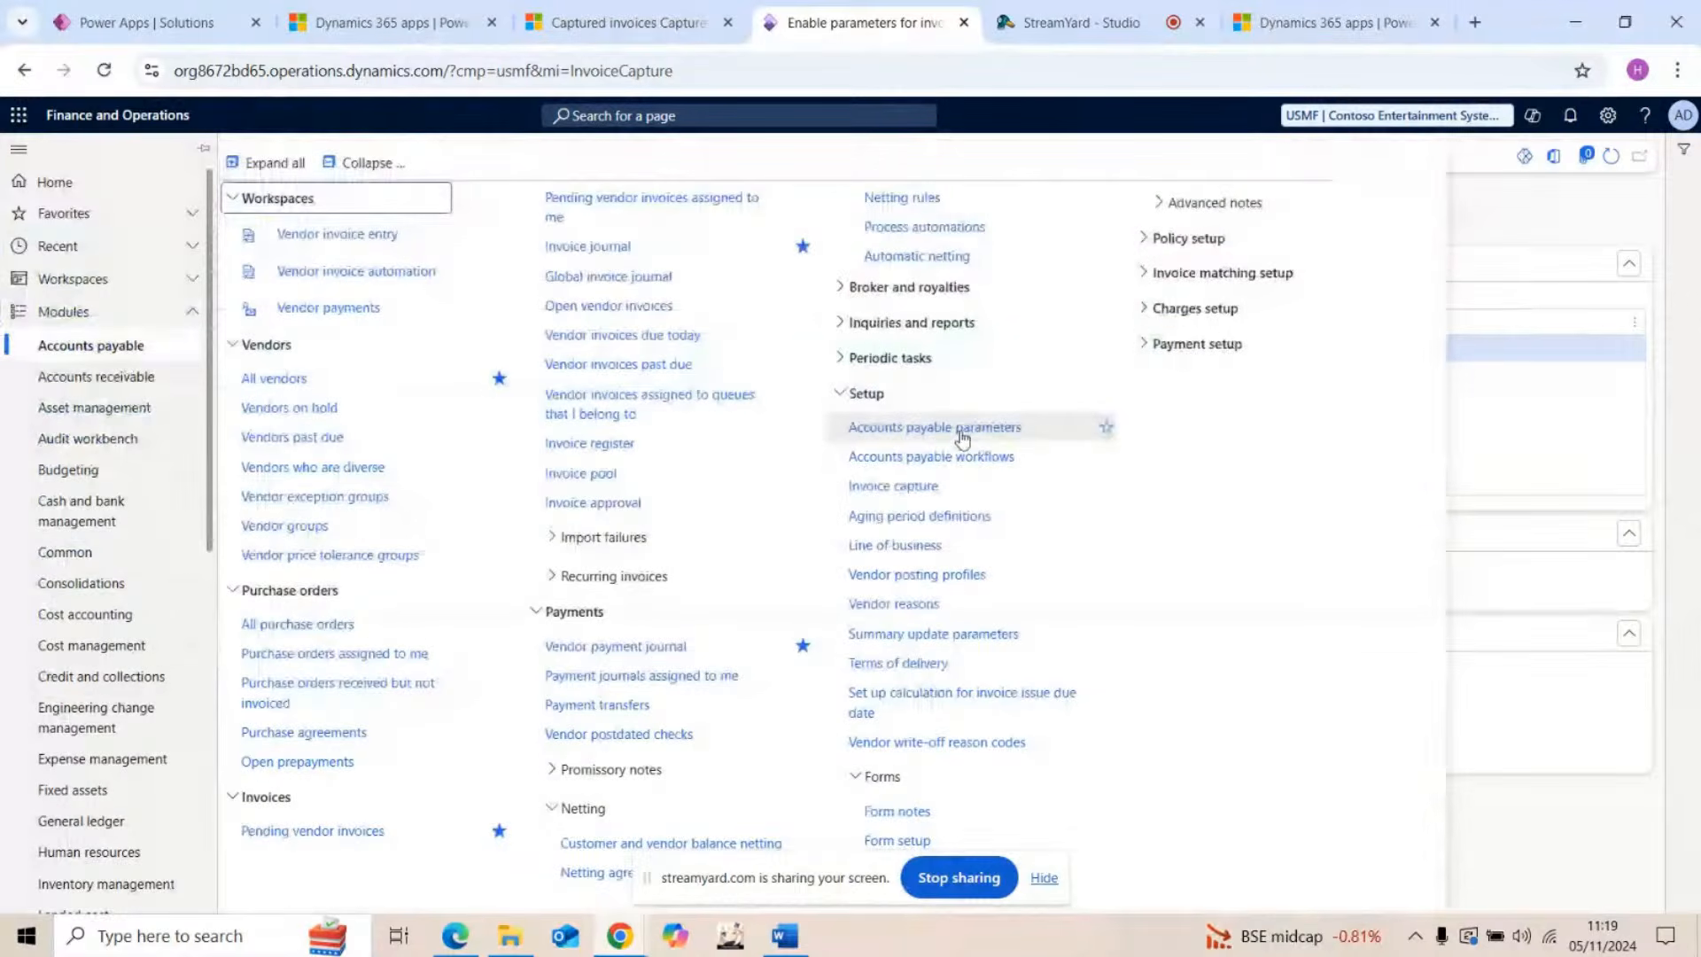
click(962, 433)
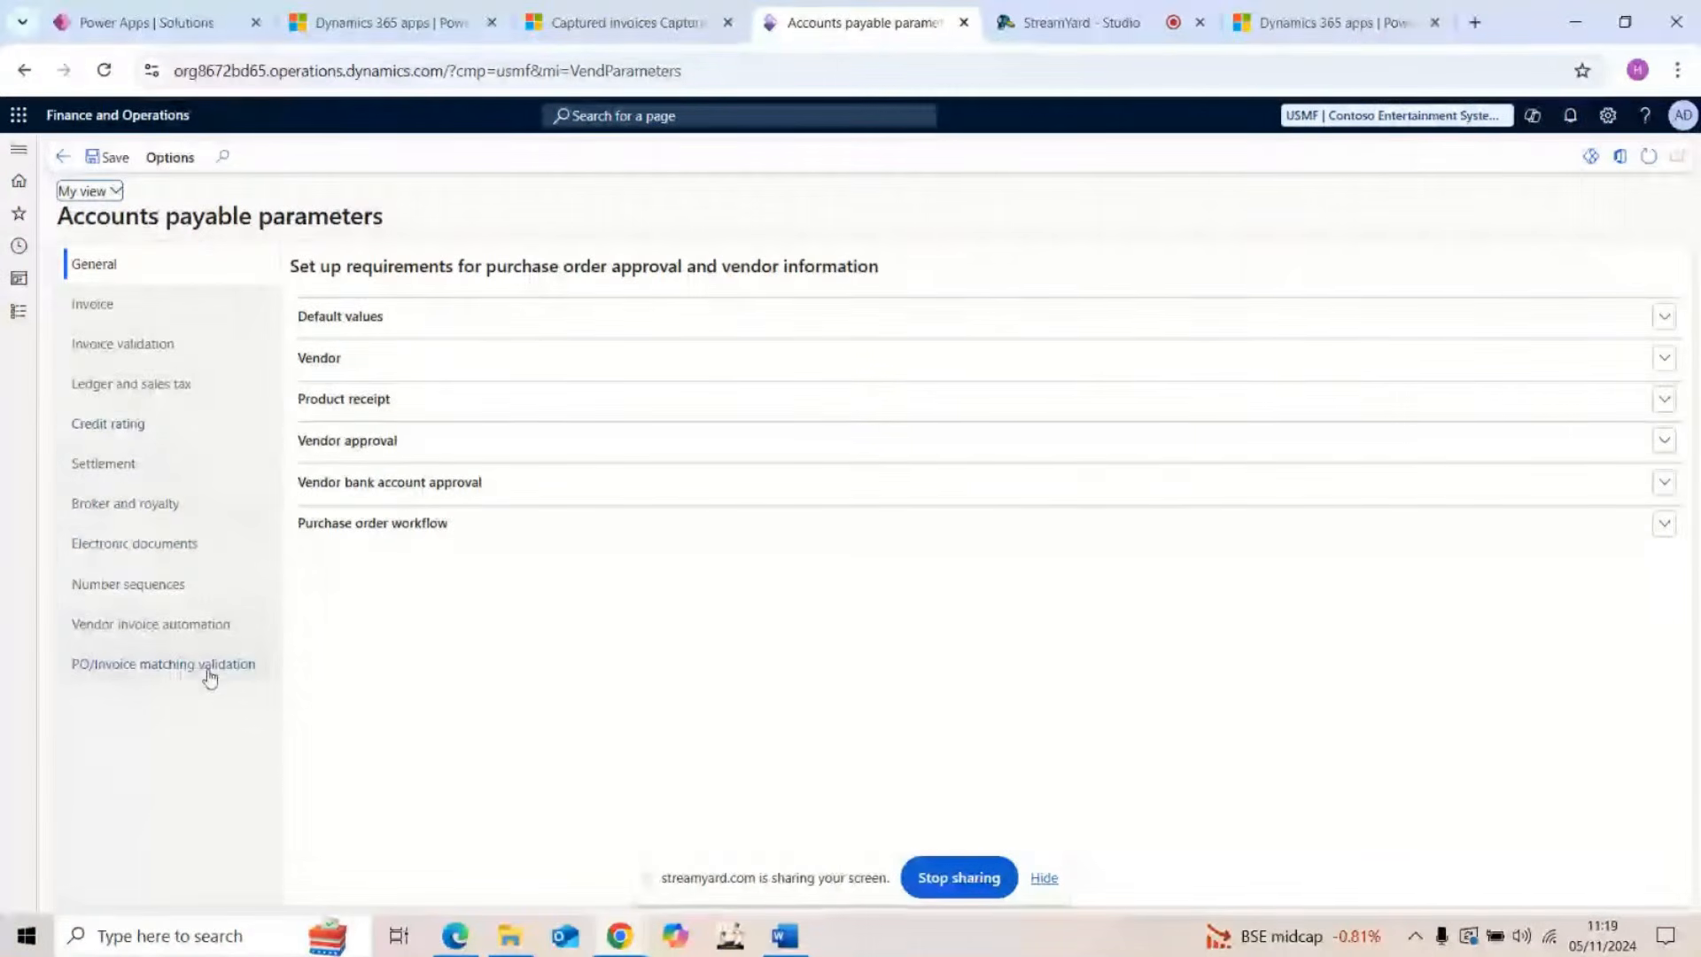
click(224, 644)
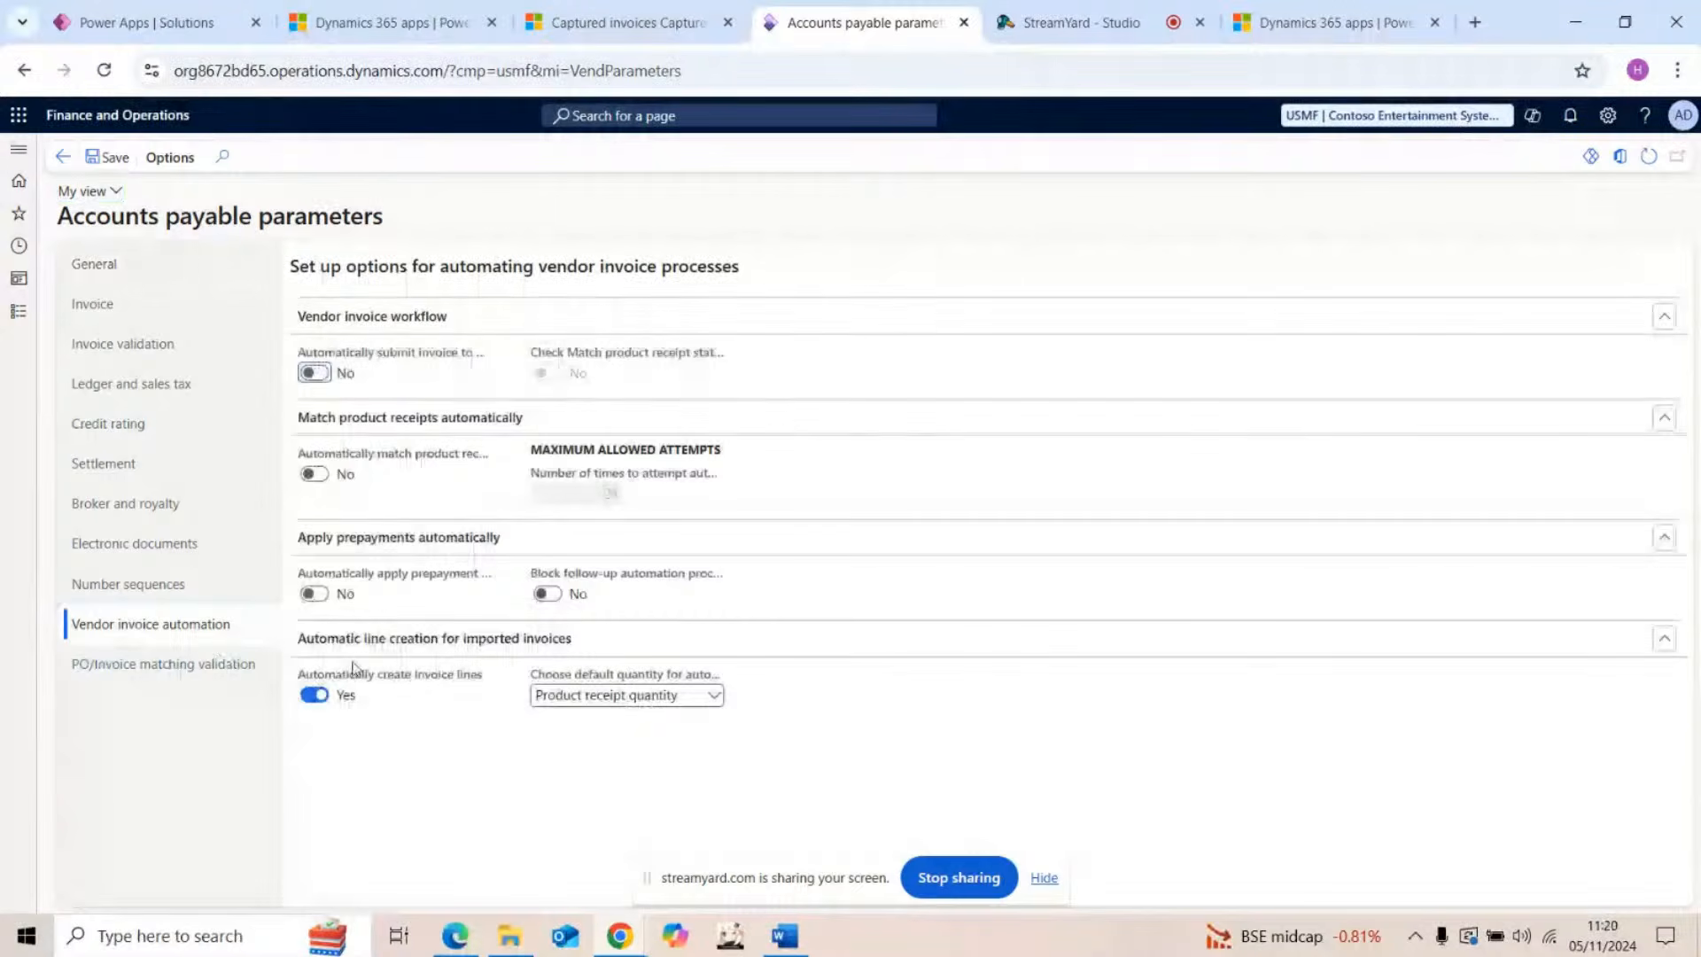
mouse_move(410, 685)
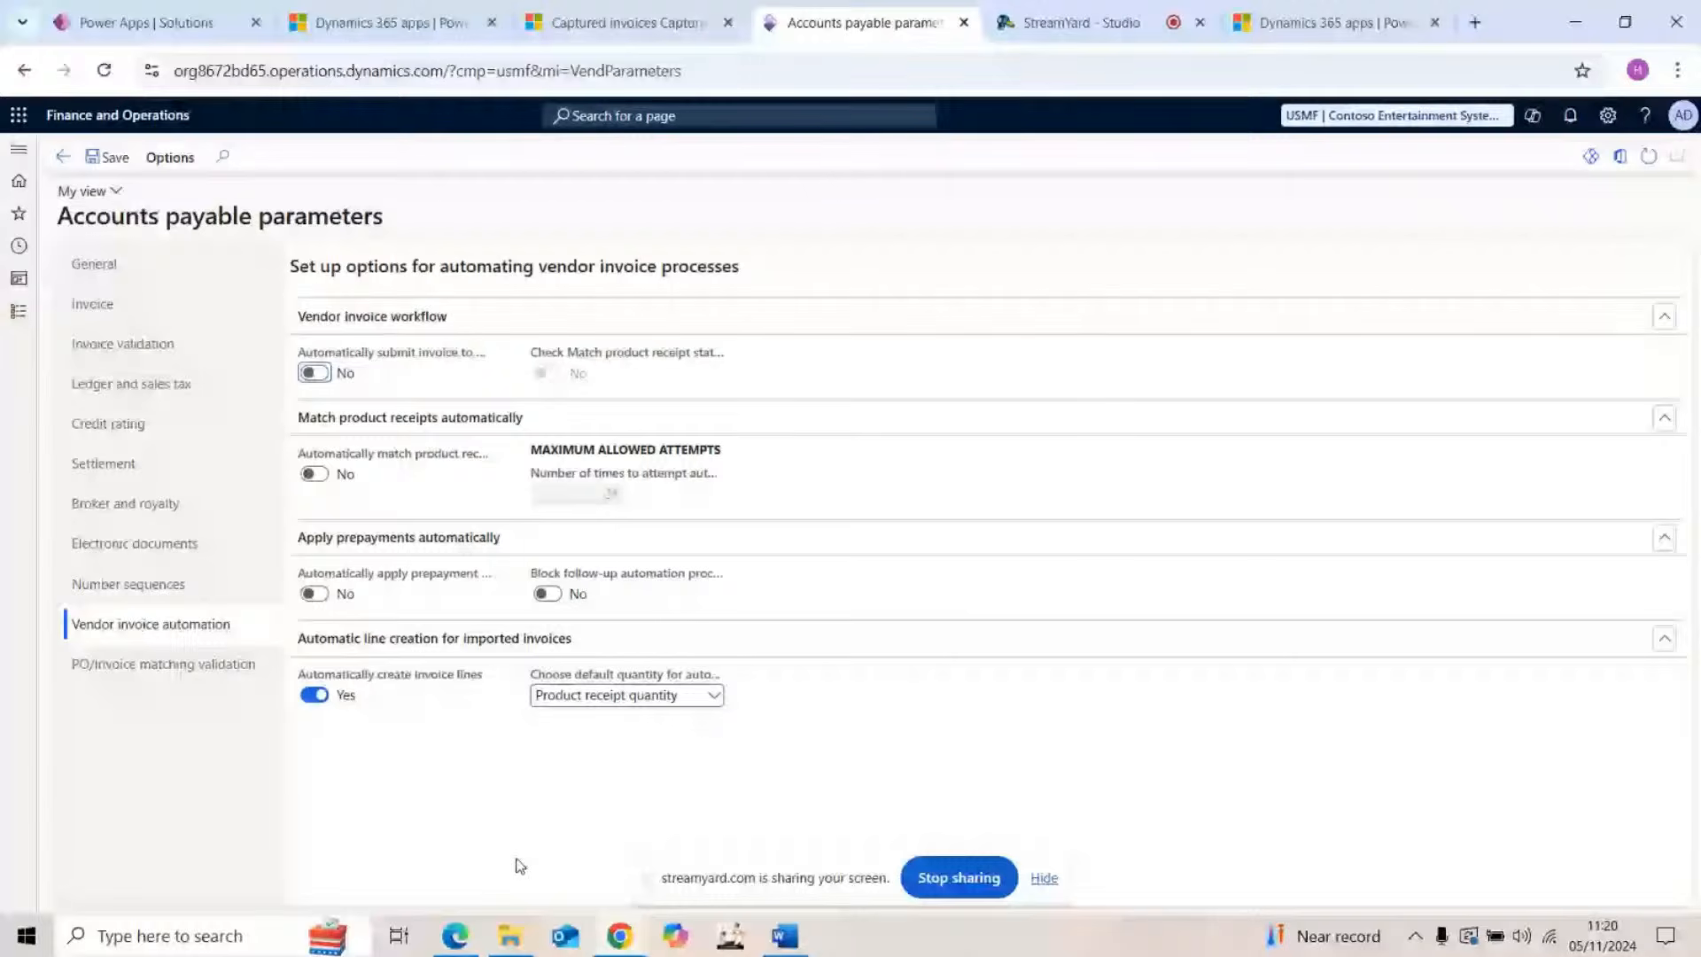
Step: Review the default quantity options for automatic invoice line creation in the vendor invoice automation settings
click(716, 698)
click(927, 702)
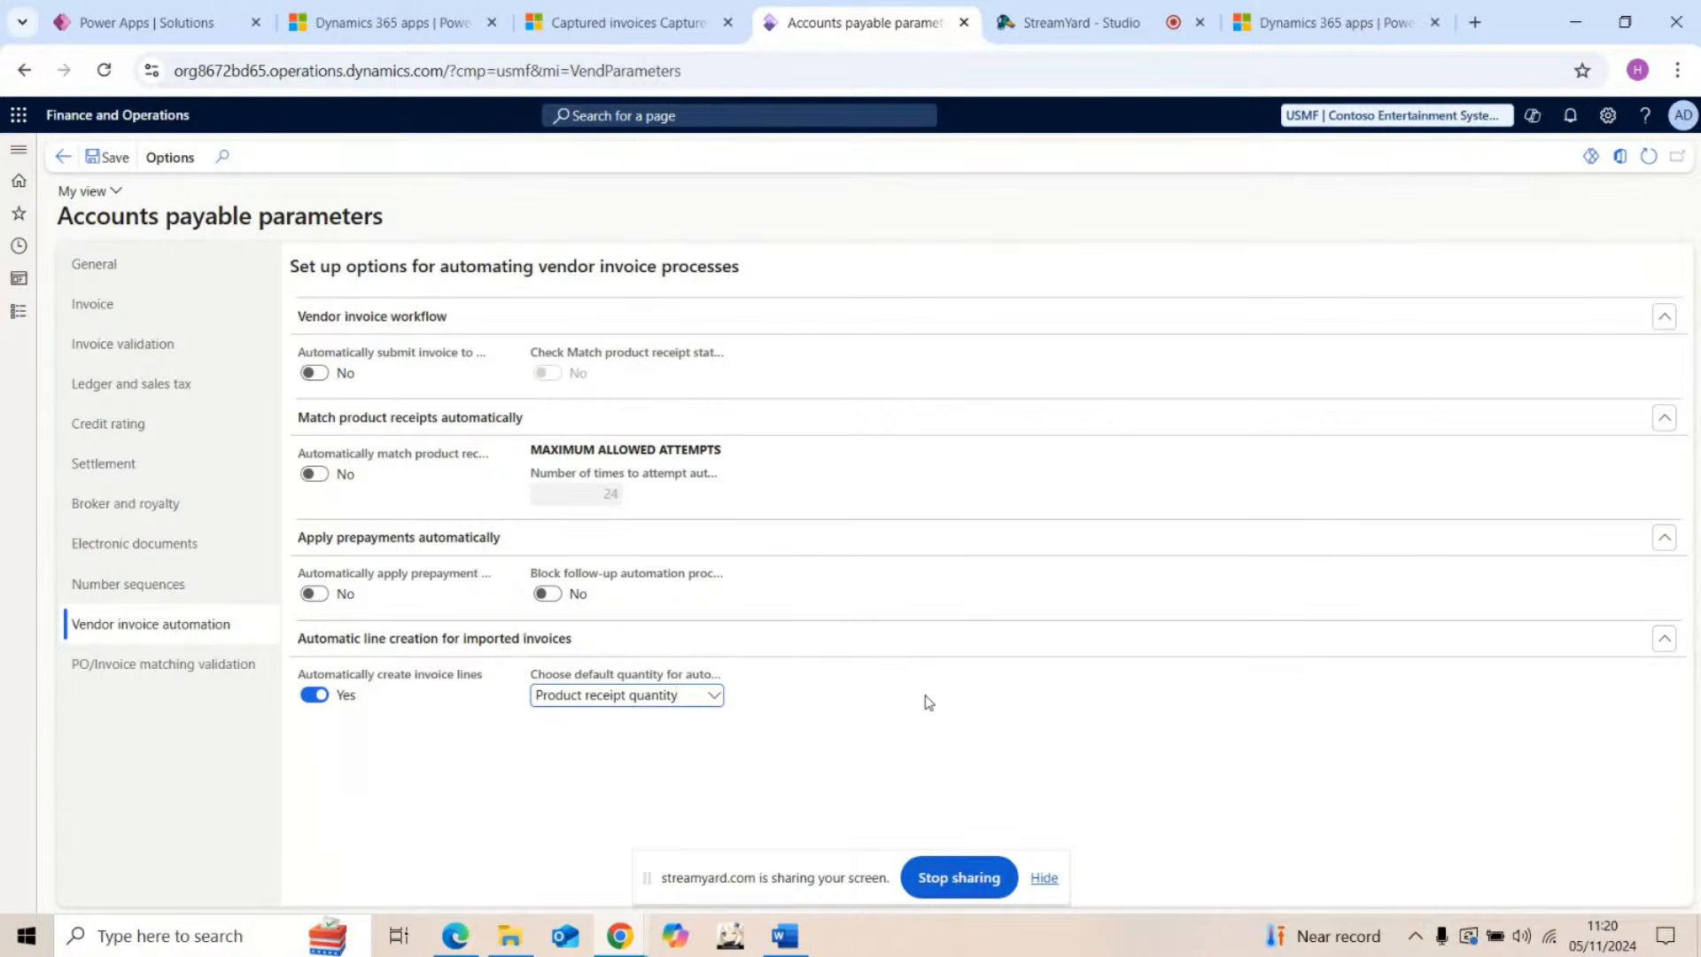
Step: Switch to the Invoice capture app, reconnect to the server and bring up the pending received files without side panes
click(620, 22)
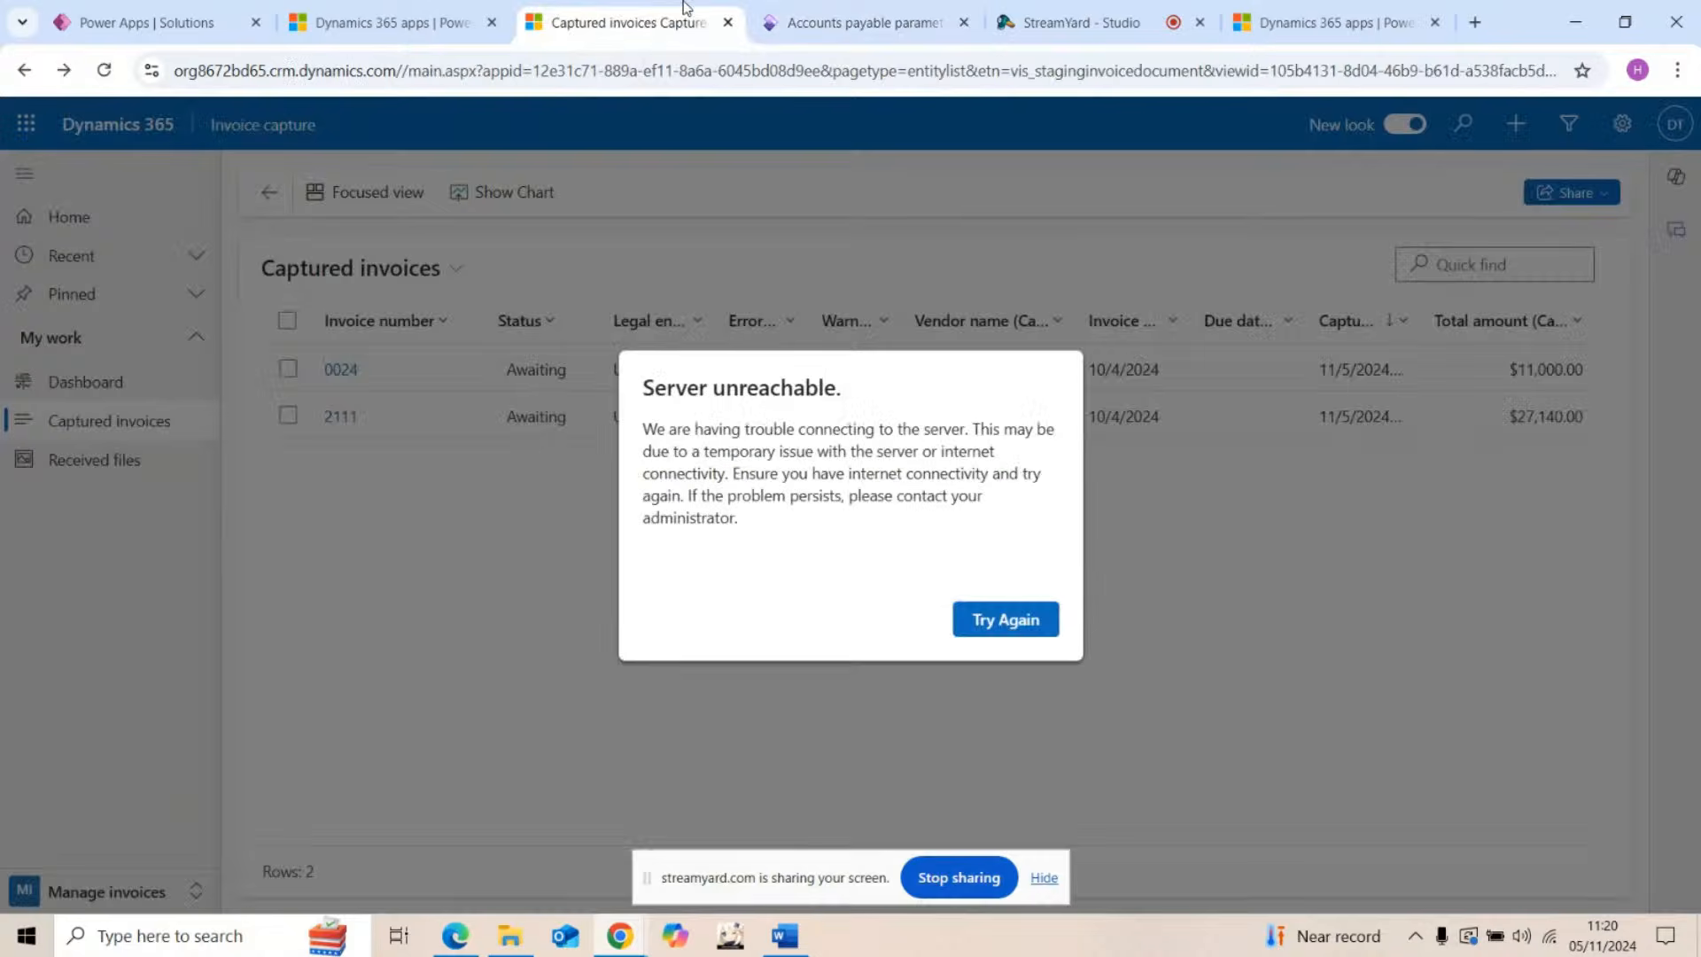
click(969, 613)
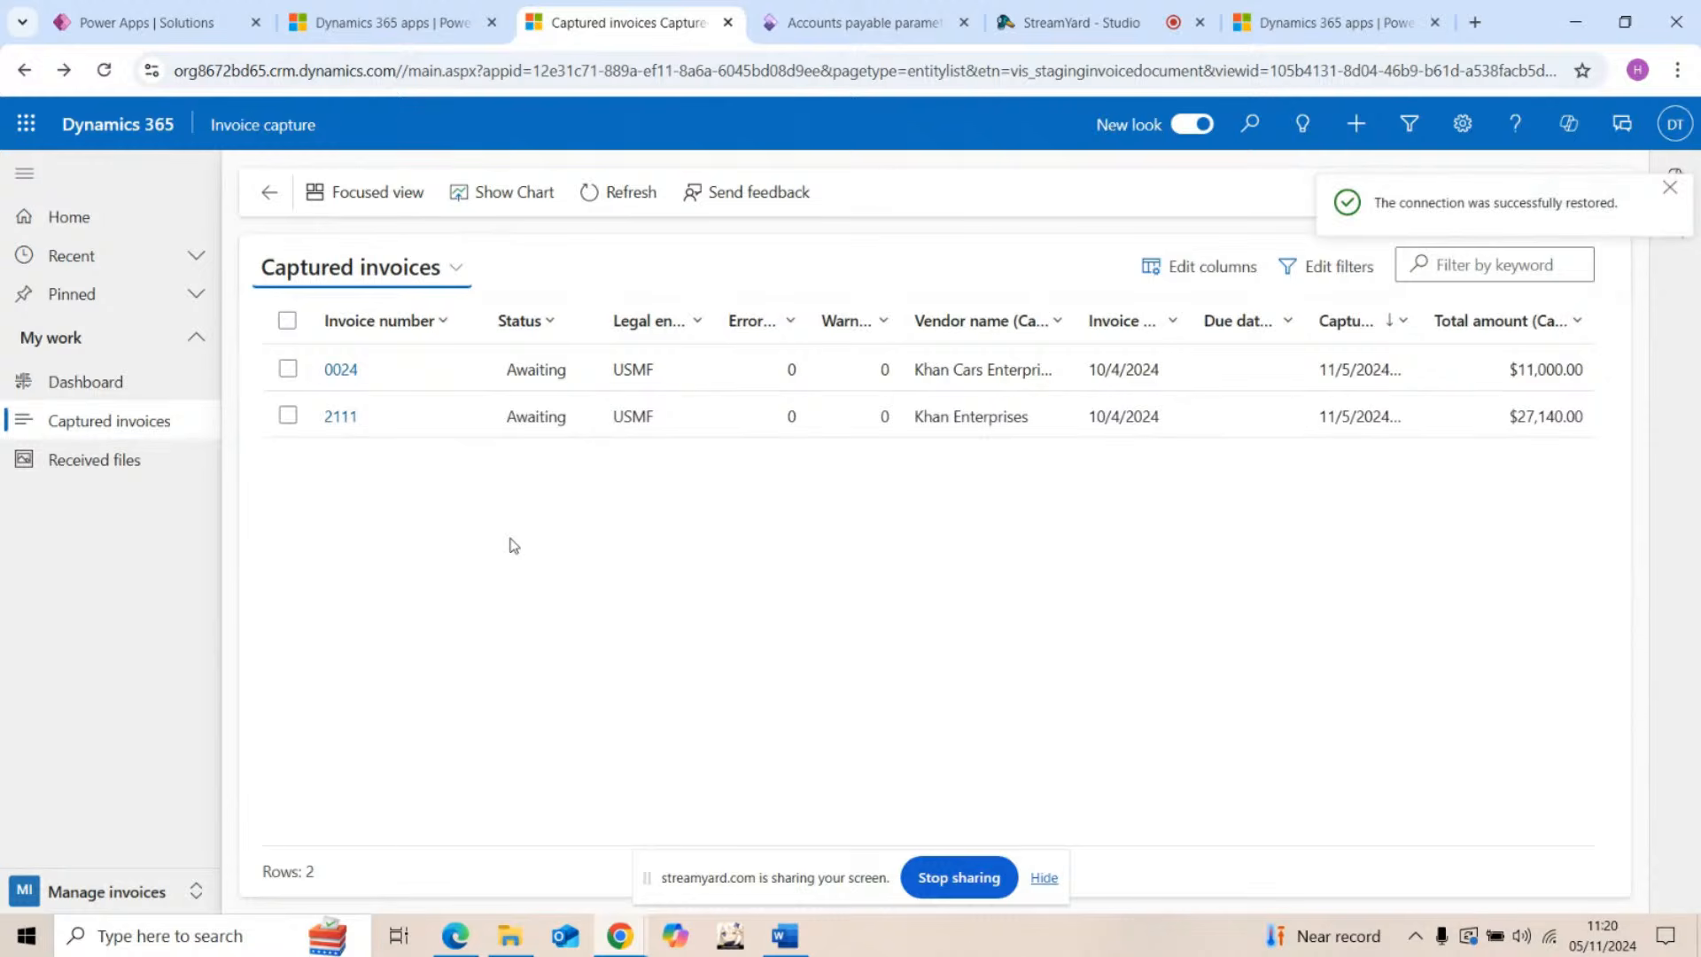
click(159, 461)
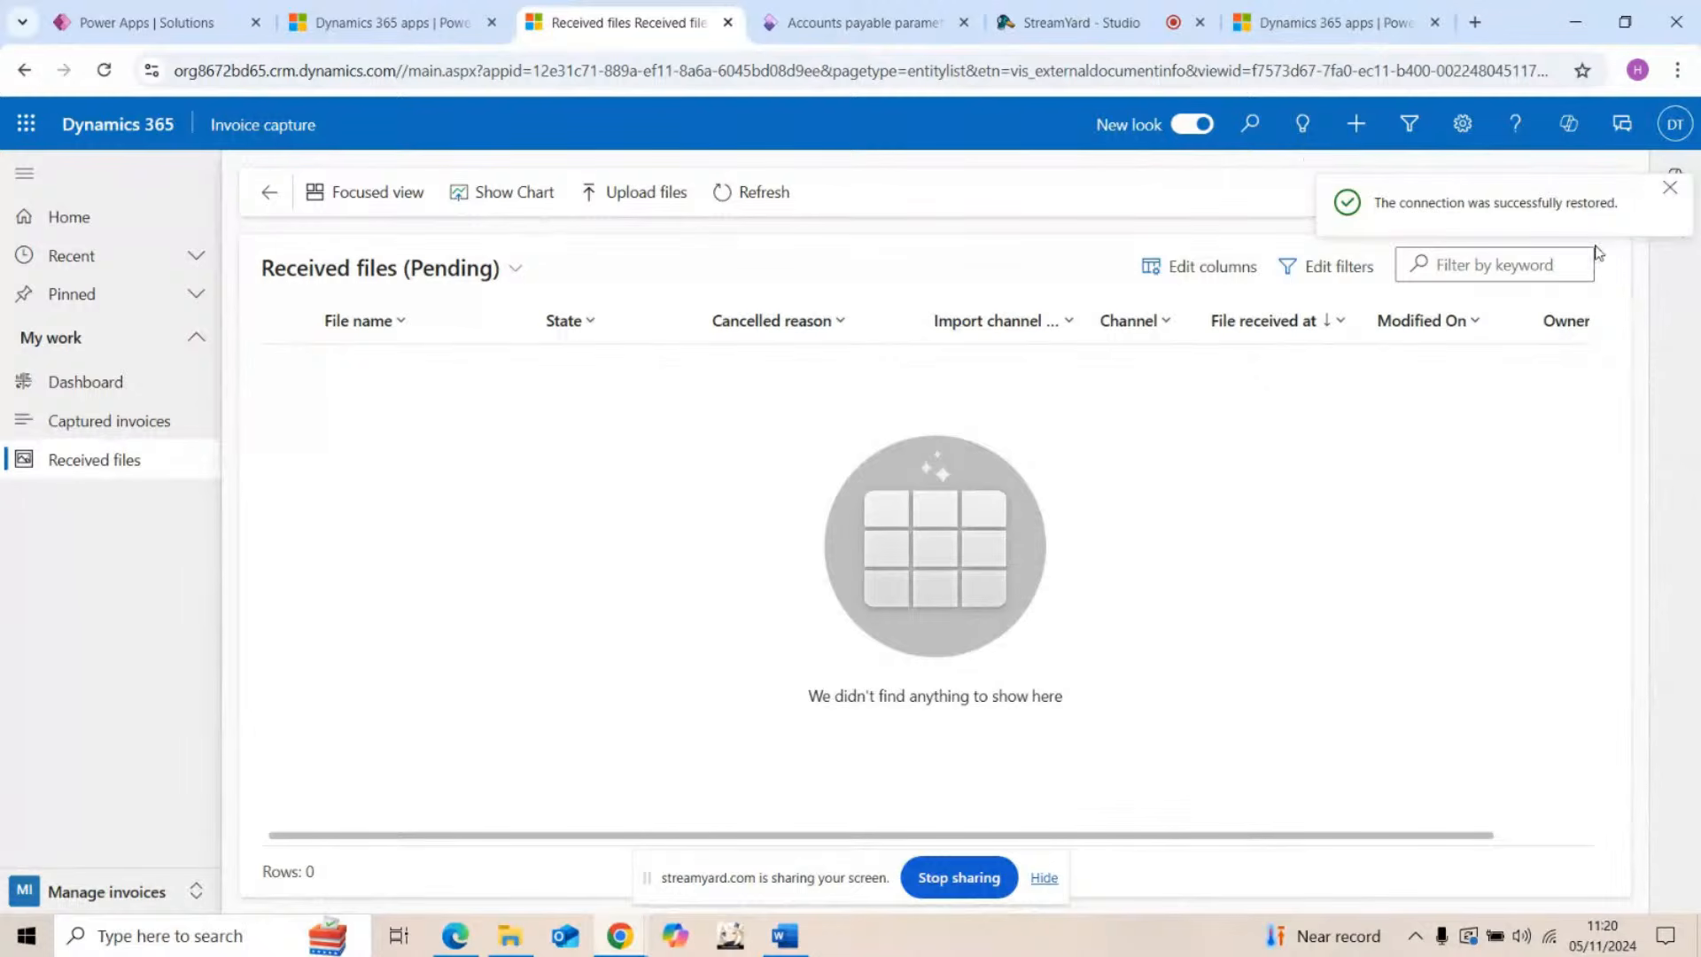
click(1668, 189)
click(1669, 189)
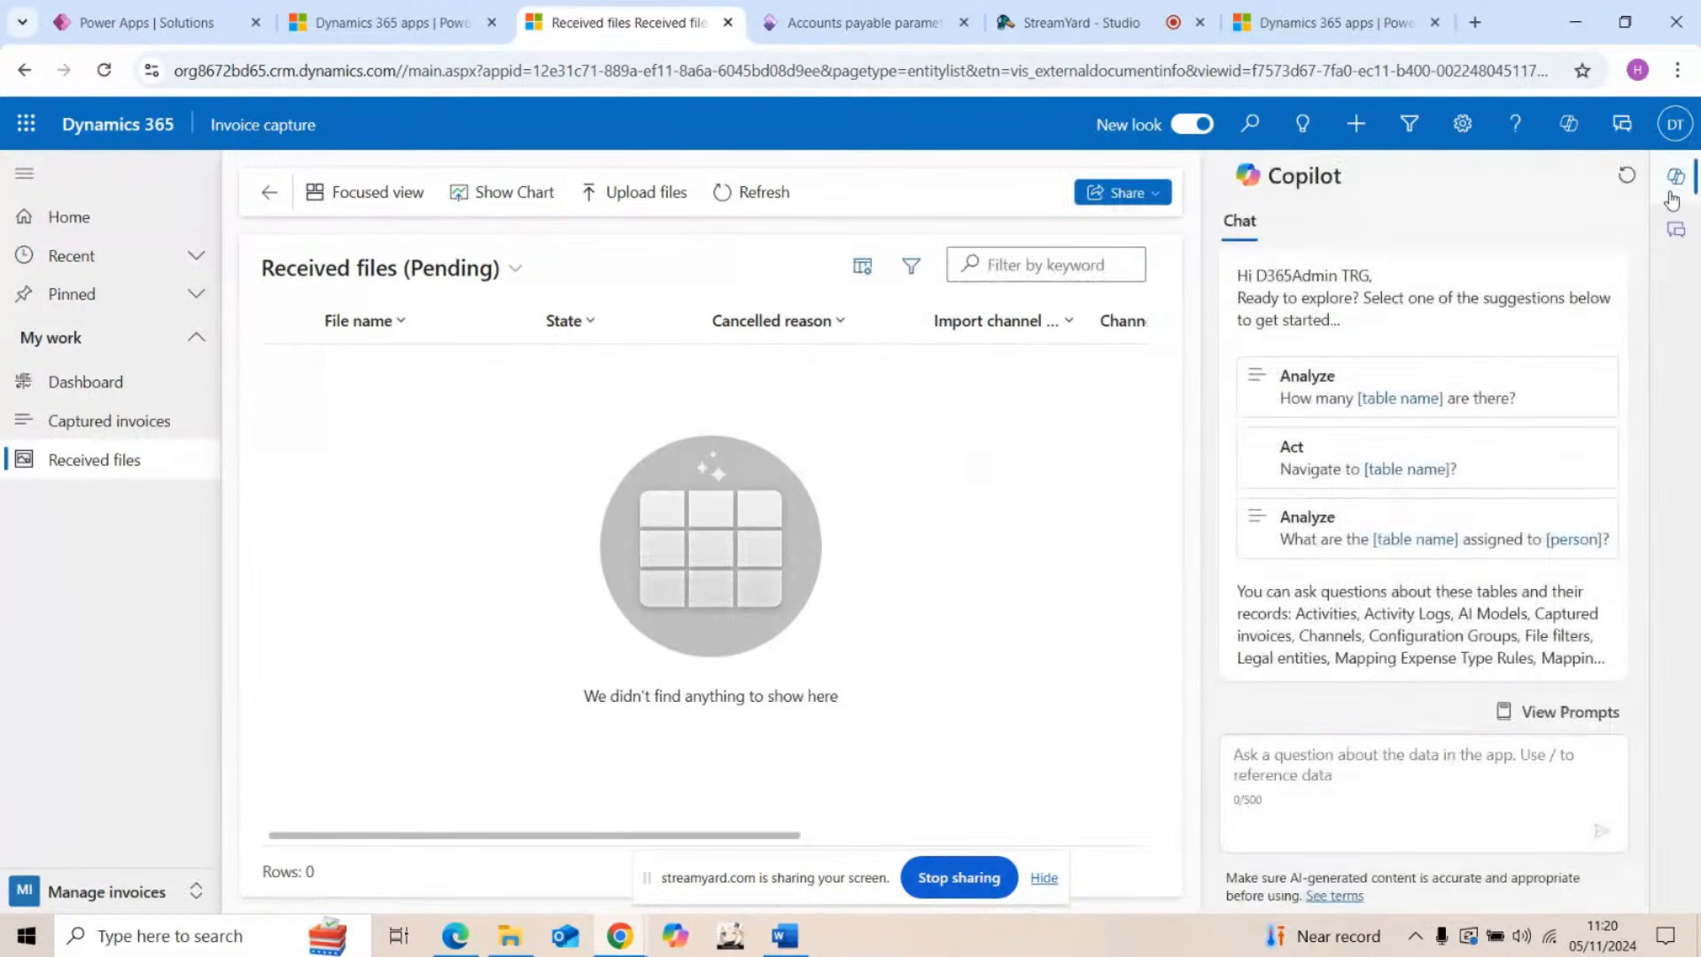
click(1676, 175)
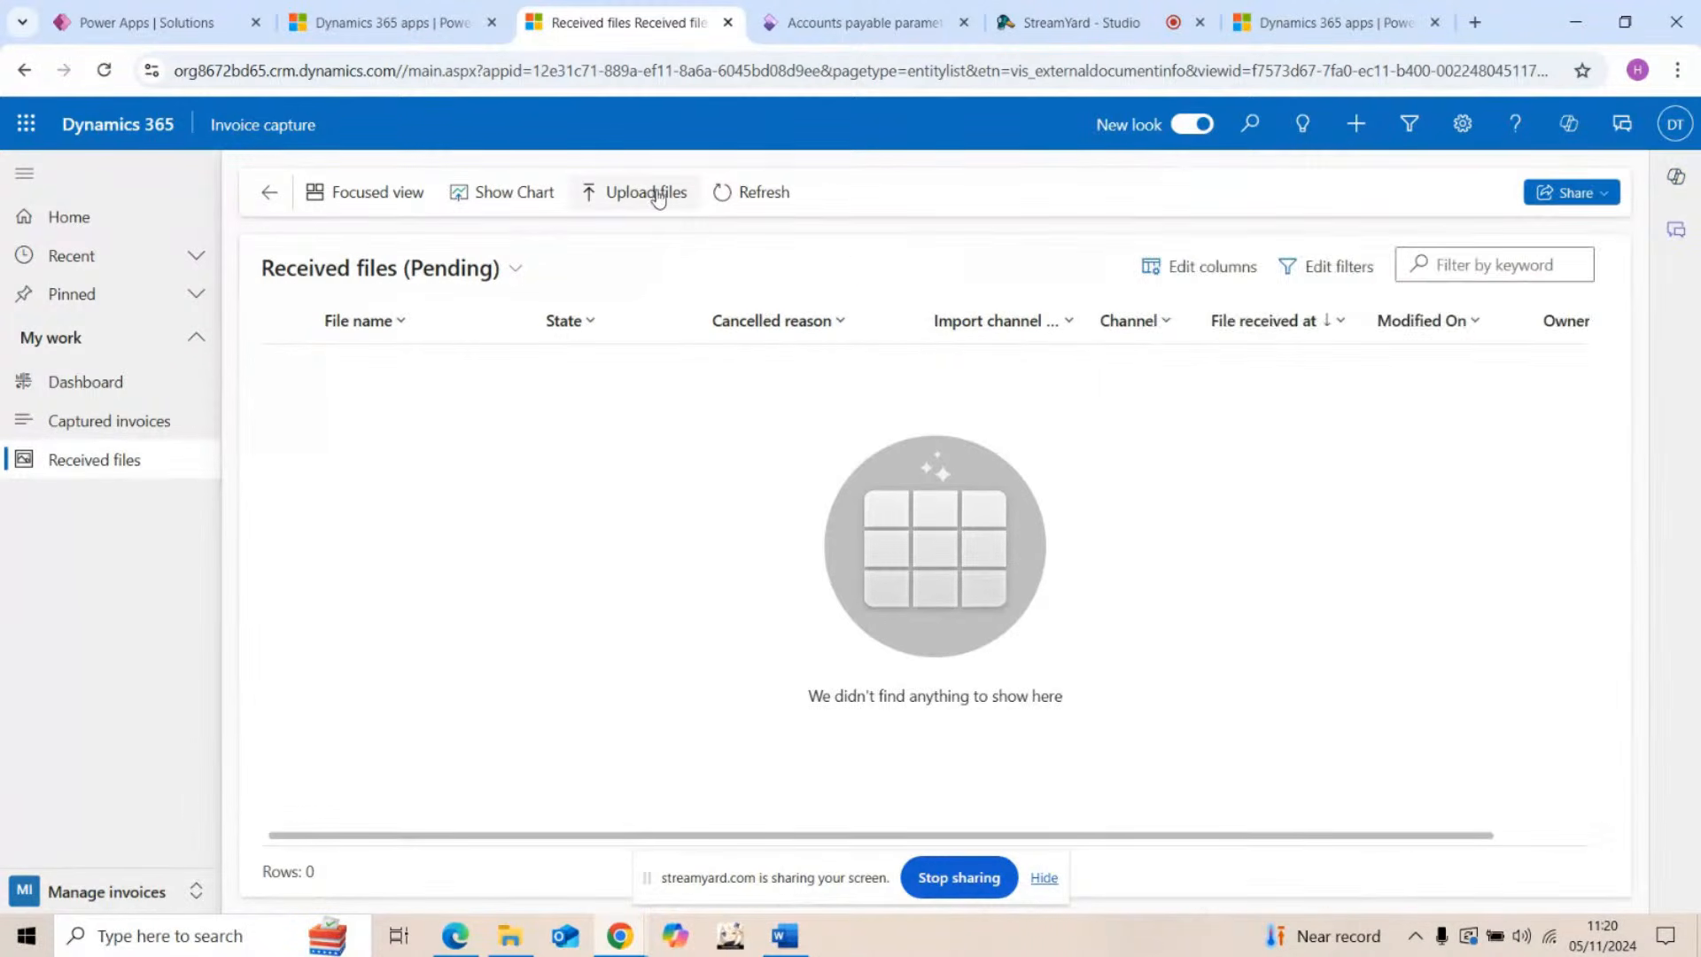
Step: Upload custom invoice 3.pdf to the received files of Invoice capture
click(656, 195)
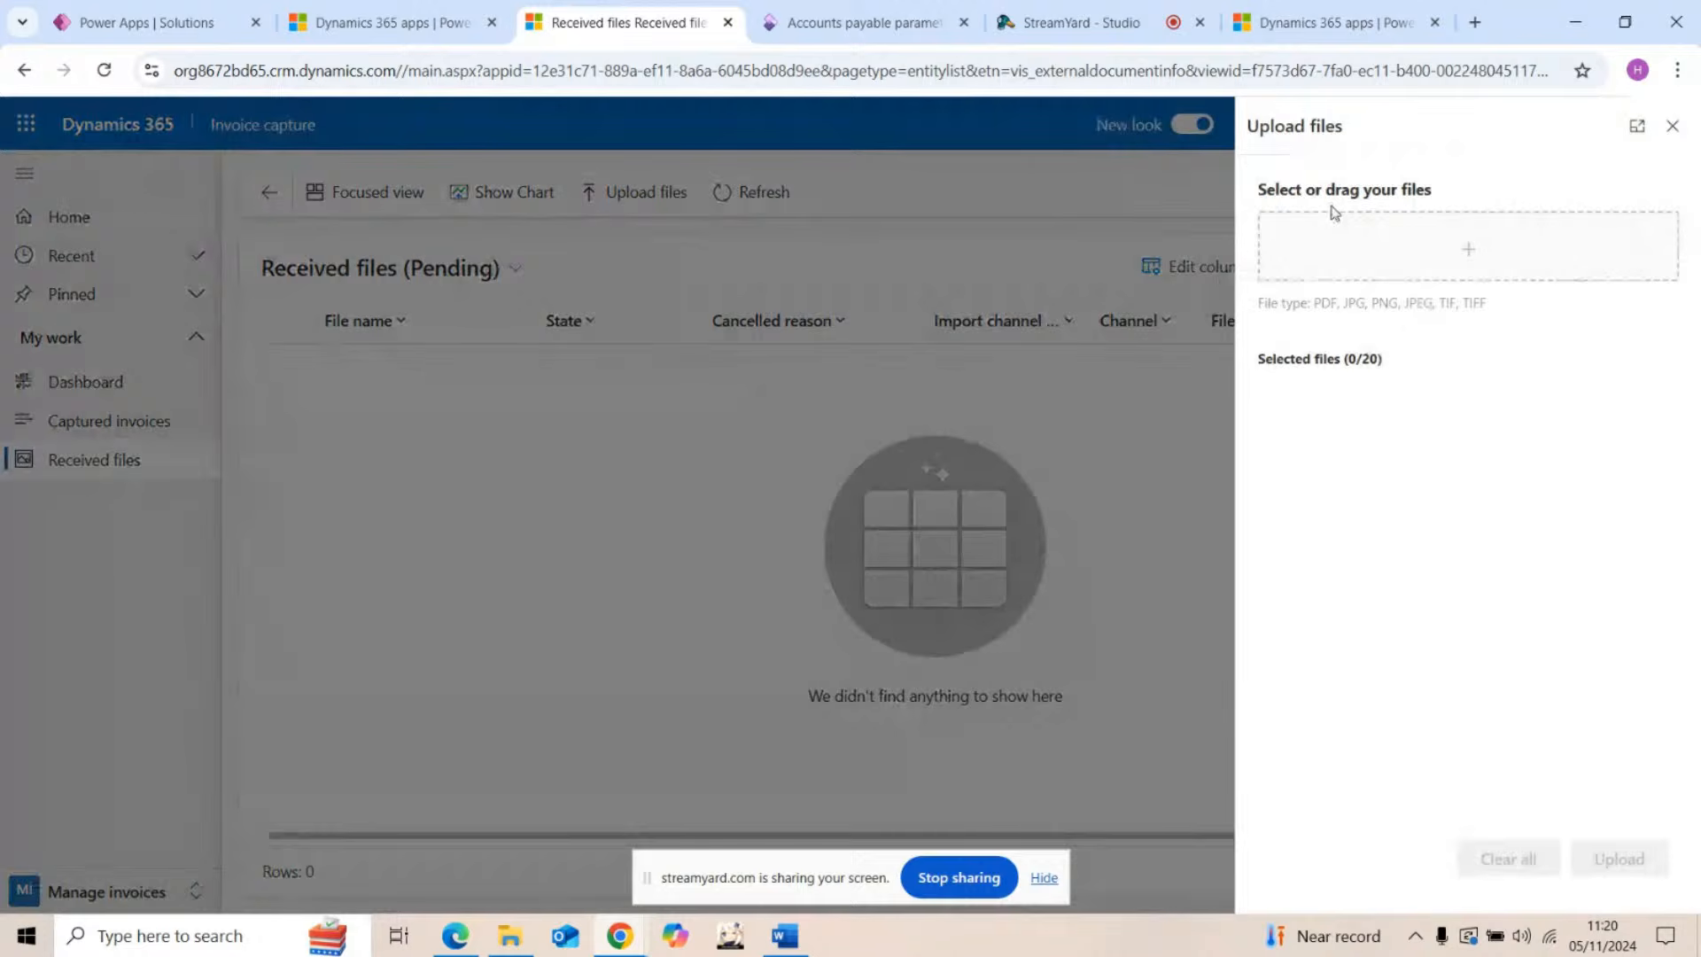
click(1340, 229)
click(308, 211)
click(706, 496)
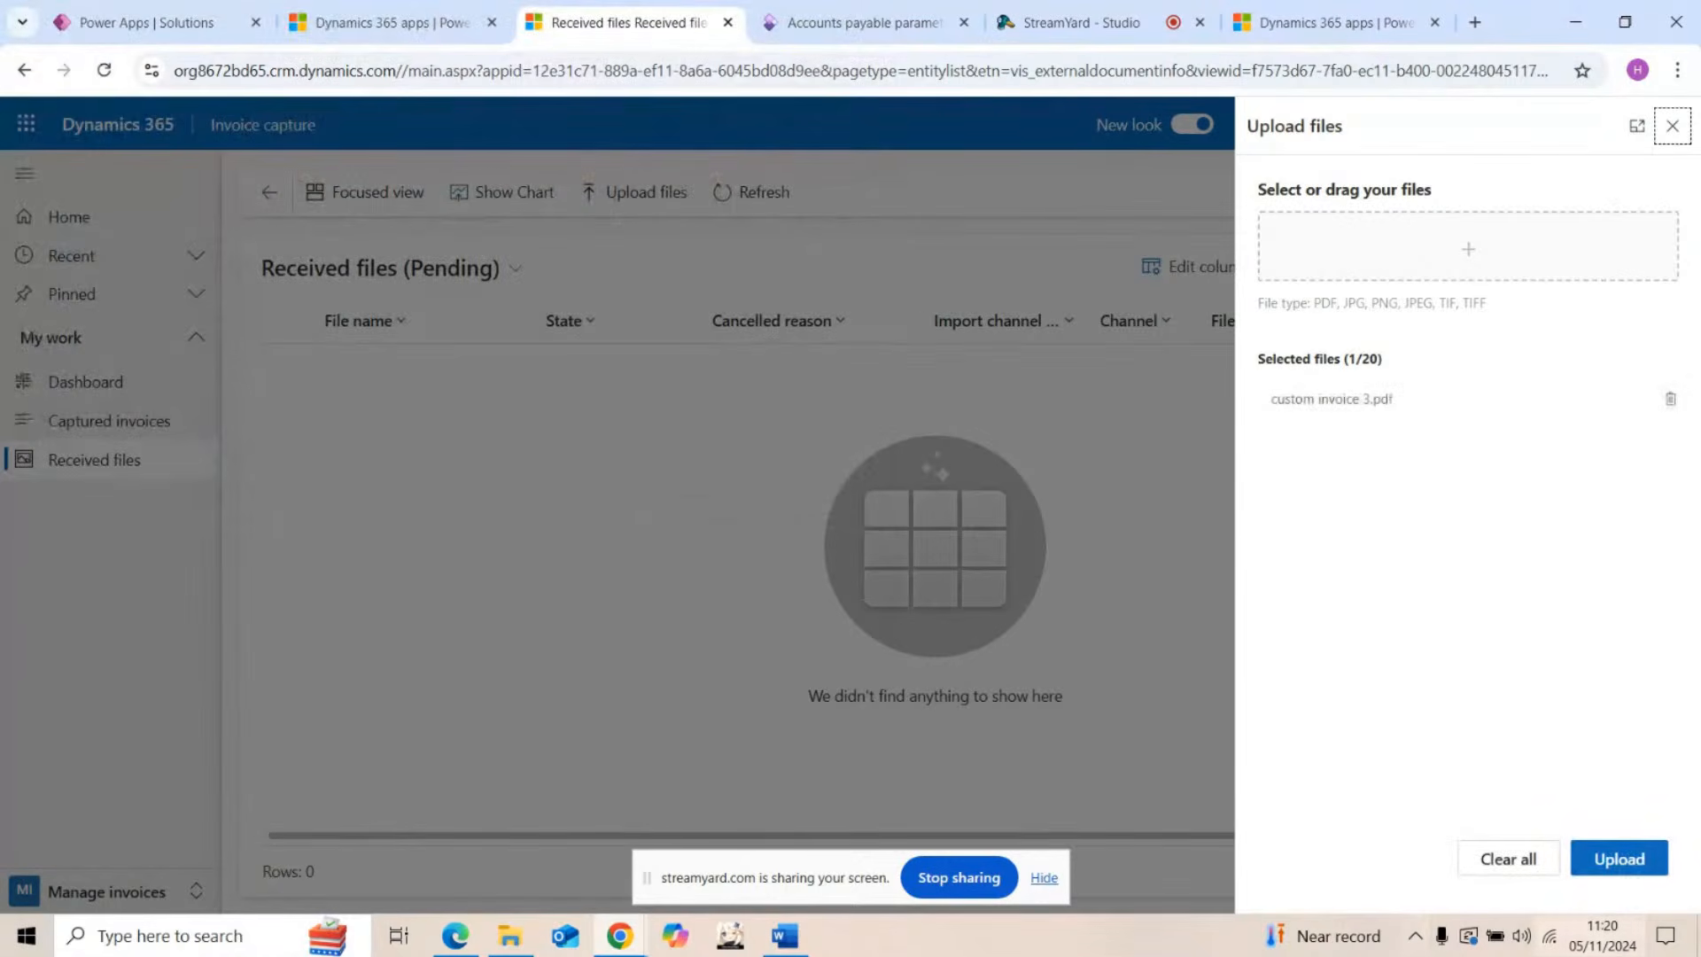
click(1629, 862)
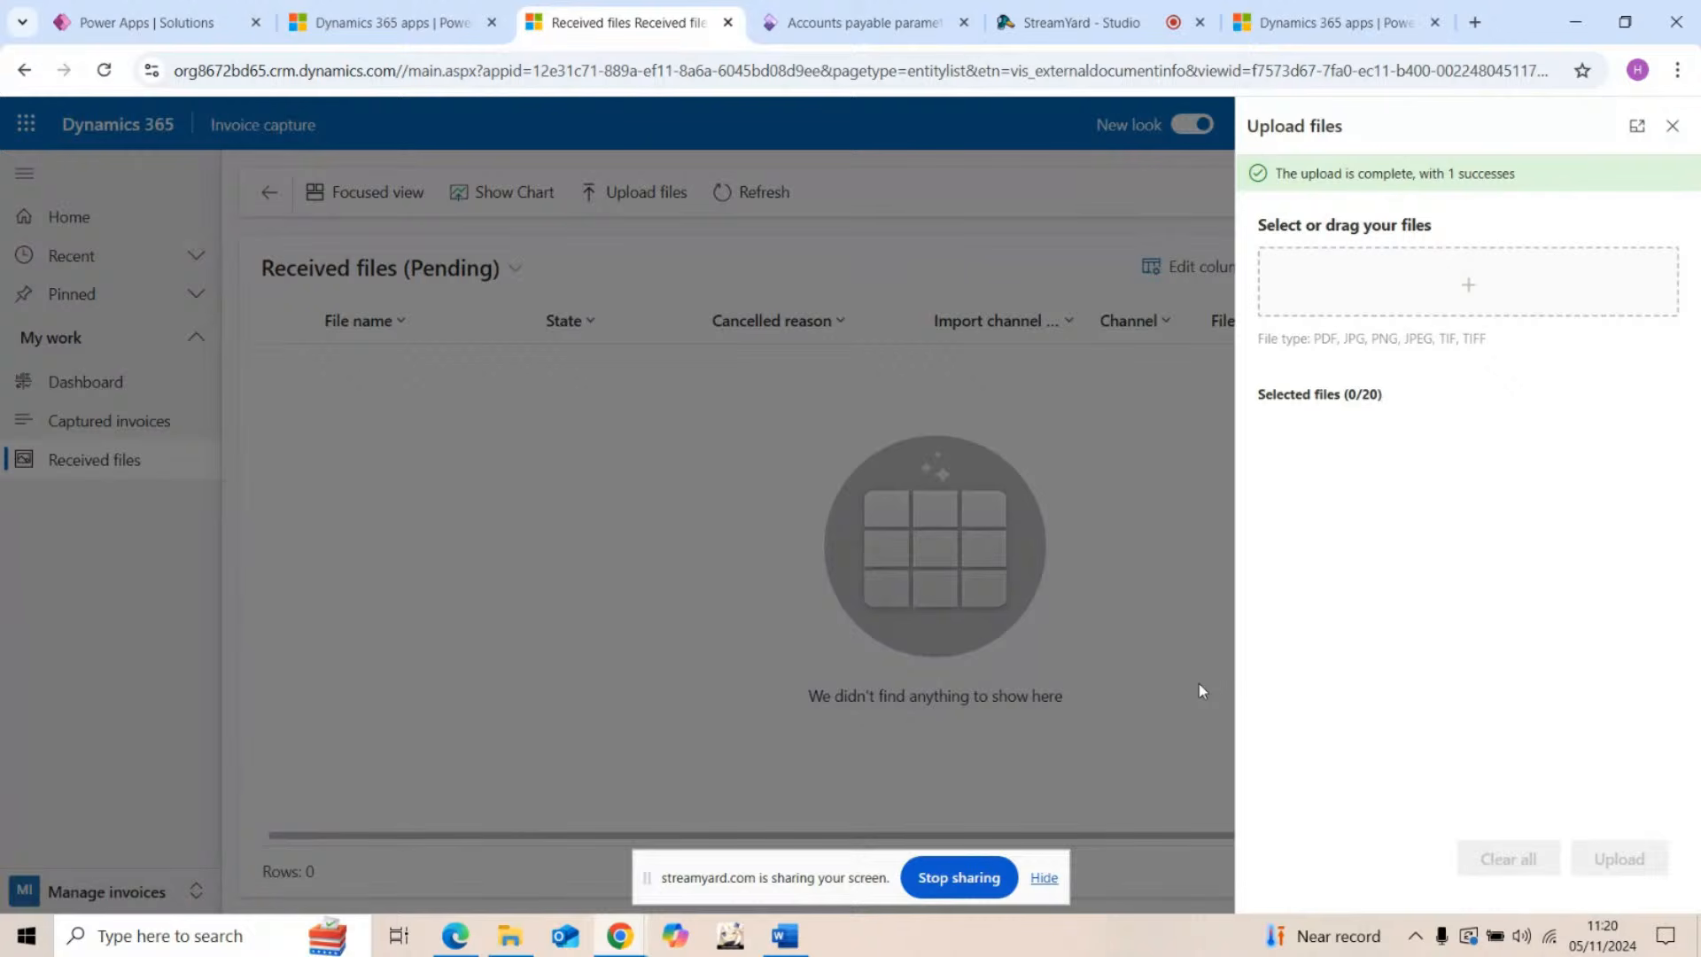
click(1671, 126)
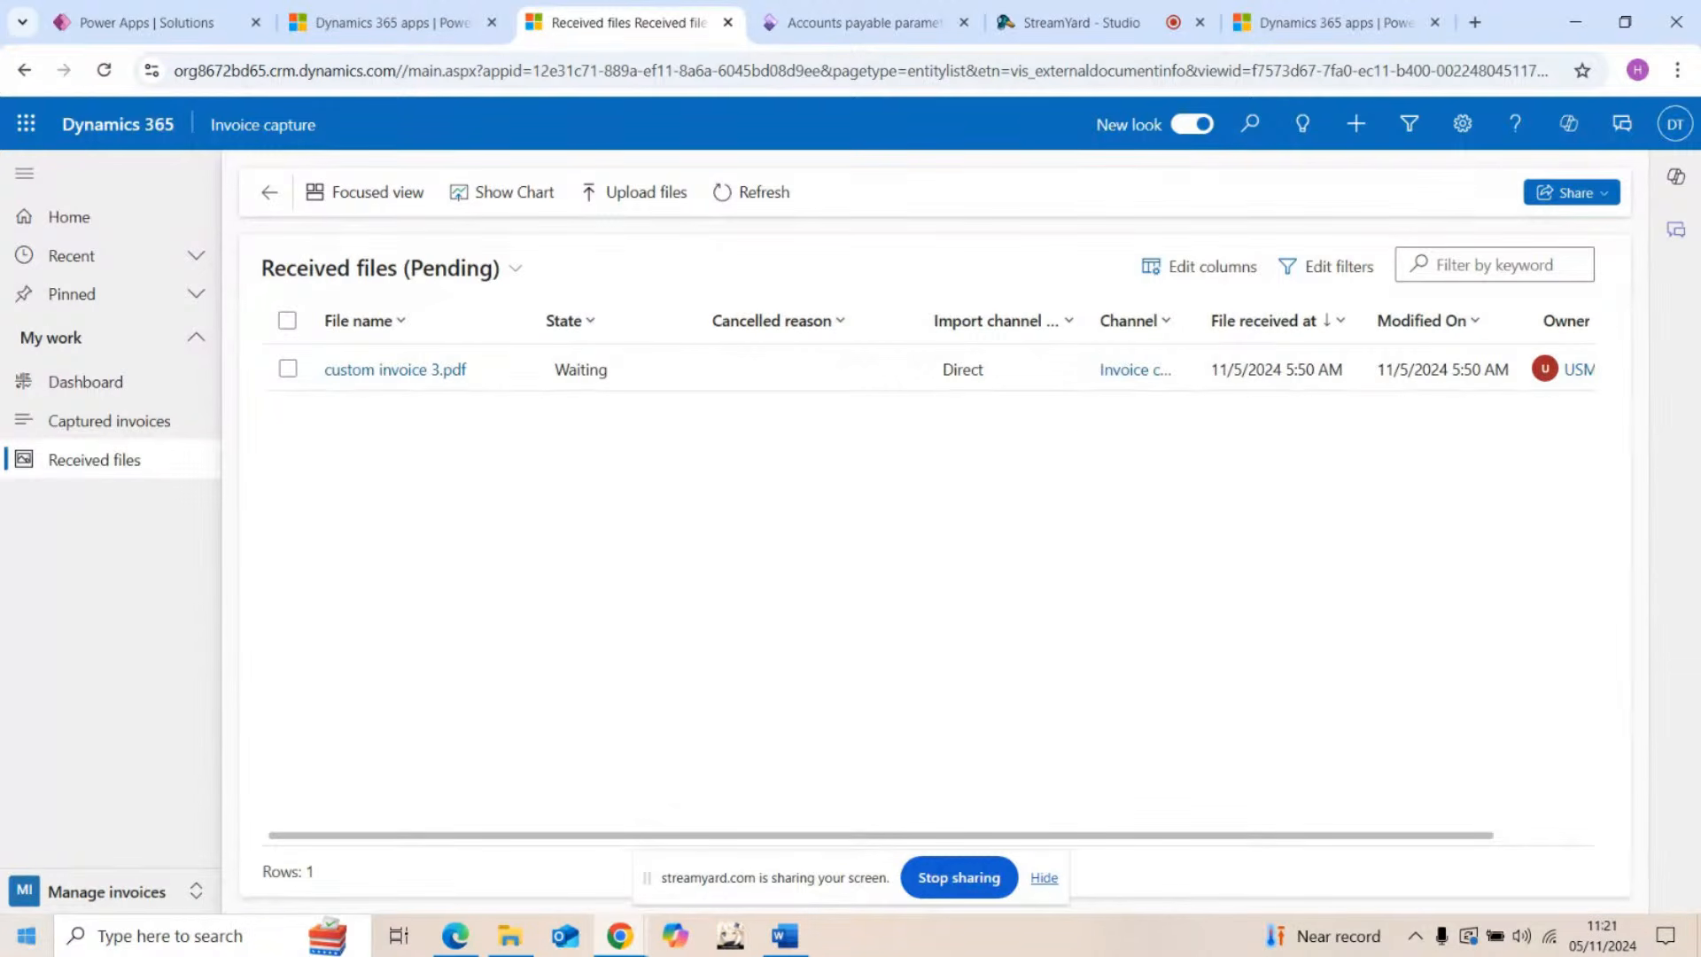
Step: Look at the available app areas and refresh the received files to check the state of custom invoice 3.pdf
click(64, 886)
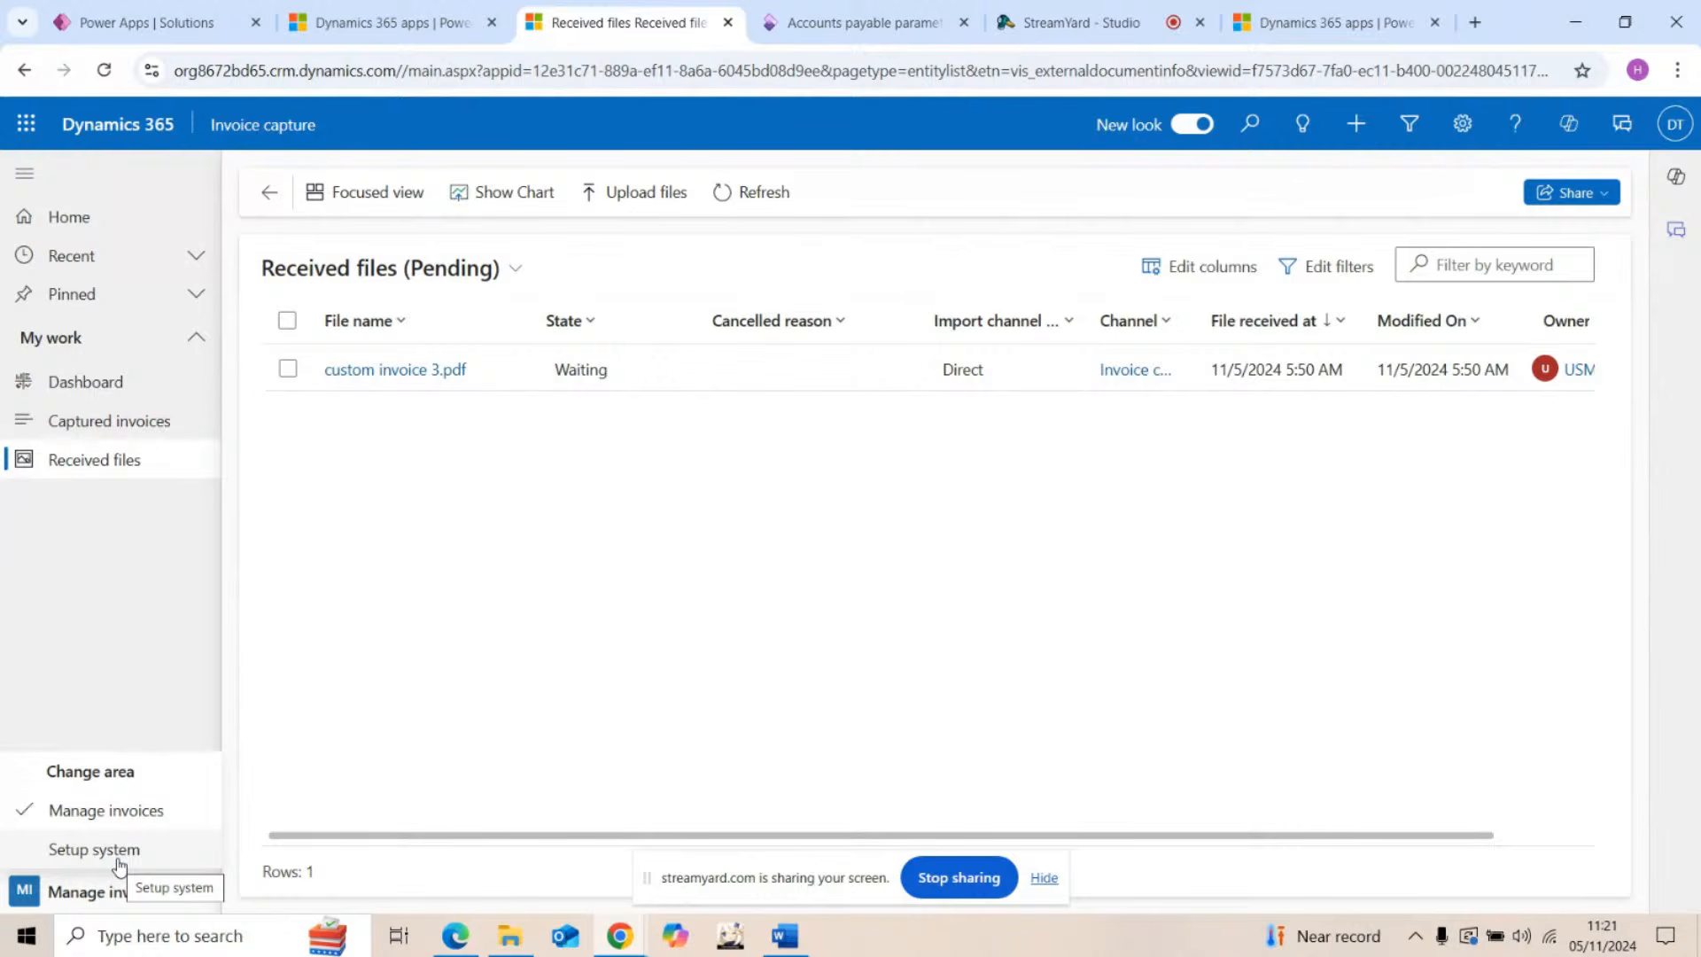
click(338, 826)
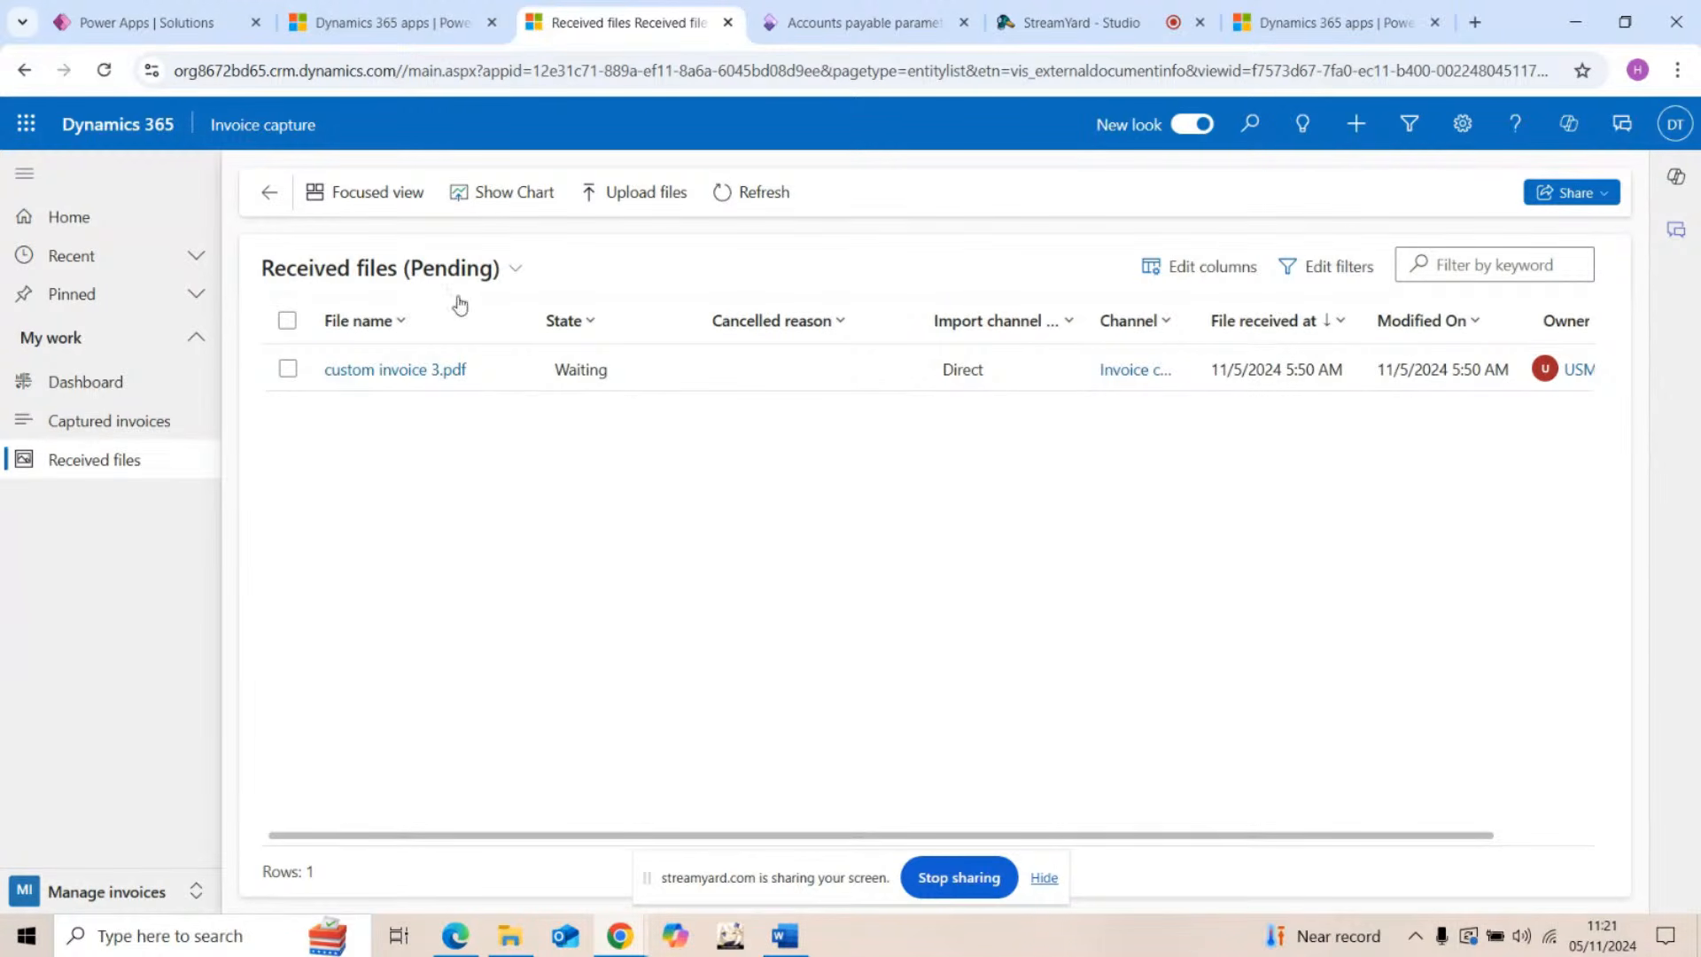
click(750, 195)
click(193, 467)
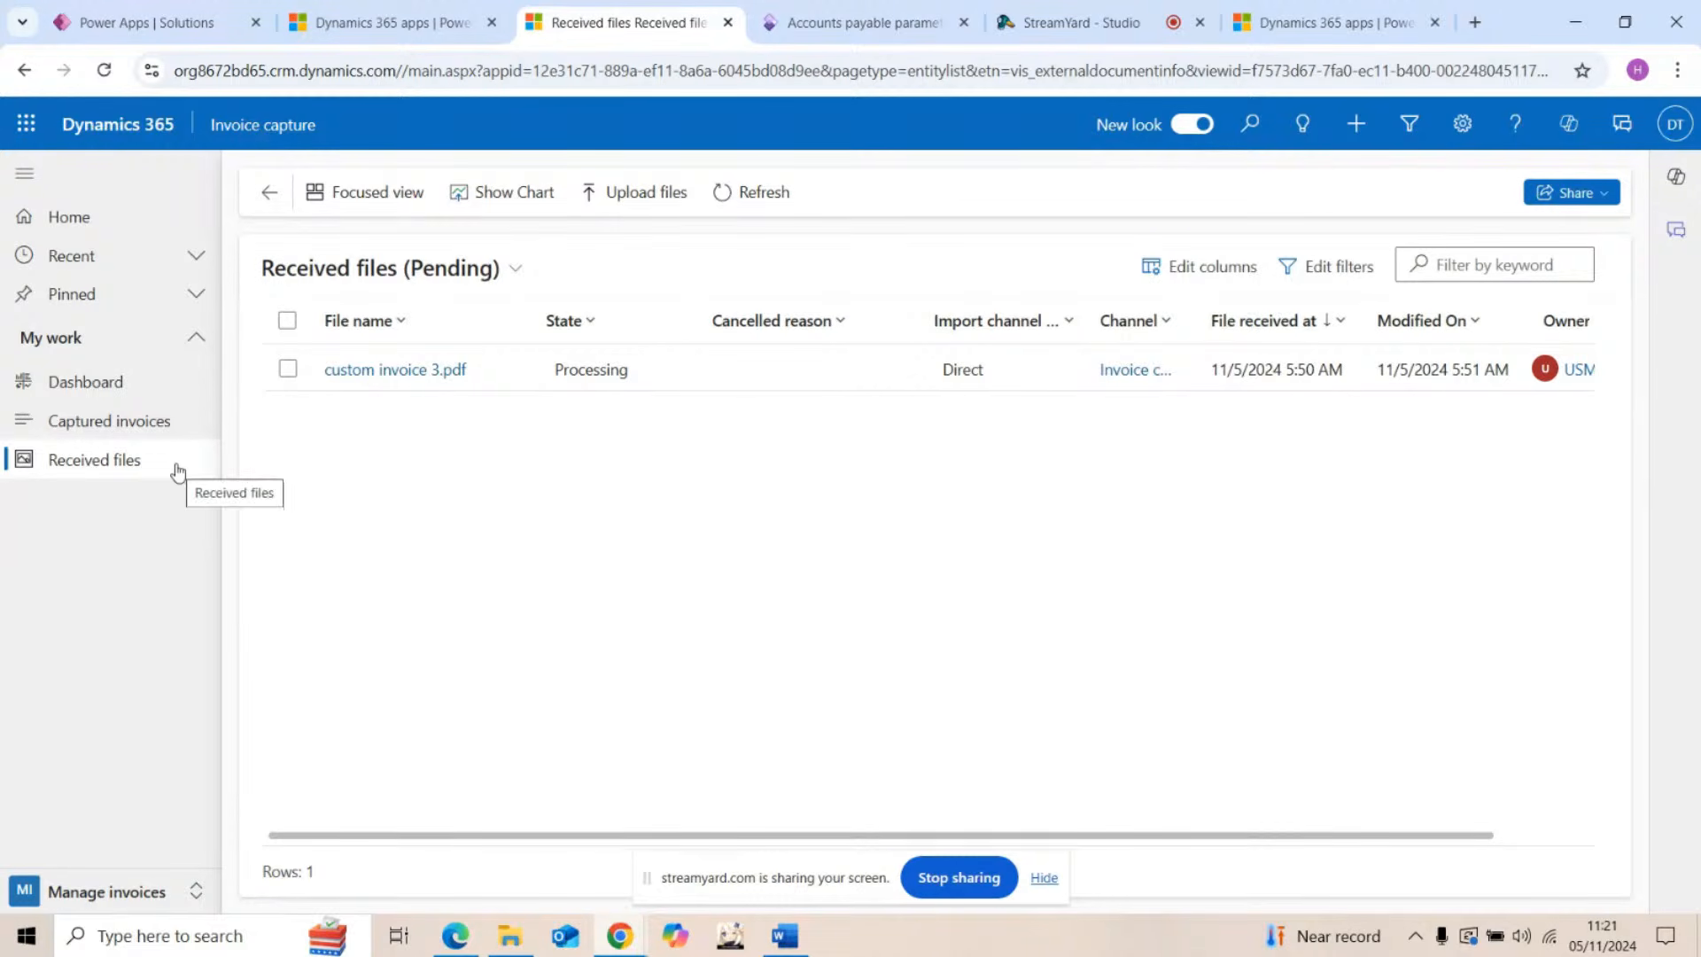
Step: Check the captured invoices, dashboard and received files for the invoice from the uploaded PDF, refreshing the captured invoices list
click(152, 423)
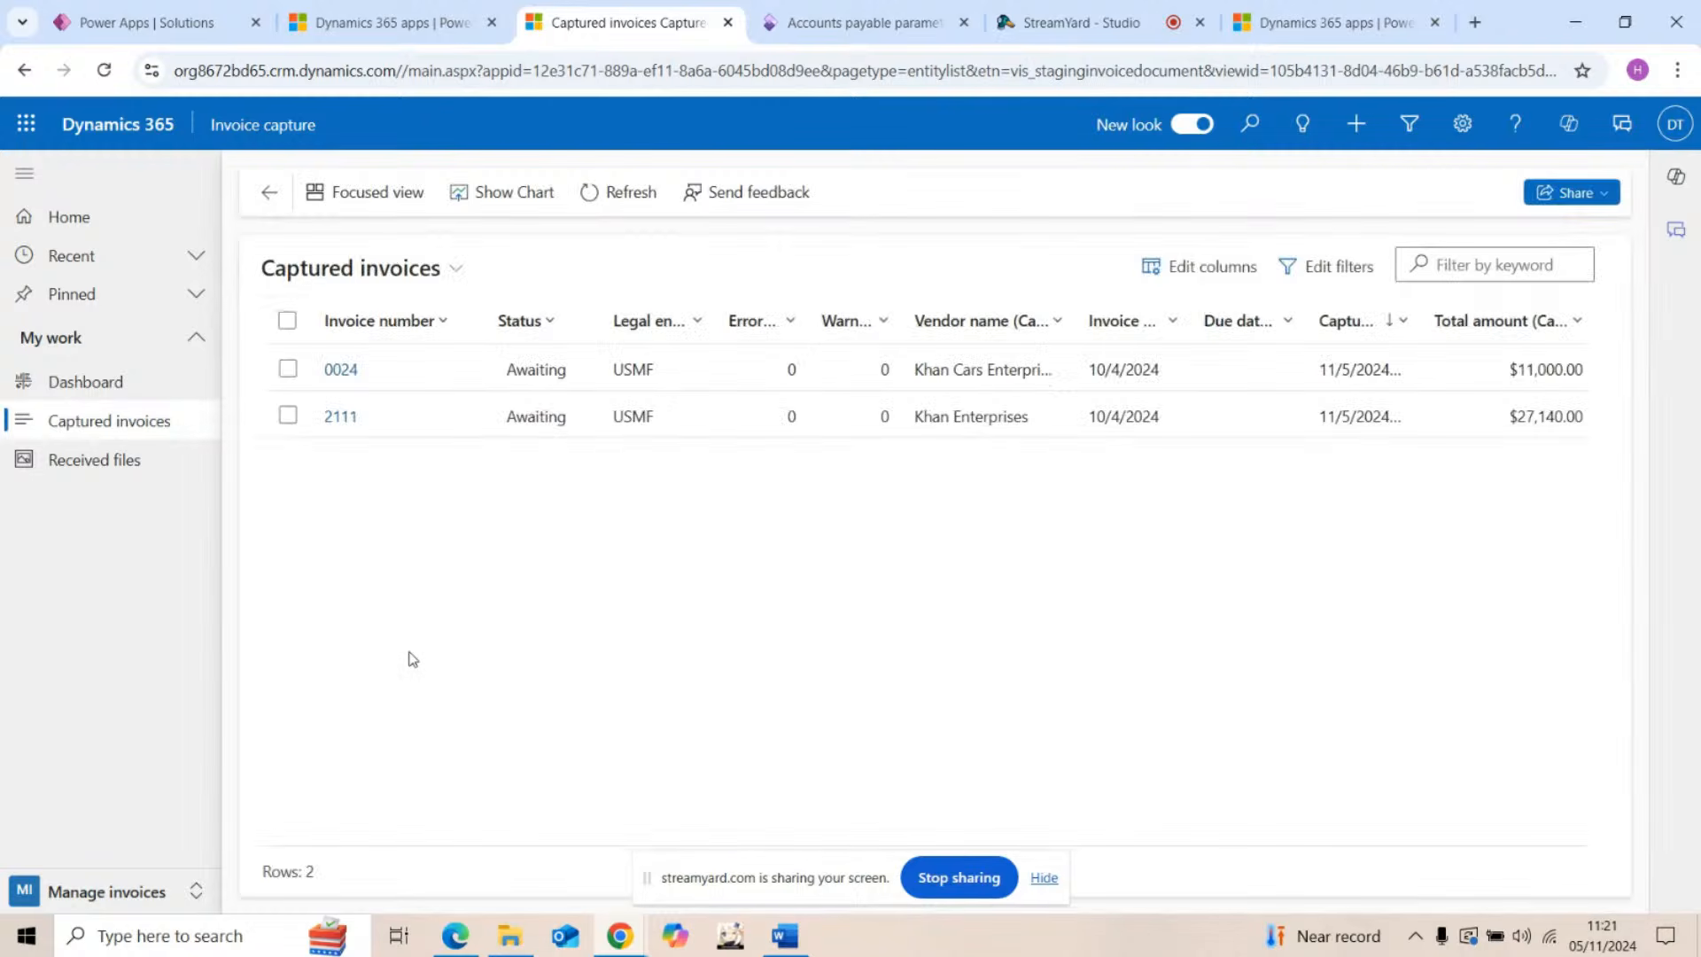
click(646, 190)
click(183, 388)
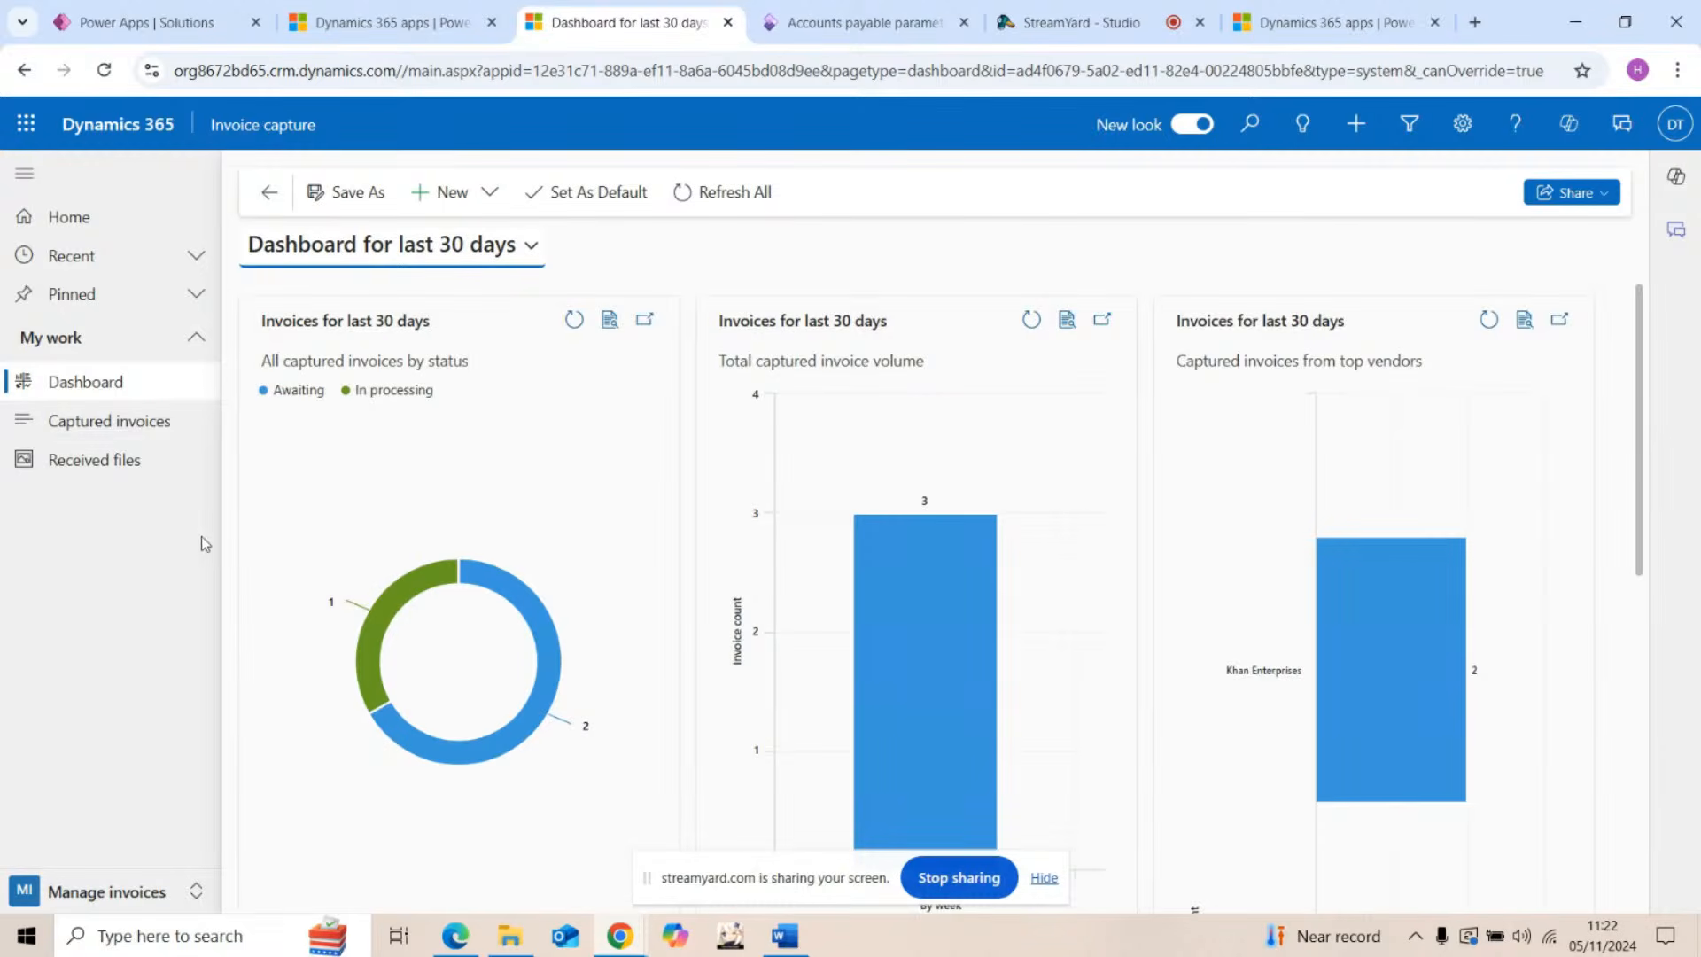
click(141, 462)
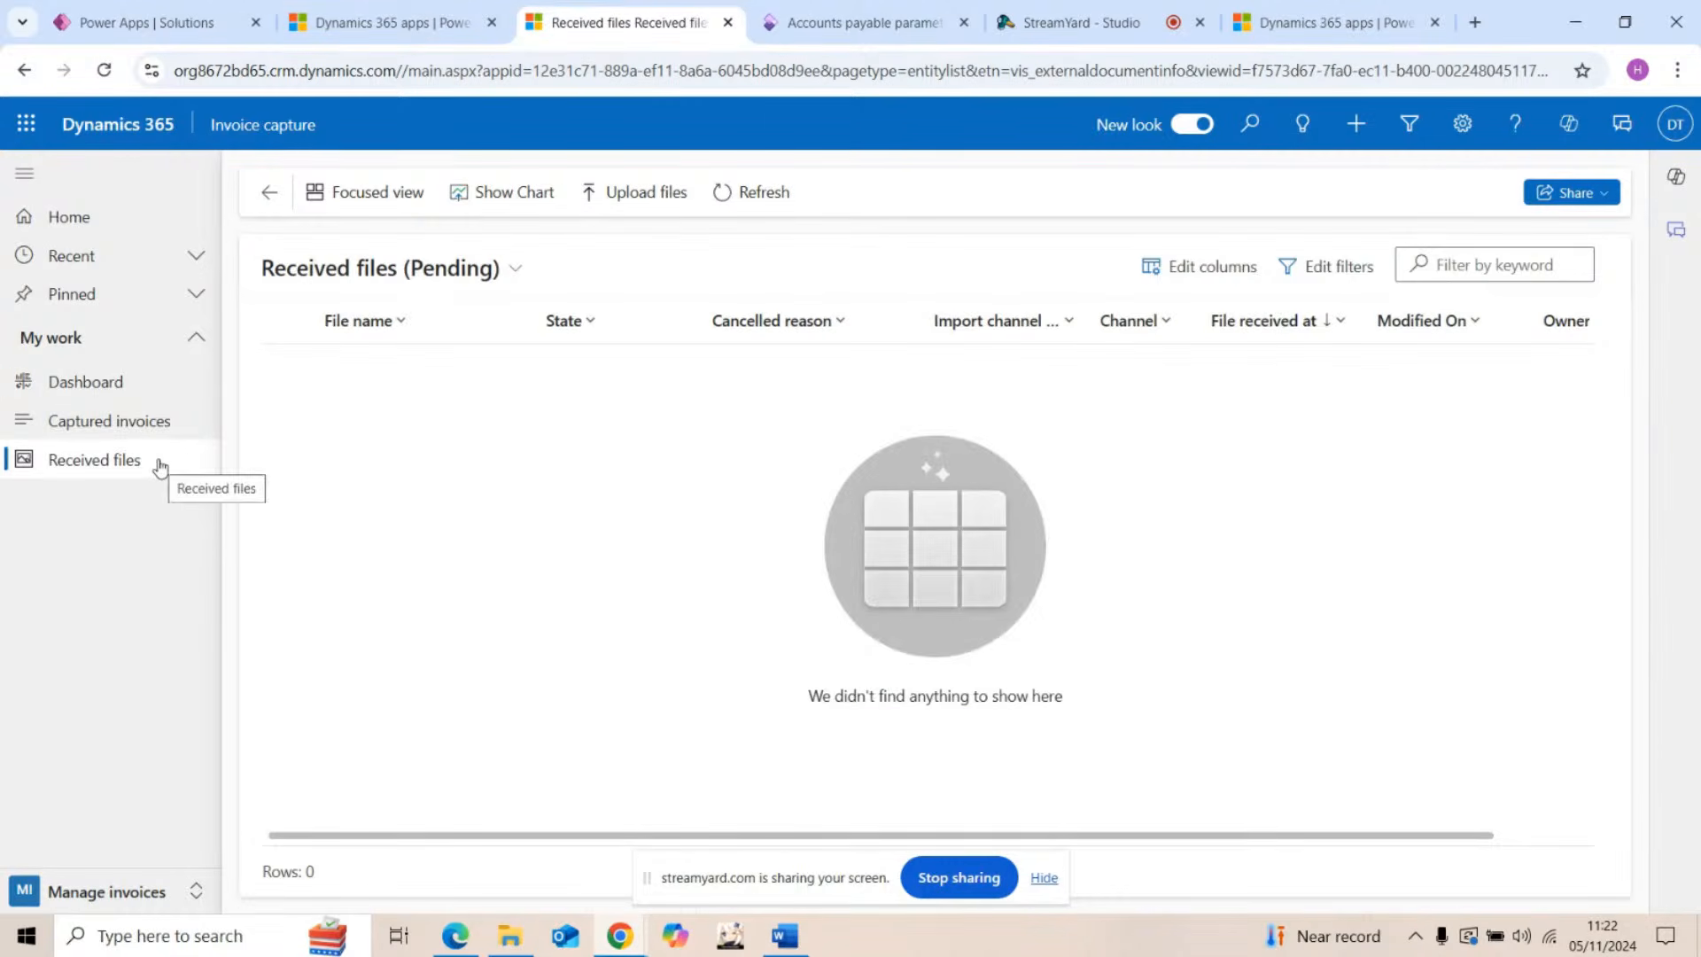
click(124, 421)
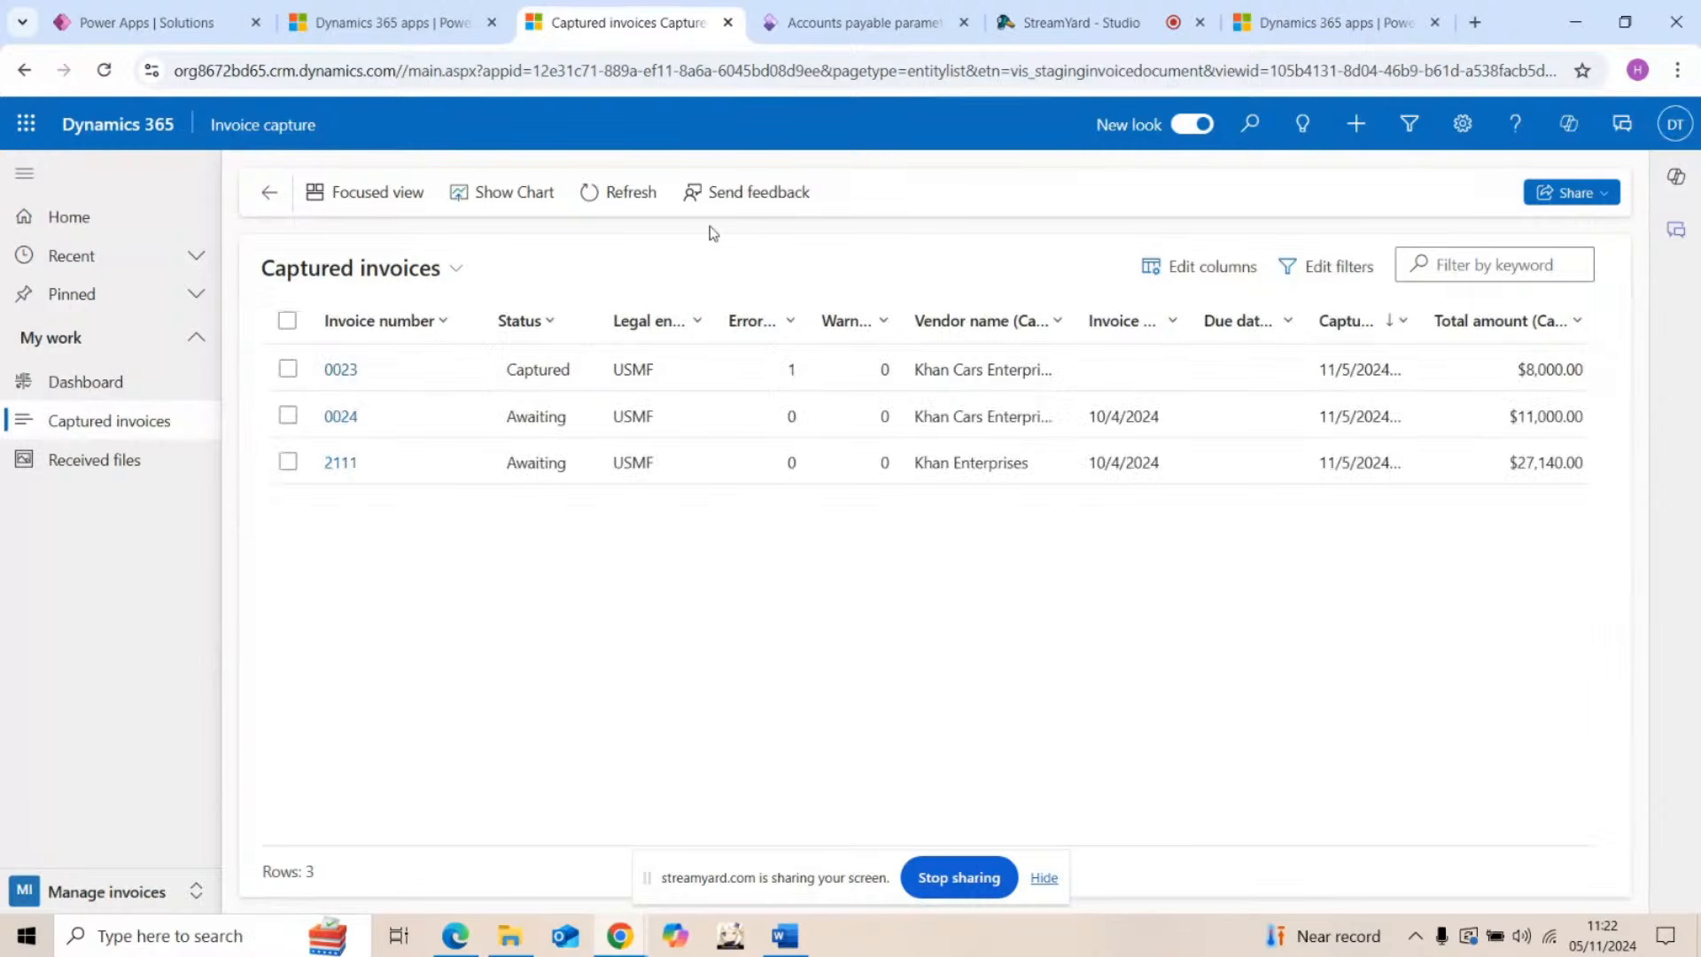
click(619, 204)
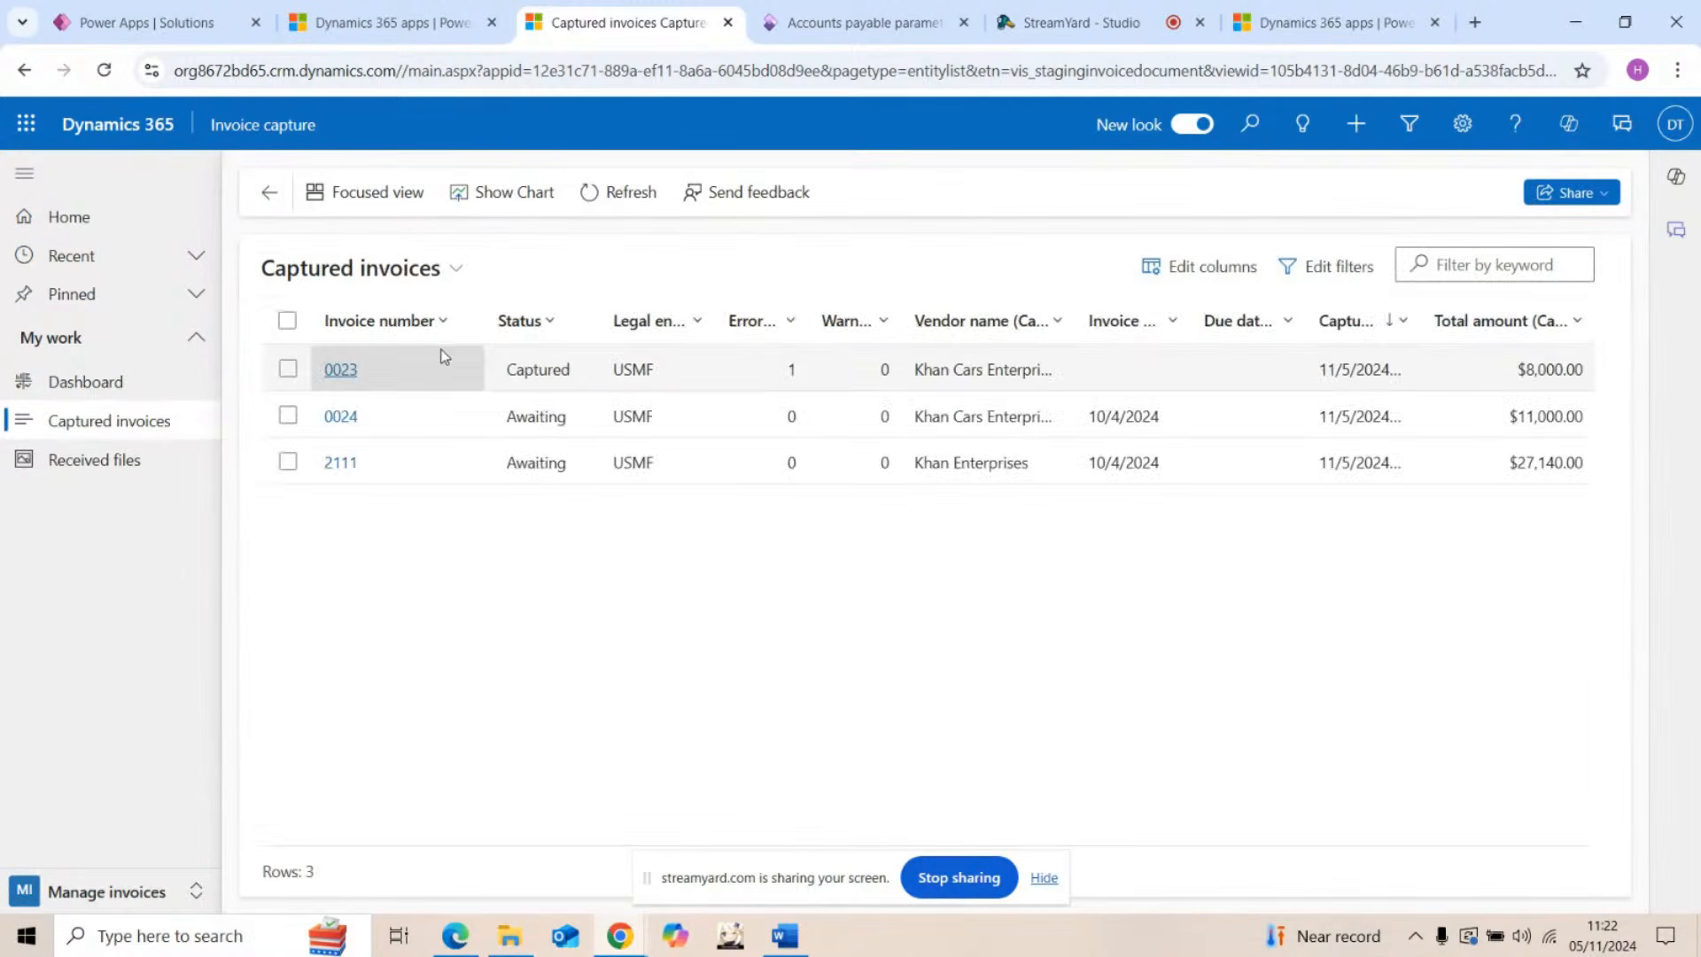
Step: Open captured invoice 0023 and compare its header fields with the document, locating the purchase order value in the preview
click(342, 369)
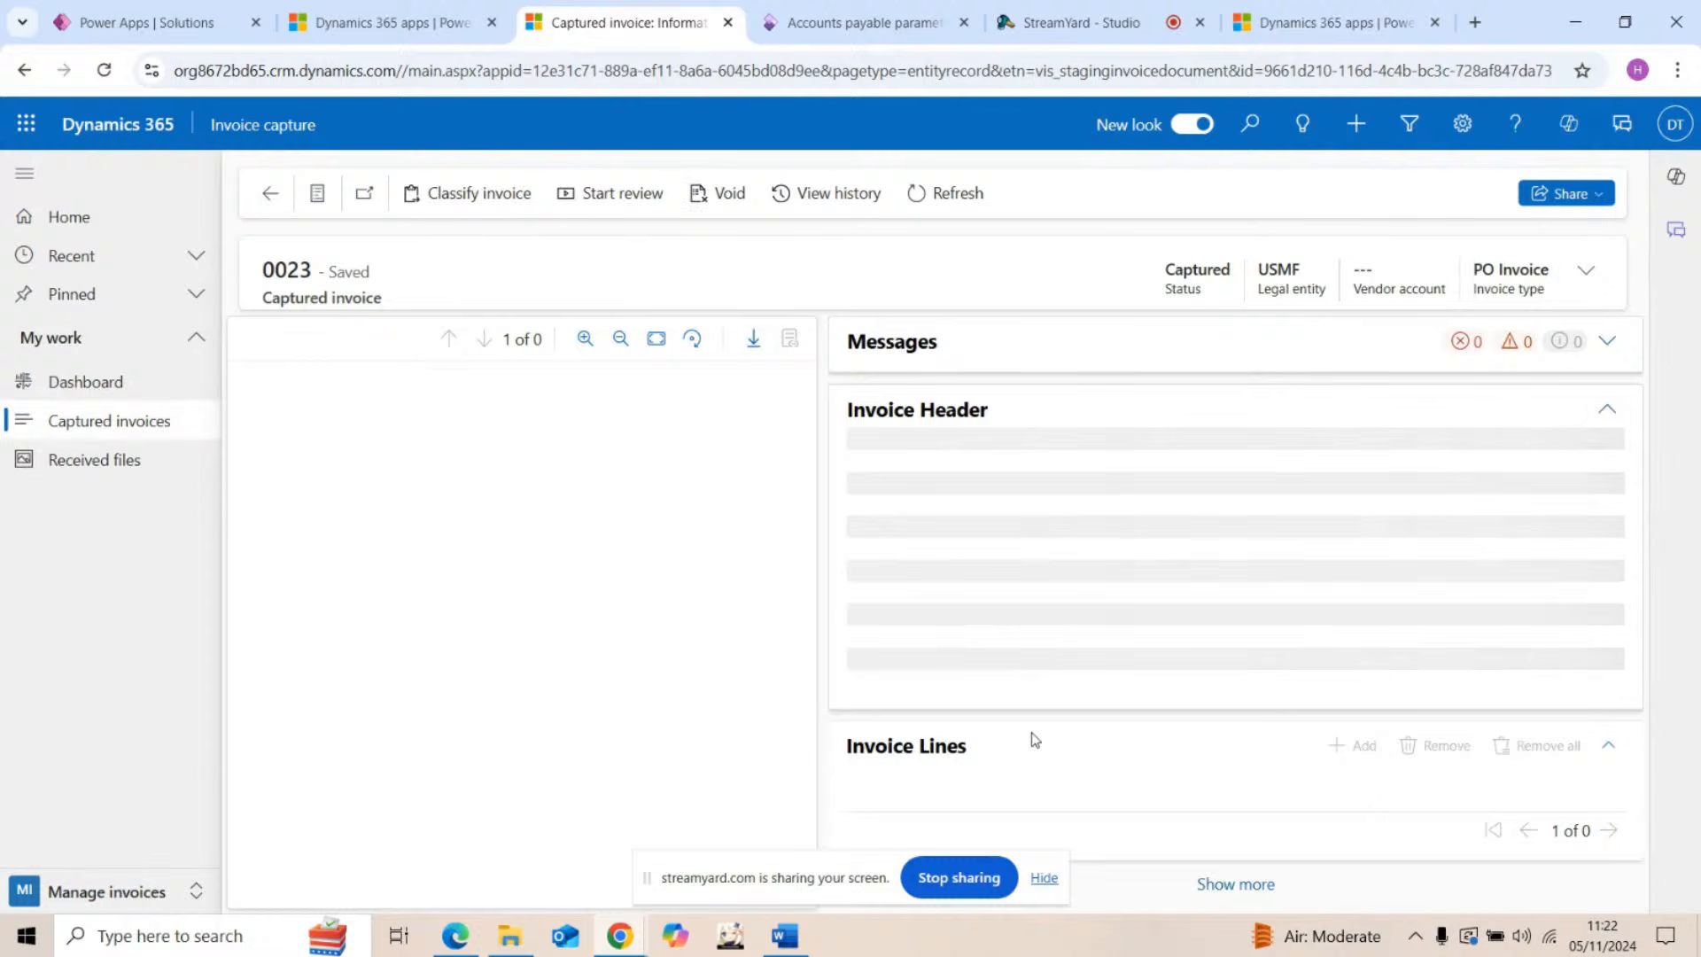
scroll(1030, 729, down, 1)
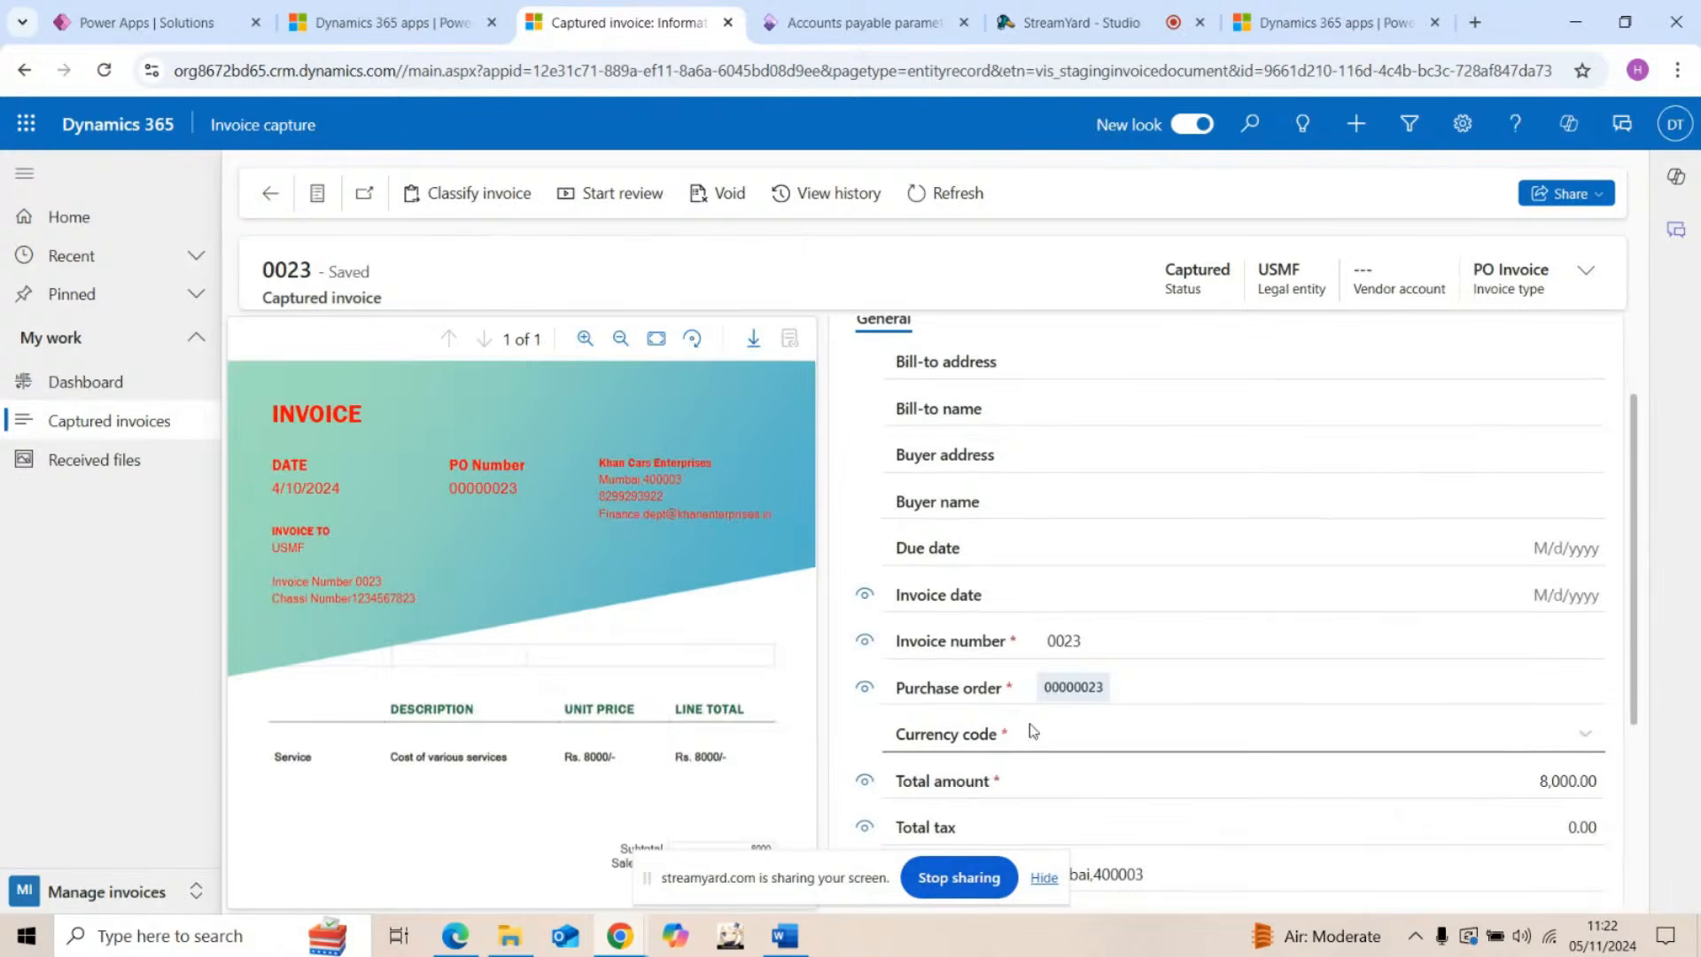
click(857, 694)
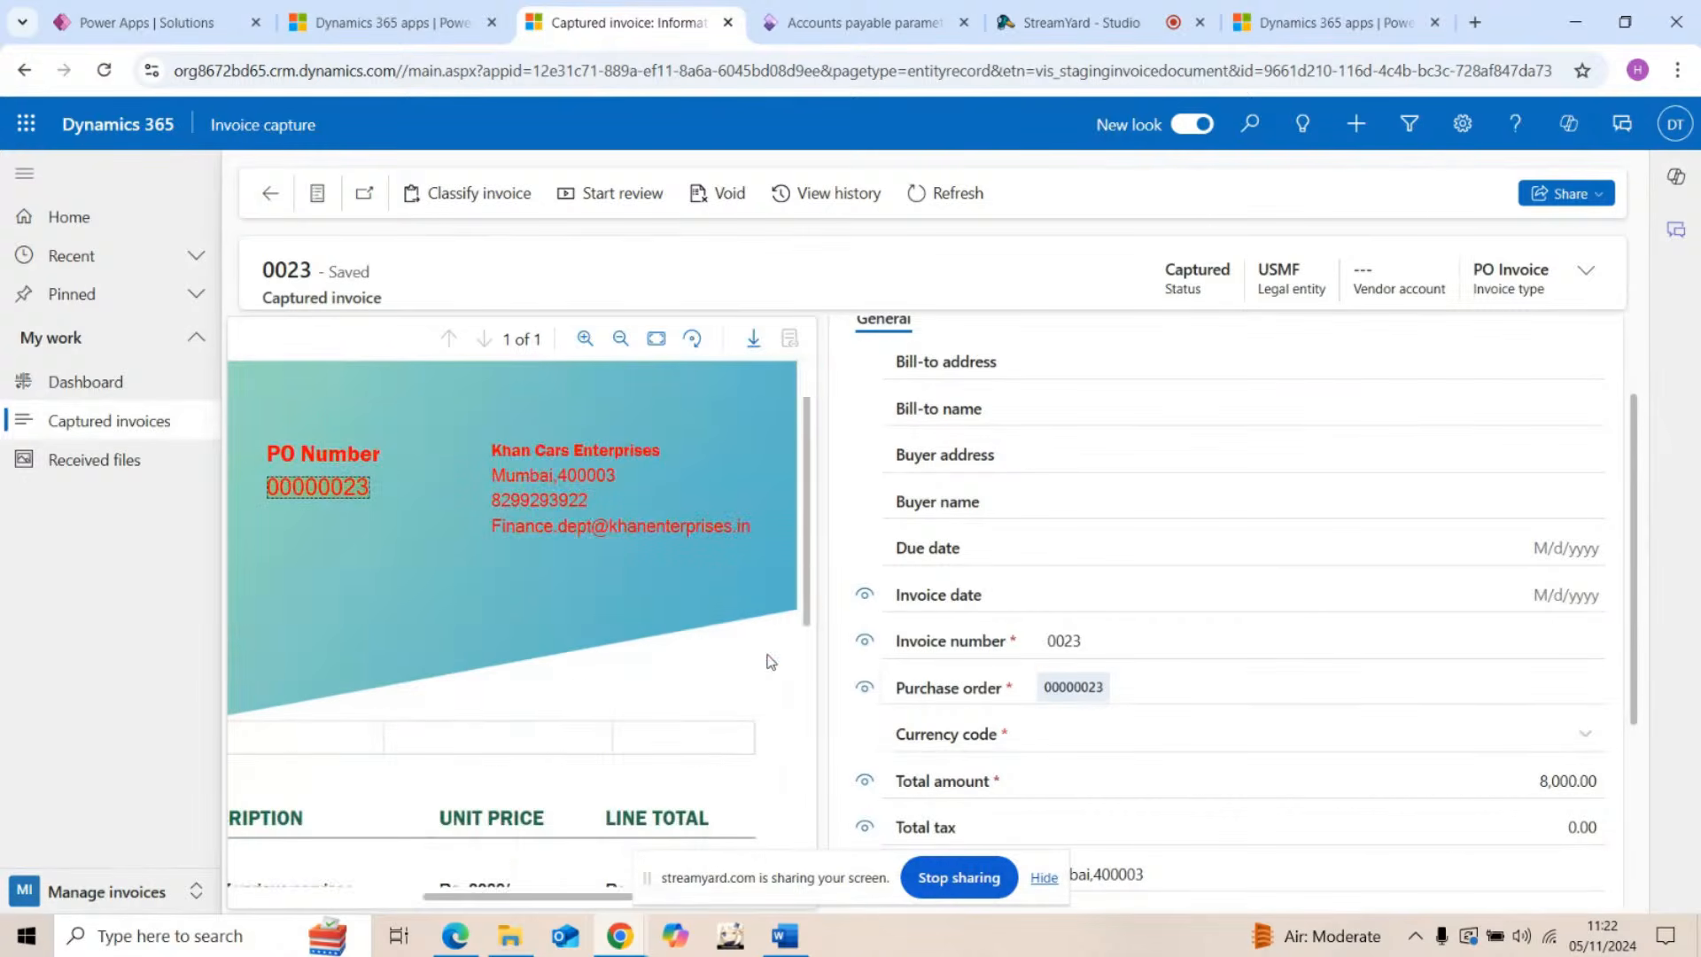
scroll(769, 663, up, 1)
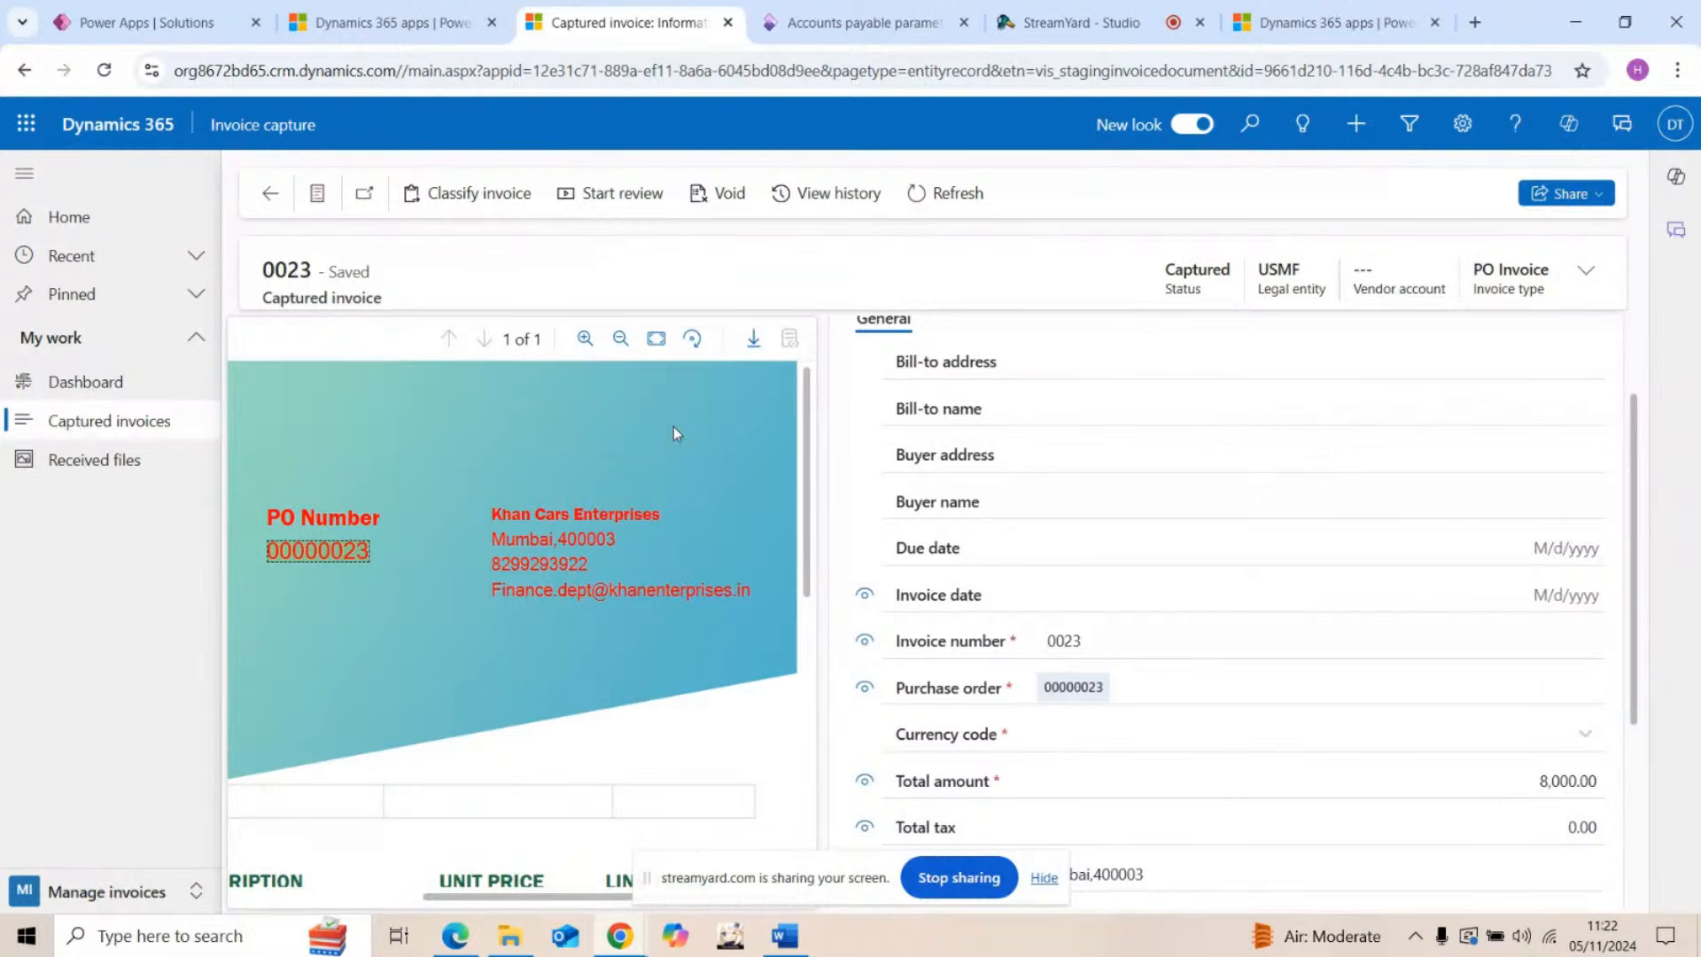
Step: Switch to the Setup system area and examine the system preferences and the default processing rule
click(165, 892)
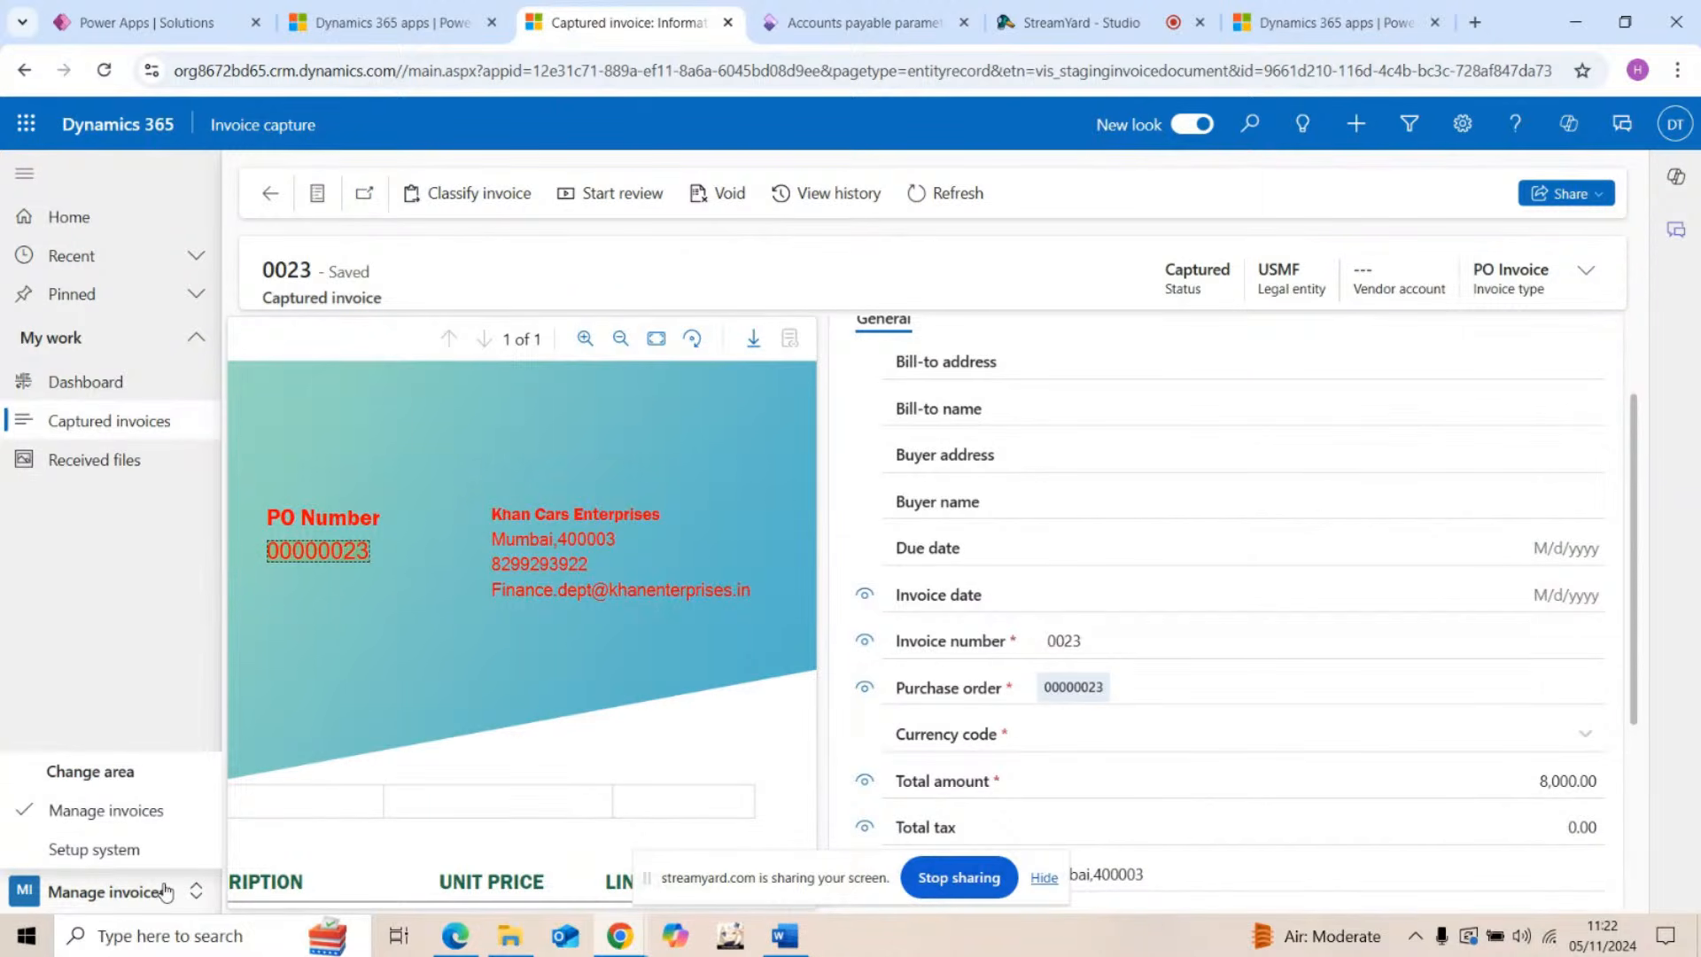
click(137, 858)
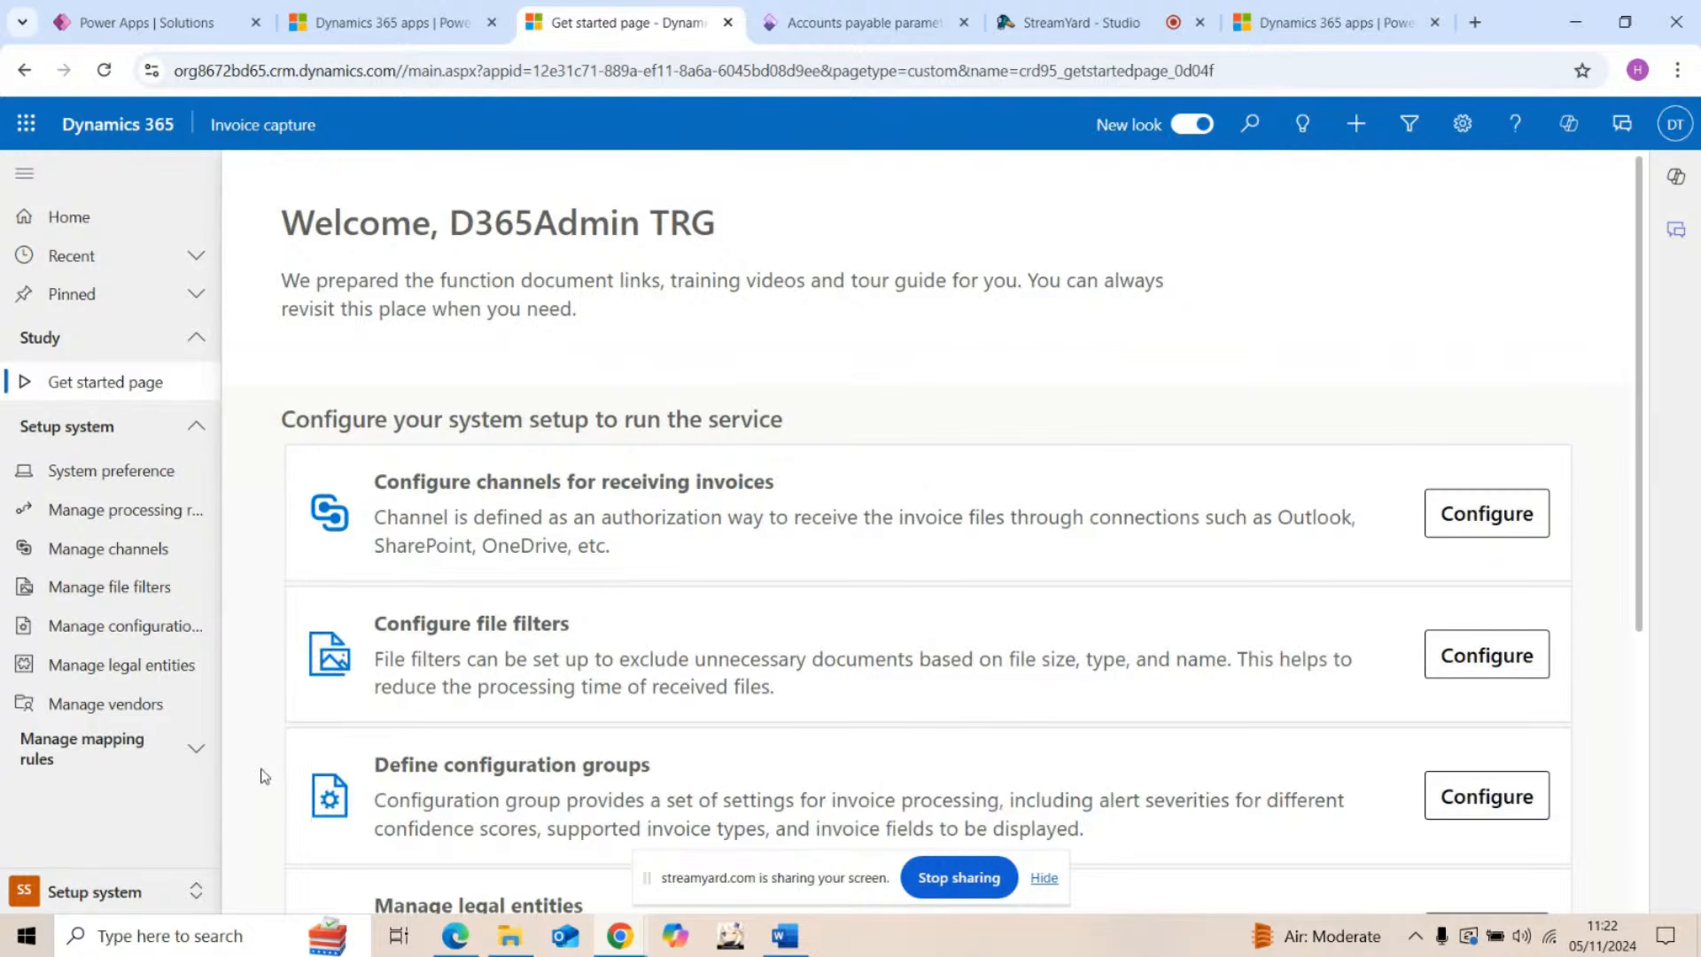
click(164, 474)
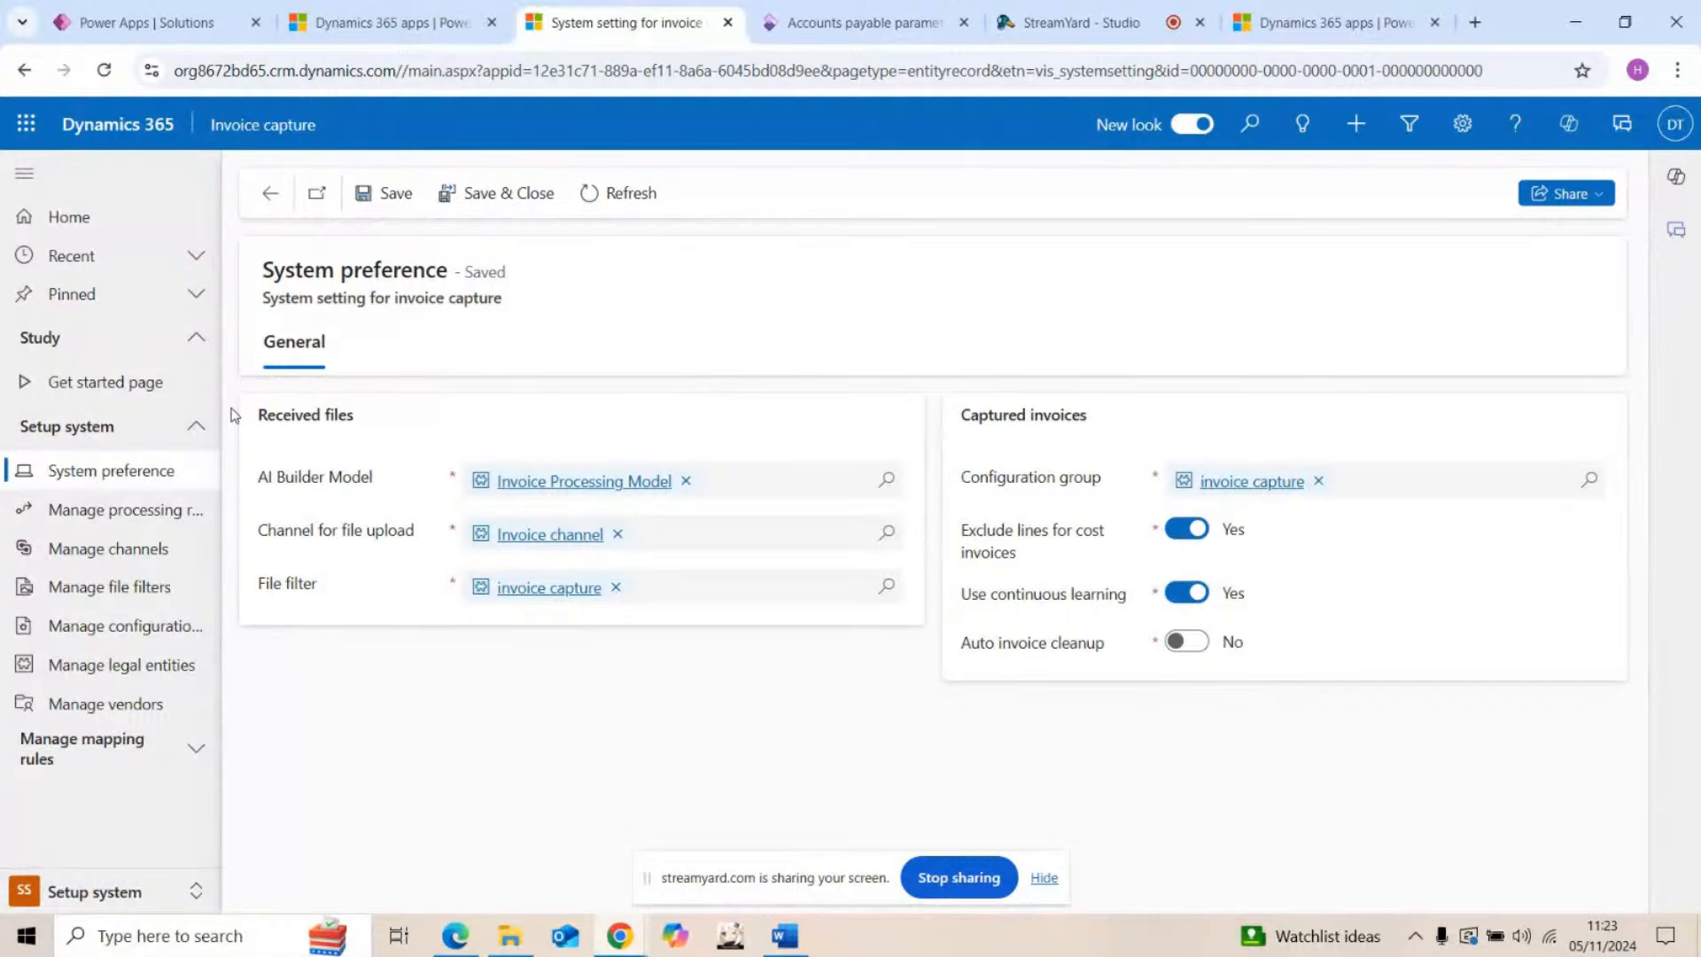
click(192, 508)
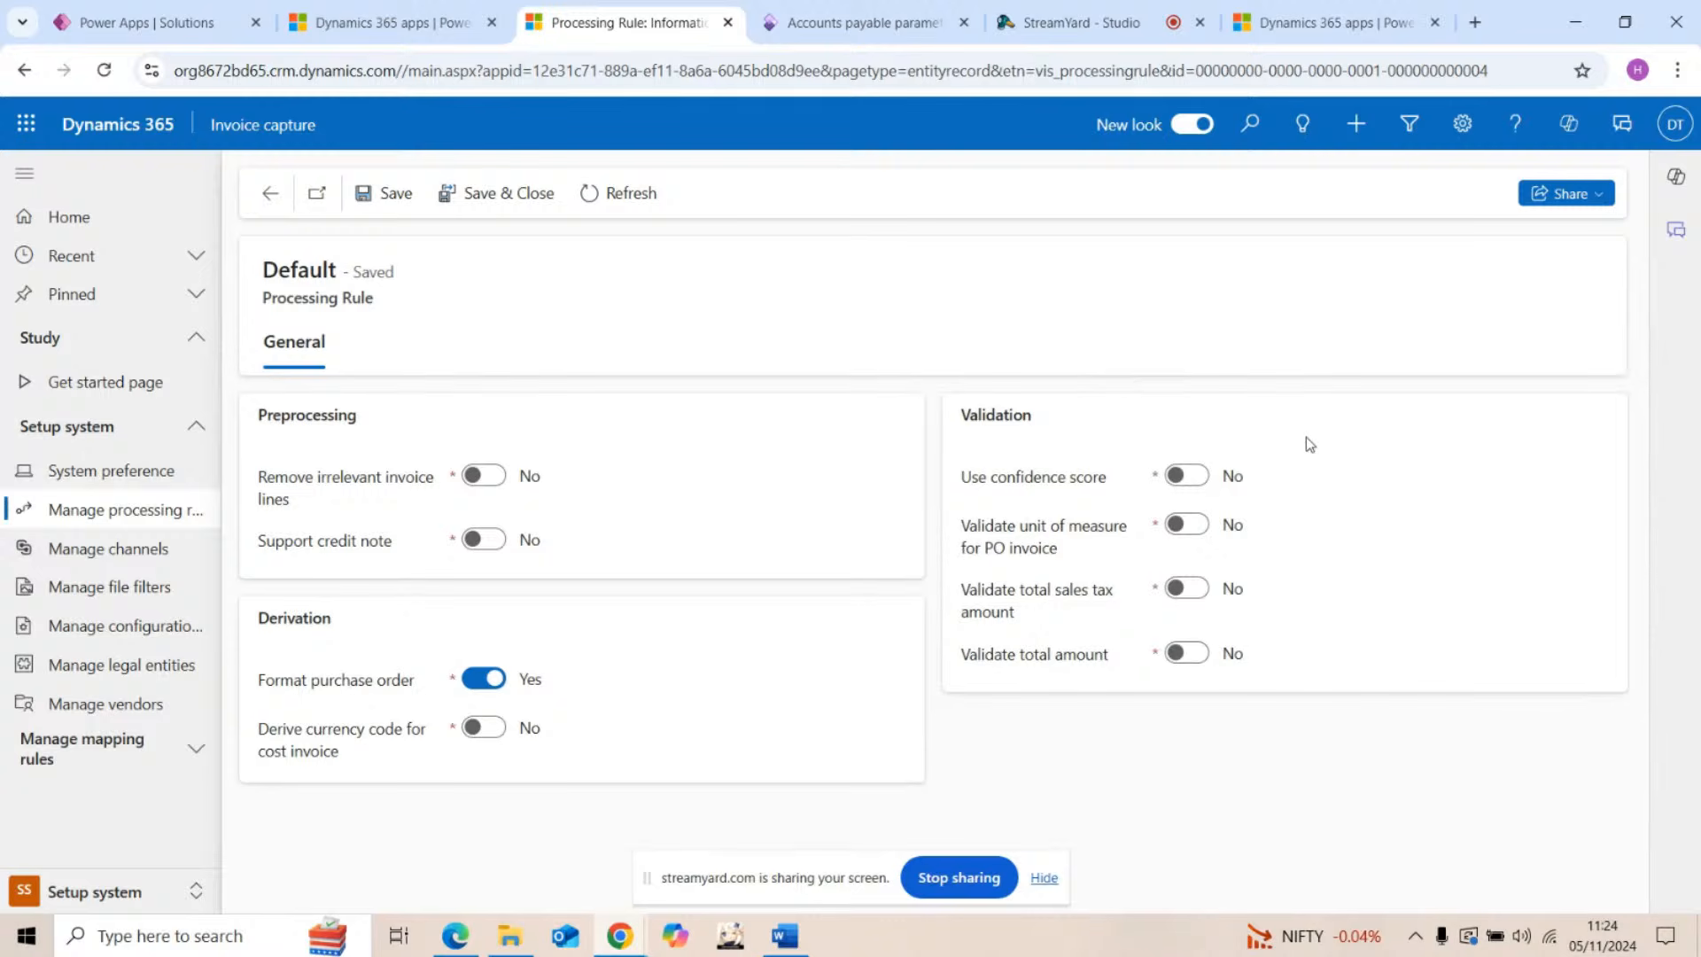
Step: Open the Invoice channel among the managed channels and set its file filter to invoice capture
click(168, 553)
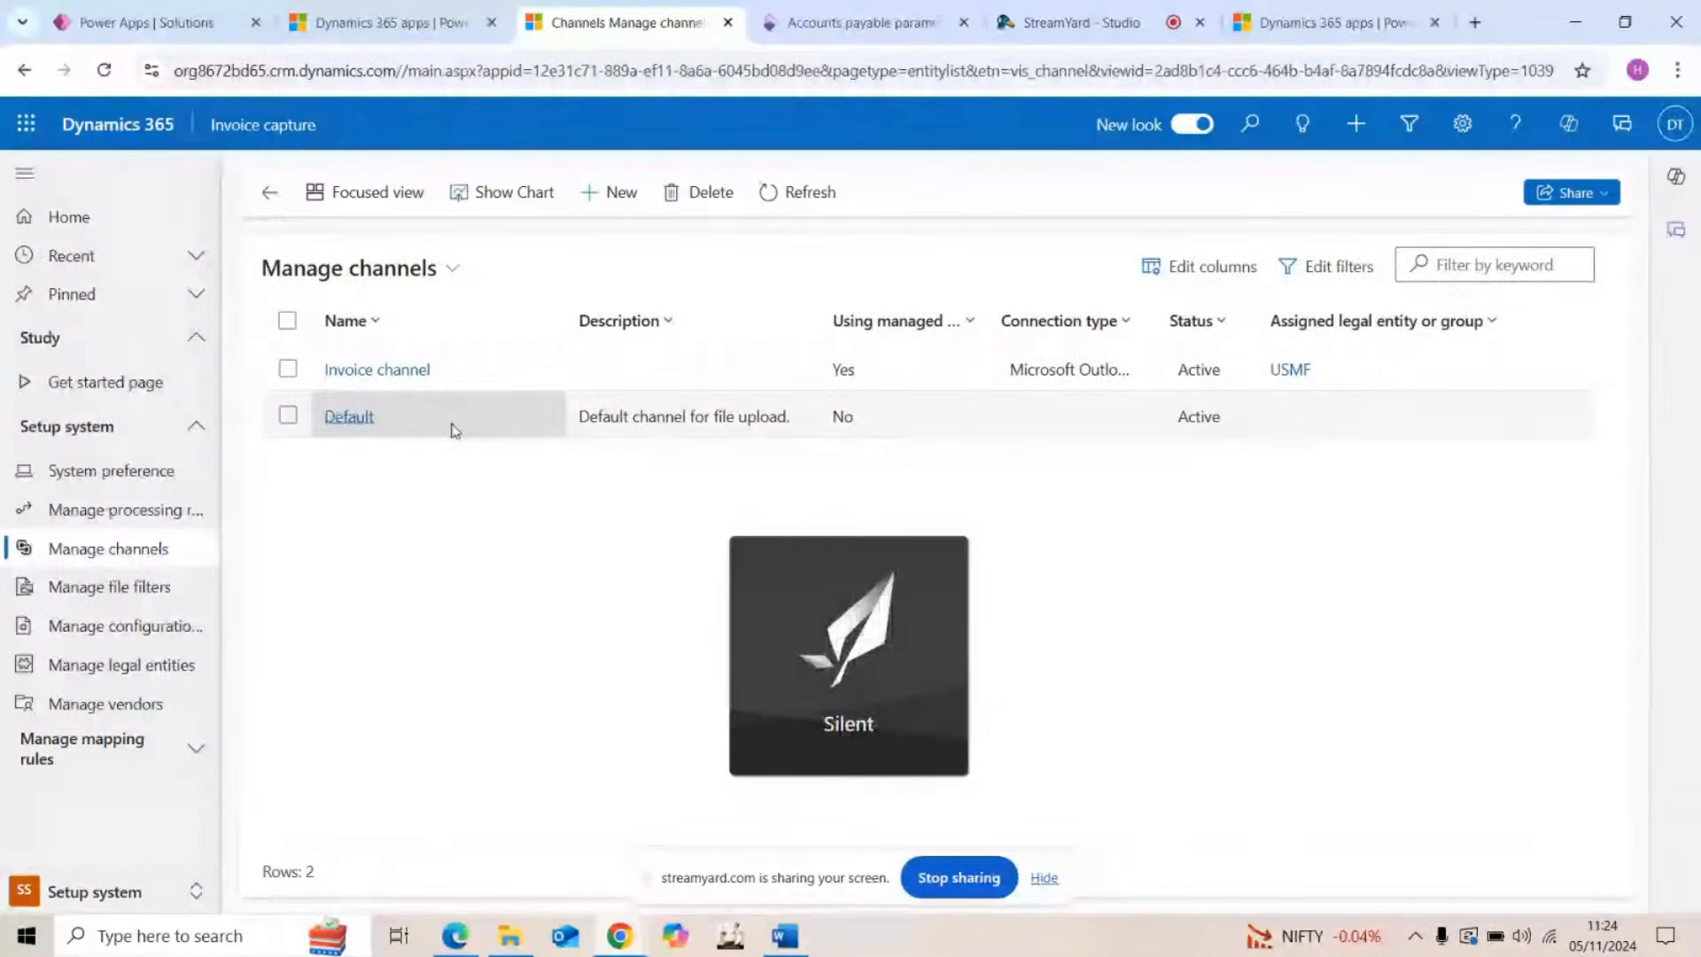
click(407, 371)
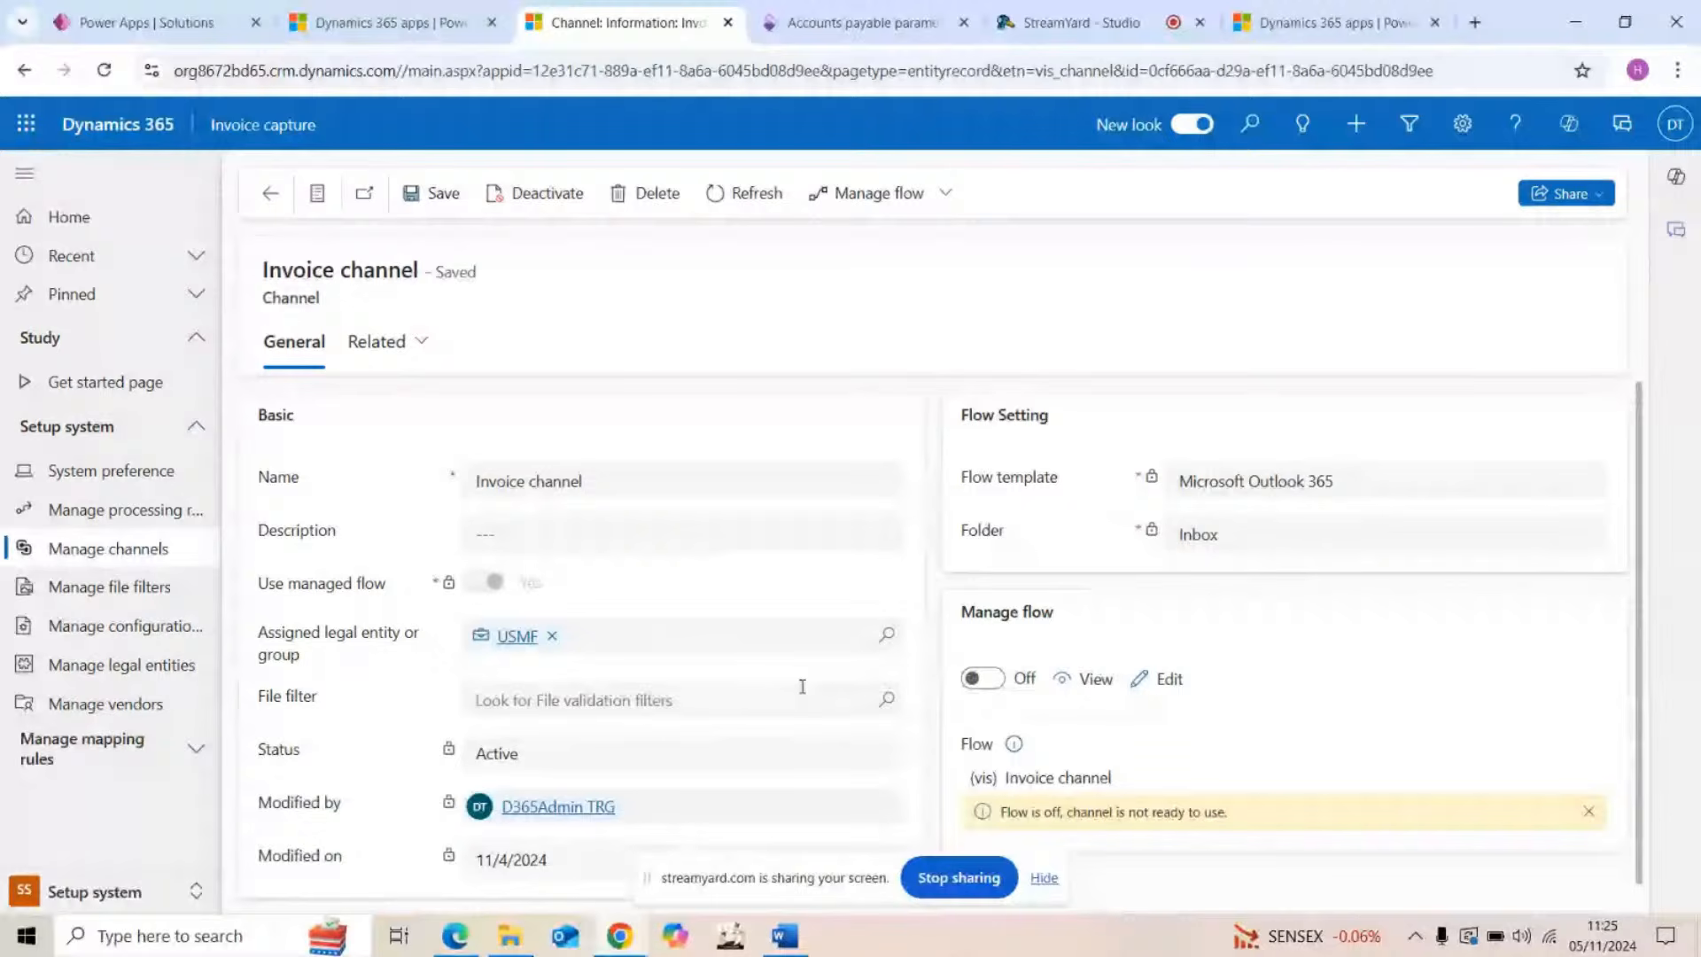
click(766, 702)
click(621, 604)
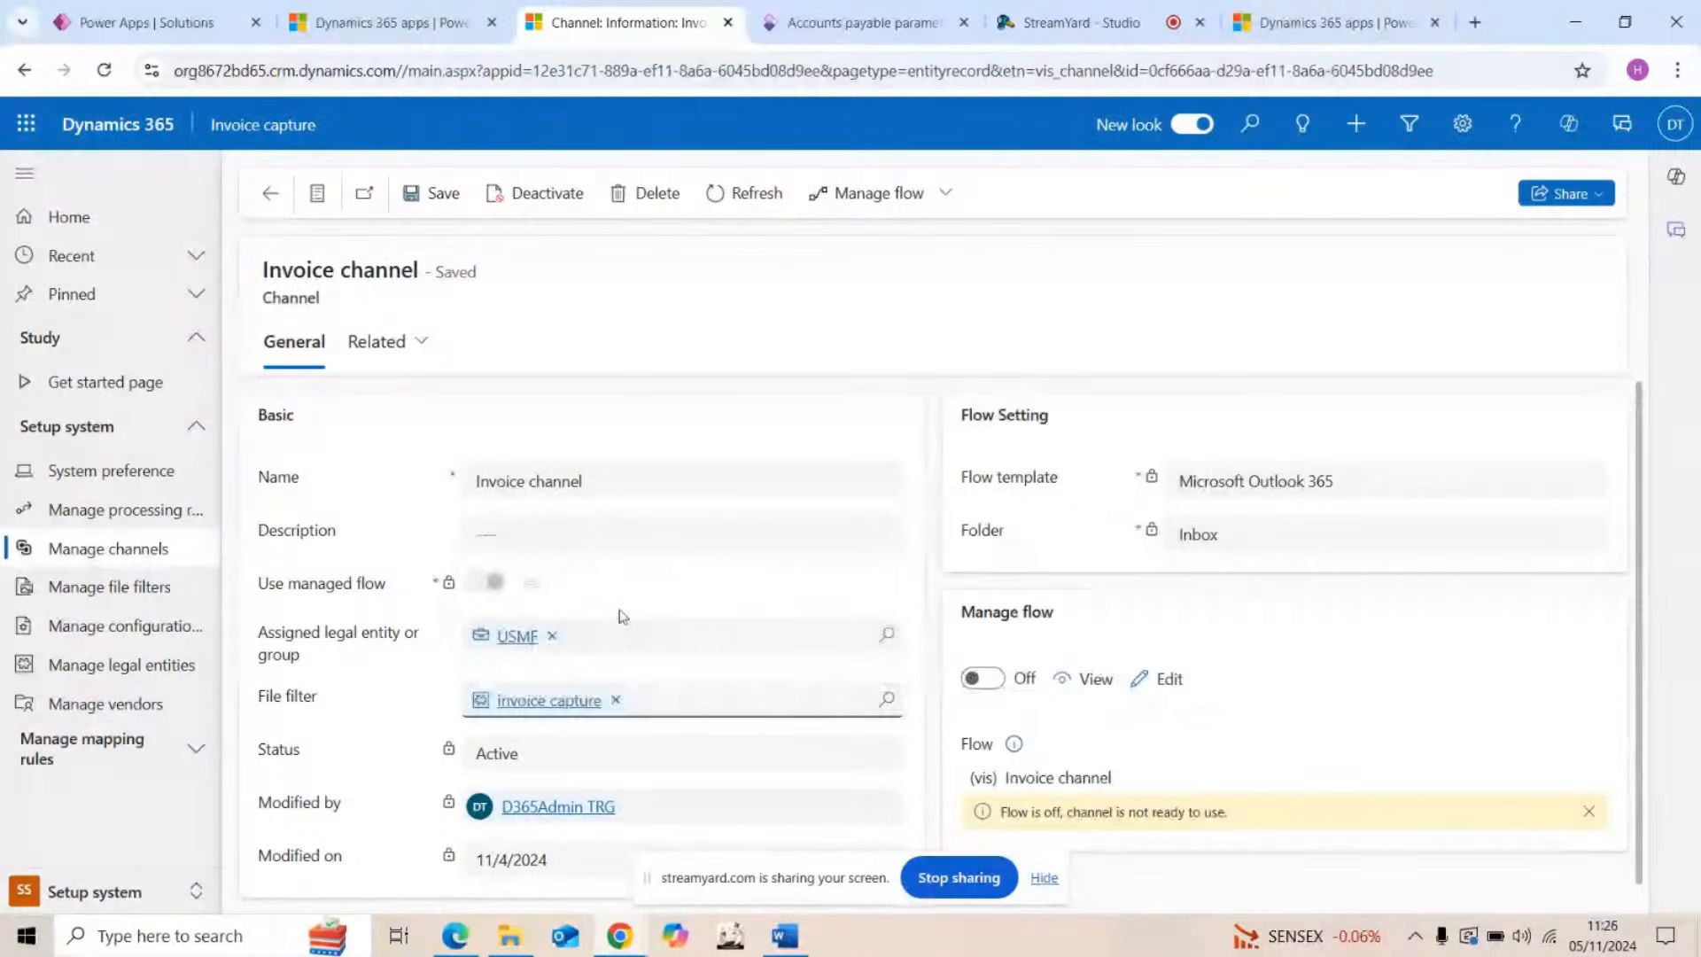
scroll(695, 739, down, 1)
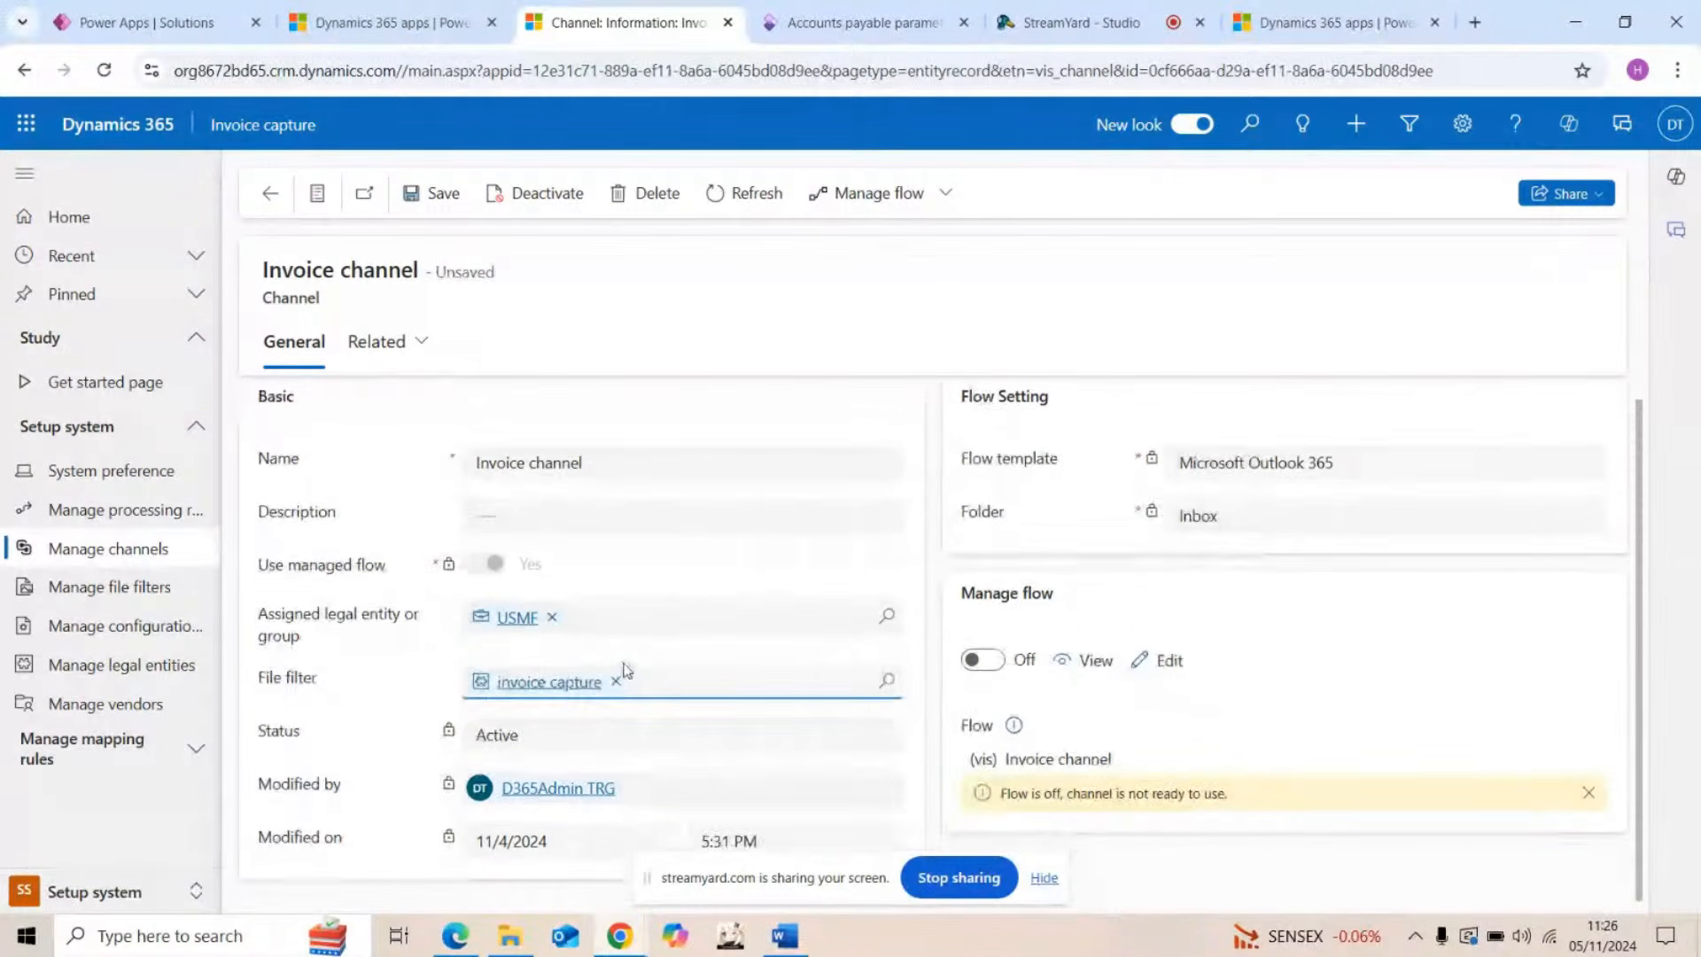
scroll(929, 701, up, 1)
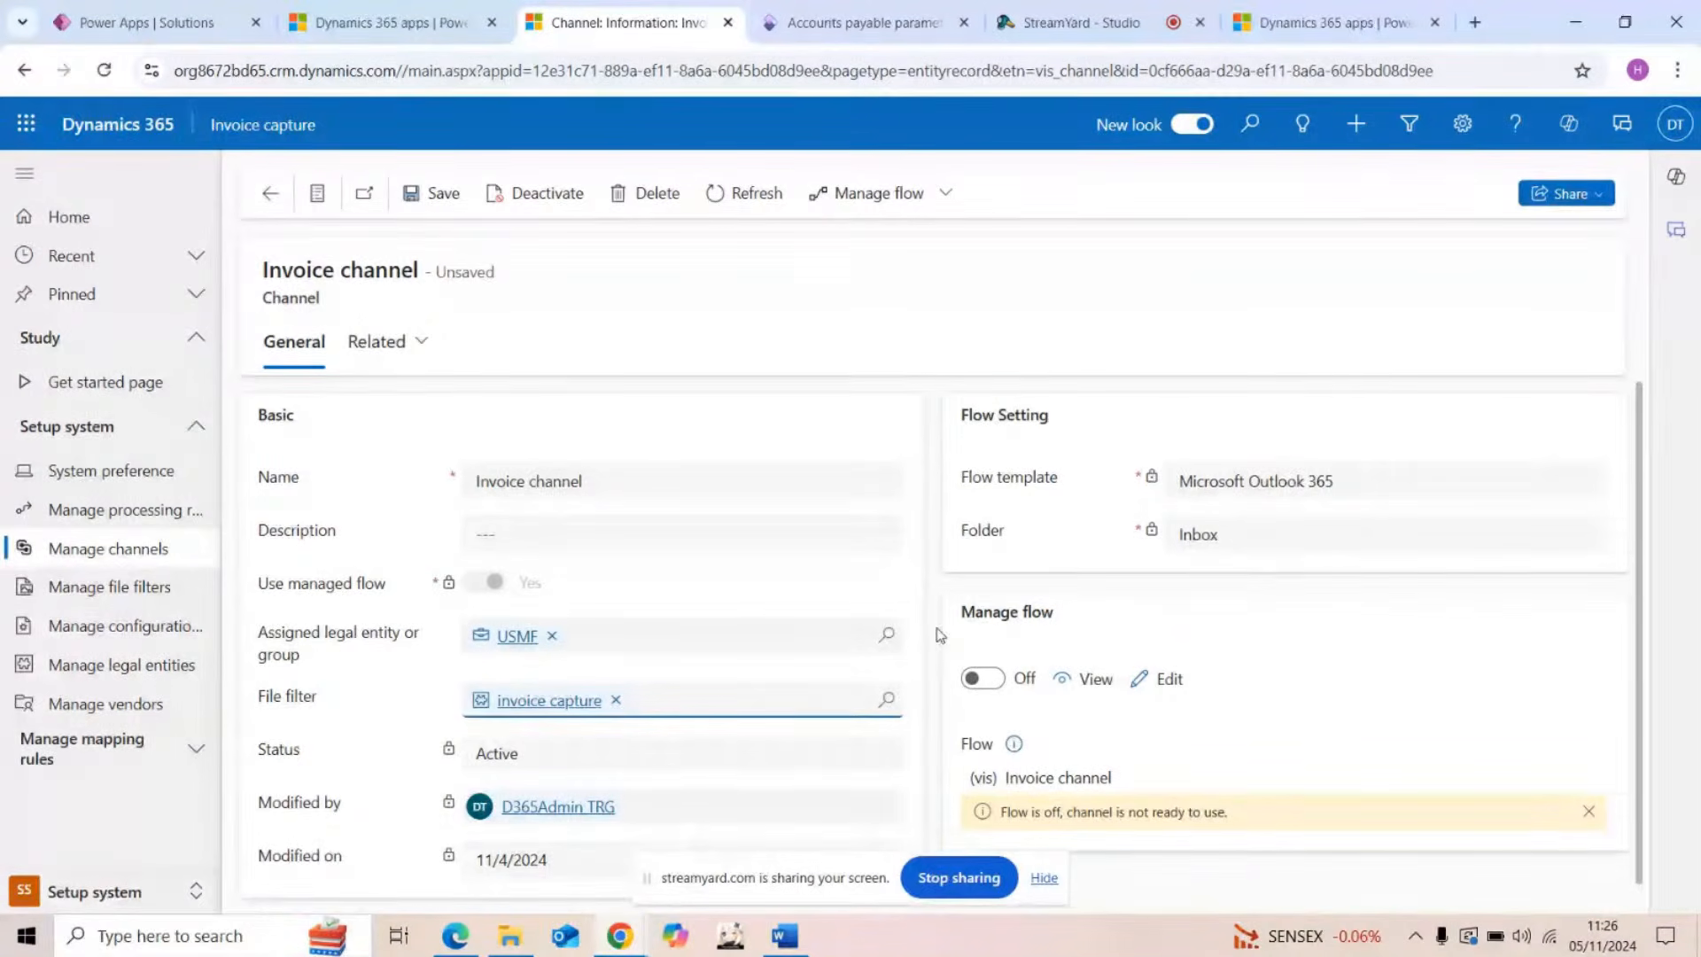
Step: Return to the Manage invoices area and inspect the file upload options for received files without uploading anything
click(107, 892)
click(115, 809)
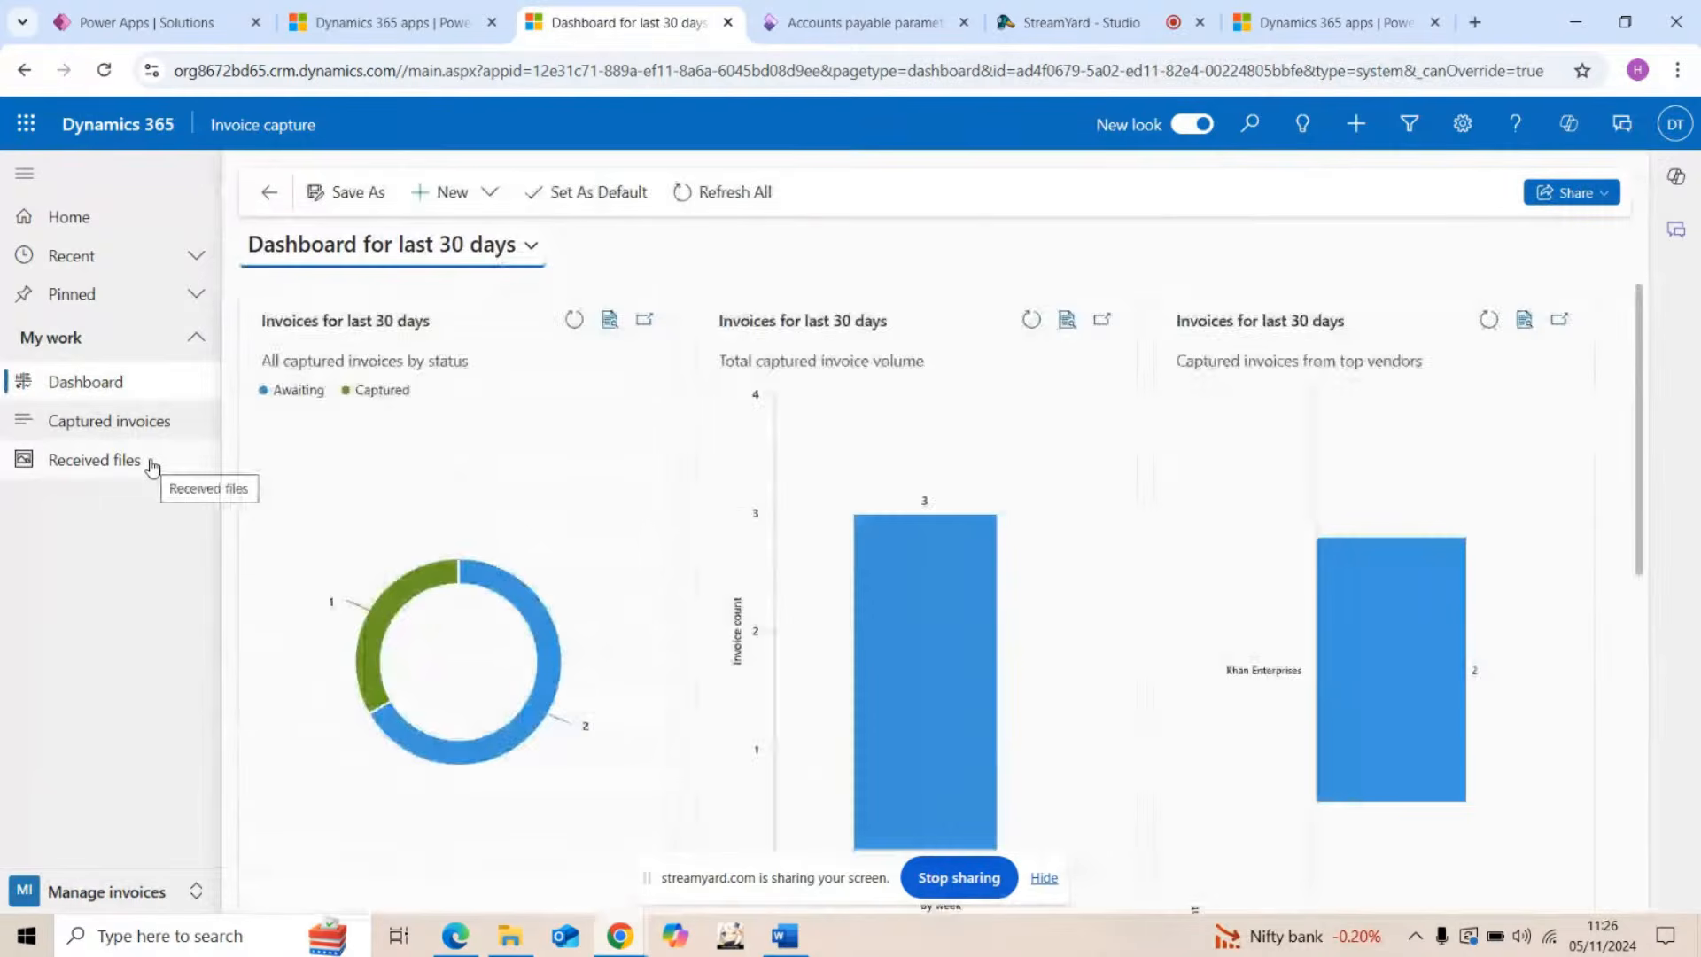
click(152, 463)
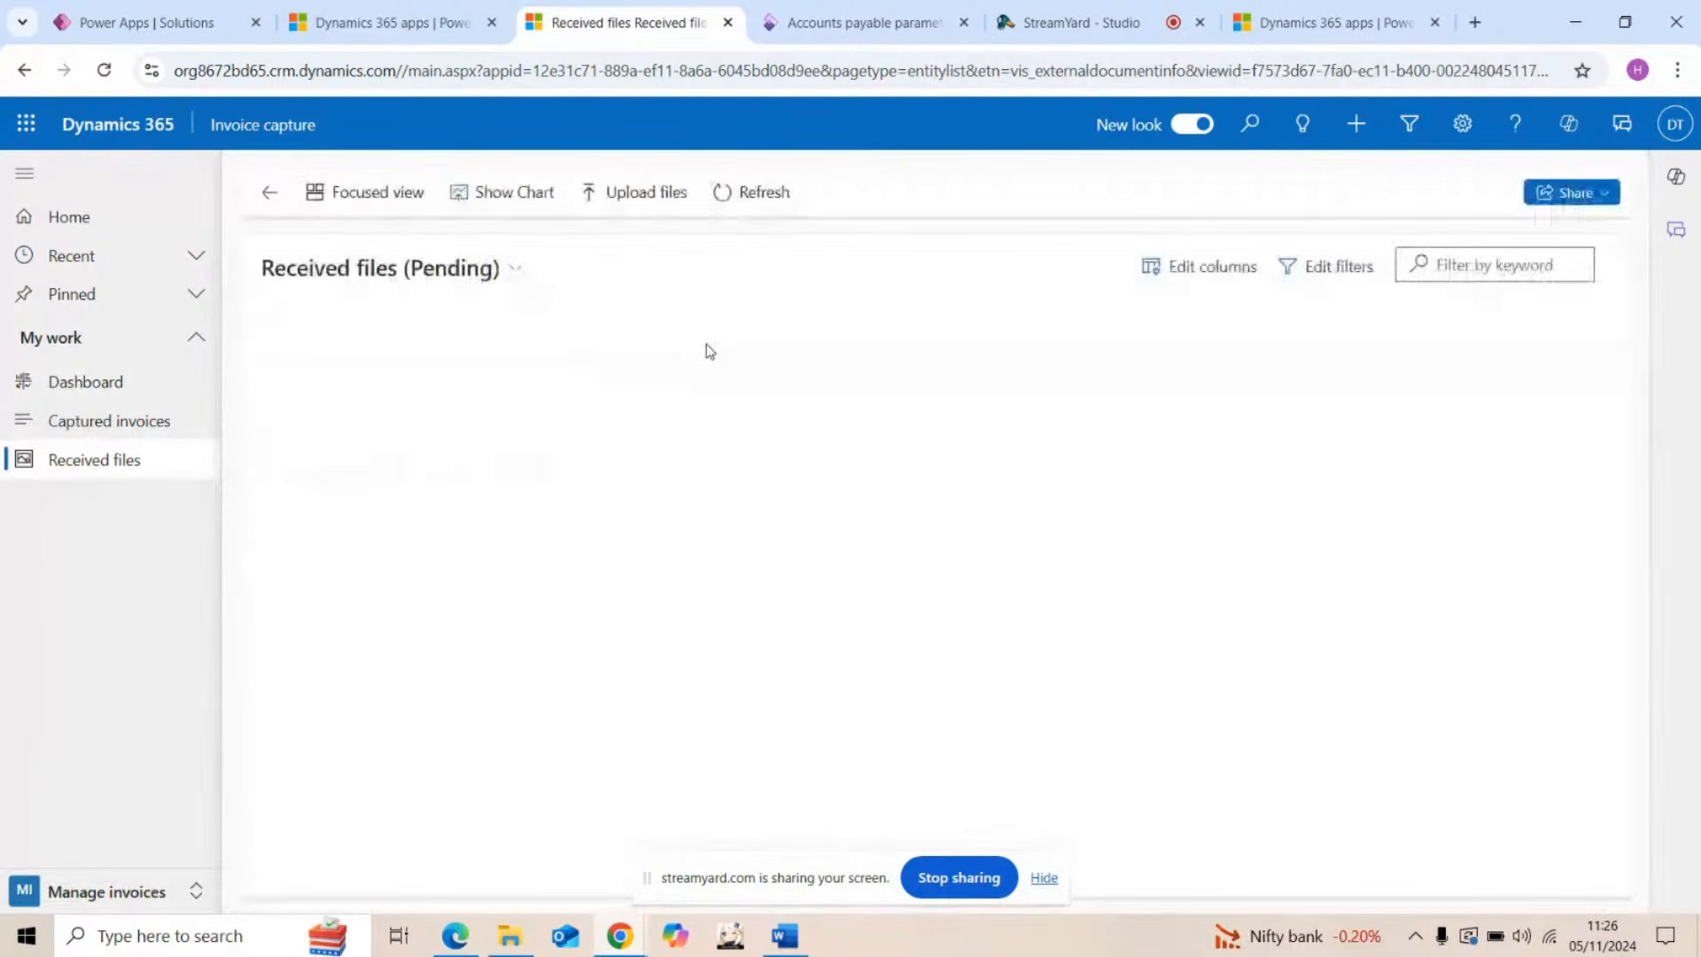
click(643, 194)
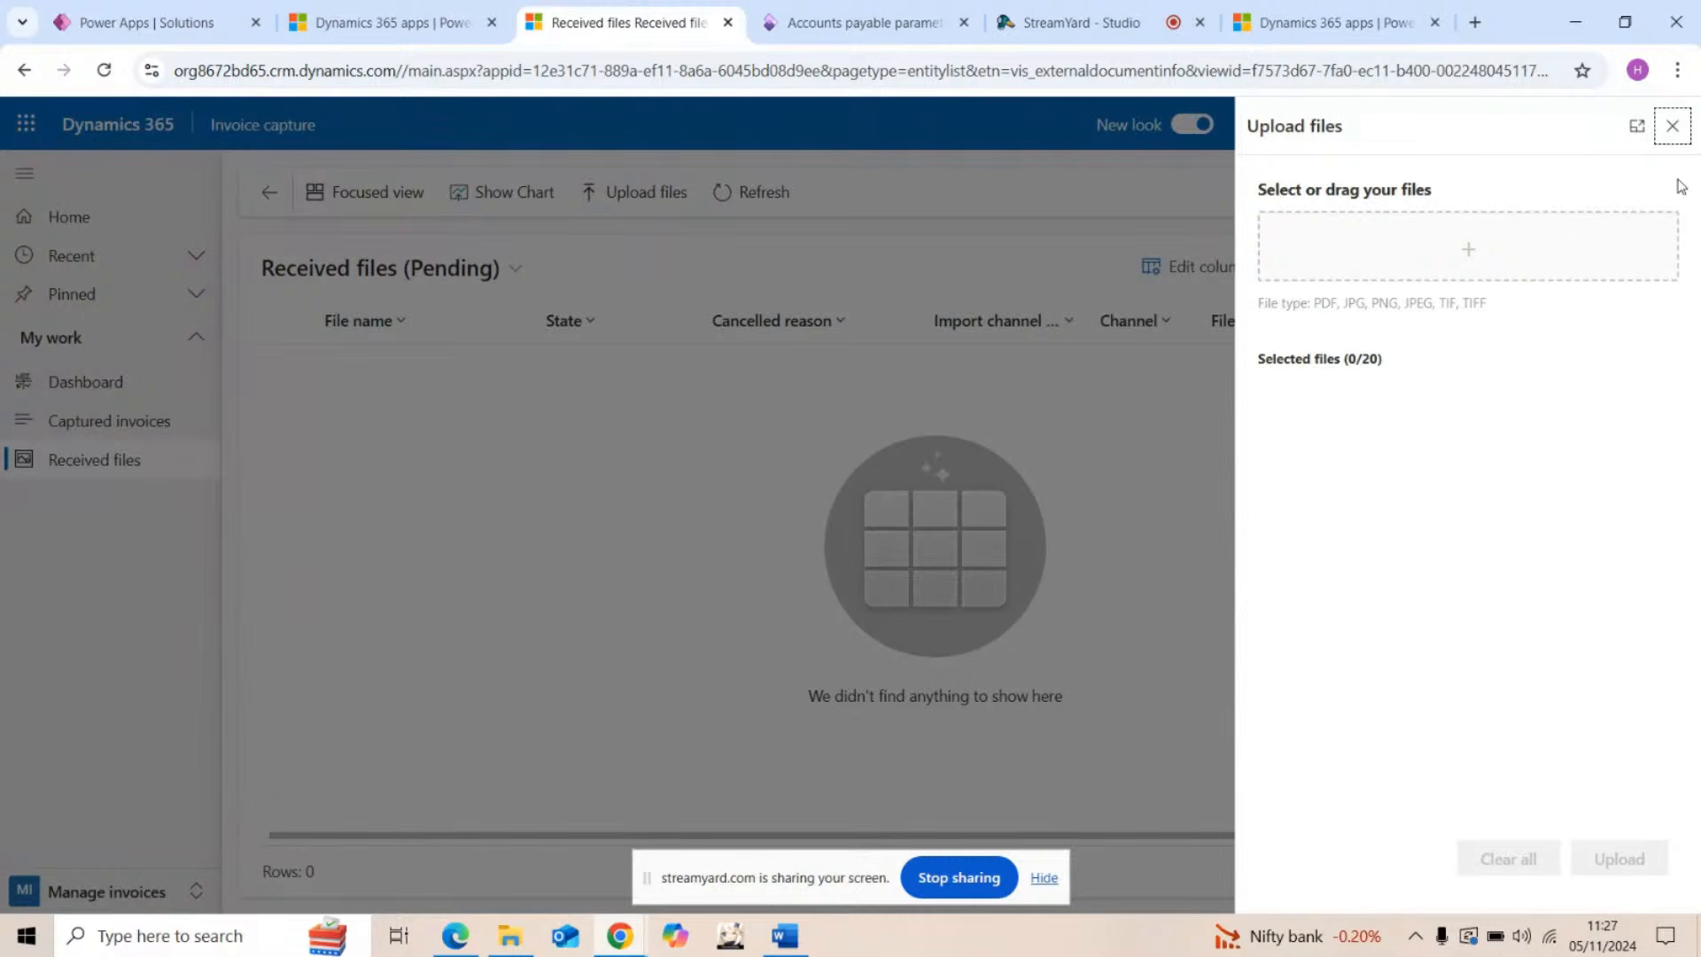
click(1673, 126)
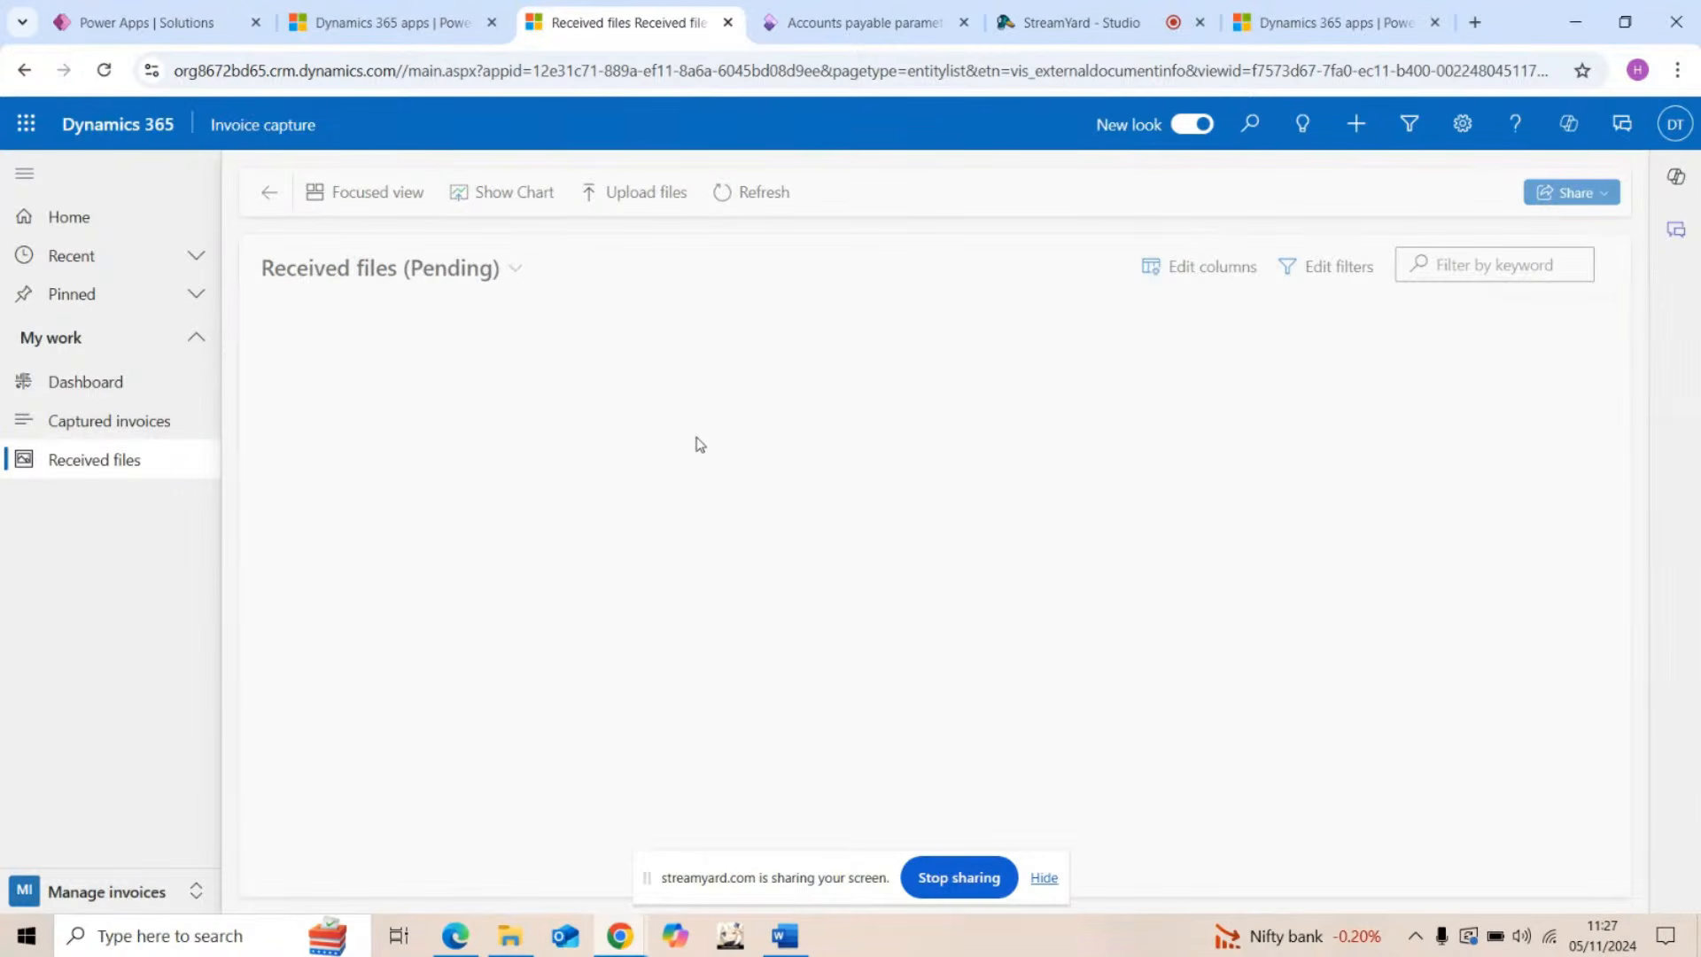
Step: Switch to the Setup system area, review the Invoice channel and open the invoice capture file filter
click(106, 891)
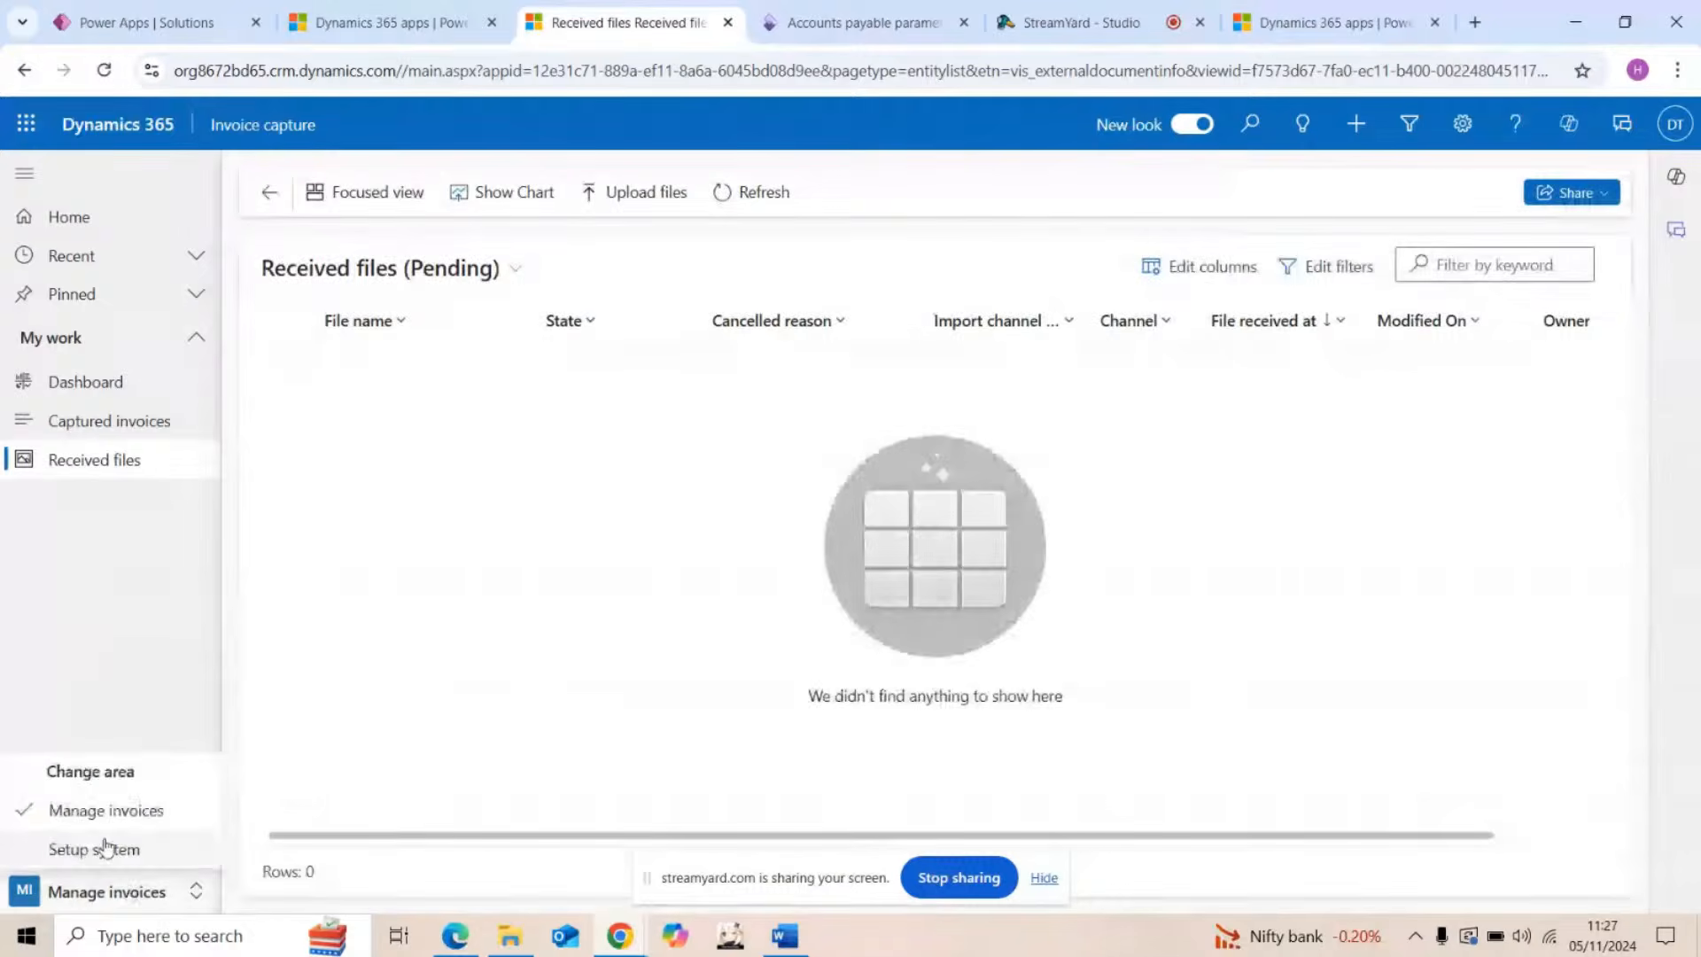
click(53, 846)
click(133, 549)
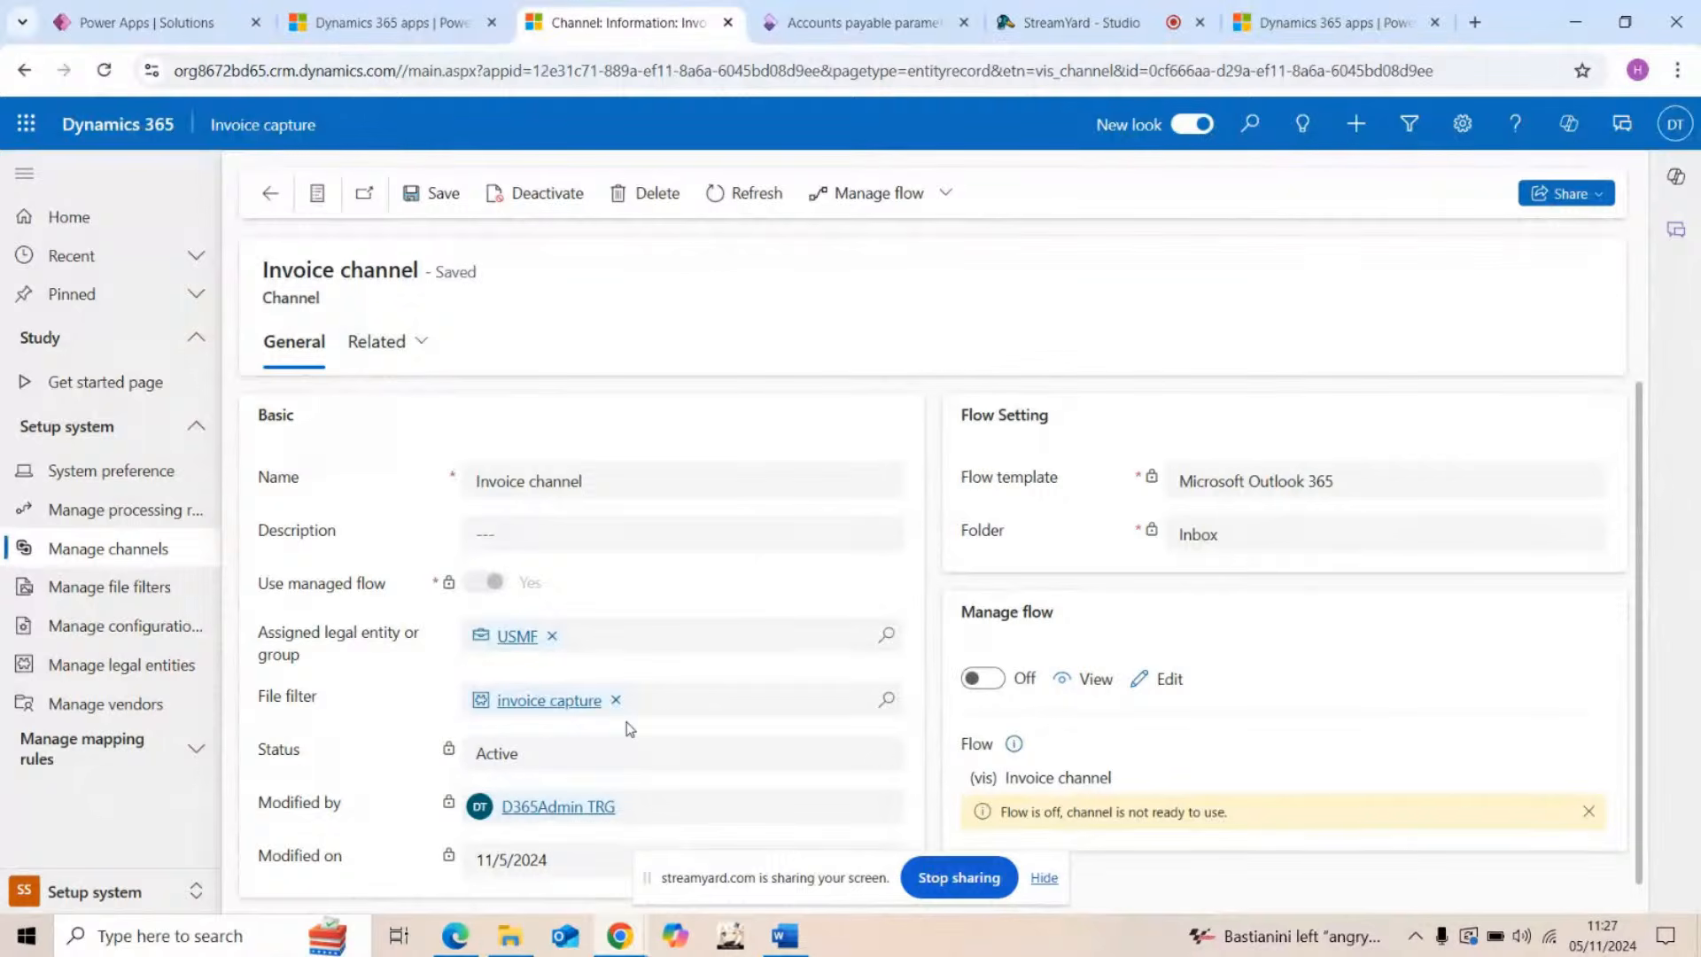
click(131, 583)
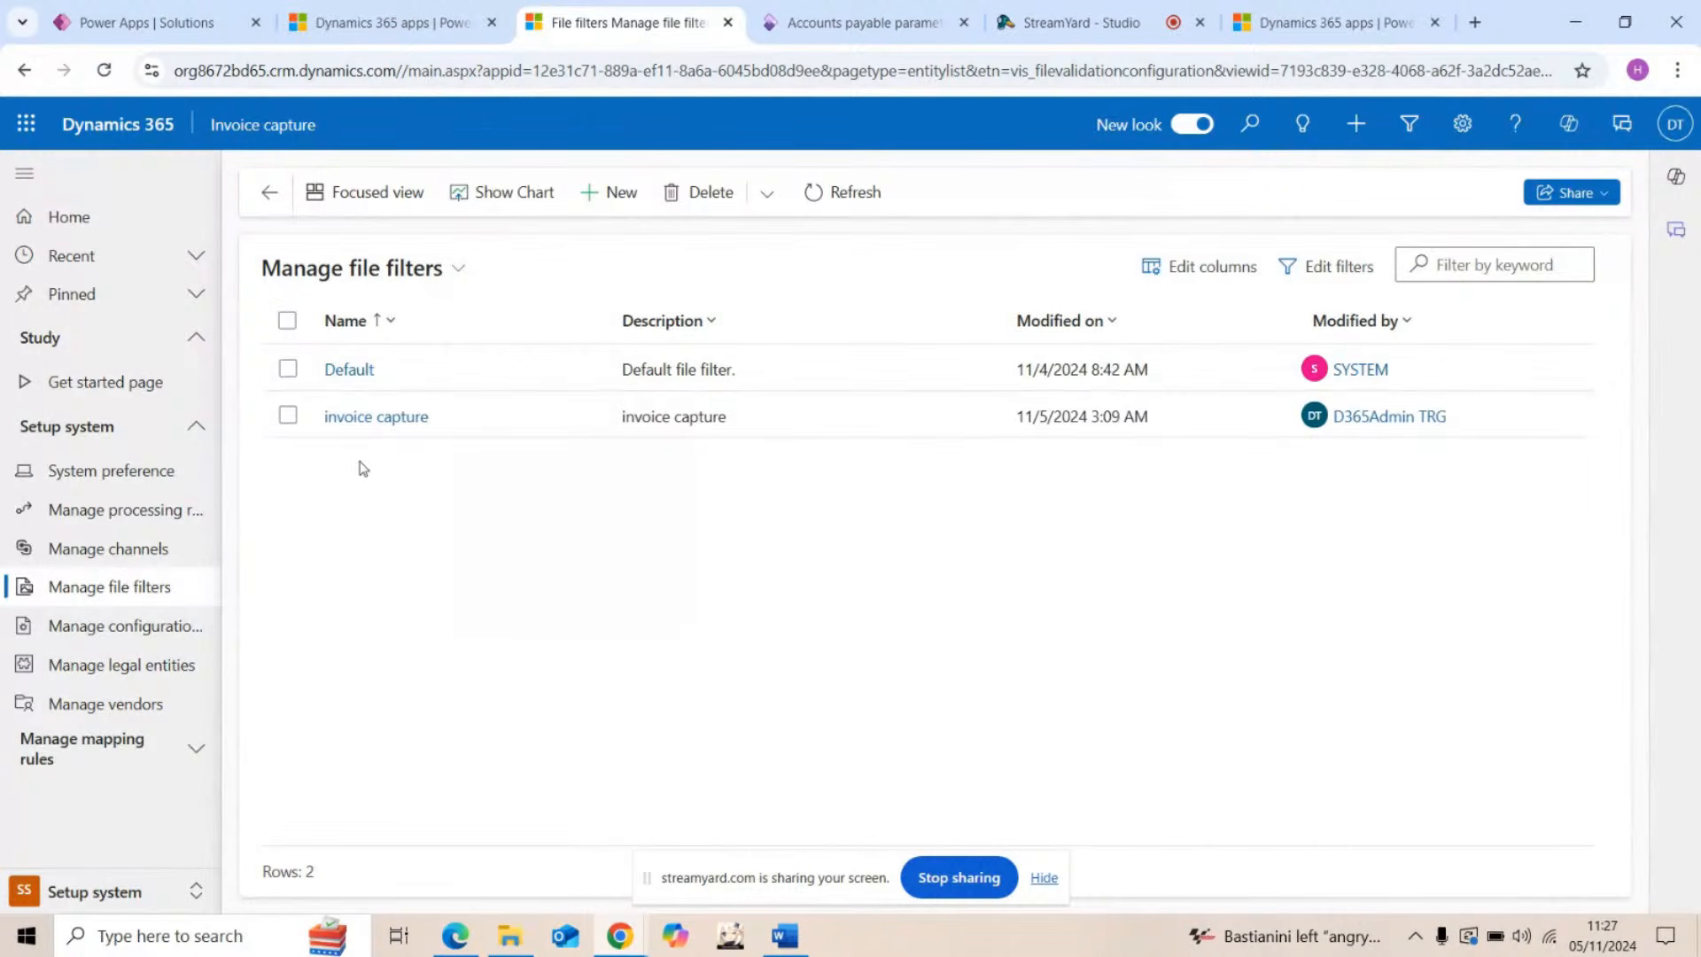
click(381, 429)
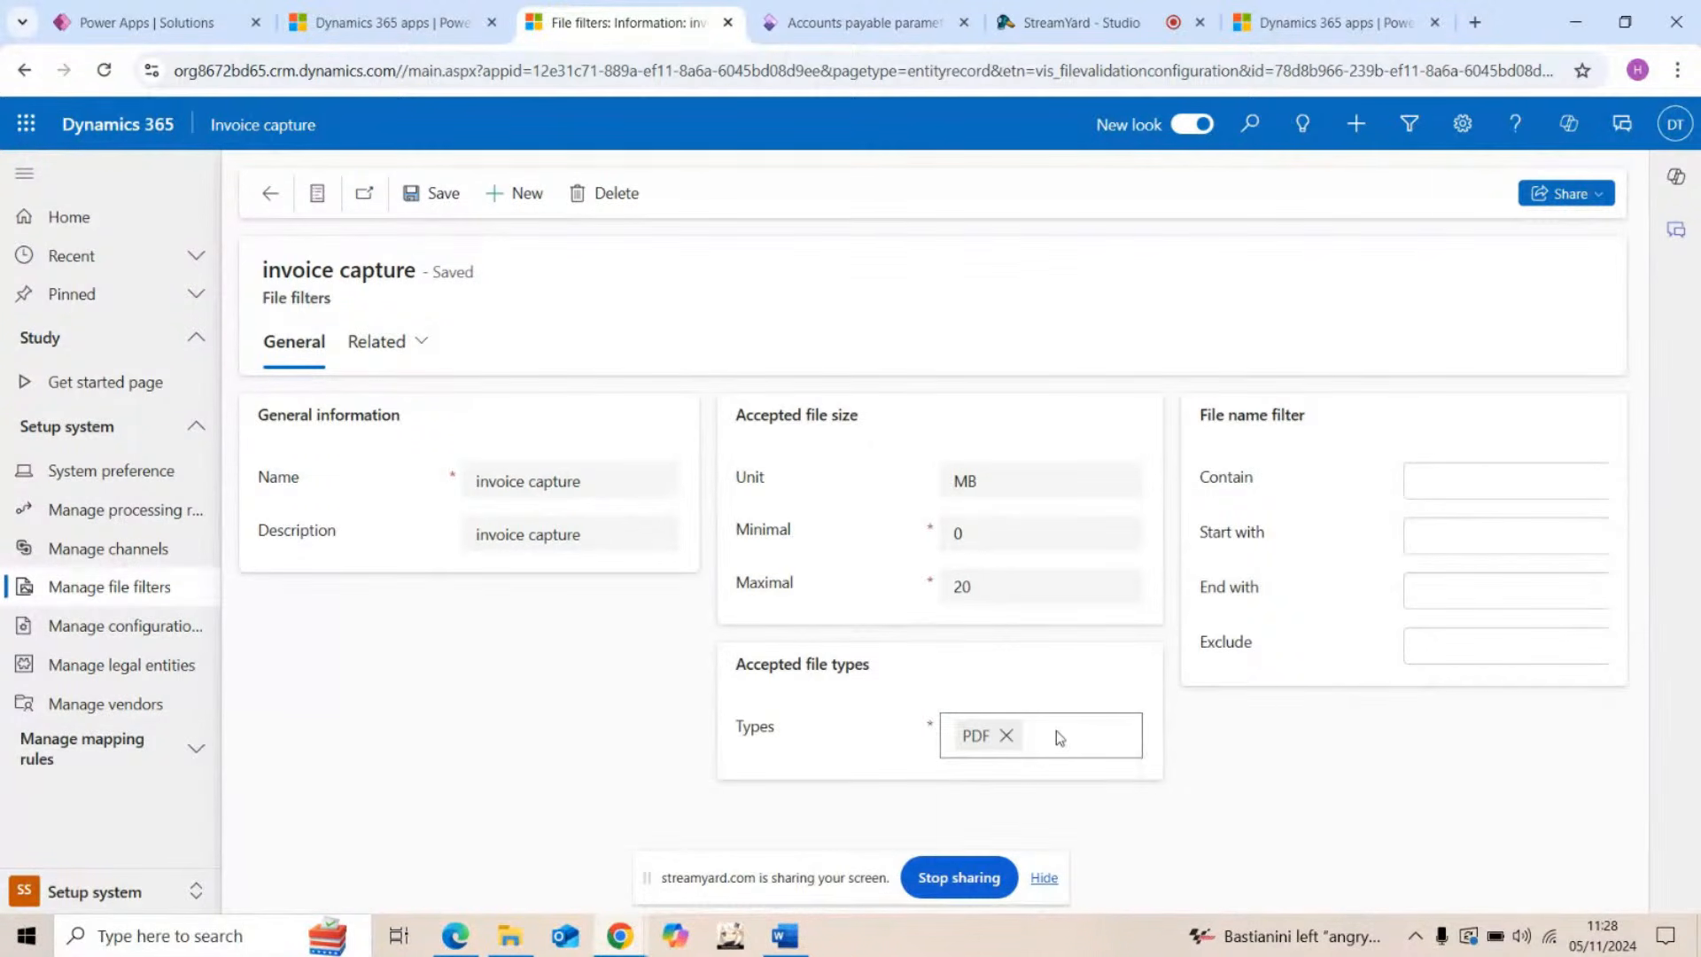
Step: Clear the accepted file types of the invoice capture file filter, look through the available types and reselect PDF
click(1008, 737)
click(1123, 737)
scroll(1040, 600, down, 1)
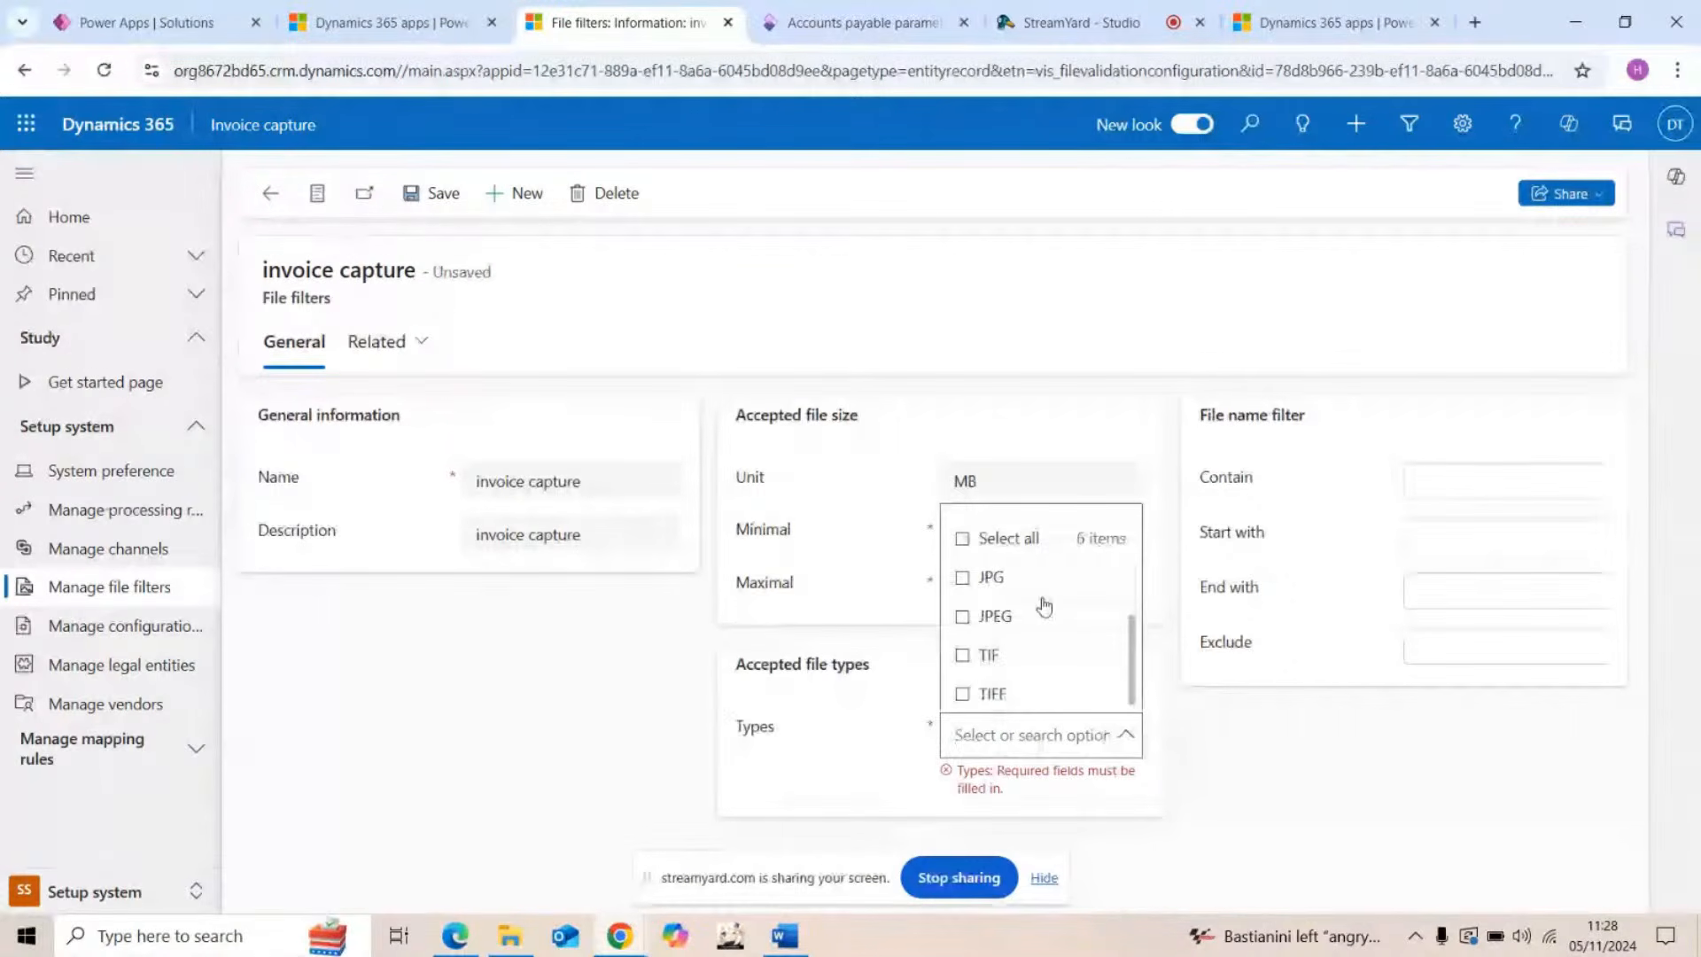
scroll(1044, 606, up, 1)
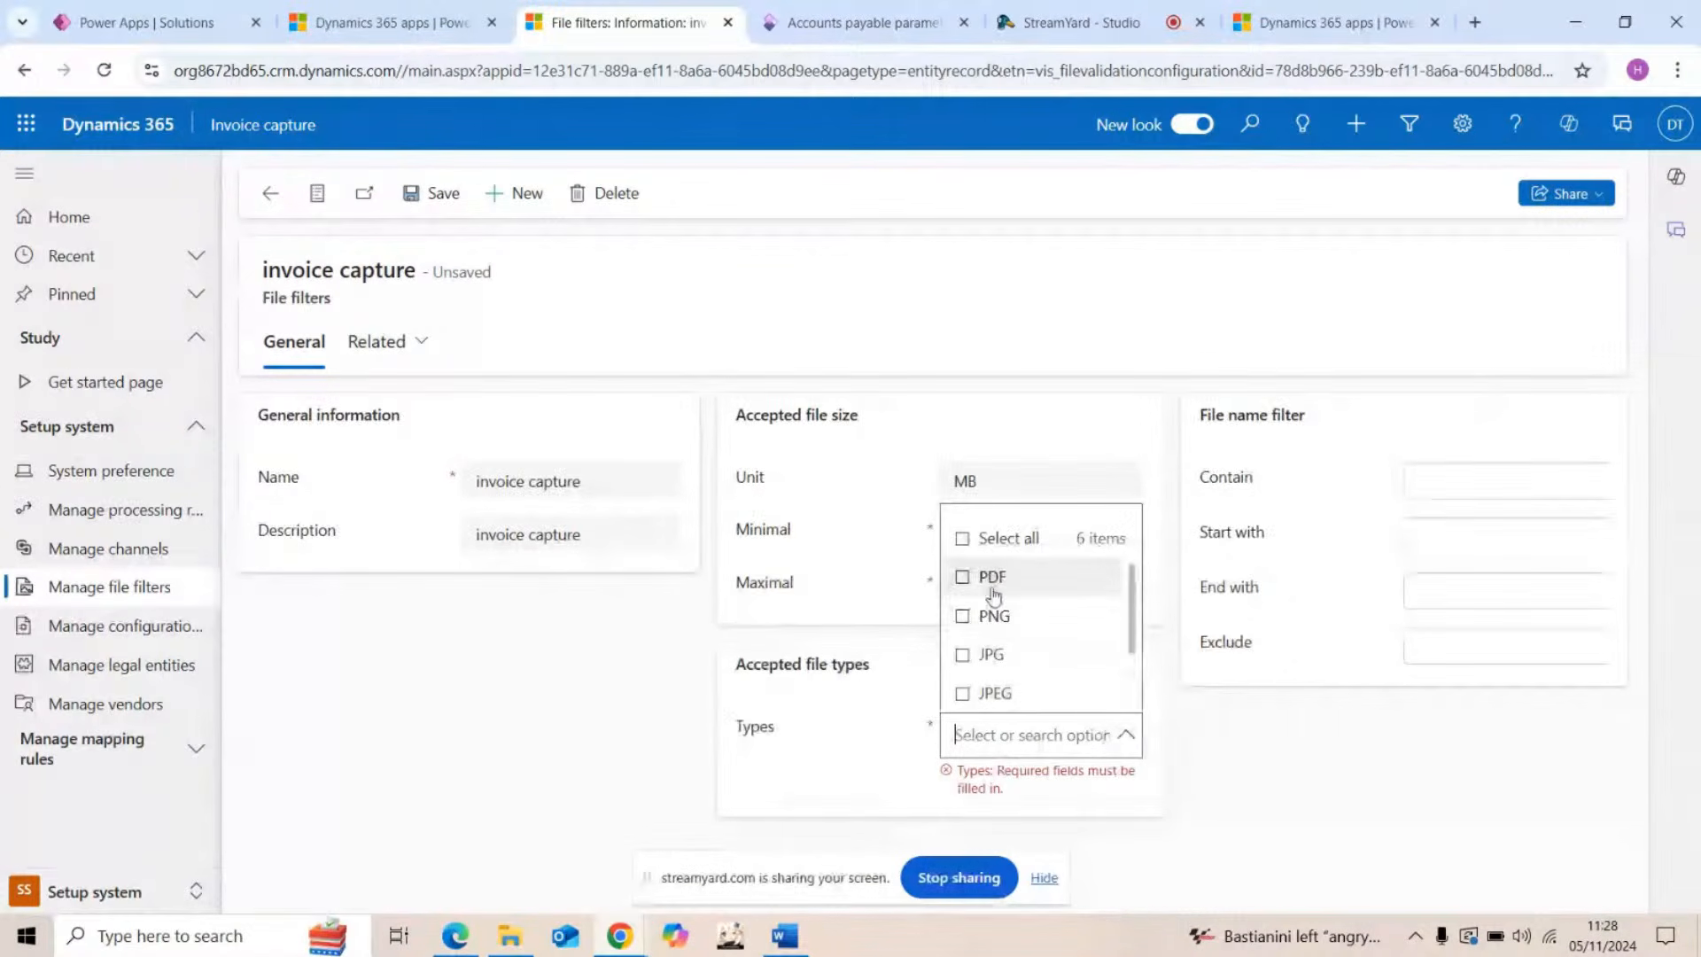
scroll(1014, 590, down, 1)
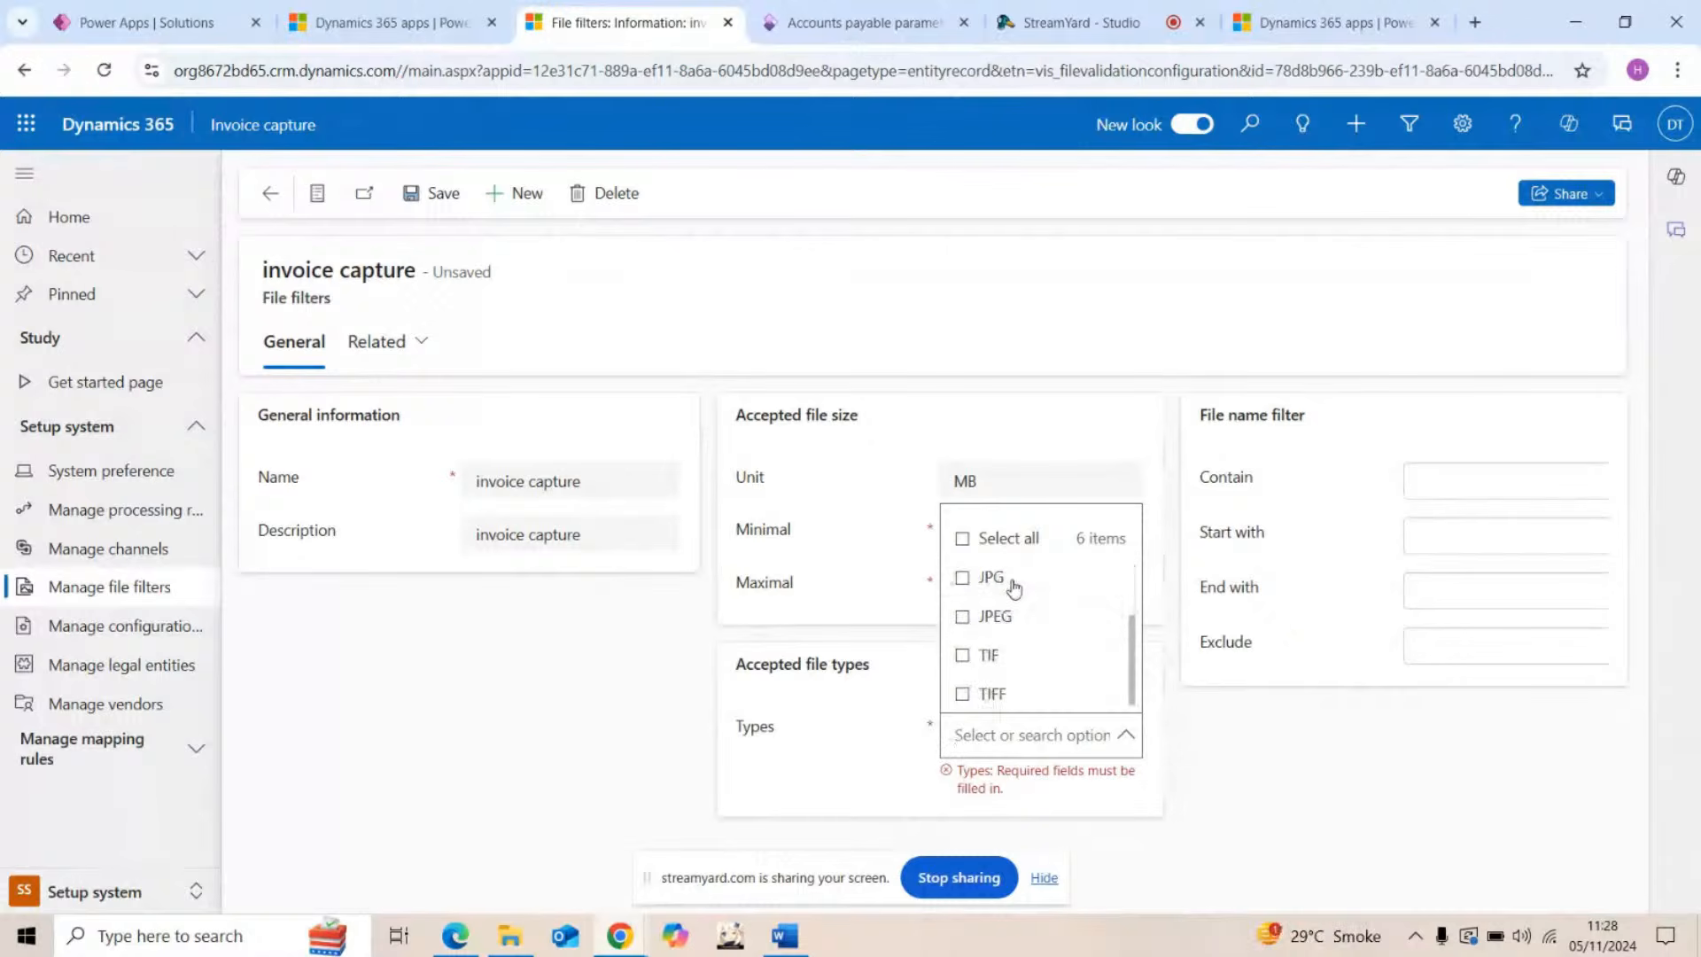
scroll(1010, 585, up, 1)
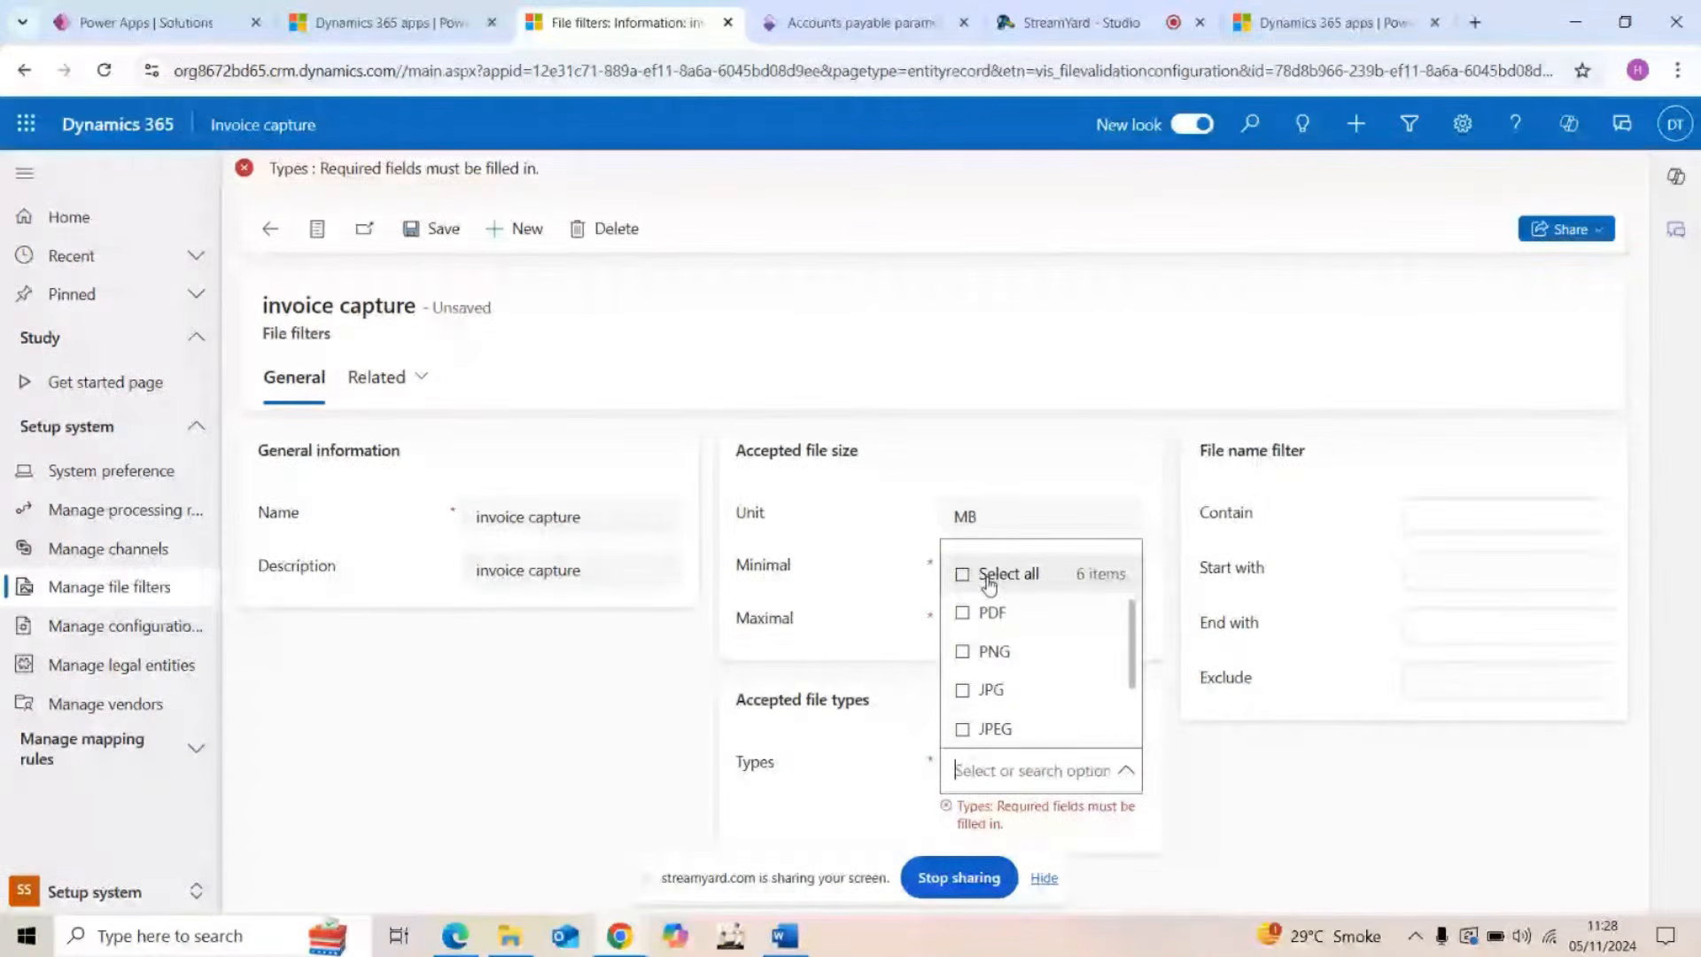
click(961, 613)
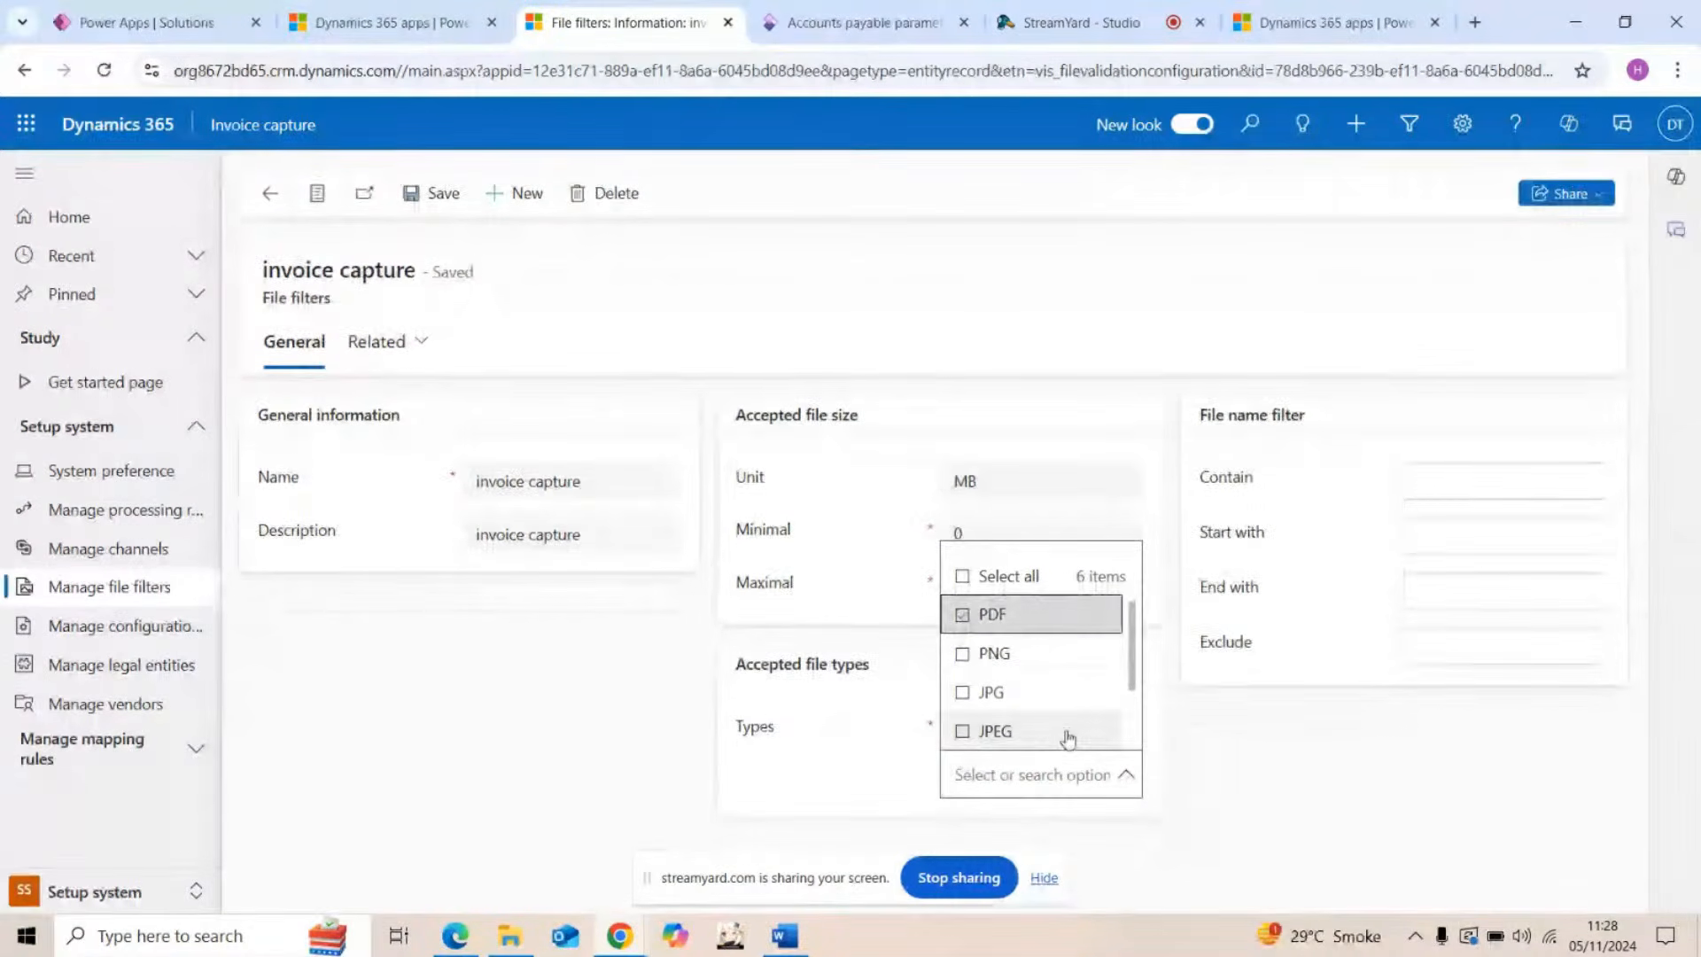
click(577, 692)
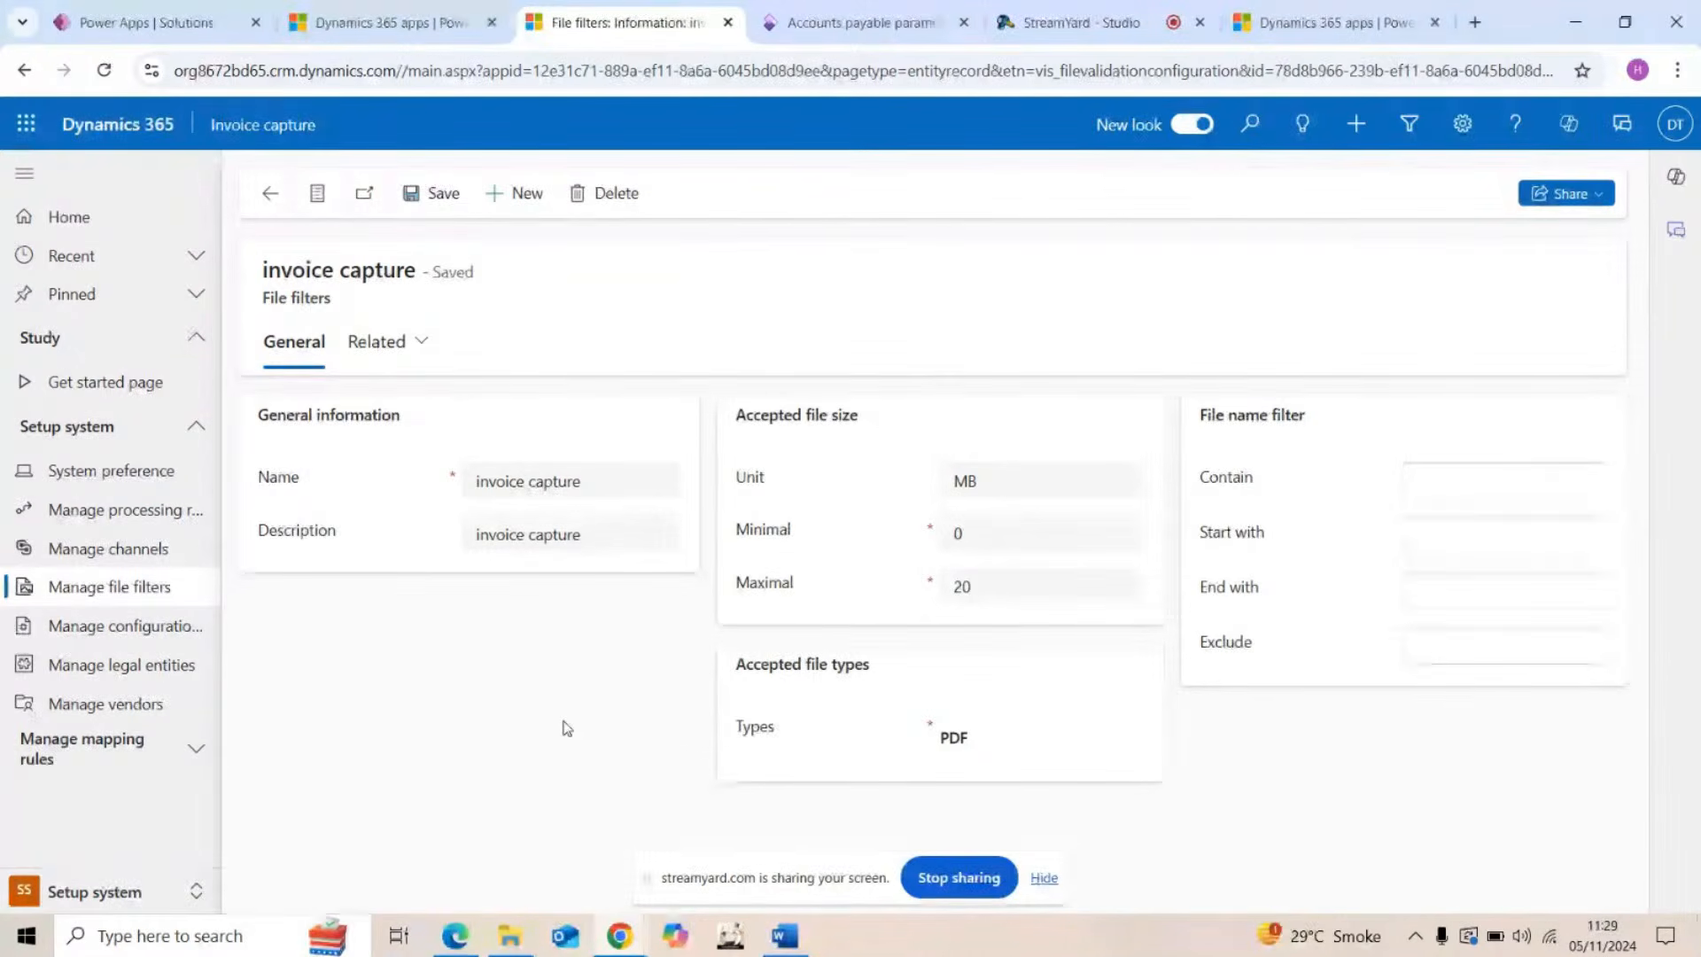
Step: Open the invoice capture configuration group and inspect its accepted invoice types, the PO invoice fields and the Header-only fields
click(173, 618)
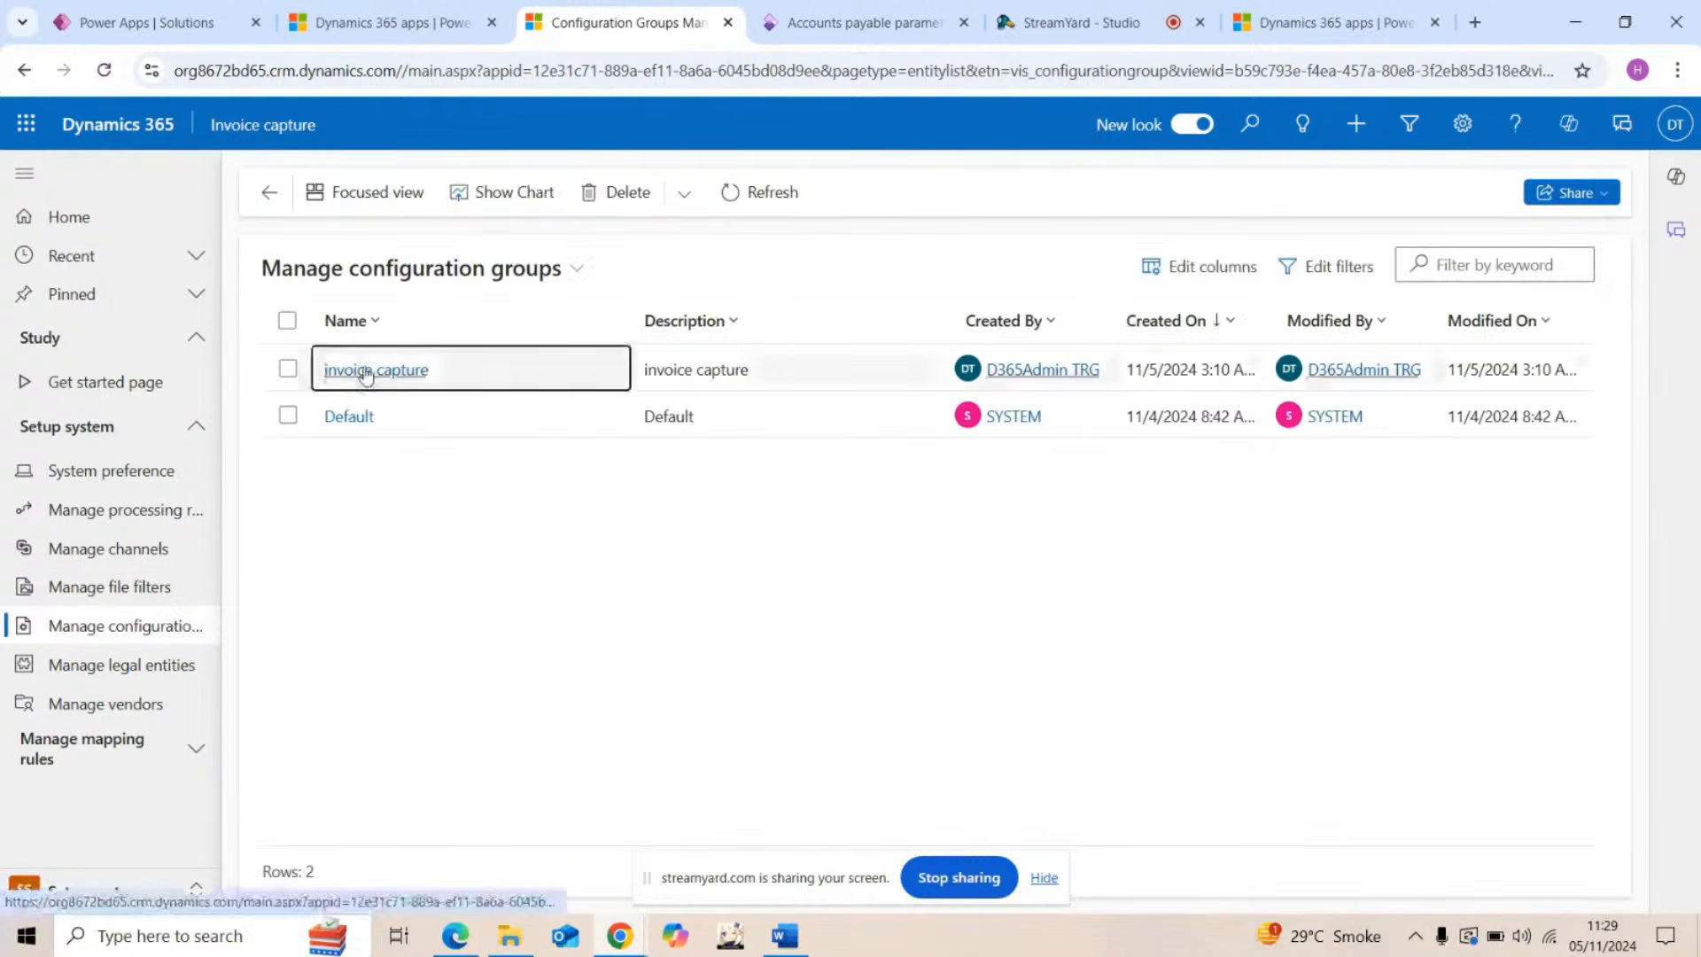
click(337, 368)
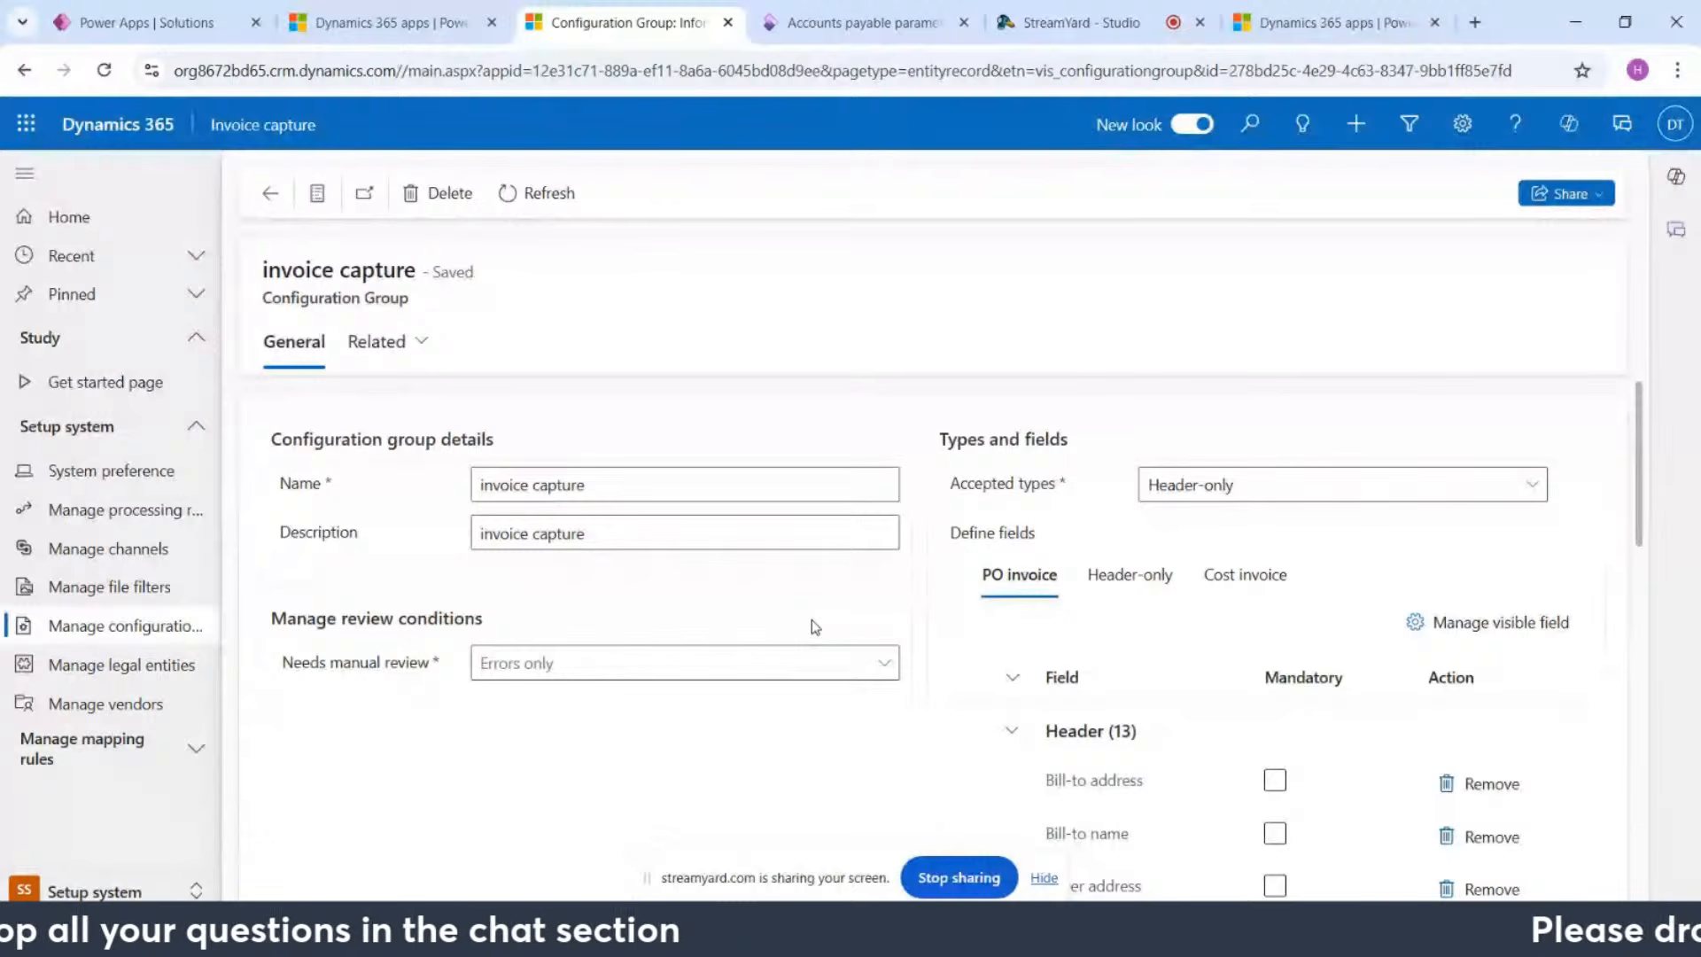
scroll(1169, 699, down, 1)
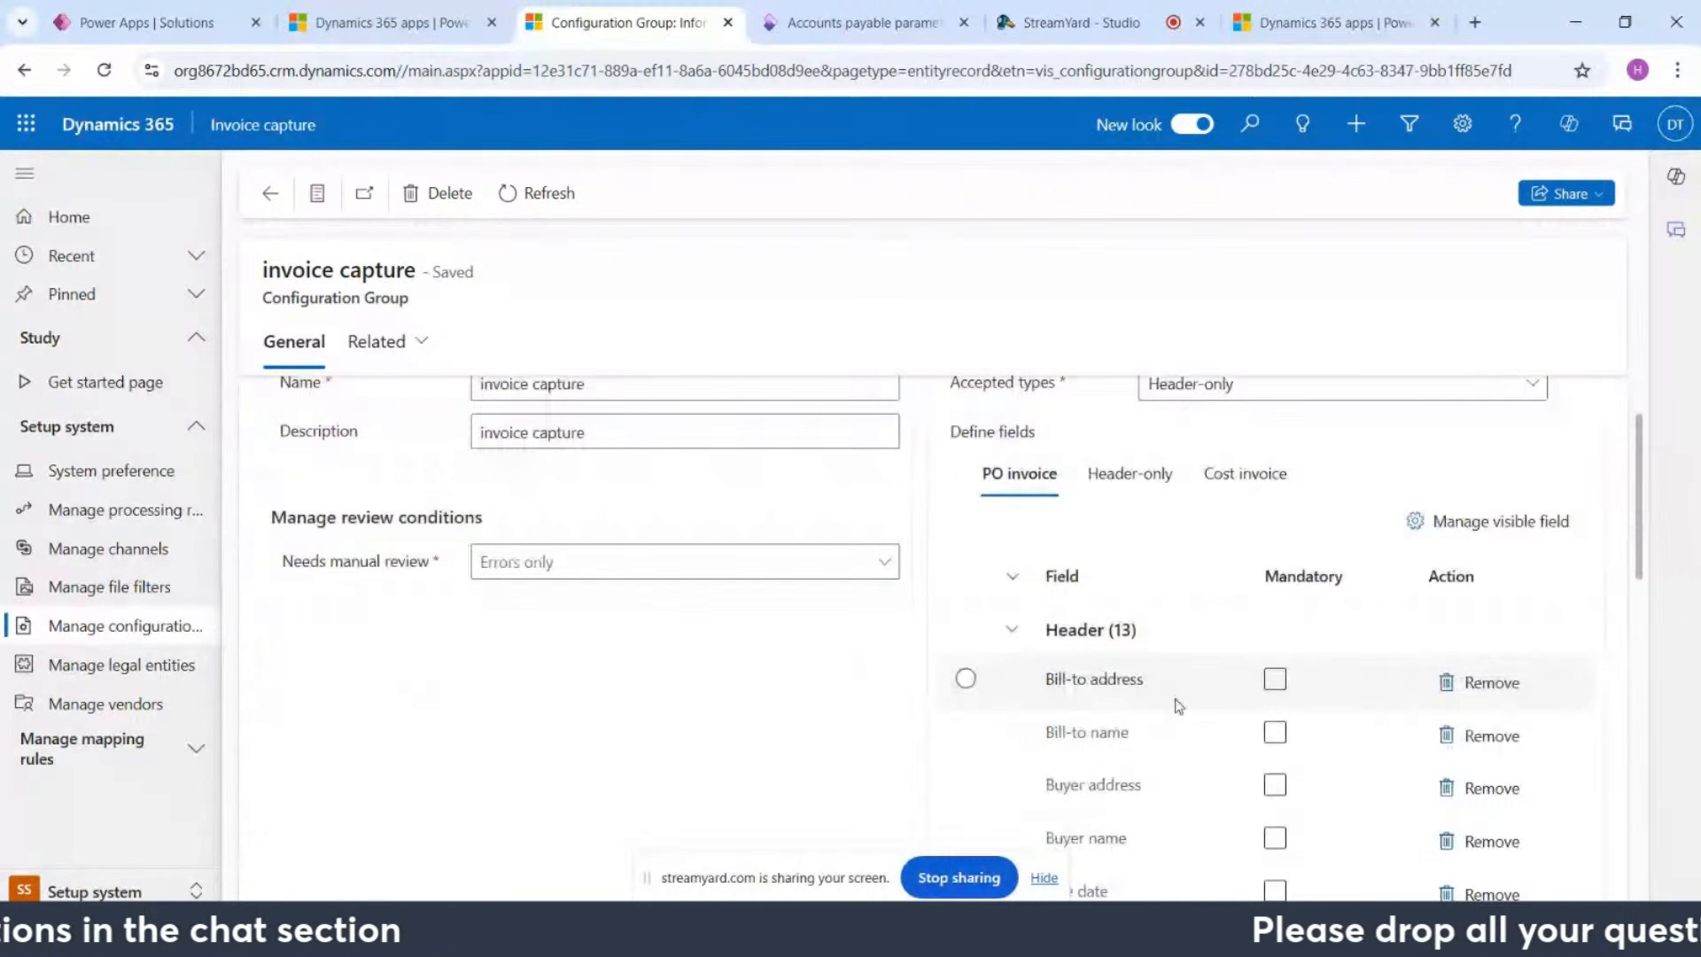
scroll(1178, 706, down, 1)
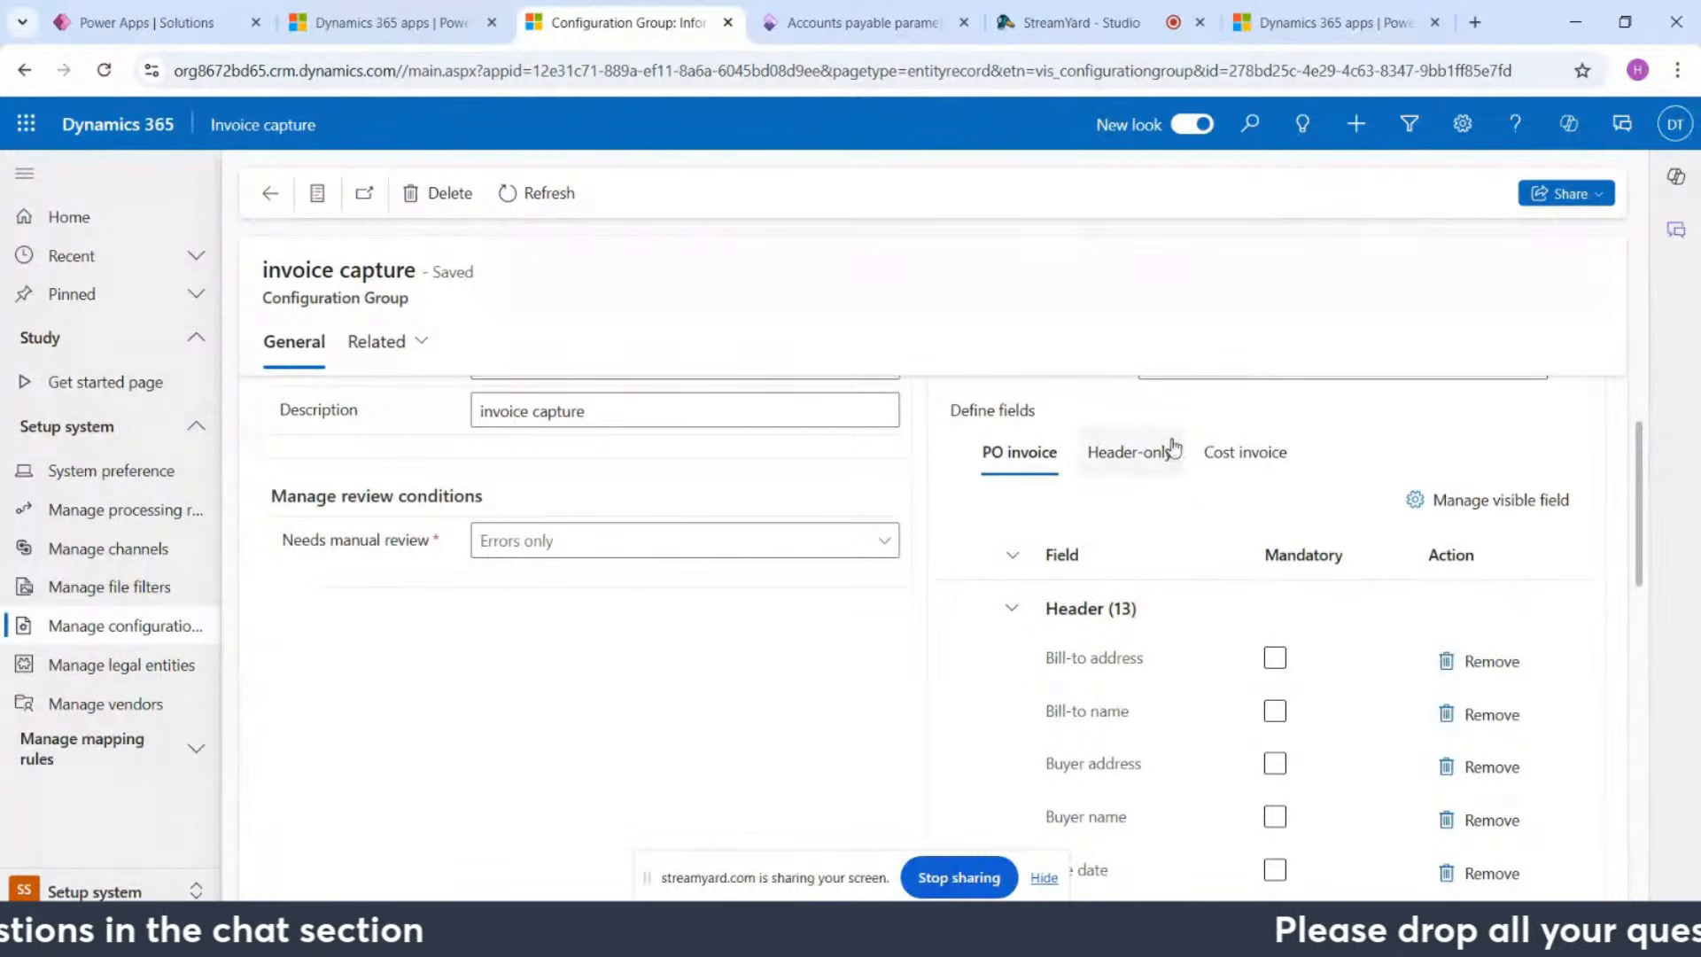
scroll(1422, 516, up, 2)
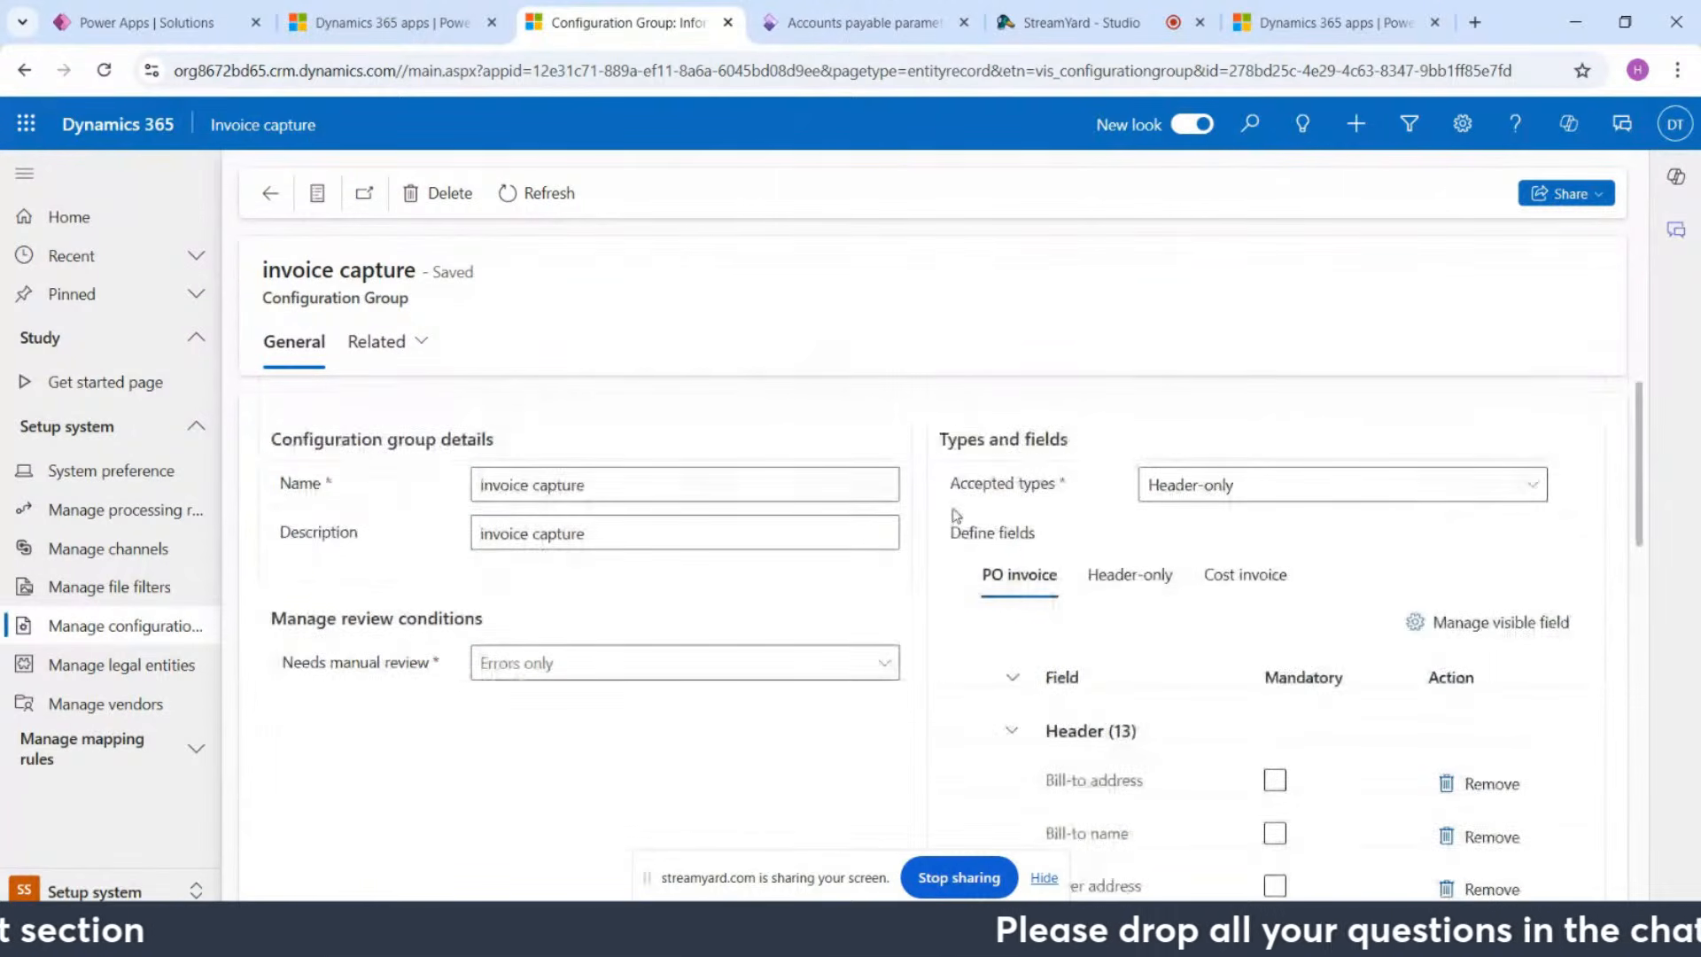
click(1120, 597)
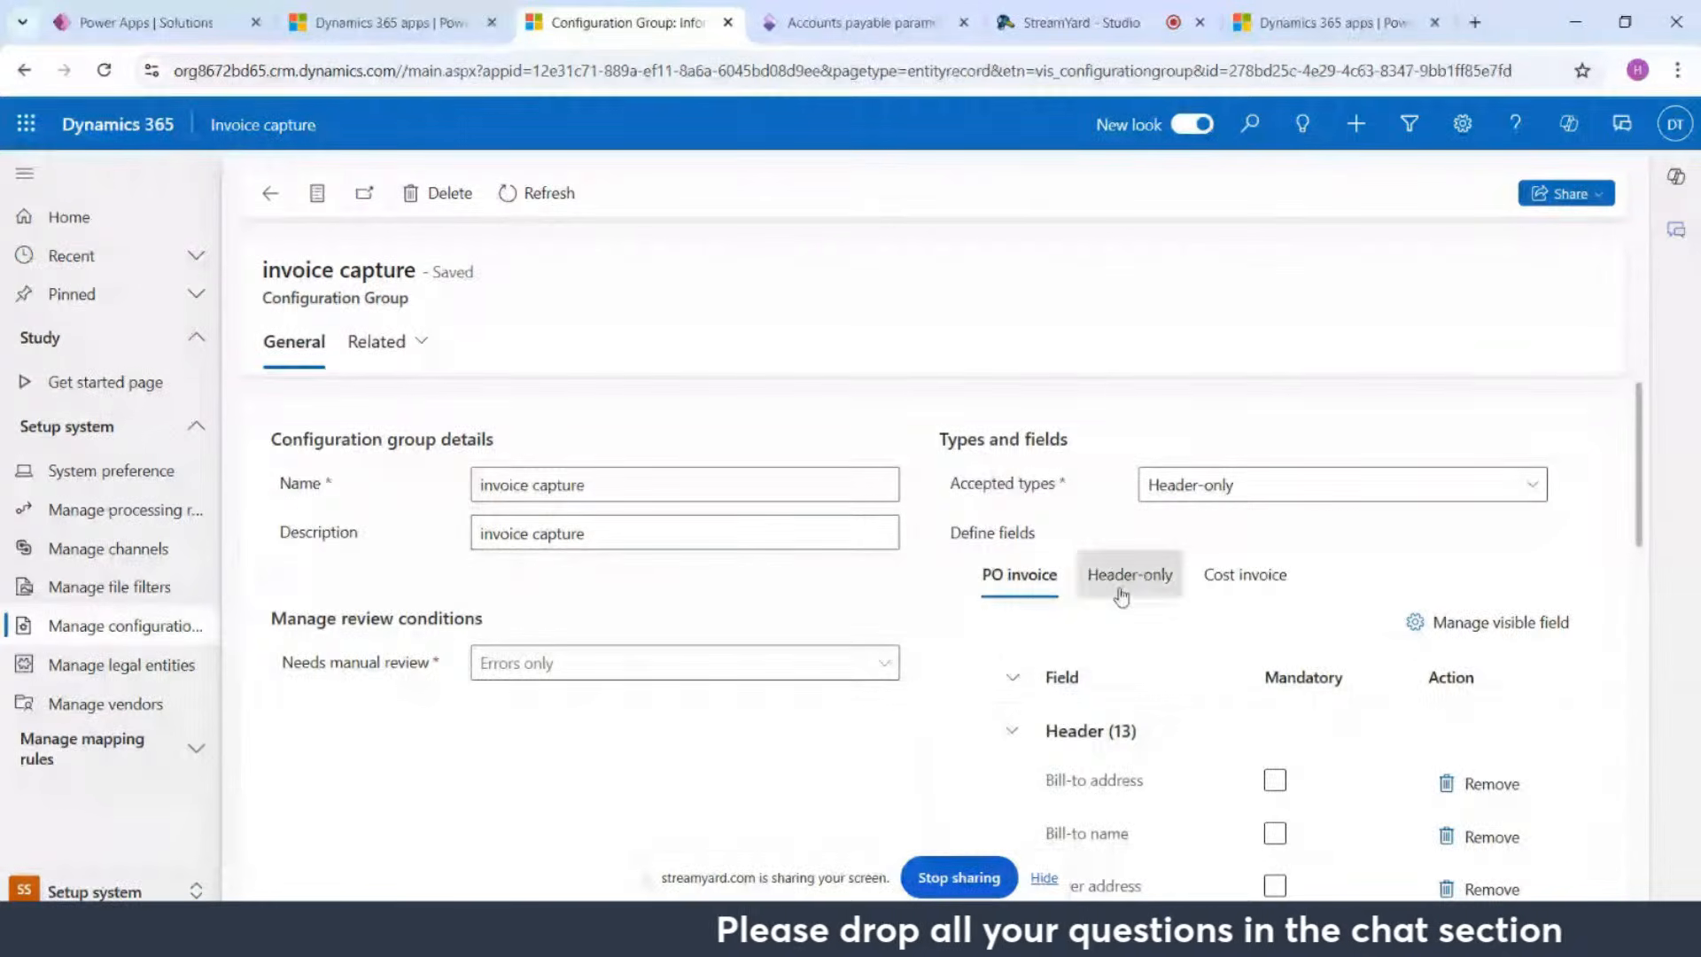
click(1238, 494)
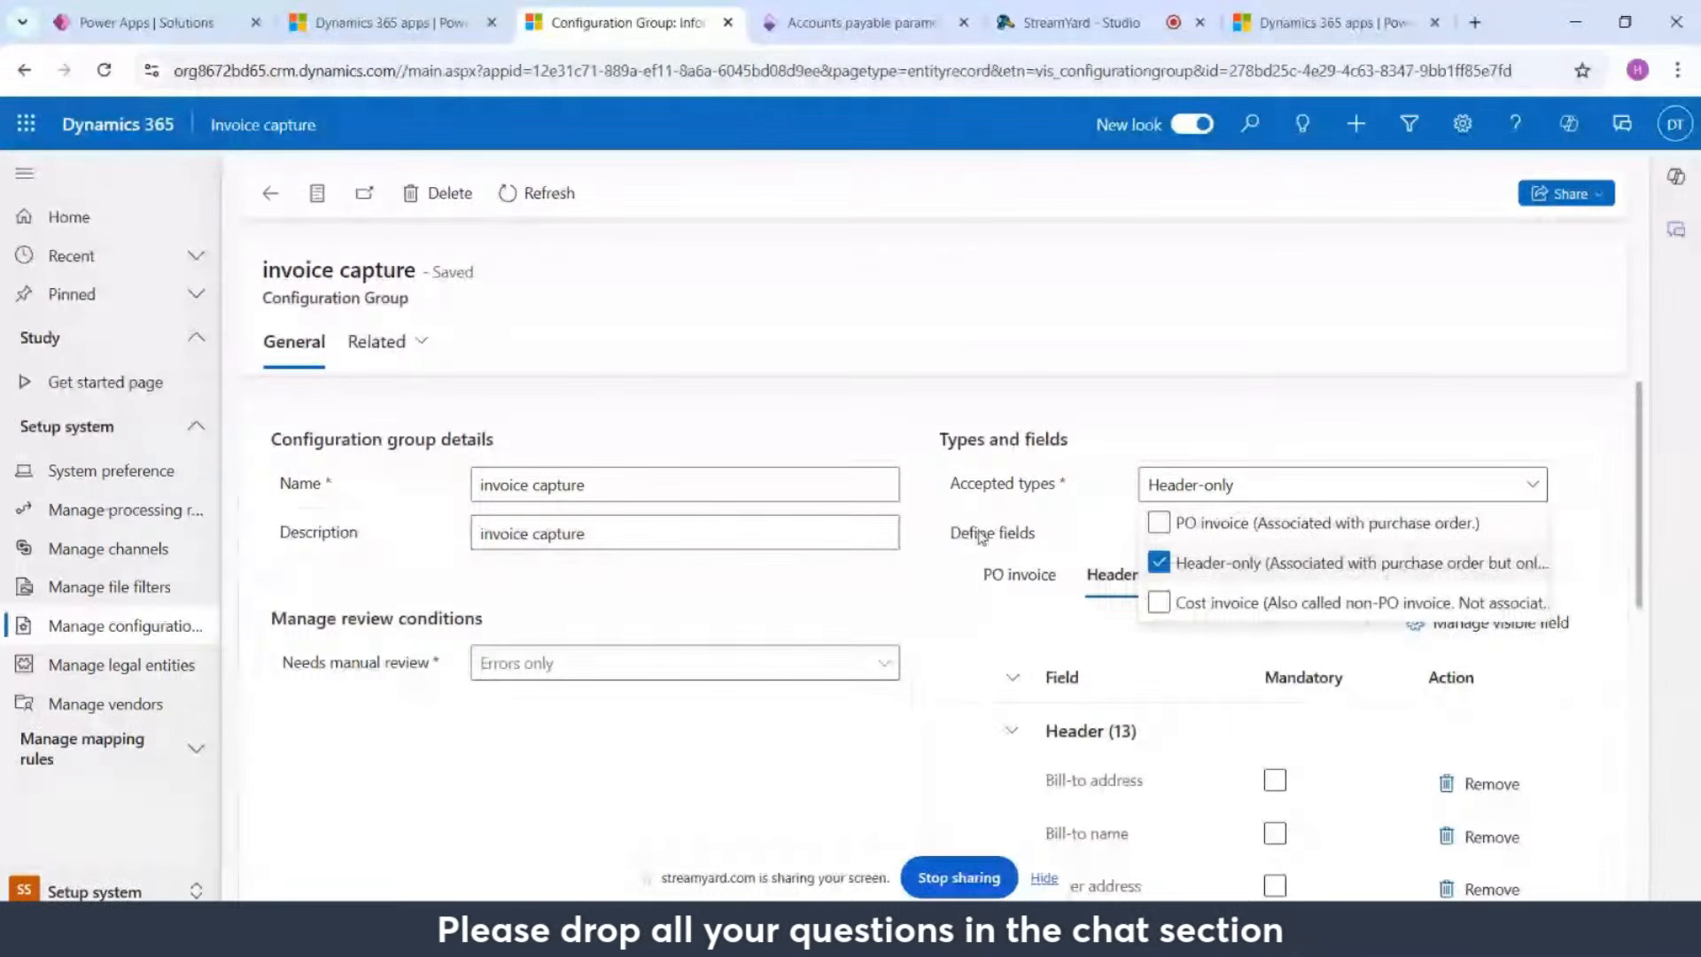
click(917, 587)
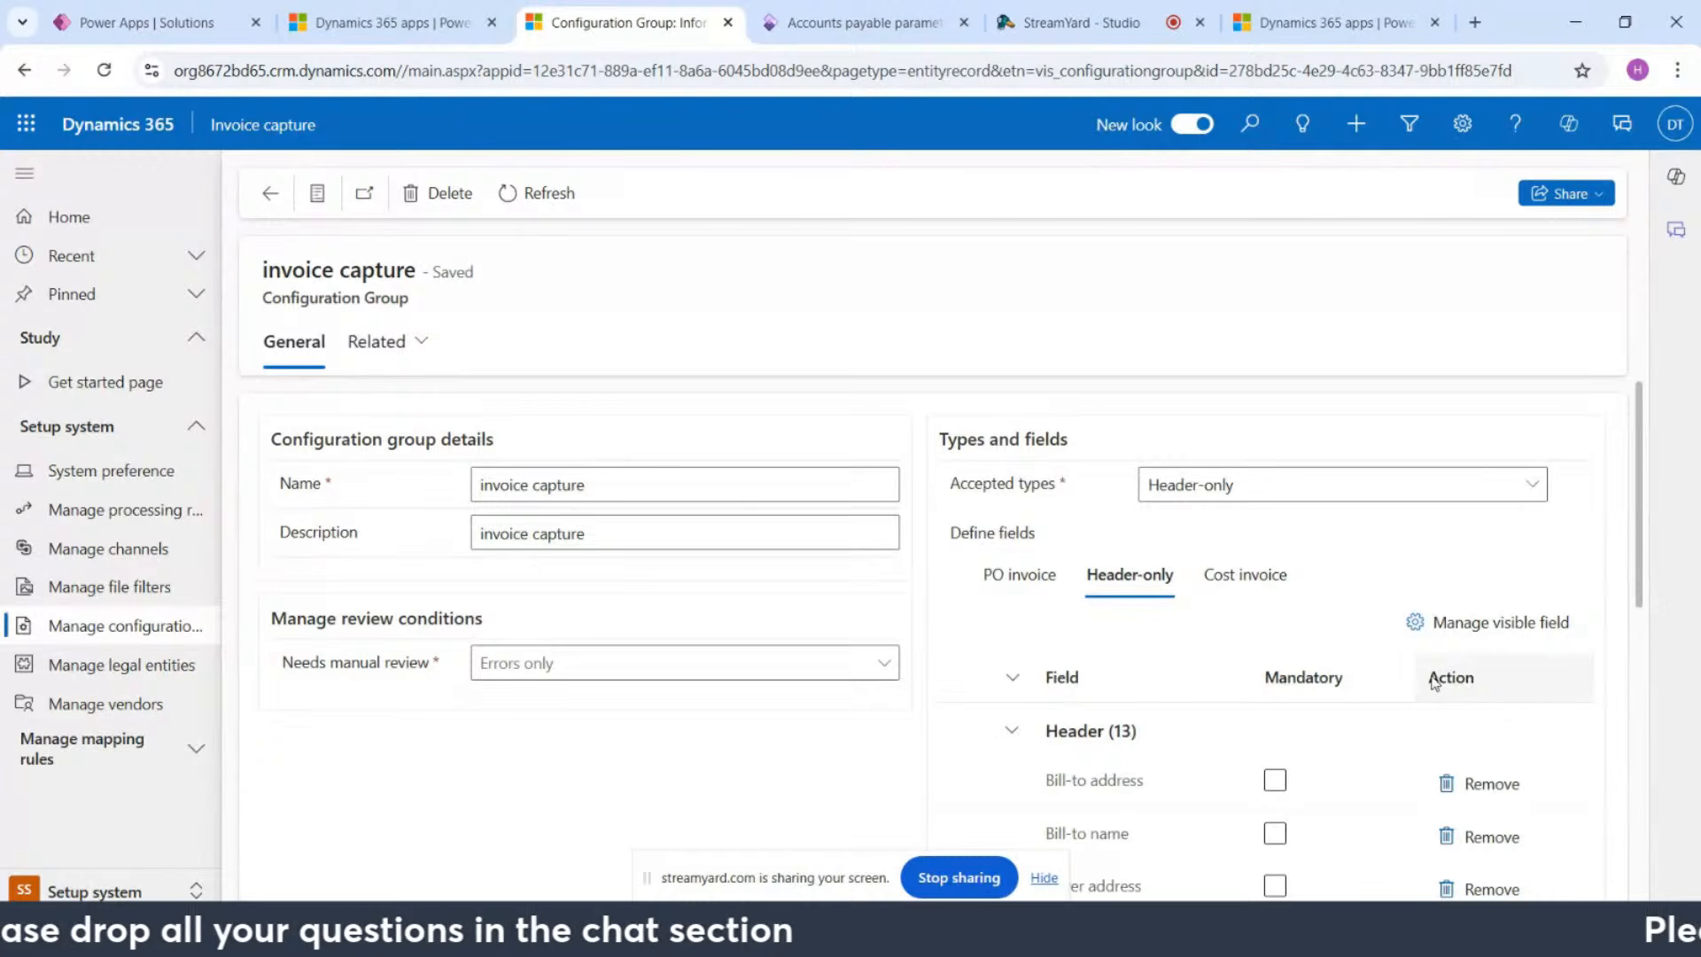
Step: Examine which Header-only fields can be made visible in the invoice capture configuration group, leaving the selection without saving
scroll(1436, 682, down, 6)
scroll(1436, 678, up, 5)
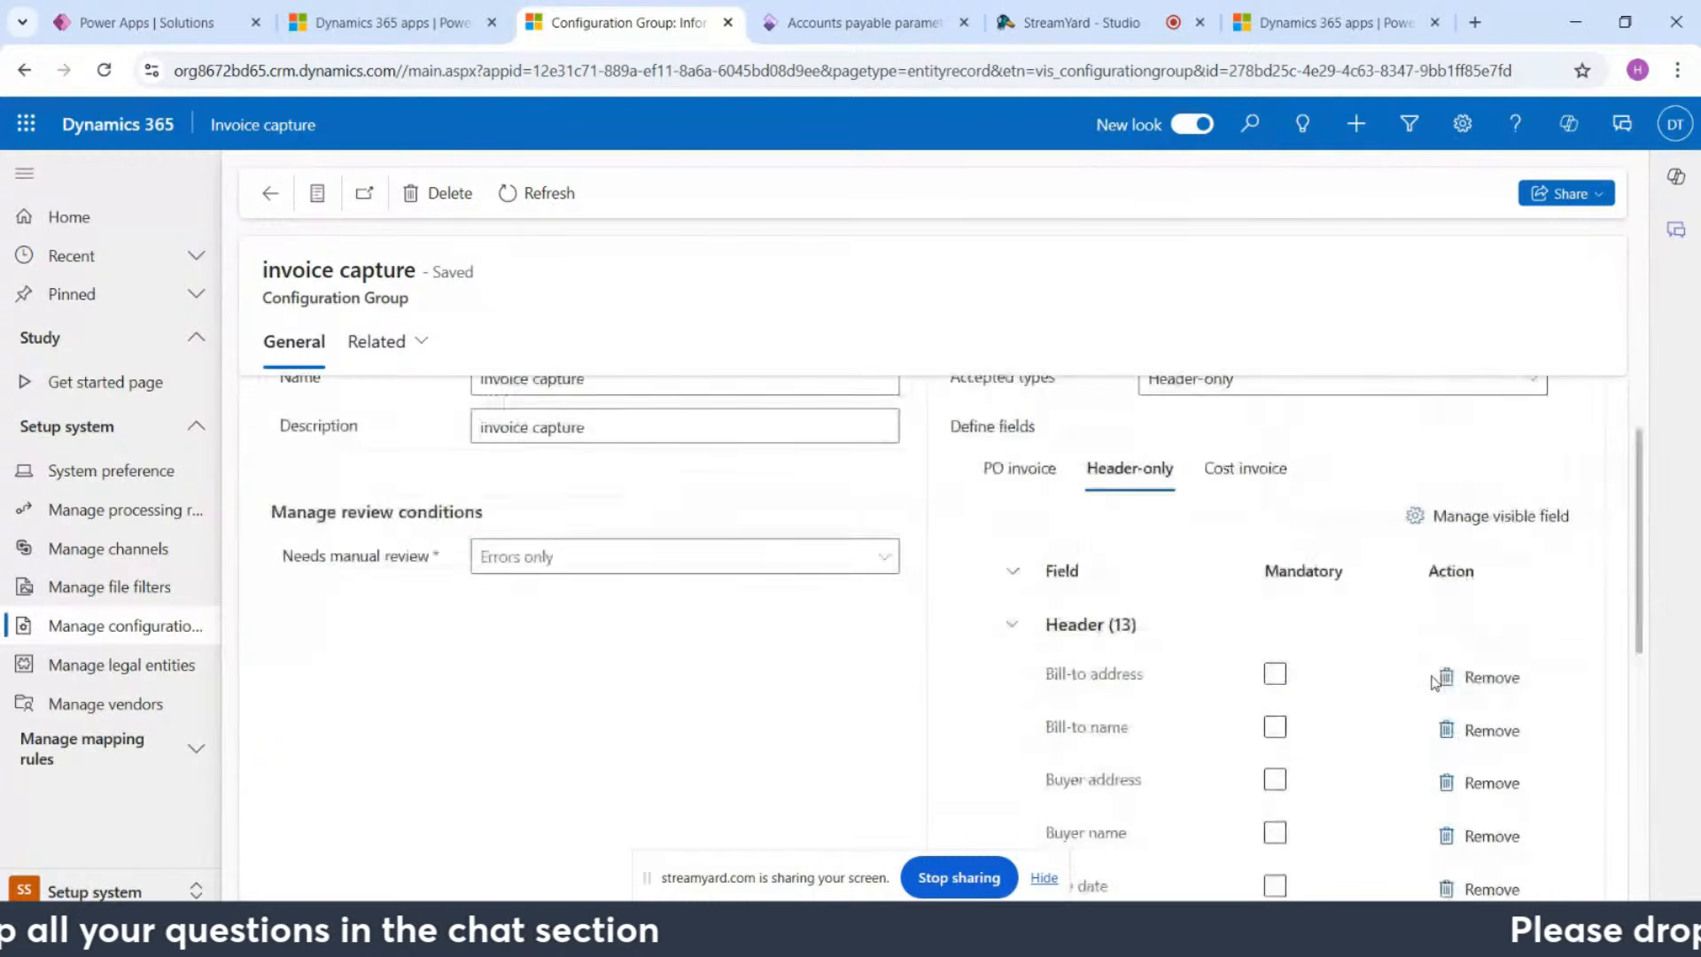
click(1478, 529)
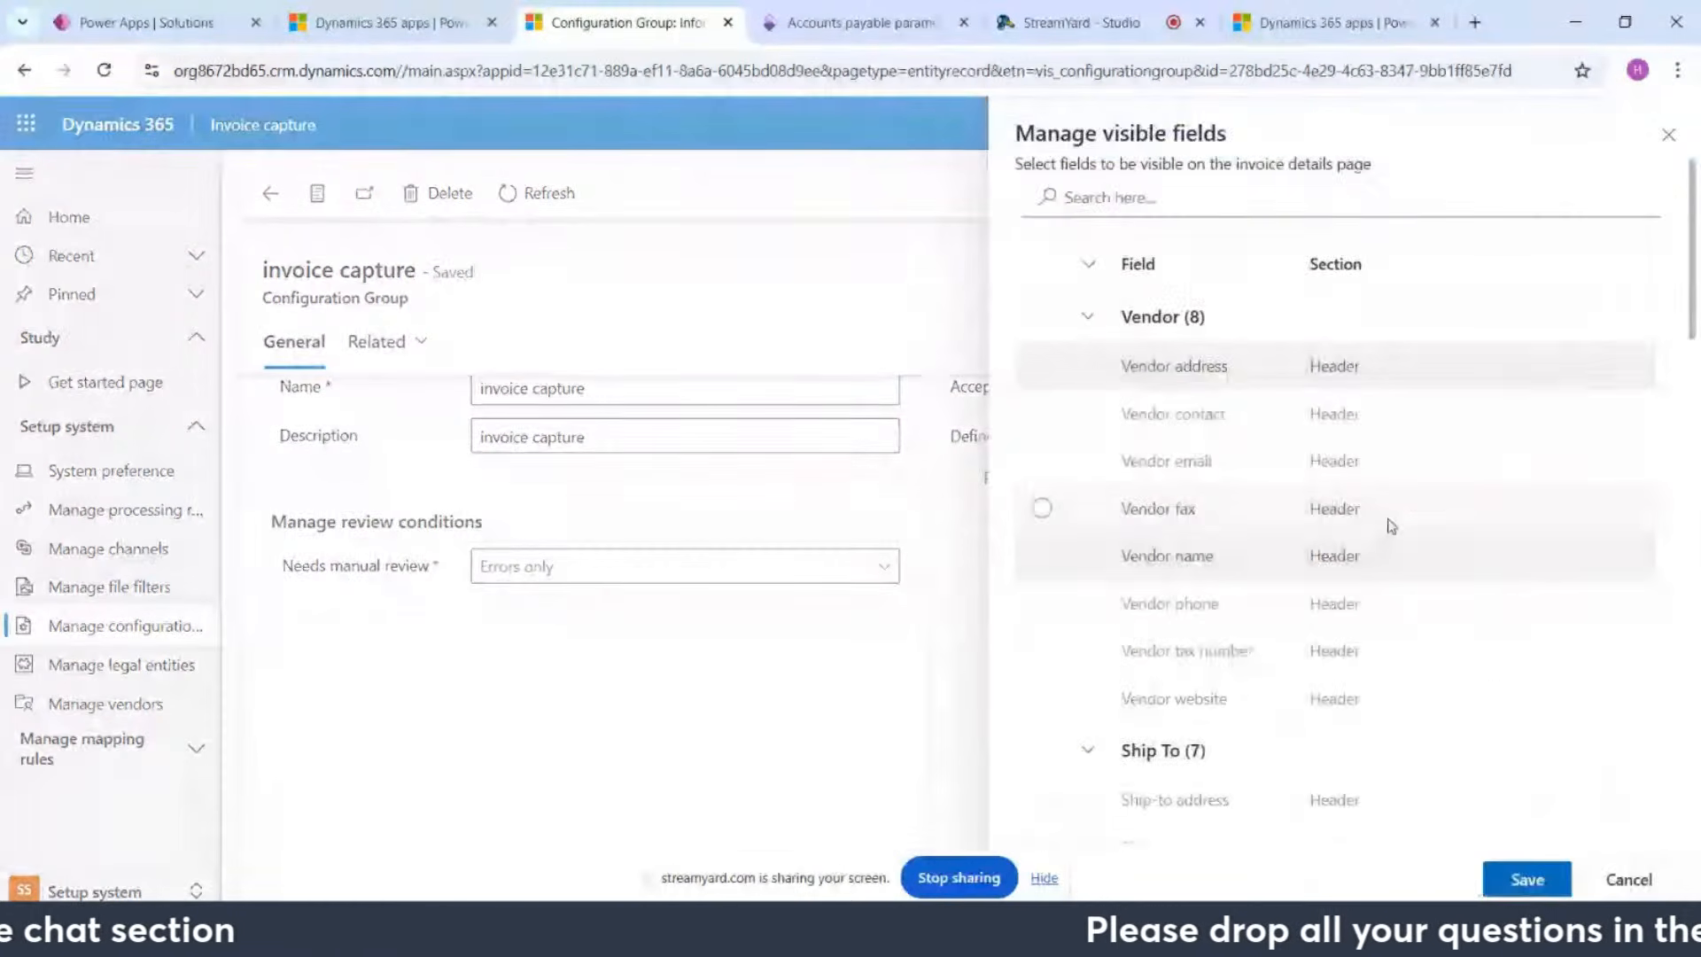
scroll(1262, 497, down, 3)
scroll(1260, 492, down, 15)
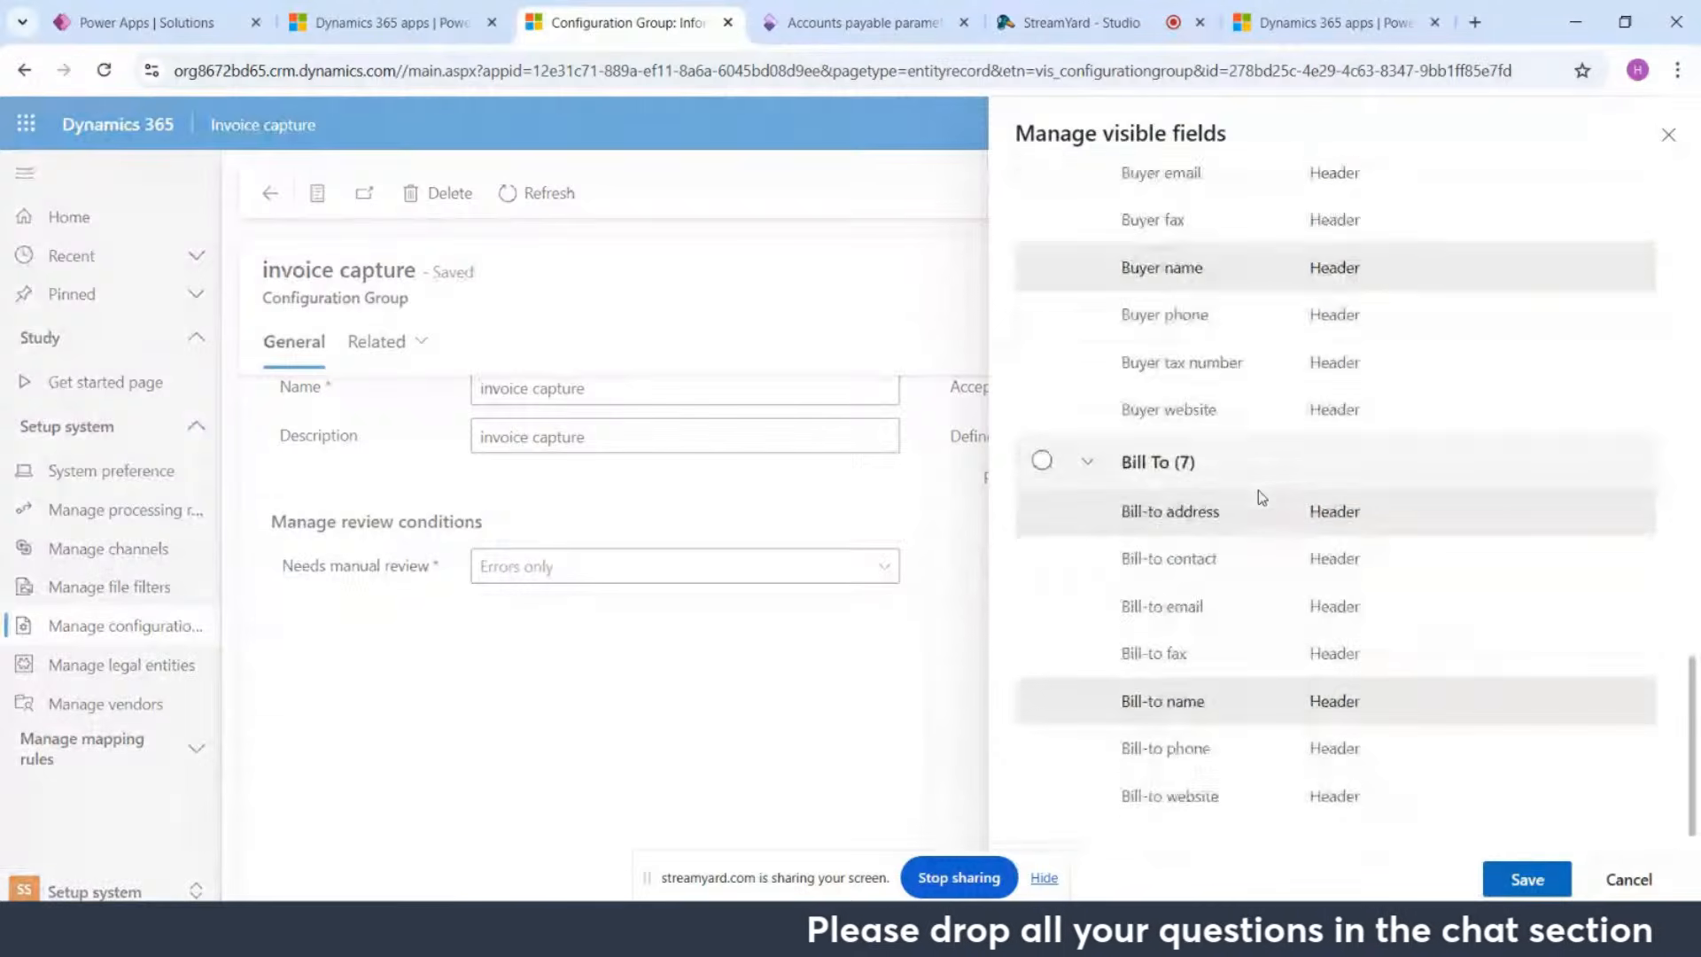
scroll(1291, 327, up, 12)
scroll(1210, 807, down, 10)
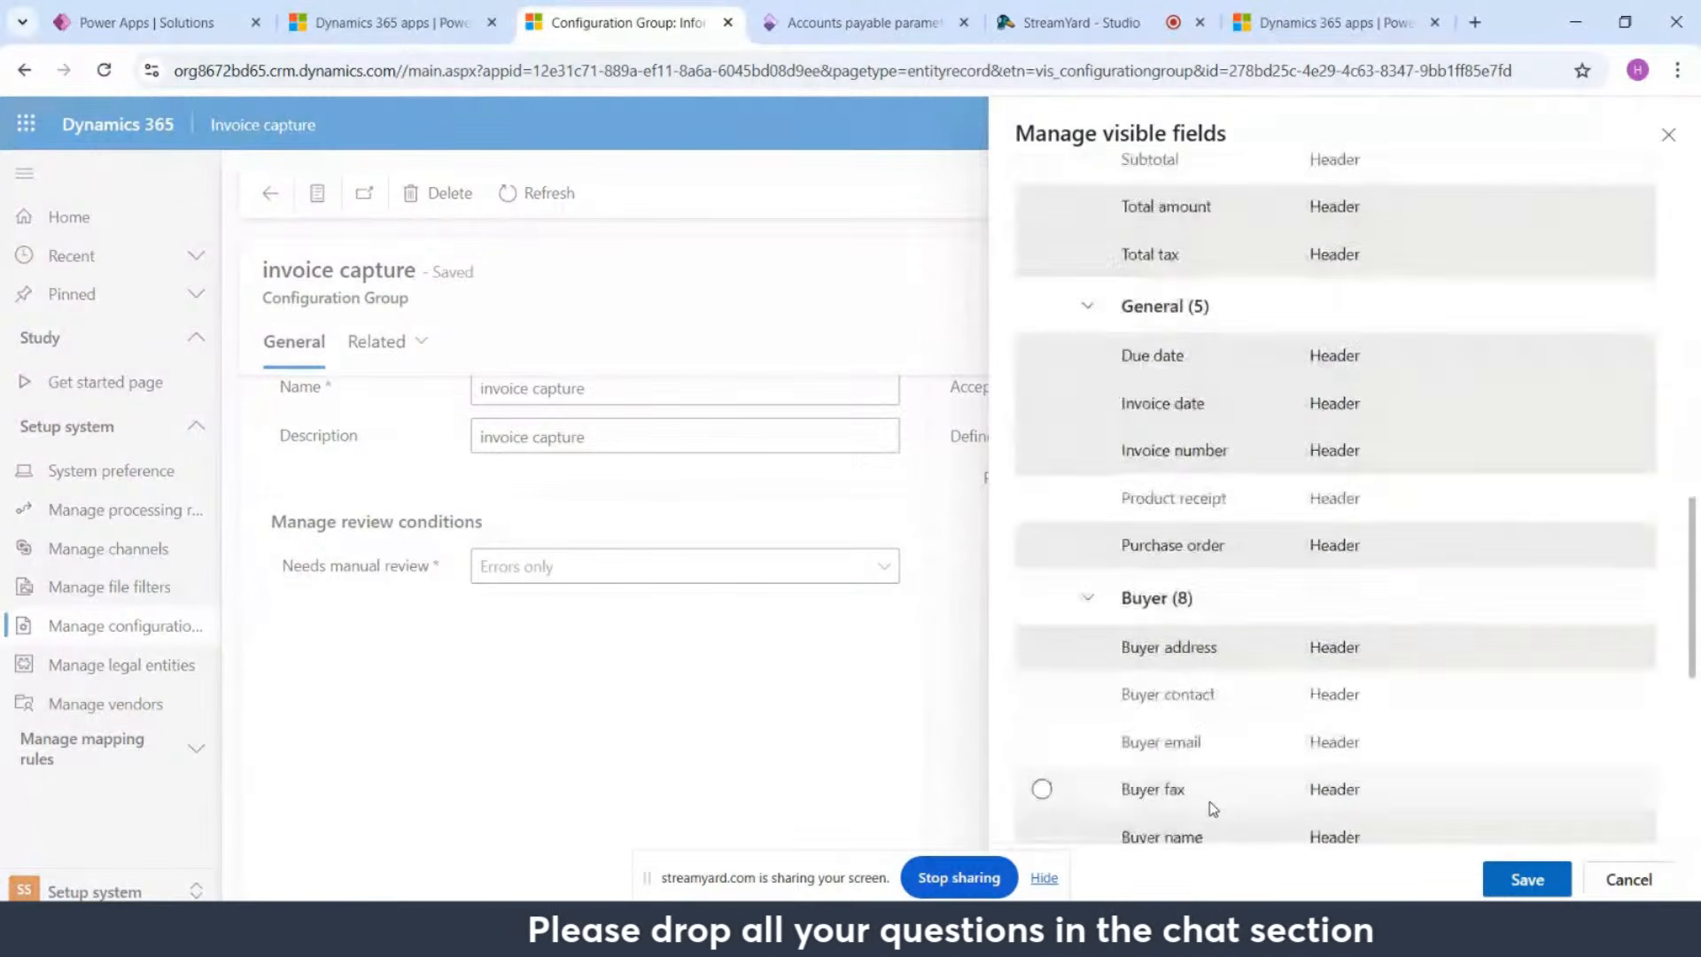
scroll(1253, 508, up, 10)
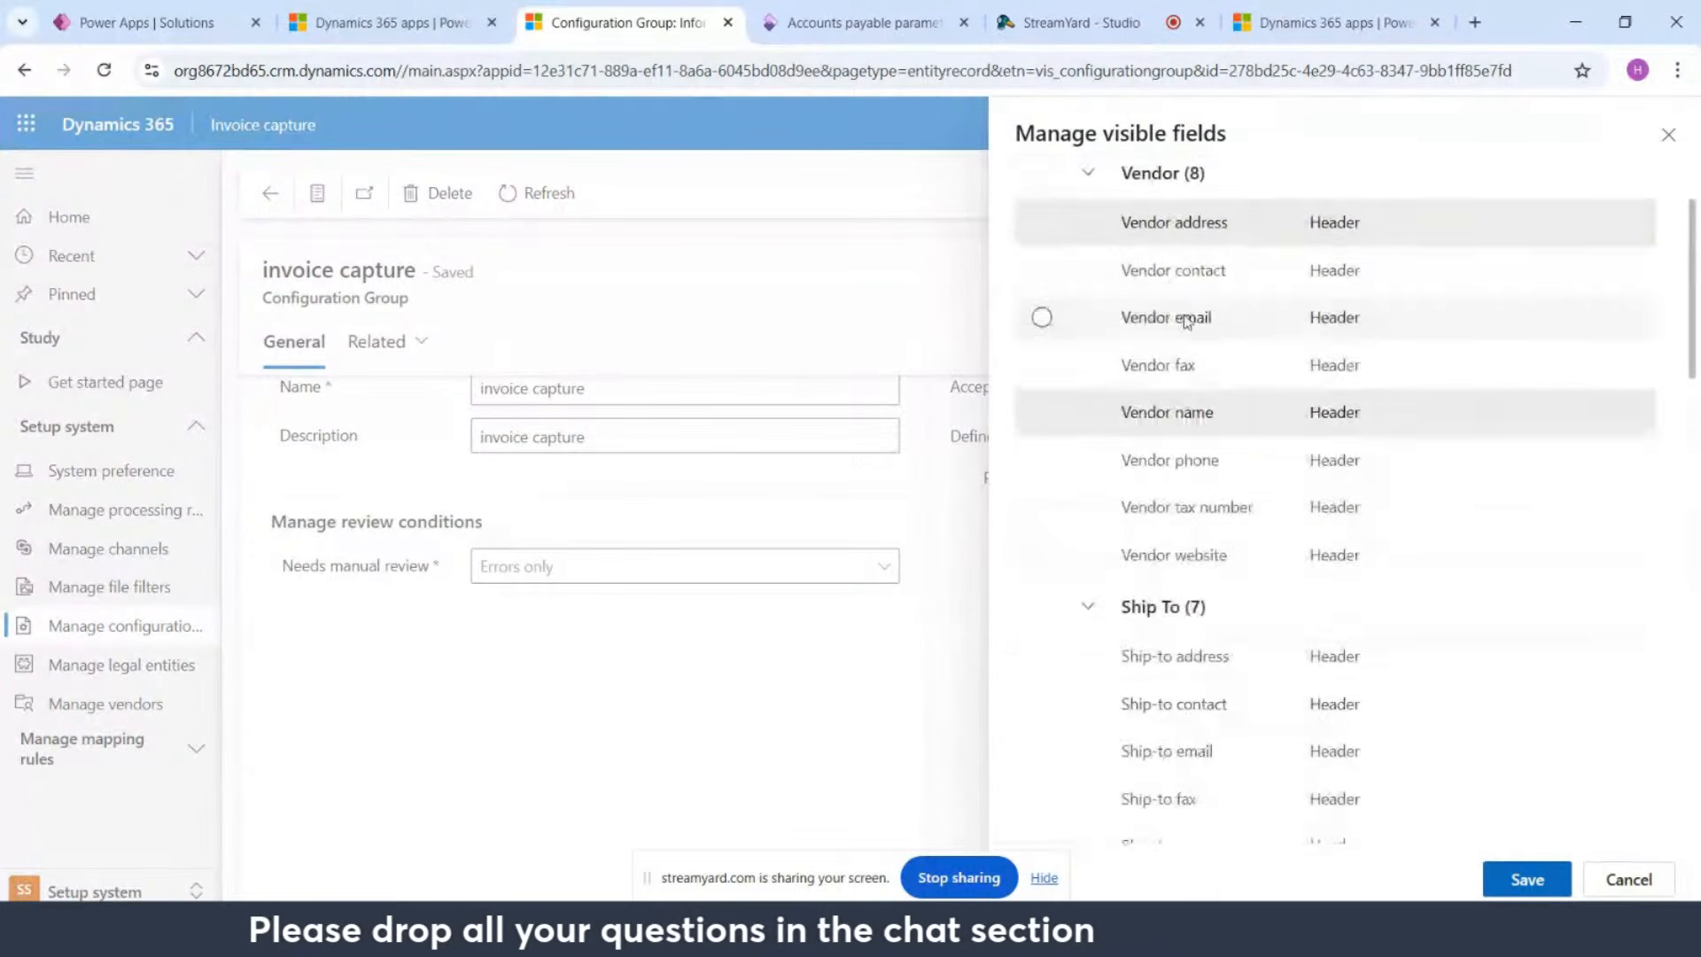
scroll(1175, 695, down, 8)
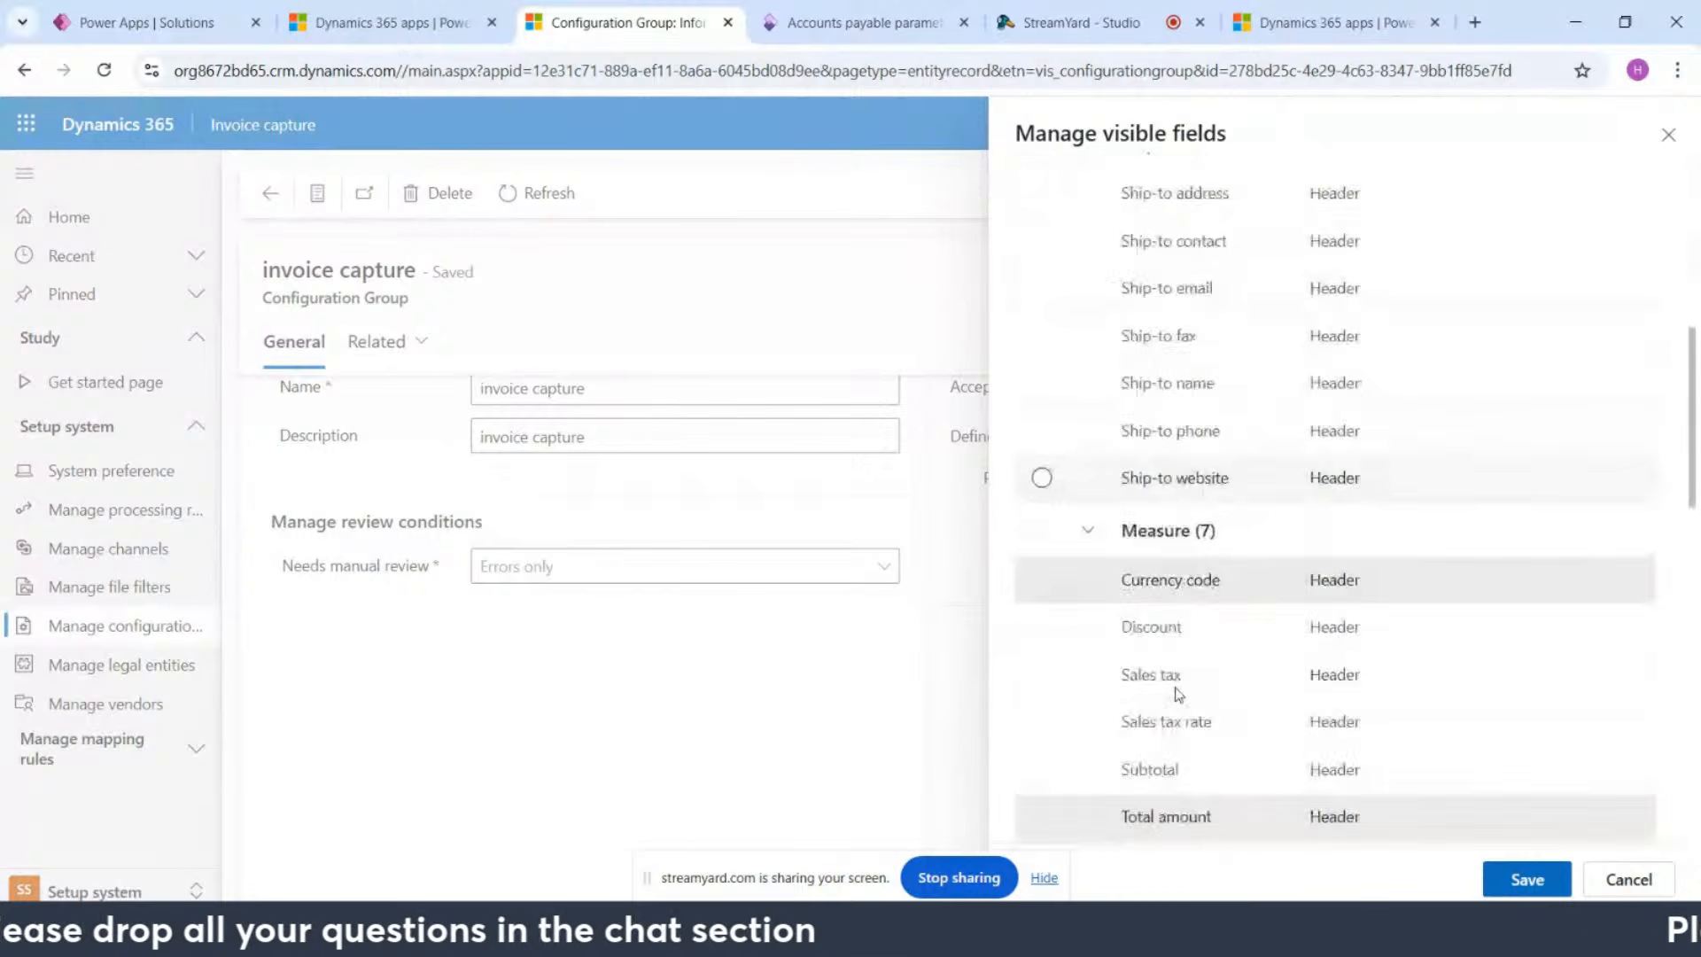
scroll(1177, 693, down, 5)
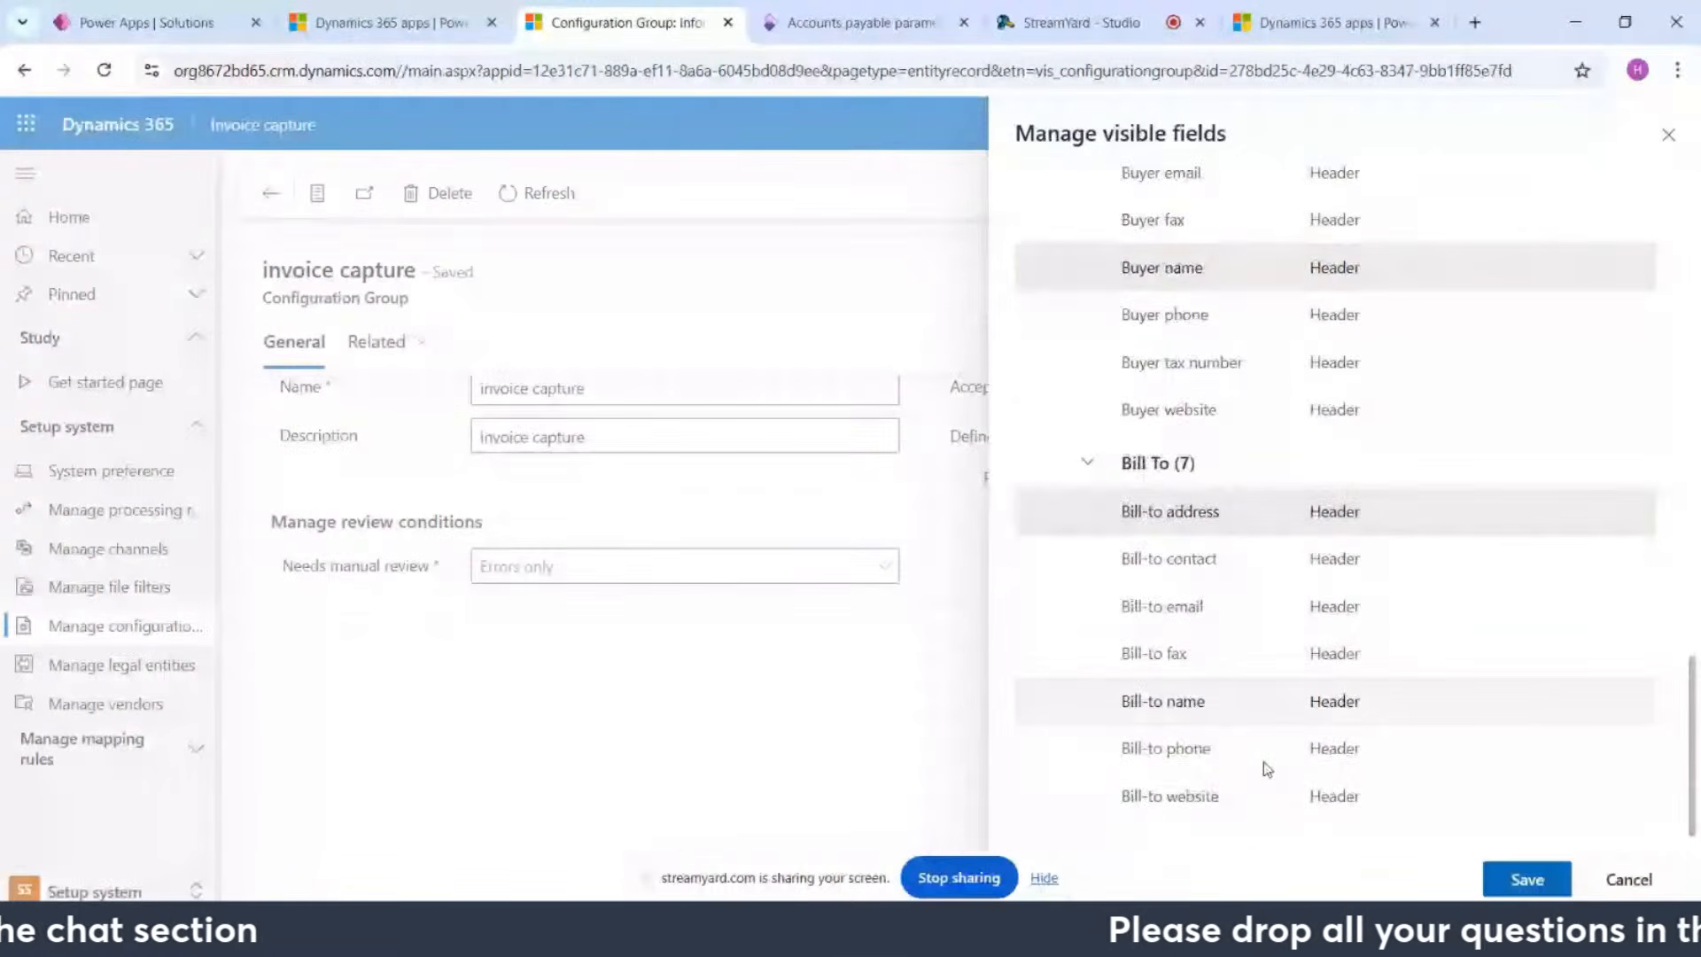
scroll(1267, 769, up, 2)
scroll(1267, 769, down, 10)
scroll(1267, 769, up, 2)
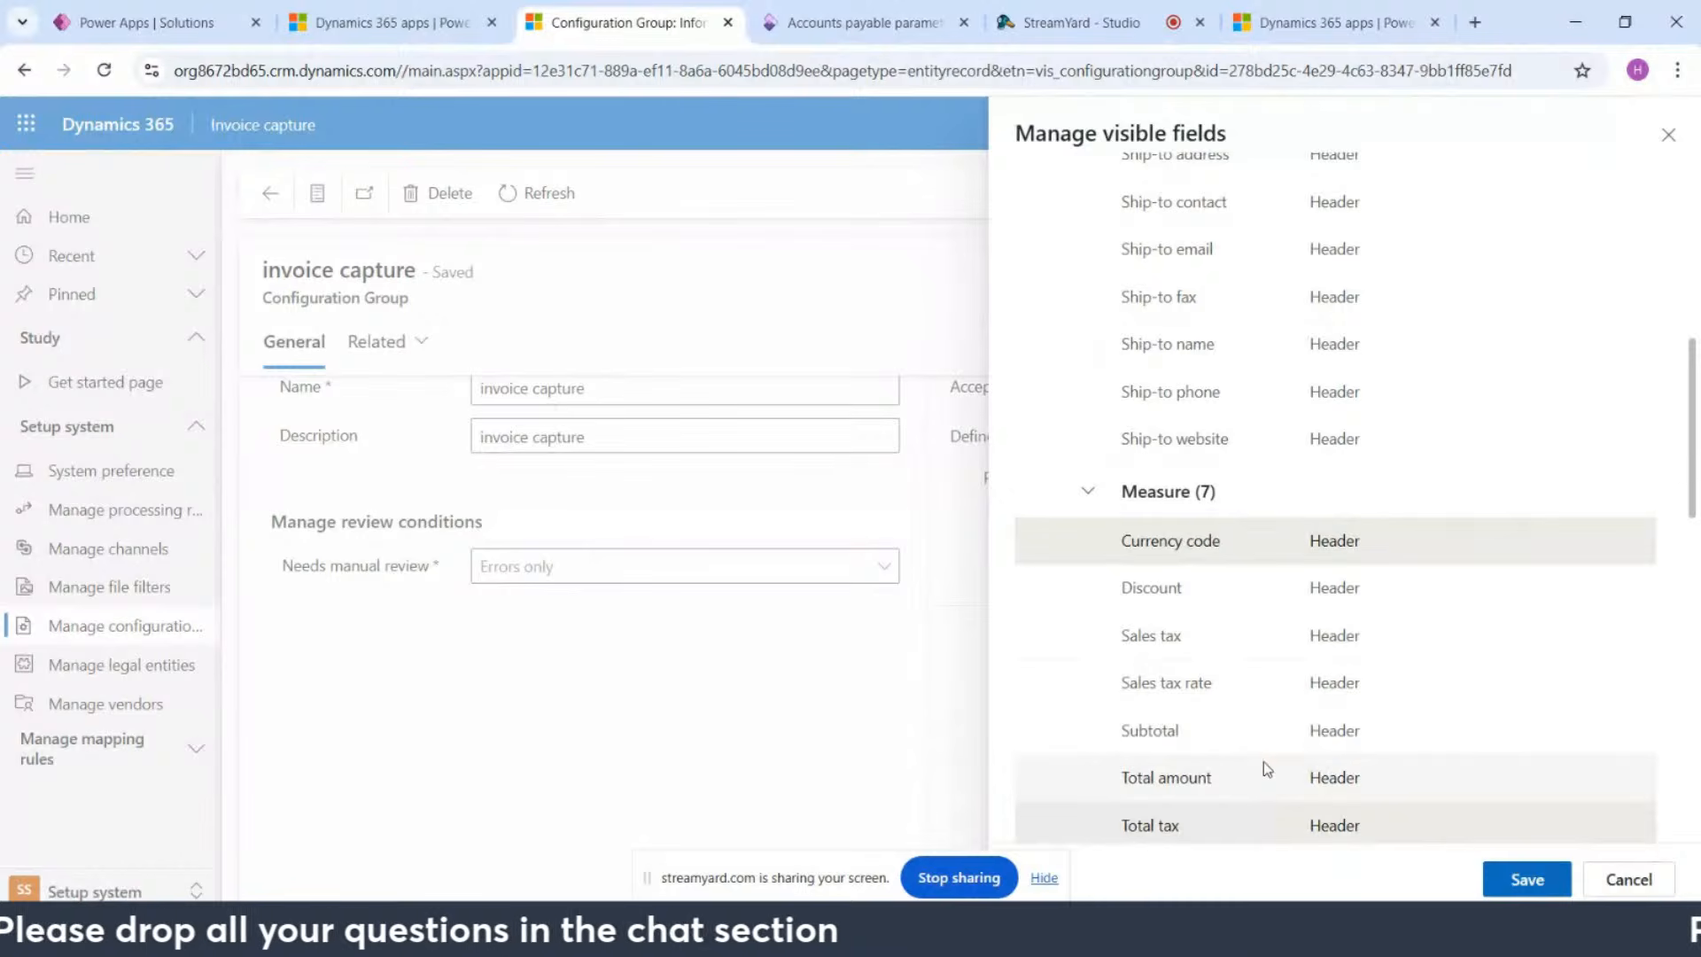
scroll(1263, 762, down, 6)
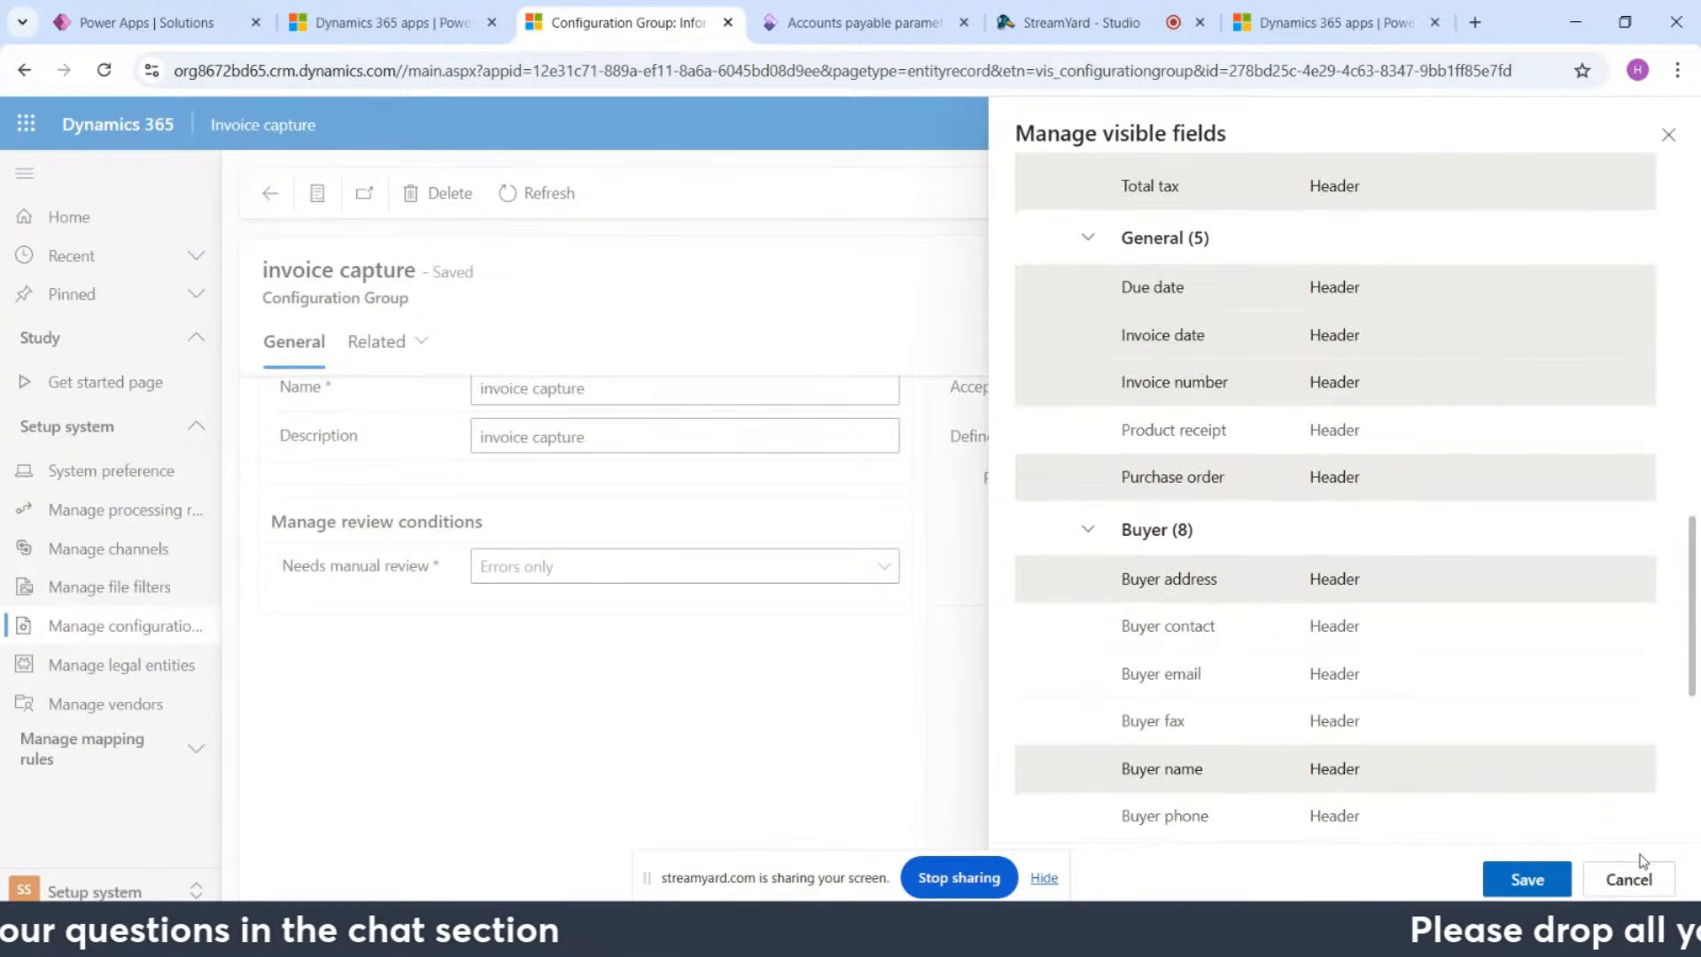
click(1645, 877)
scroll(1432, 676, down, 5)
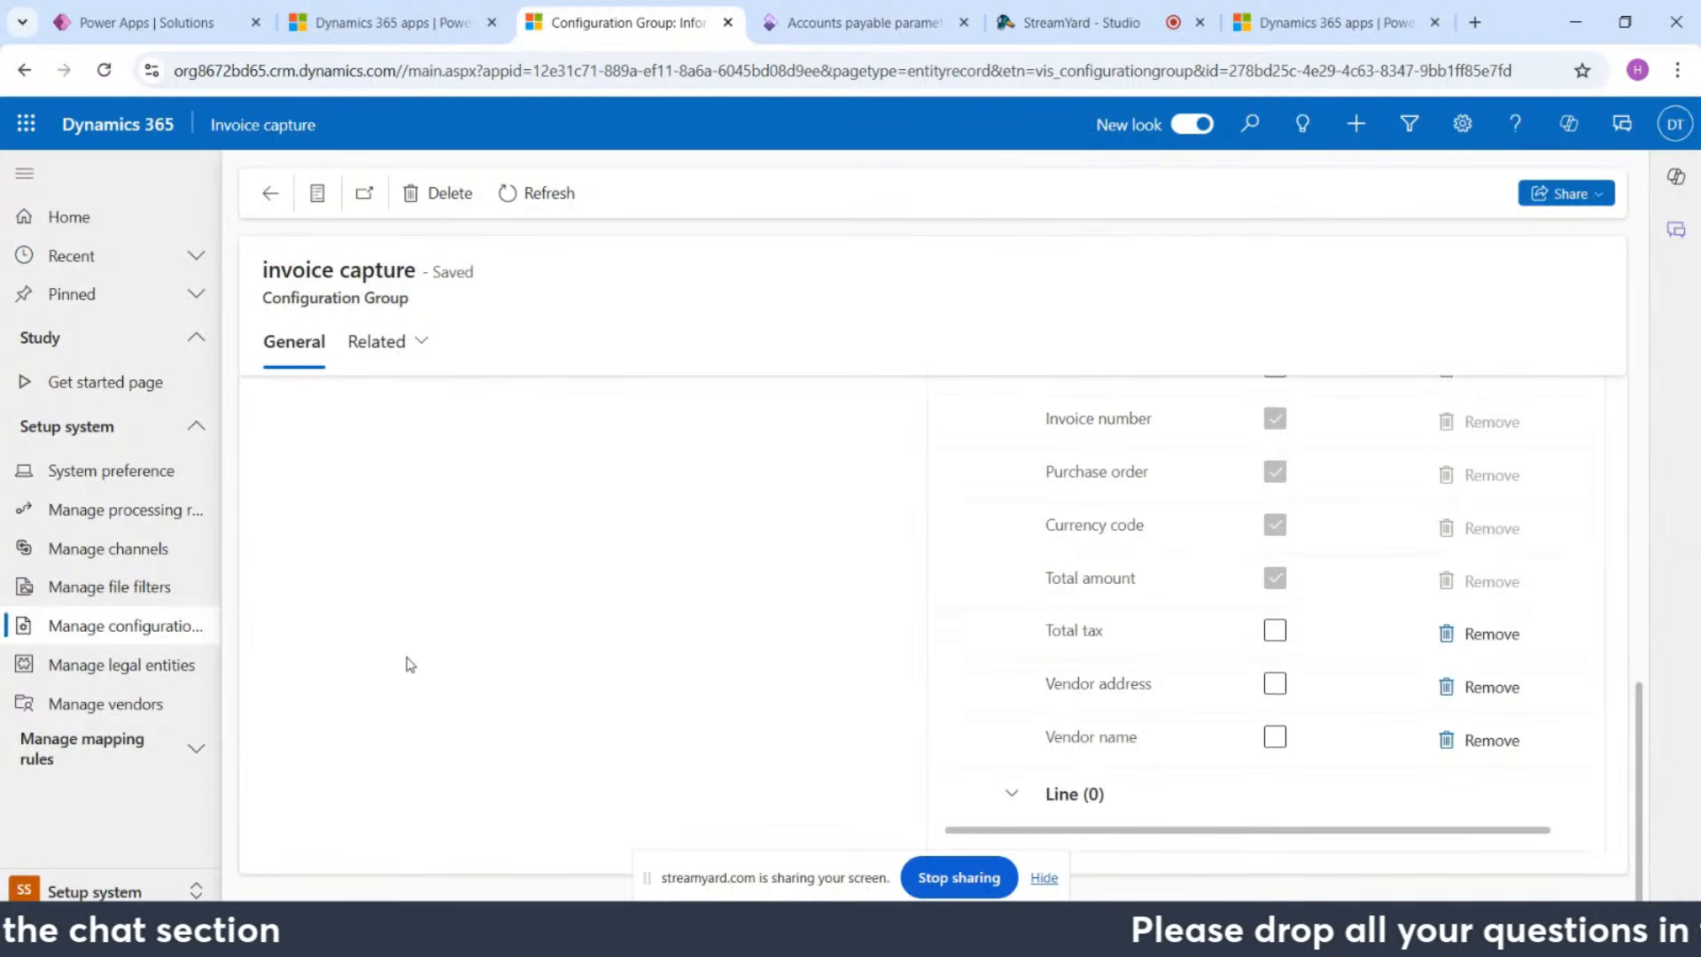
Step: Review the managed legal entities, the active vendors and the mapping rules for legal entities
click(122, 676)
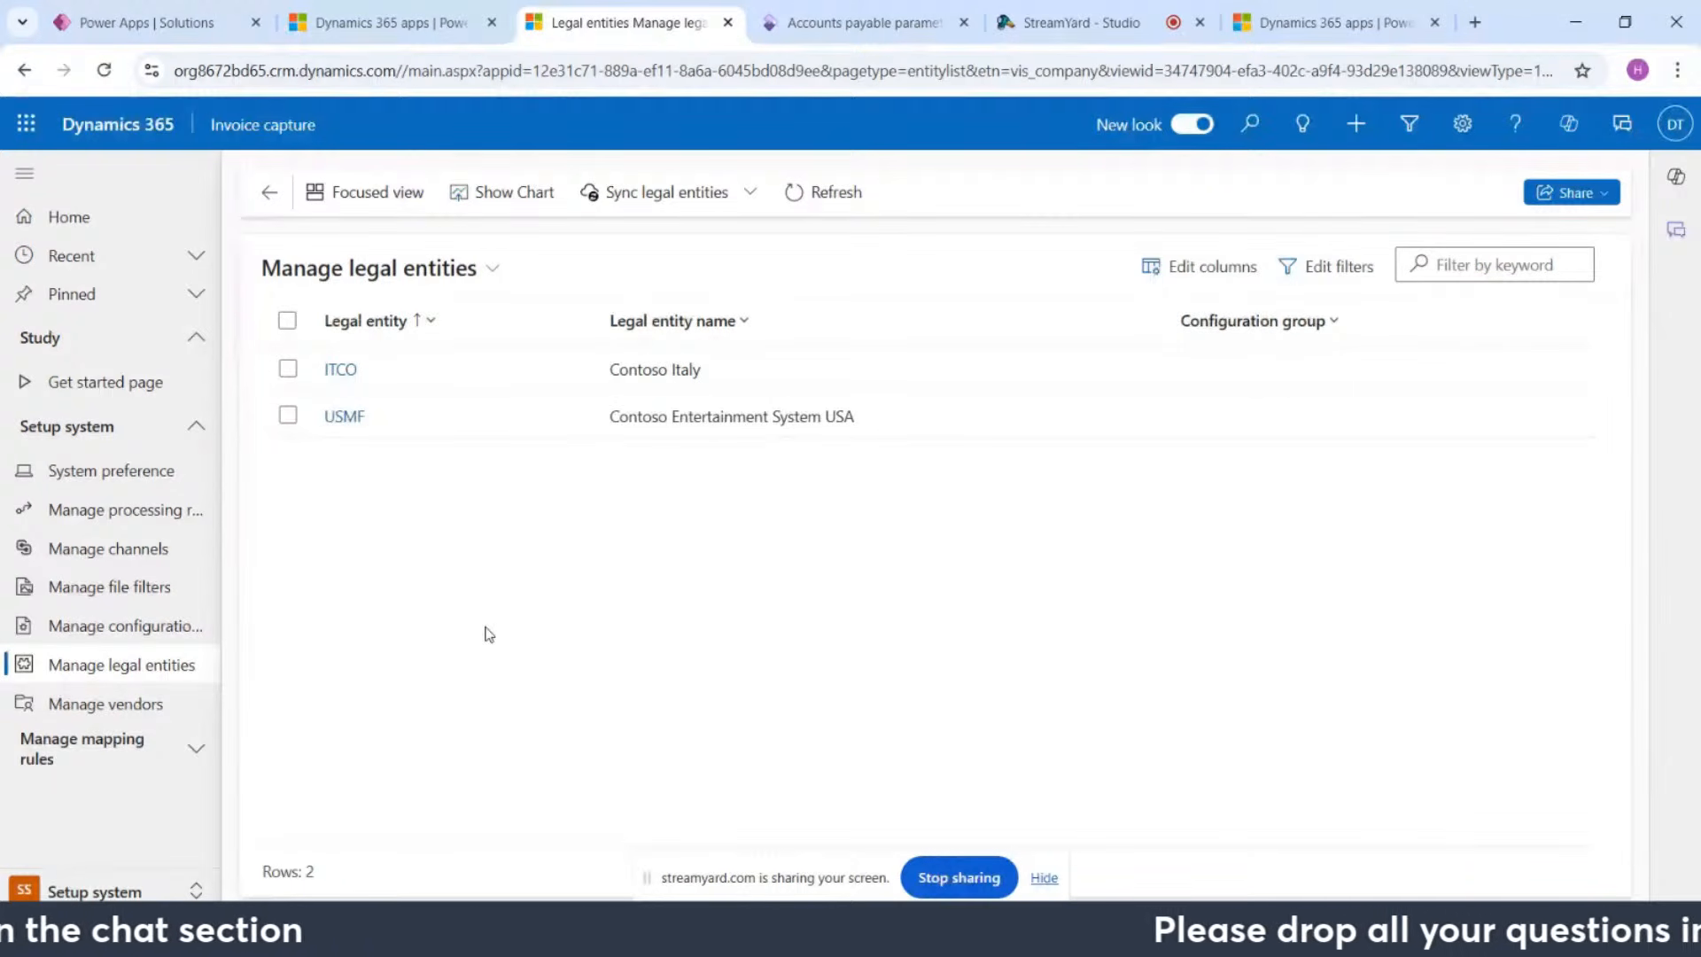
click(136, 718)
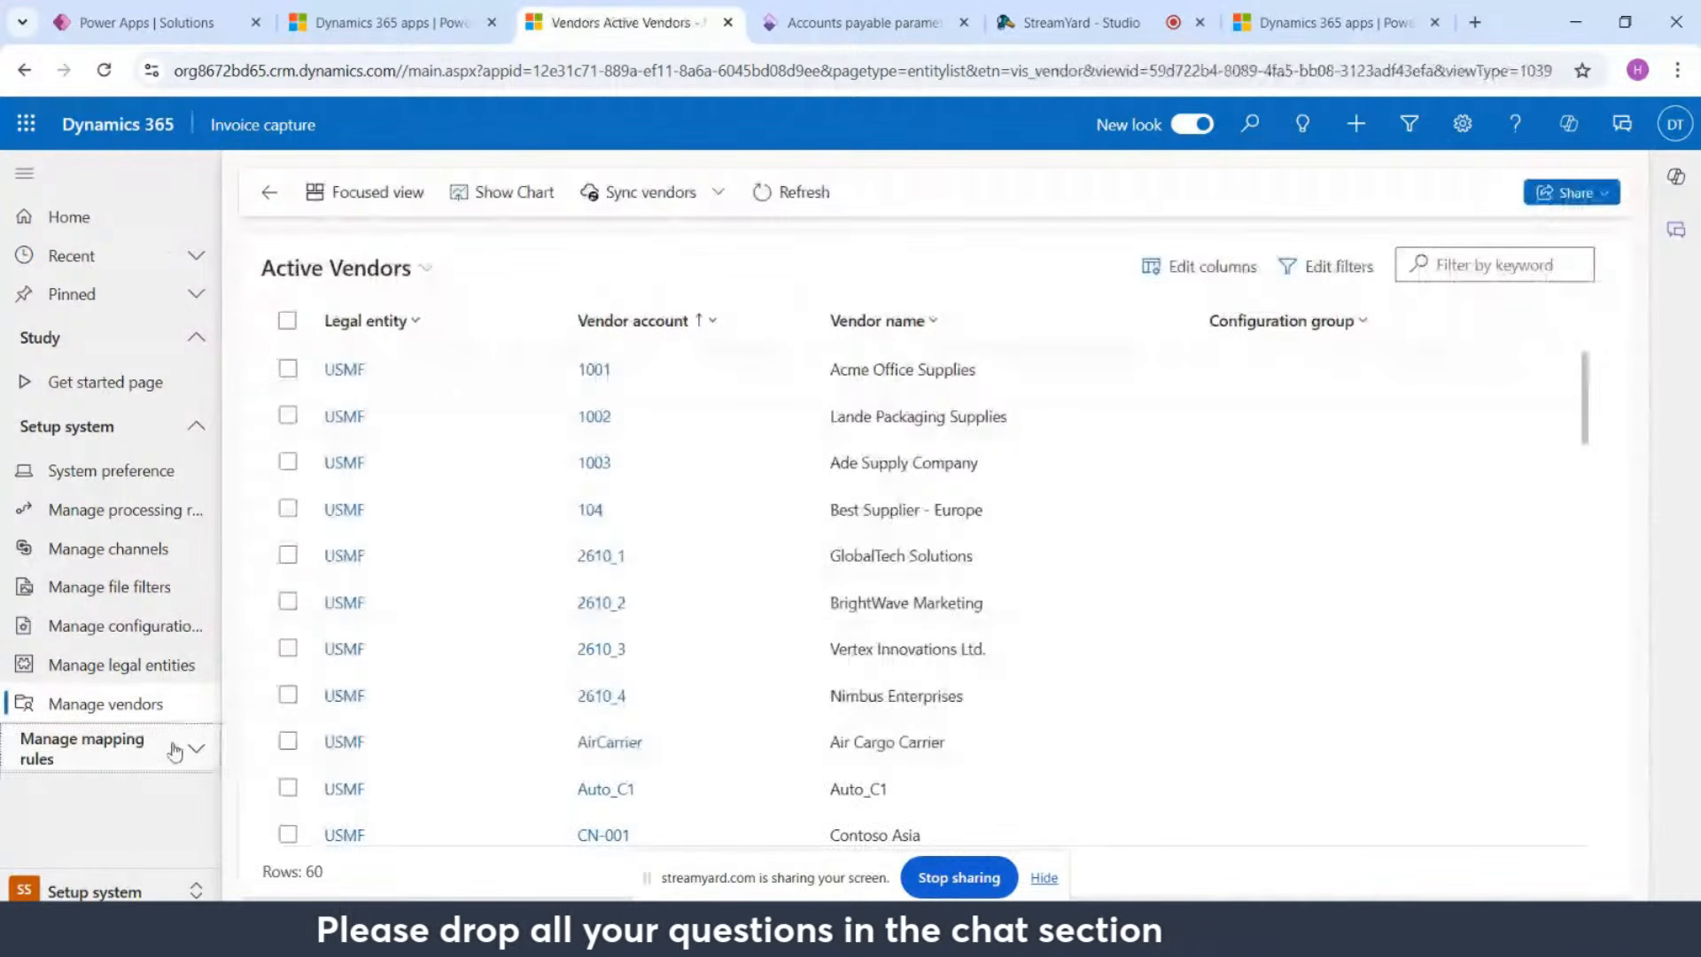
click(174, 752)
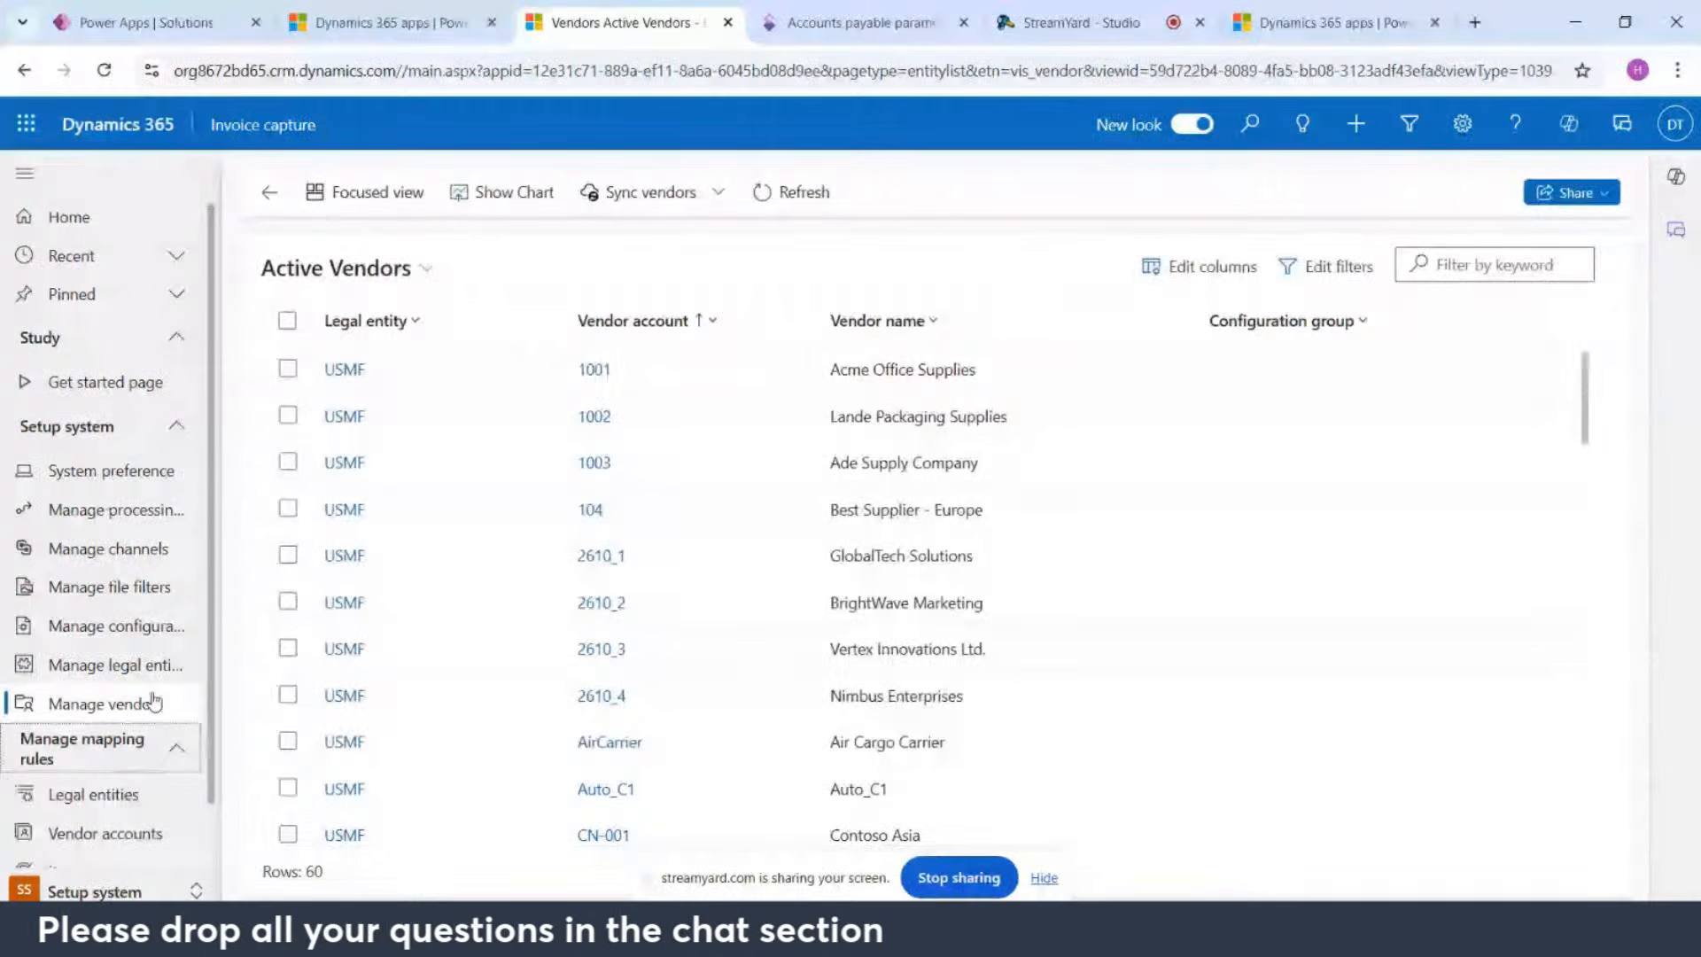
scroll(198, 636, down, 1)
click(151, 730)
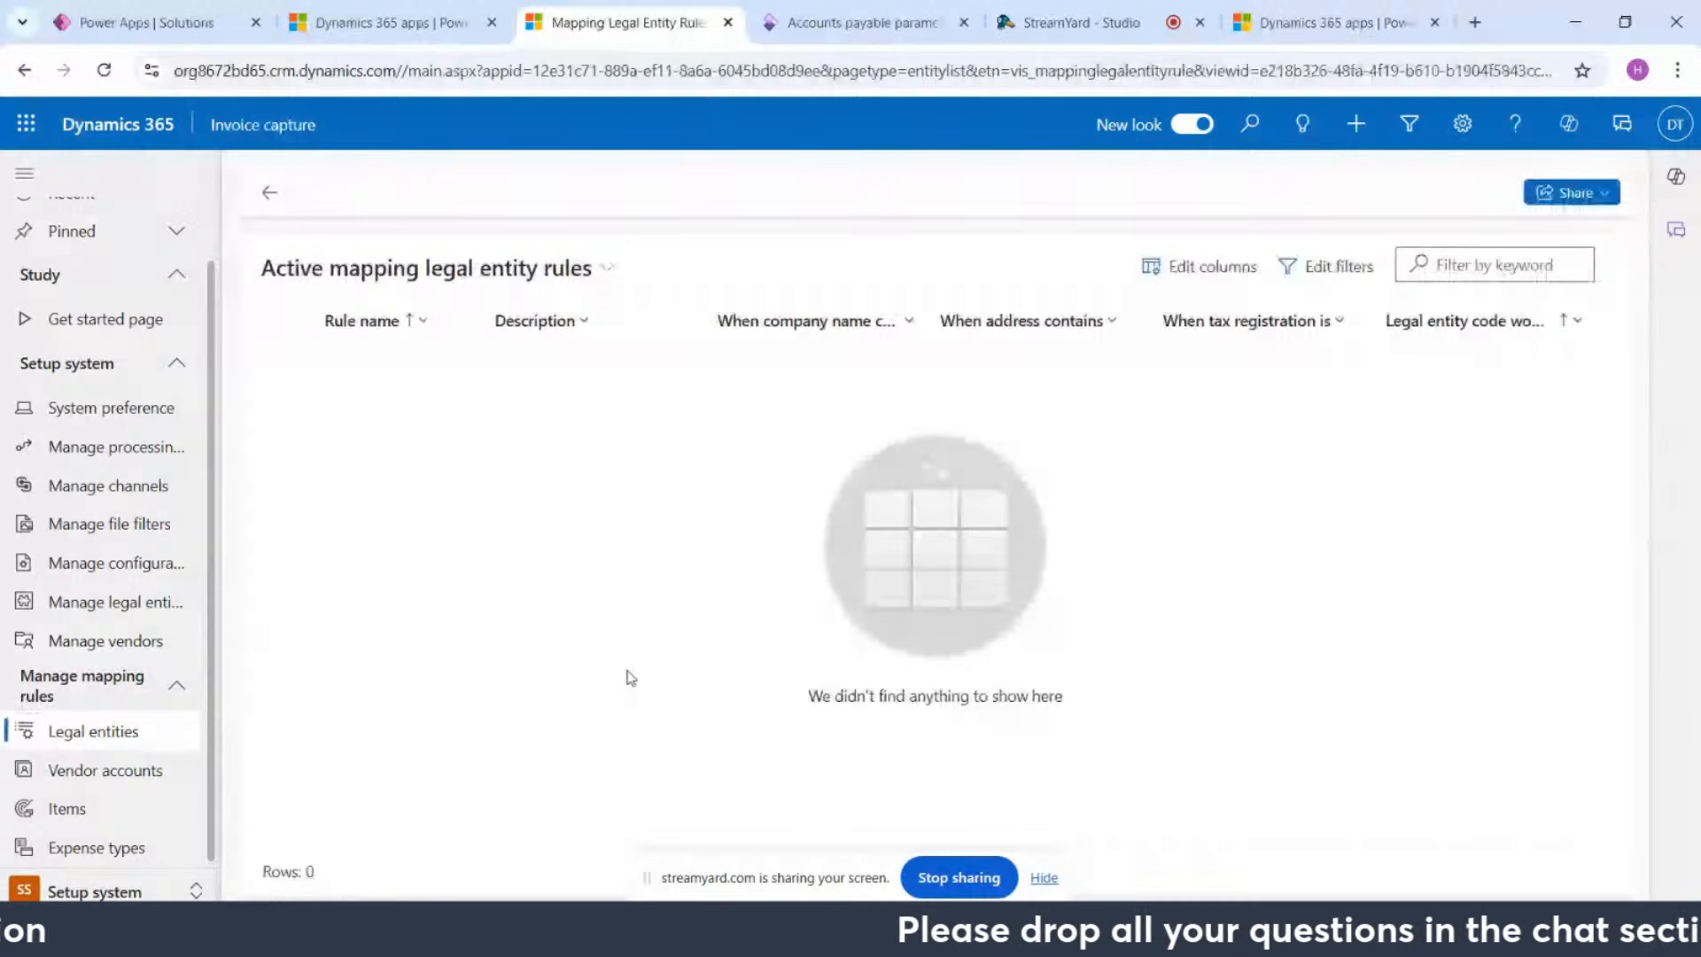
Step: Review the vendor account mapping rules, the fields of a new vendor rule and the item mapping rules
click(177, 768)
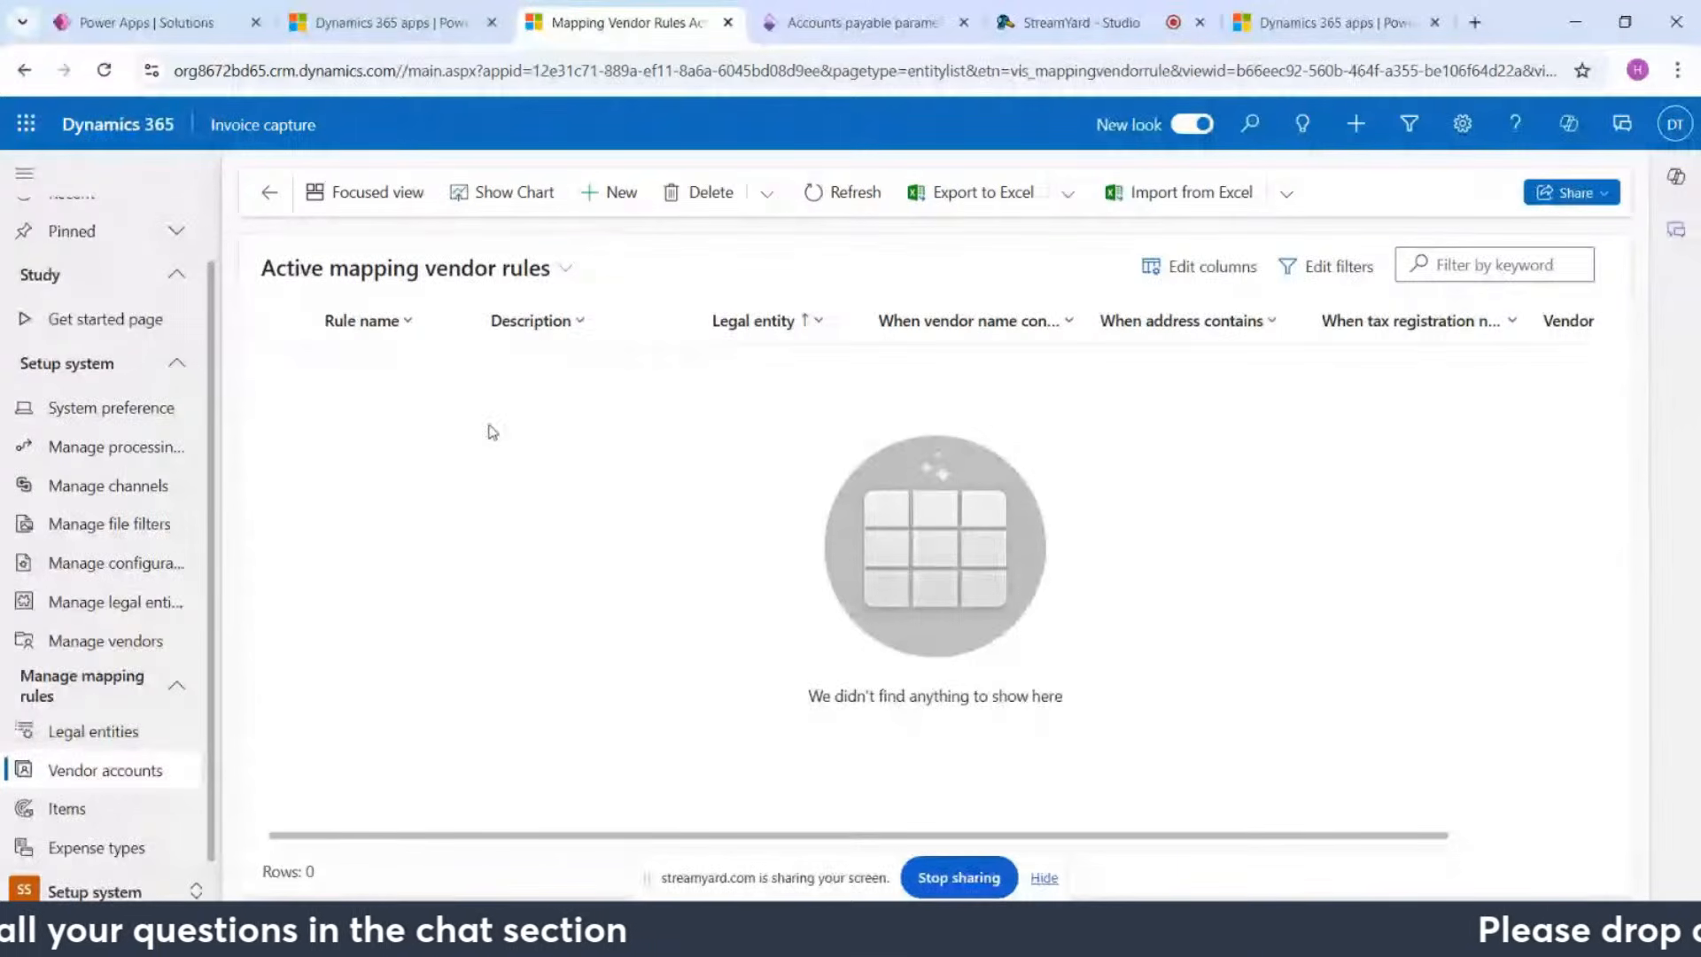
click(607, 211)
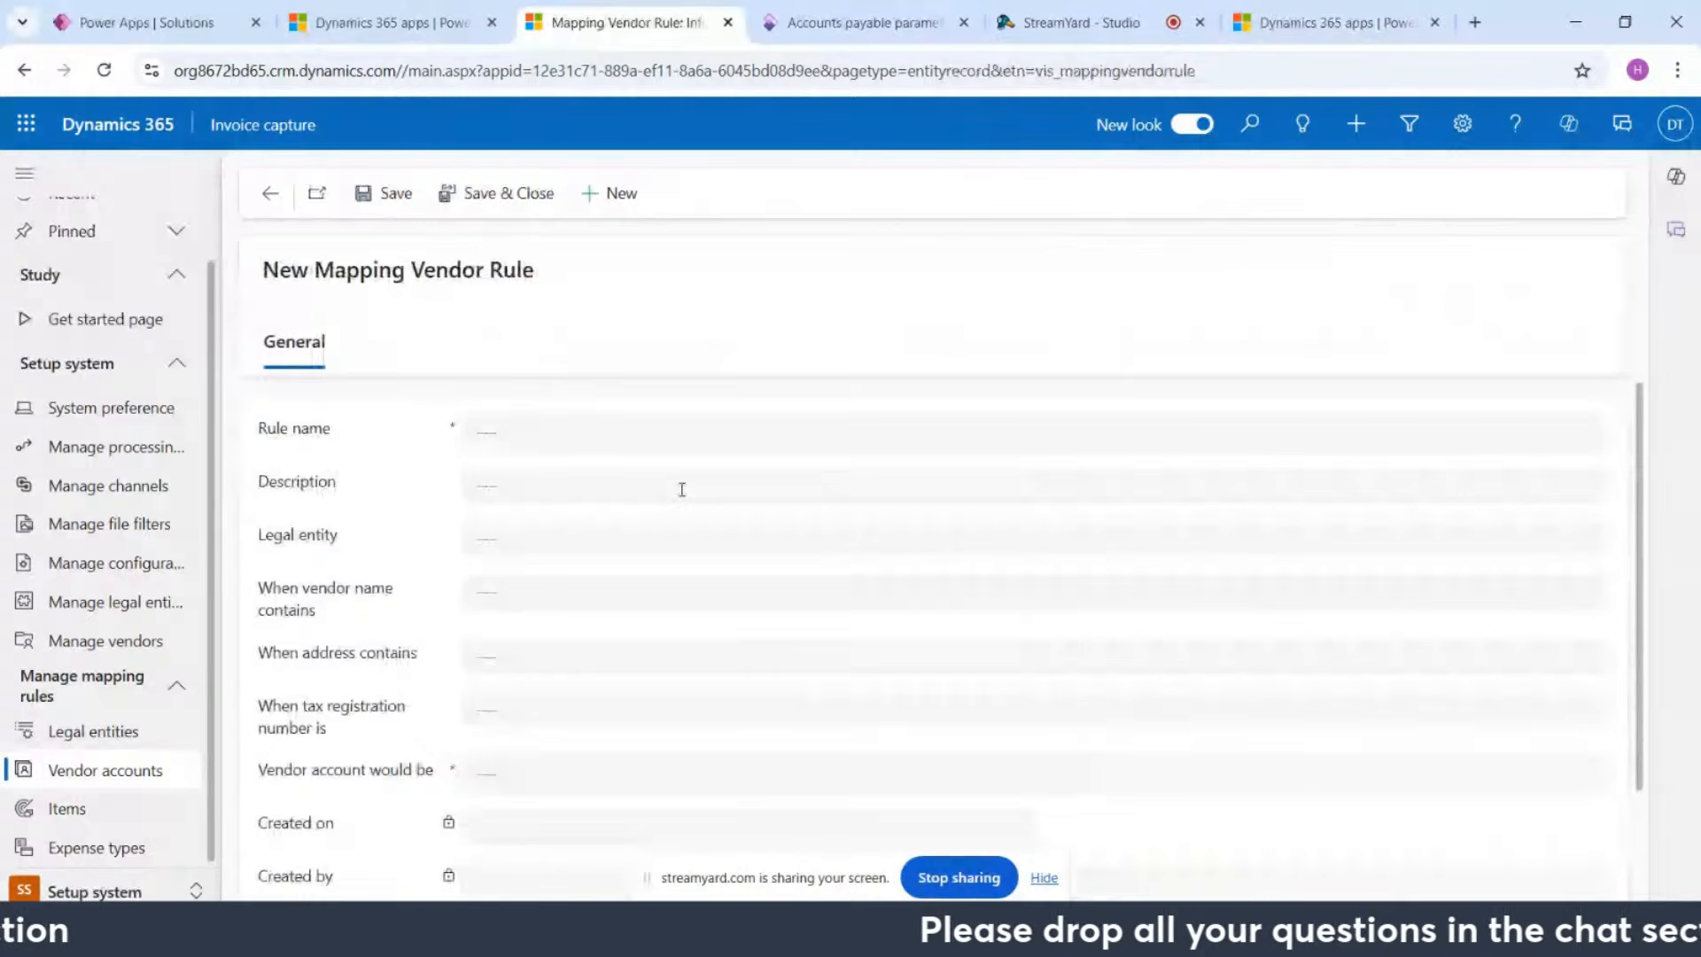
scroll(604, 641, down, 1)
scroll(578, 494, up, 1)
click(588, 530)
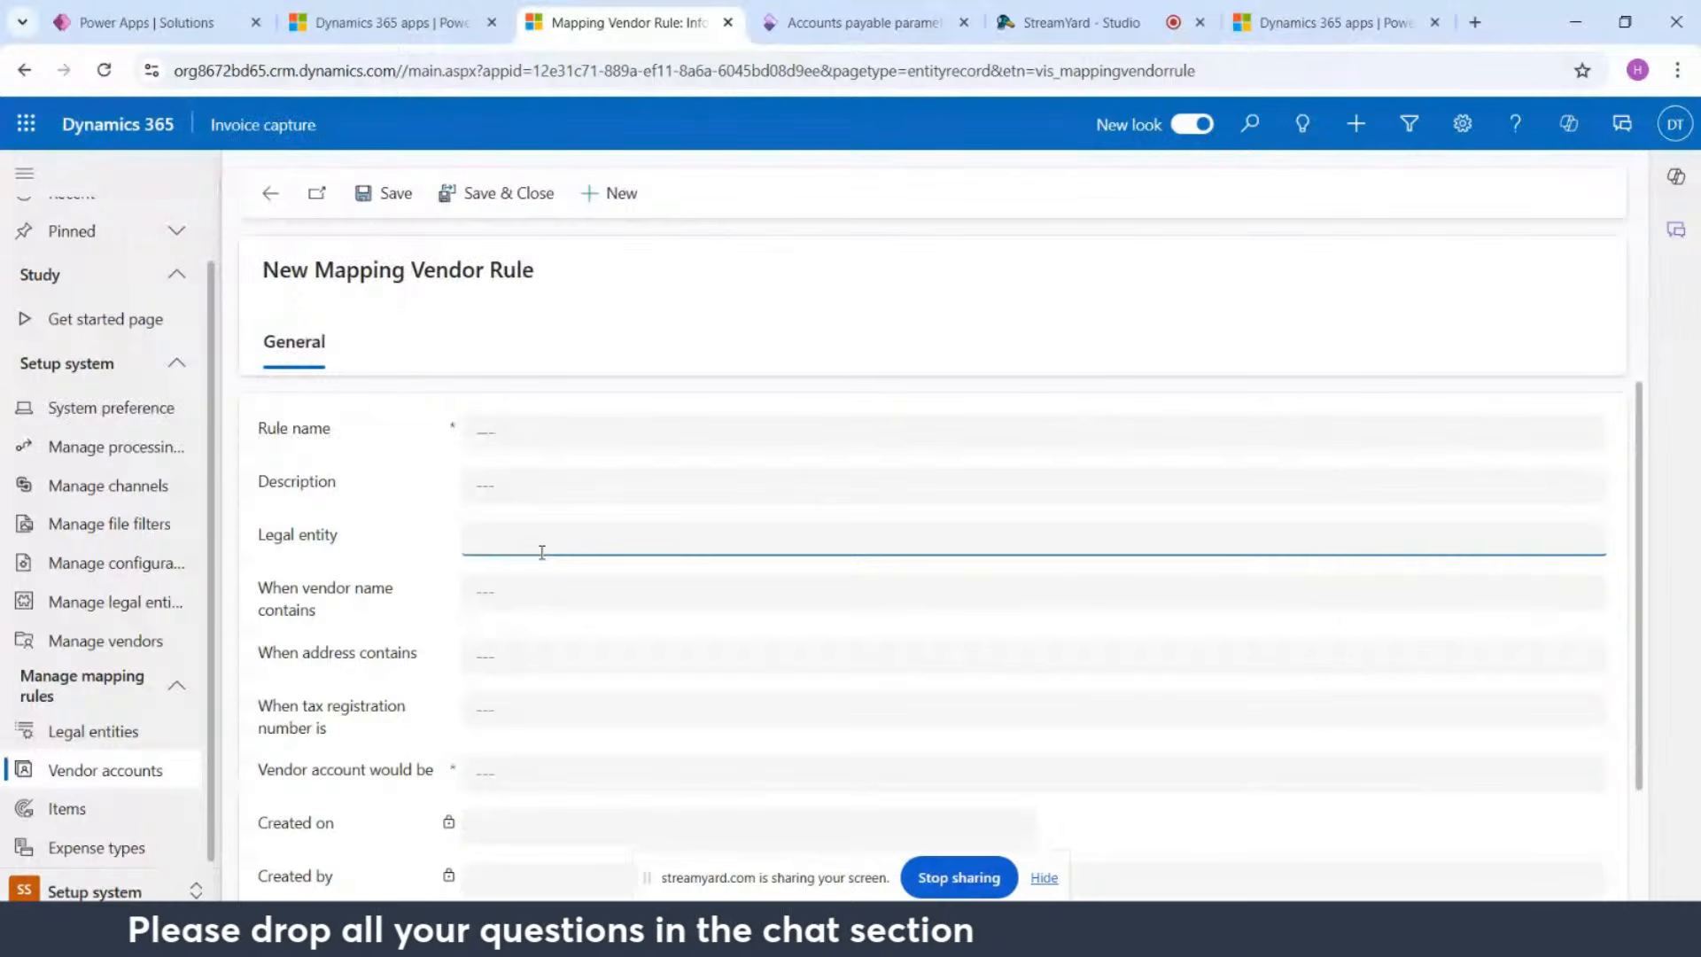
click(128, 824)
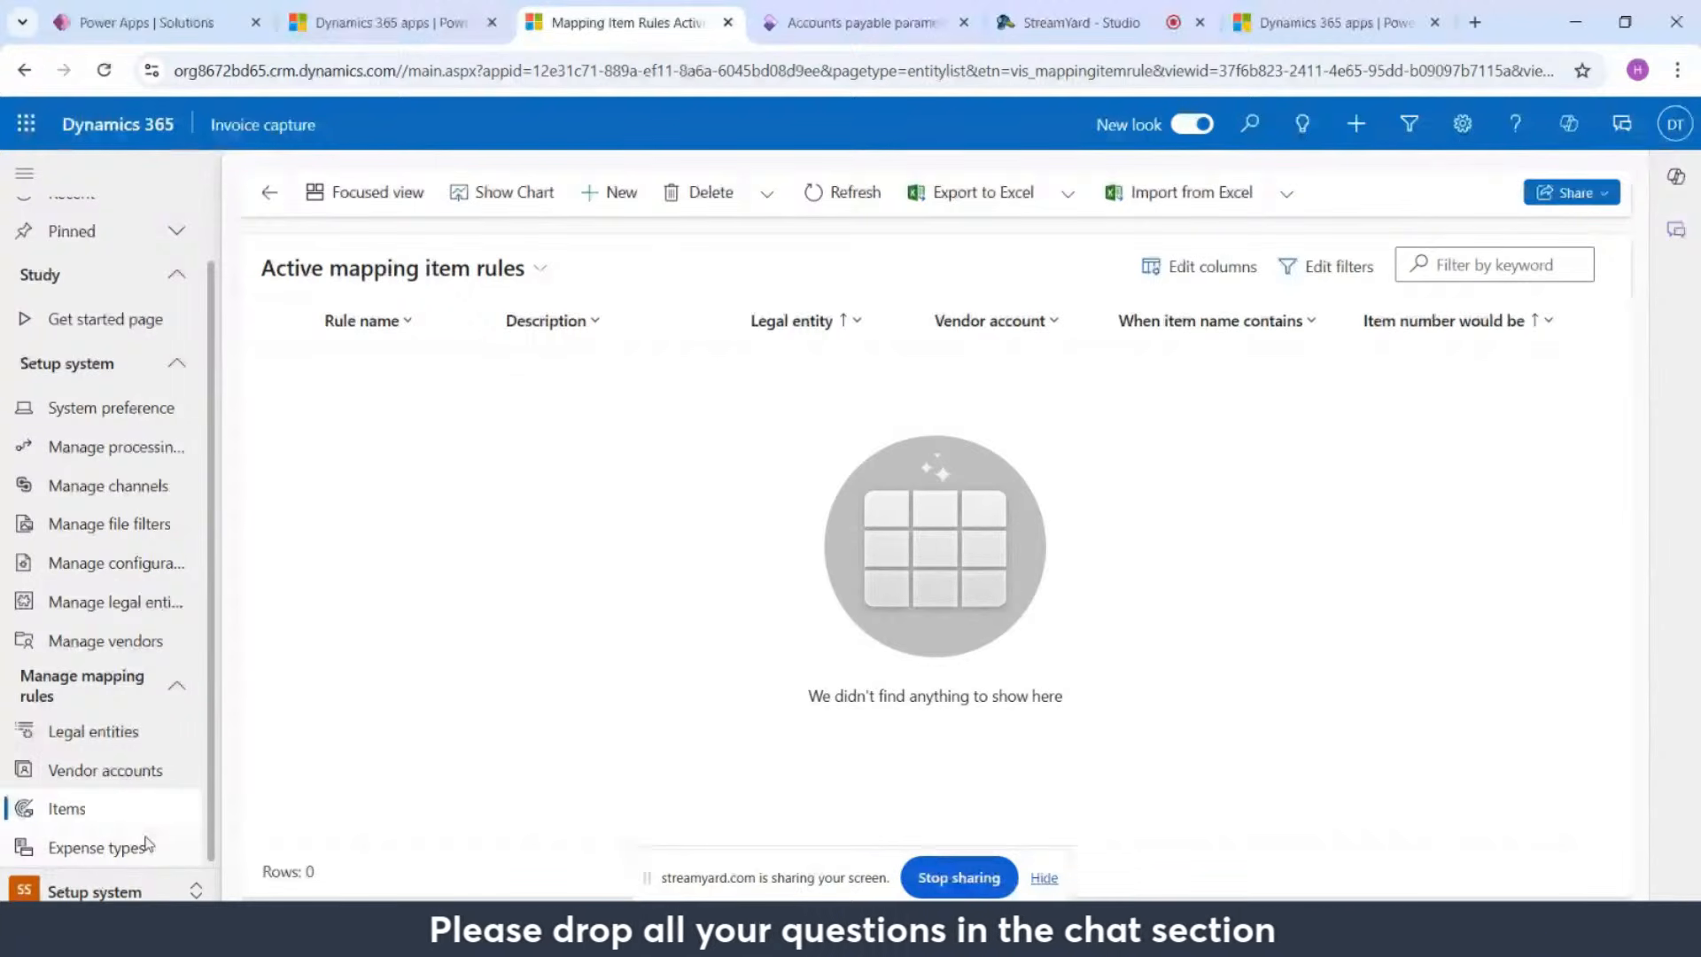
Step: Switch to the Manage invoices area and open the captured invoice that has the Captured status
click(121, 890)
click(116, 803)
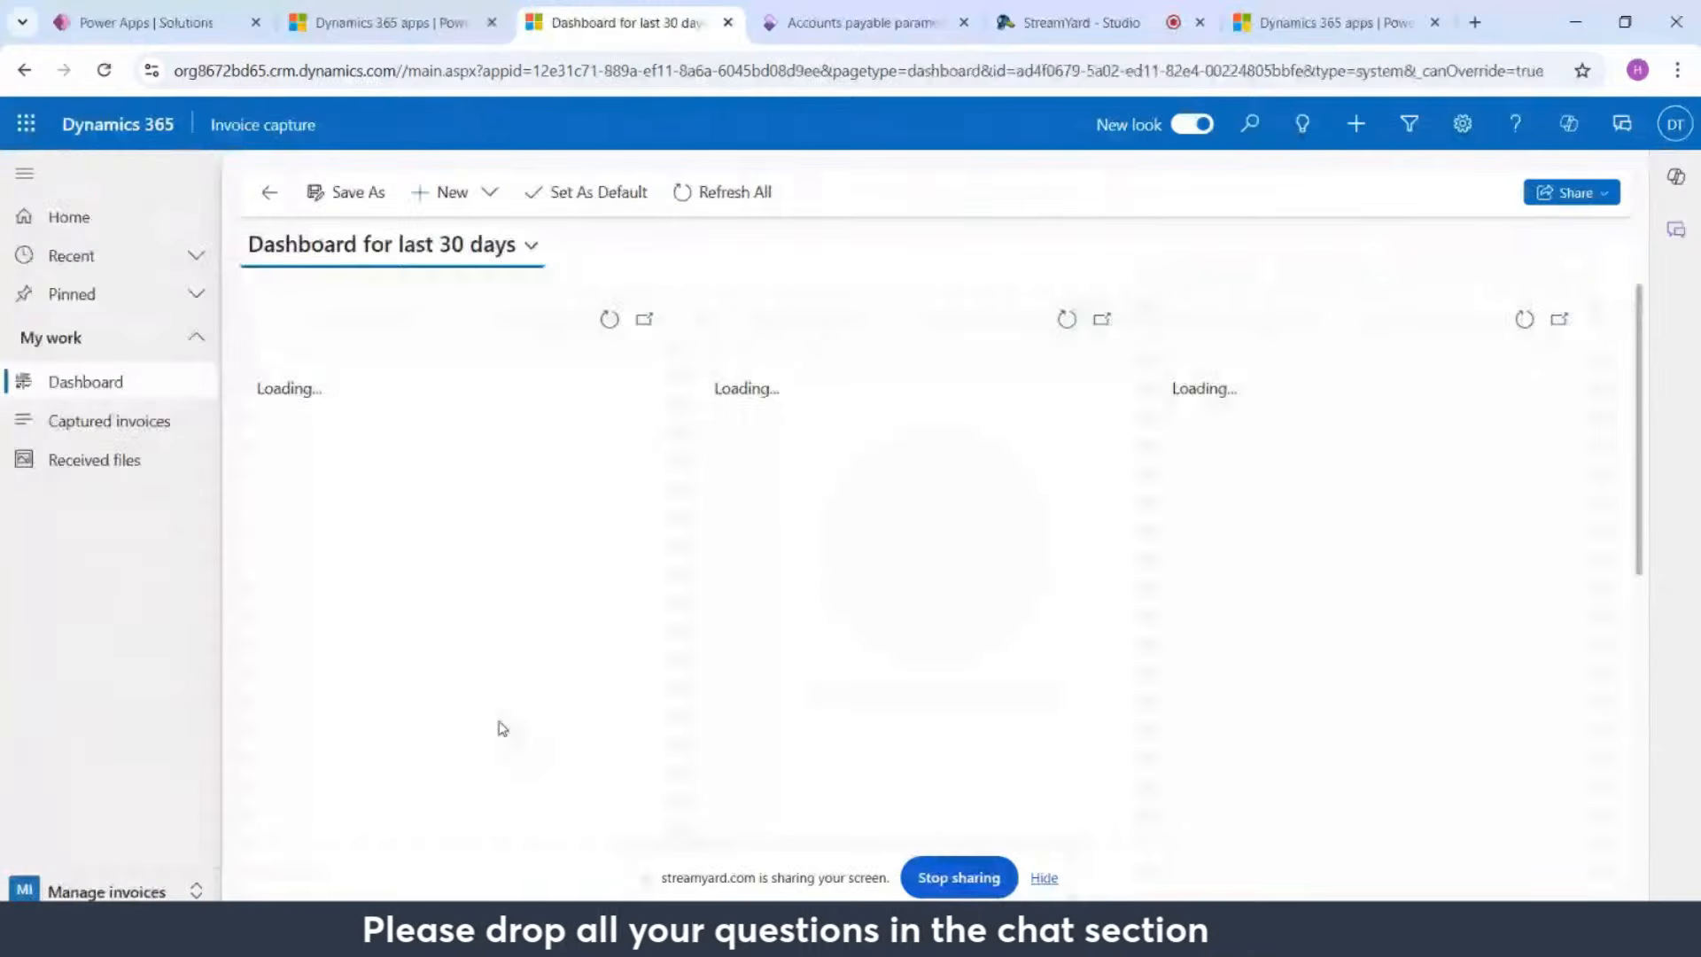
click(122, 424)
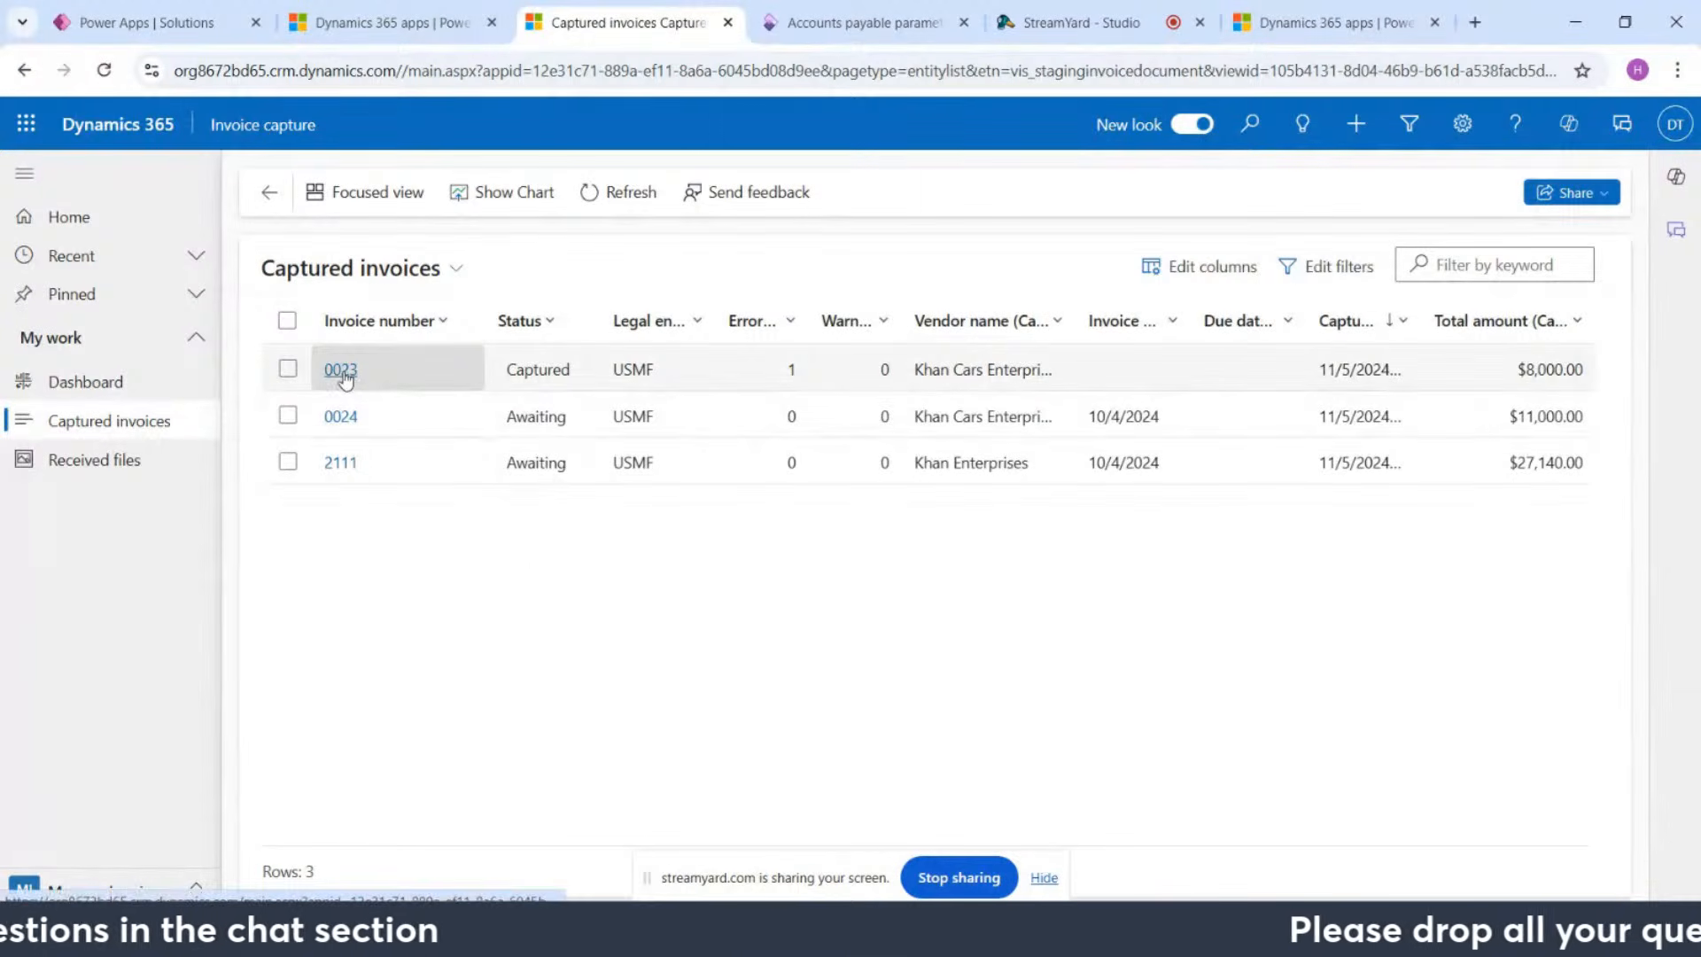
click(343, 376)
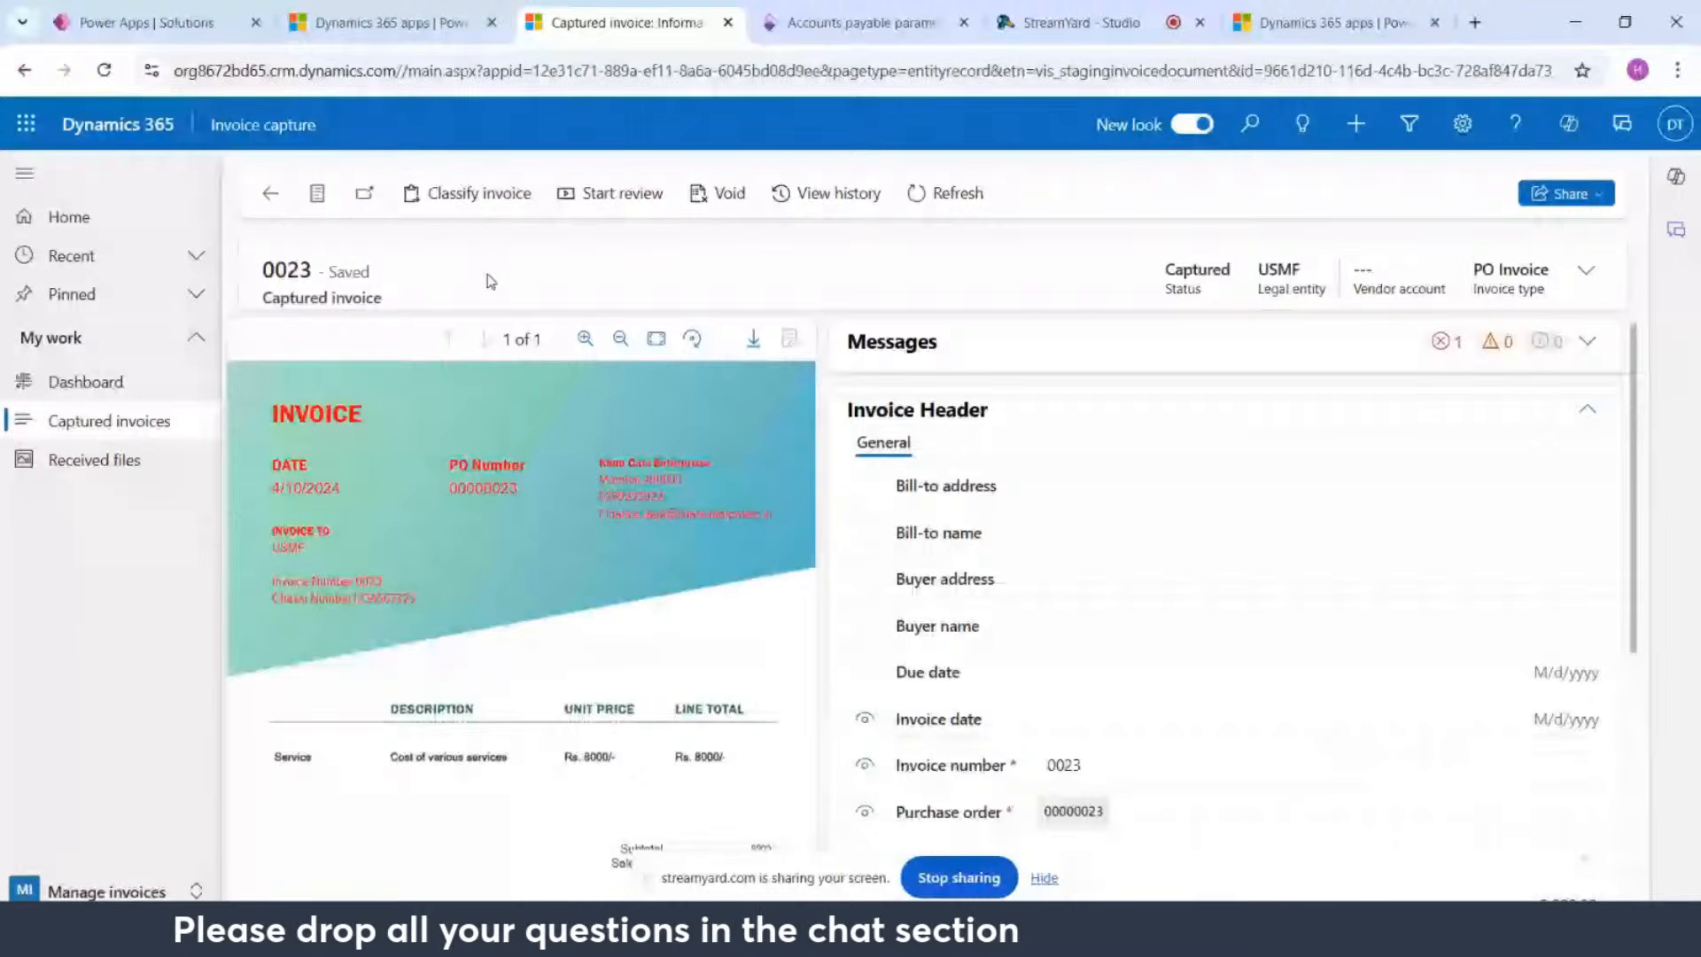
Step: Classify the invoice as Header only with vendor Khan Enterprises, save the classification and dismiss the error message
click(445, 217)
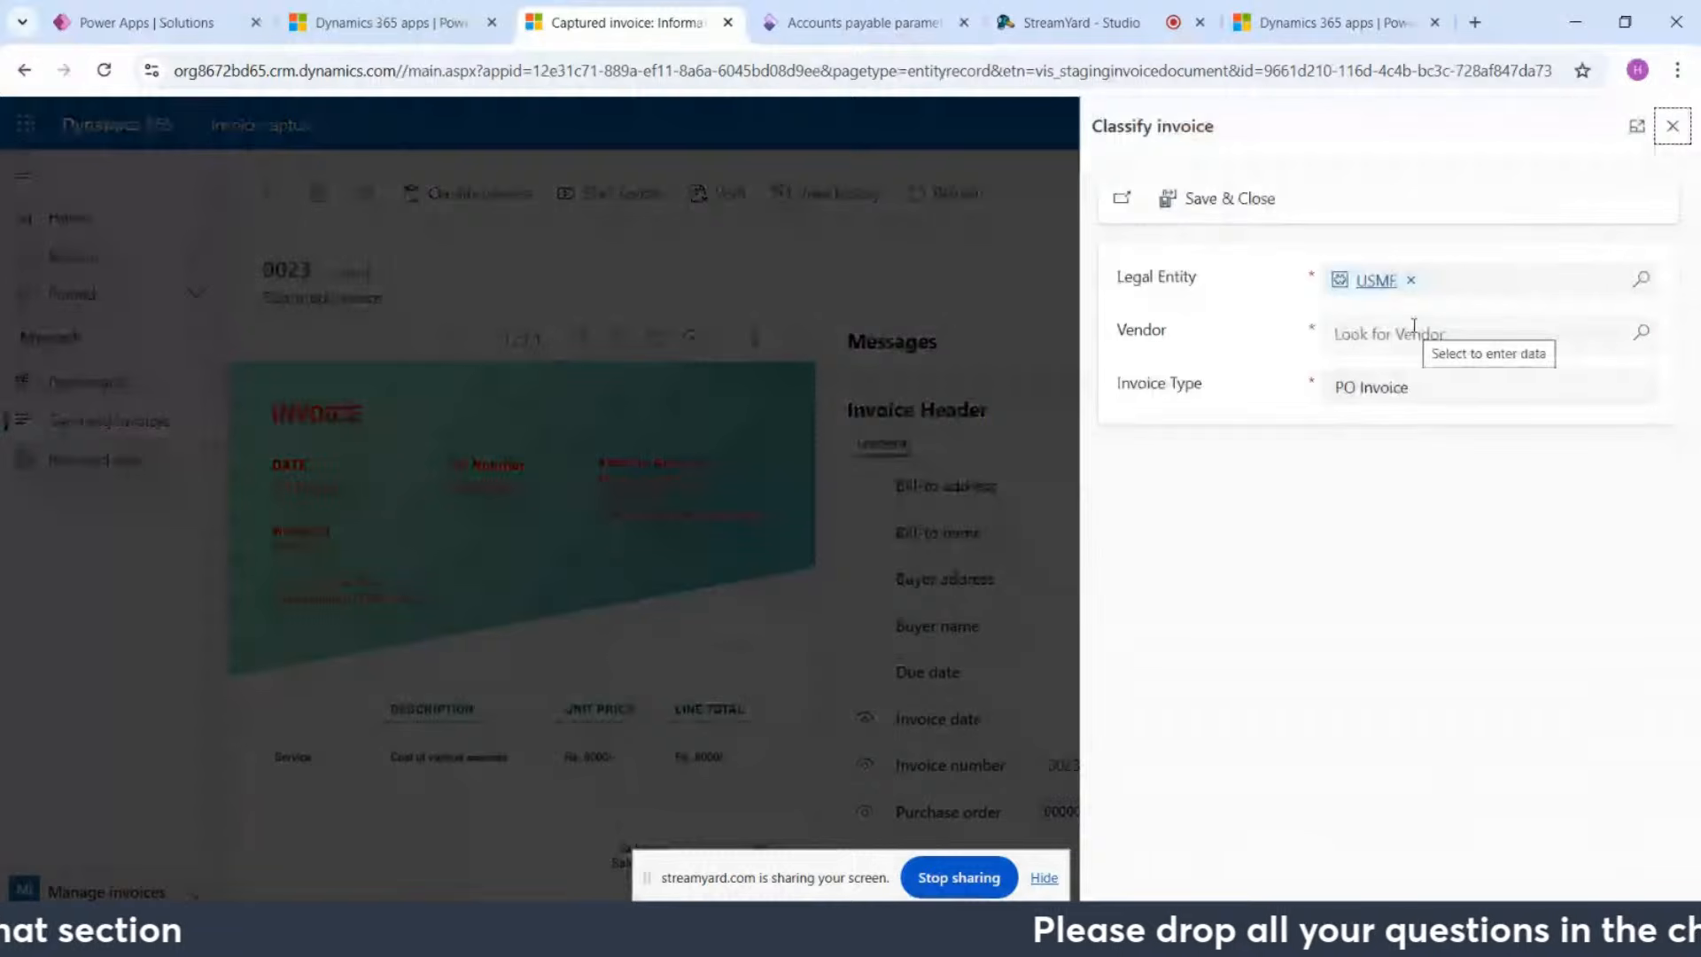
click(1447, 385)
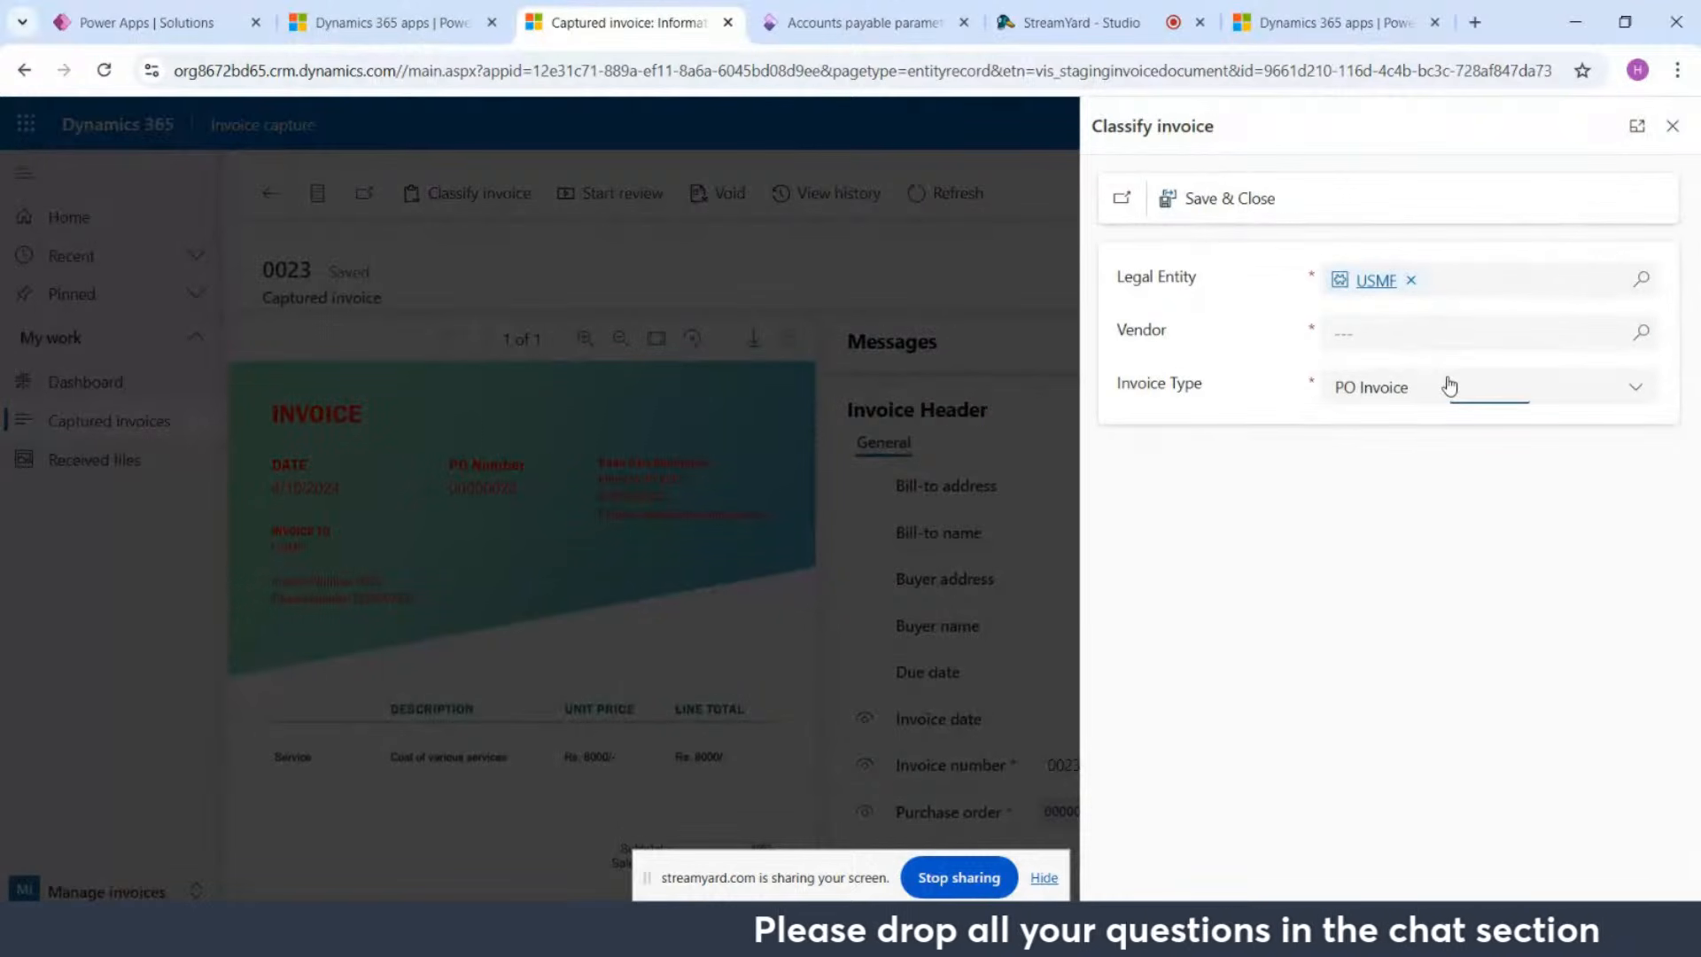
click(1448, 386)
click(1453, 498)
click(1399, 341)
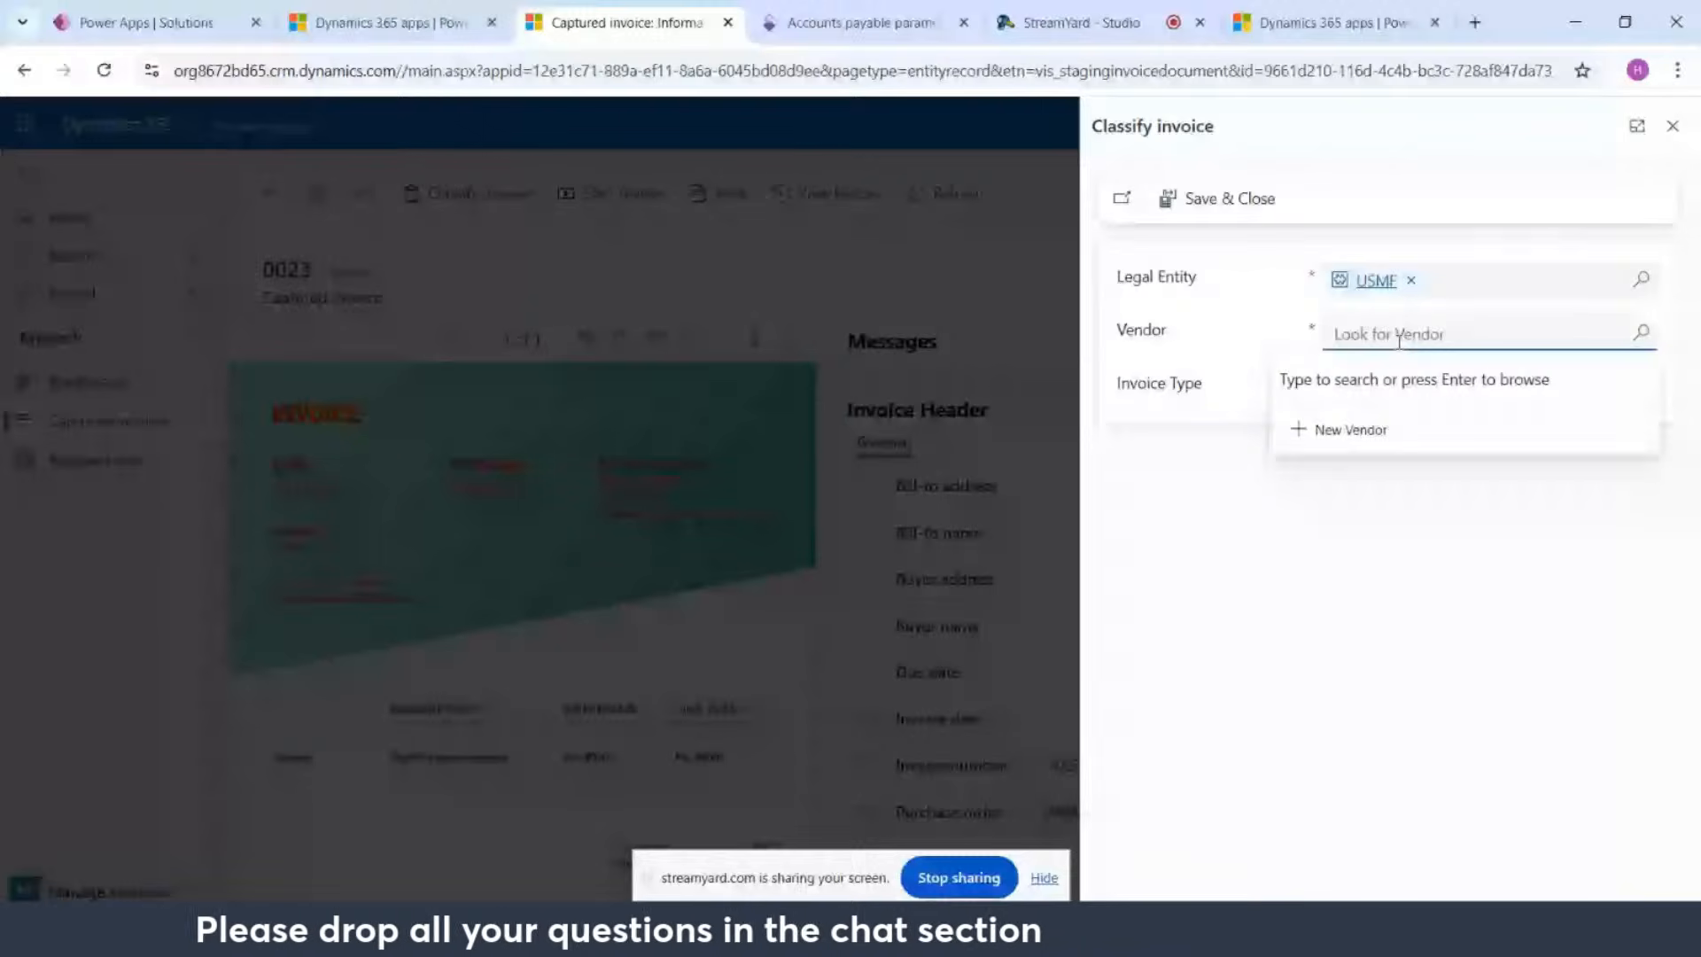
text(khan)
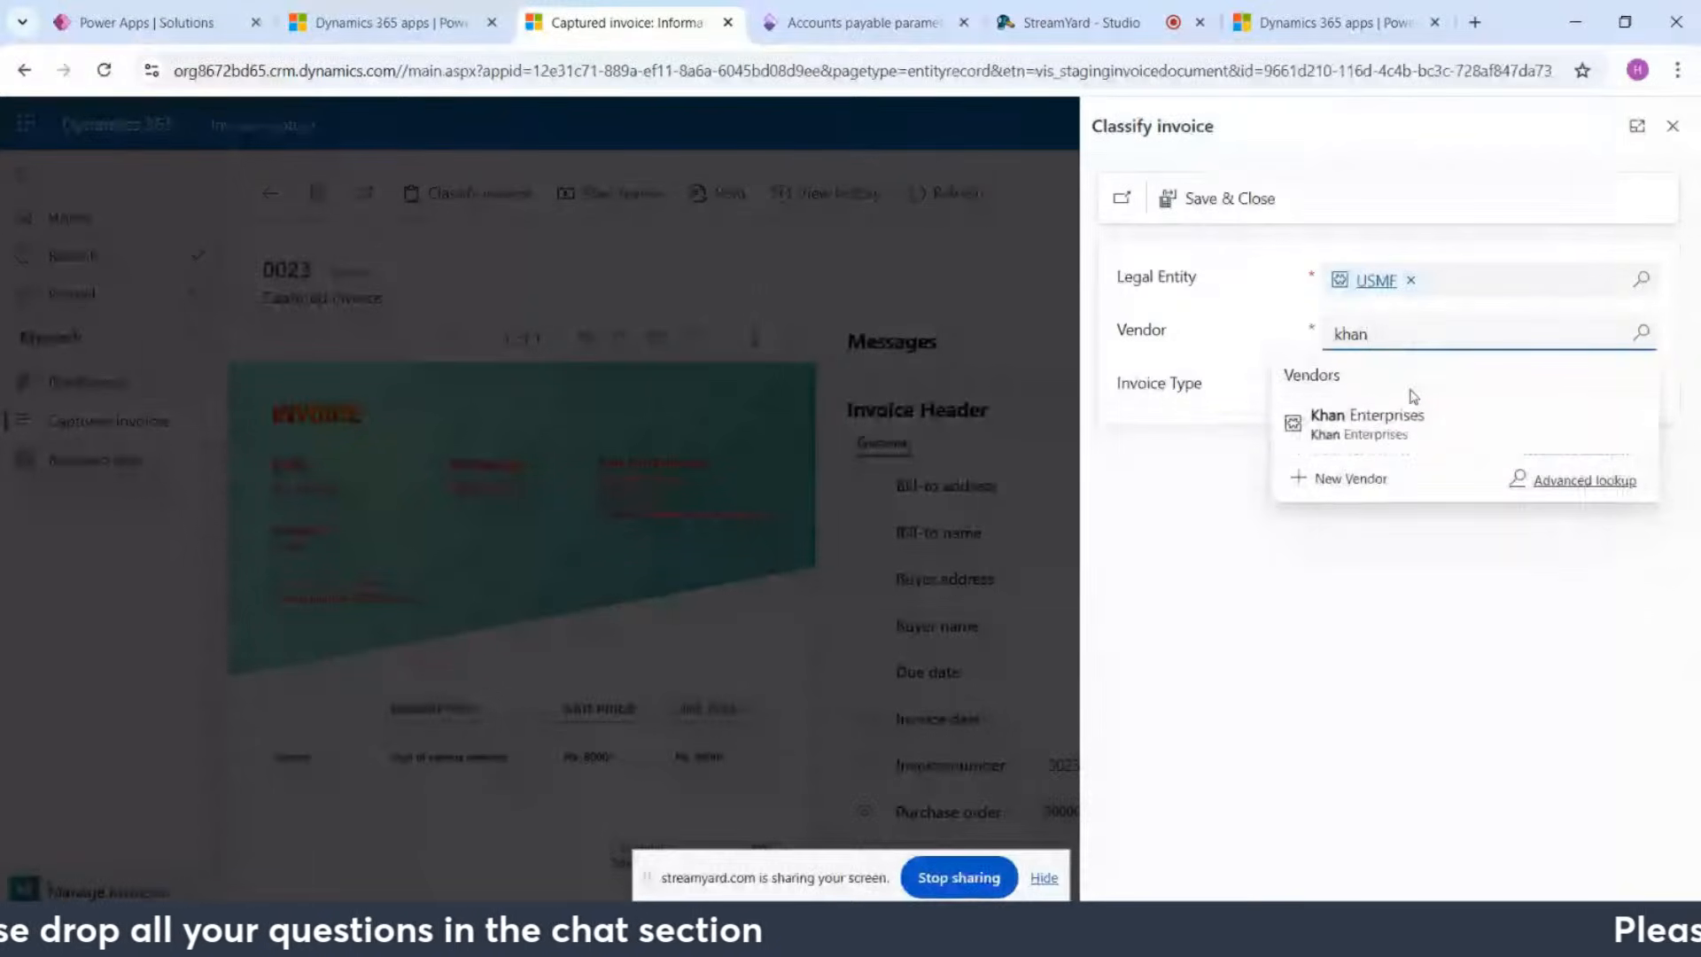
click(1413, 417)
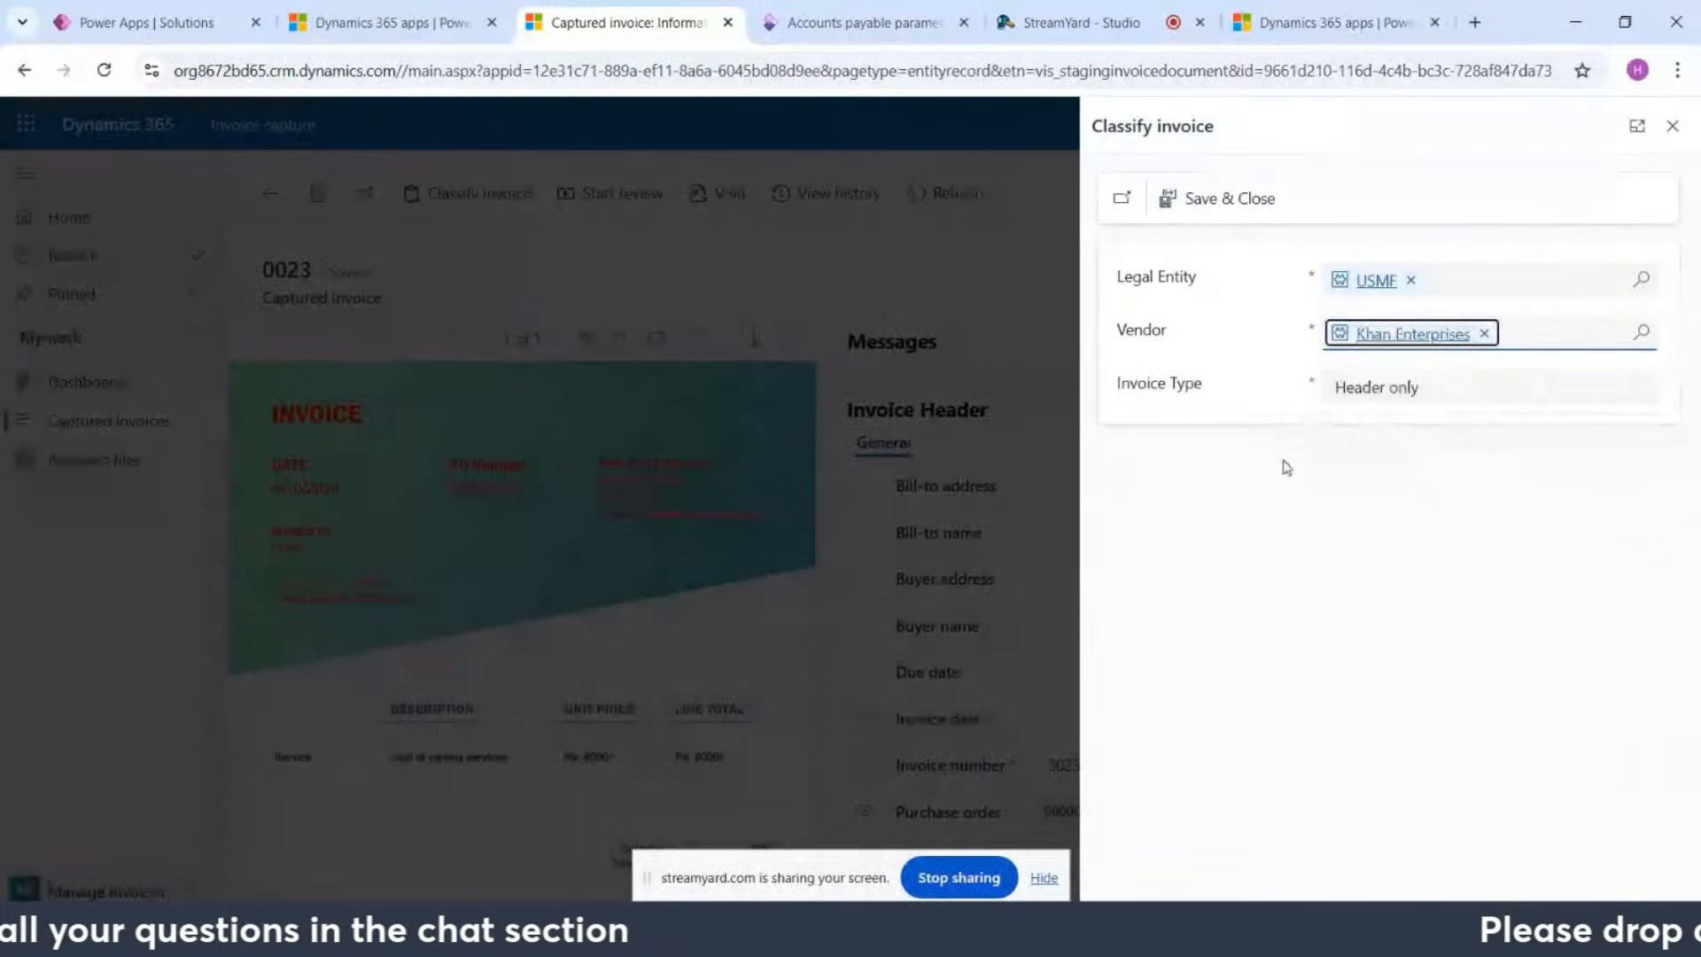
click(1226, 211)
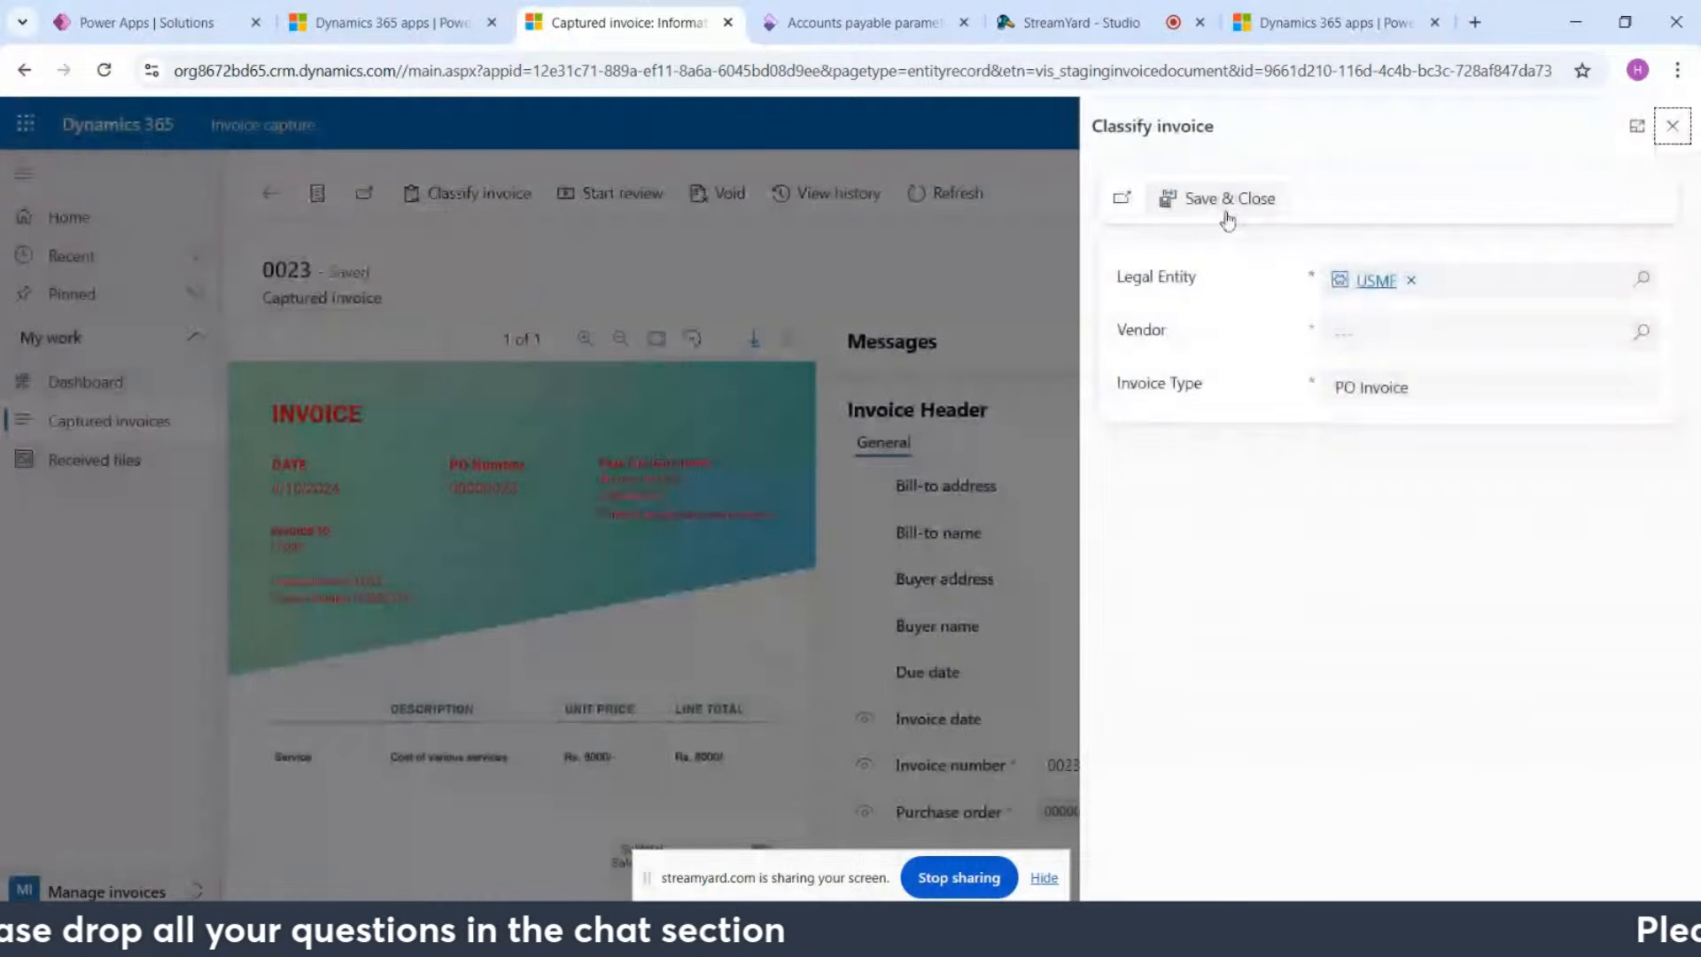
click(1227, 200)
click(885, 580)
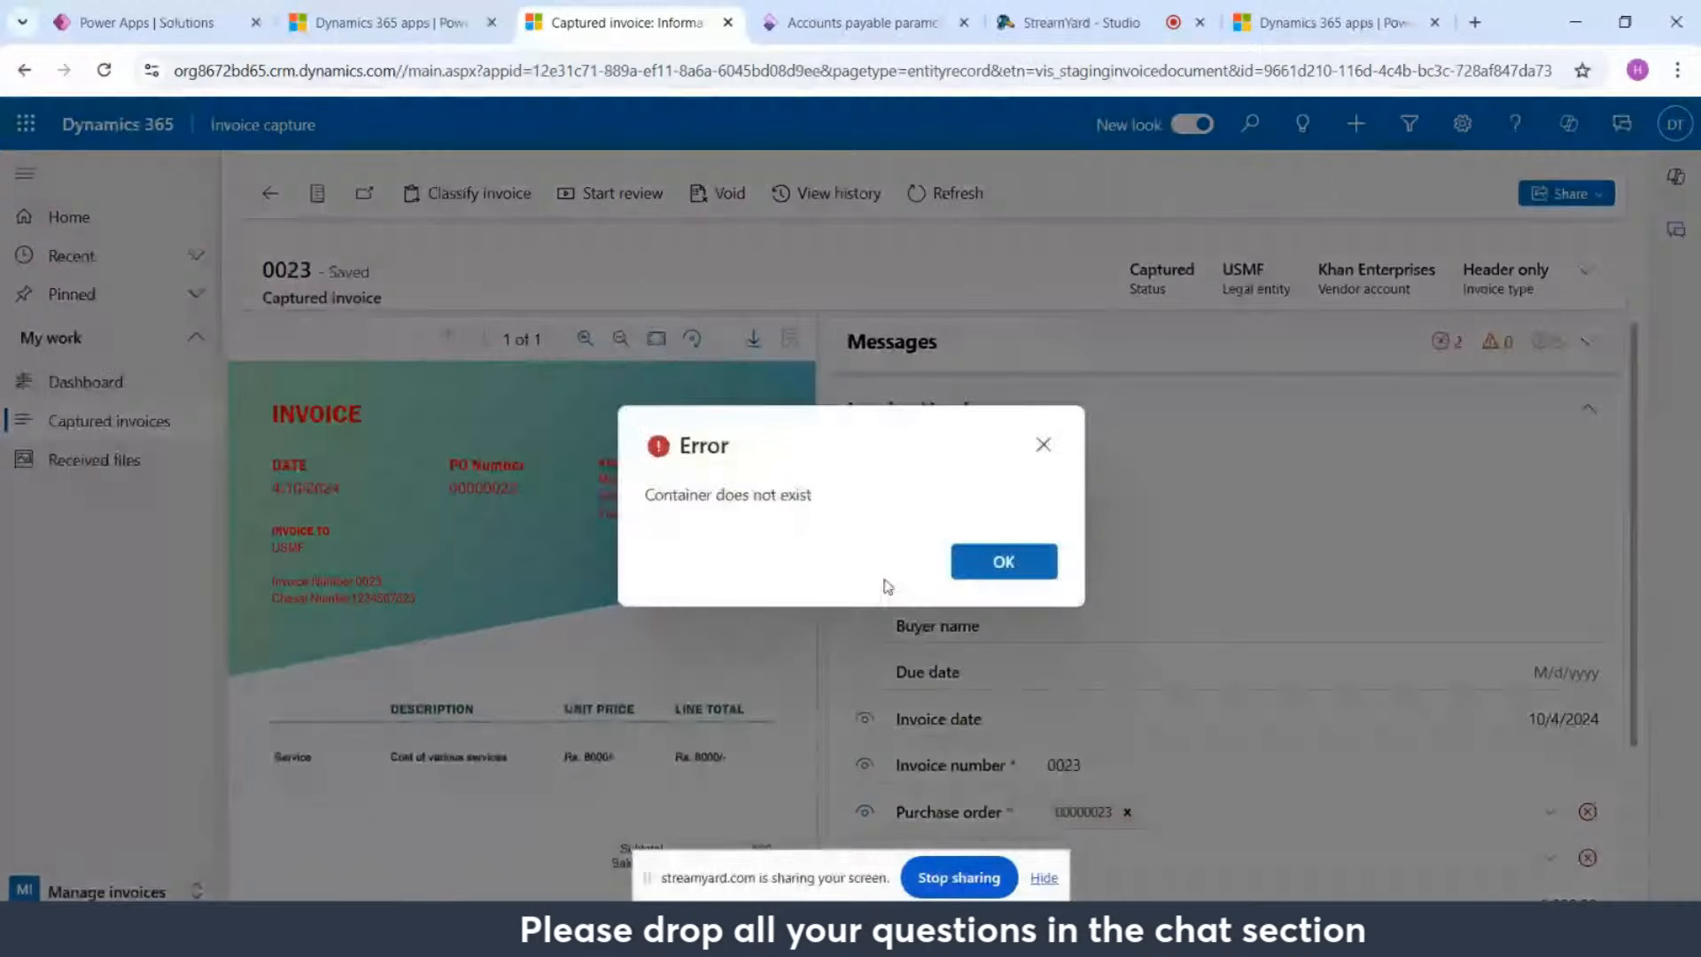
click(1002, 571)
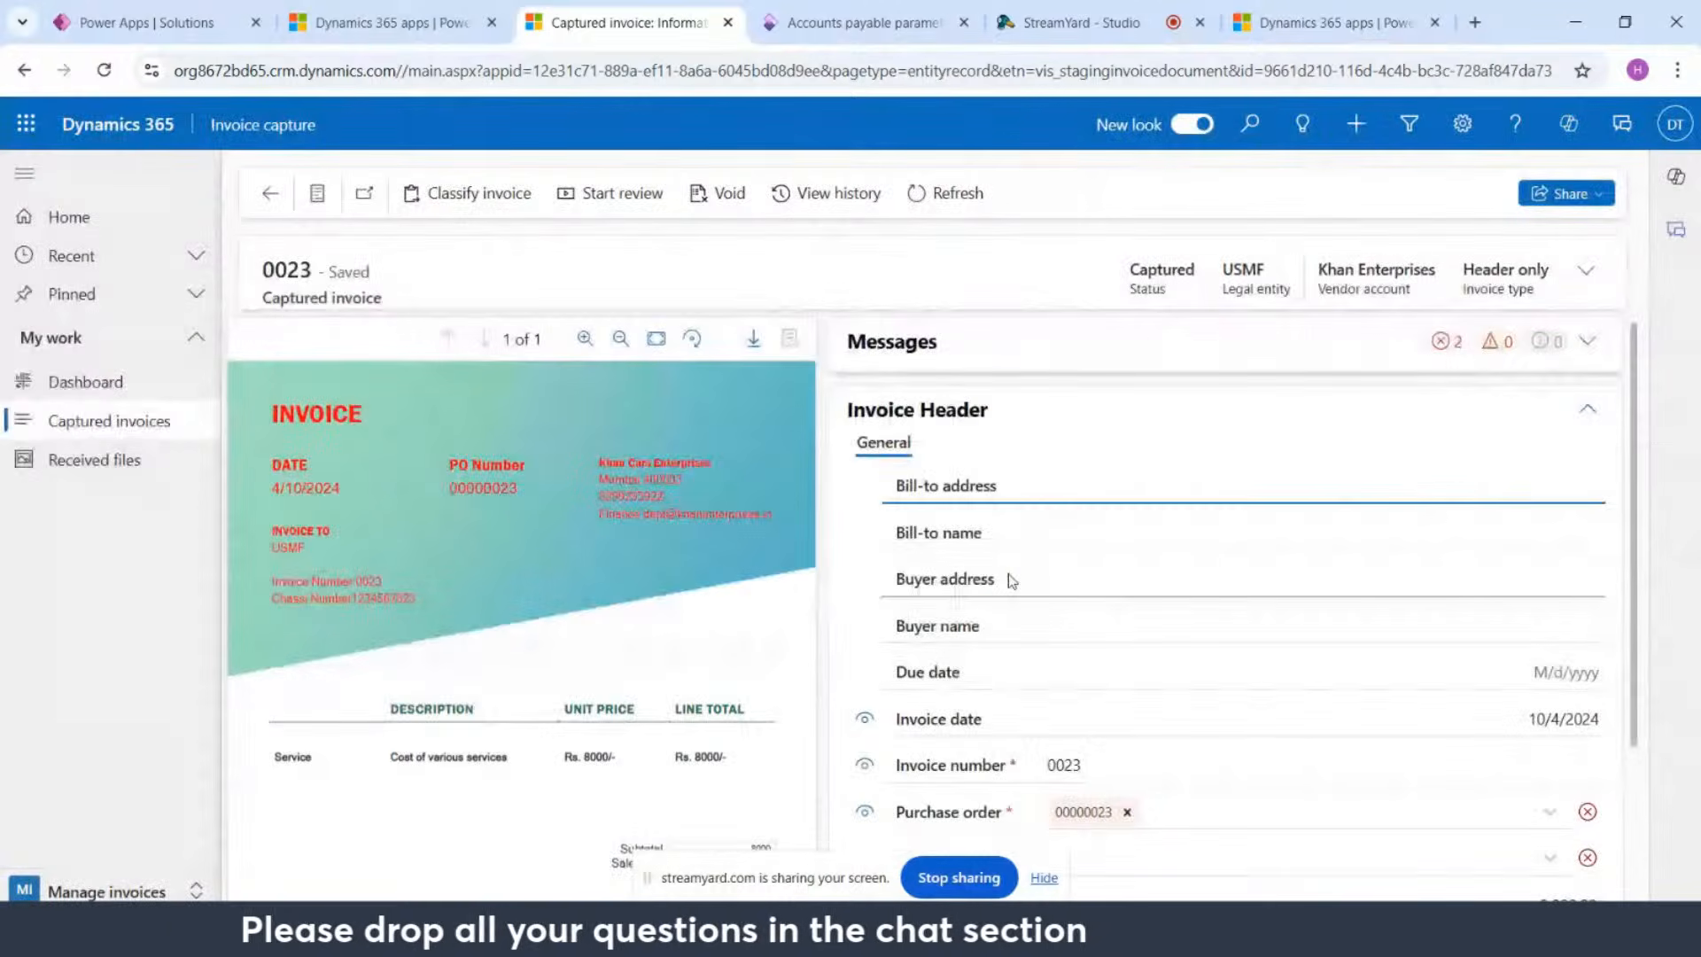
Step: Check the purchase order value against the invoice image and start the review of the invoice
scroll(1010, 580, down, 3)
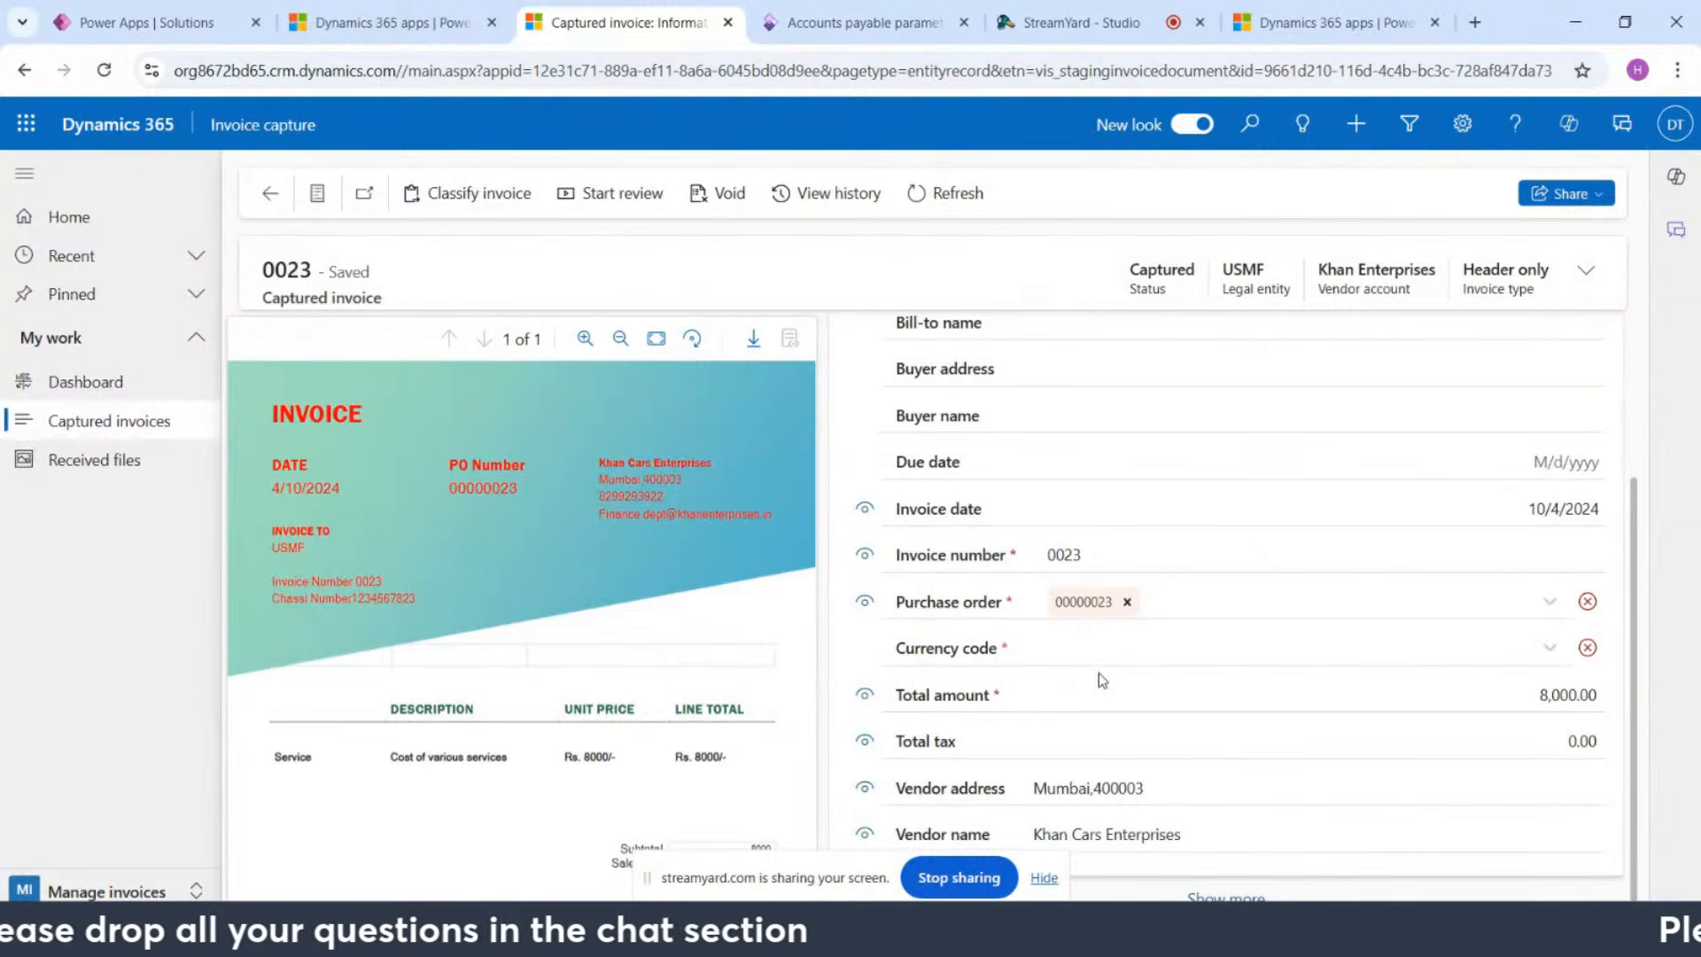
click(1039, 878)
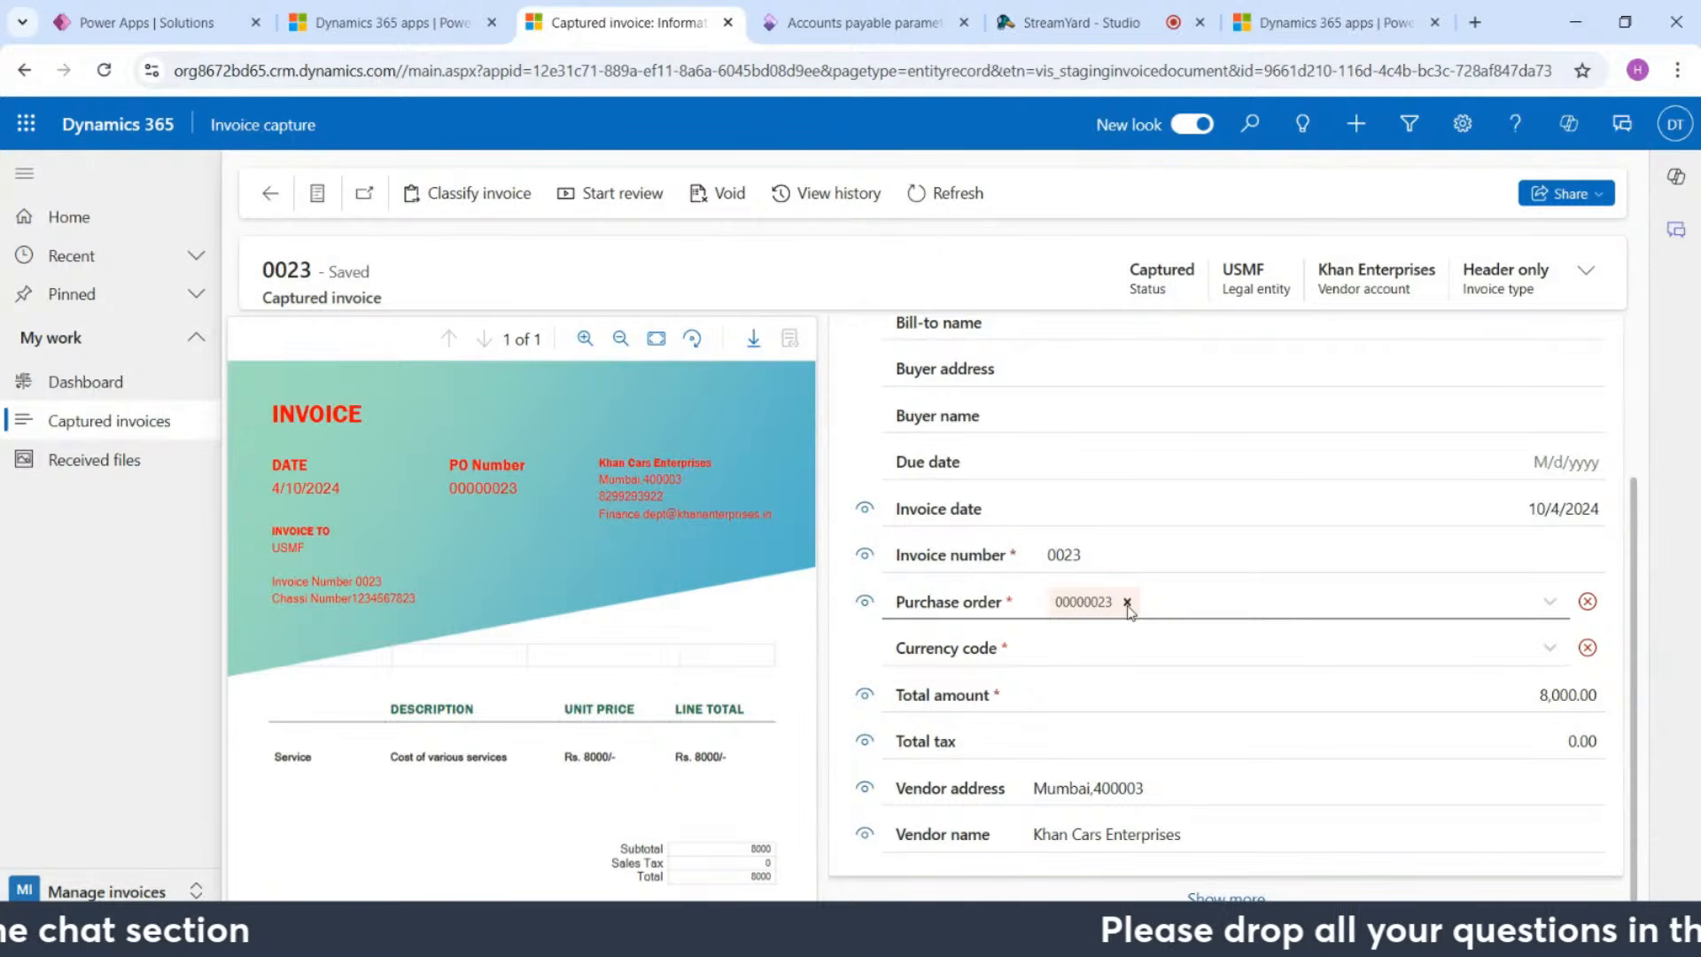
click(864, 602)
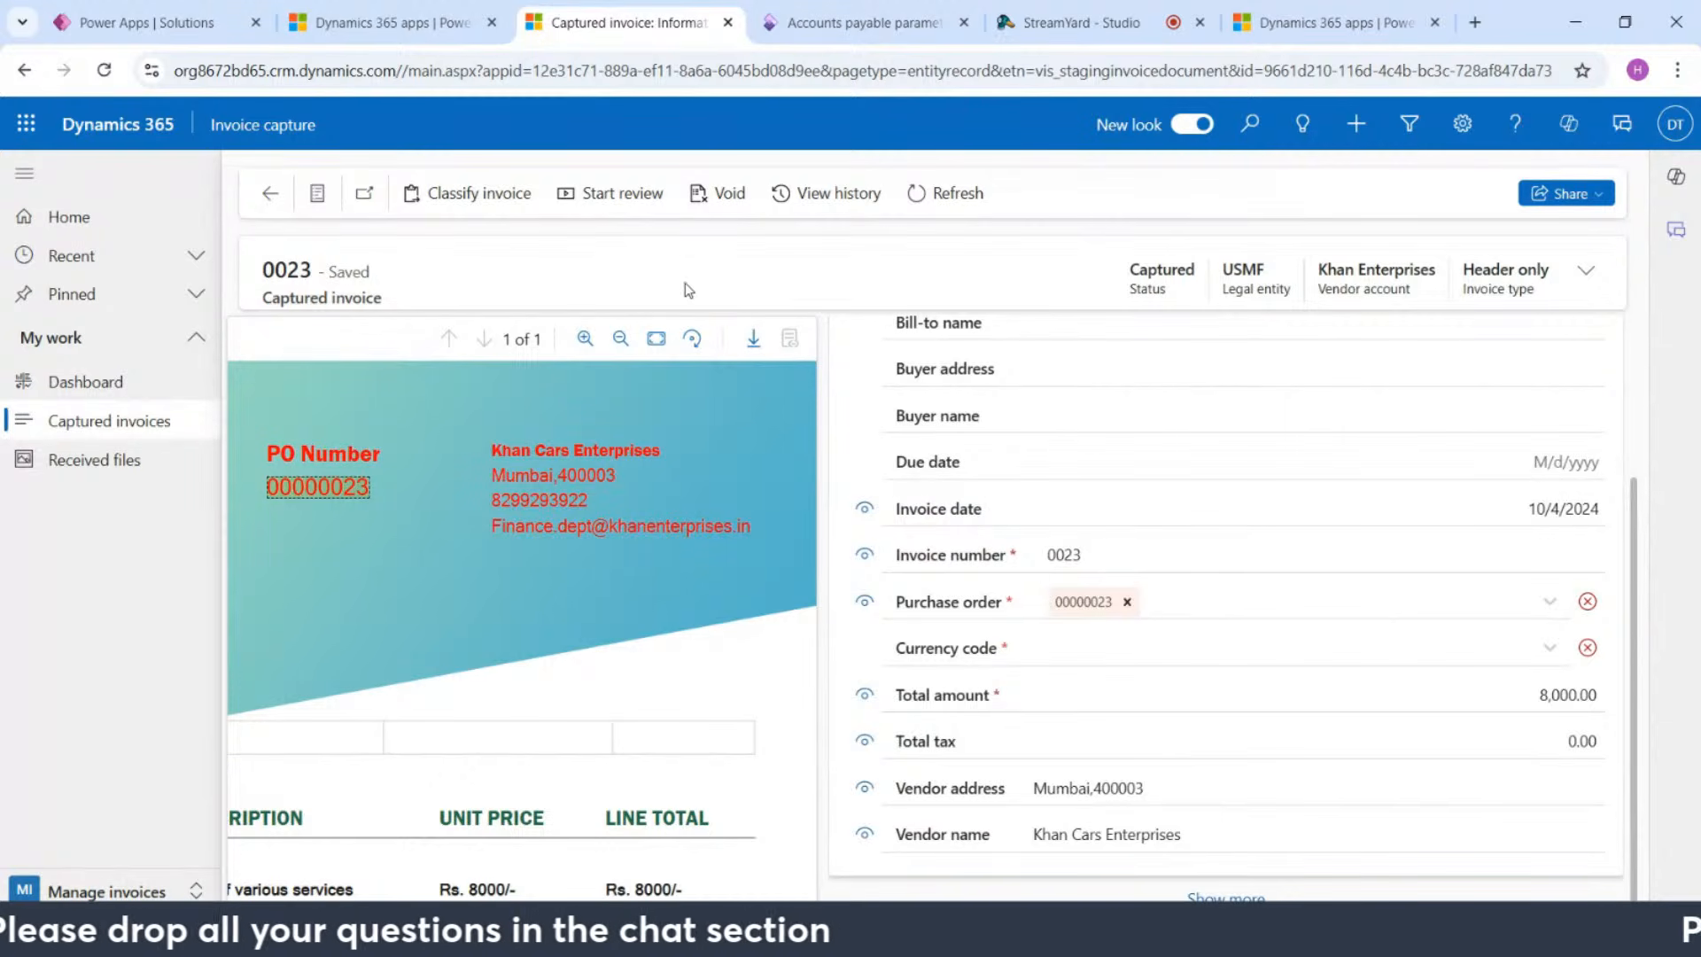
click(619, 197)
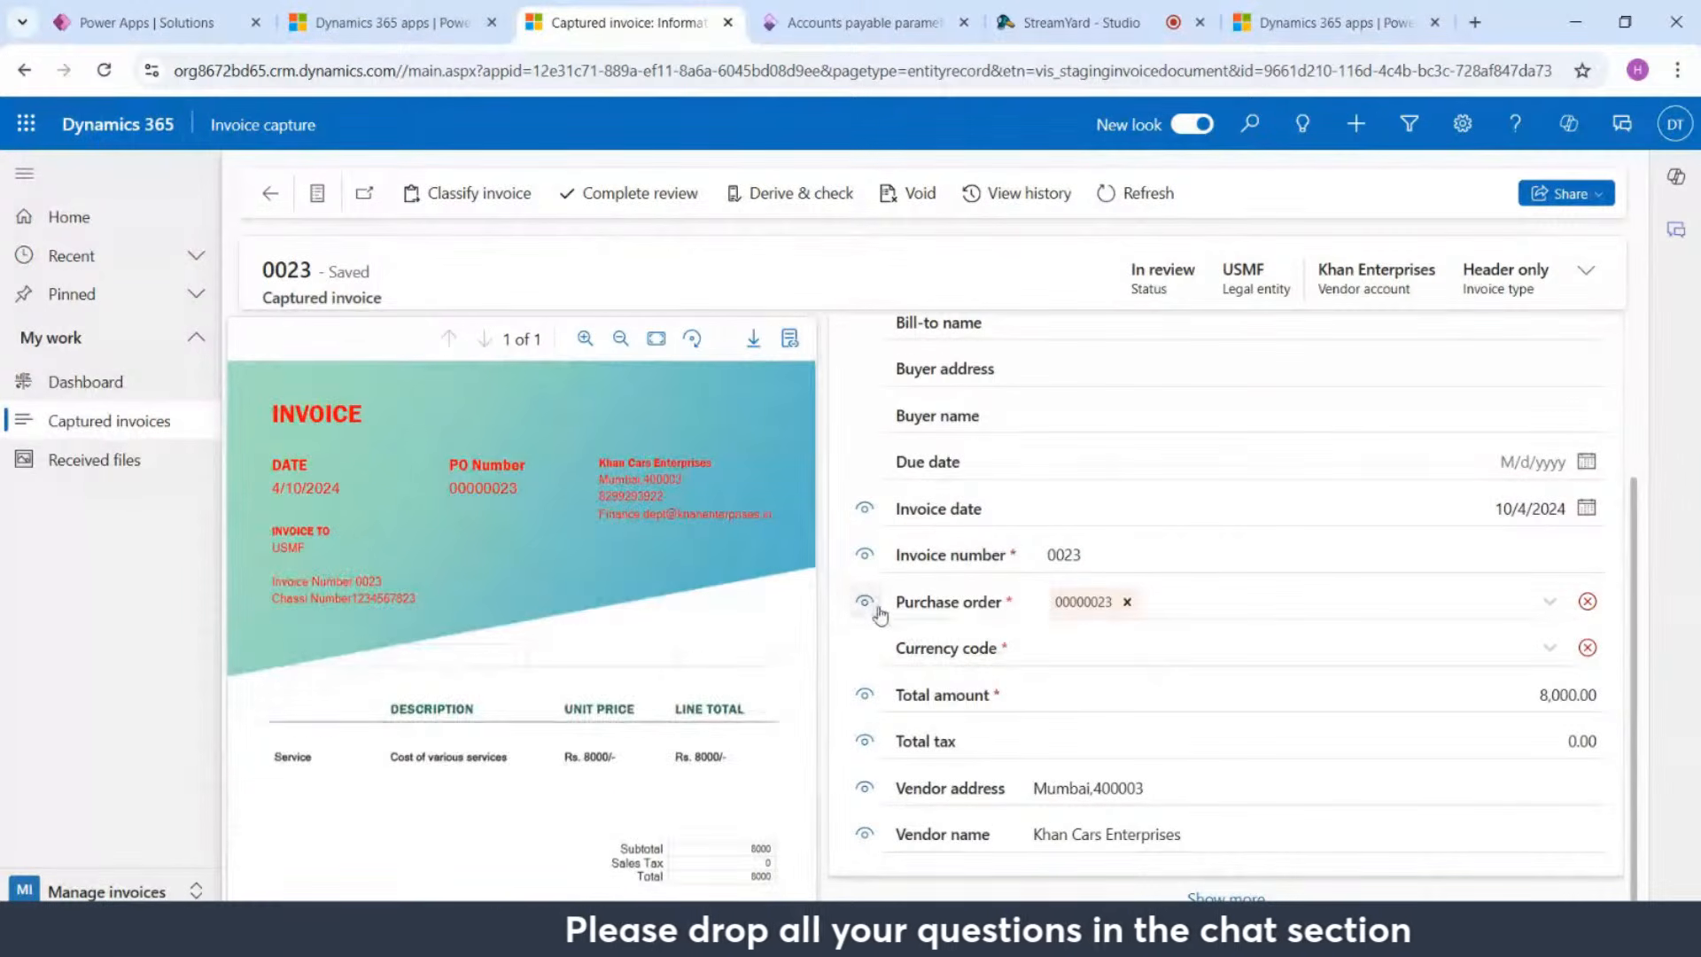
mouse_move(876, 607)
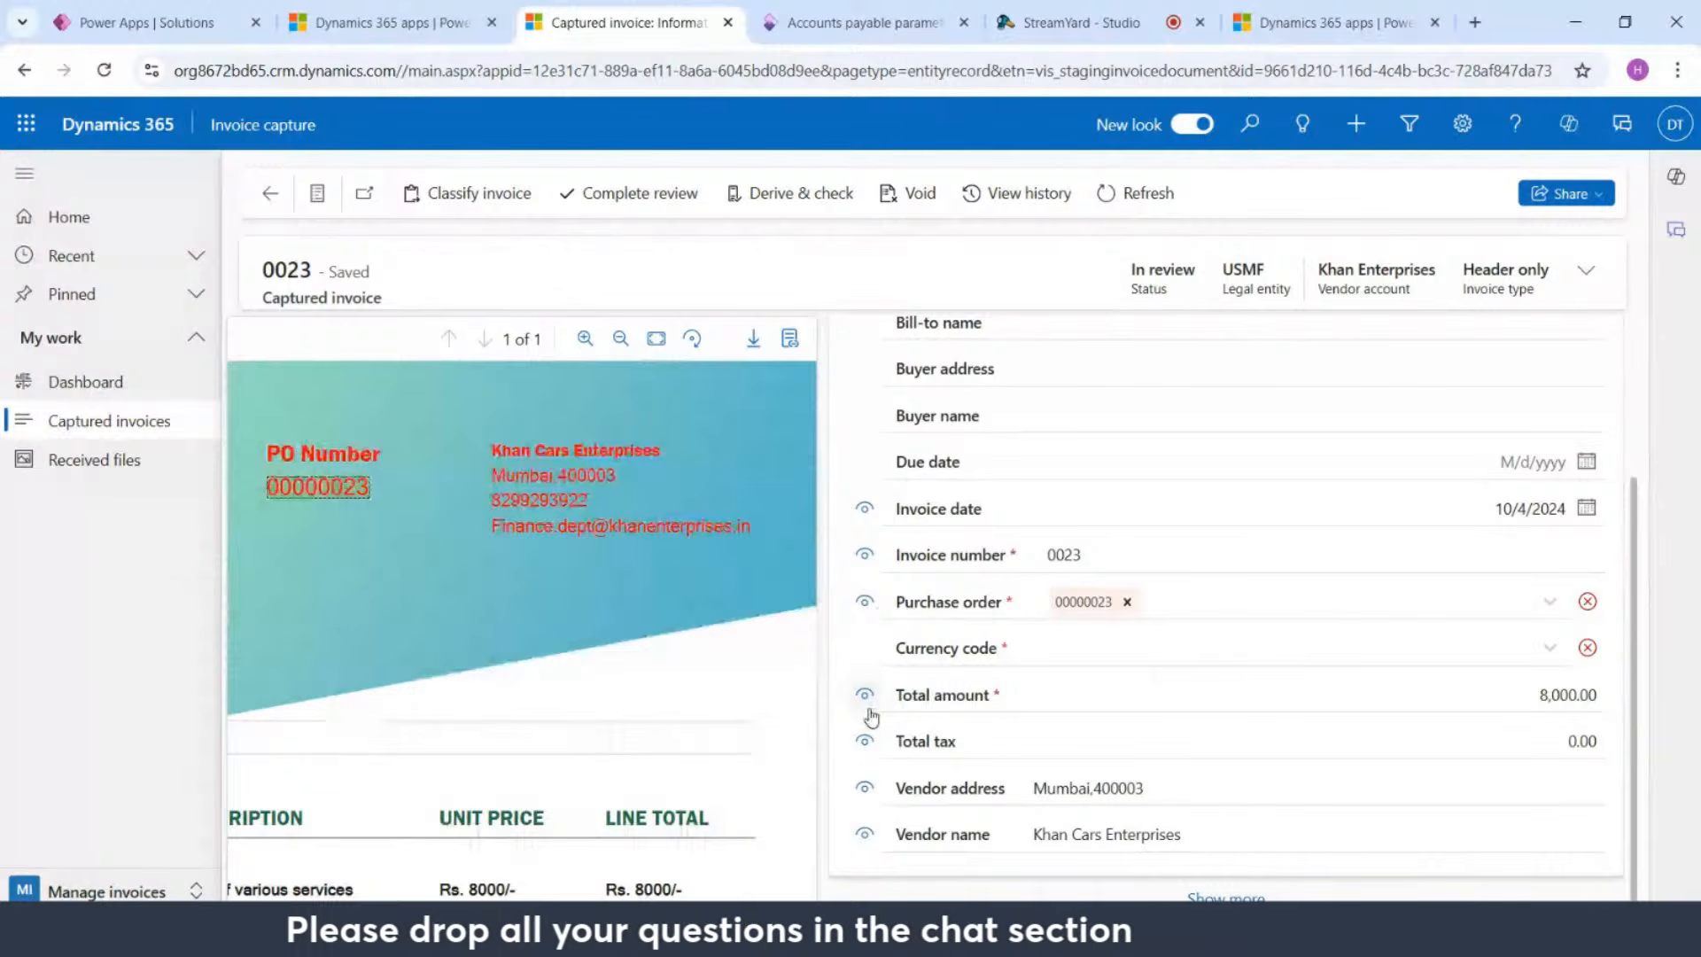
click(1171, 698)
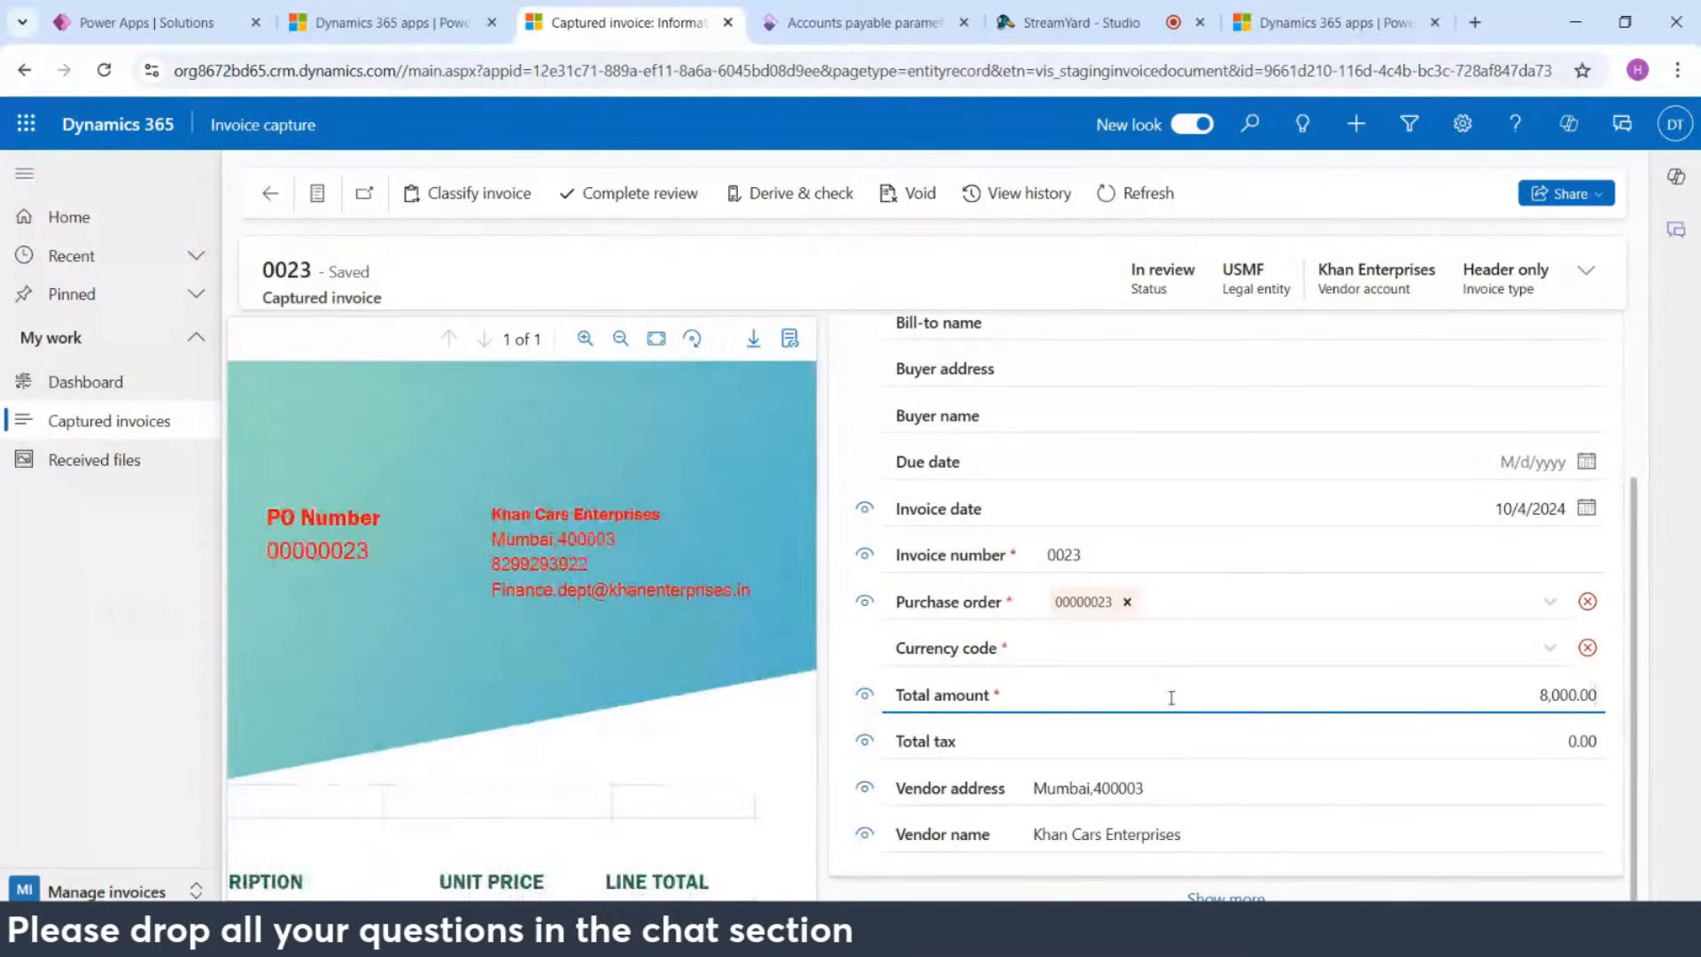
Step: Replace the invoice's purchase order with the second available received order, keeping only that one selected
click(1133, 605)
click(1128, 602)
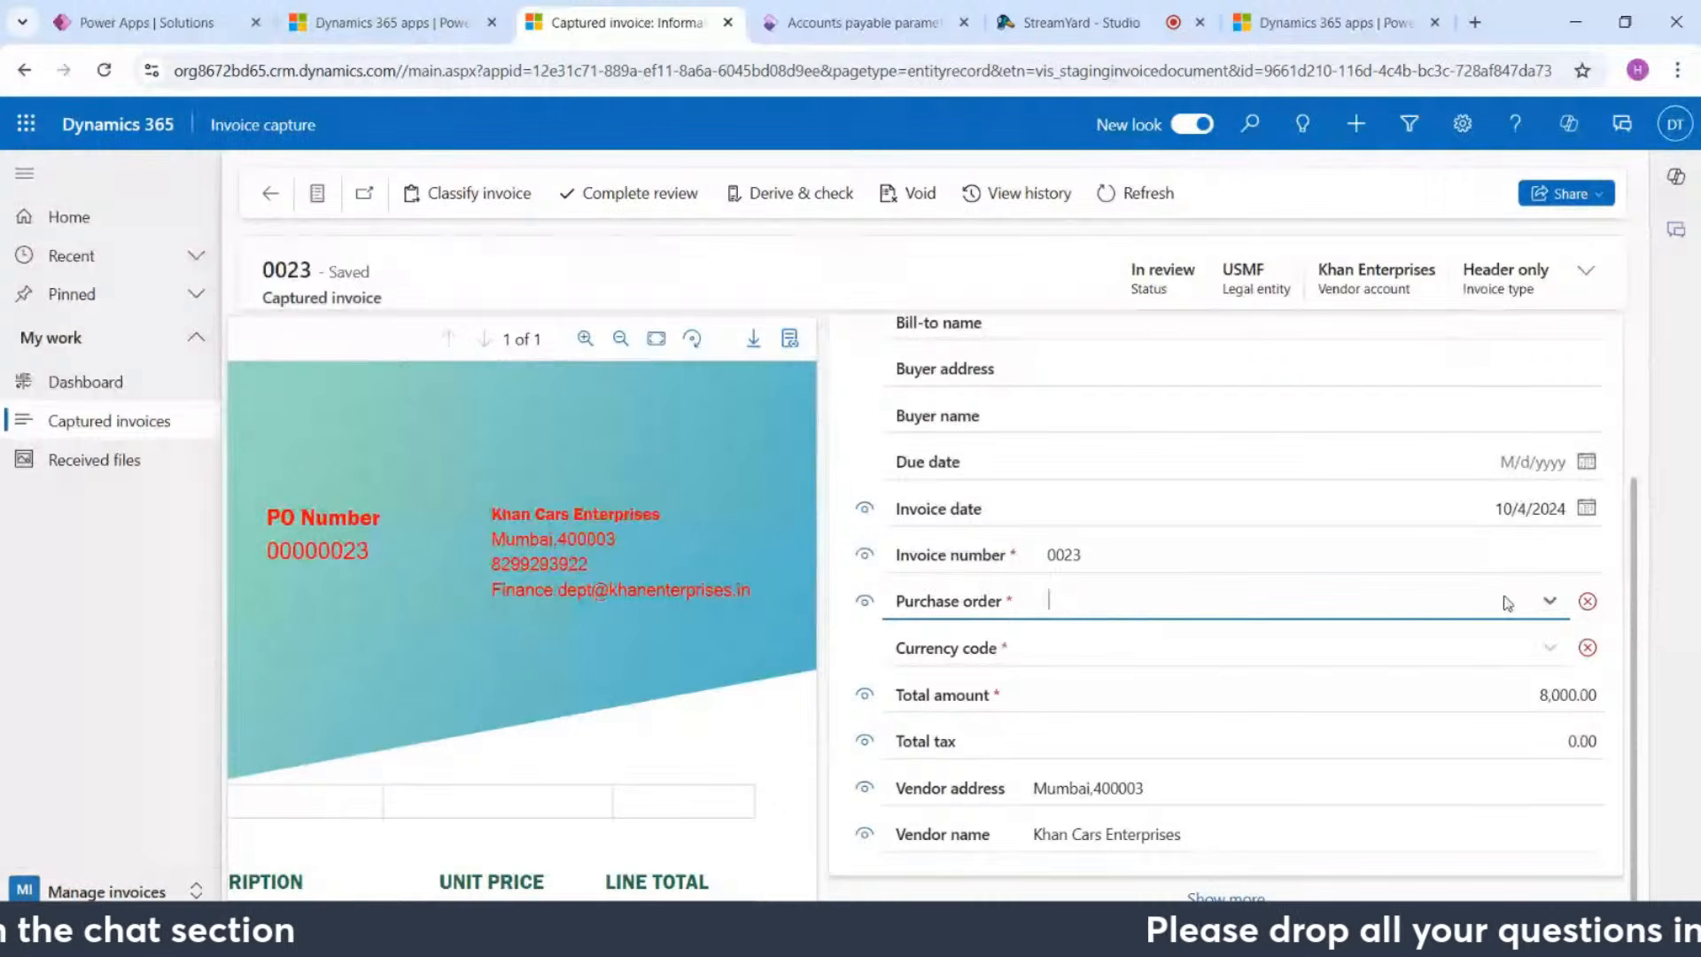
click(1550, 603)
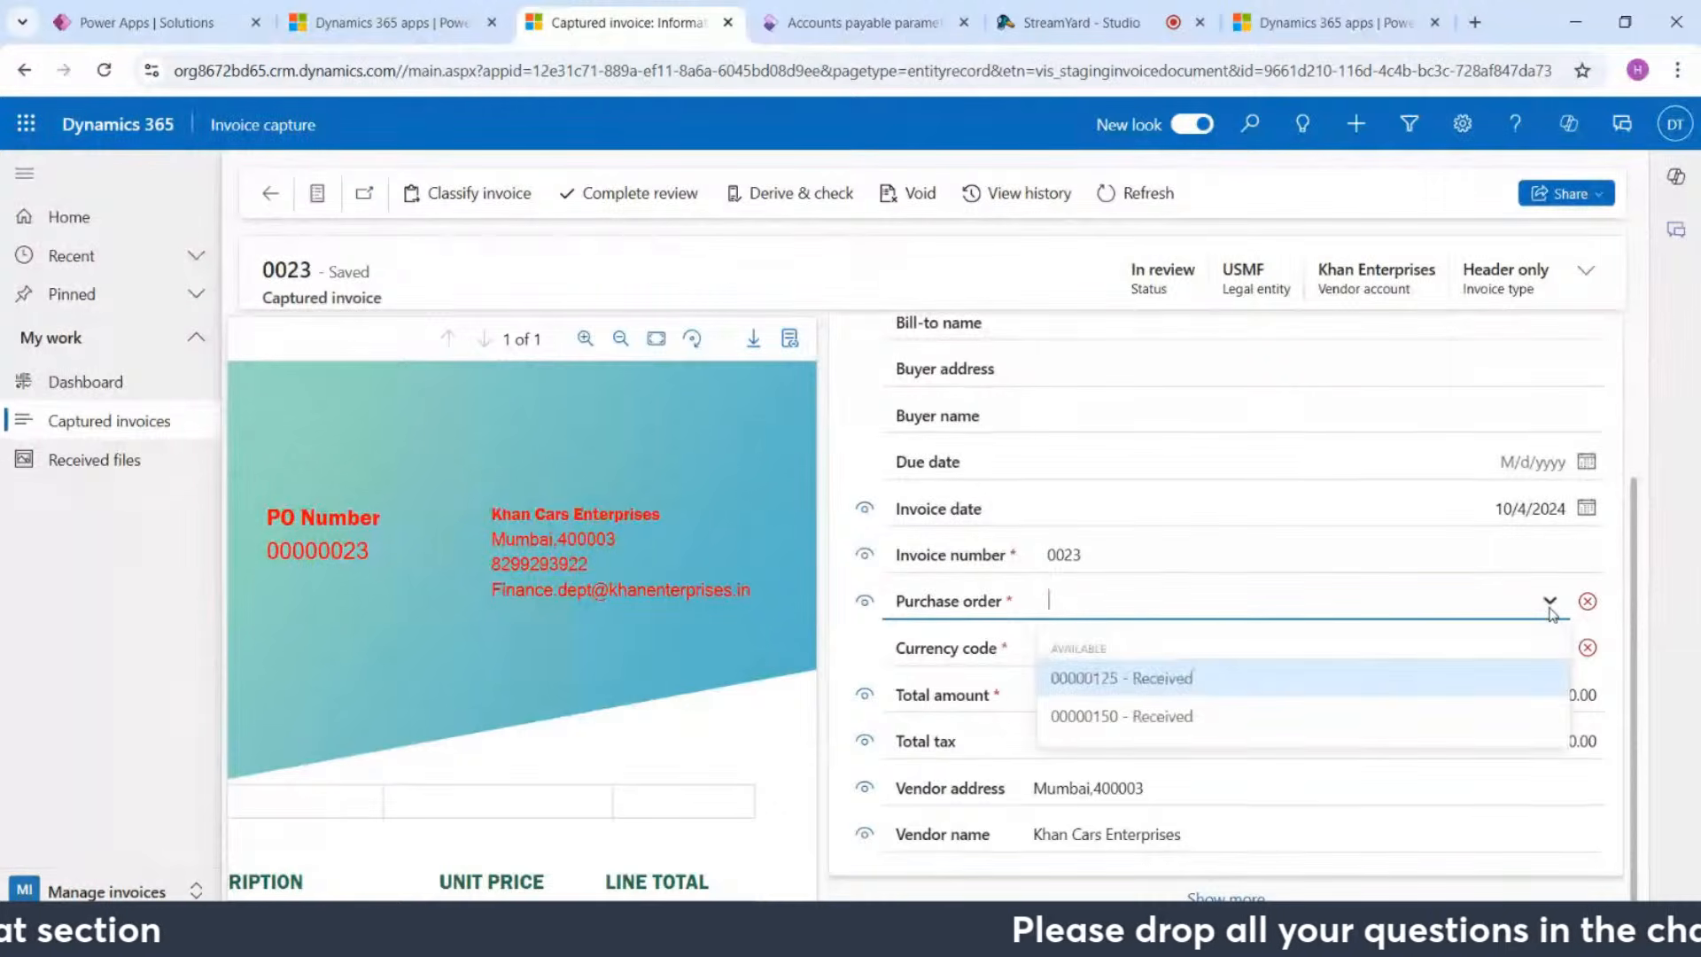
click(1230, 679)
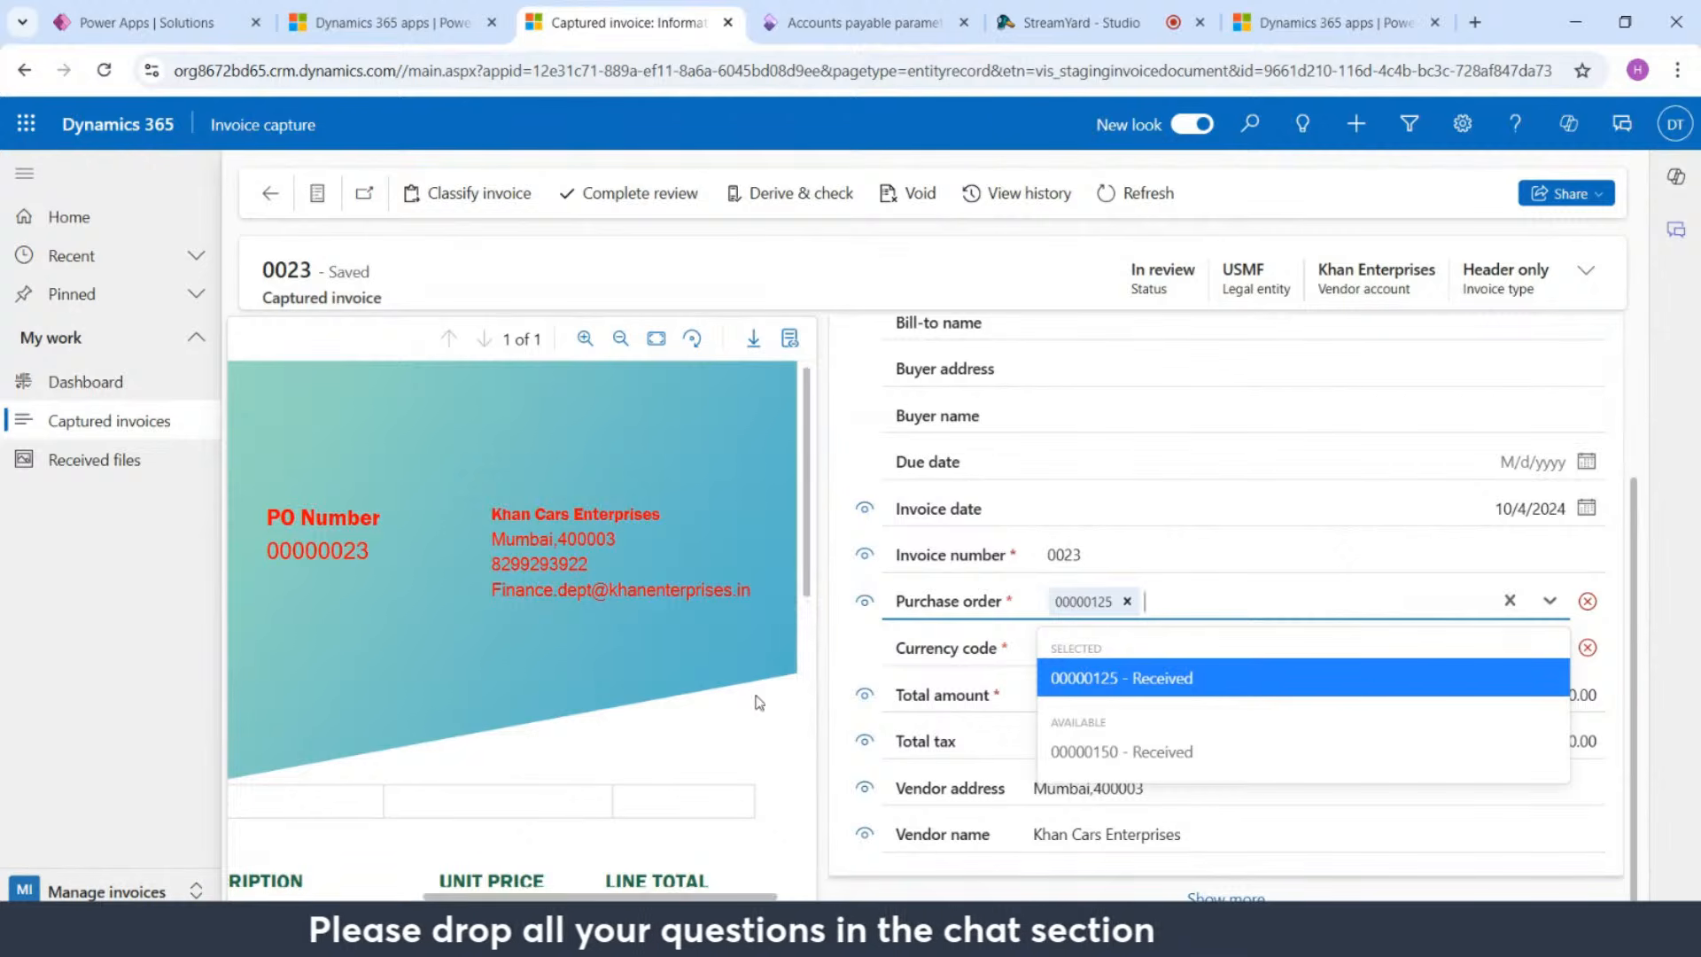
click(1104, 764)
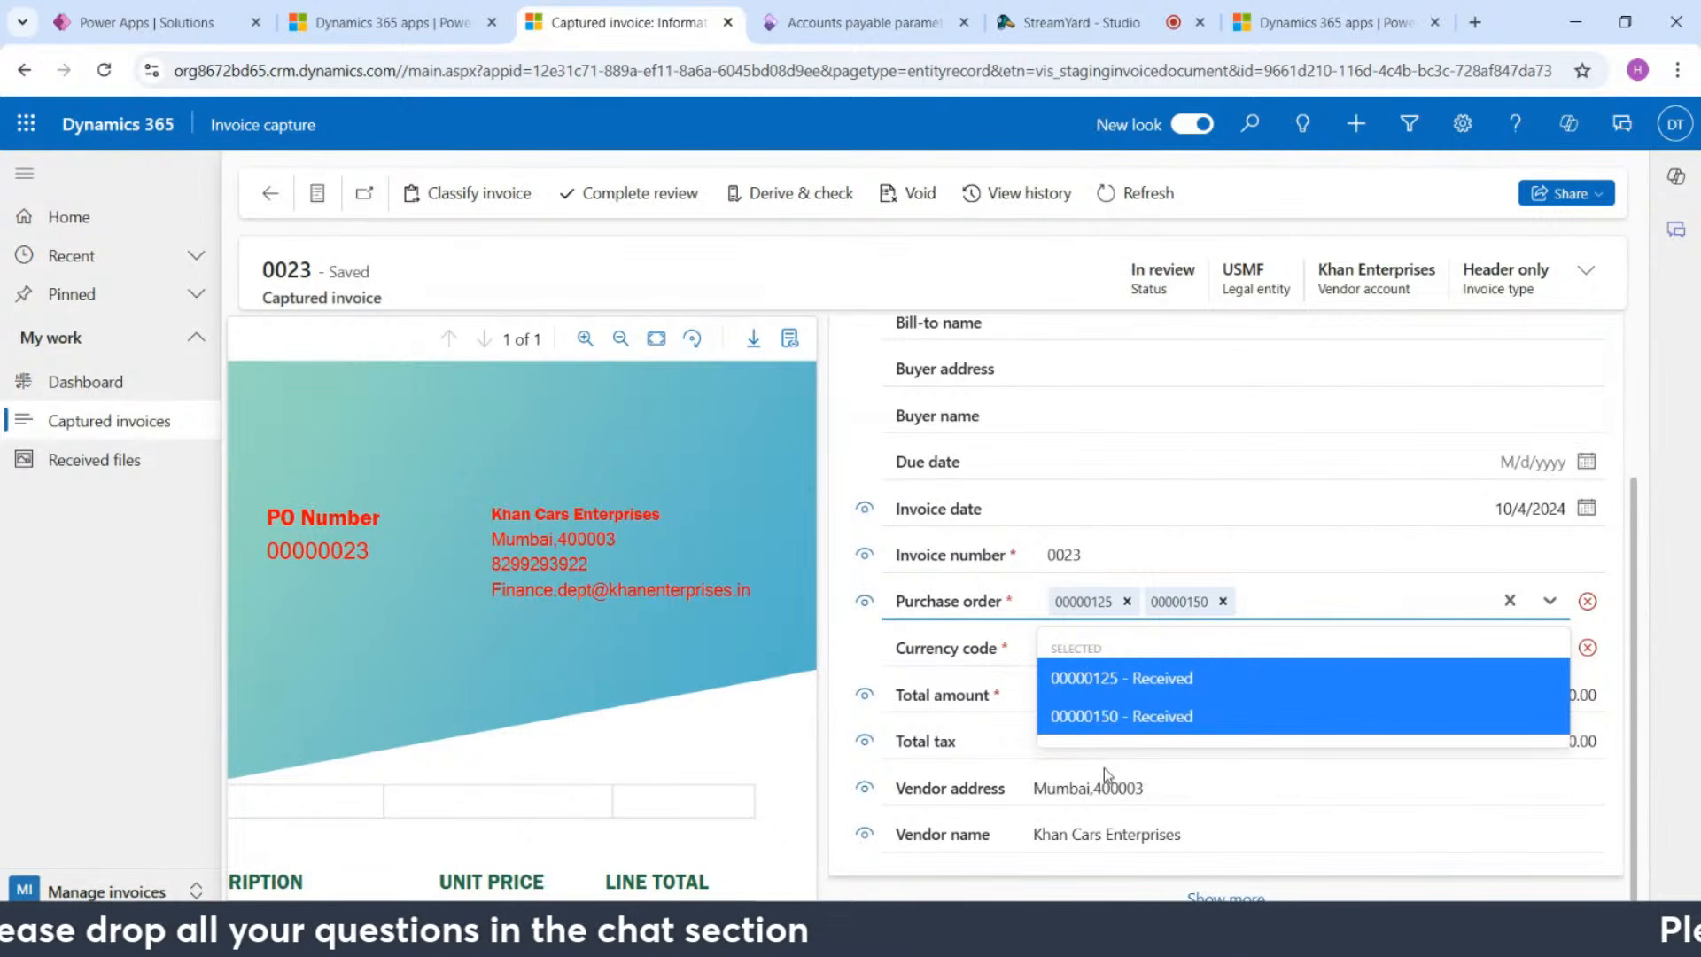
click(1127, 602)
click(867, 678)
Step: Set the invoice's currency code to USD - US Dollar
click(1102, 647)
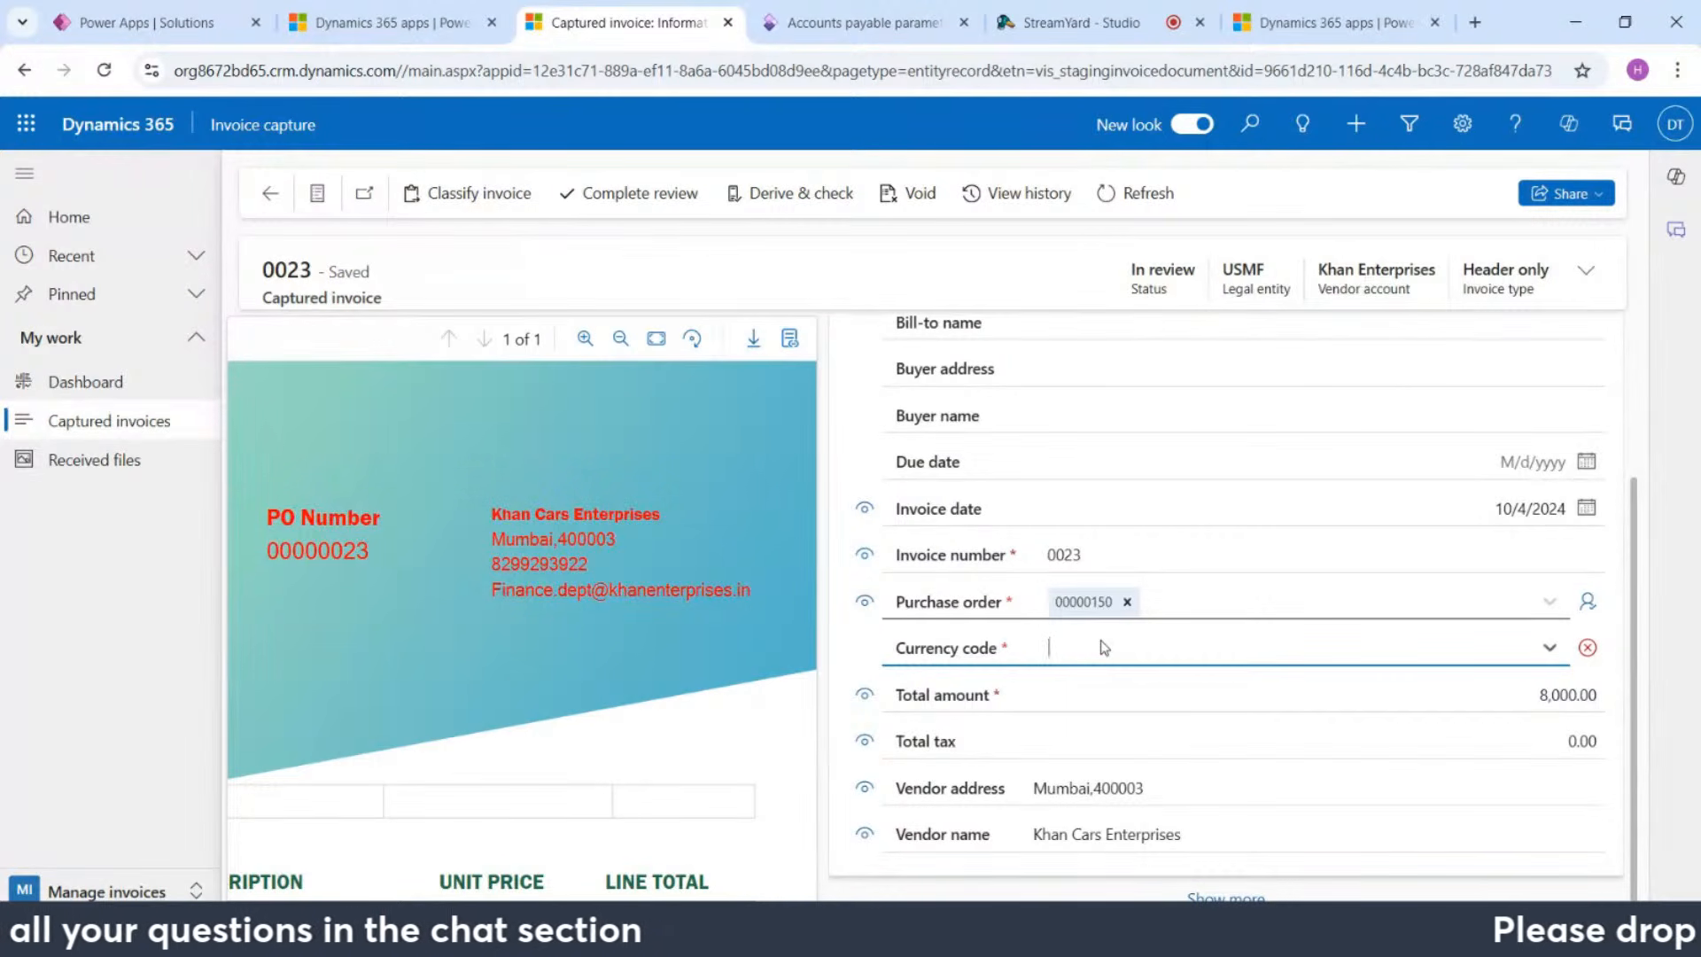
text(d)
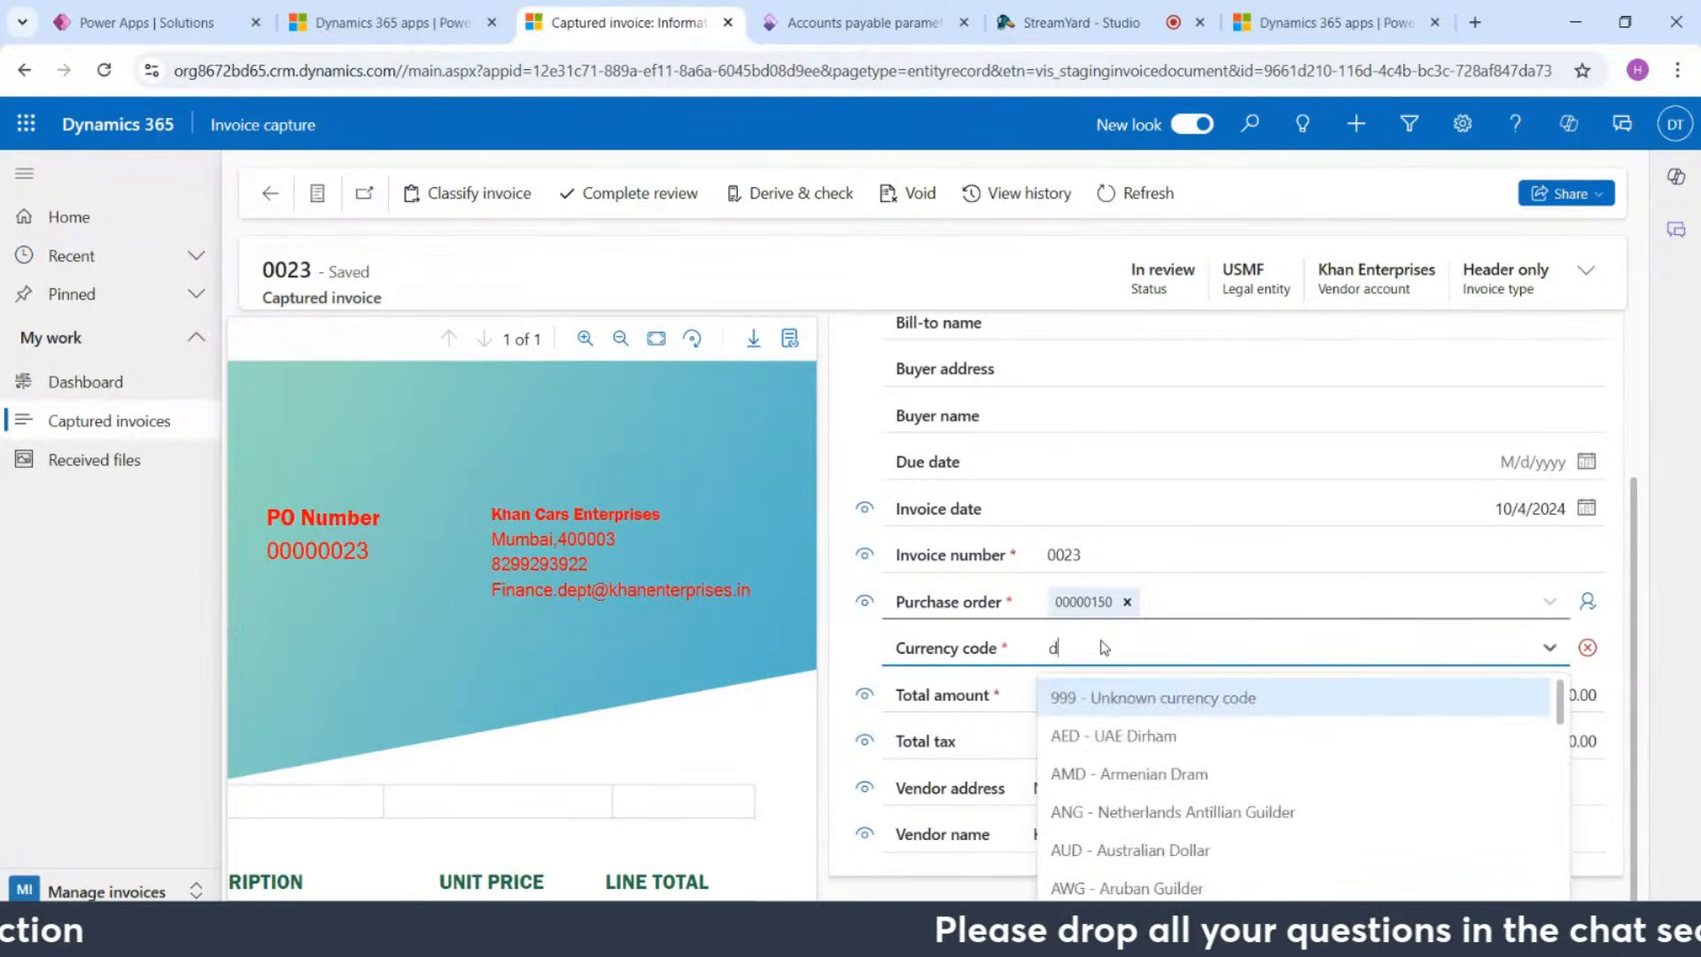
text(oll)
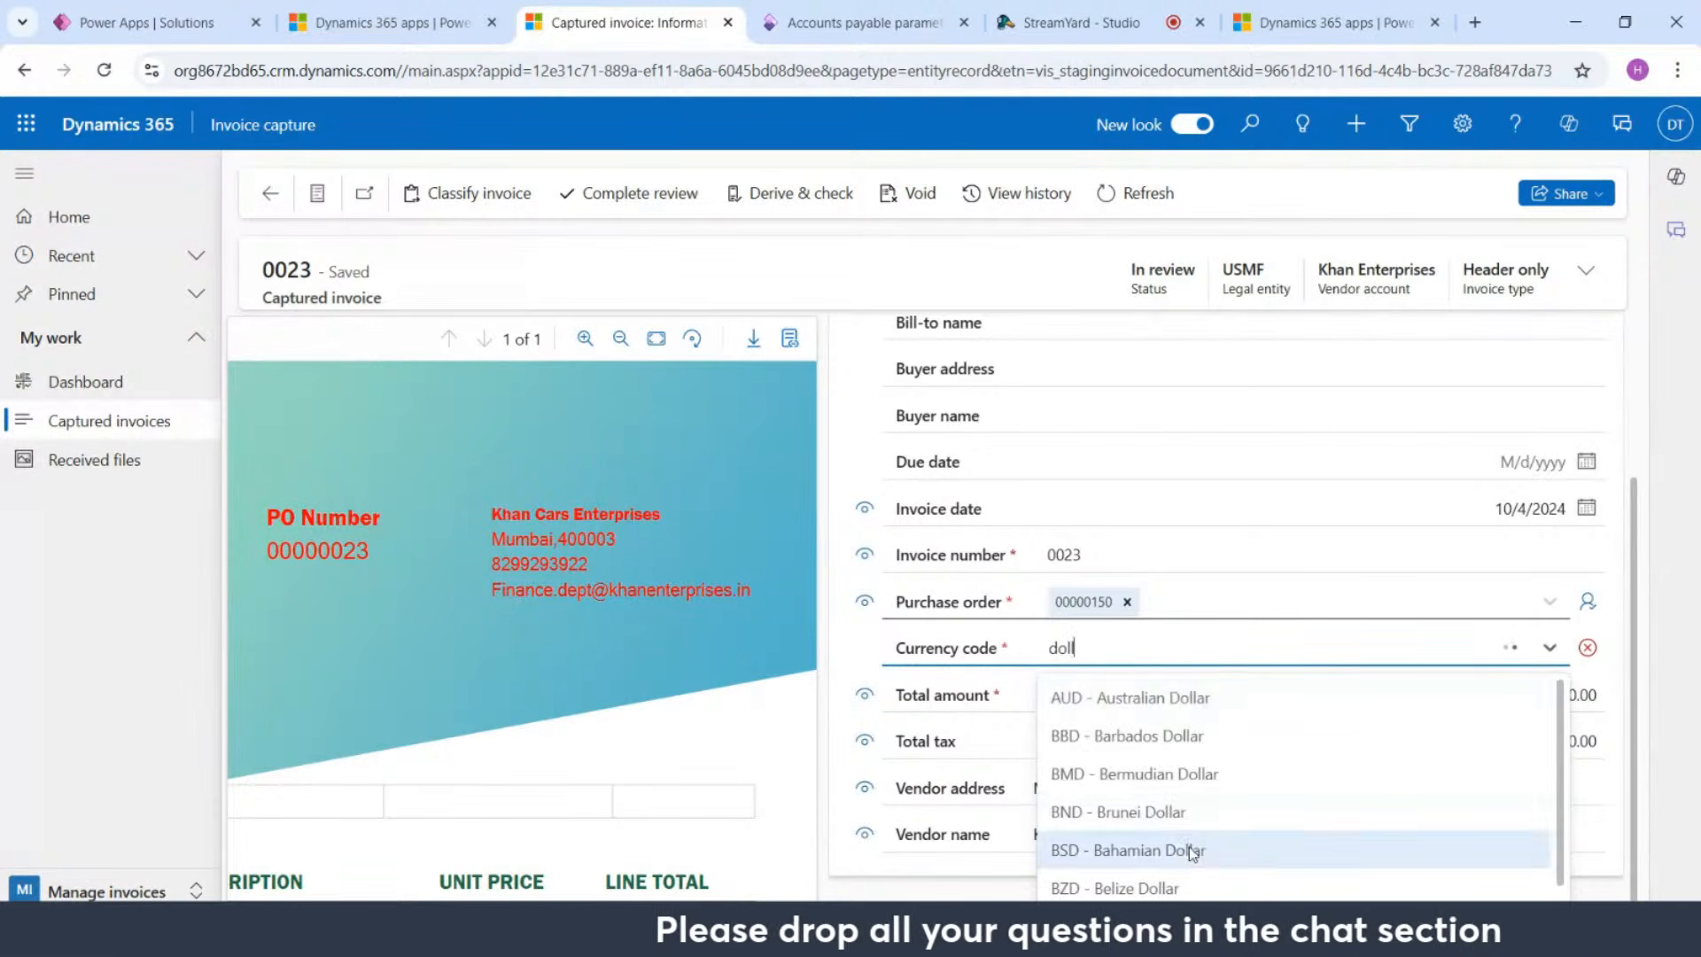
scroll(1188, 851, down, 6)
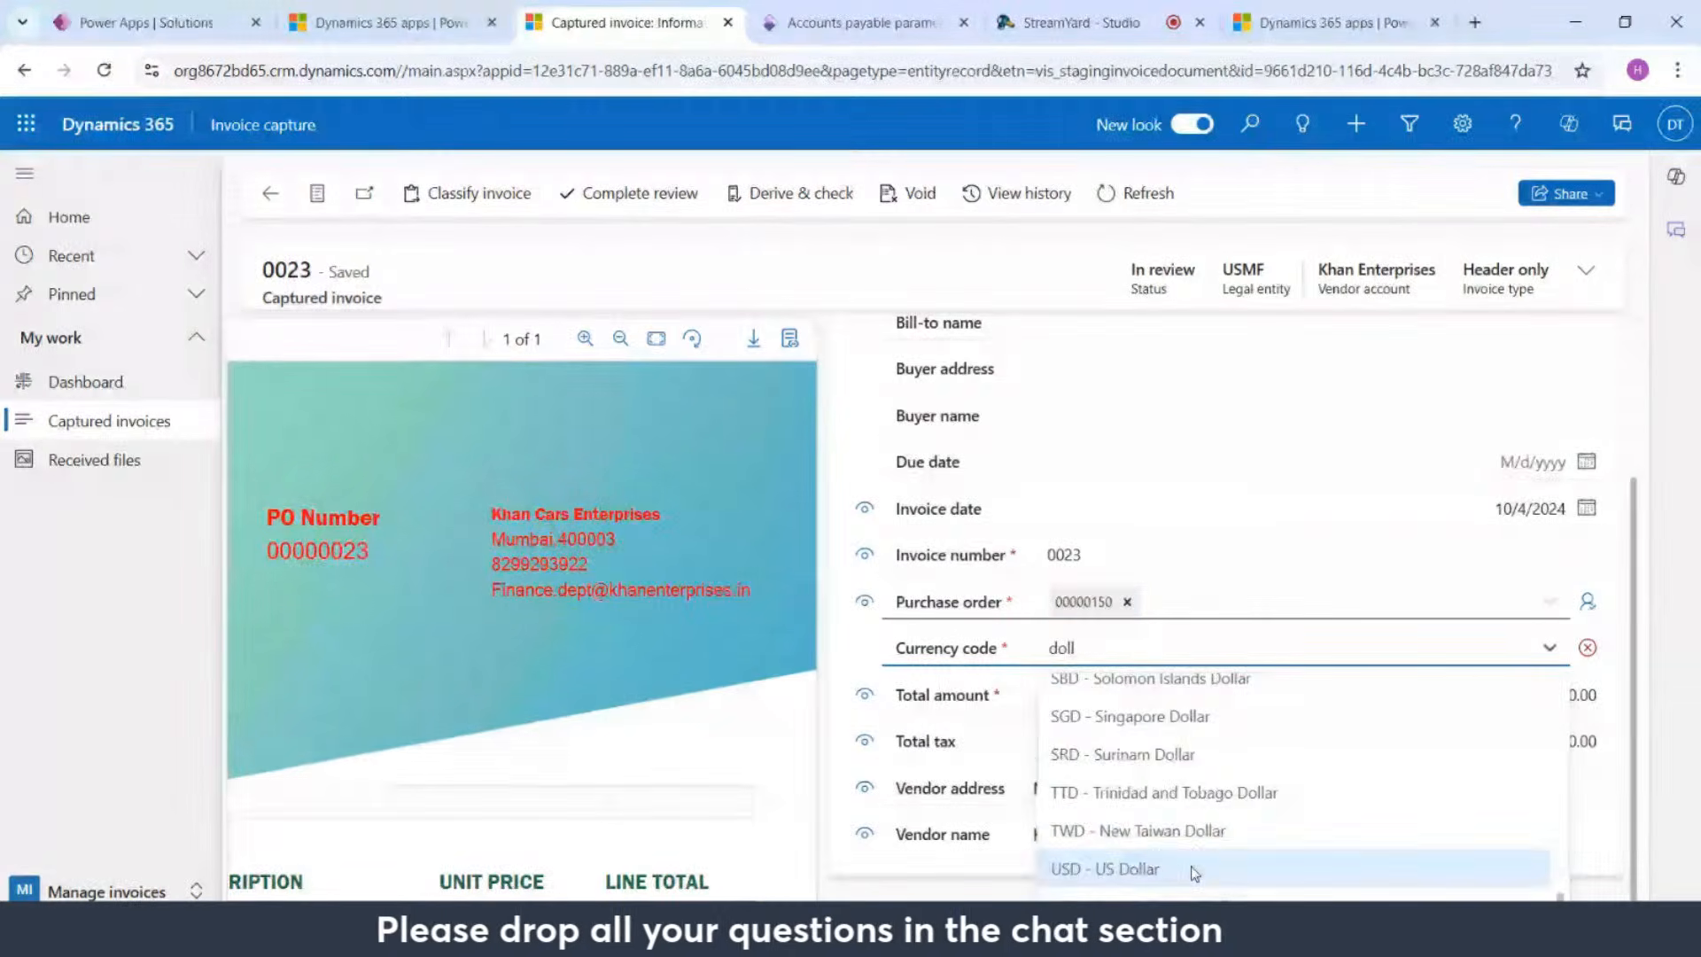
click(1152, 869)
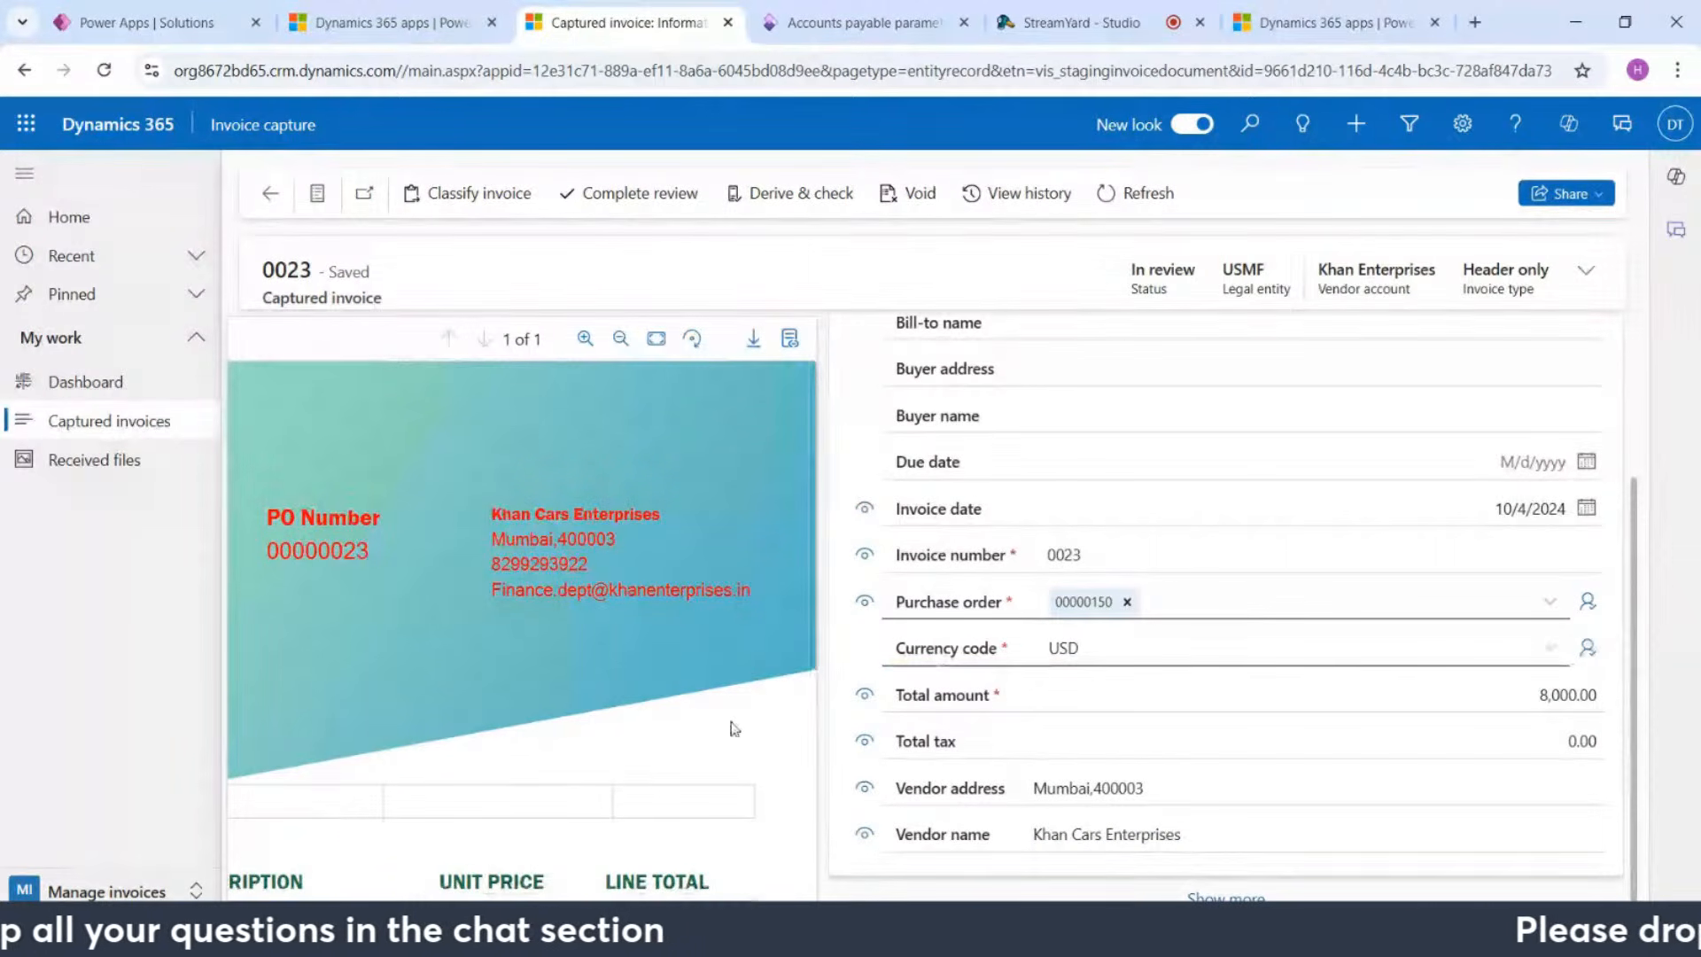
Step: Examine the invoice image against the captured fields and highlight the source of the invoice number on it
scroll(732, 726, down, 10)
scroll(565, 695, up, 10)
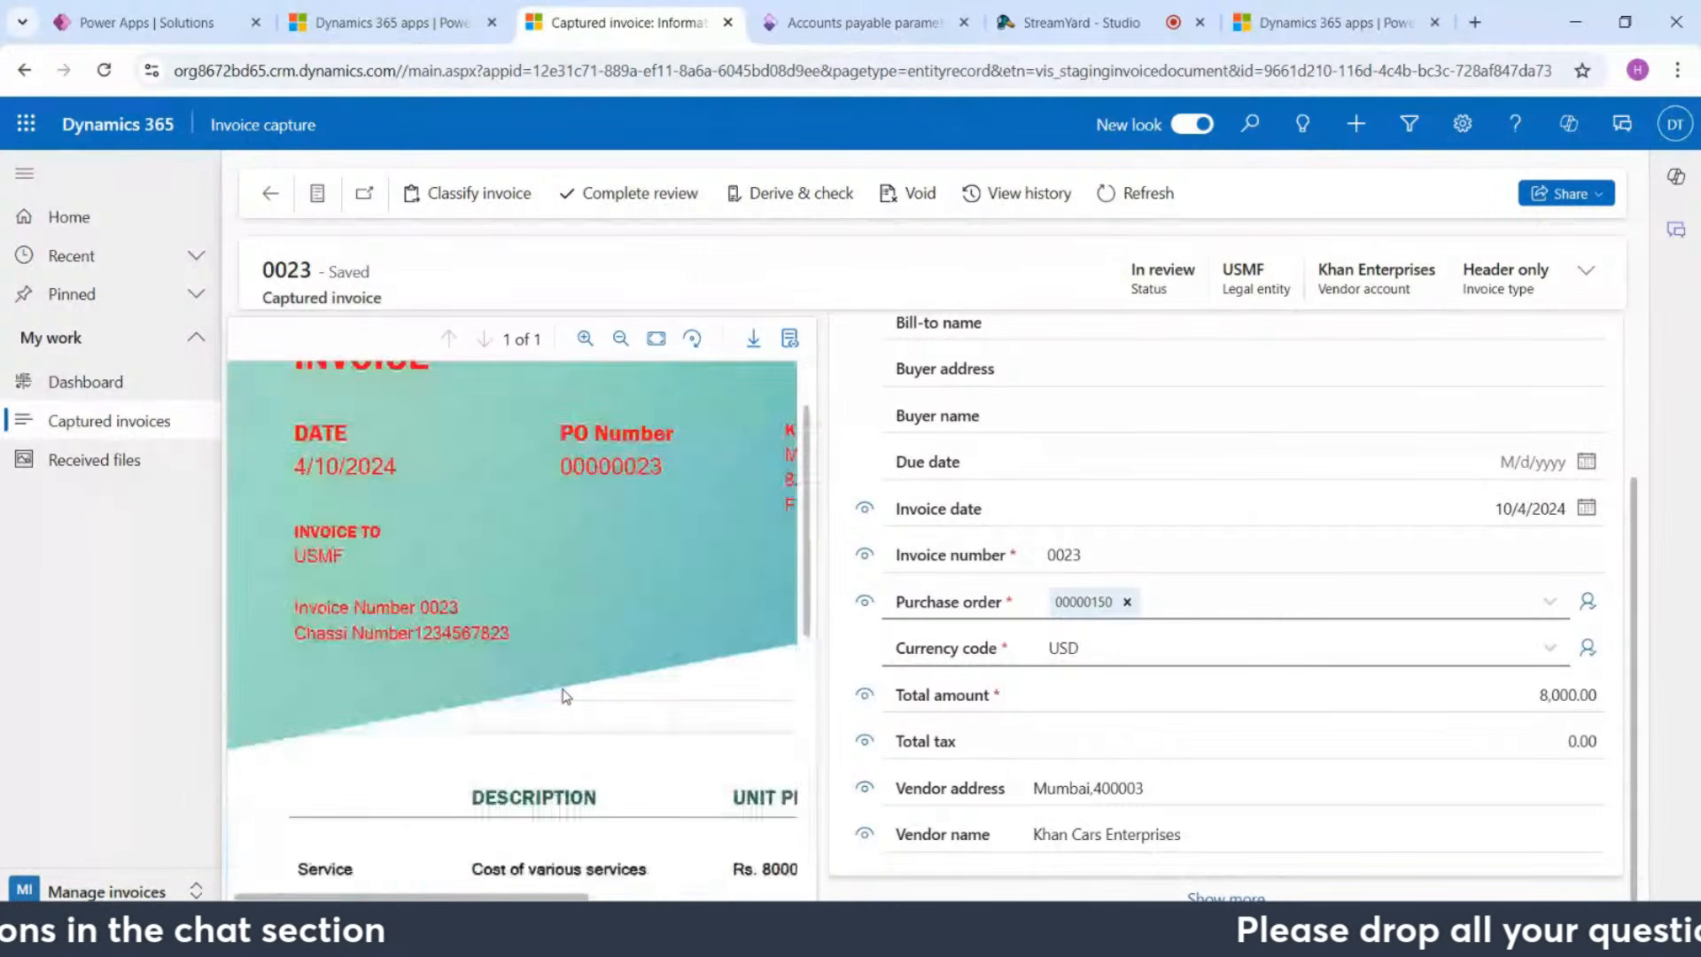
scroll(562, 689, up, 2)
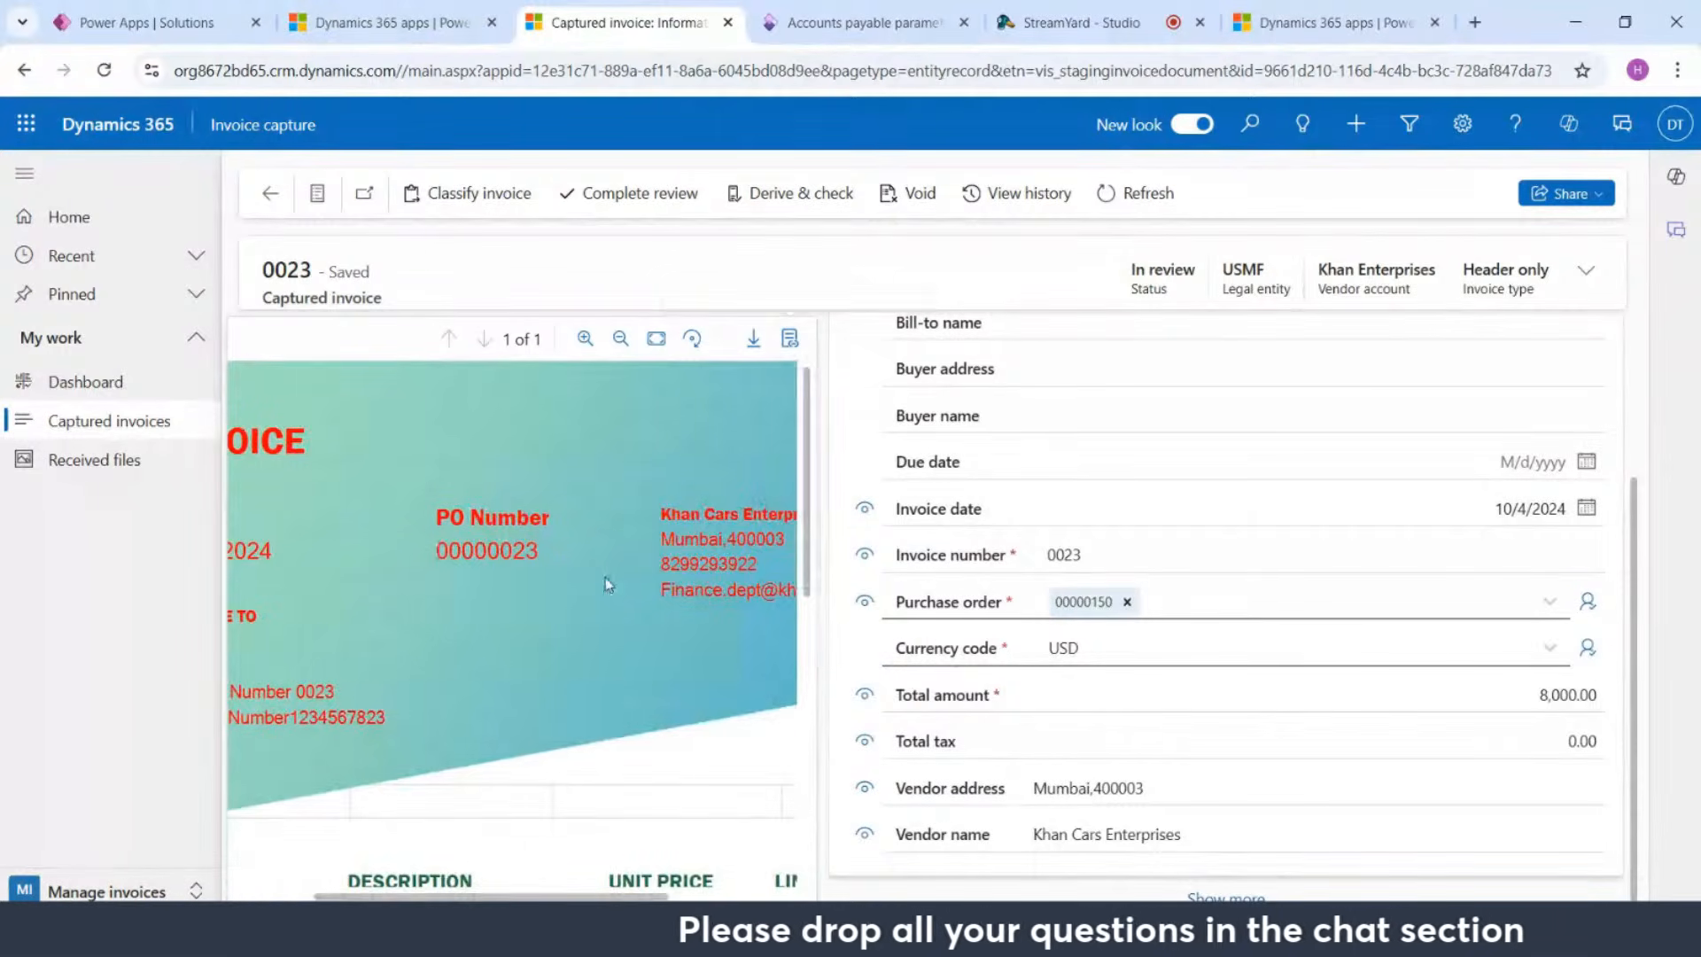
scroll(605, 576, left, 3)
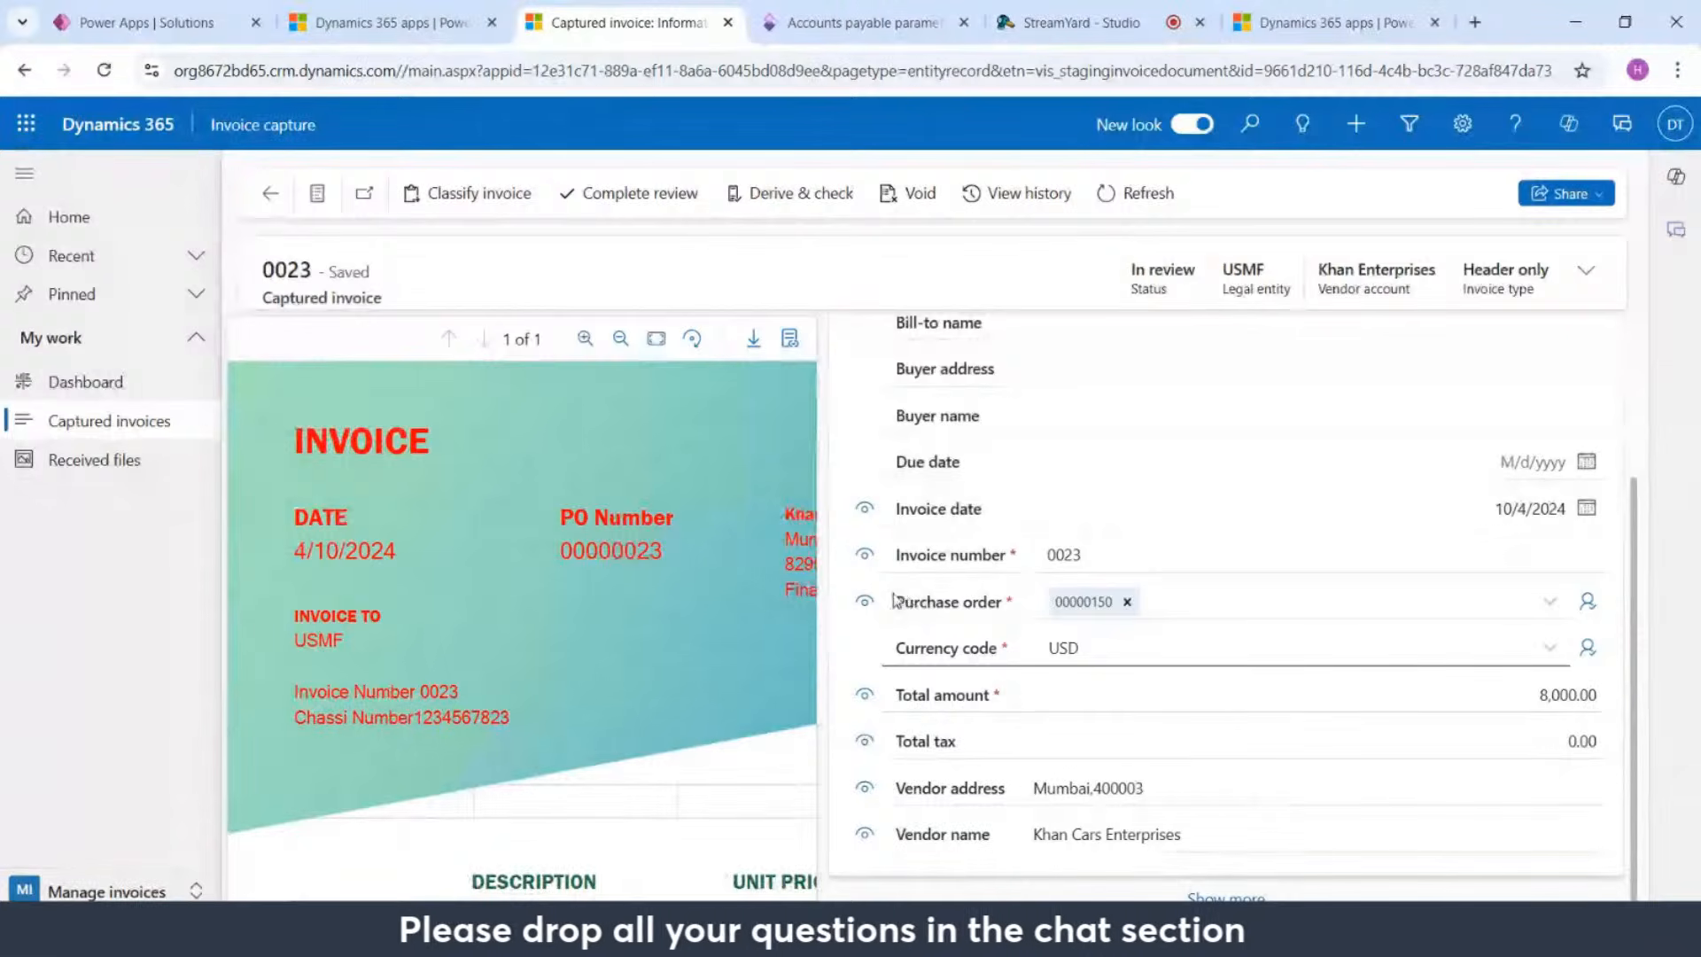
click(865, 558)
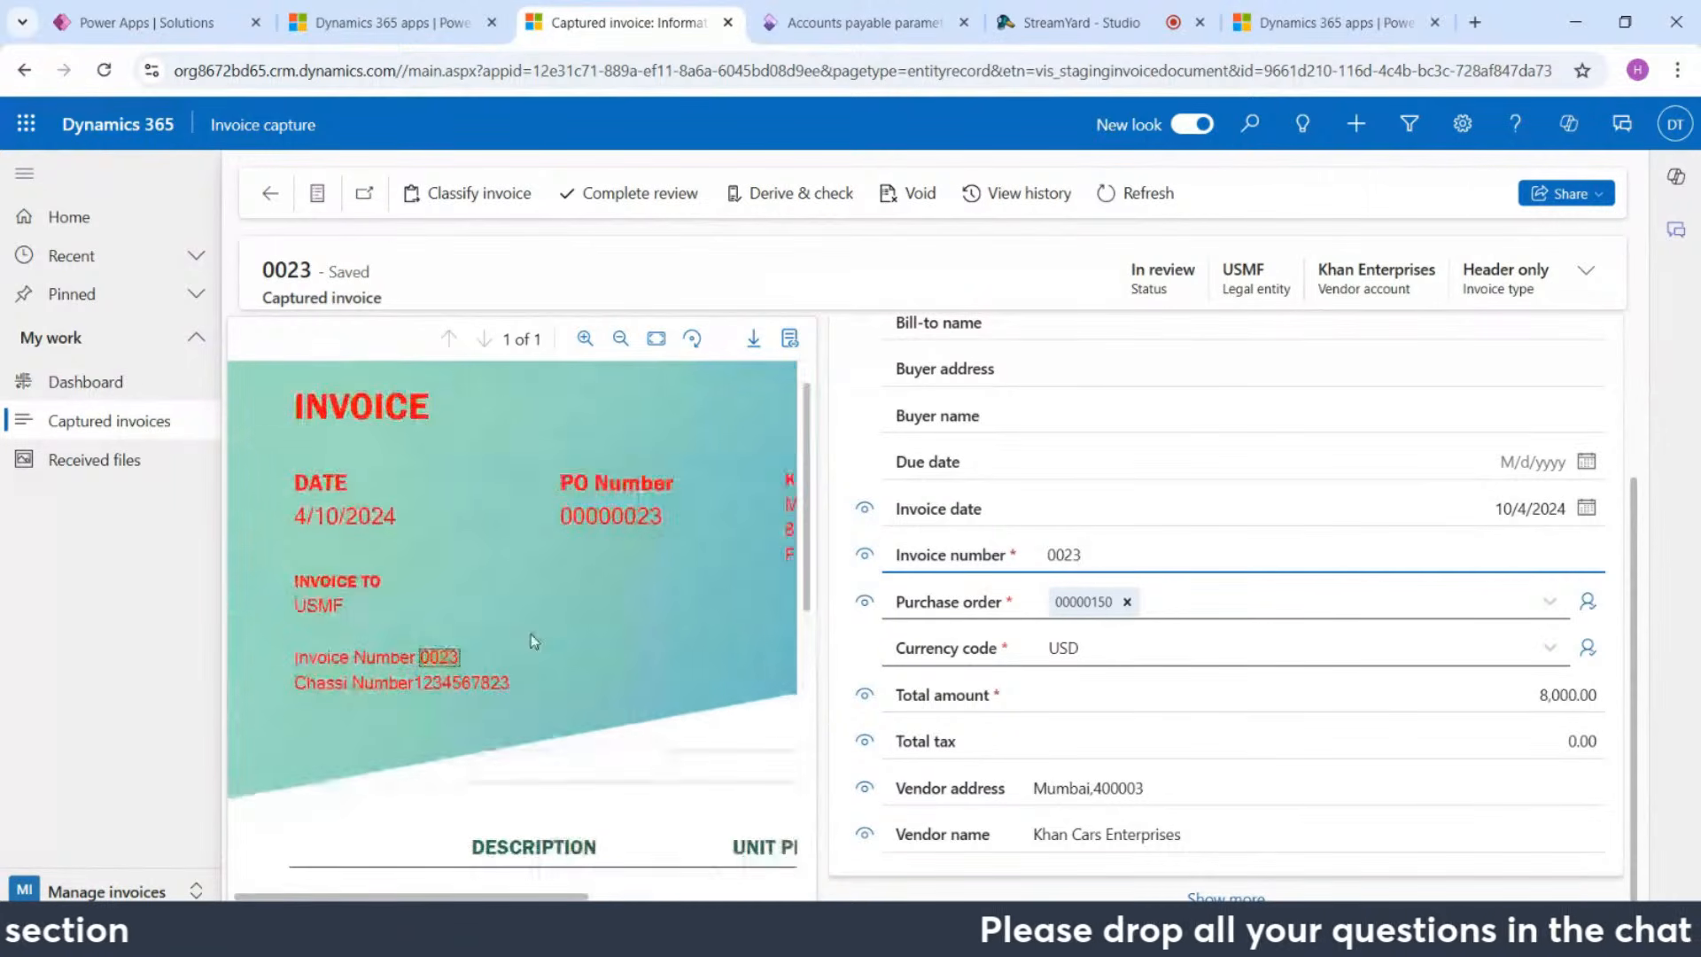
Step: Inspect which field the PO Number is linked to in the invoice field connections, leaving the links unsaved
click(790, 339)
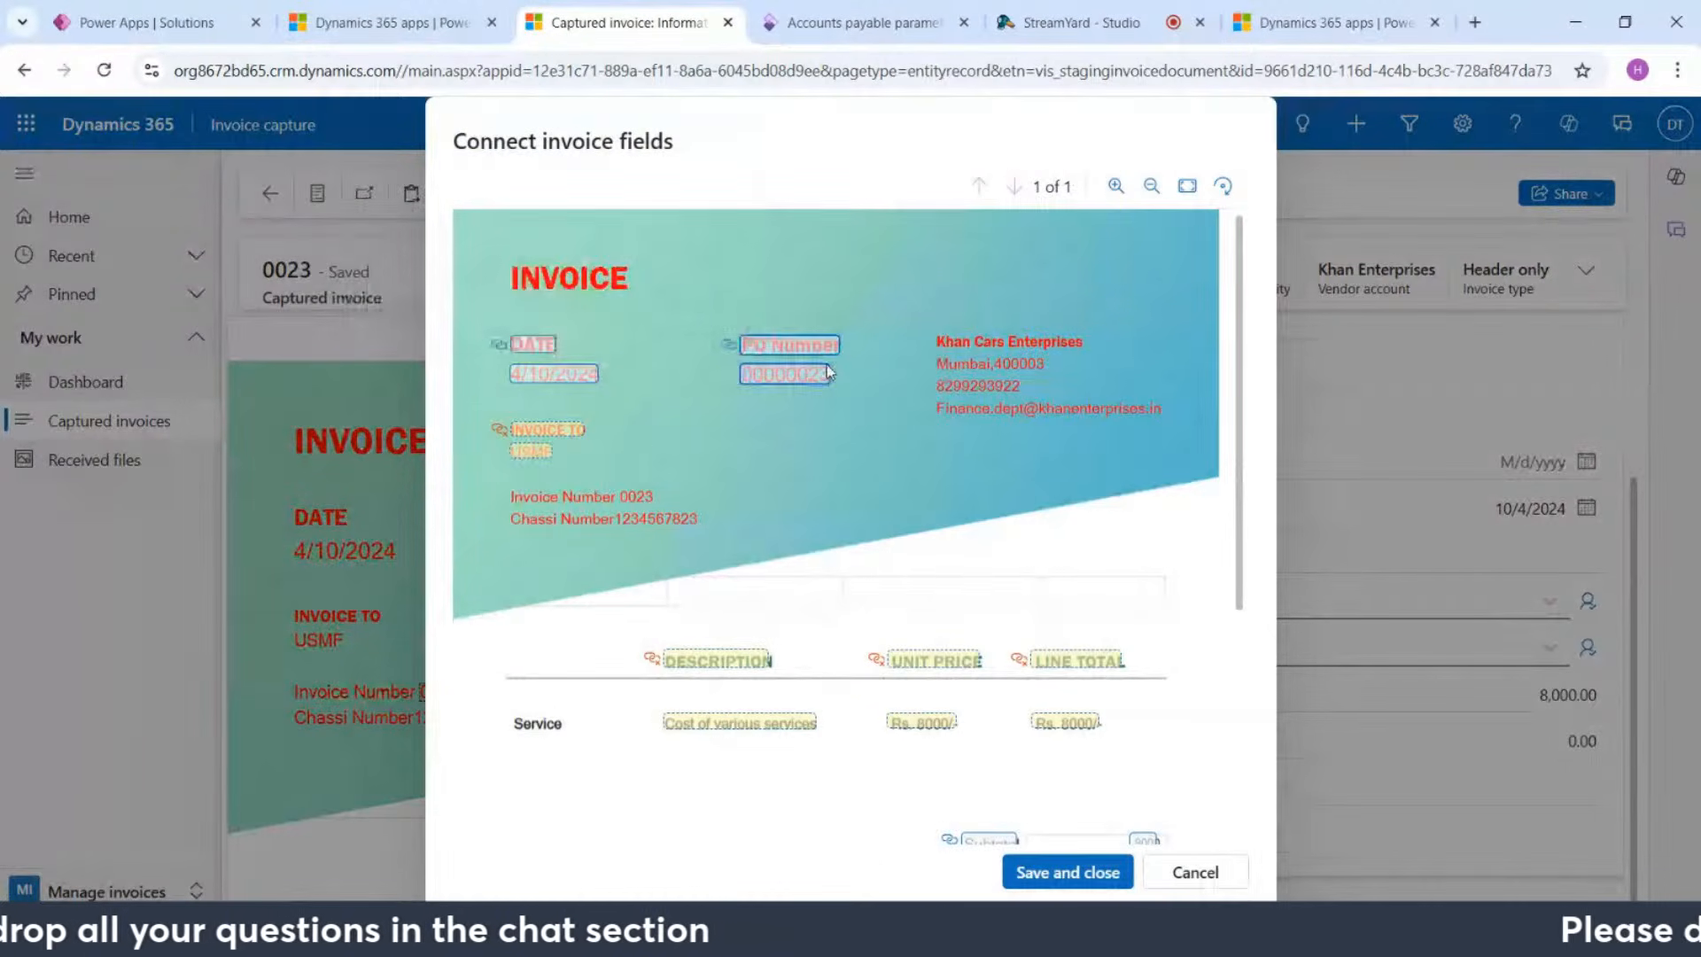
mouse_move(829, 372)
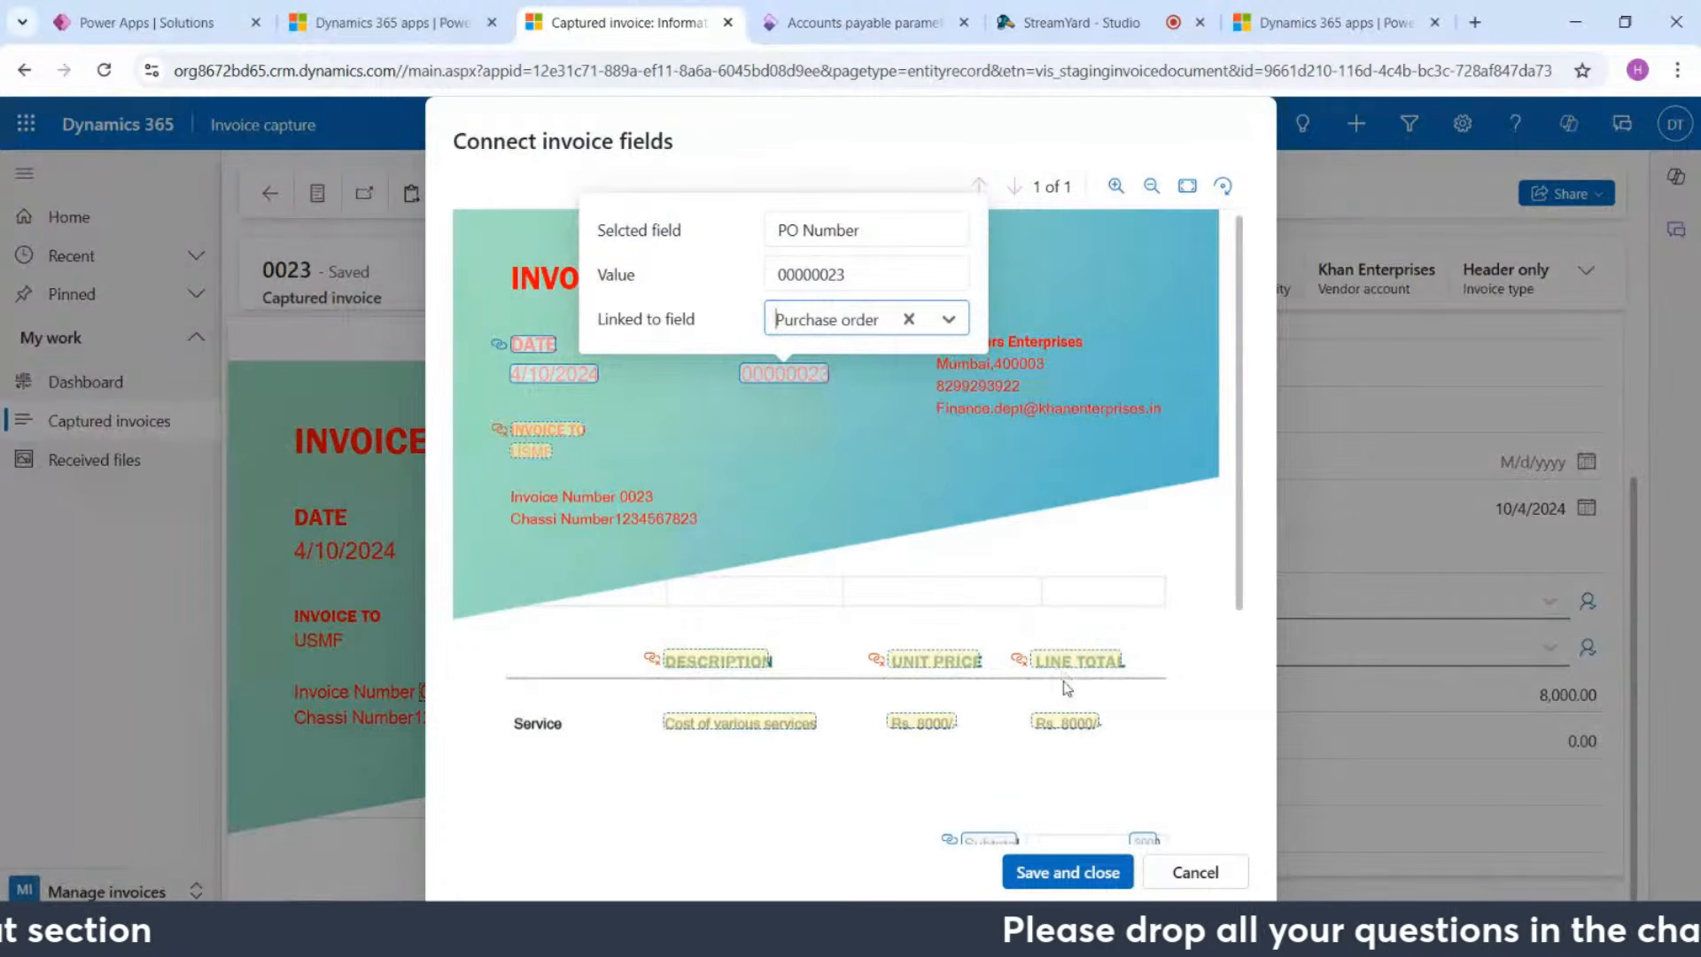
click(1179, 873)
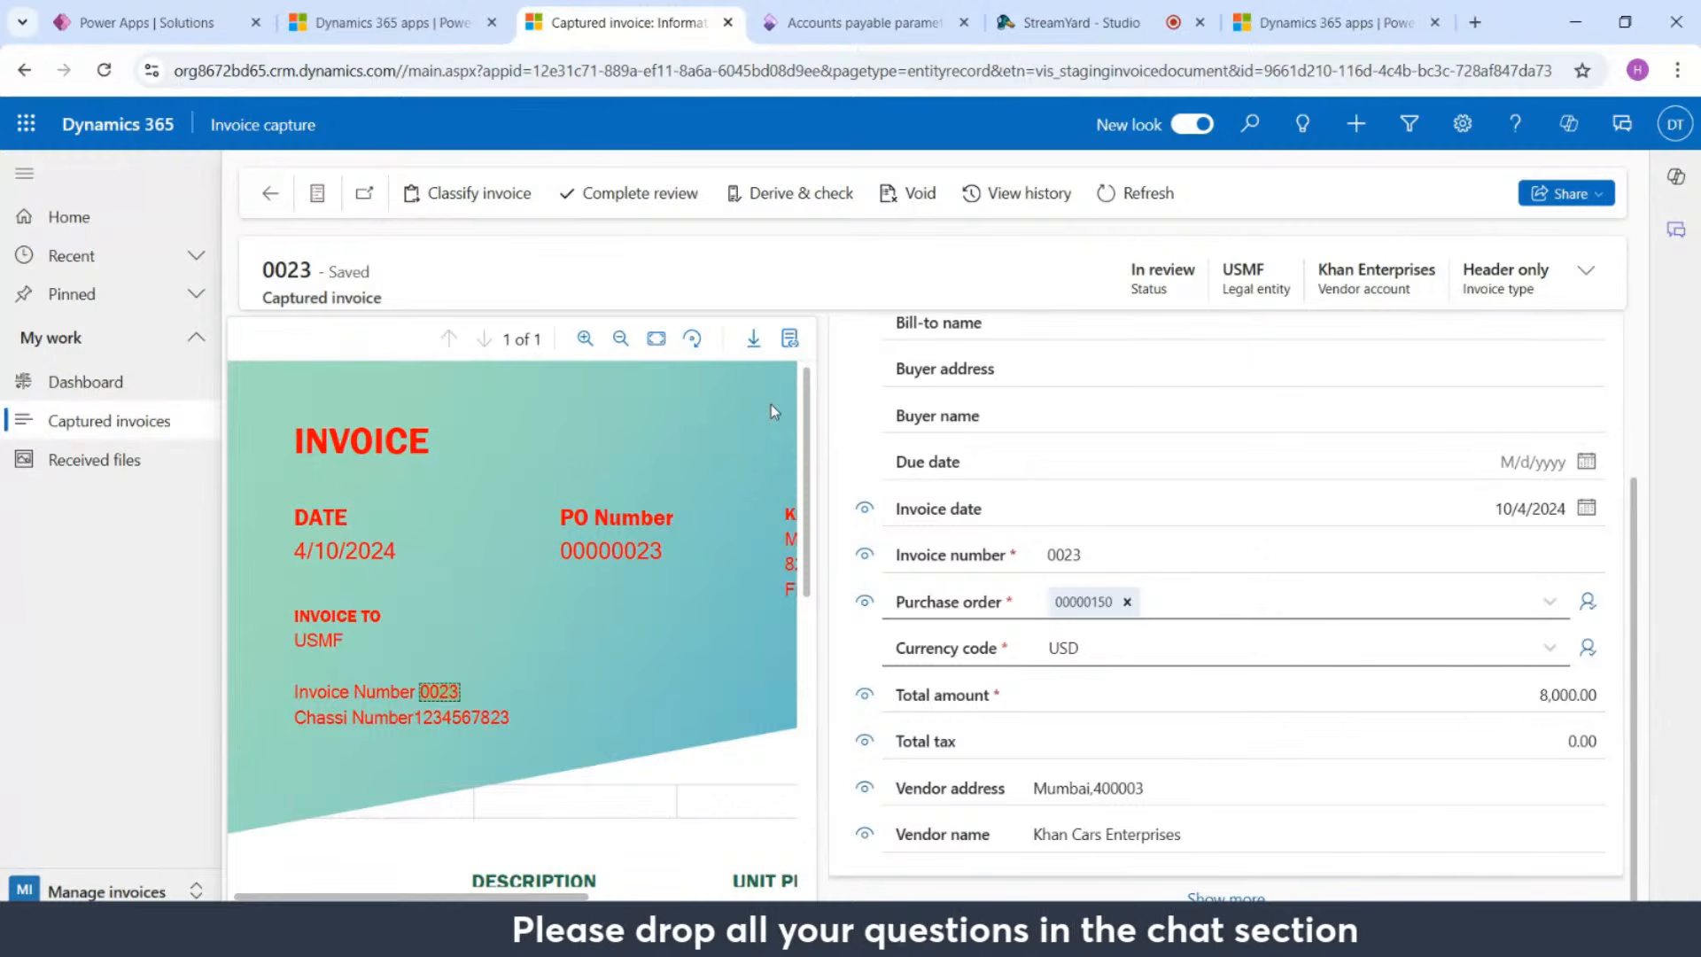
click(790, 338)
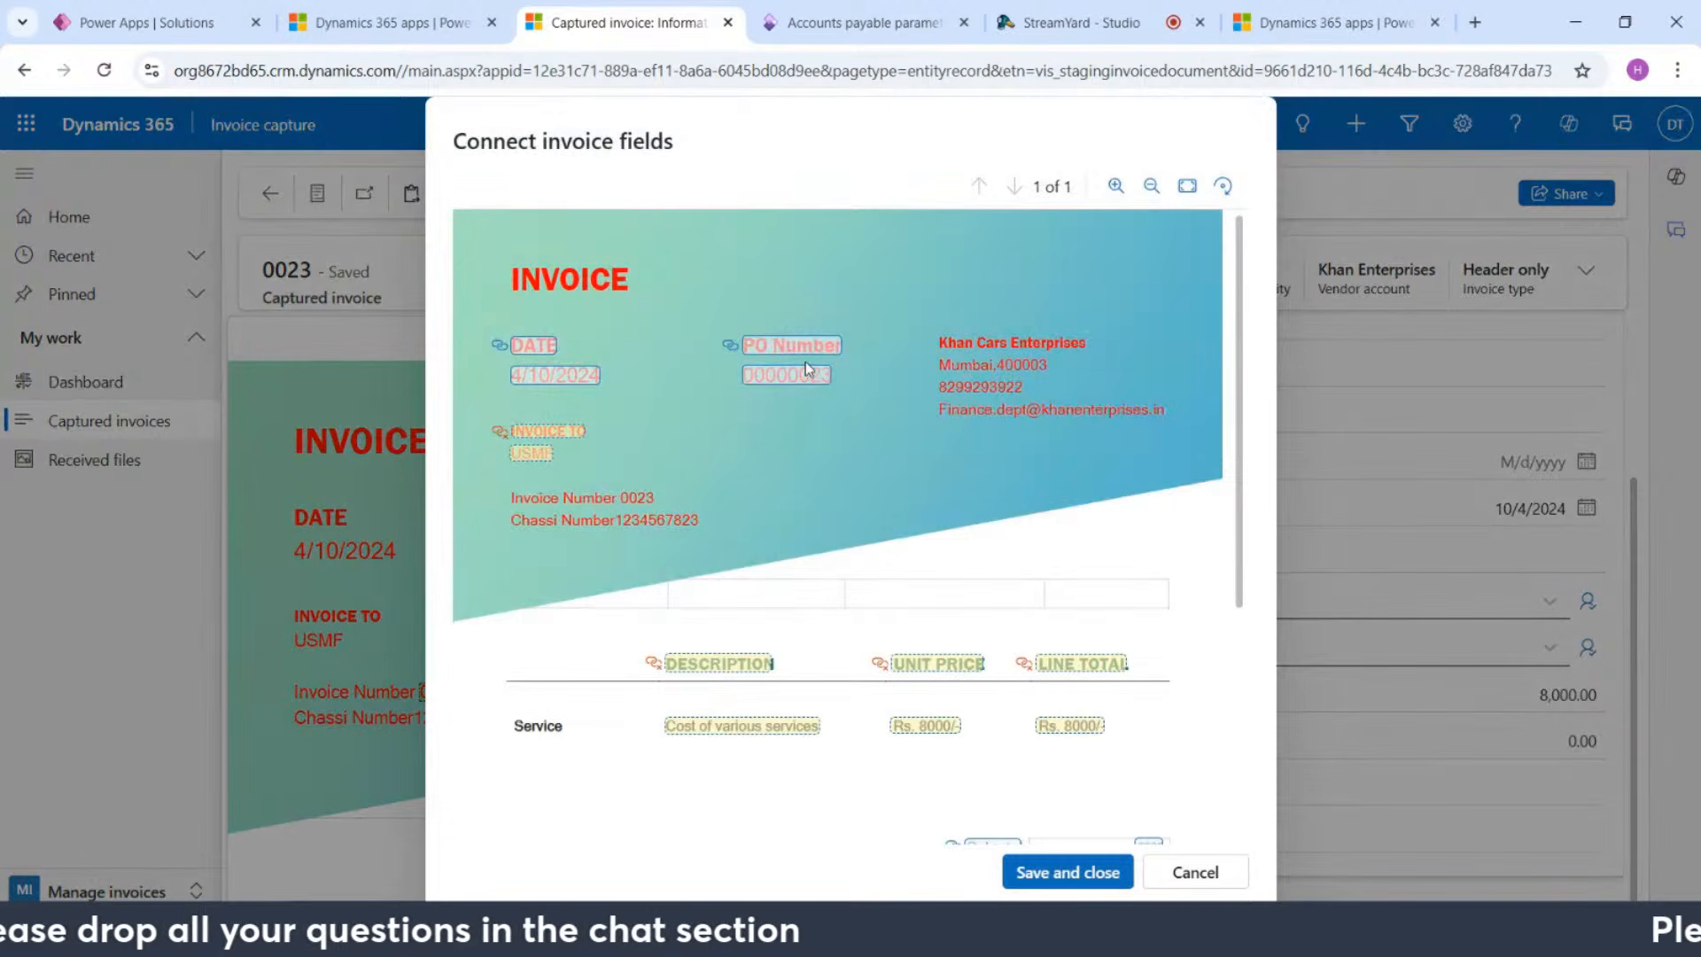
click(809, 373)
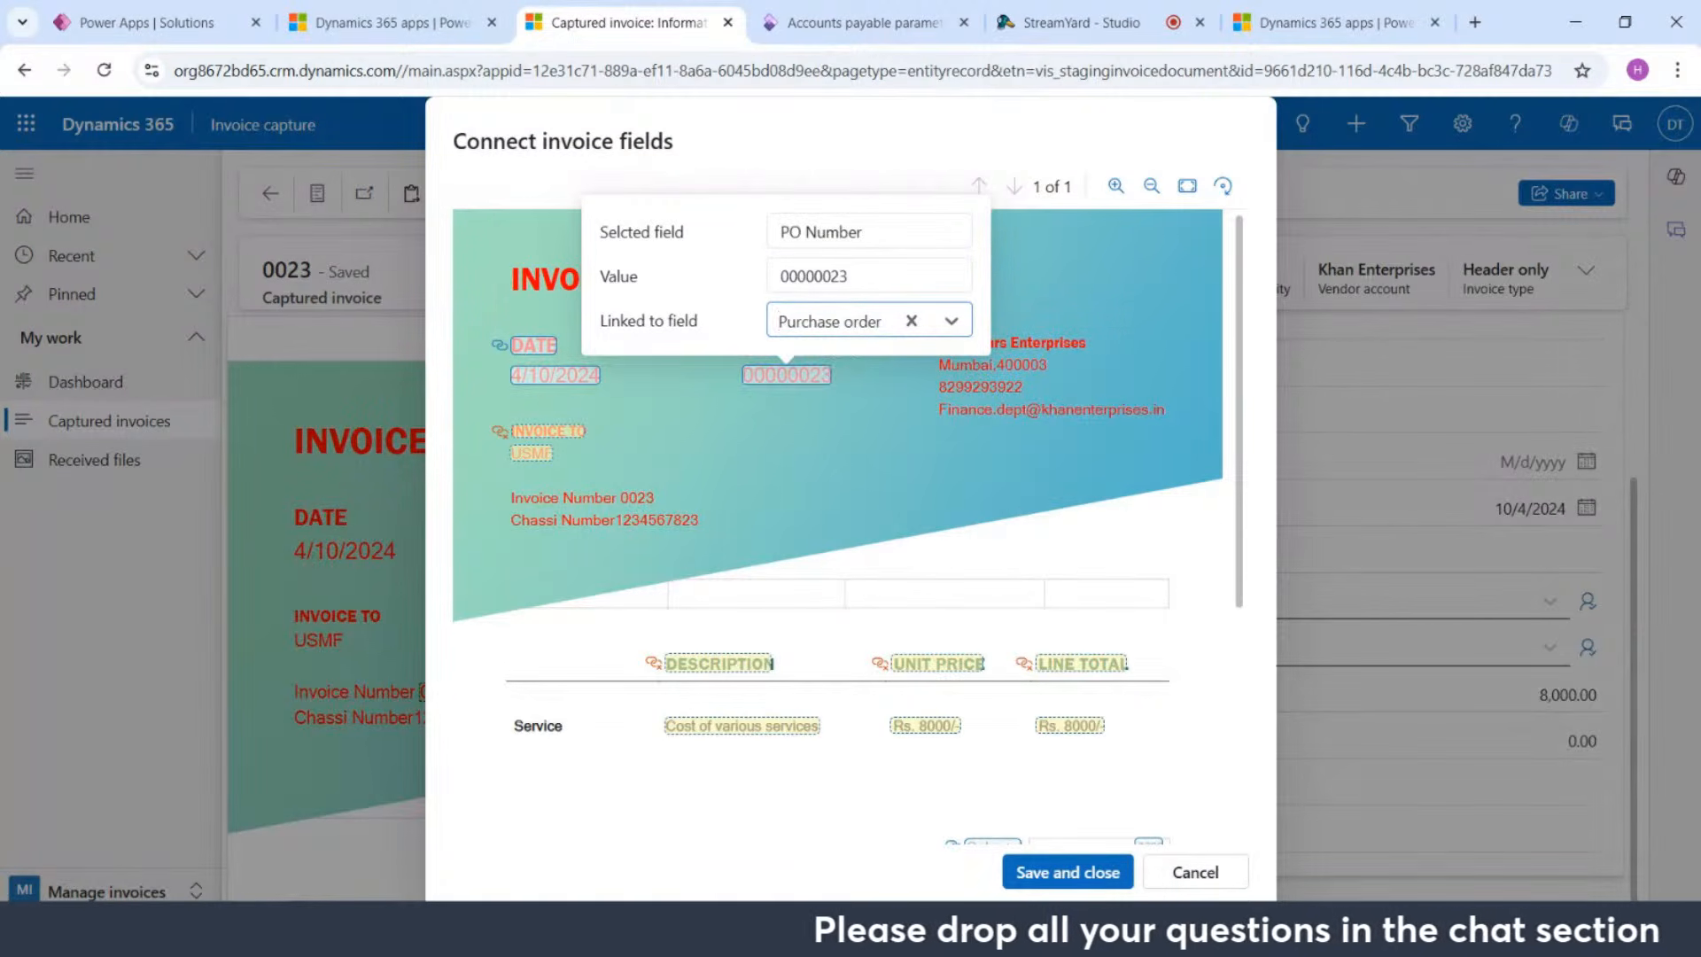
click(1195, 872)
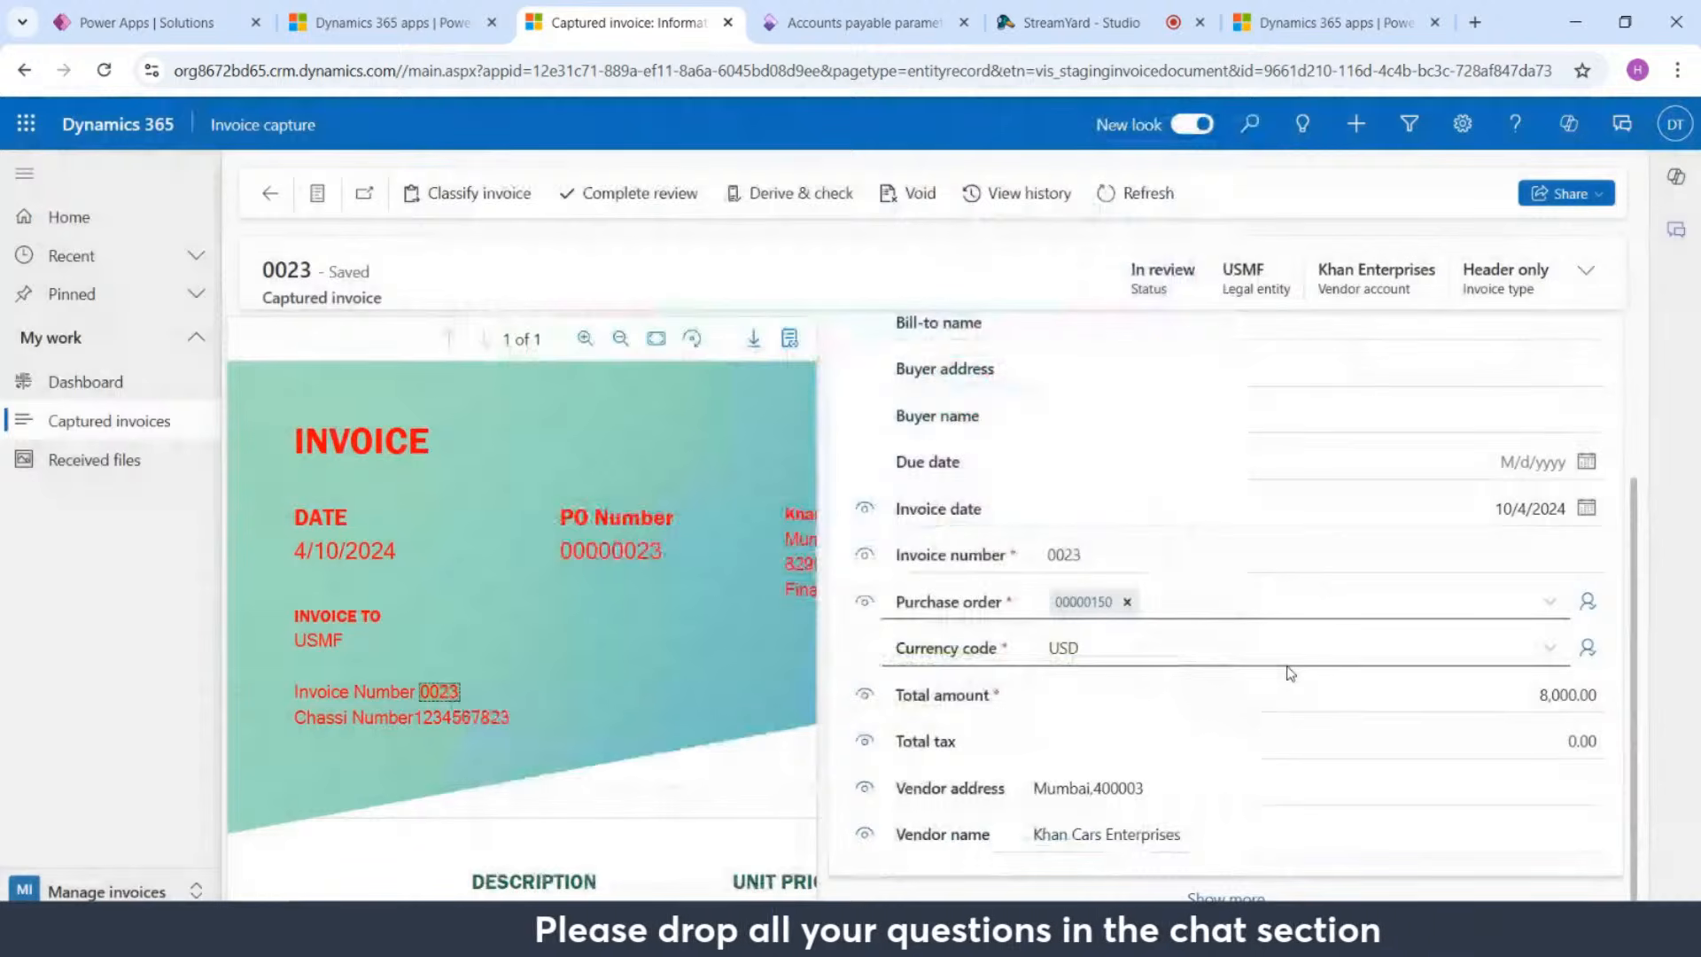
Step: Complete the review of the captured invoice and transfer it to Dynamics 365 Finance
click(620, 192)
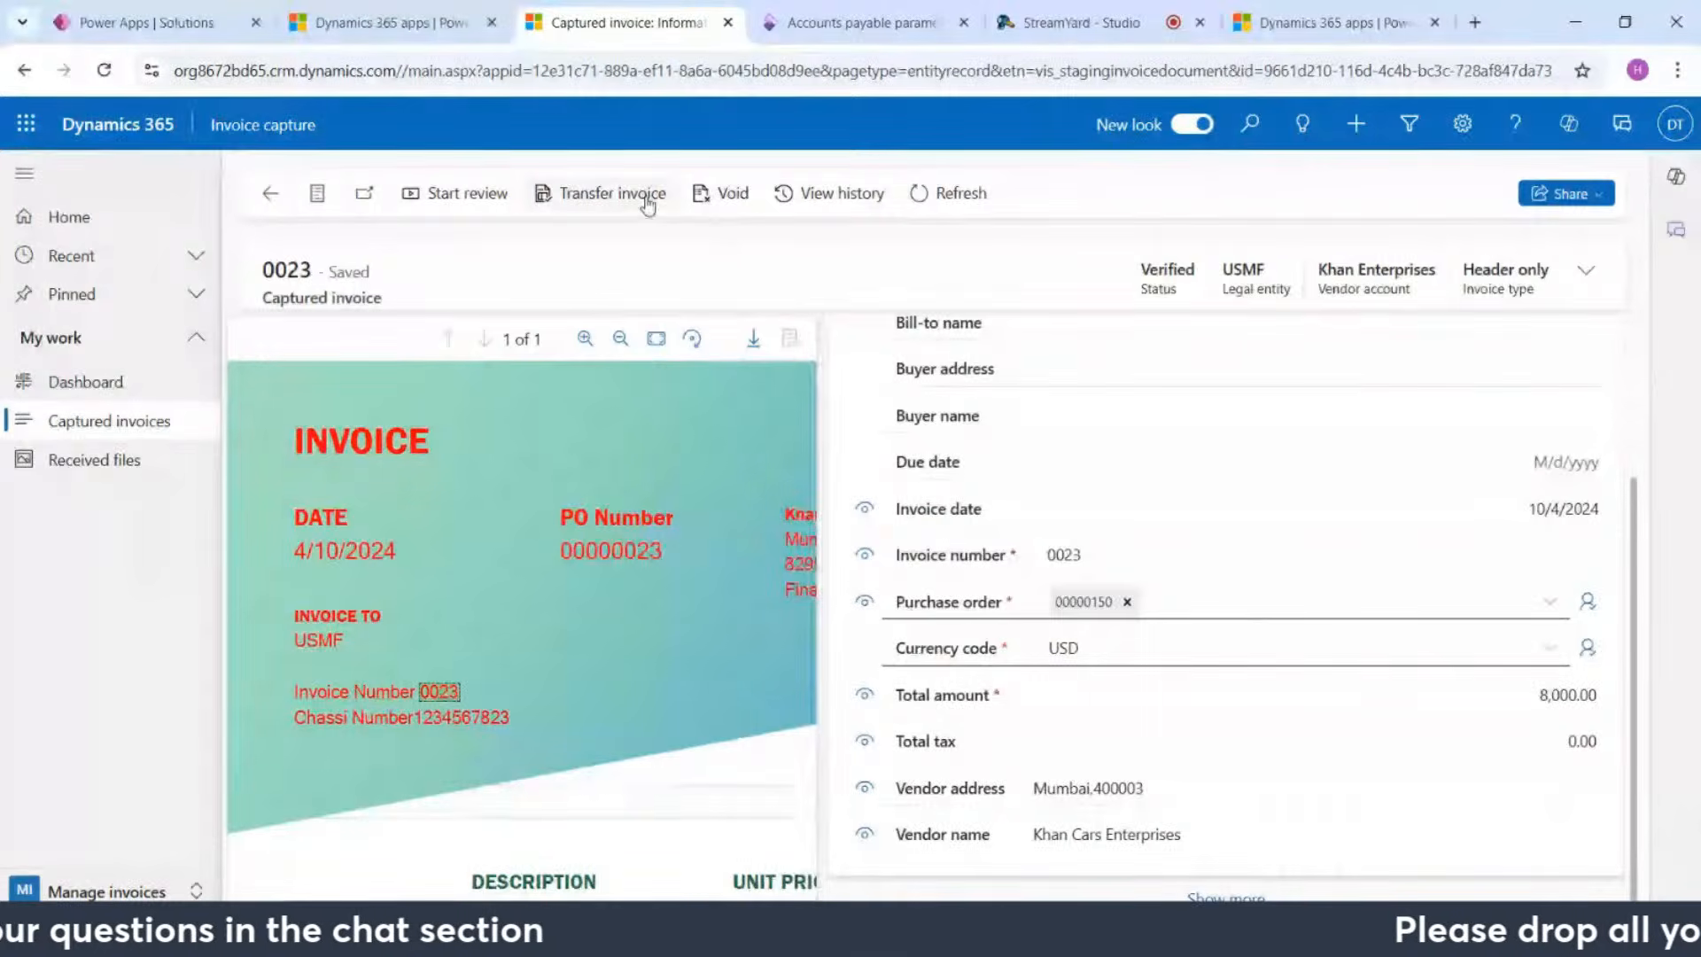
click(646, 197)
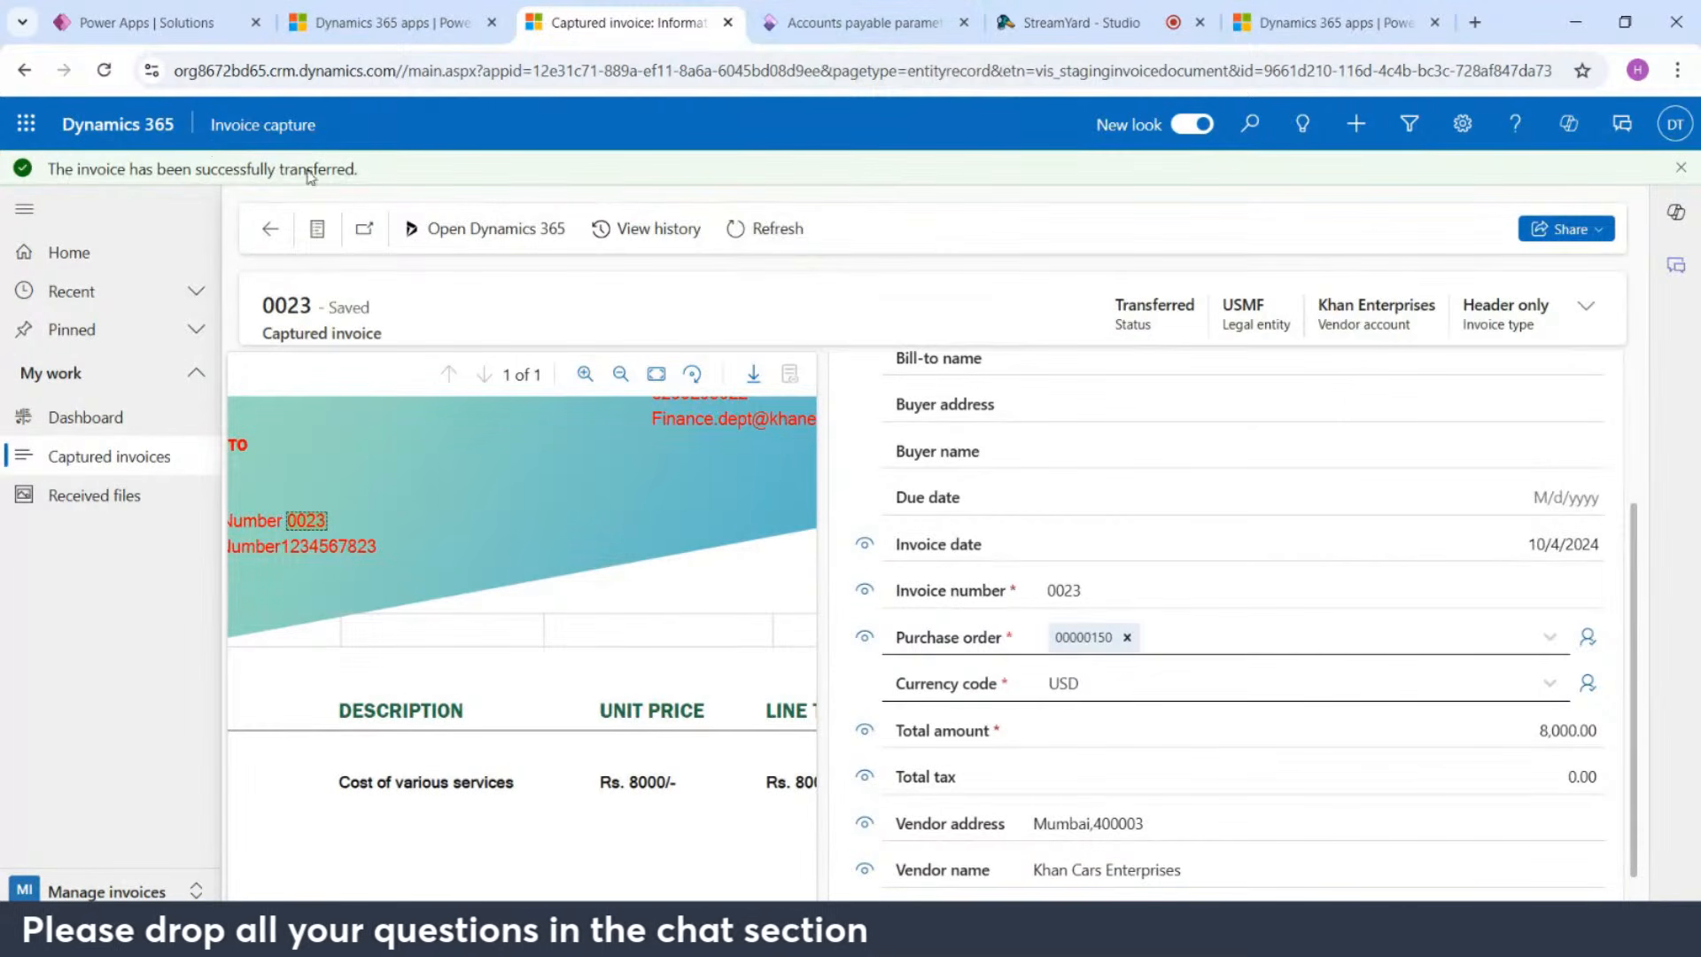
Step: Switch to Finance and Operations and open the Khan Enterprises invoice from the recently used Pending vendor invoices list
click(760, 11)
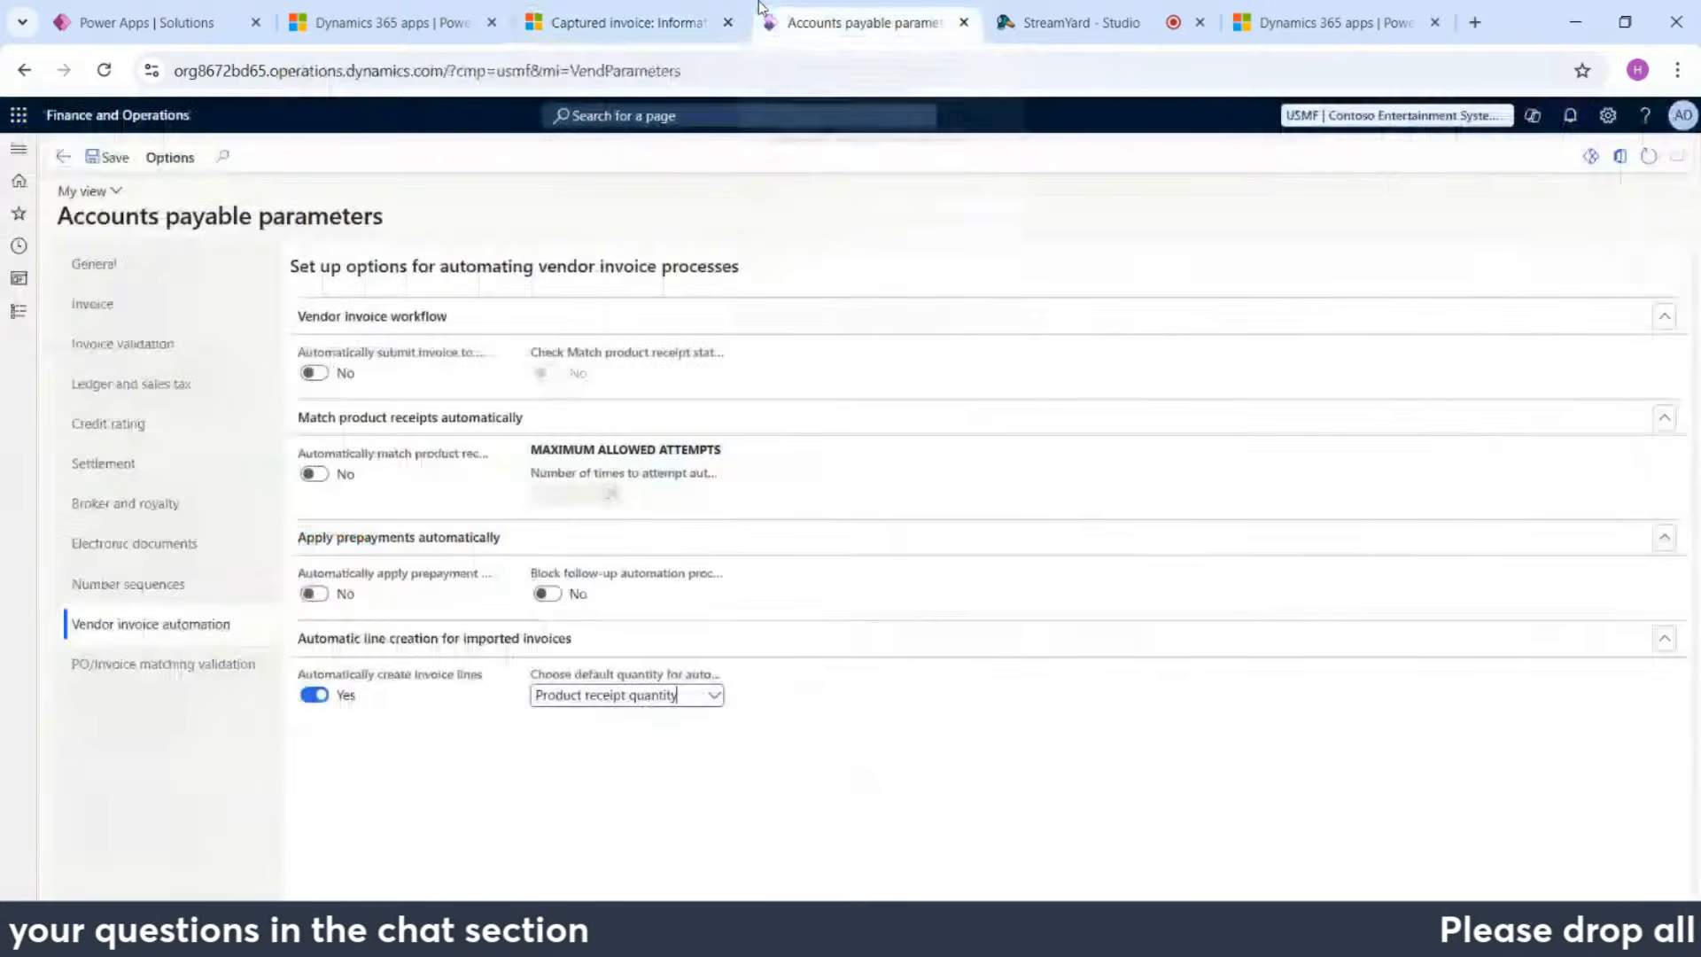
click(16, 152)
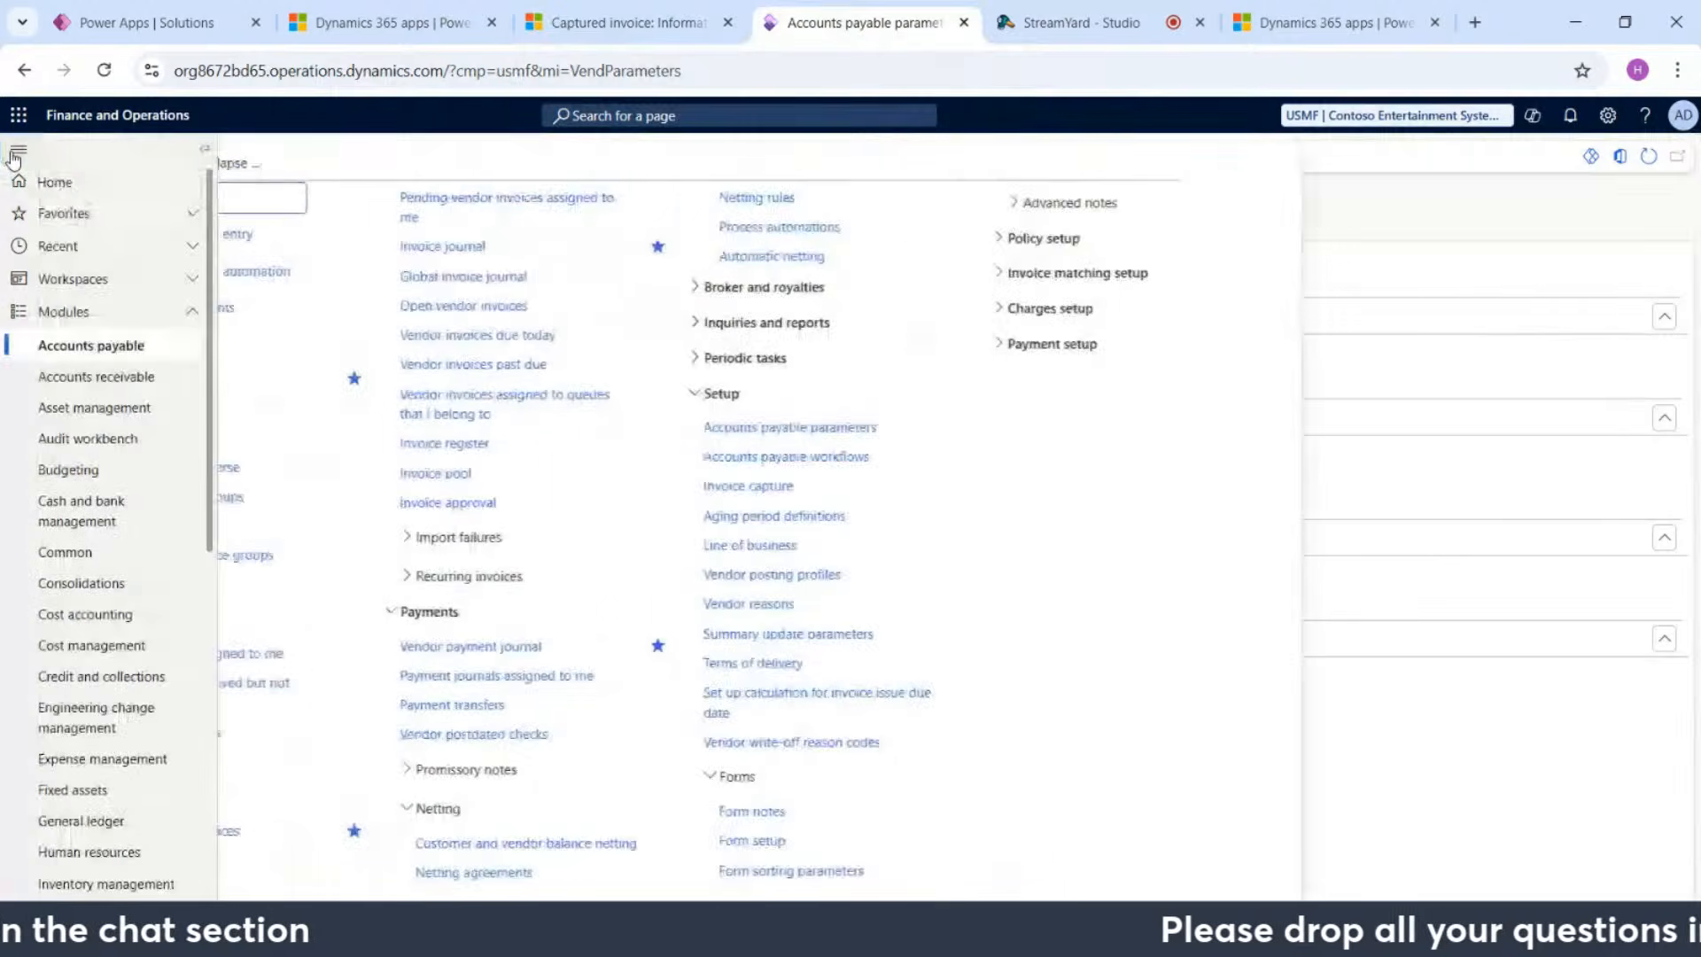
click(79, 259)
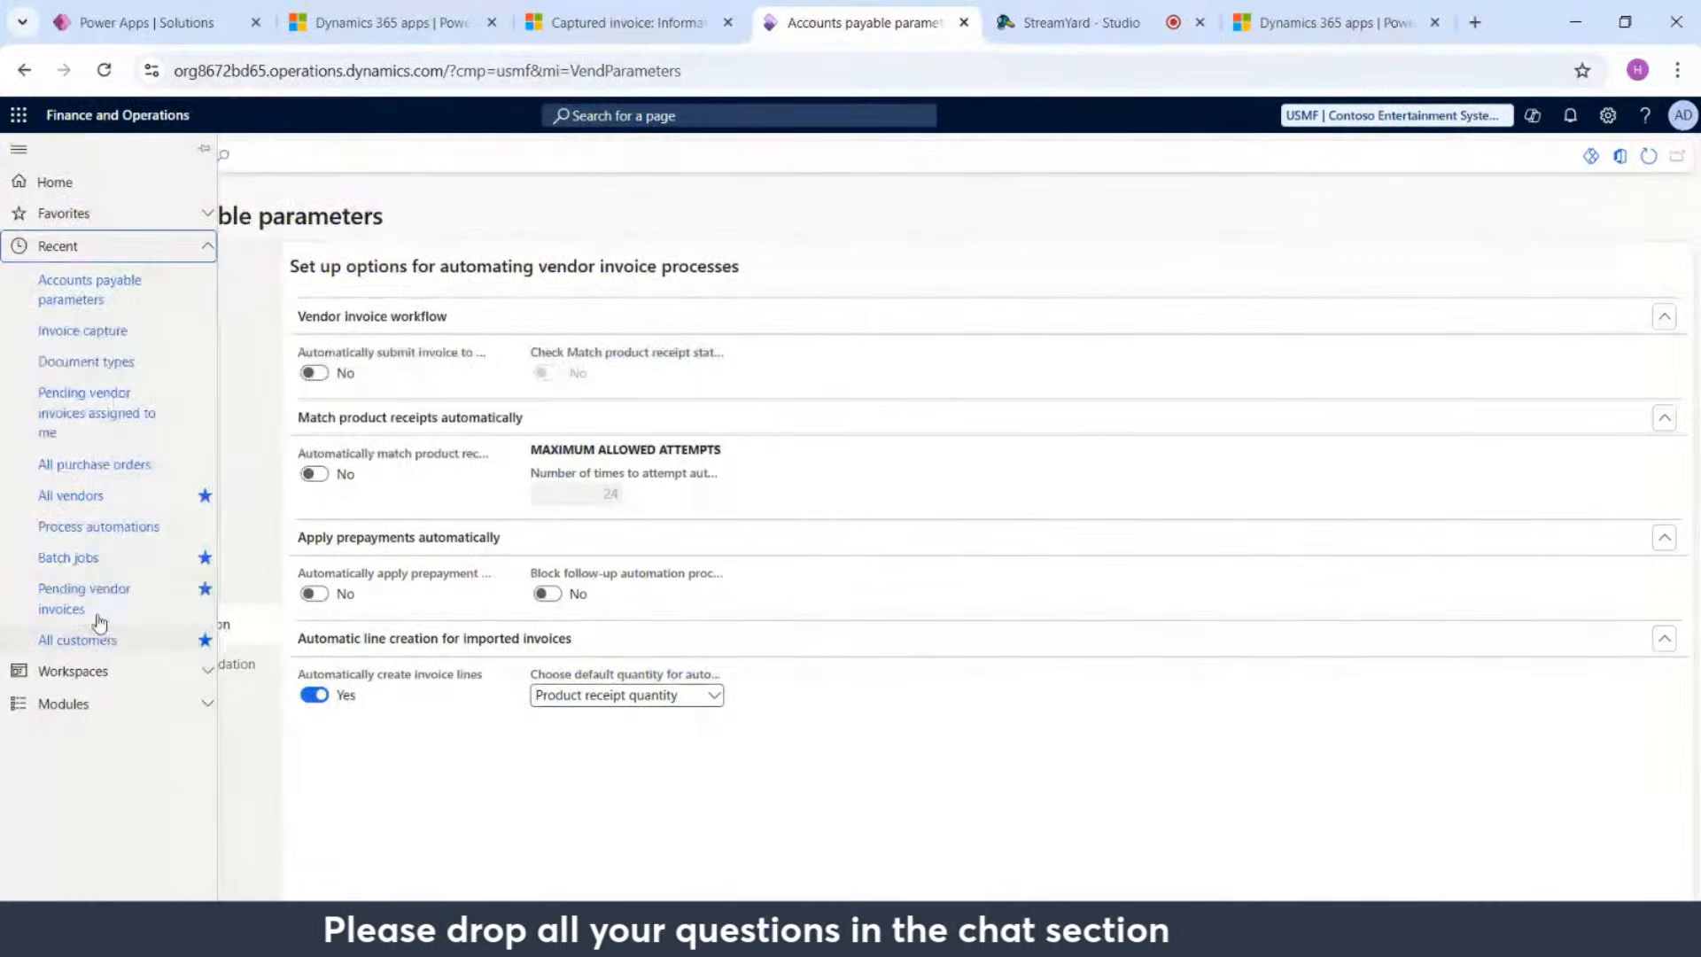
click(73, 599)
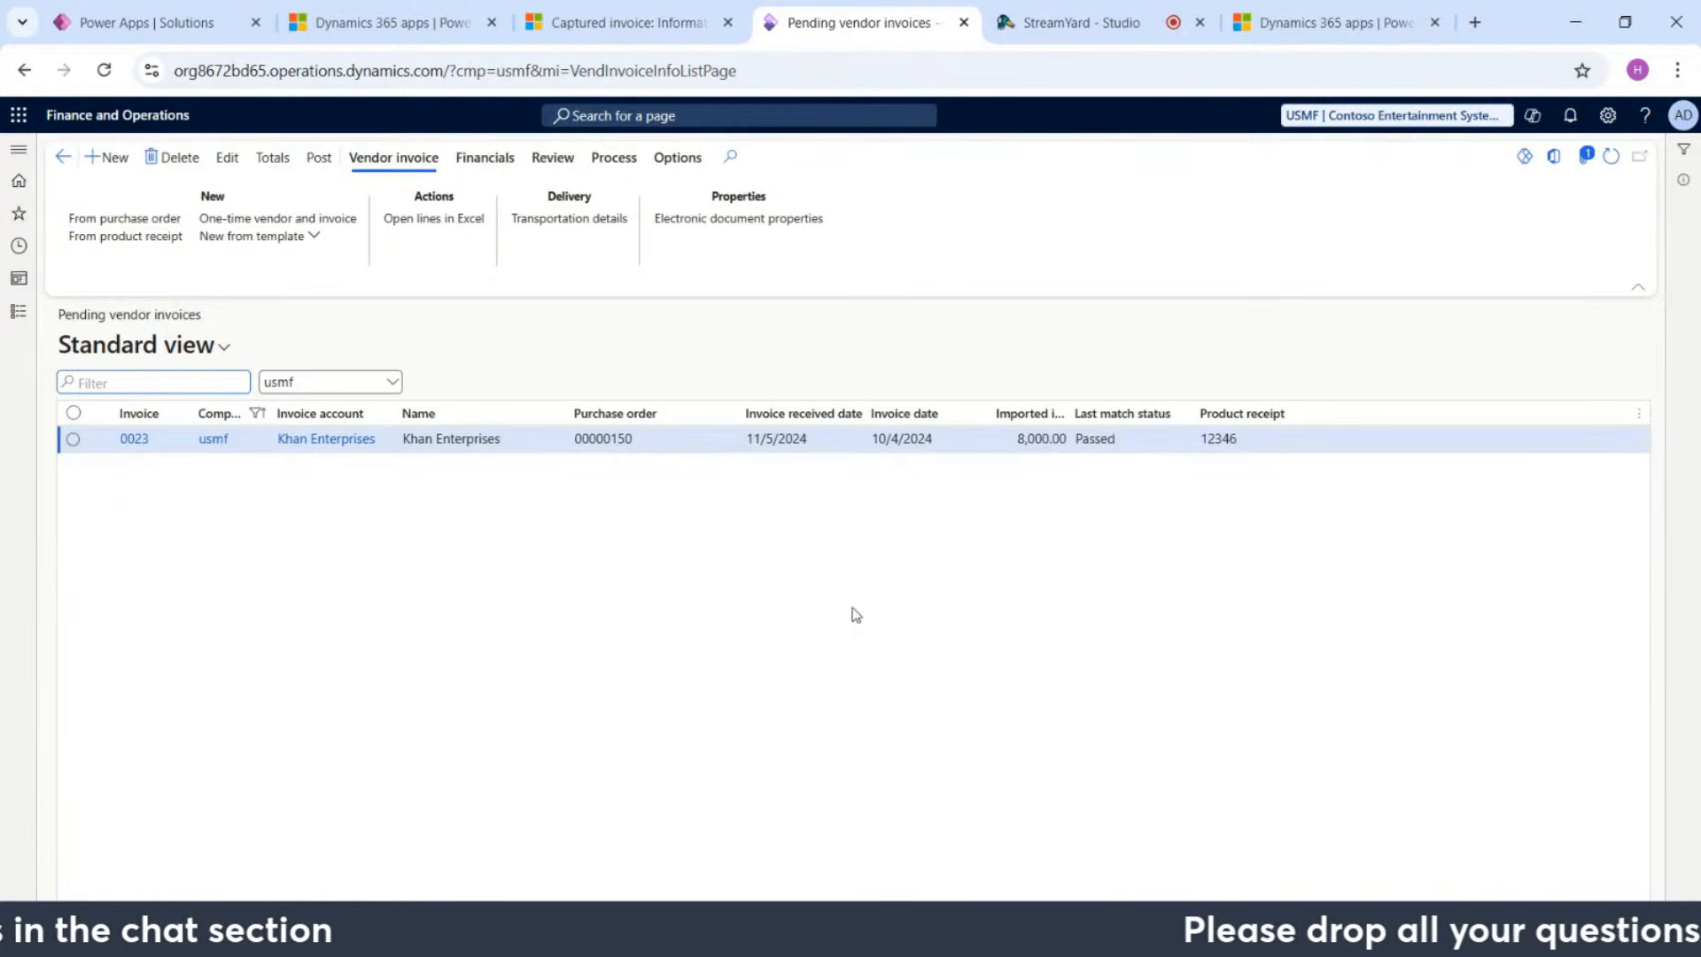
click(135, 438)
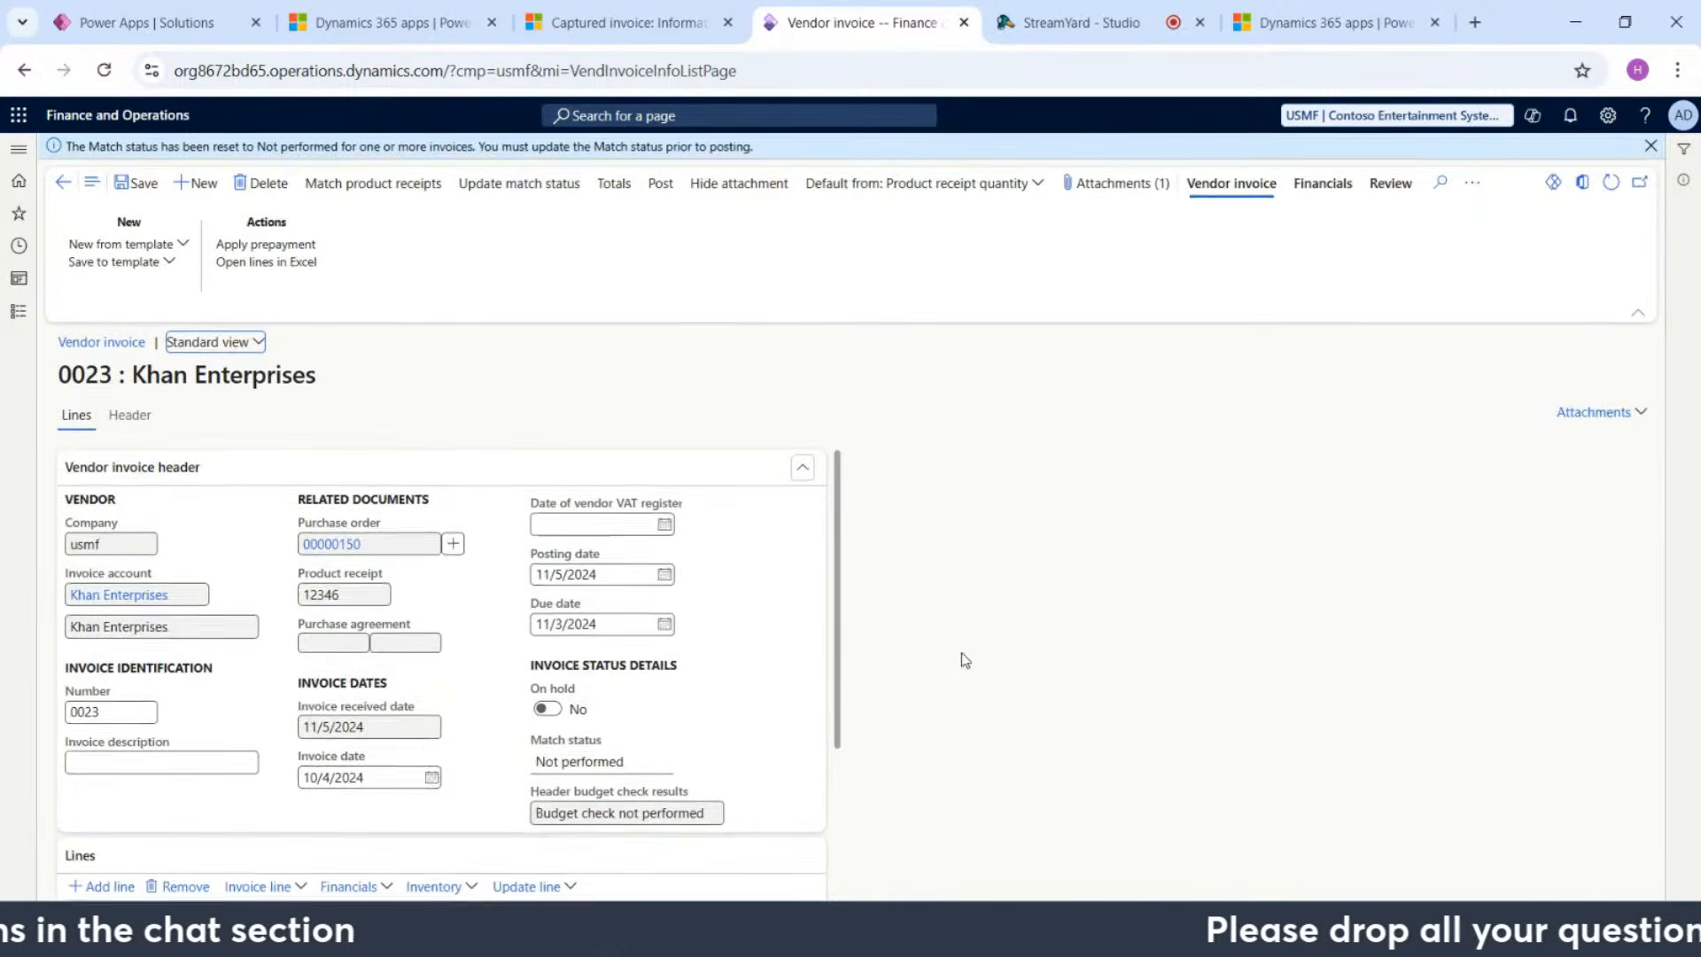
Step: Review the vendor invoice's header and attachment, and compare the invoice amount with the imported amount in its totals
scroll(1557, 709, down, 3)
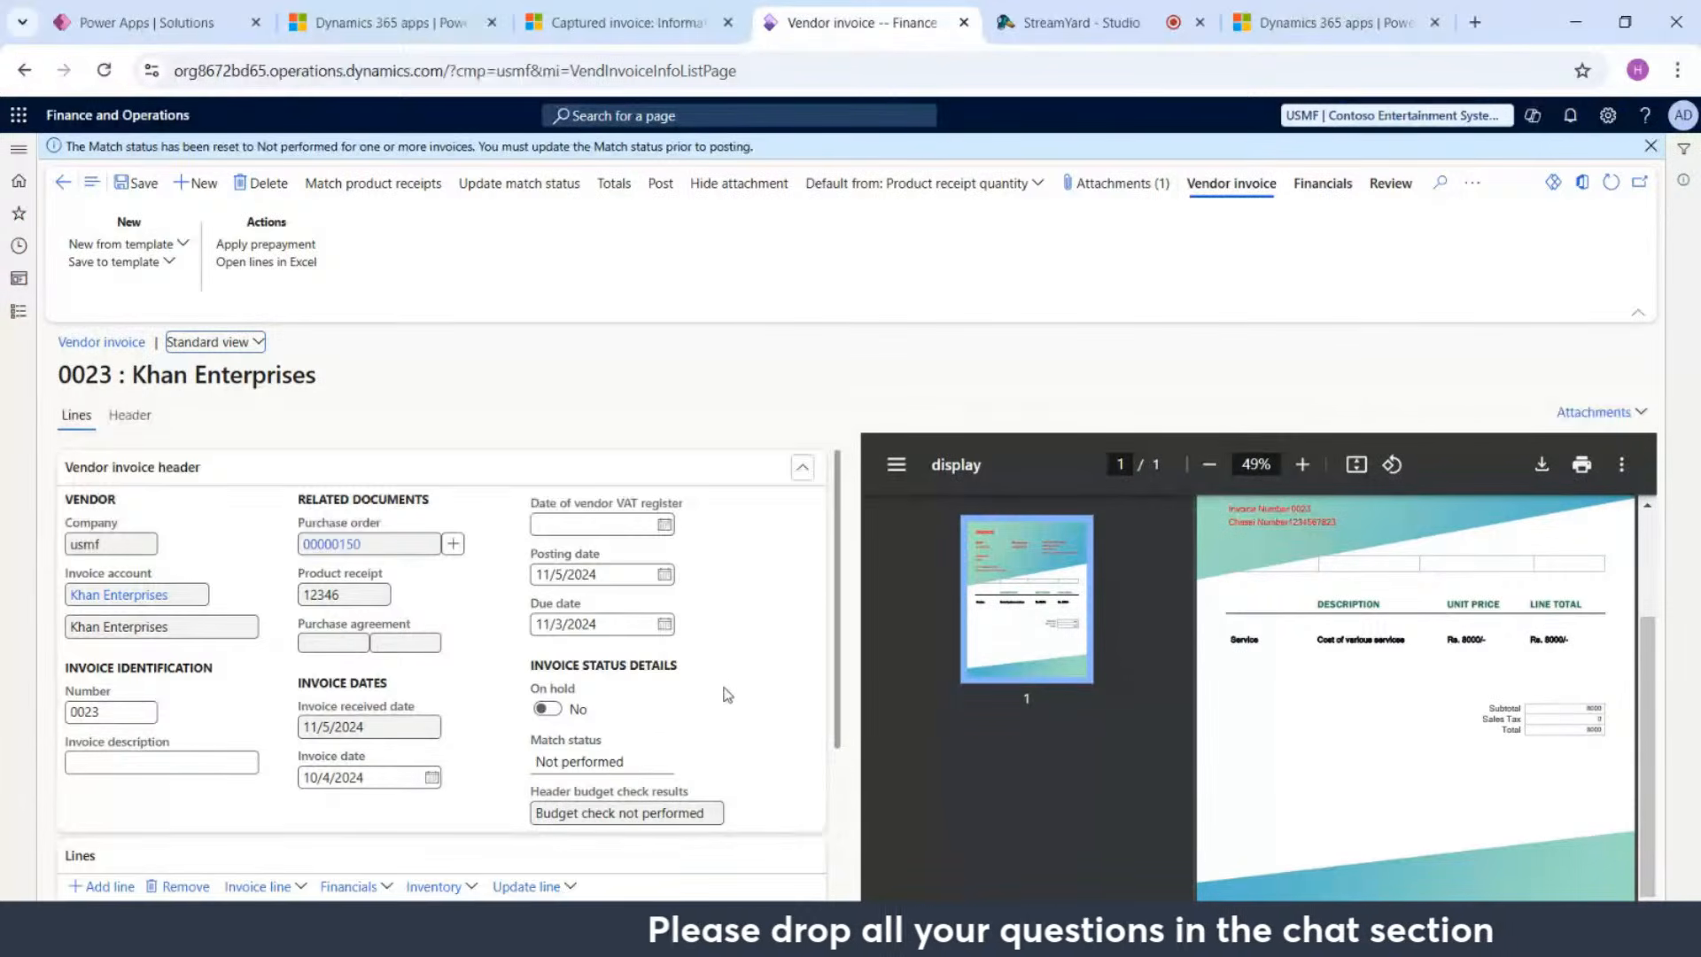
scroll(729, 696, down, 1)
scroll(694, 751, up, 1)
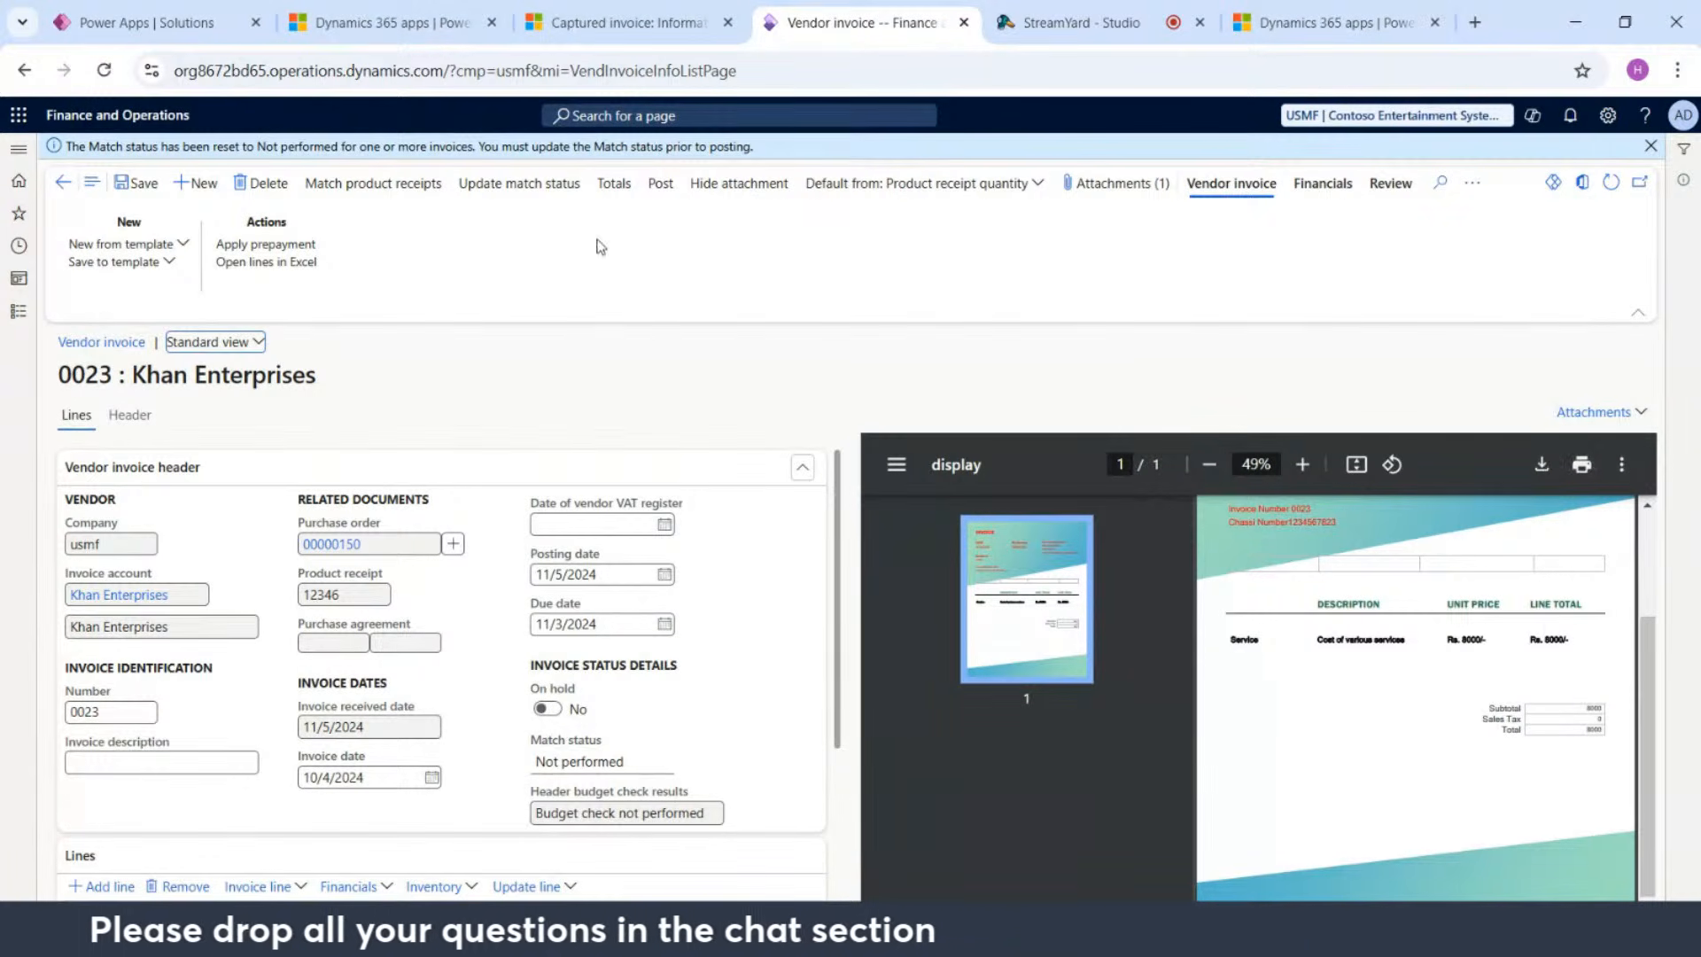
click(611, 183)
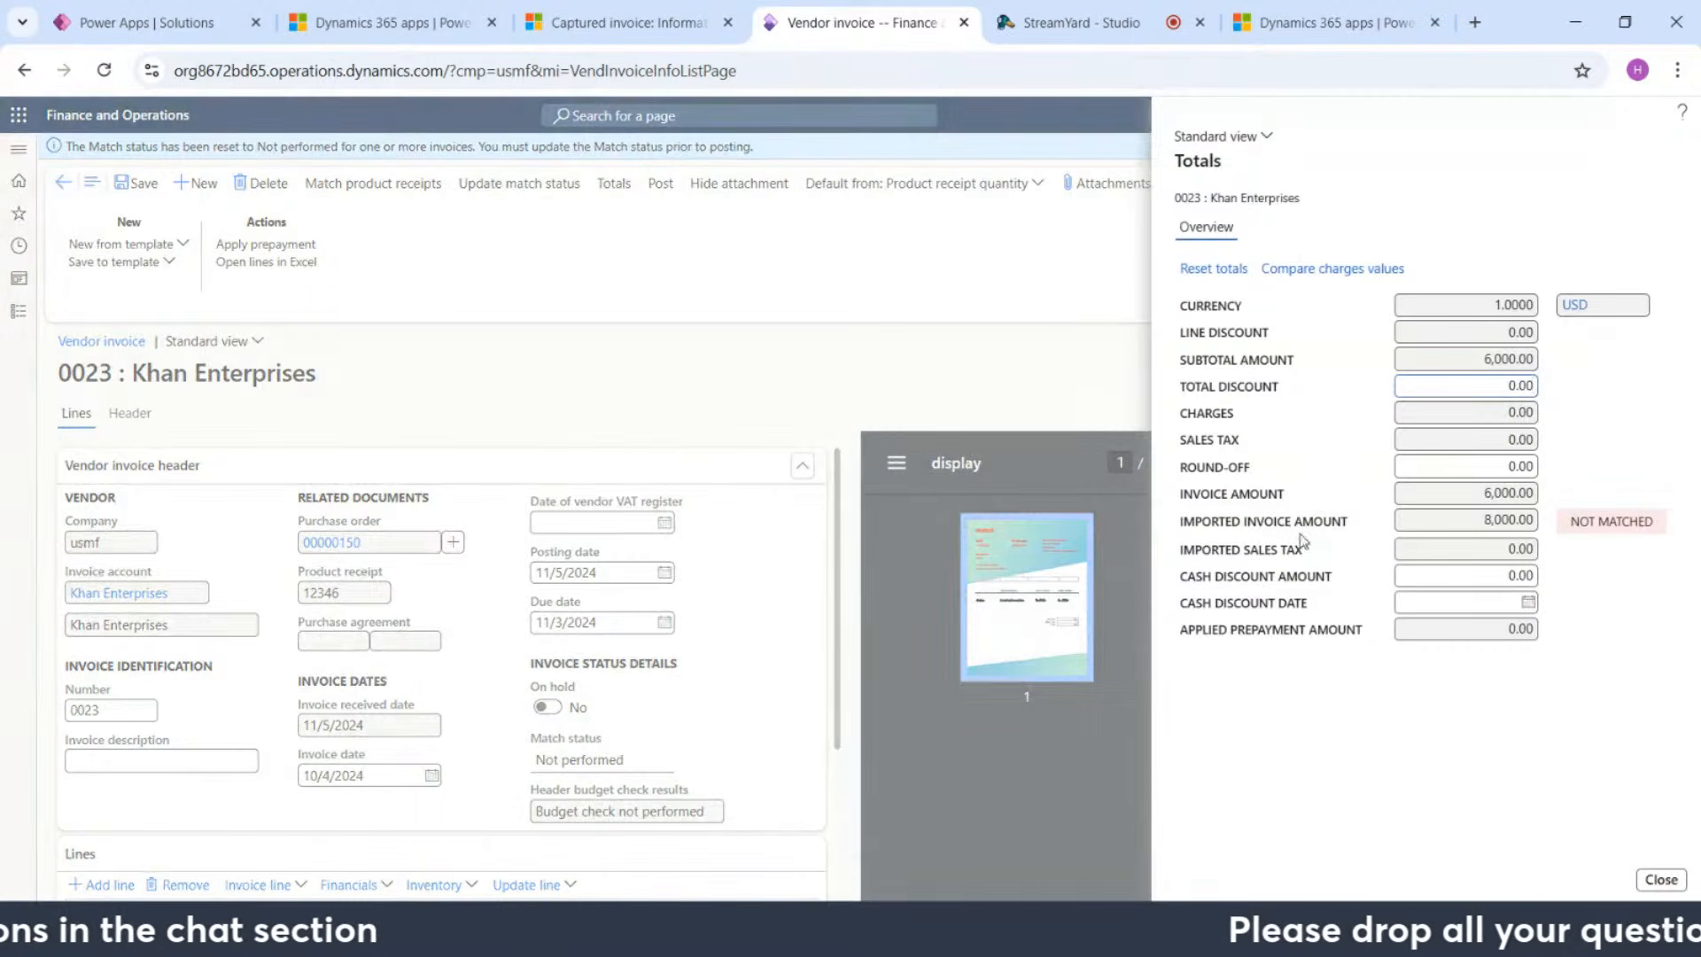
mouse_move(1533, 529)
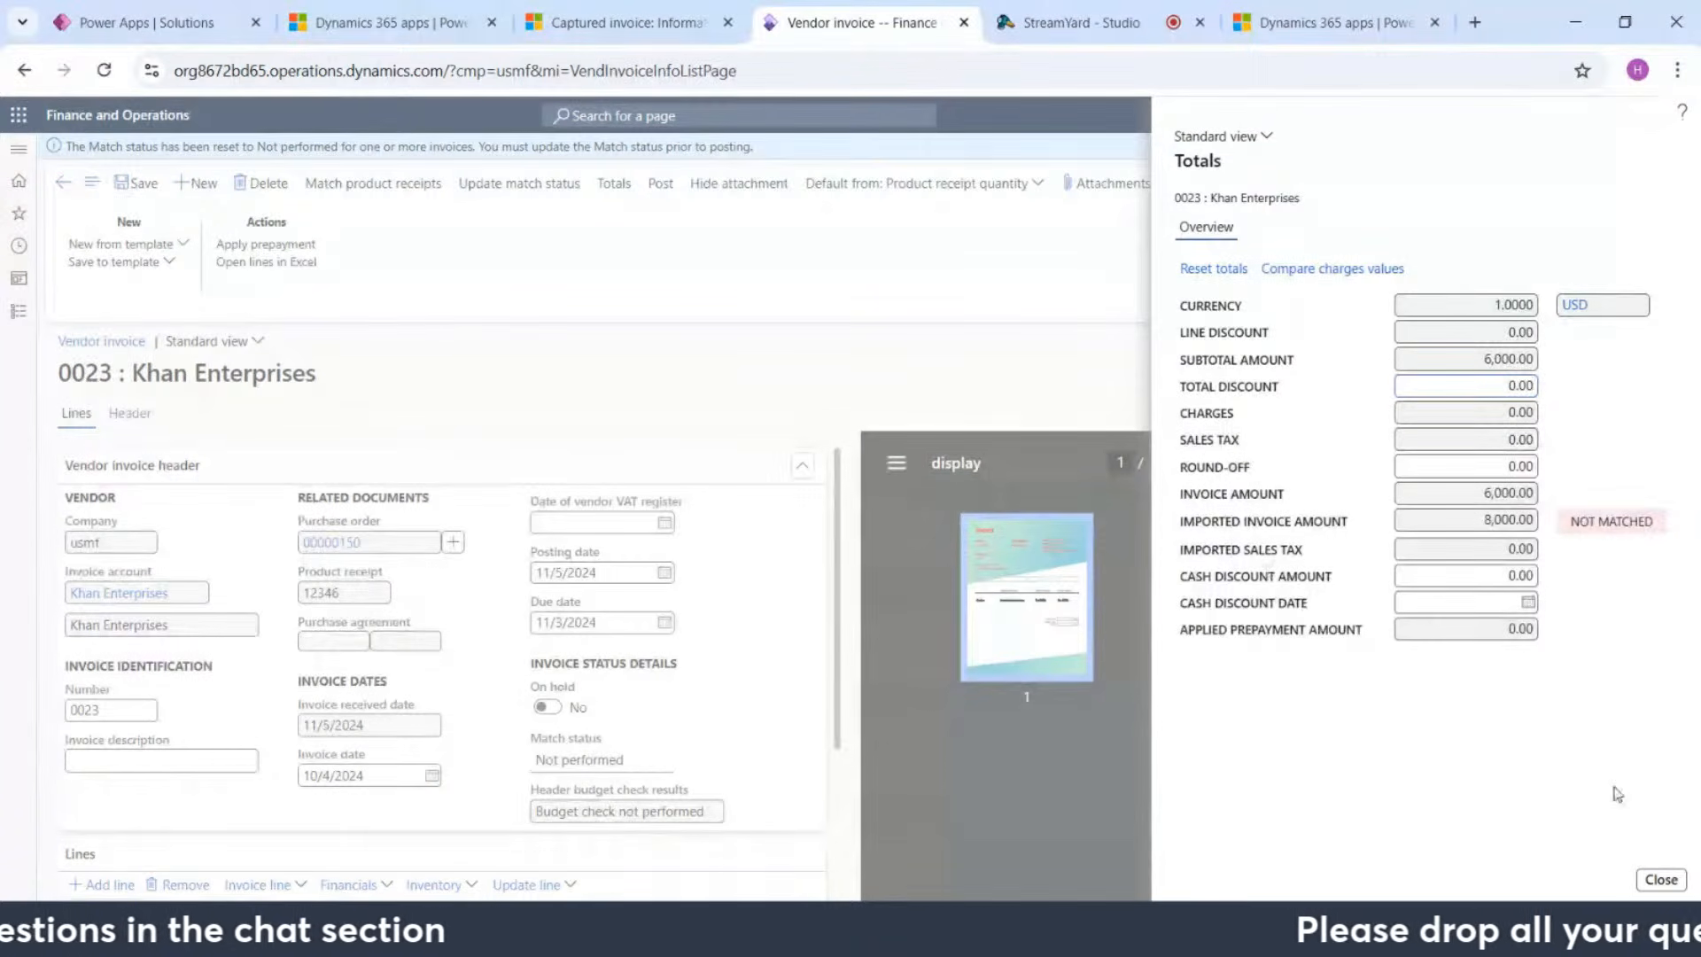
click(1660, 880)
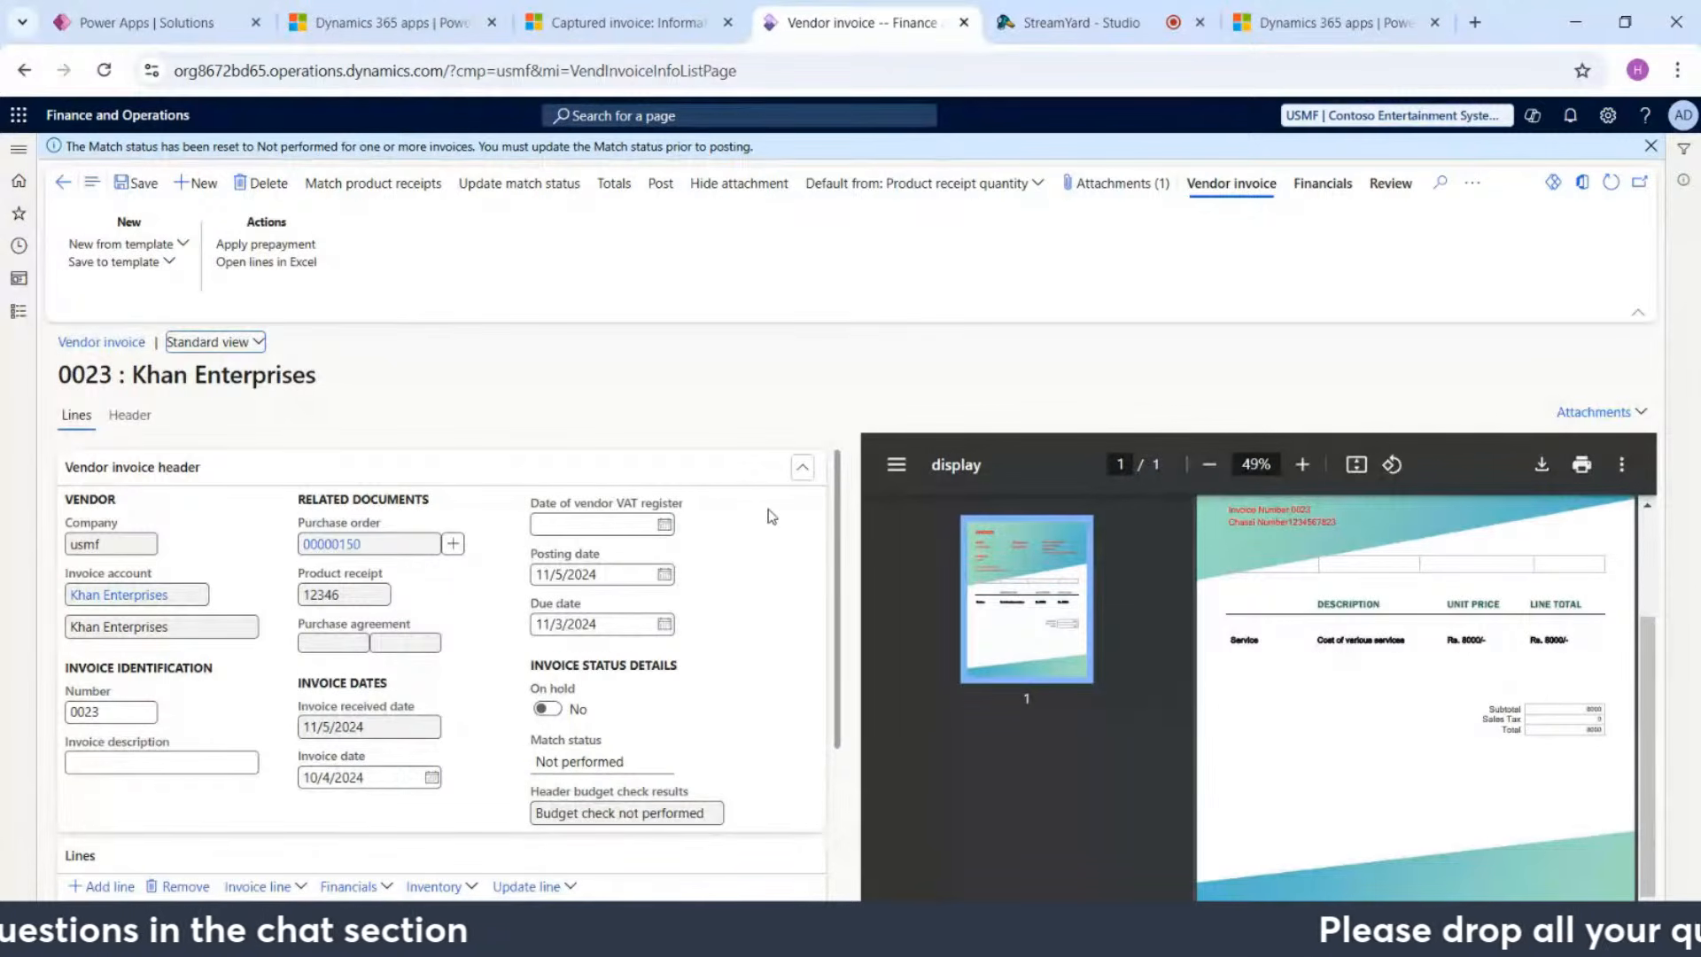
Step: Switch back to Invoice capture and check the subtotal, sales tax and total on the invoice image
click(555, 7)
scroll(673, 638, down, 5)
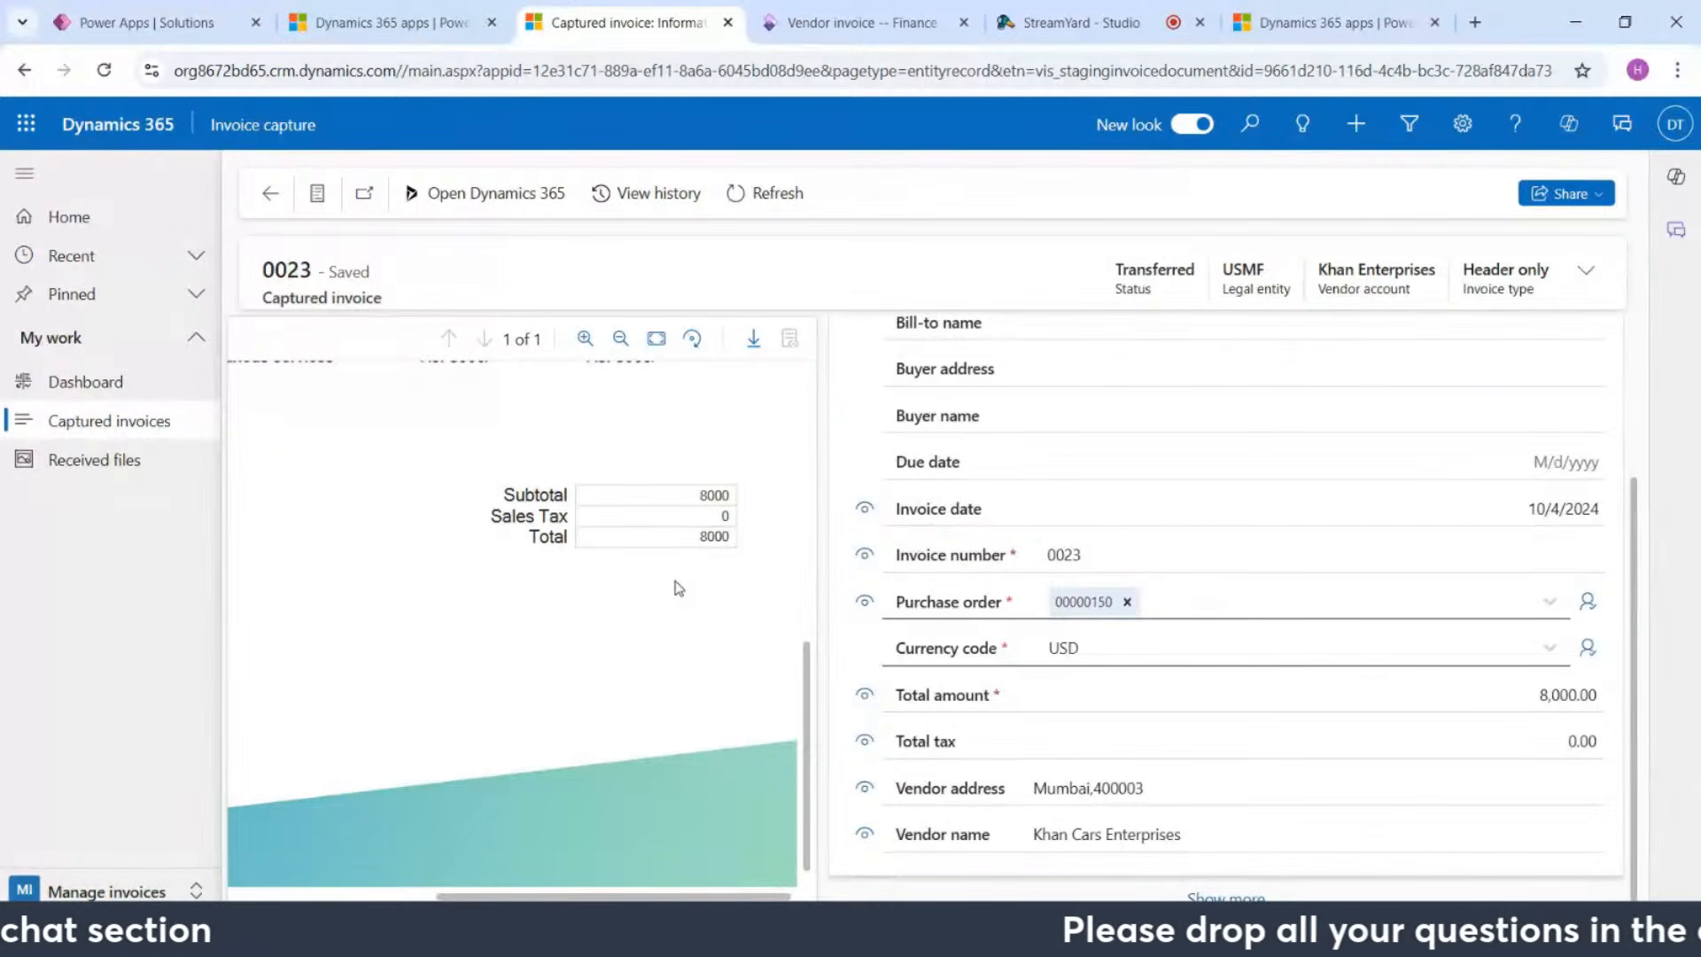
scroll(679, 588, up, 5)
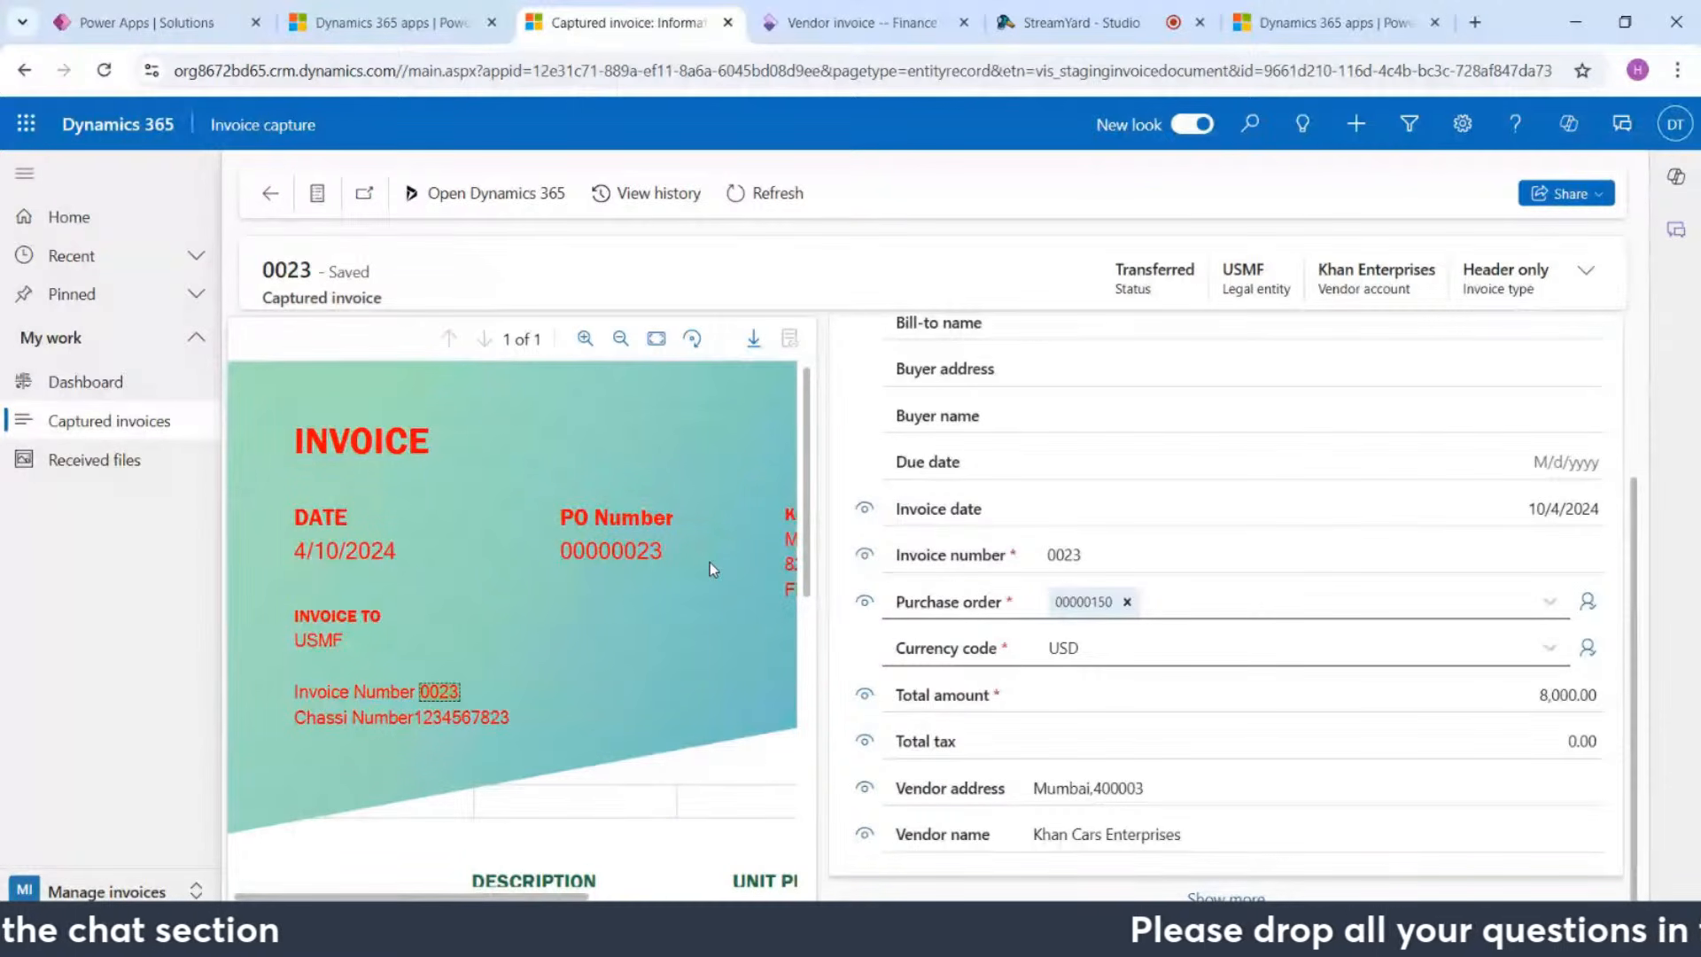
Step: Switch to Power Apps, open the Staging Invoice Header table in the Invoice_customextension solution and view its existing columns
click(190, 8)
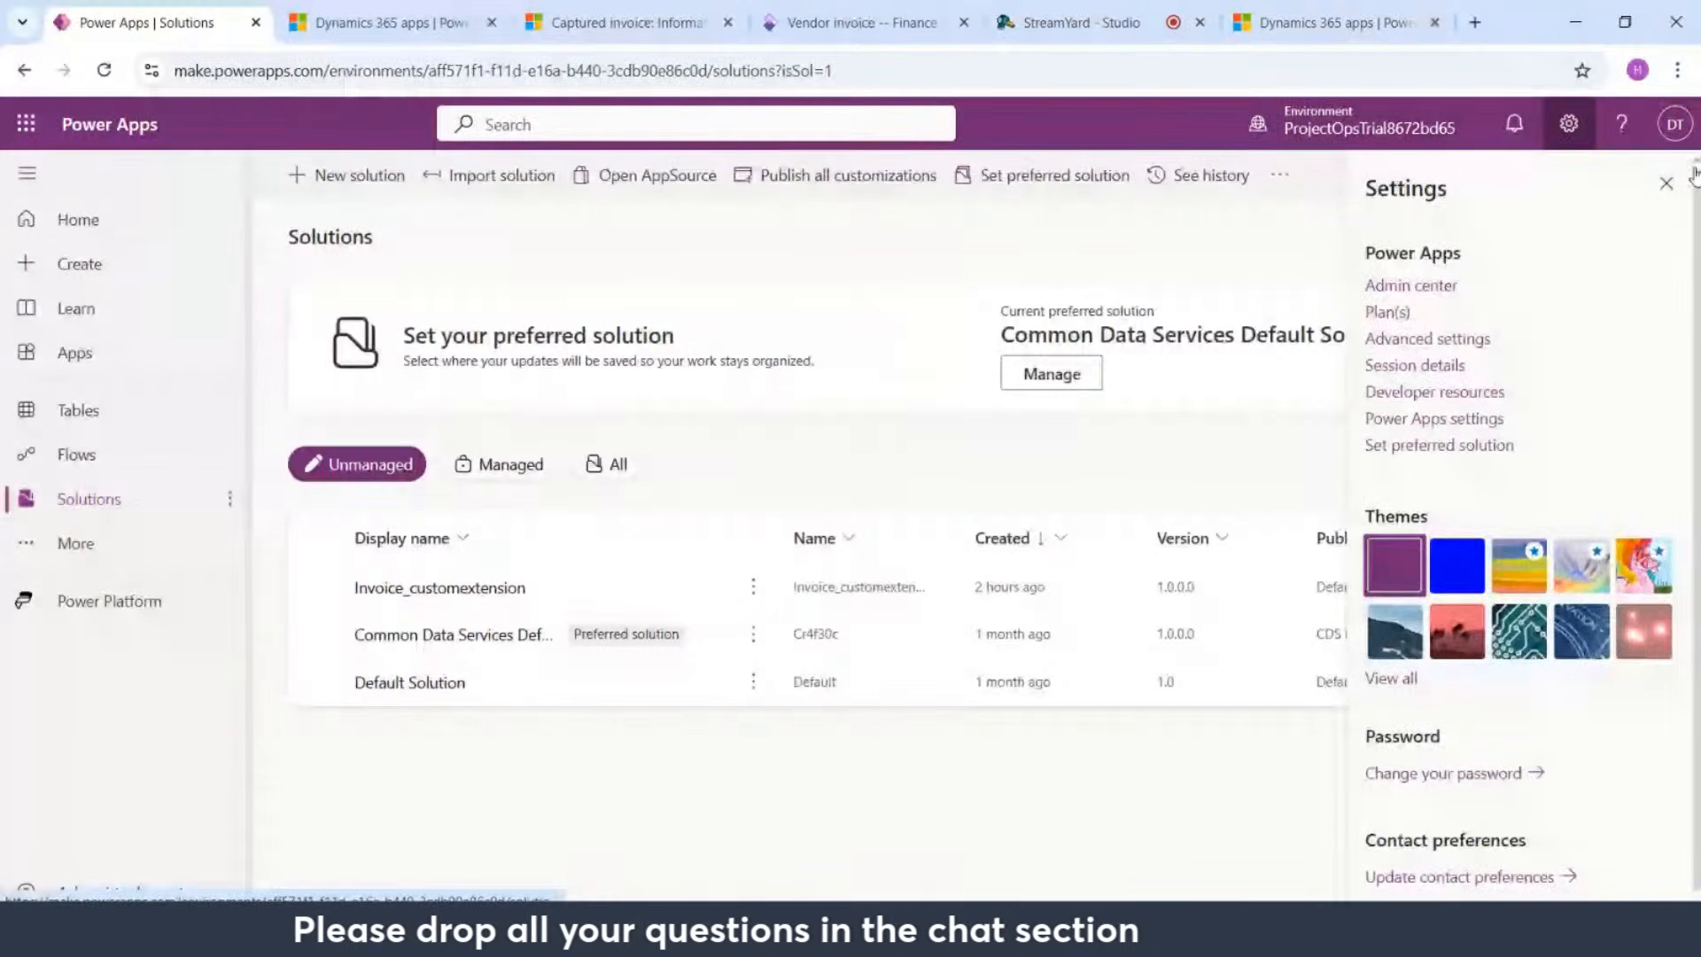
click(1668, 185)
click(409, 589)
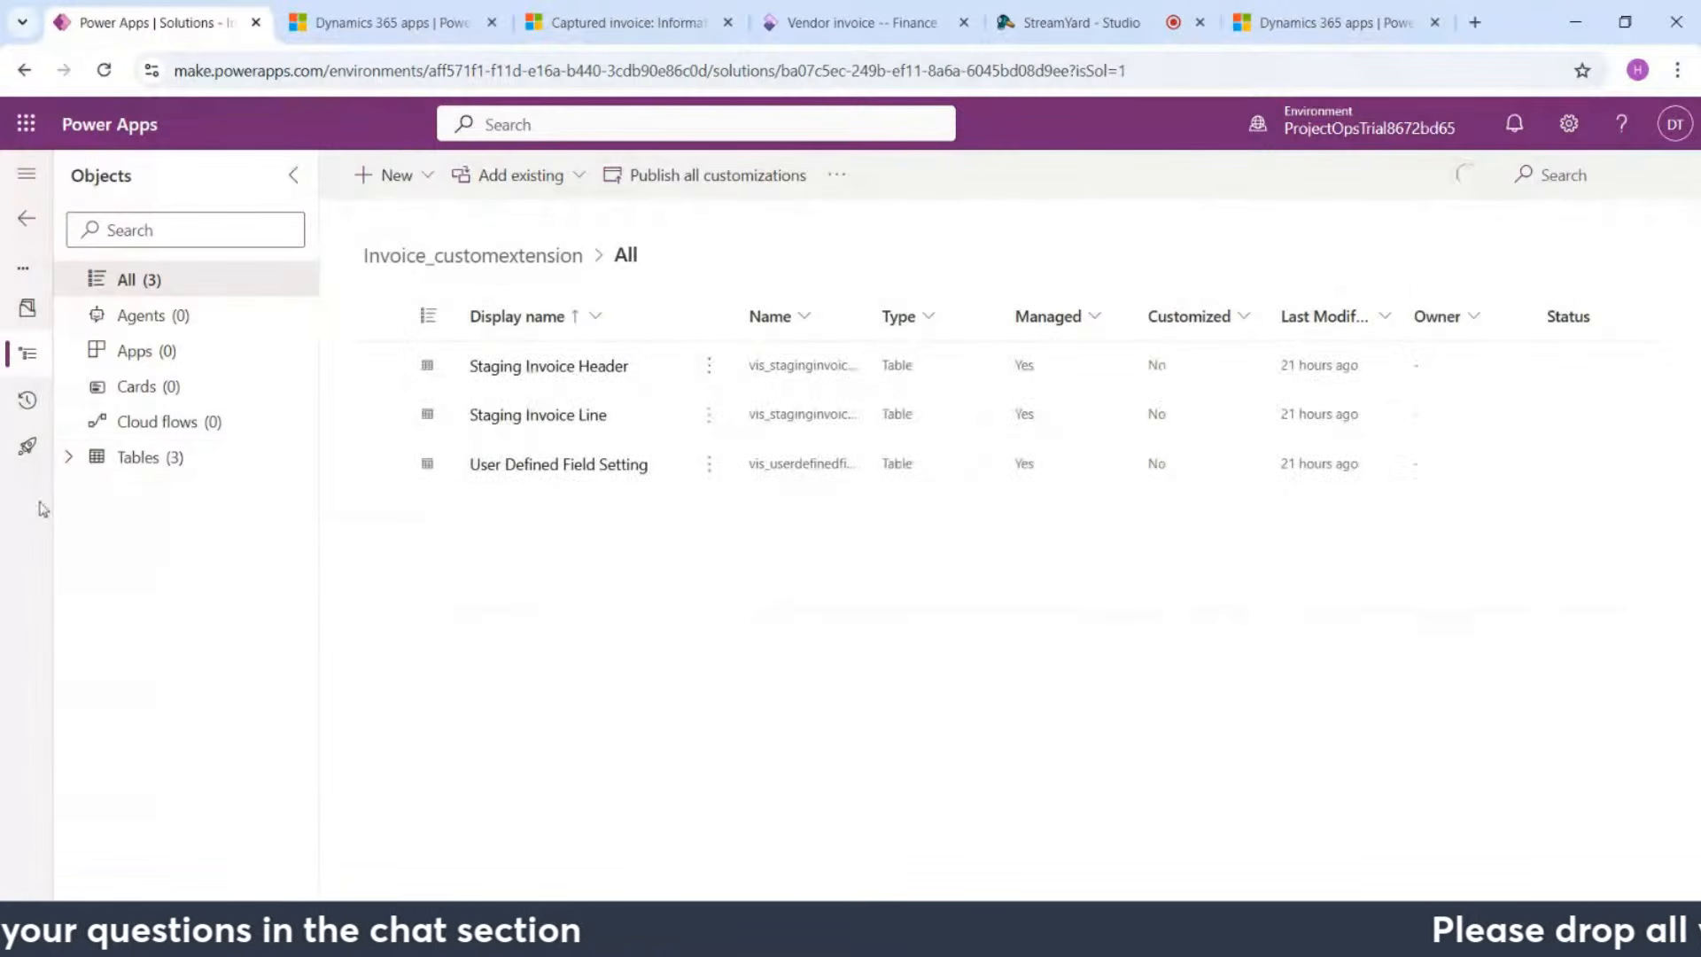
click(77, 459)
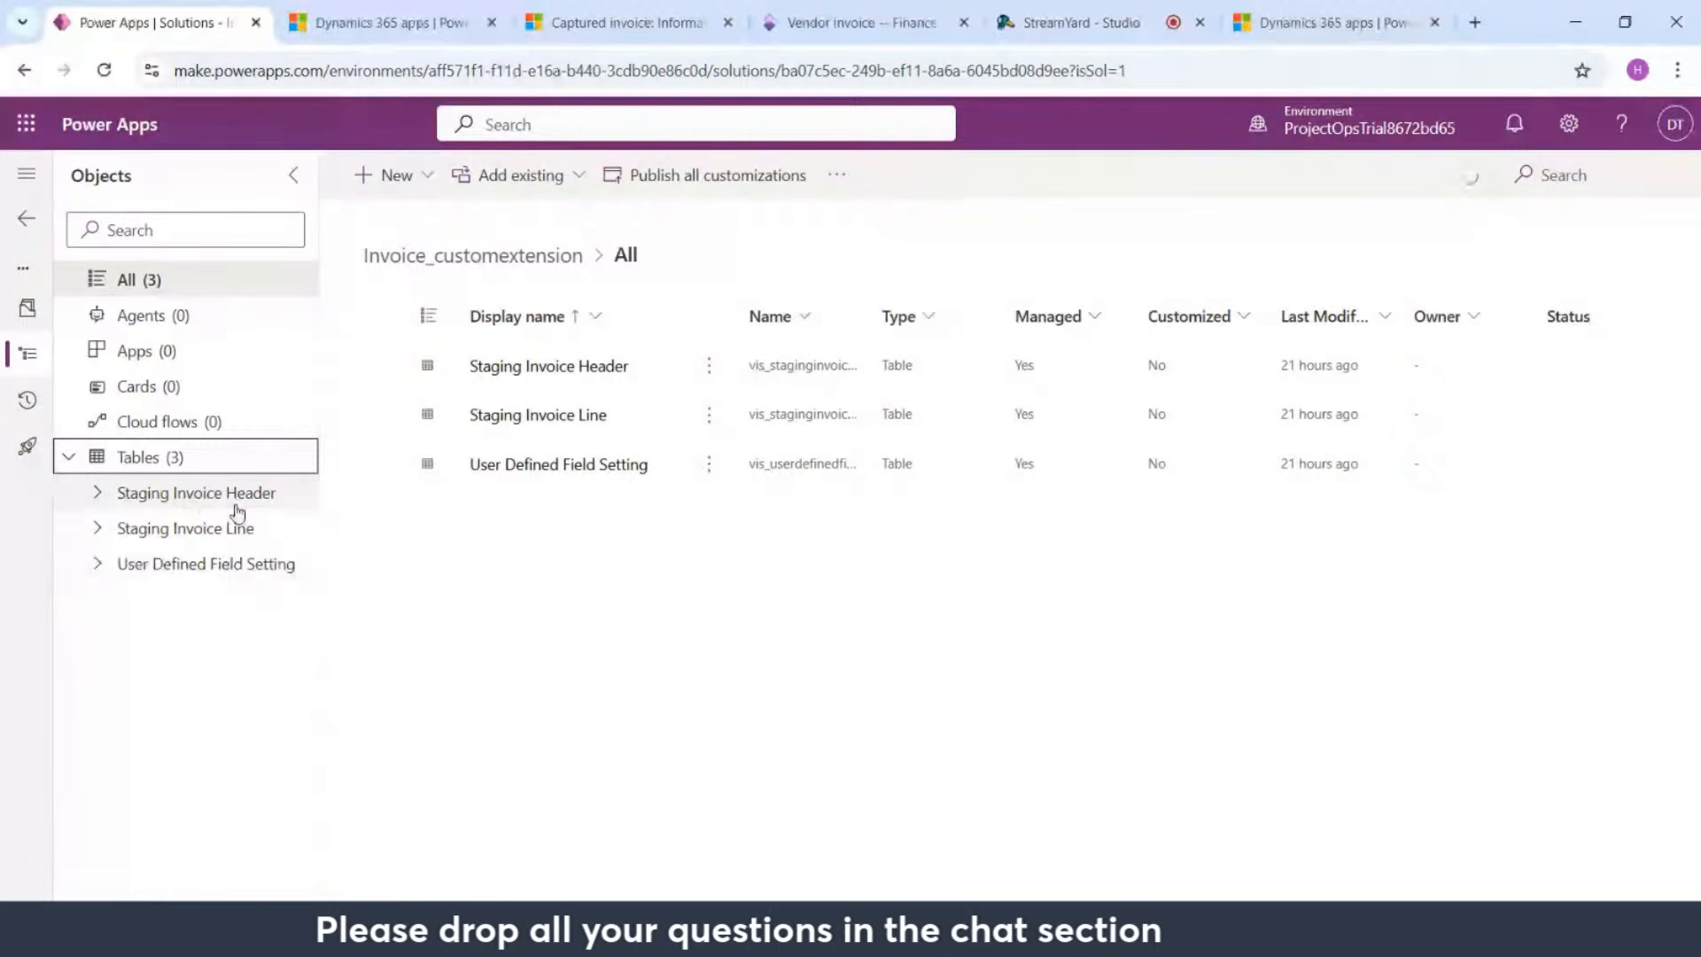
click(264, 492)
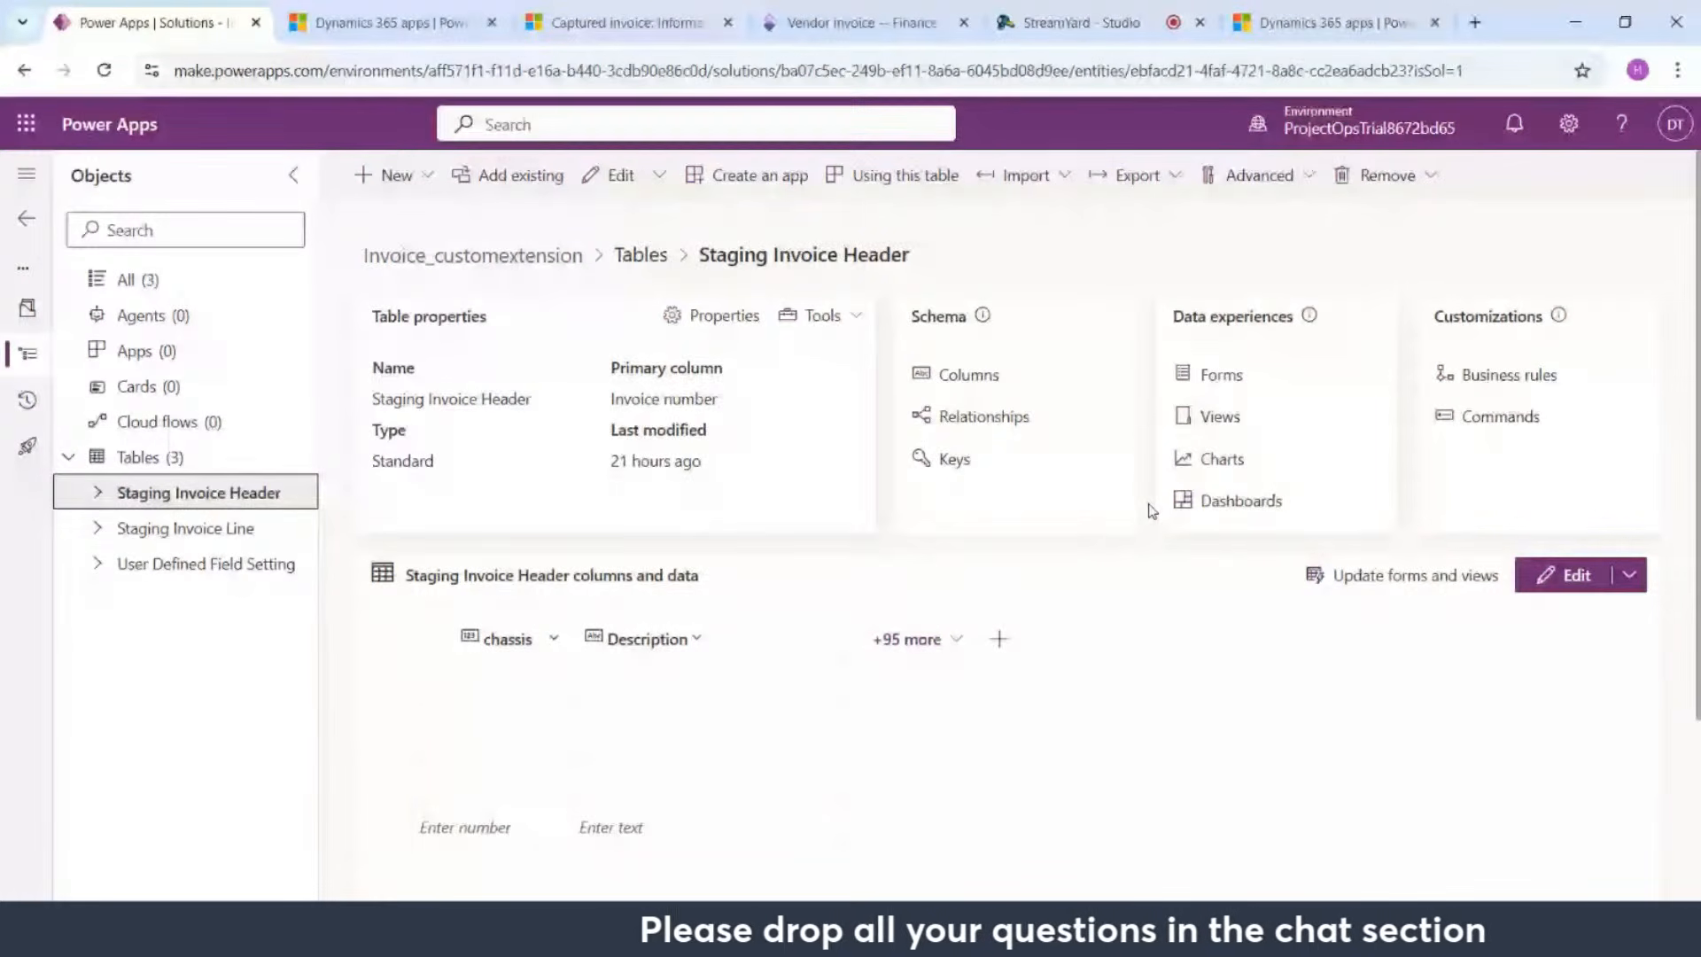
click(908, 639)
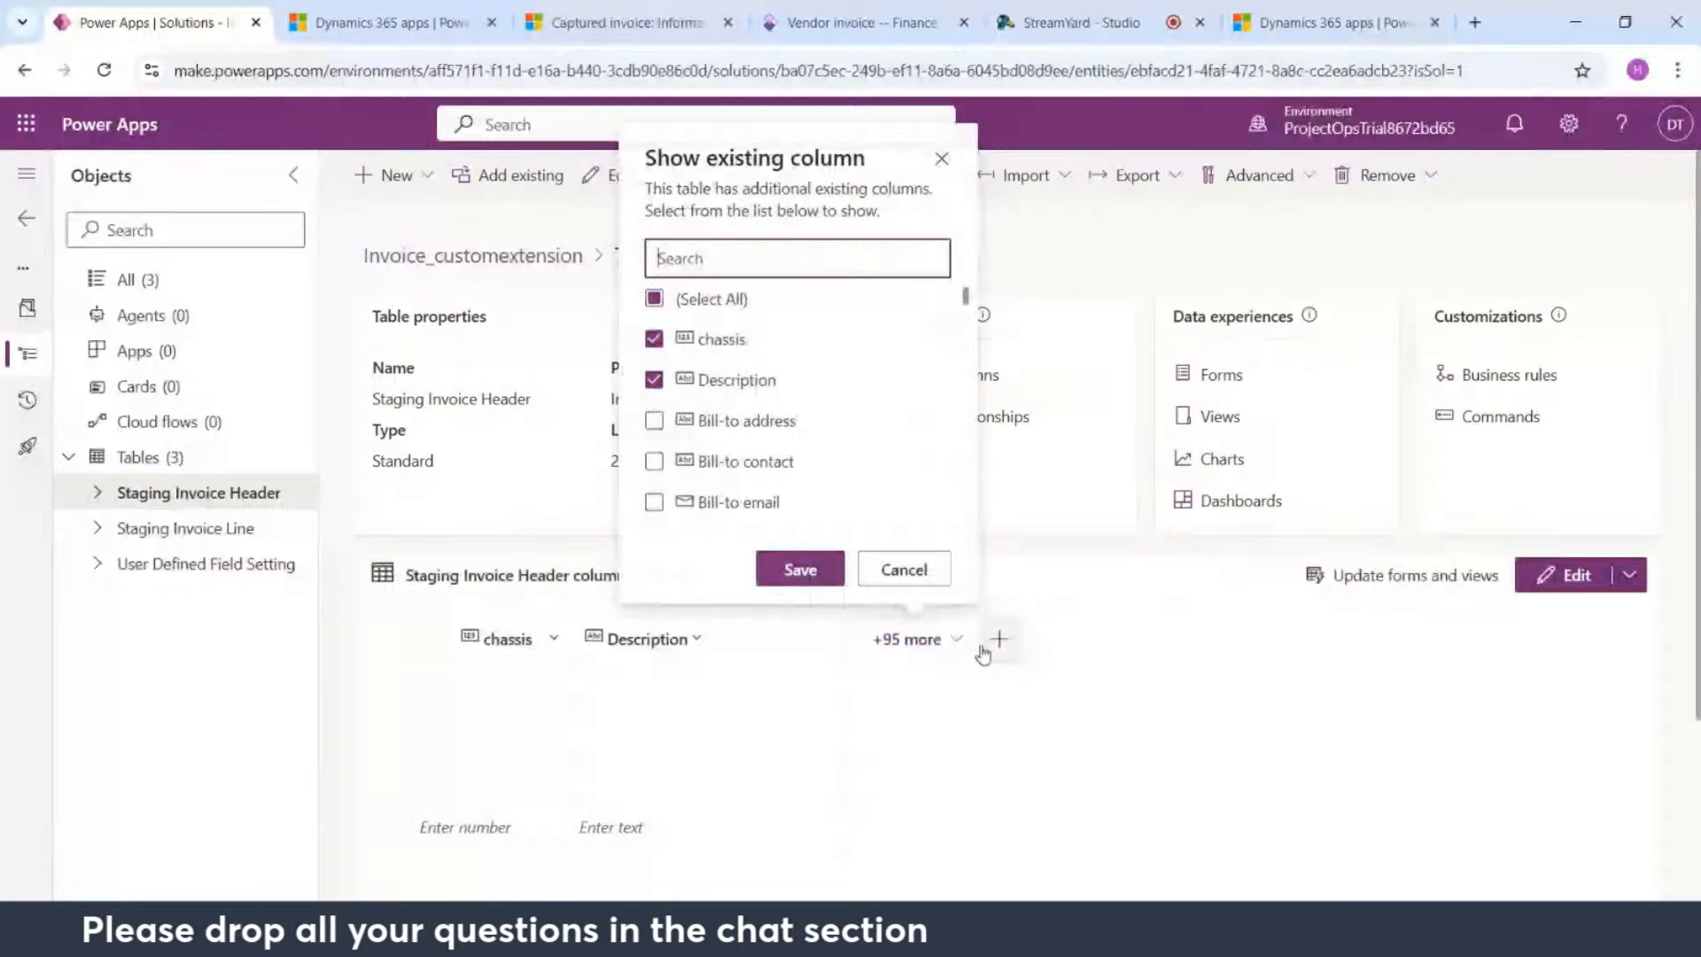
click(493, 695)
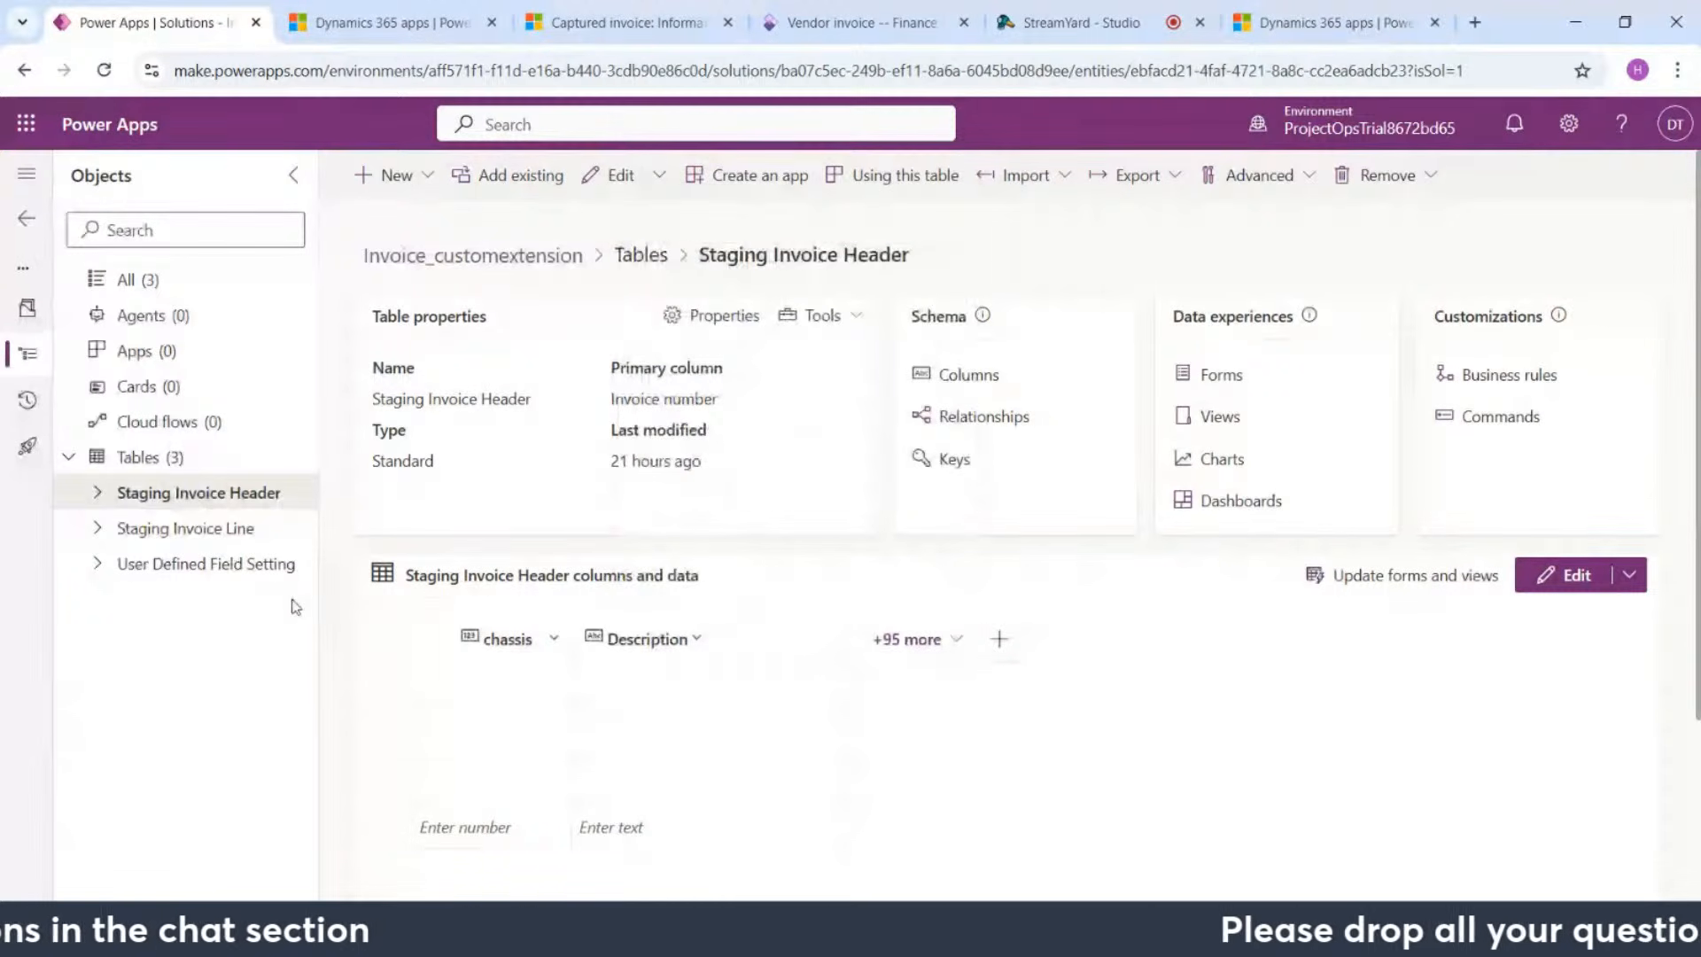
Step: Open the User Defined Field Setting table in the solution and bring up its rows and columns for editing
click(269, 572)
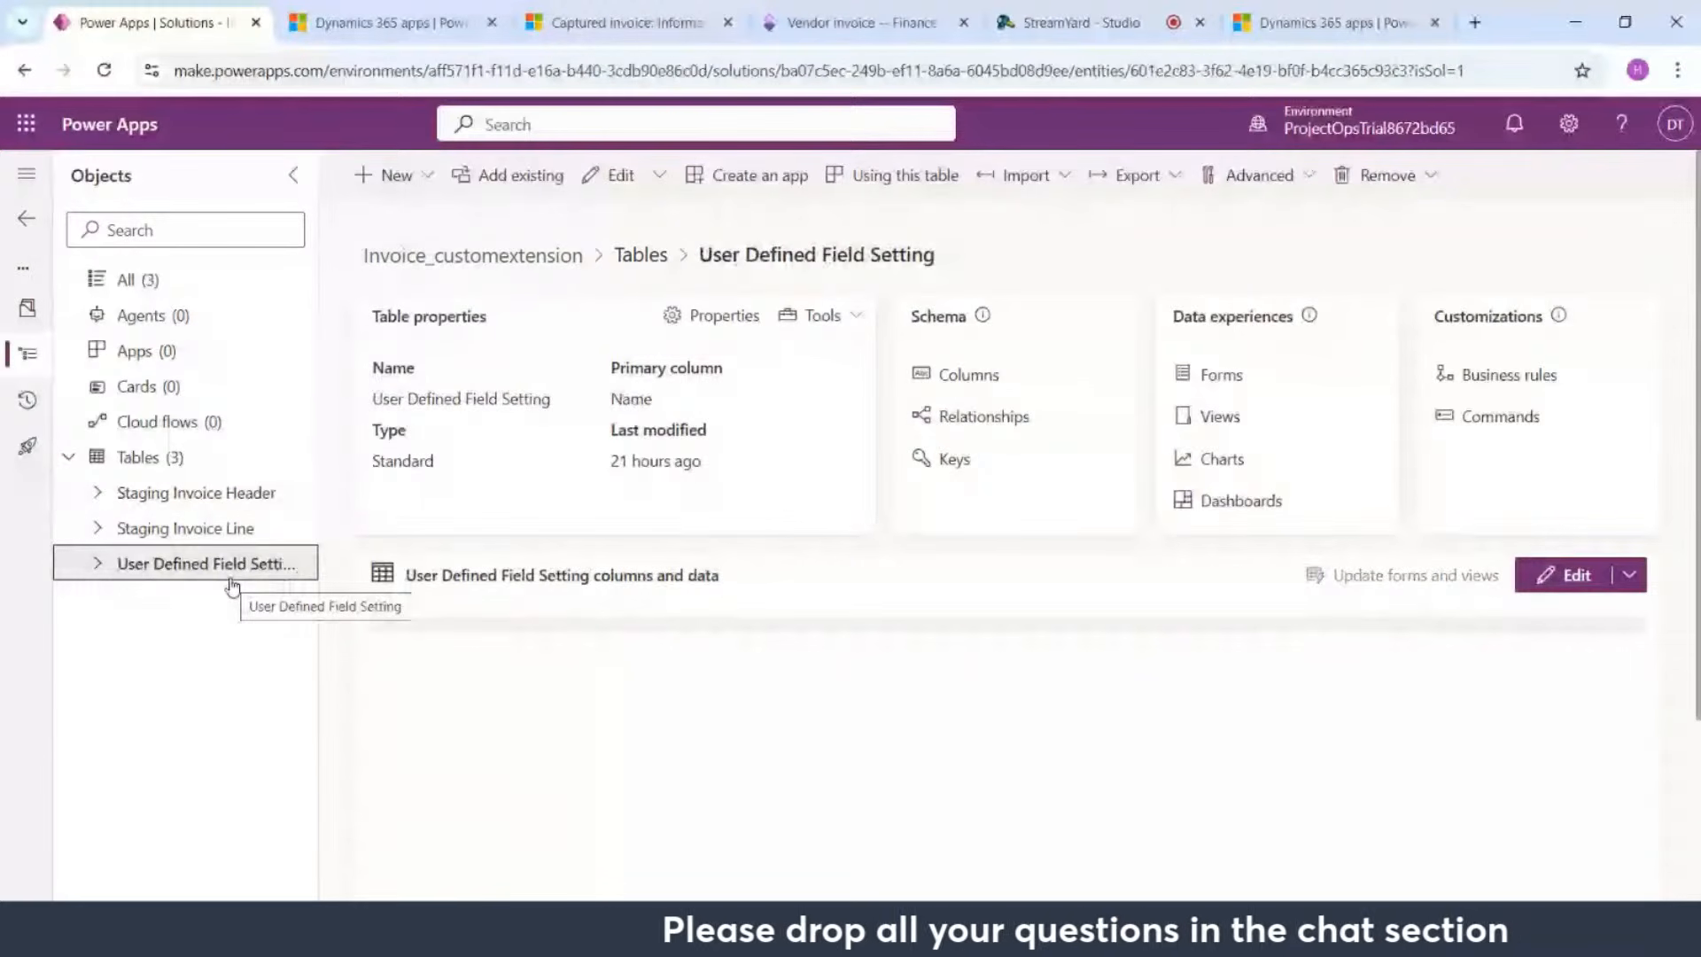
click(389, 174)
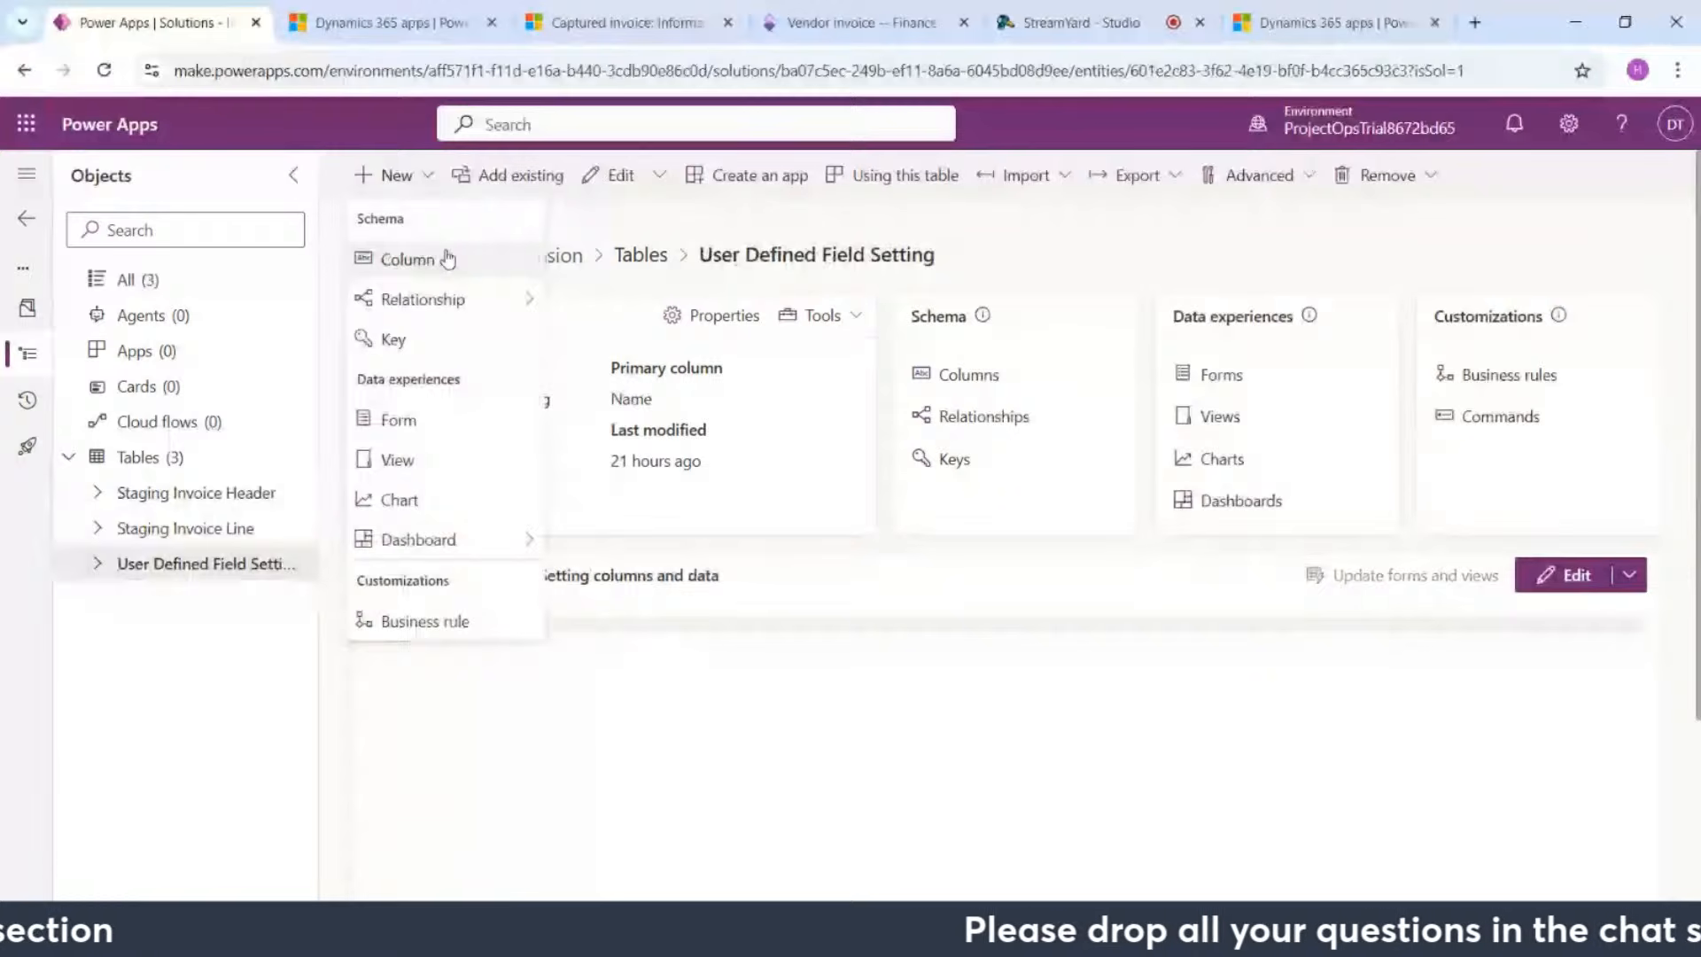
click(447, 258)
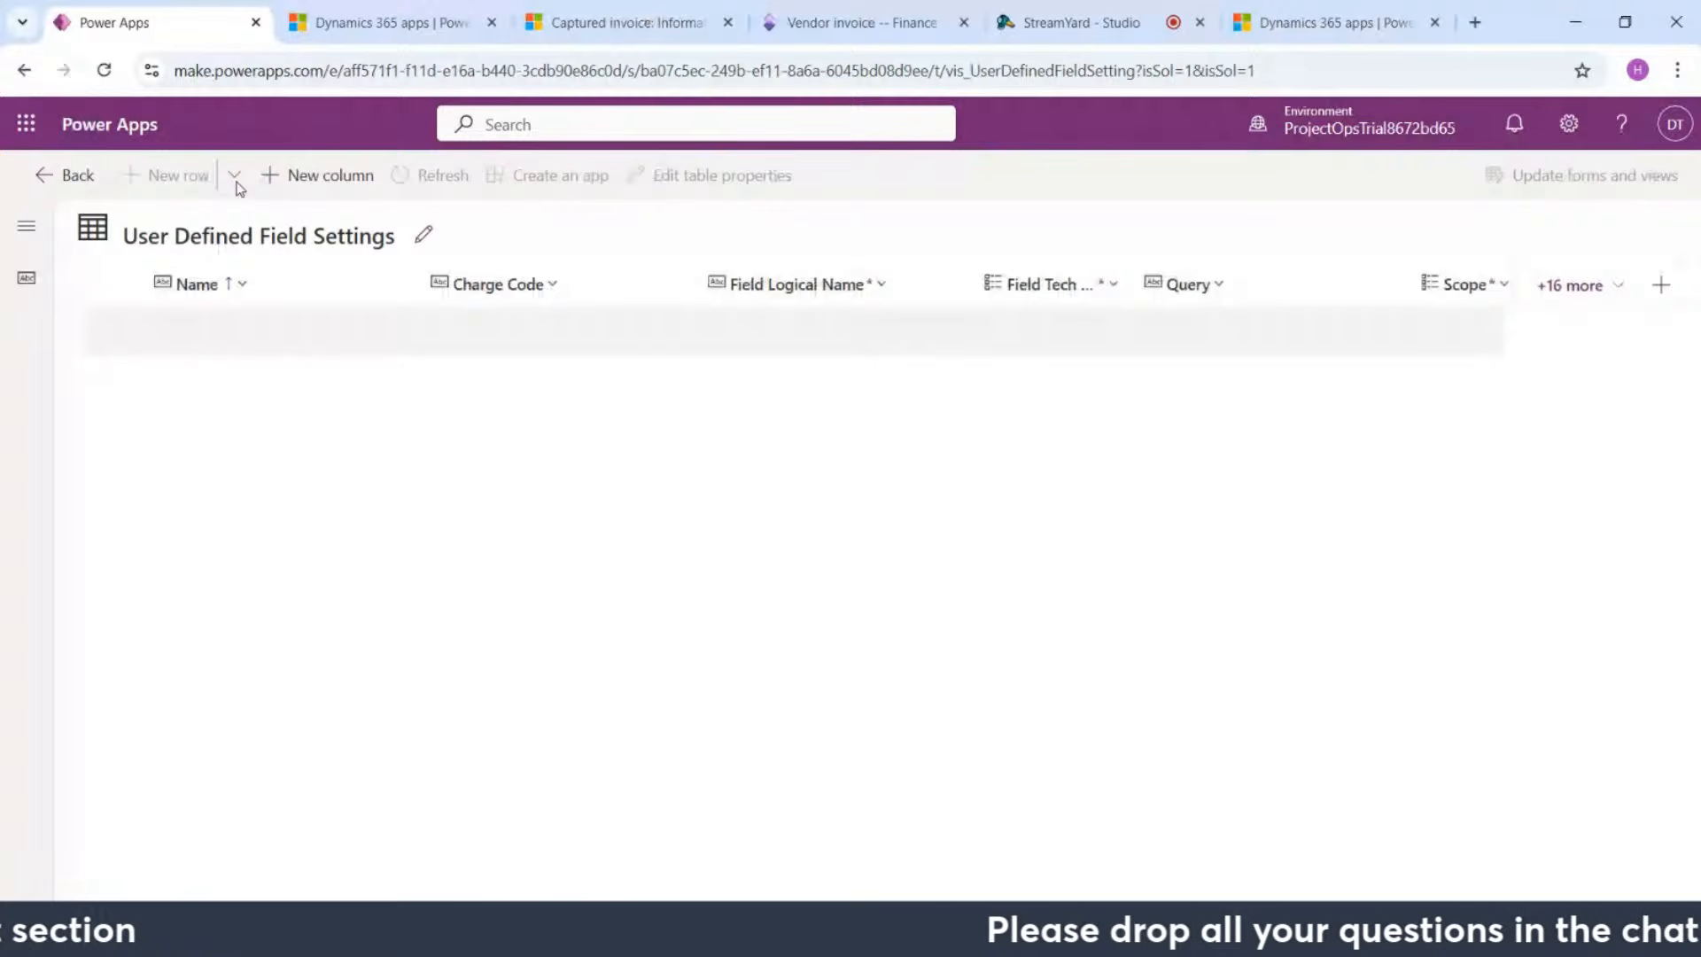
click(235, 178)
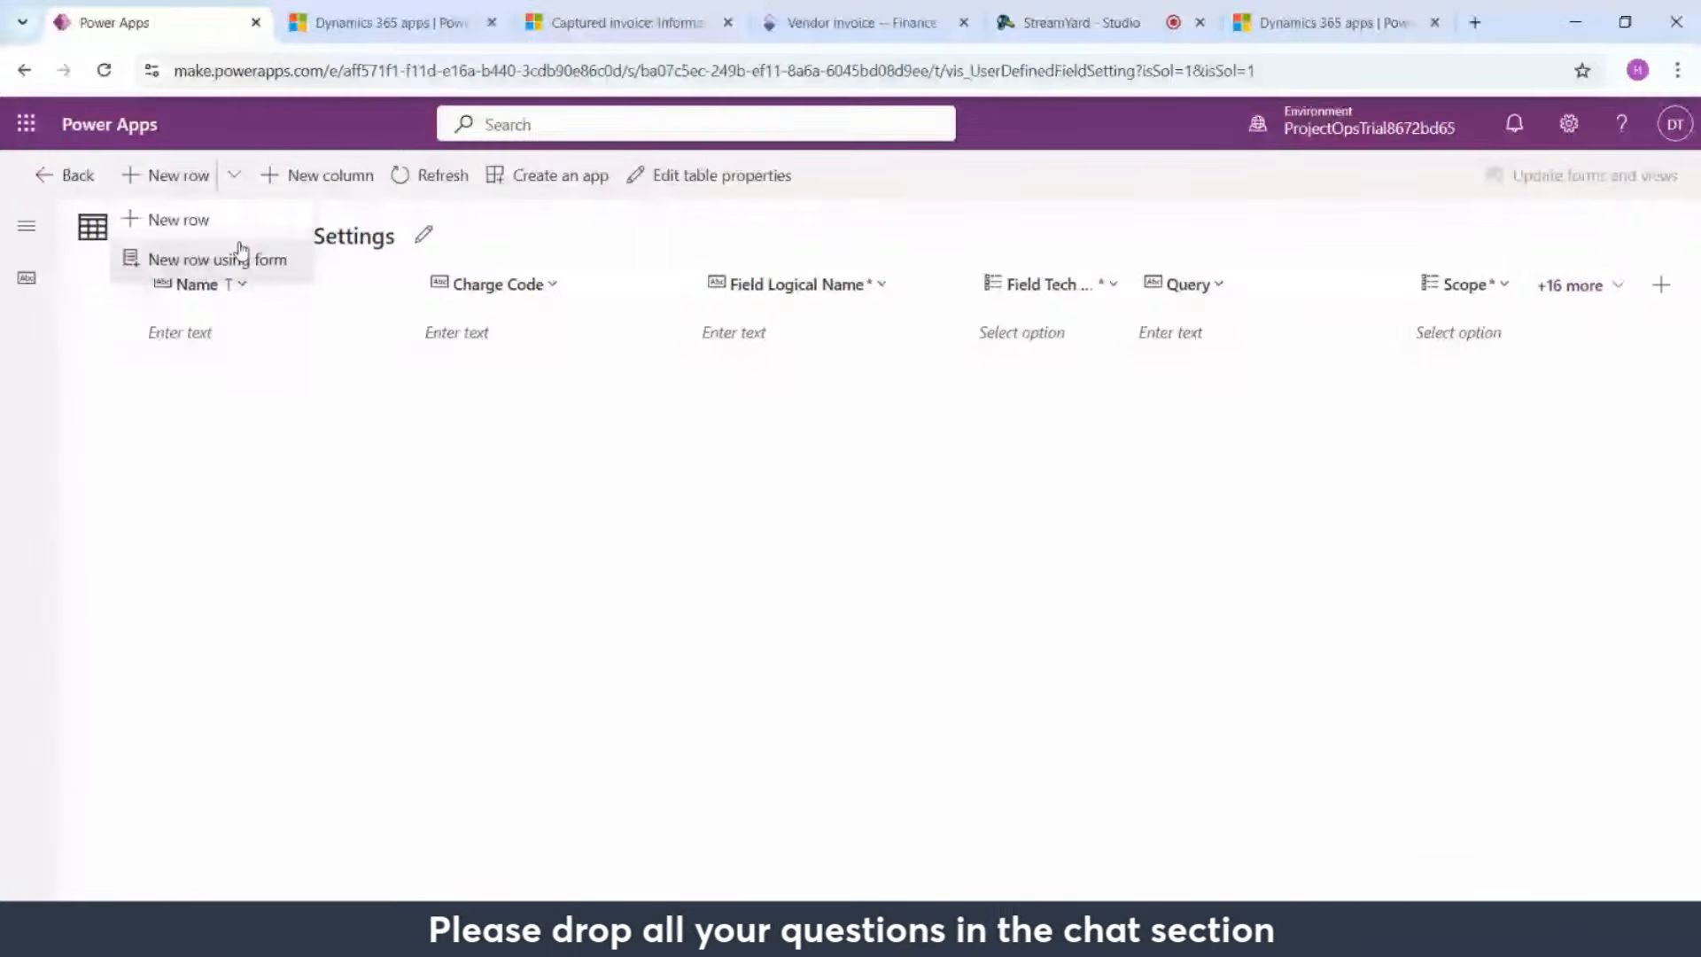
click(217, 259)
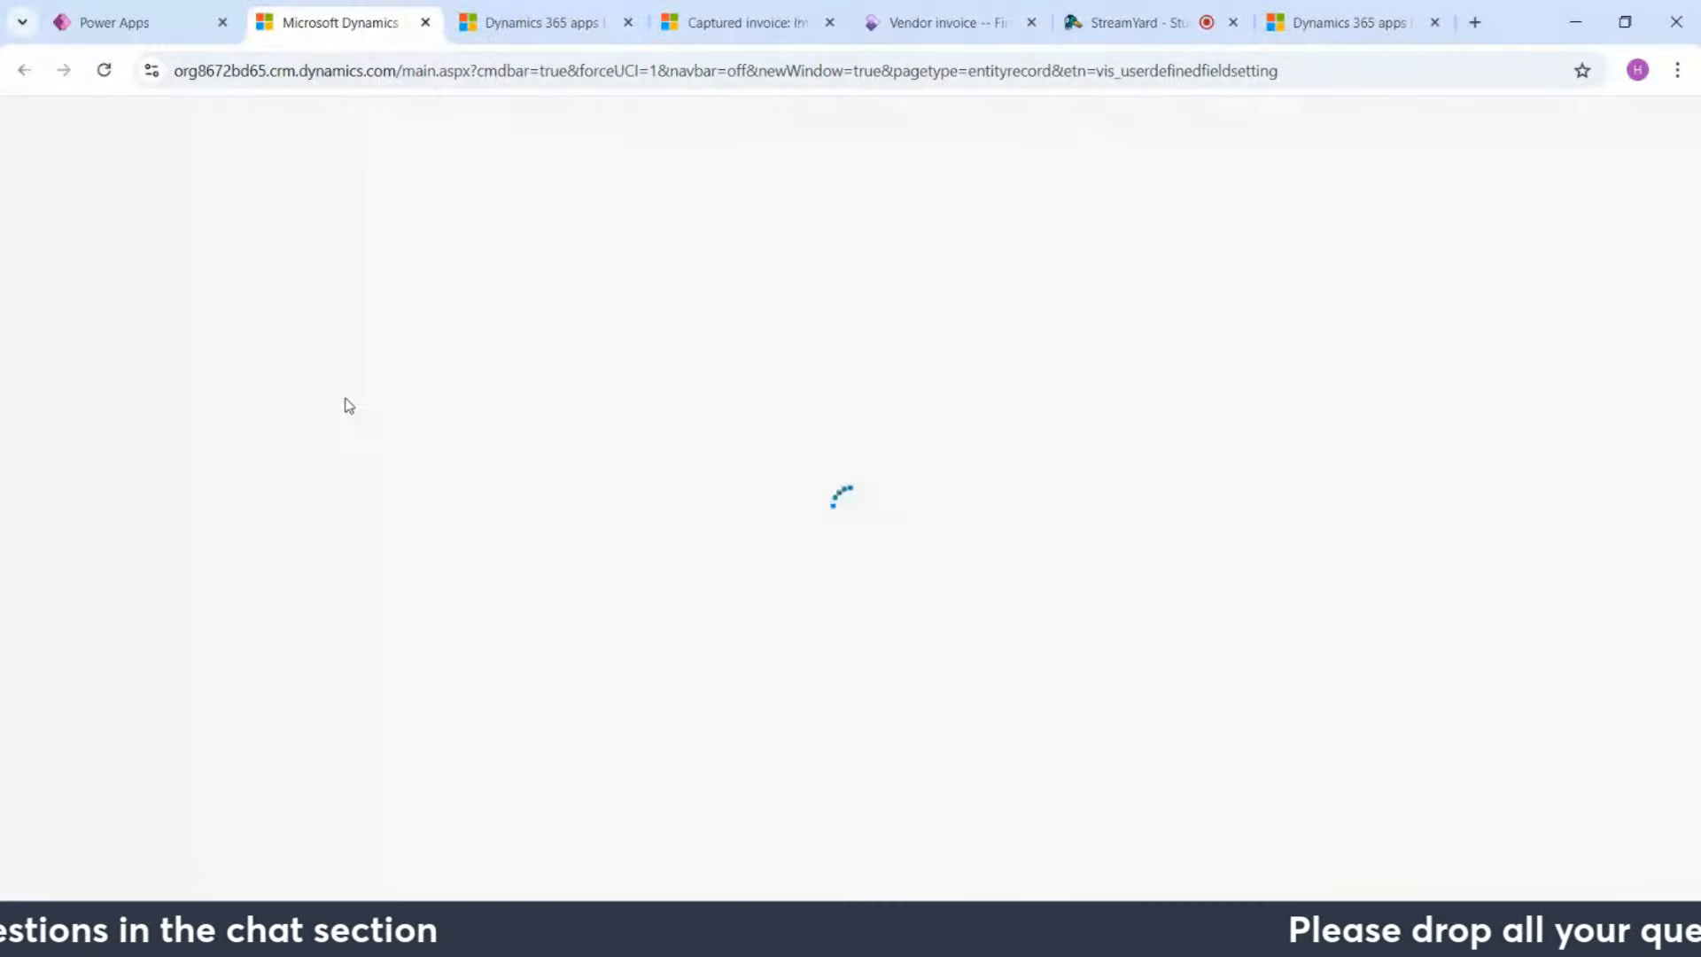
click(425, 22)
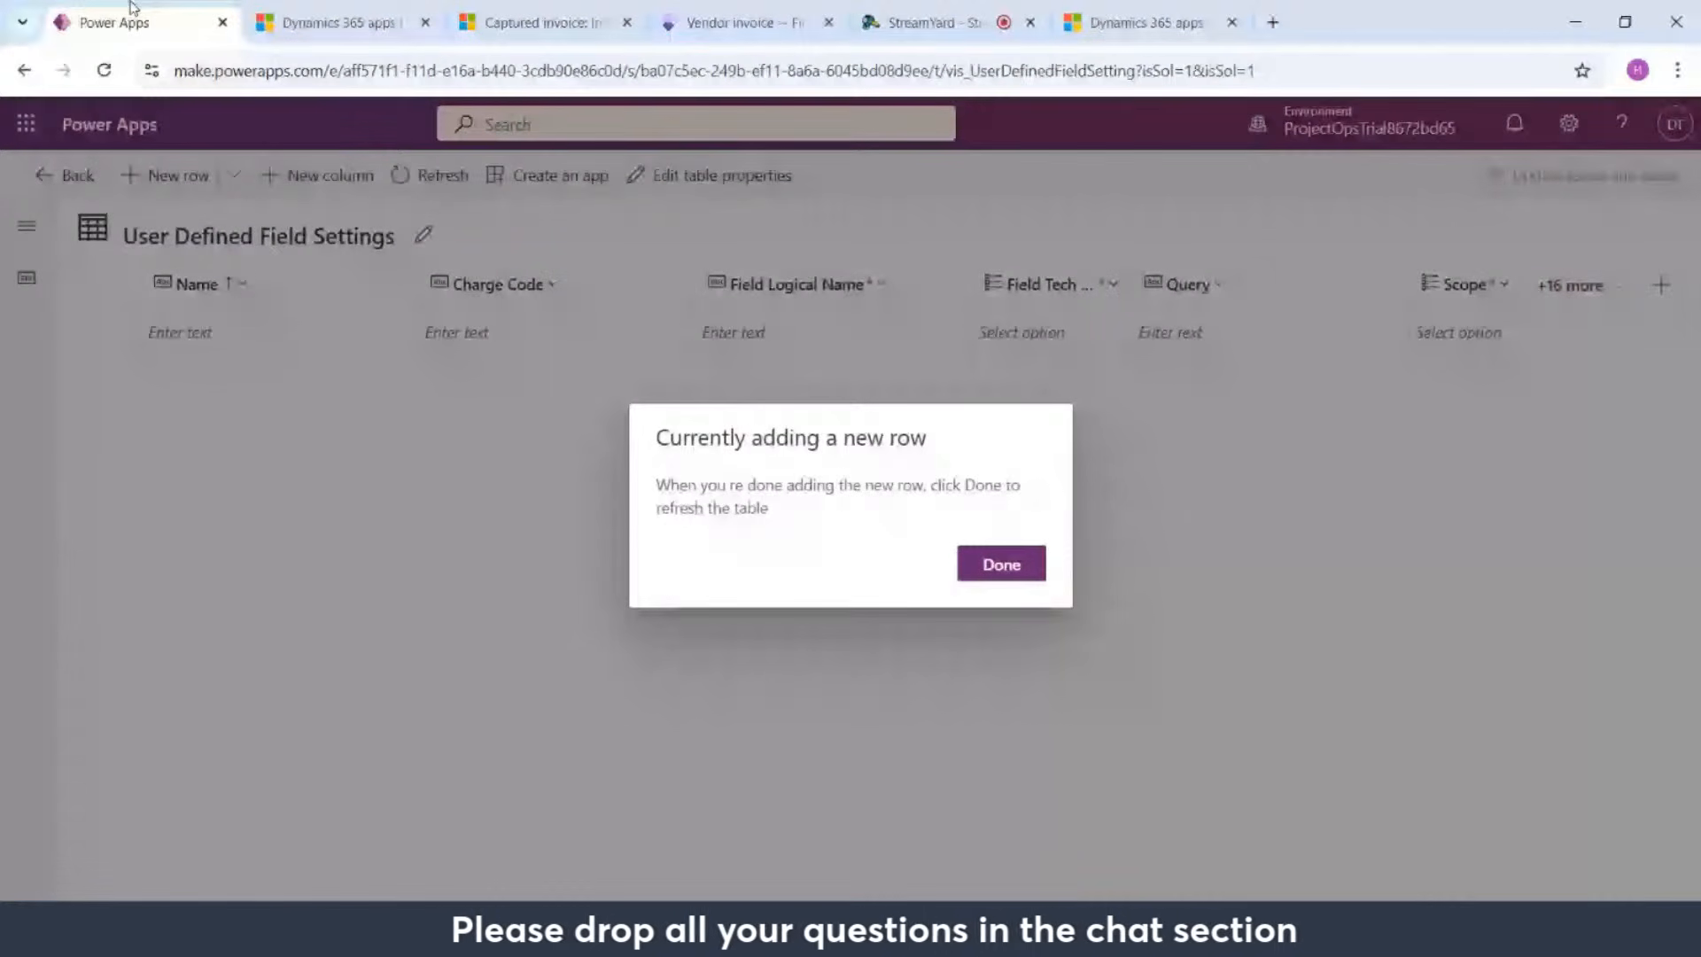
click(1001, 564)
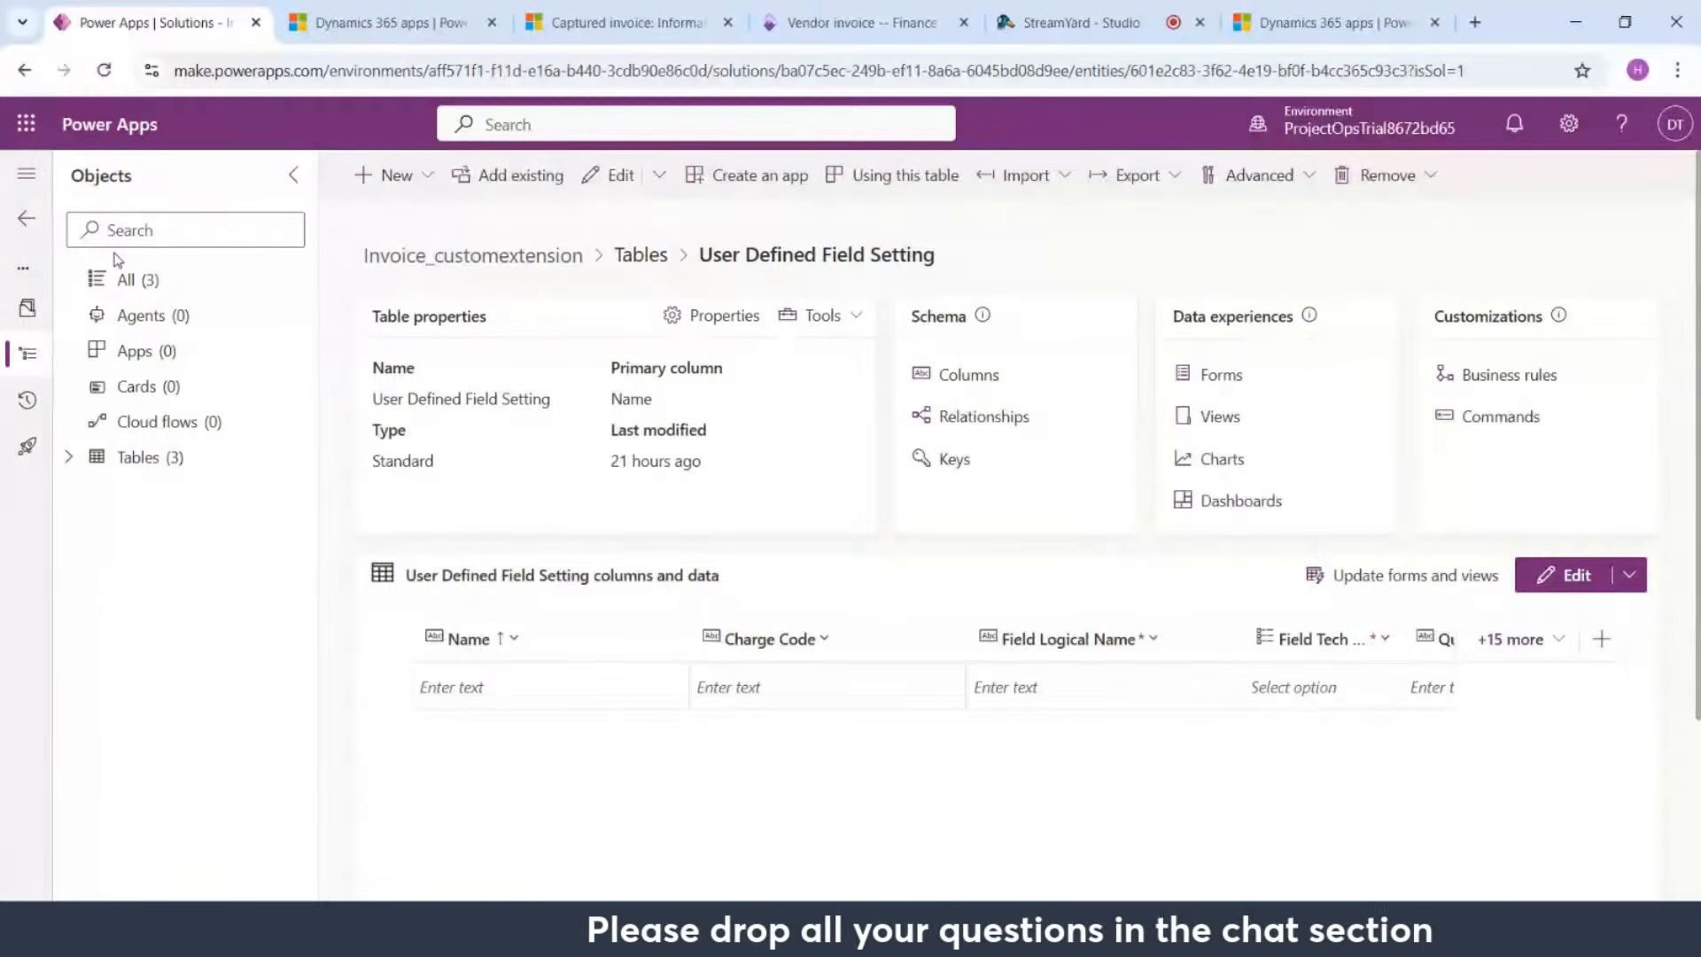
Step: Return to the Solutions list and switch to Invoice capture to view the key-value-pair mapping option on the captured invoice
click(26, 218)
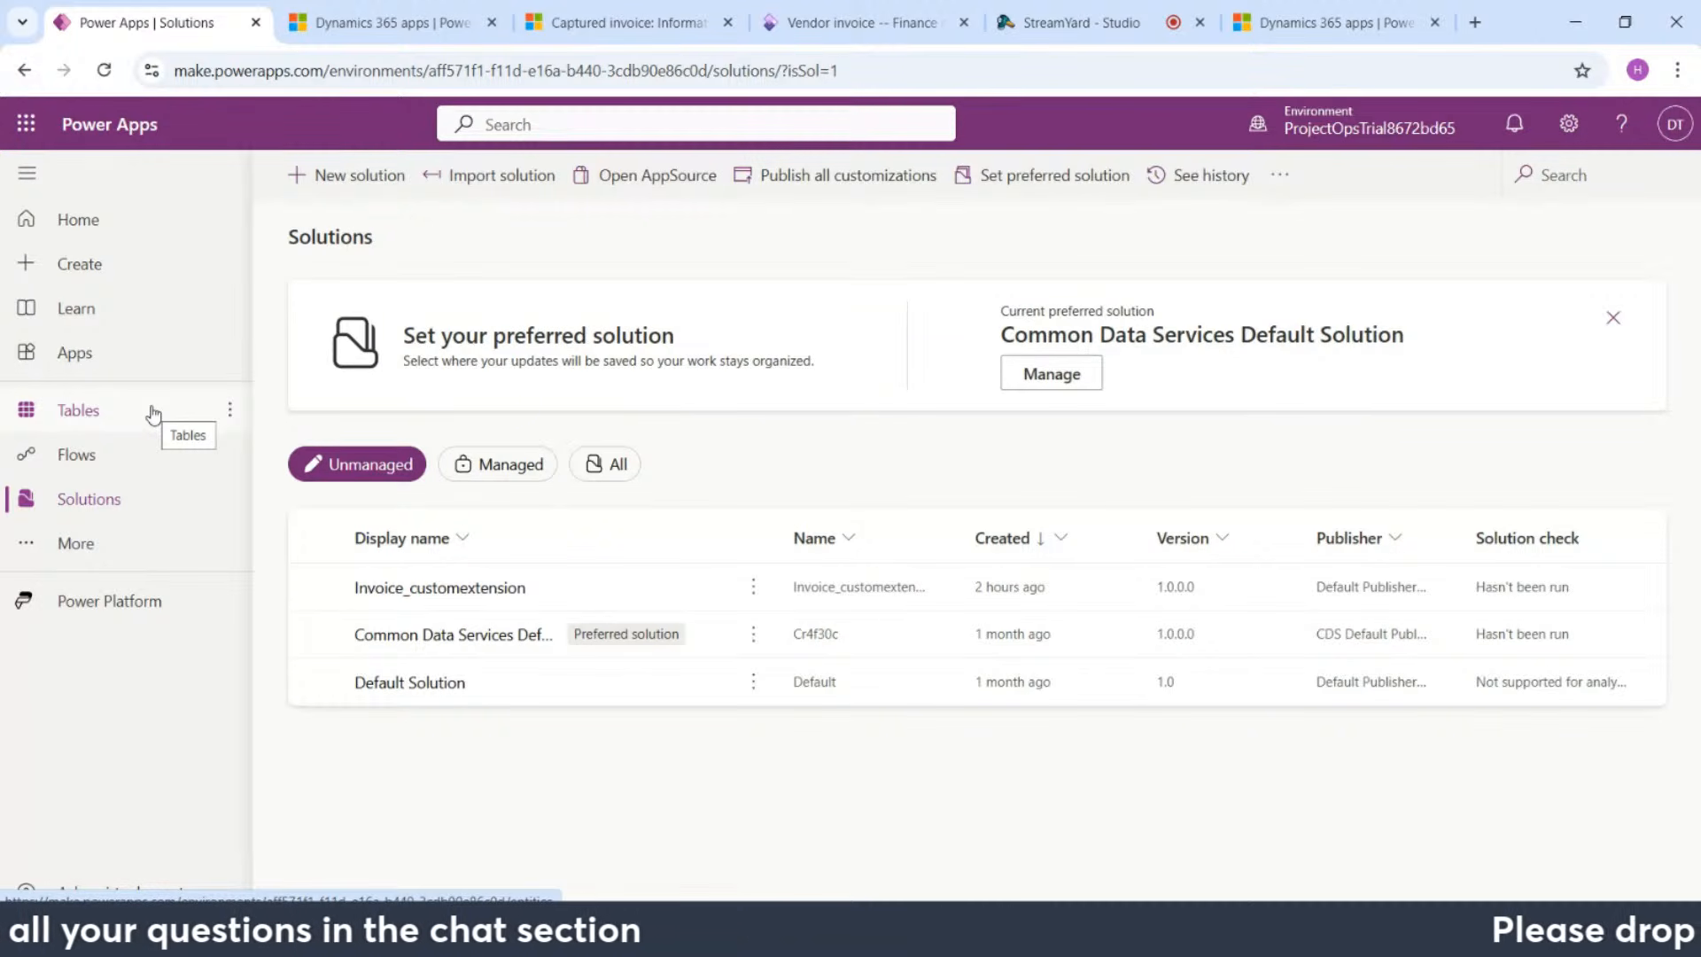
click(454, 7)
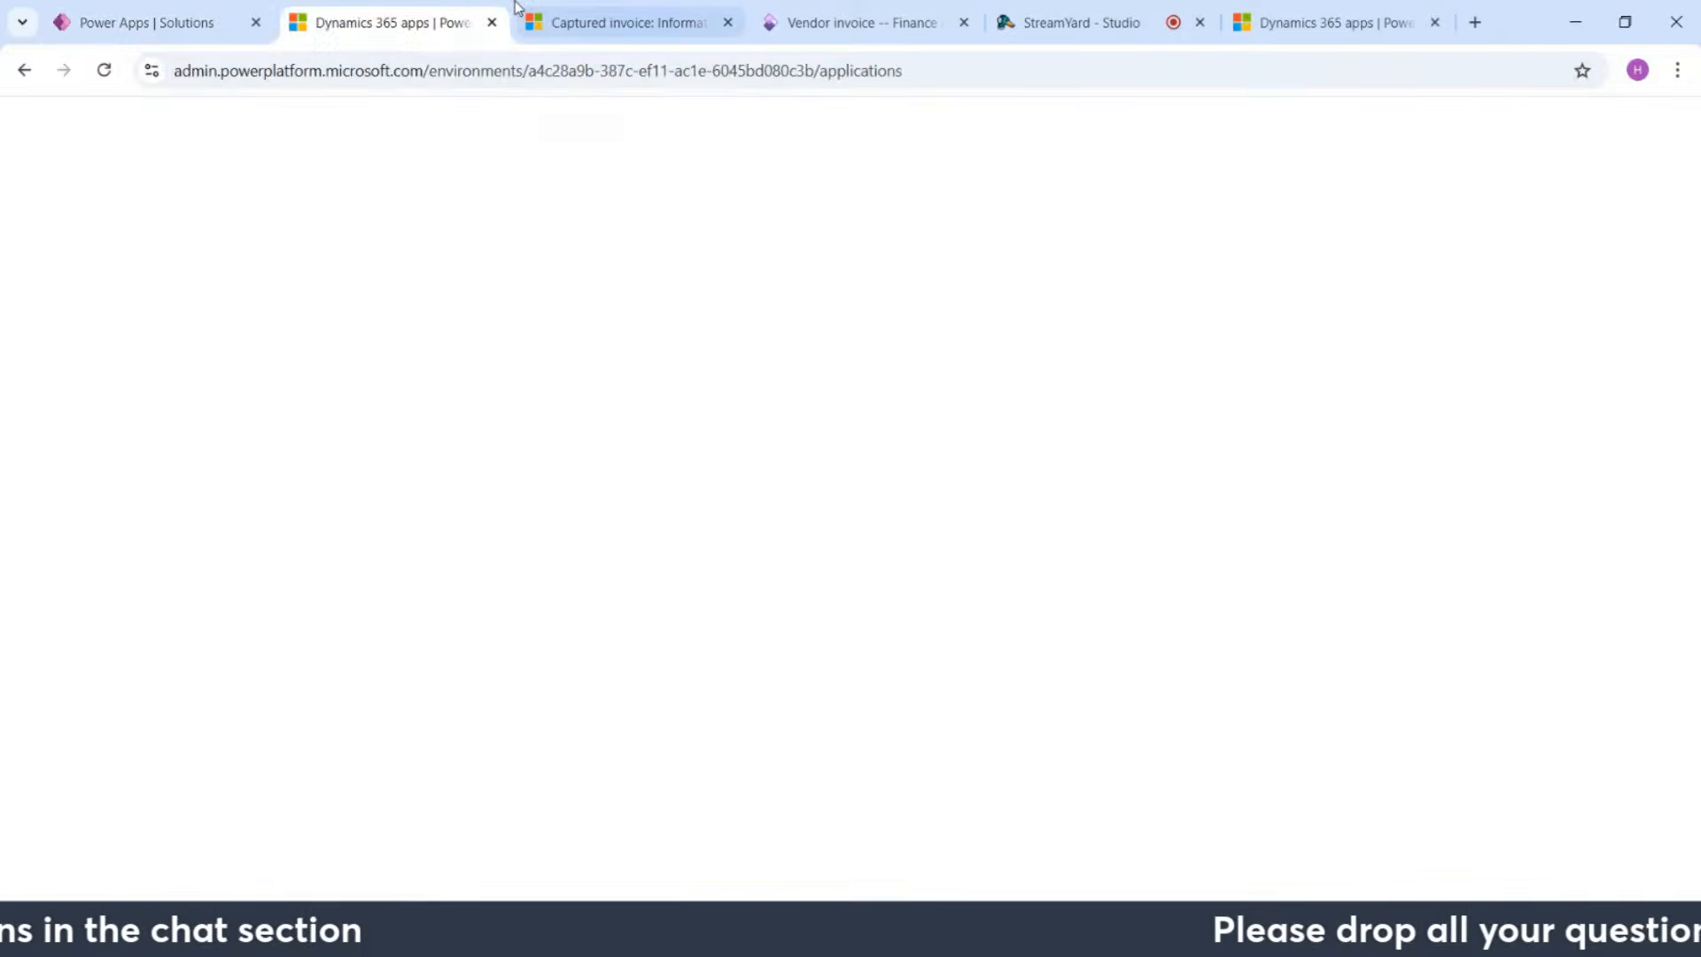
click(621, 23)
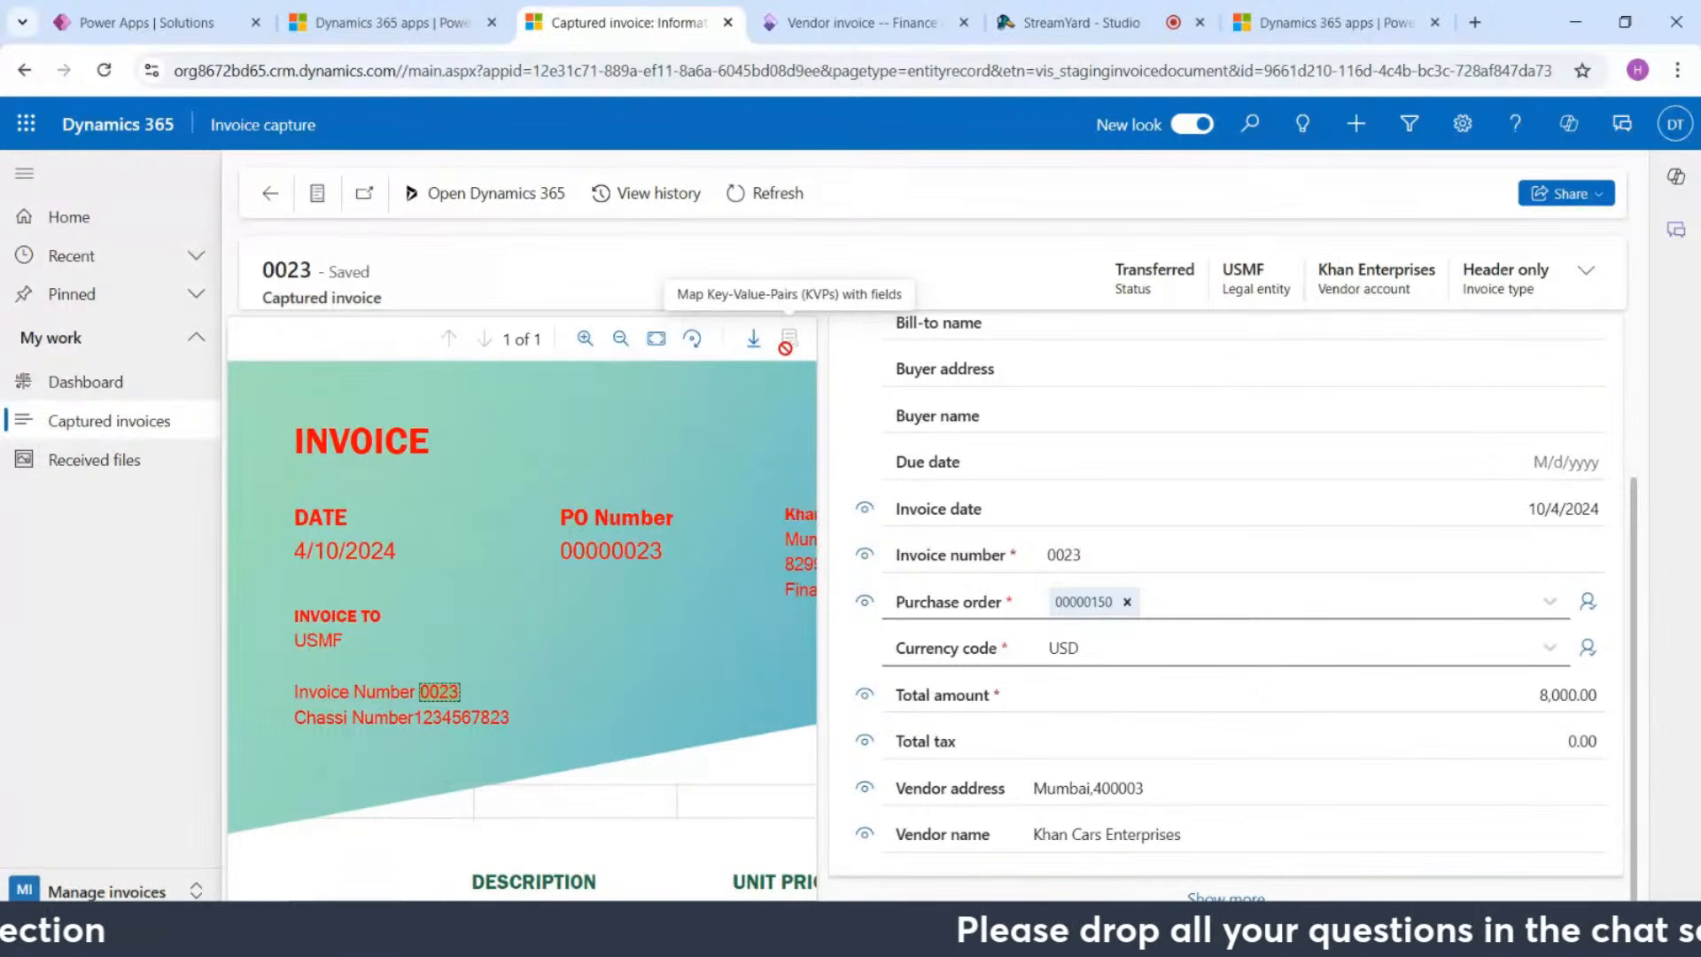
Step: Switch back to Power Apps and open the AI models page in the AI hub
click(160, 23)
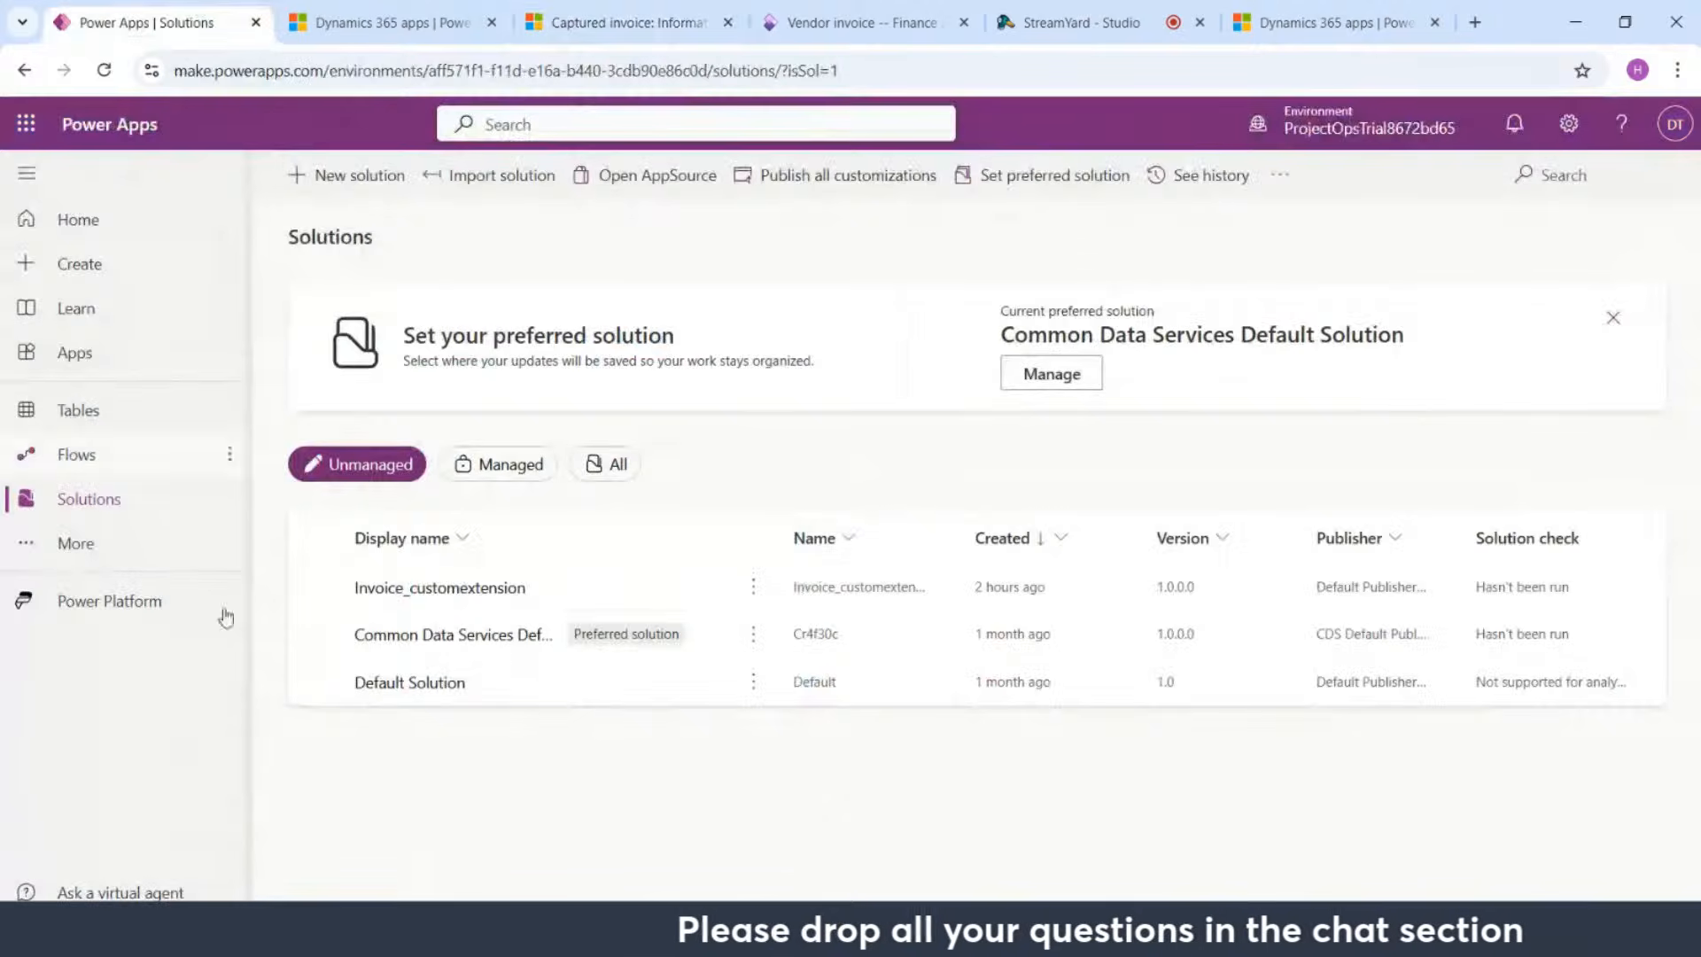
click(107, 543)
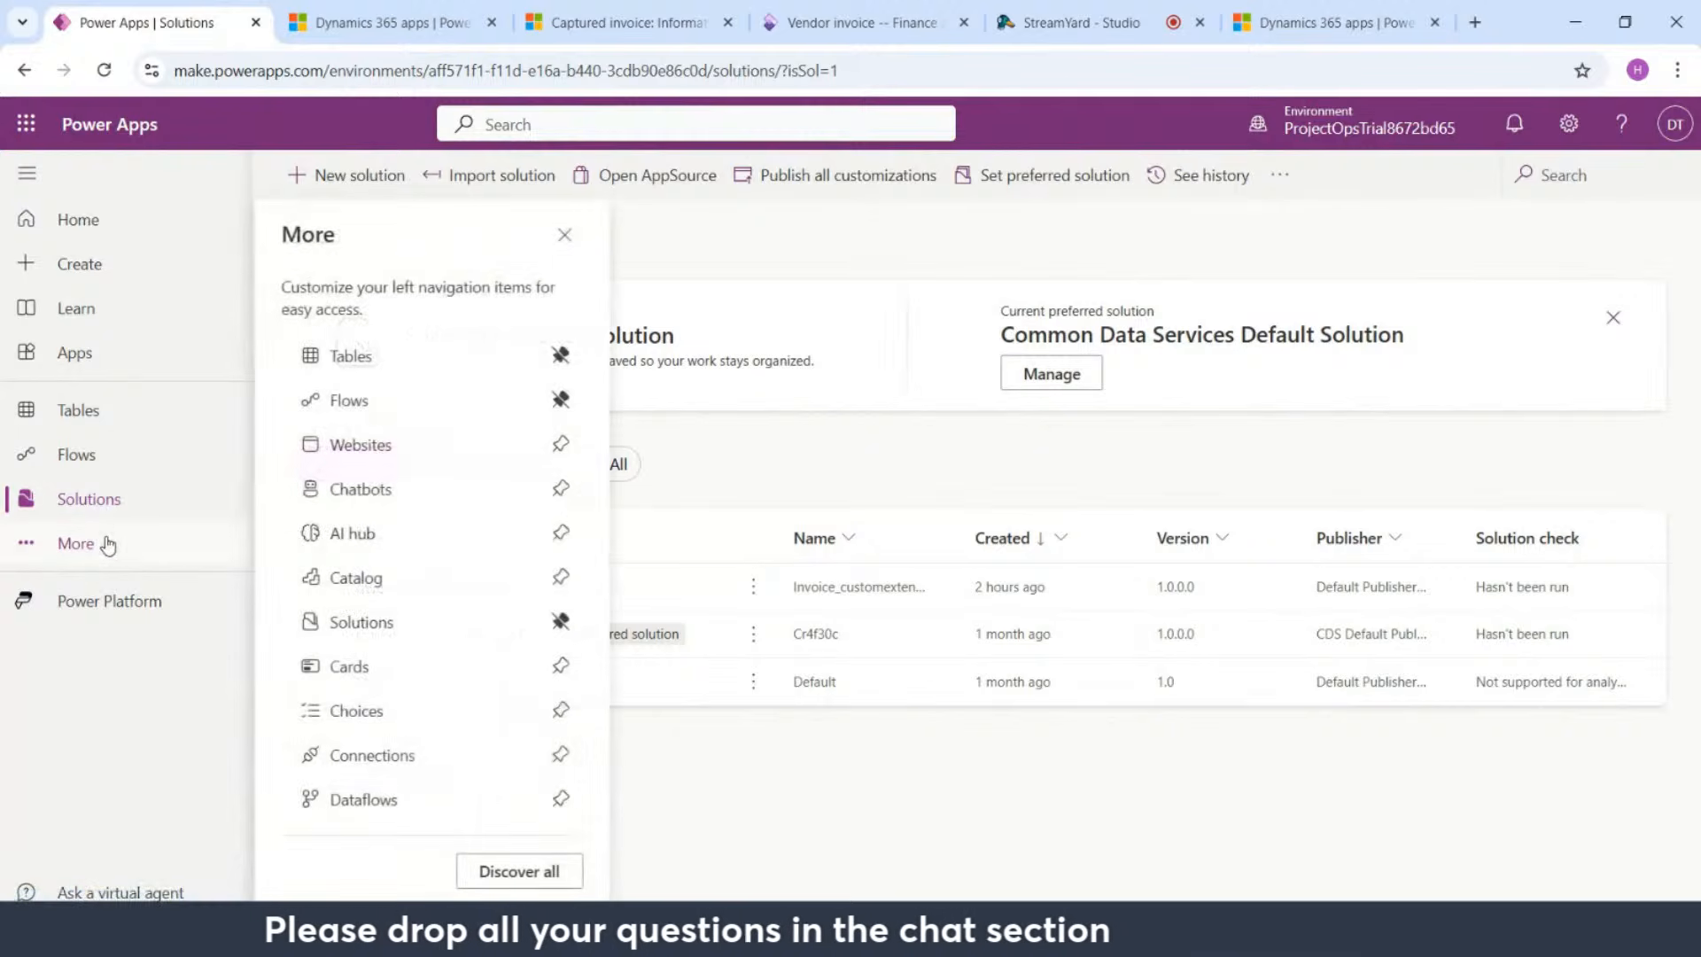
click(425, 553)
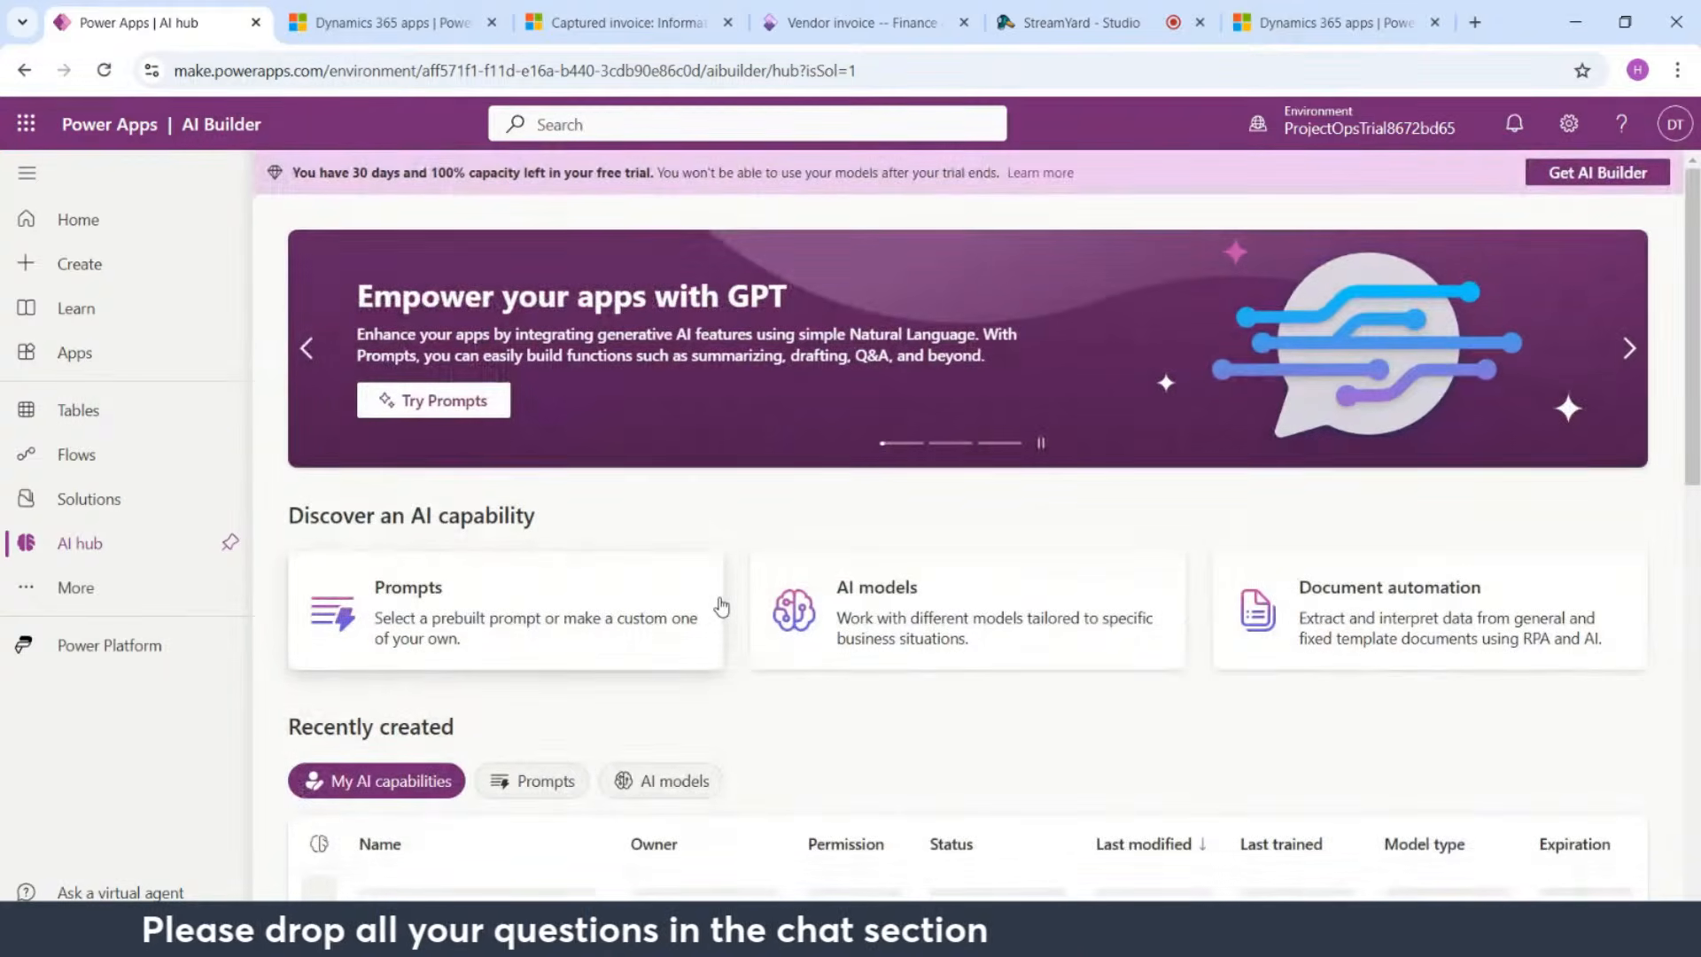
click(1090, 581)
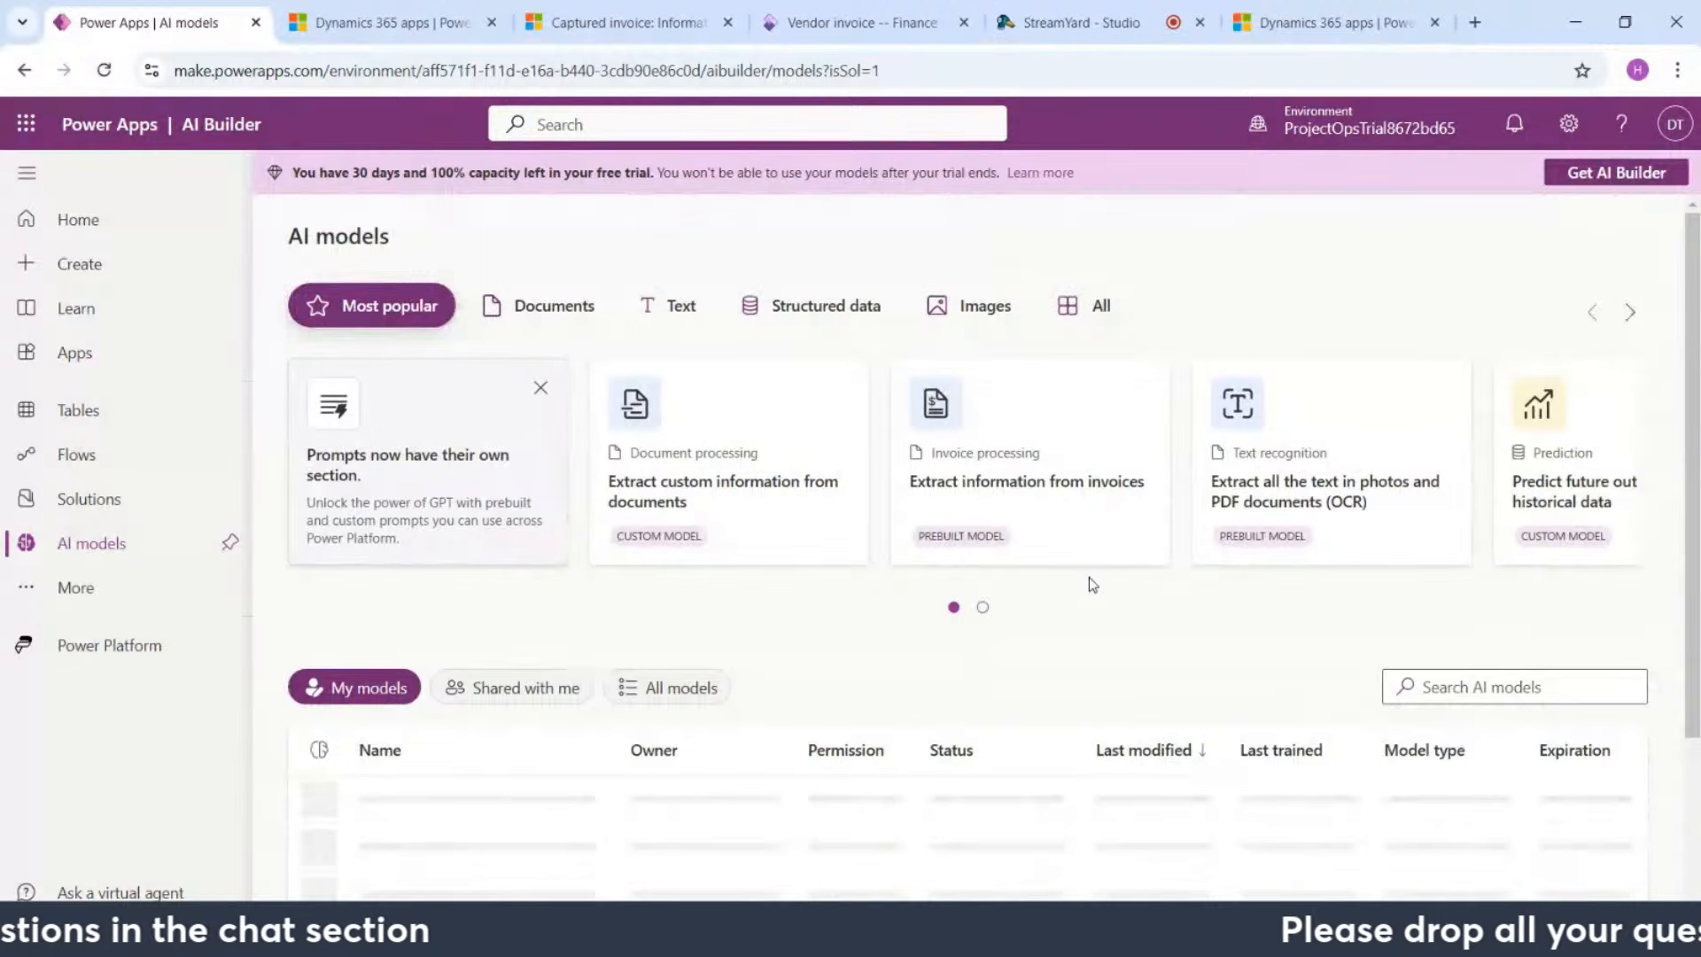
scroll(700, 669, up, 1)
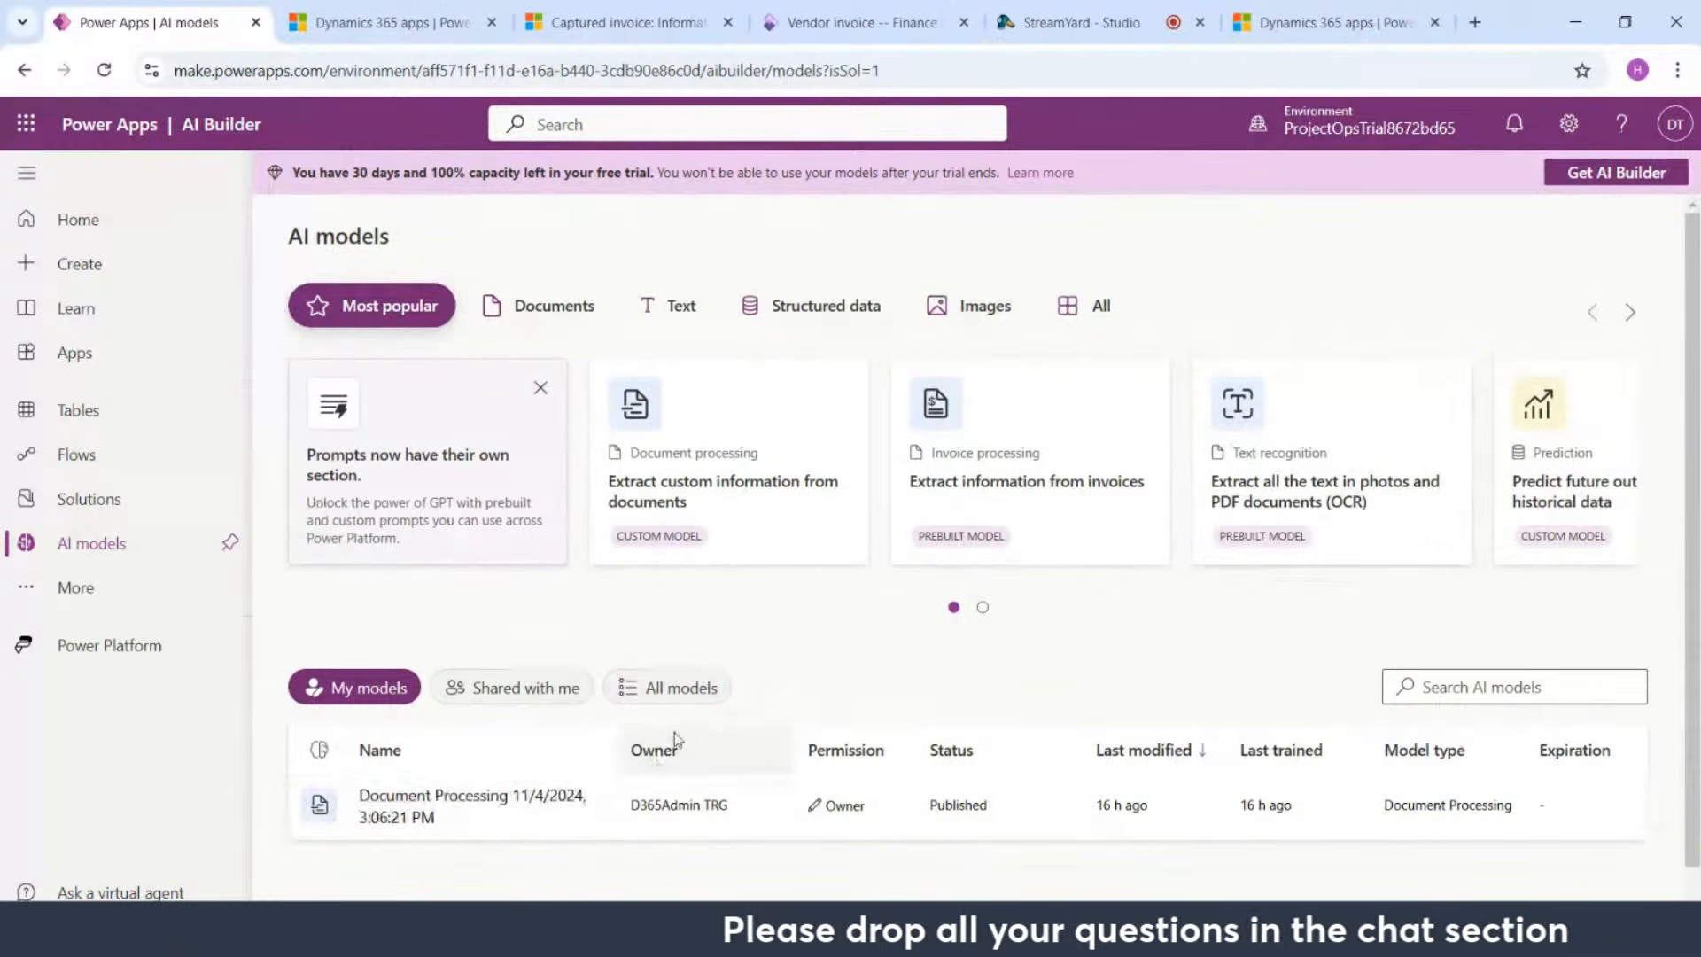
Step: Open the prebuilt Extract information from invoices model and review the fields and line items extracted from its sample invoice
click(1118, 483)
scroll(1082, 594, down, 5)
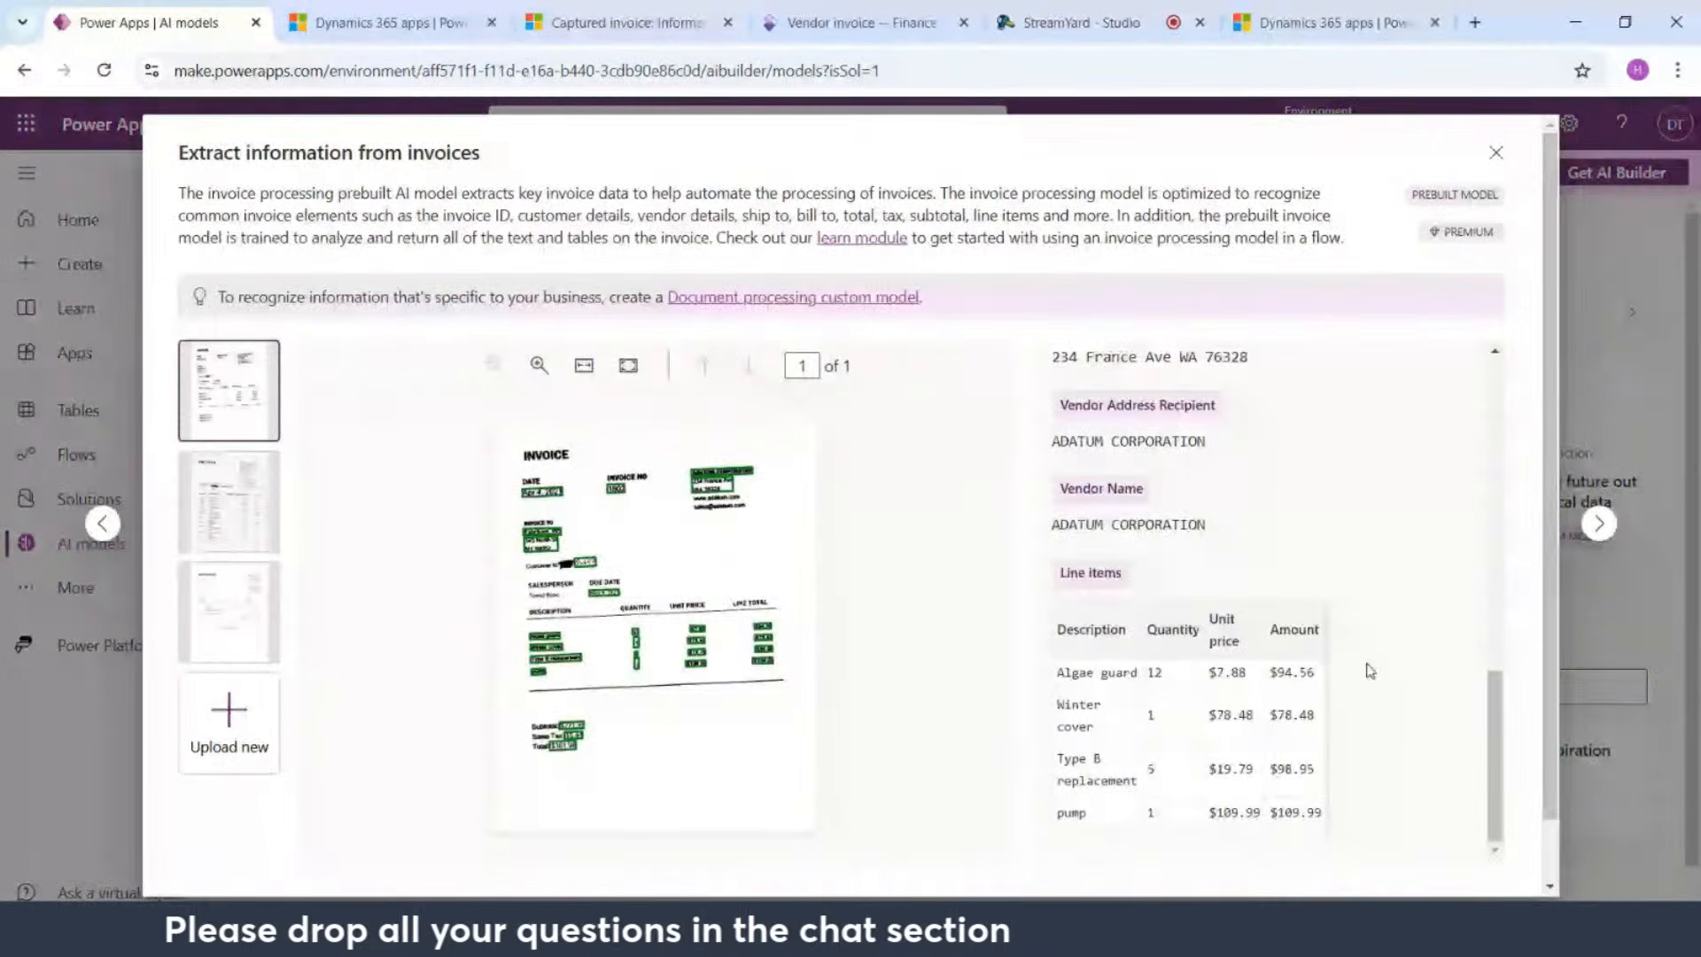
scroll(1371, 671, down, 1)
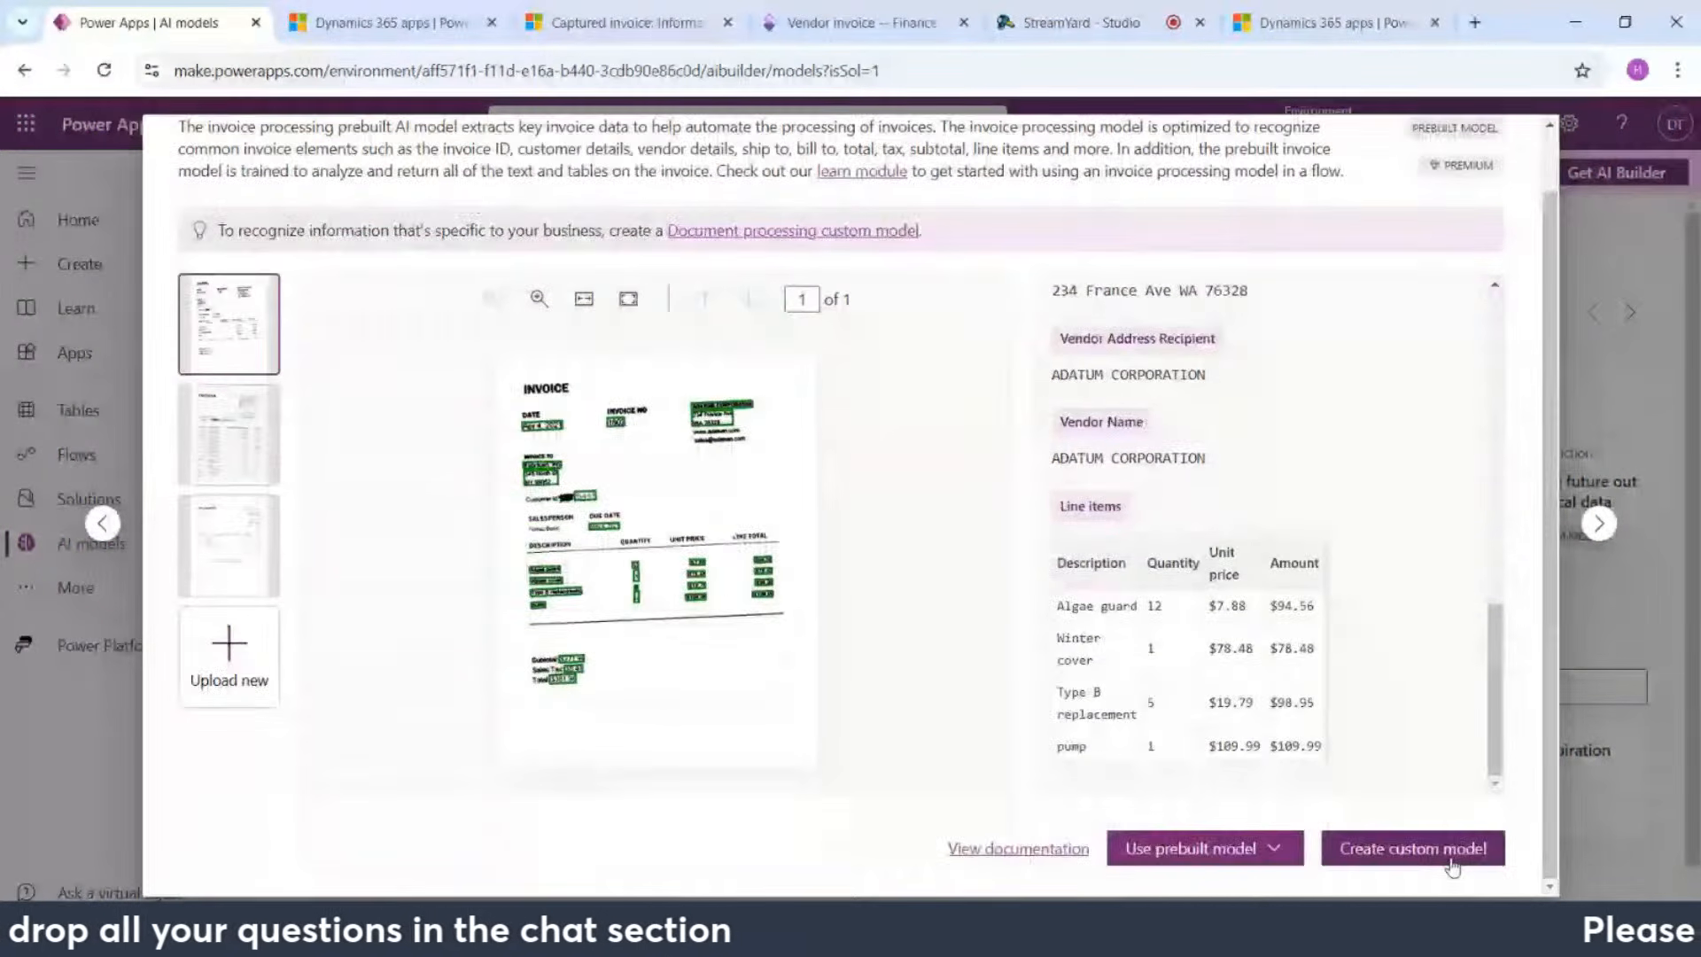
scroll(1363, 580, up, 3)
scroll(1363, 581, up, 2)
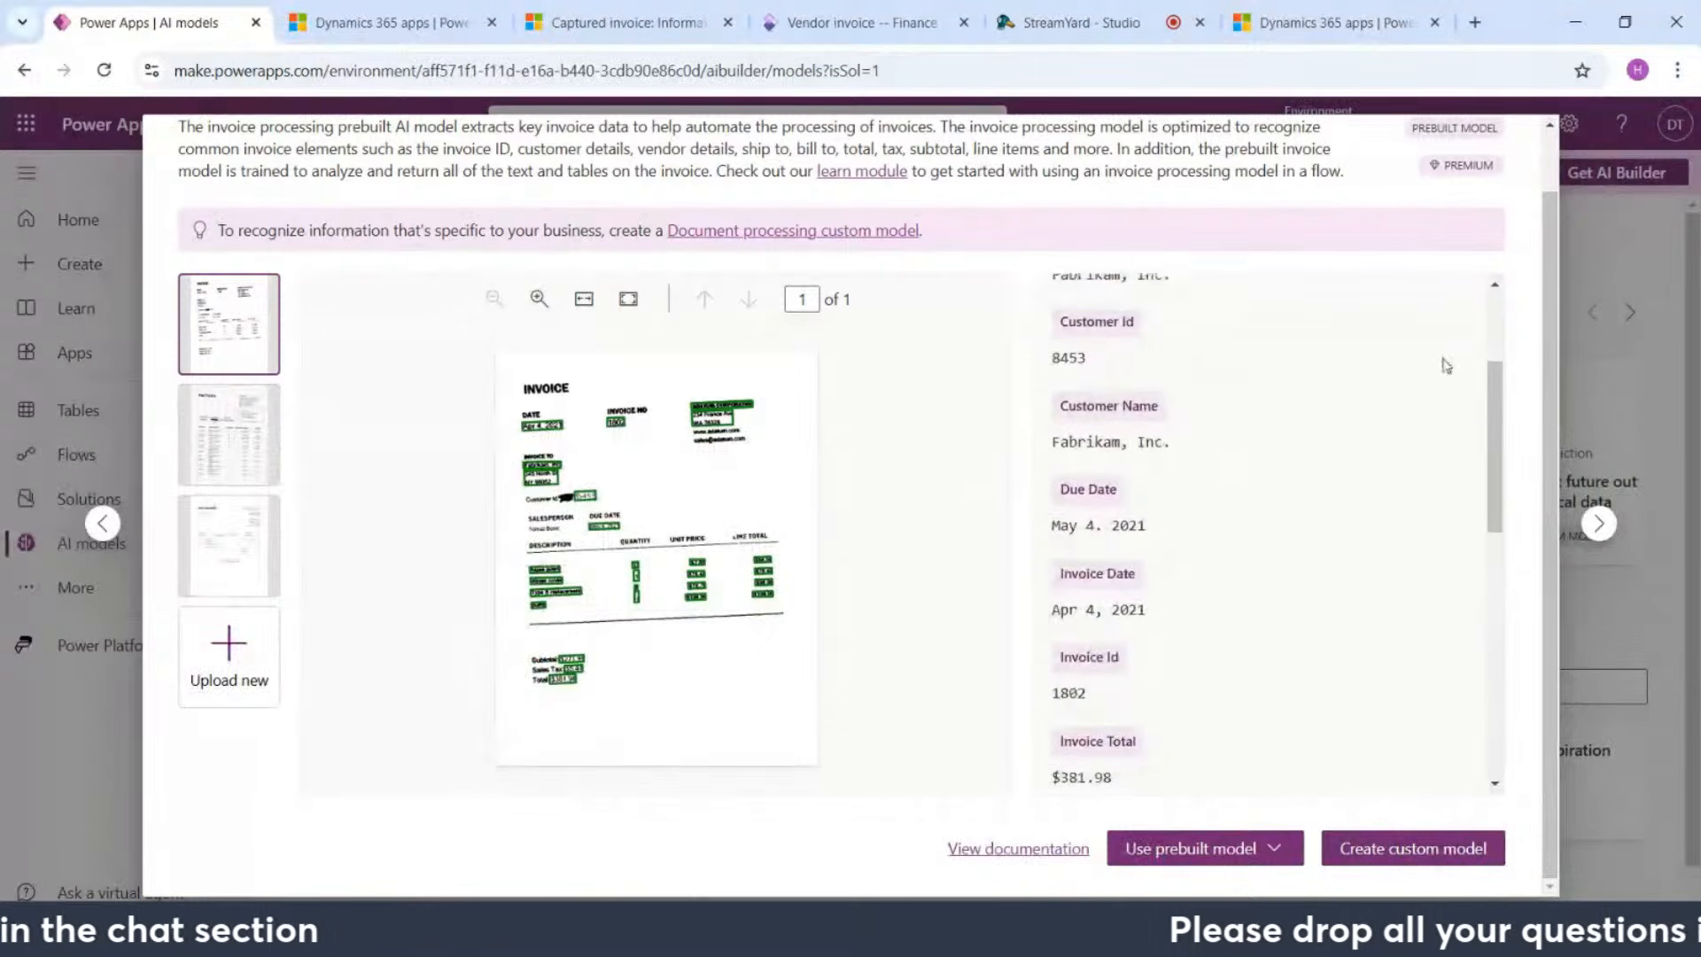
Step: Create a custom model with the Invoices document type and review its default list of information to extract
click(1462, 846)
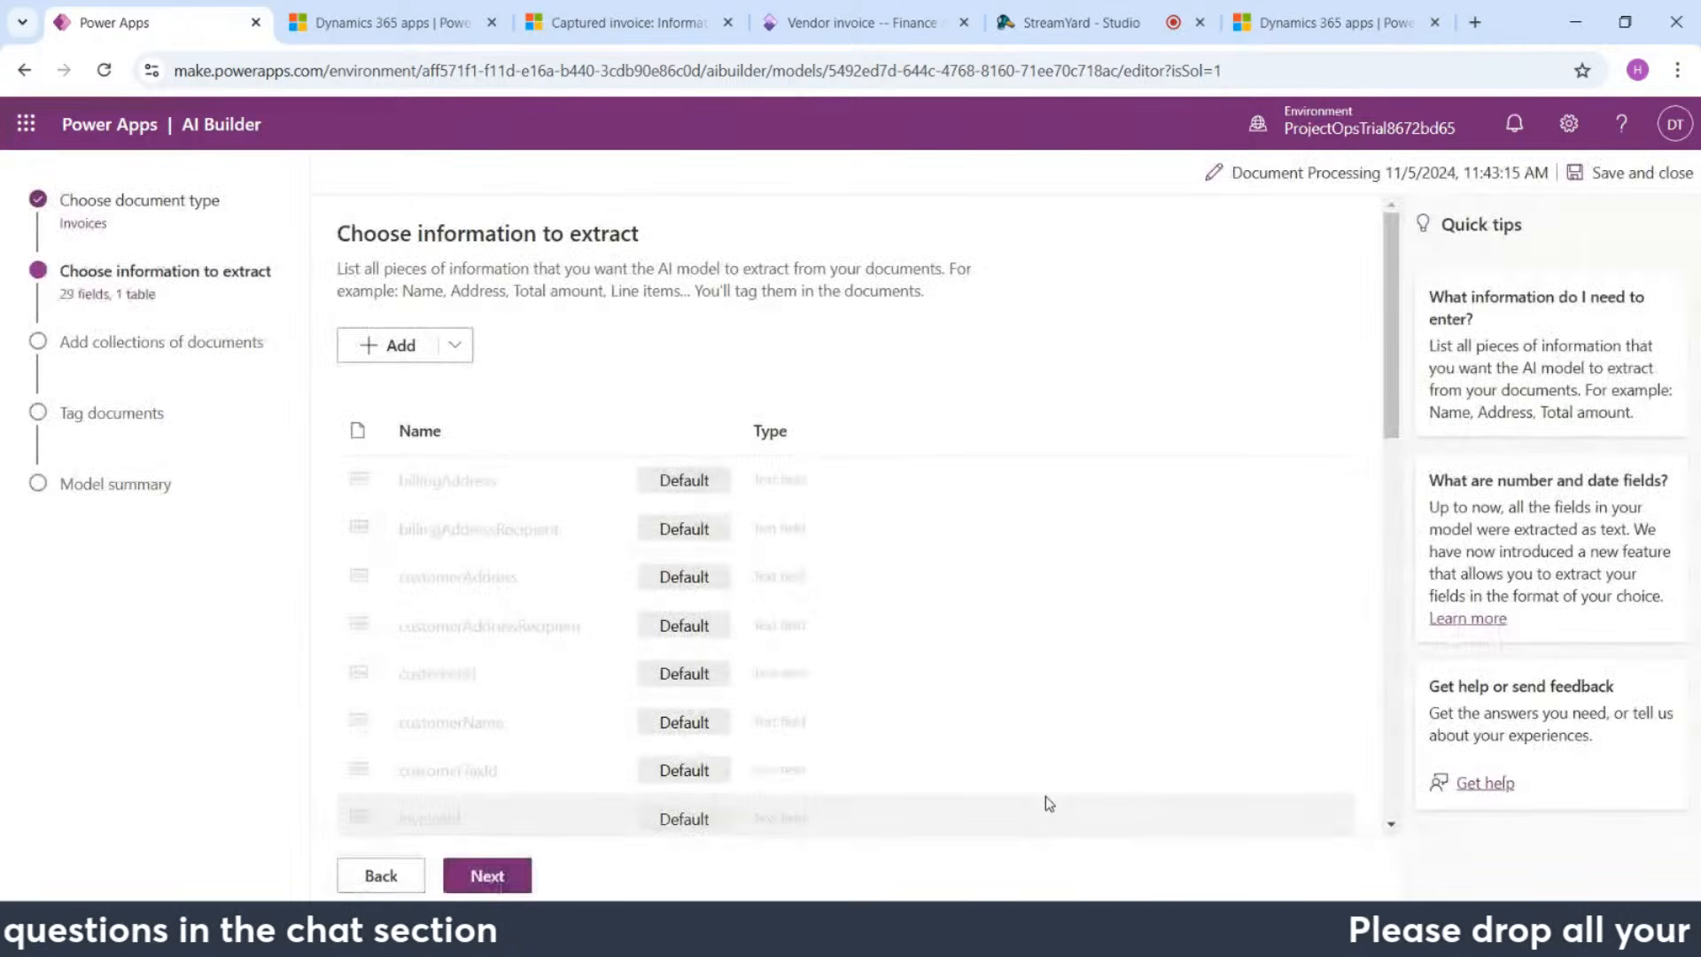
scroll(563, 395, down, 10)
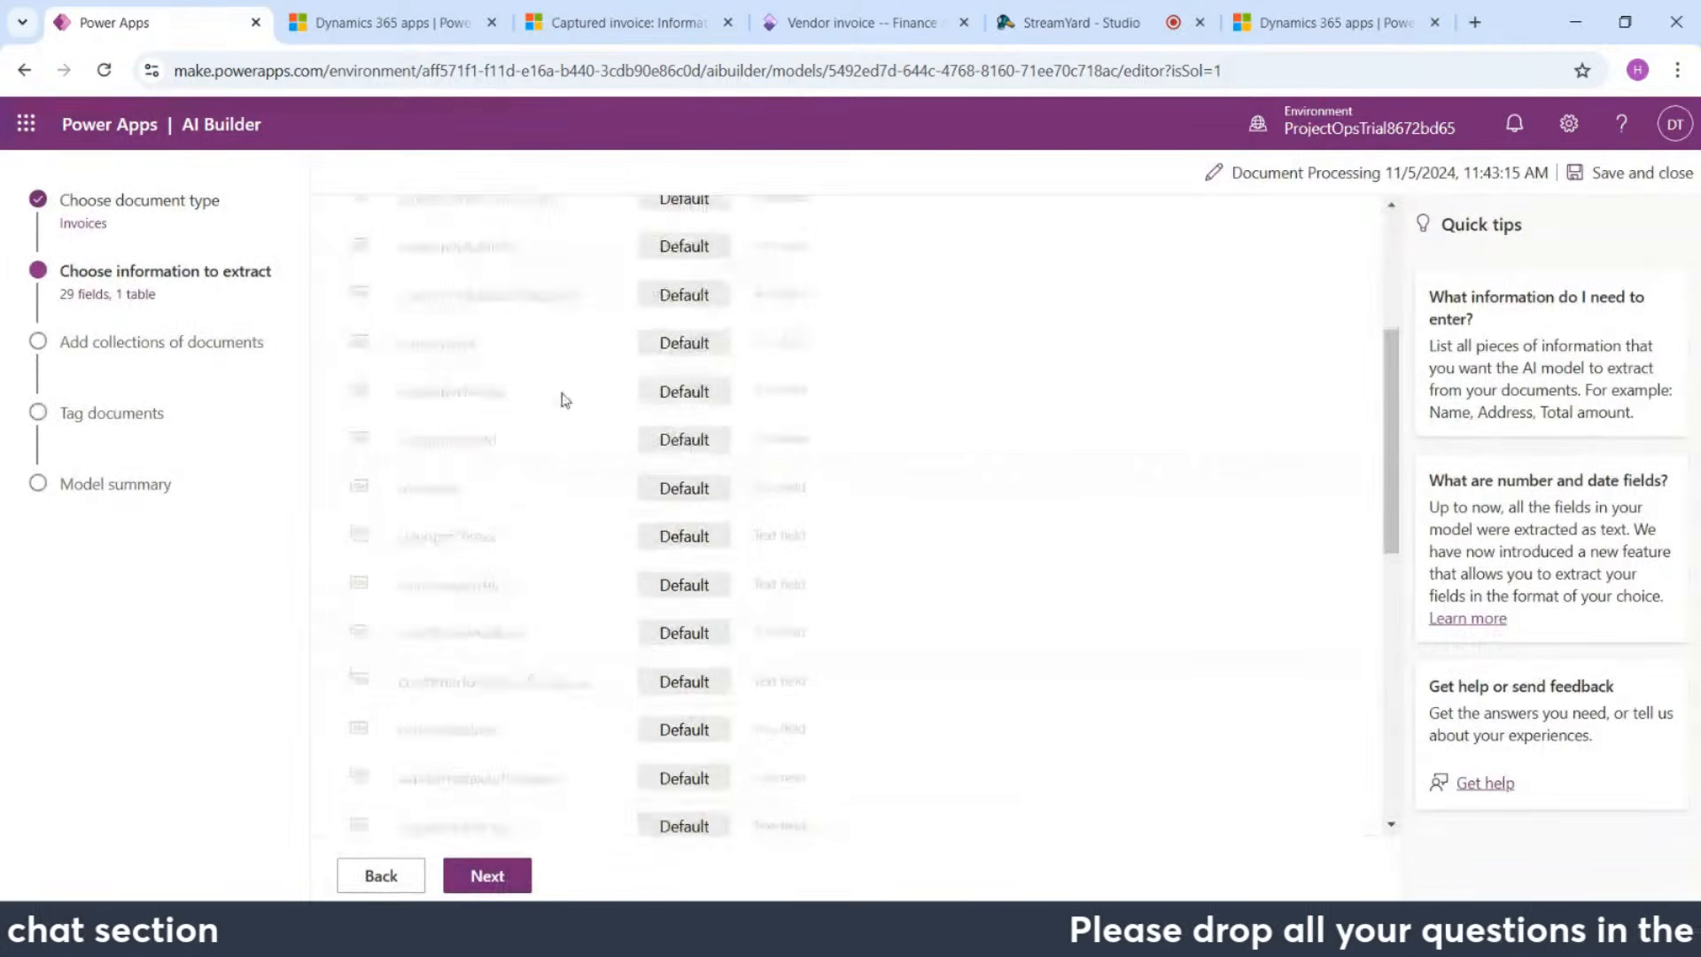
scroll(585, 602, up, 10)
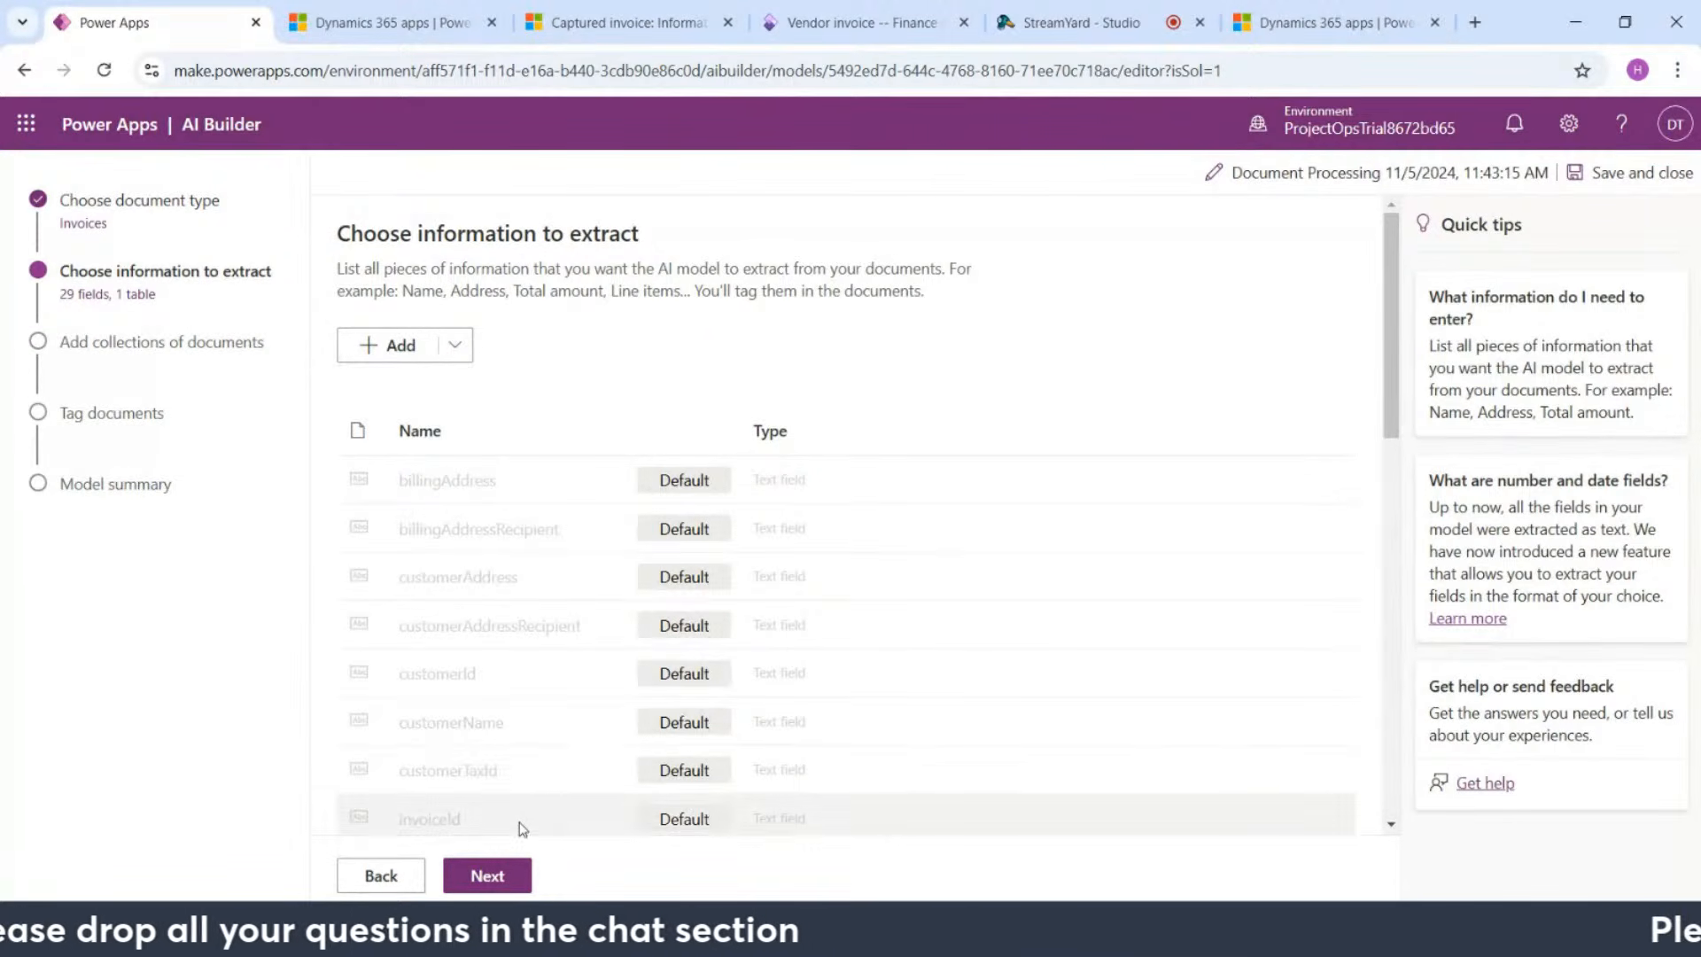
Step: Keep the default fields, create a document collection and upload custom invoice 1, 2, 3, 4 and 150 as sample PDFs
click(511, 873)
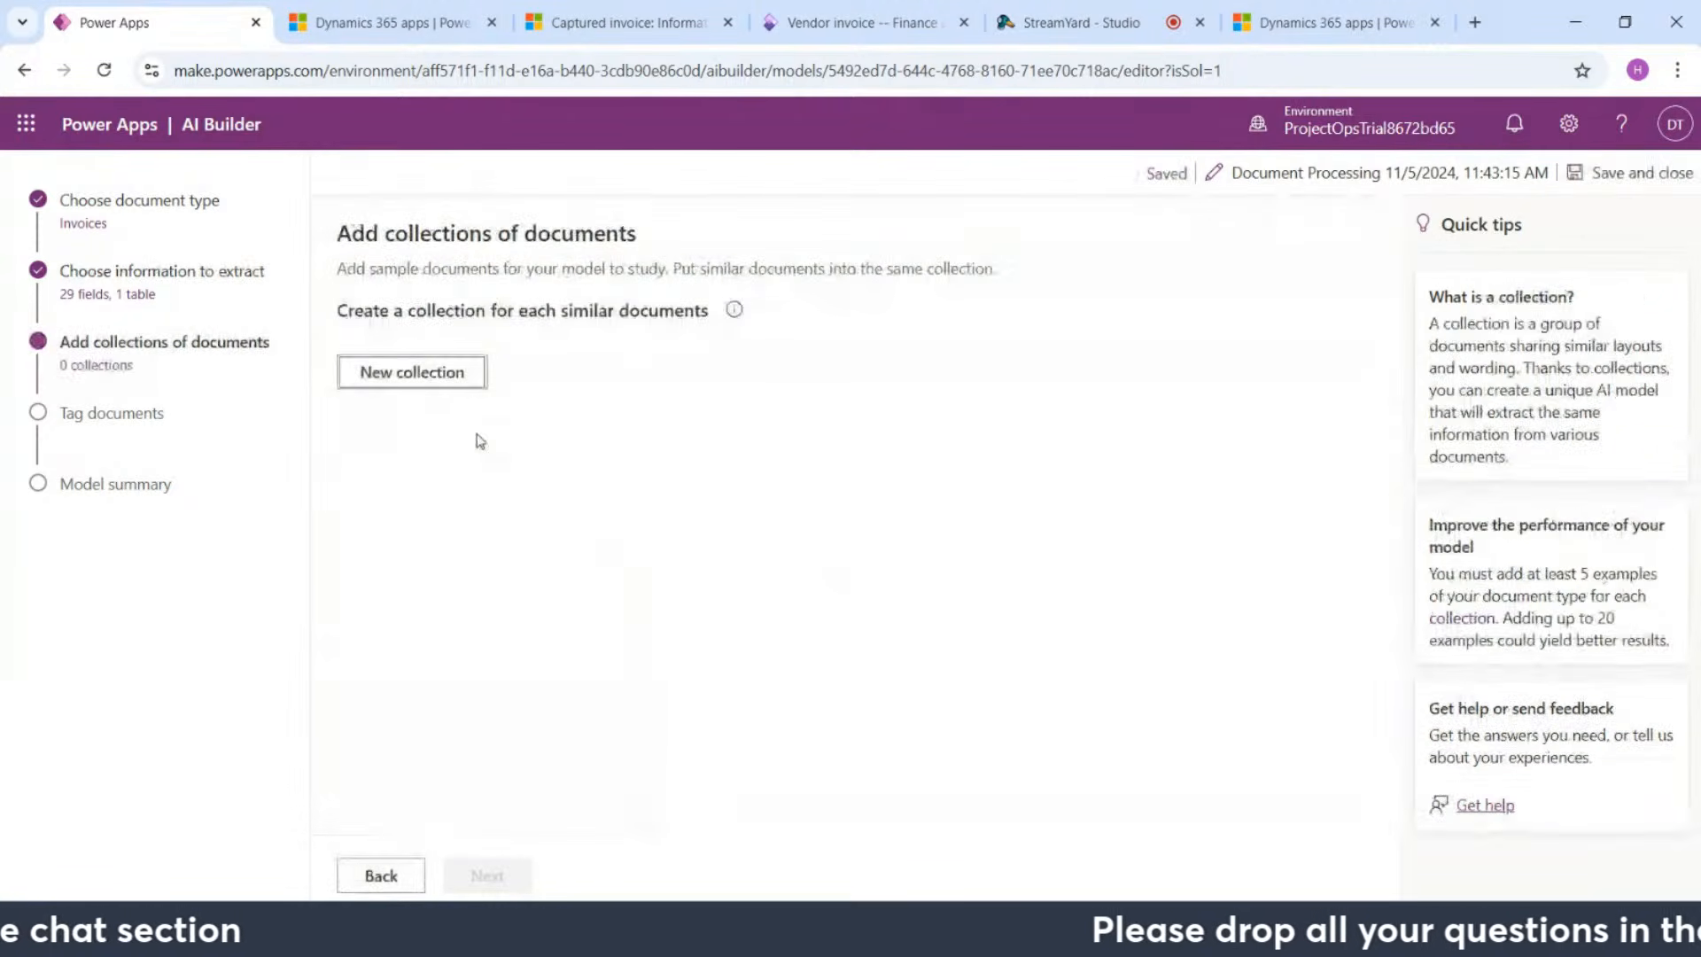
click(414, 372)
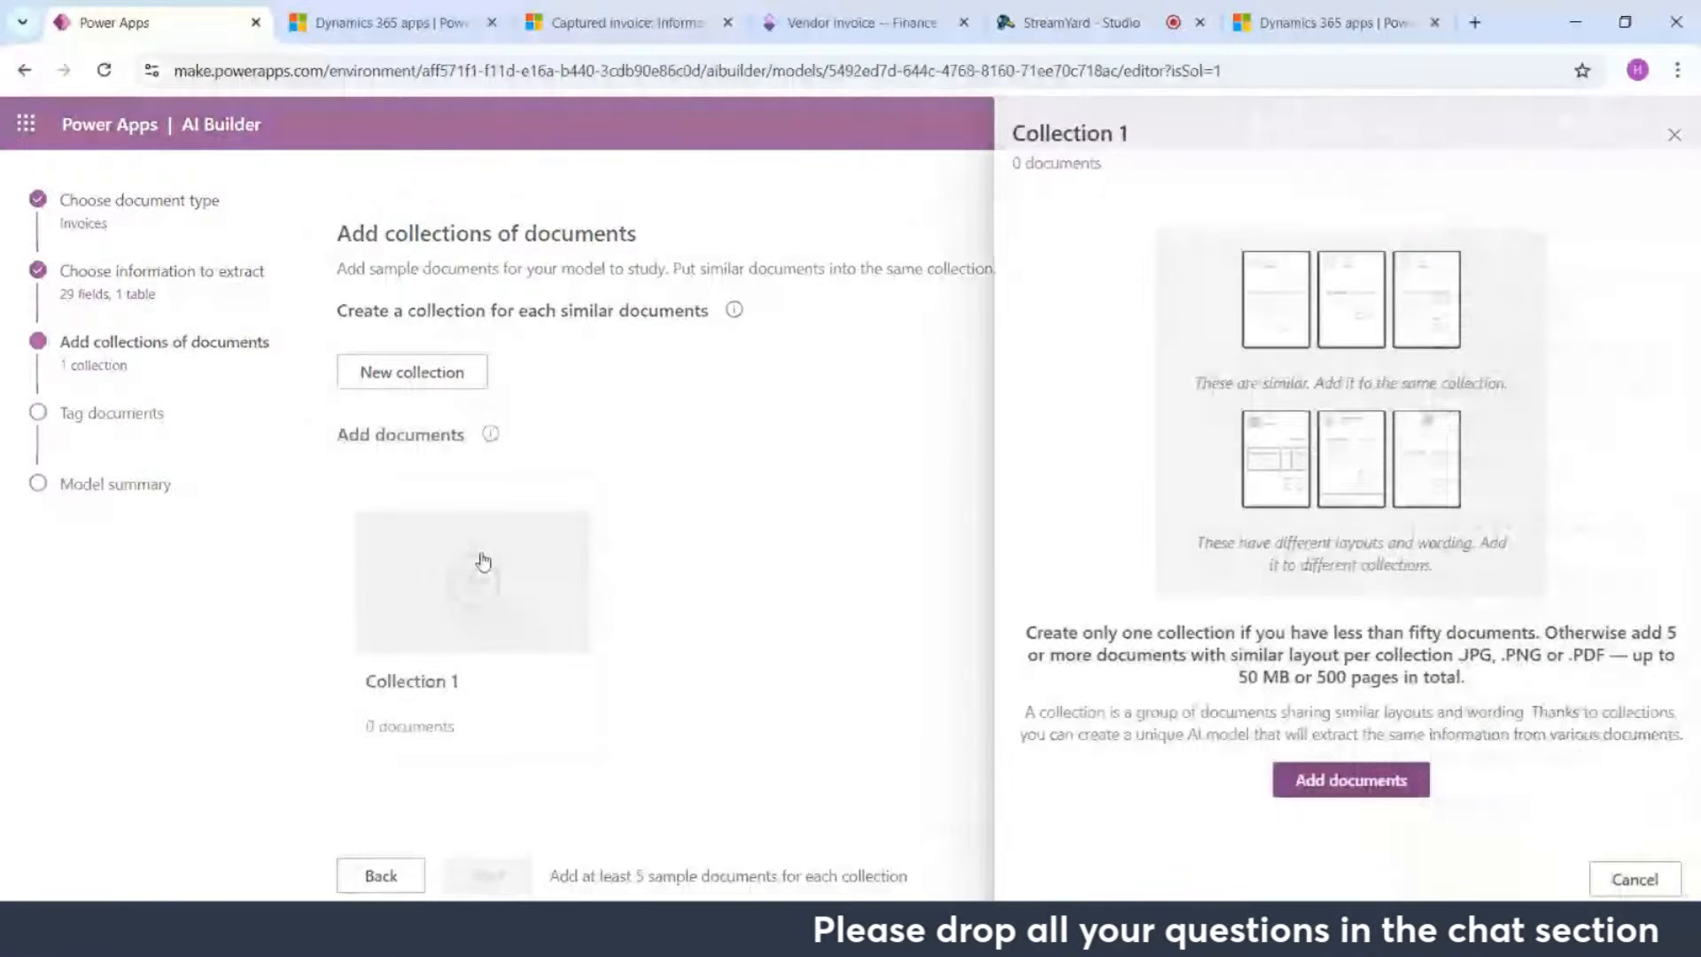
click(482, 561)
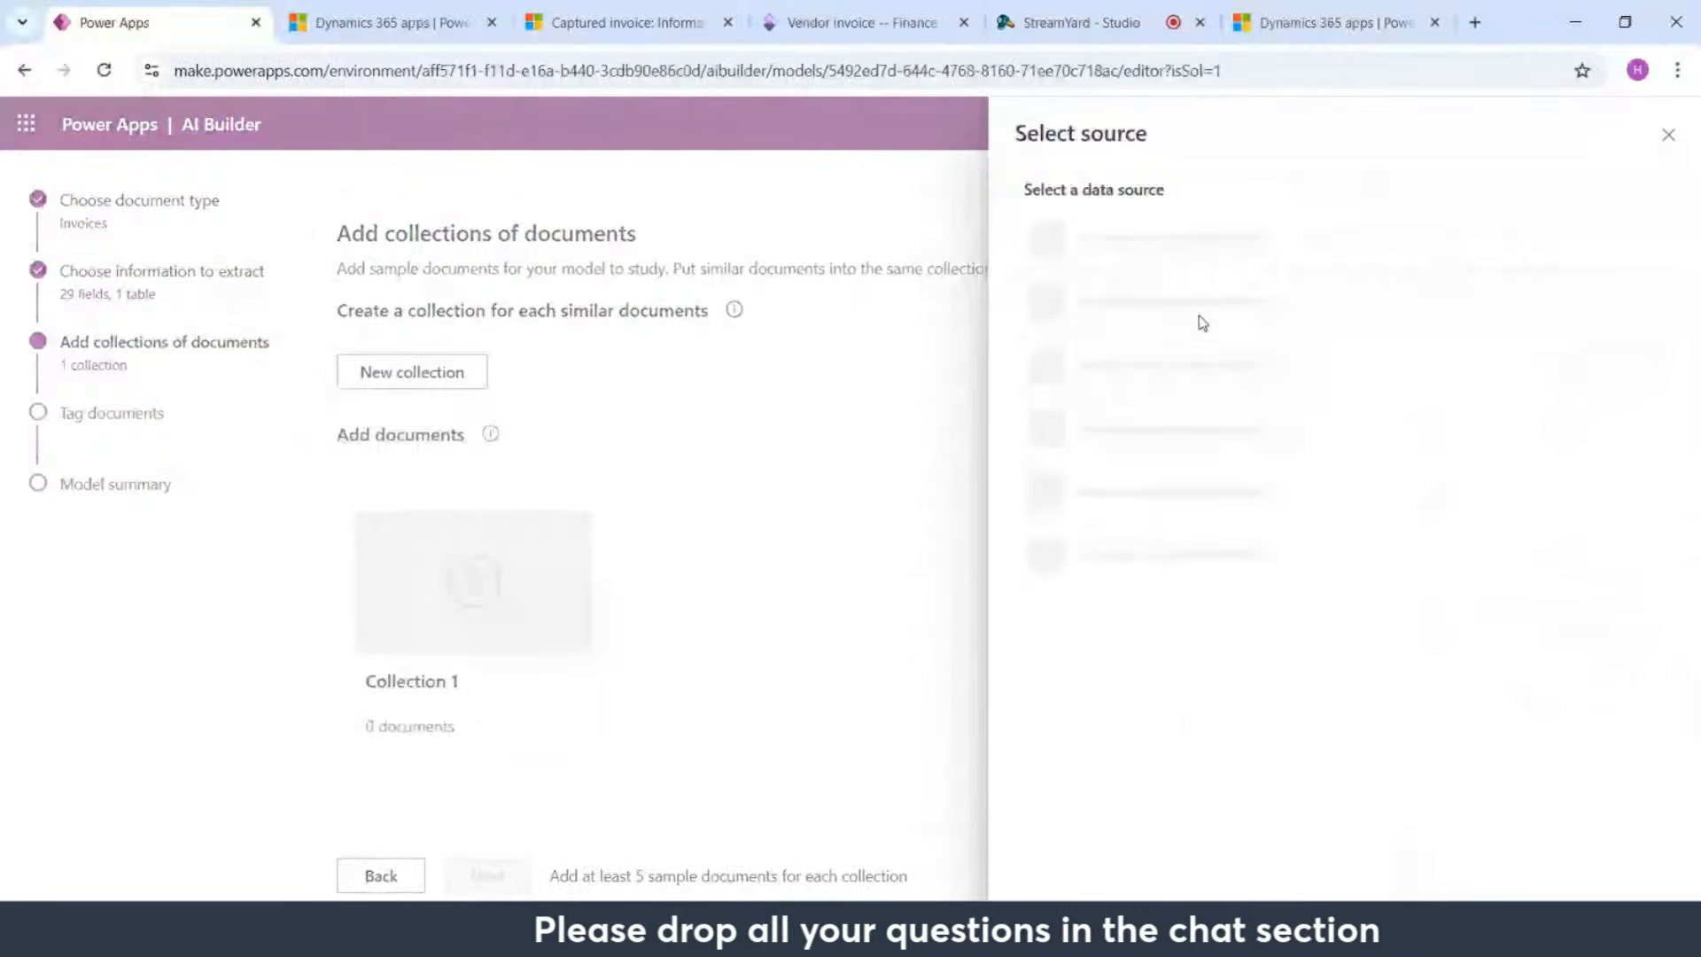
click(1103, 257)
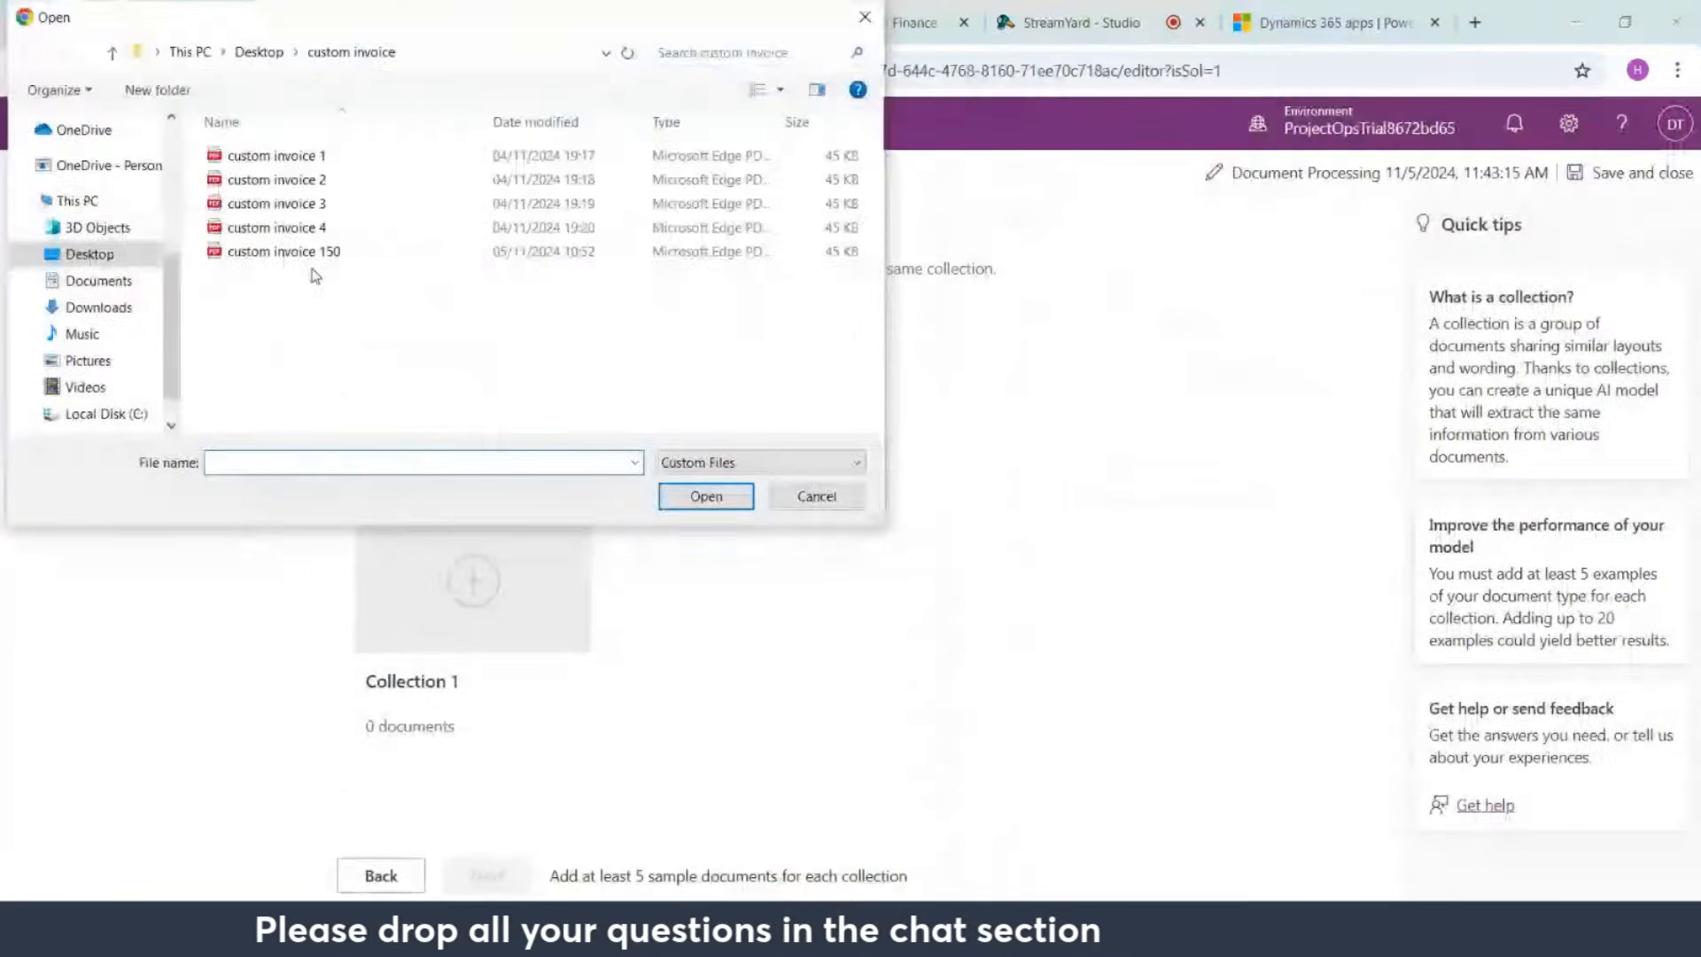
drag(443, 305, 253, 153)
click(707, 497)
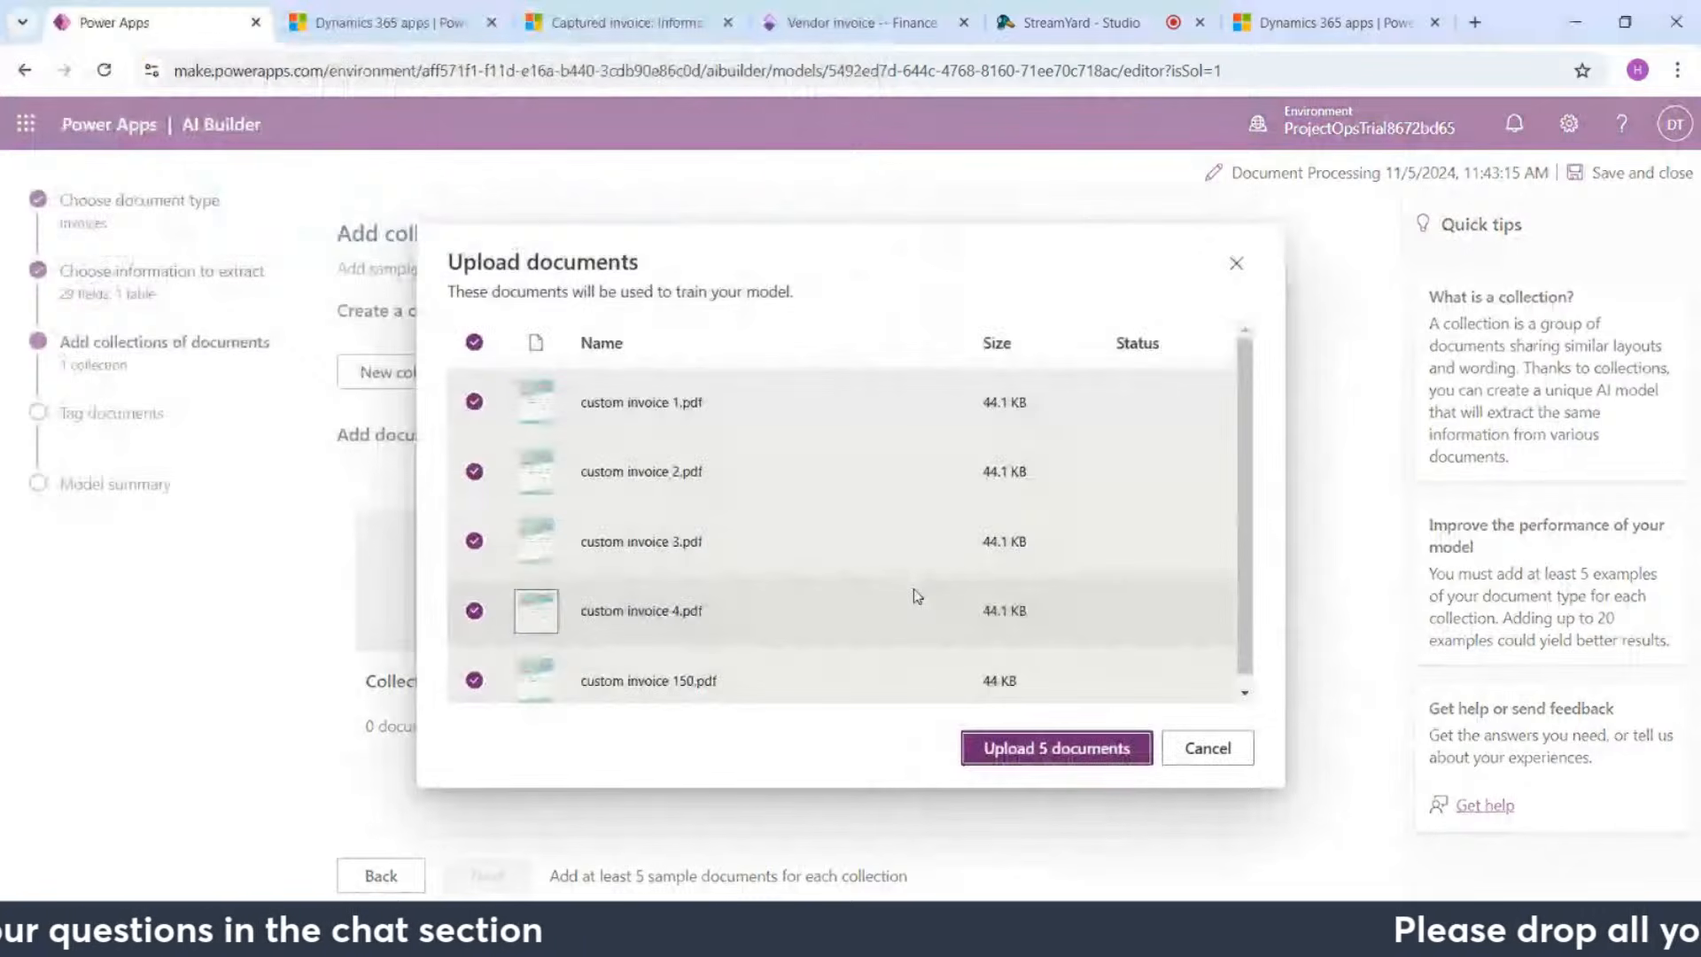
click(1047, 756)
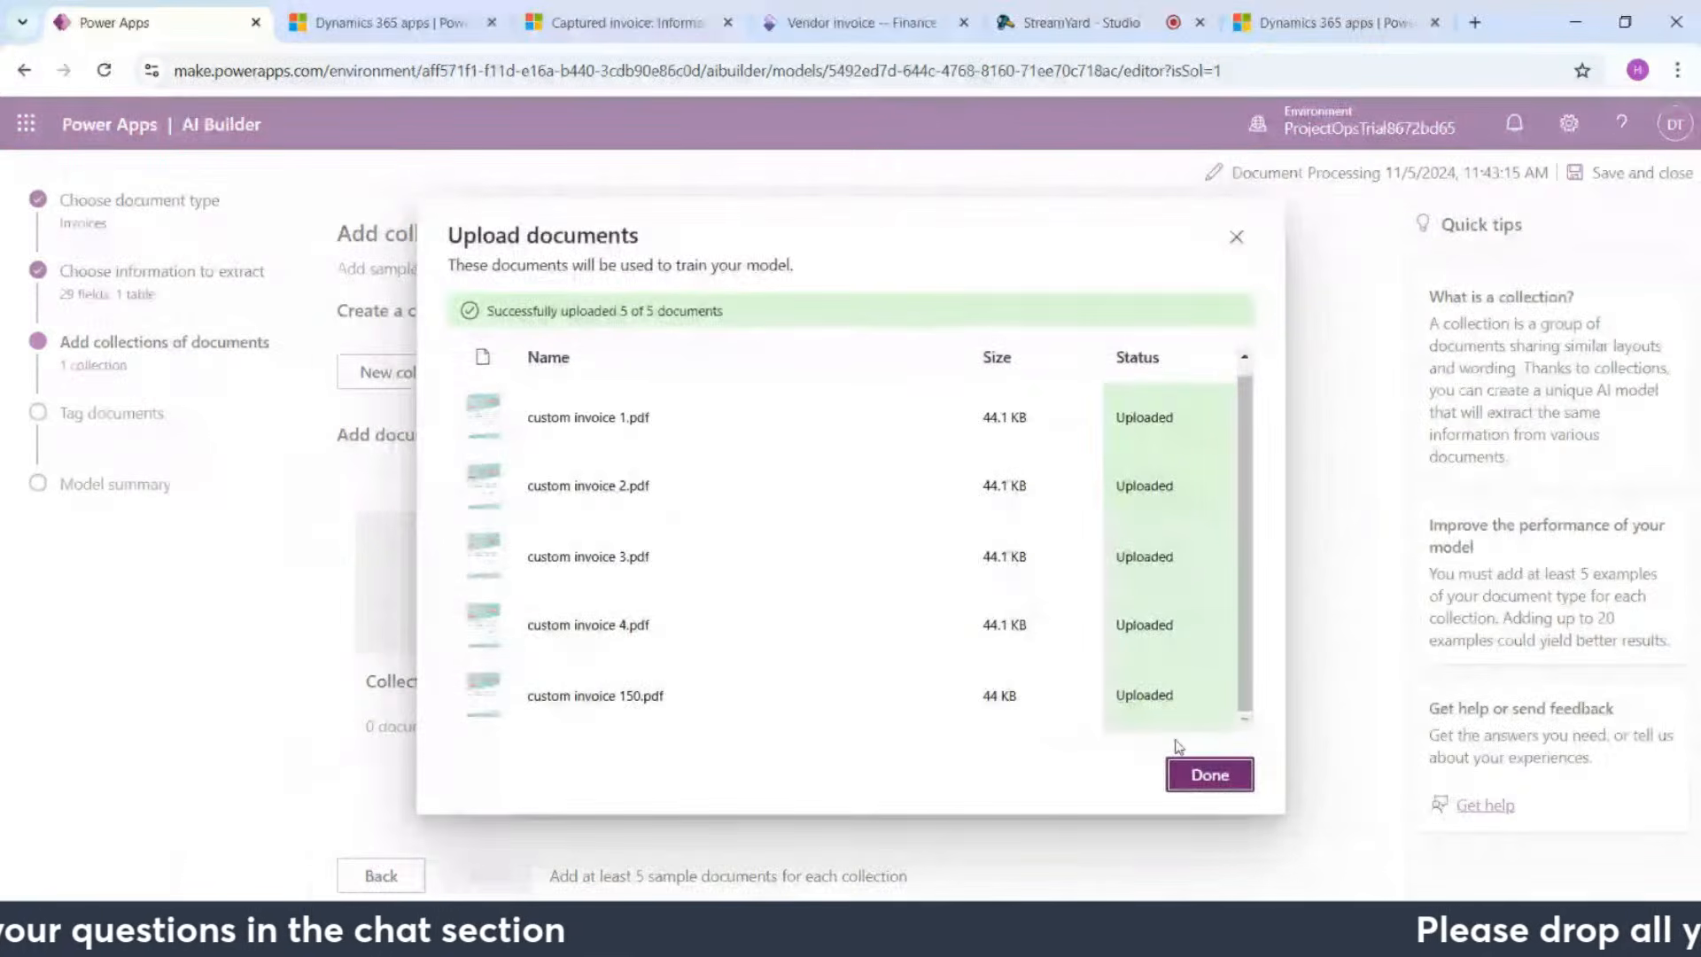
click(1207, 775)
Step: Proceed to tagging the documents and review which text fields are tagged on the first invoice
click(498, 873)
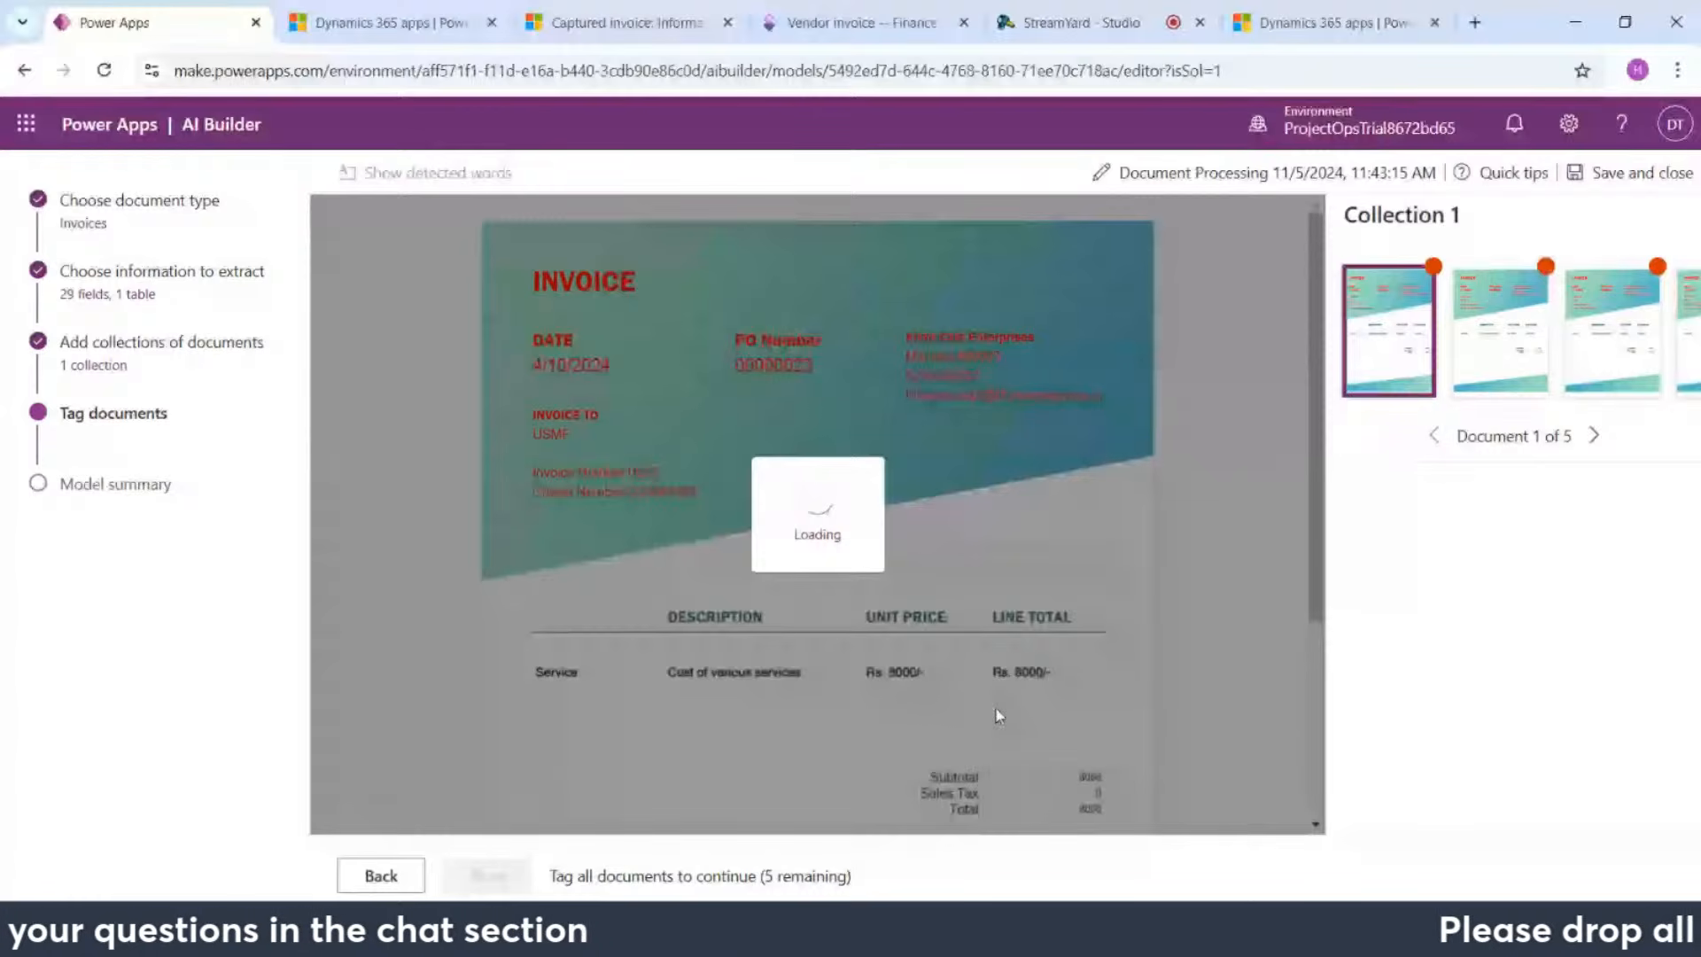
scroll(1156, 725, up, 4)
scroll(1474, 758, down, 12)
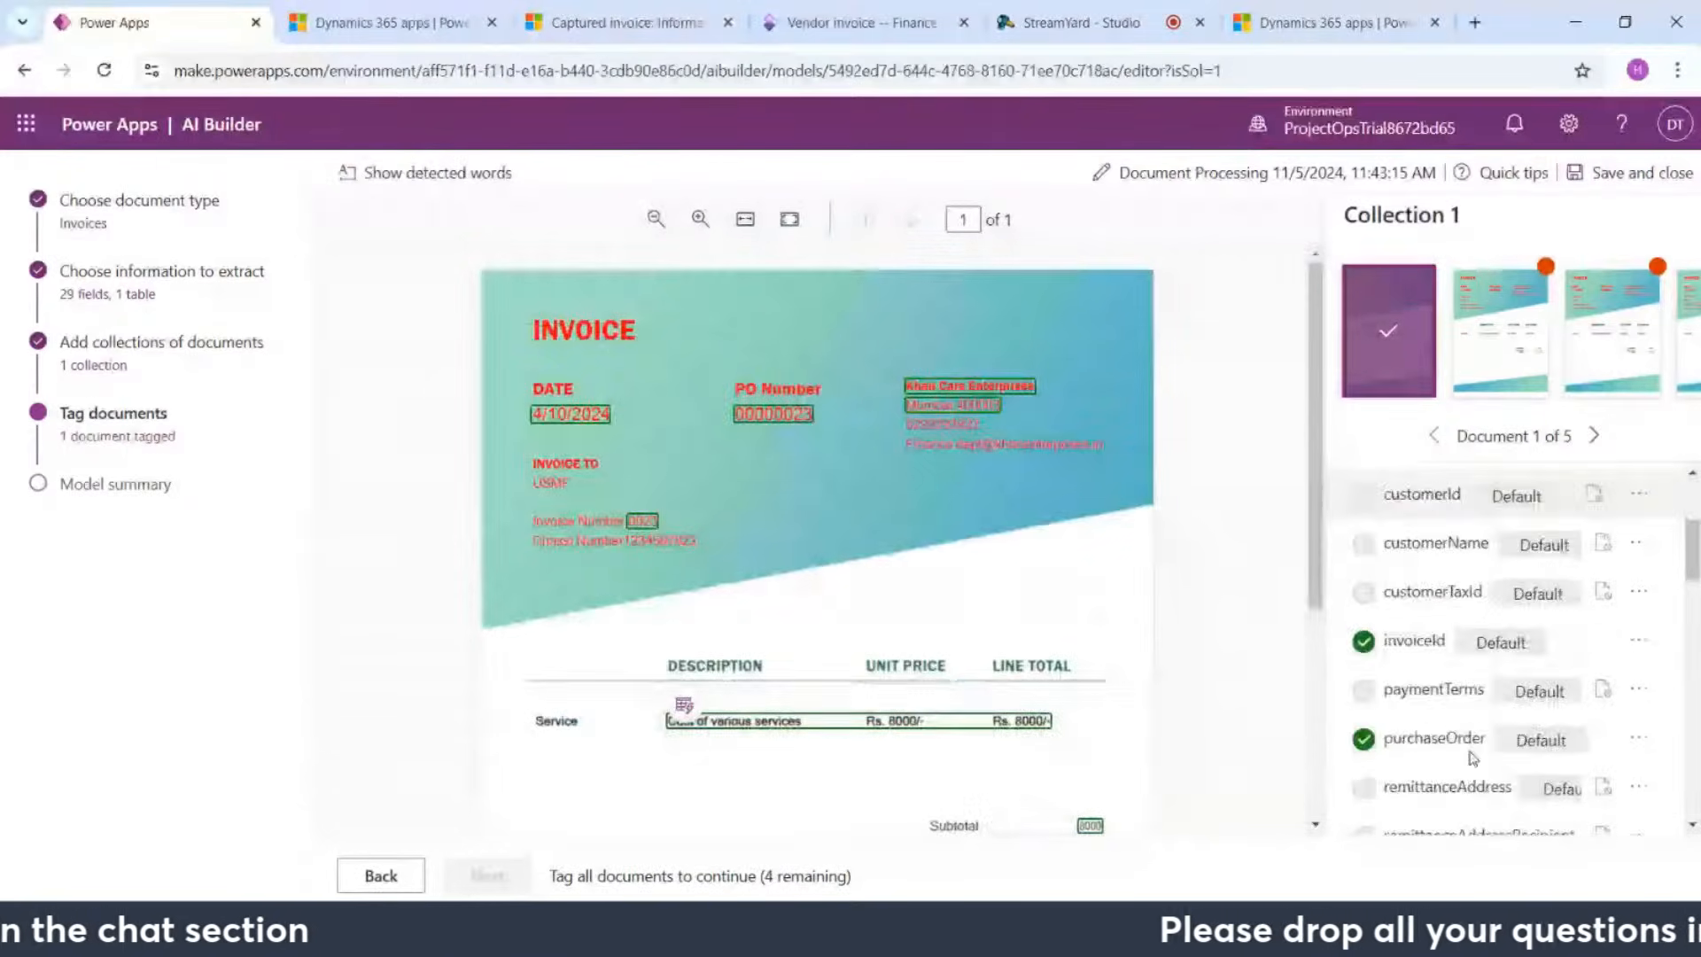
scroll(1473, 751, up, 6)
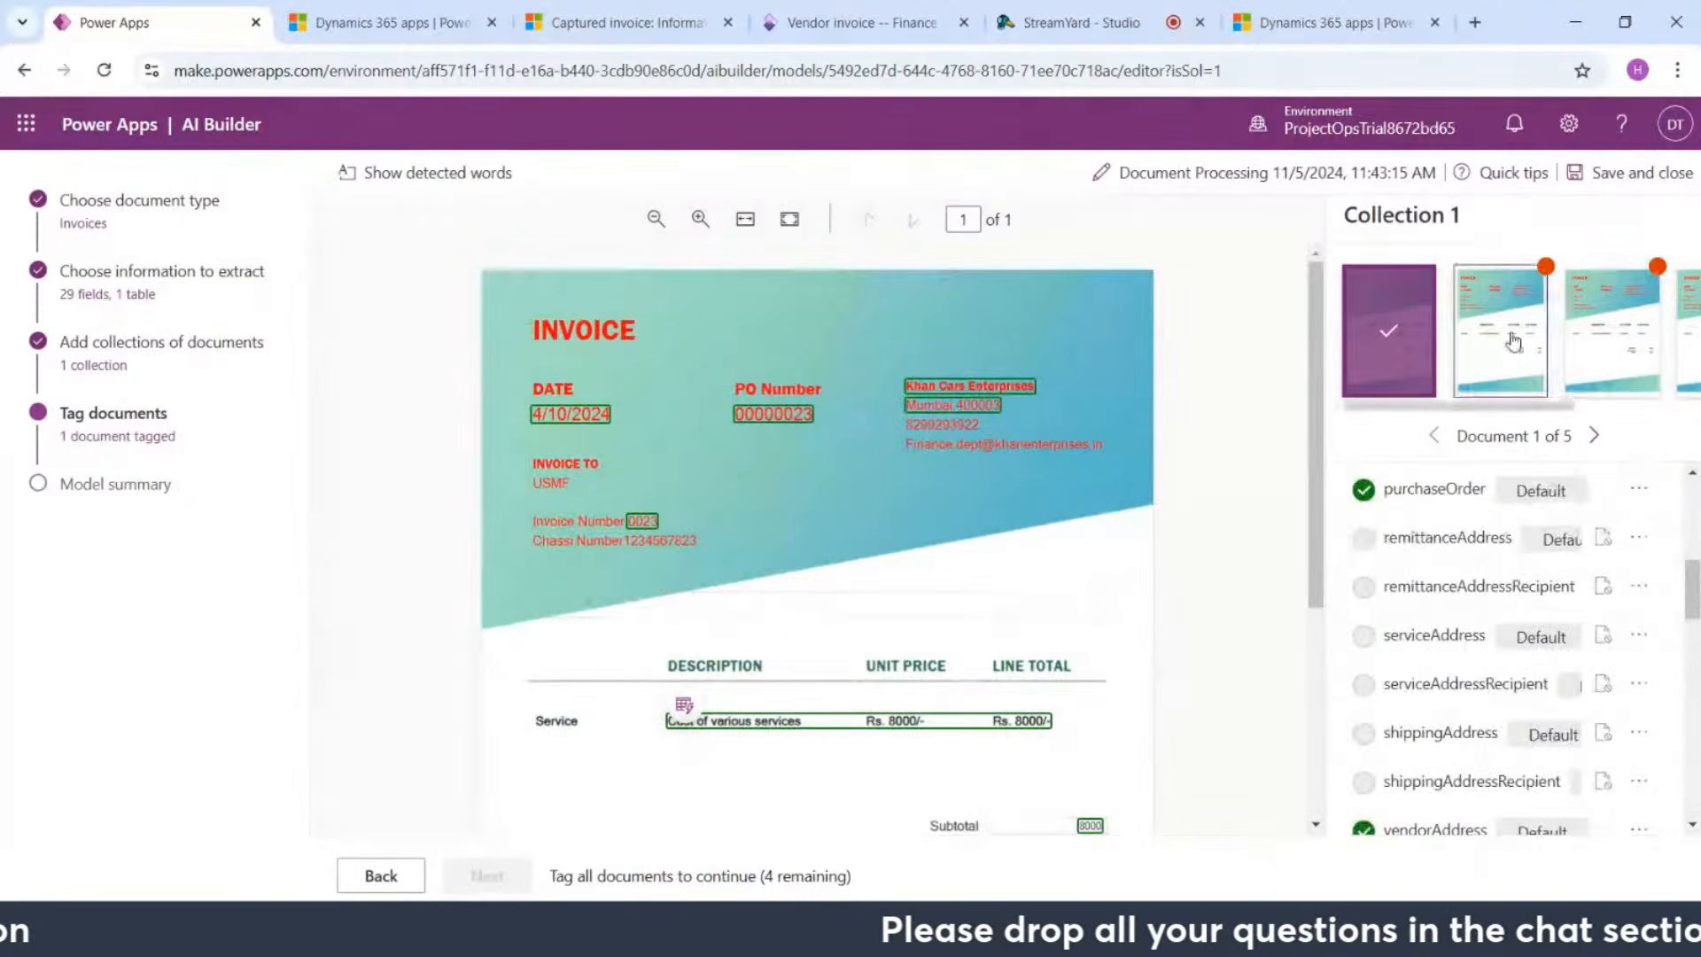
Step: Open the second invoice in the collection and remove the invoiceId tag from its invoice number
click(1534, 367)
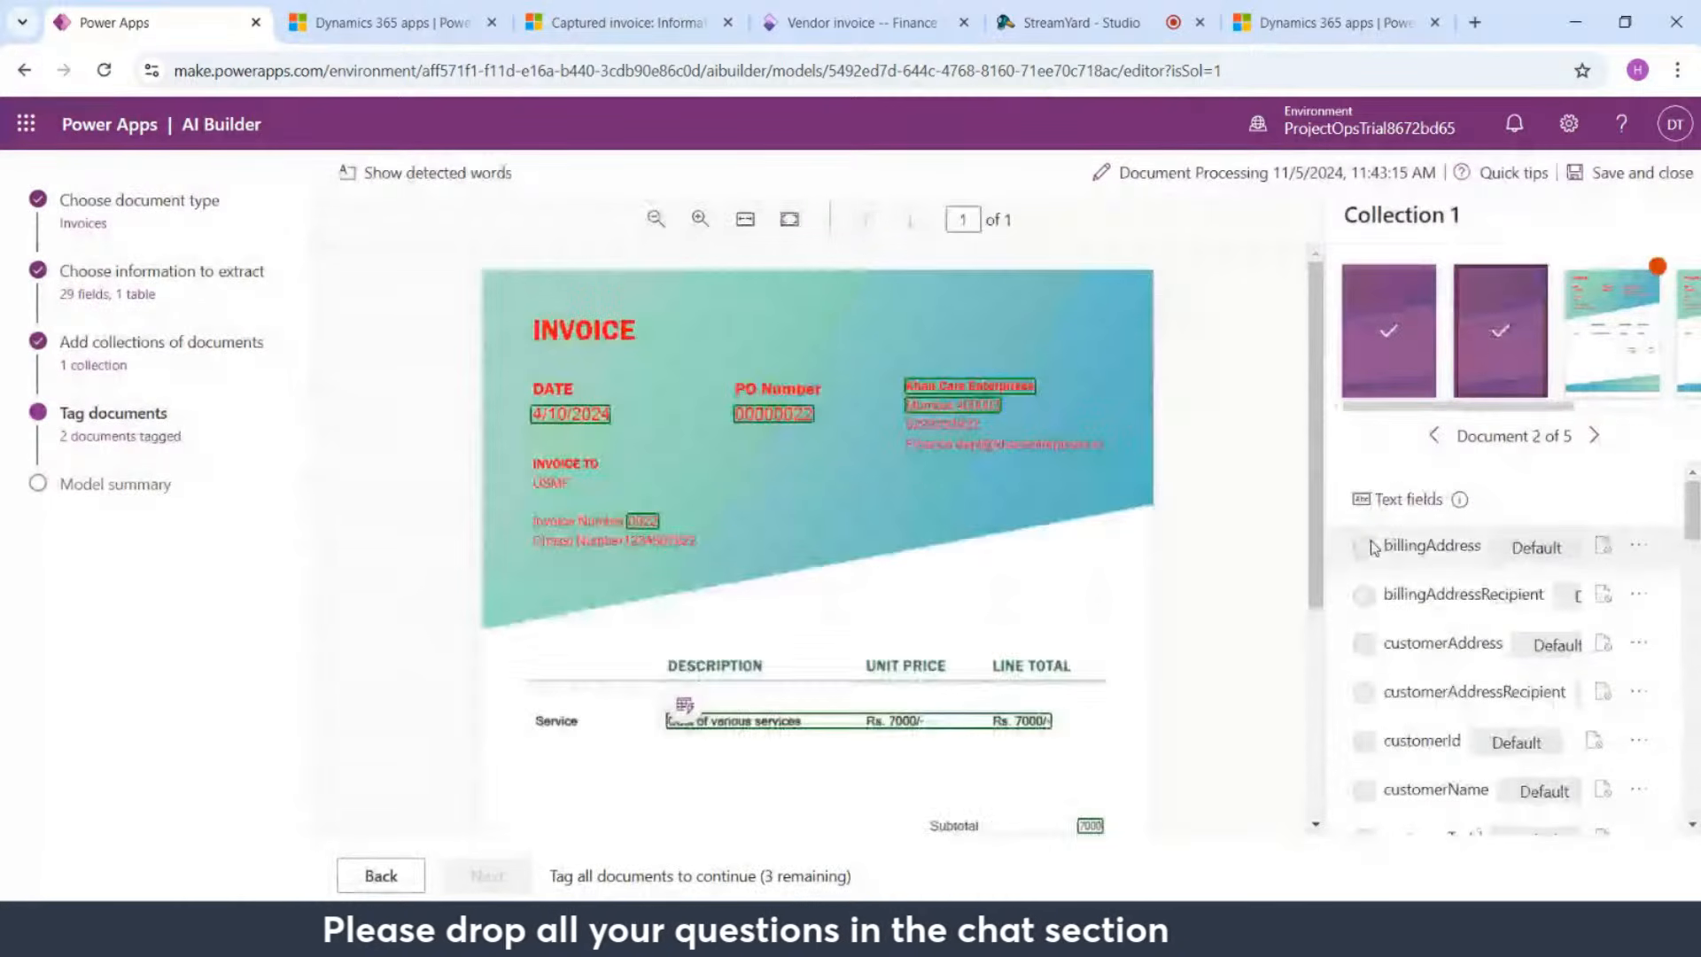
scroll(850, 593, down, 2)
scroll(851, 593, up, 2)
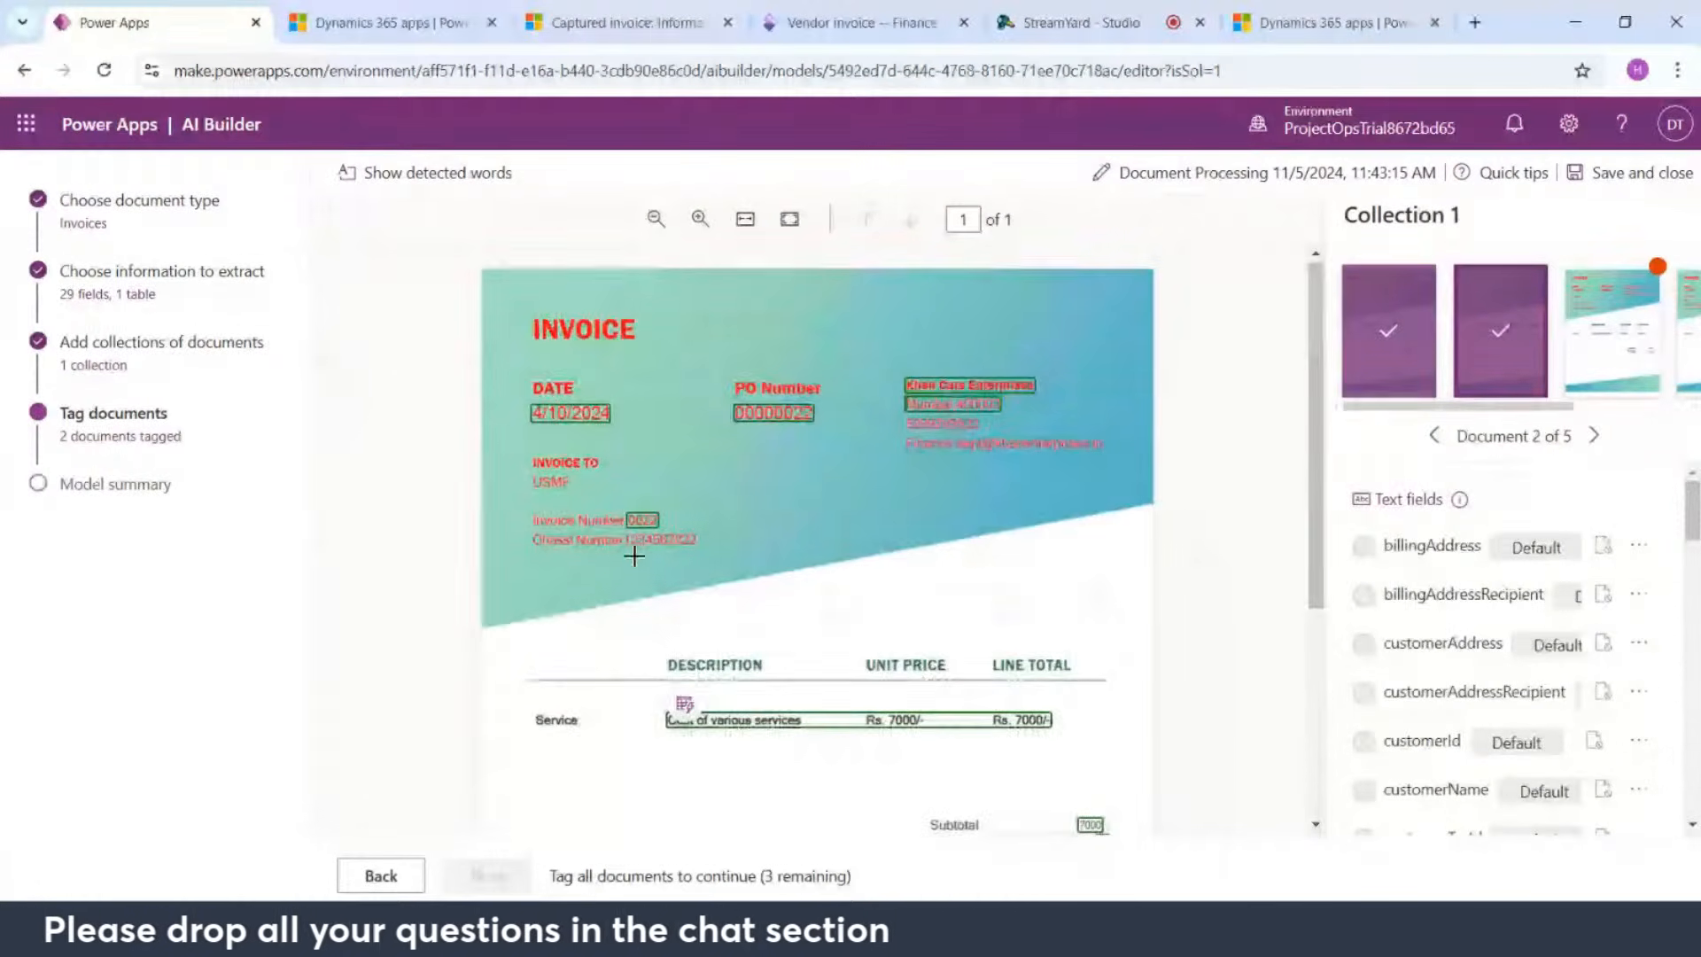
click(626, 520)
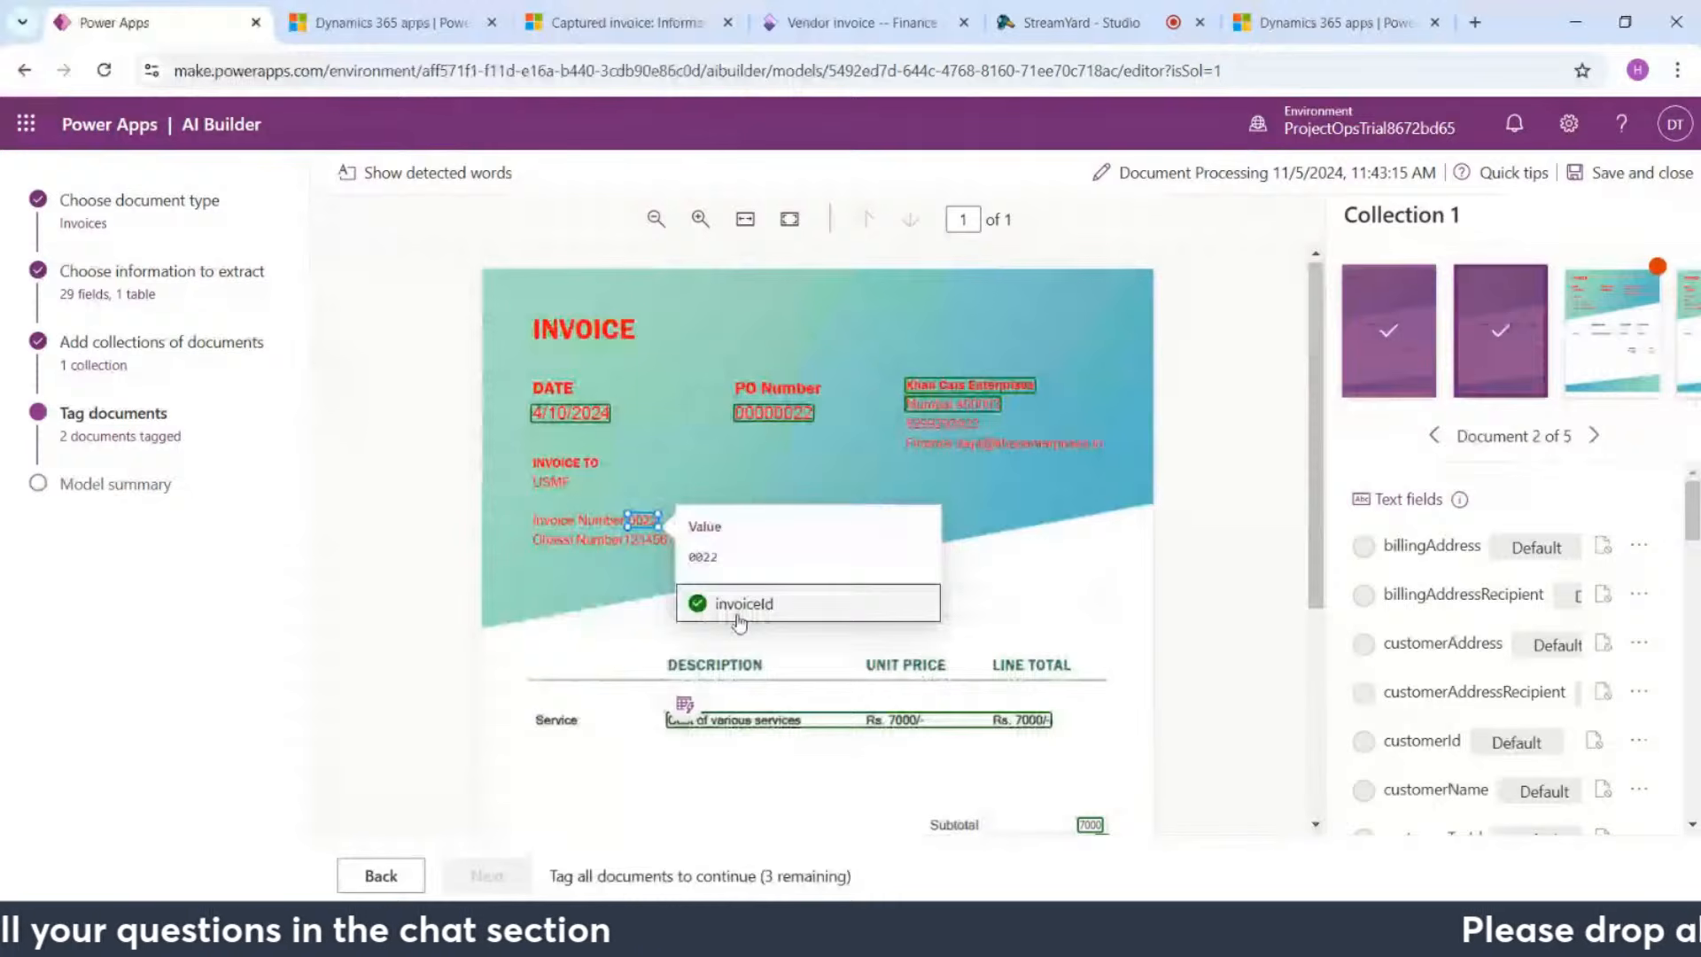
click(697, 604)
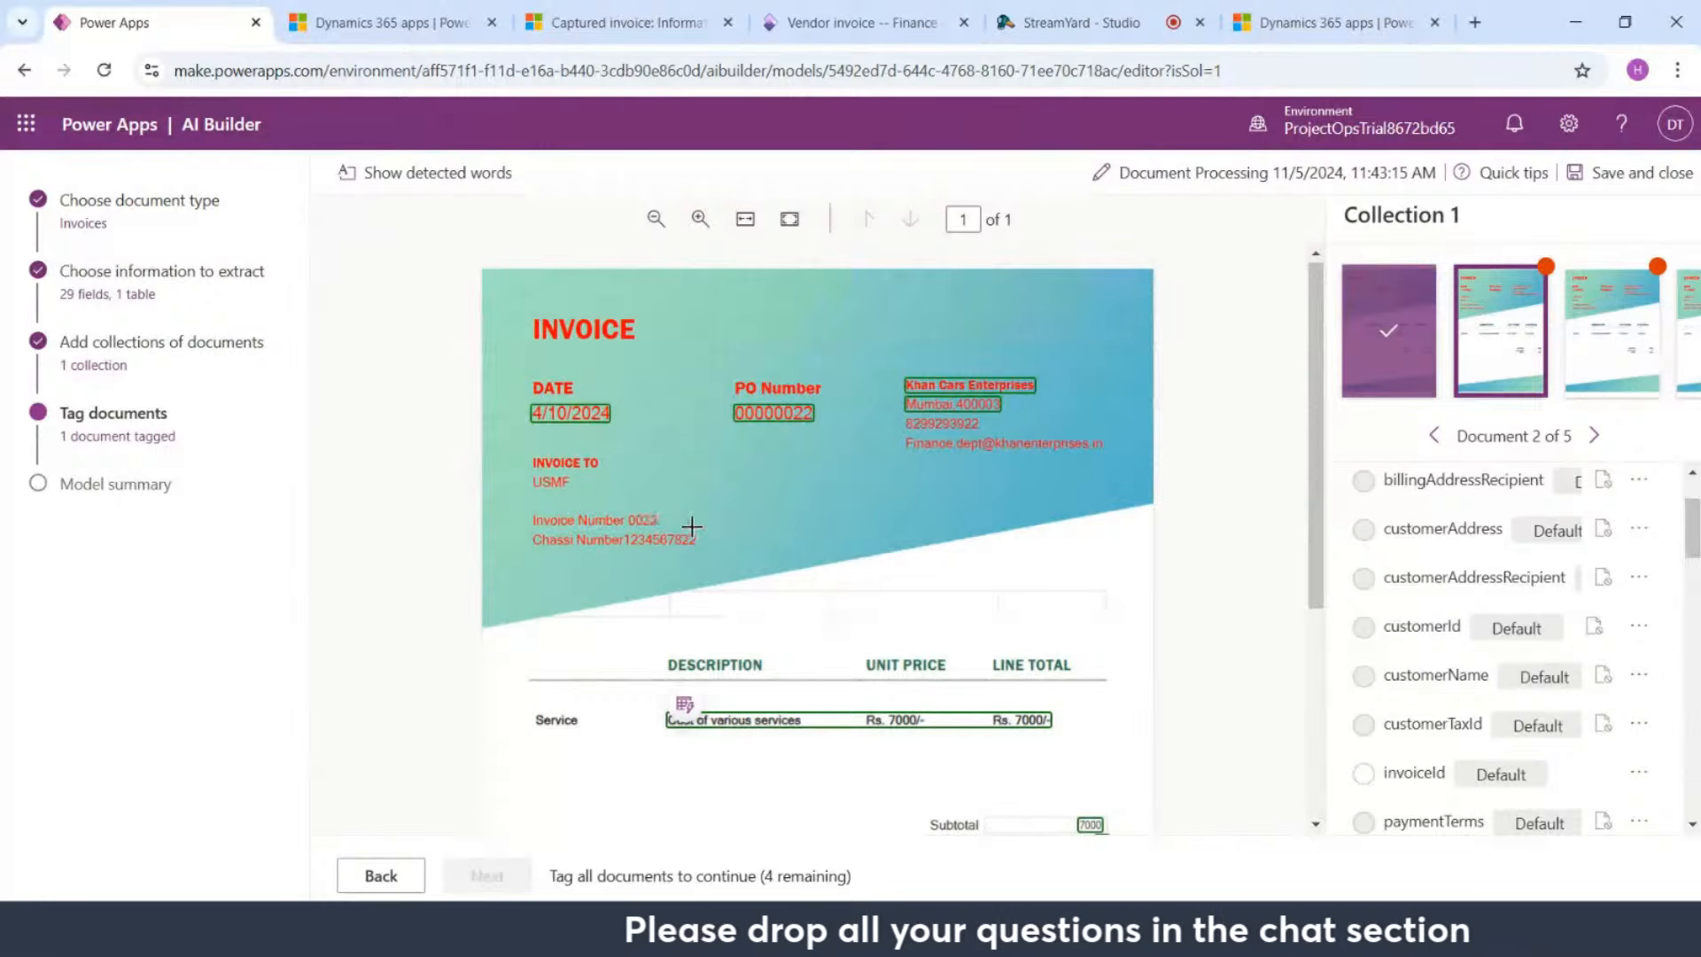
Step: Select the untagged invoice number on the second invoice and review the fields it can be tagged with
click(636, 517)
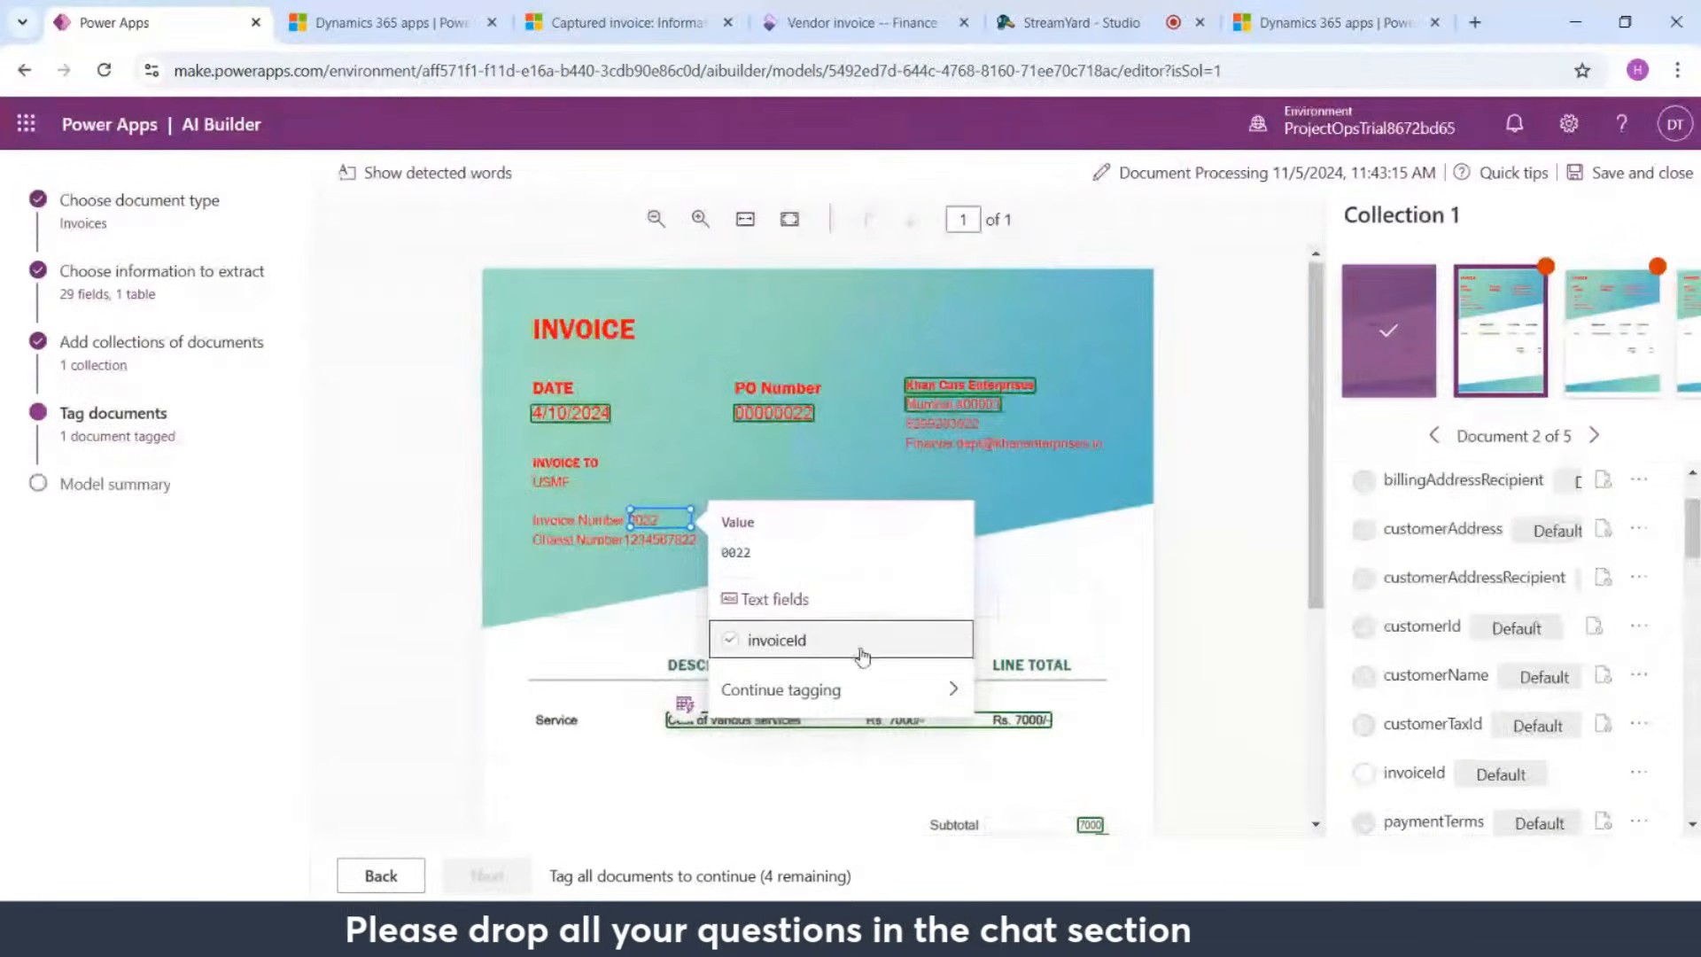
mouse_move(916, 701)
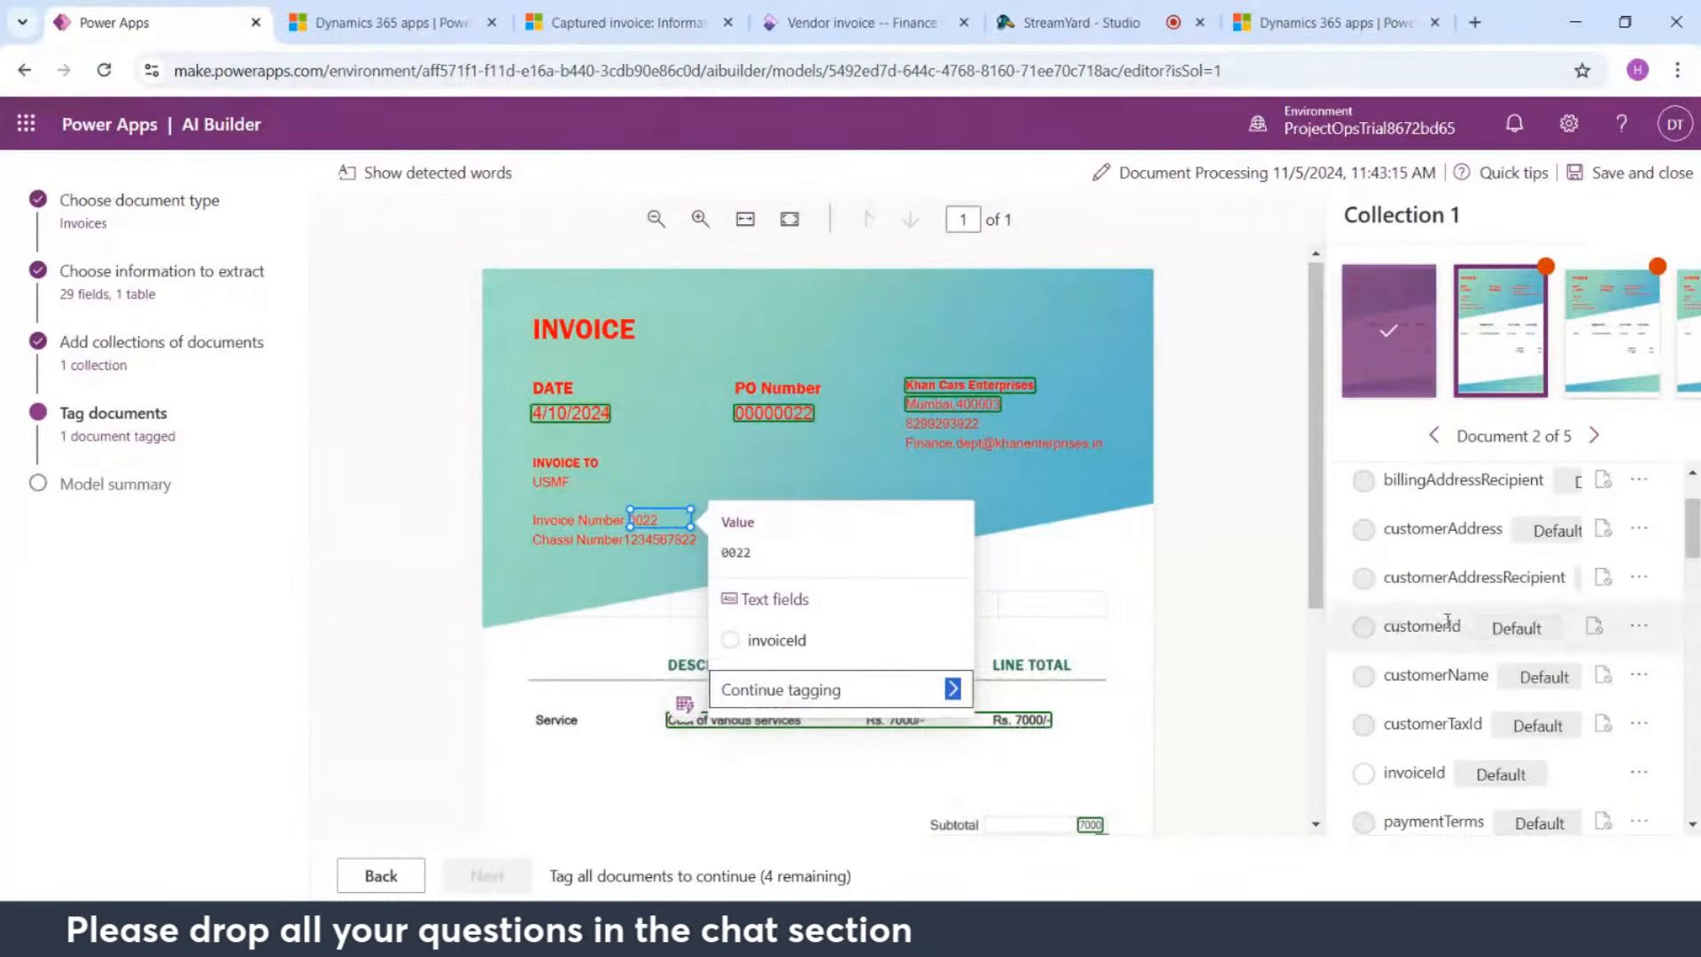
scroll(1447, 627, up, 1)
scroll(1506, 674, down, 6)
mouse_move(952, 689)
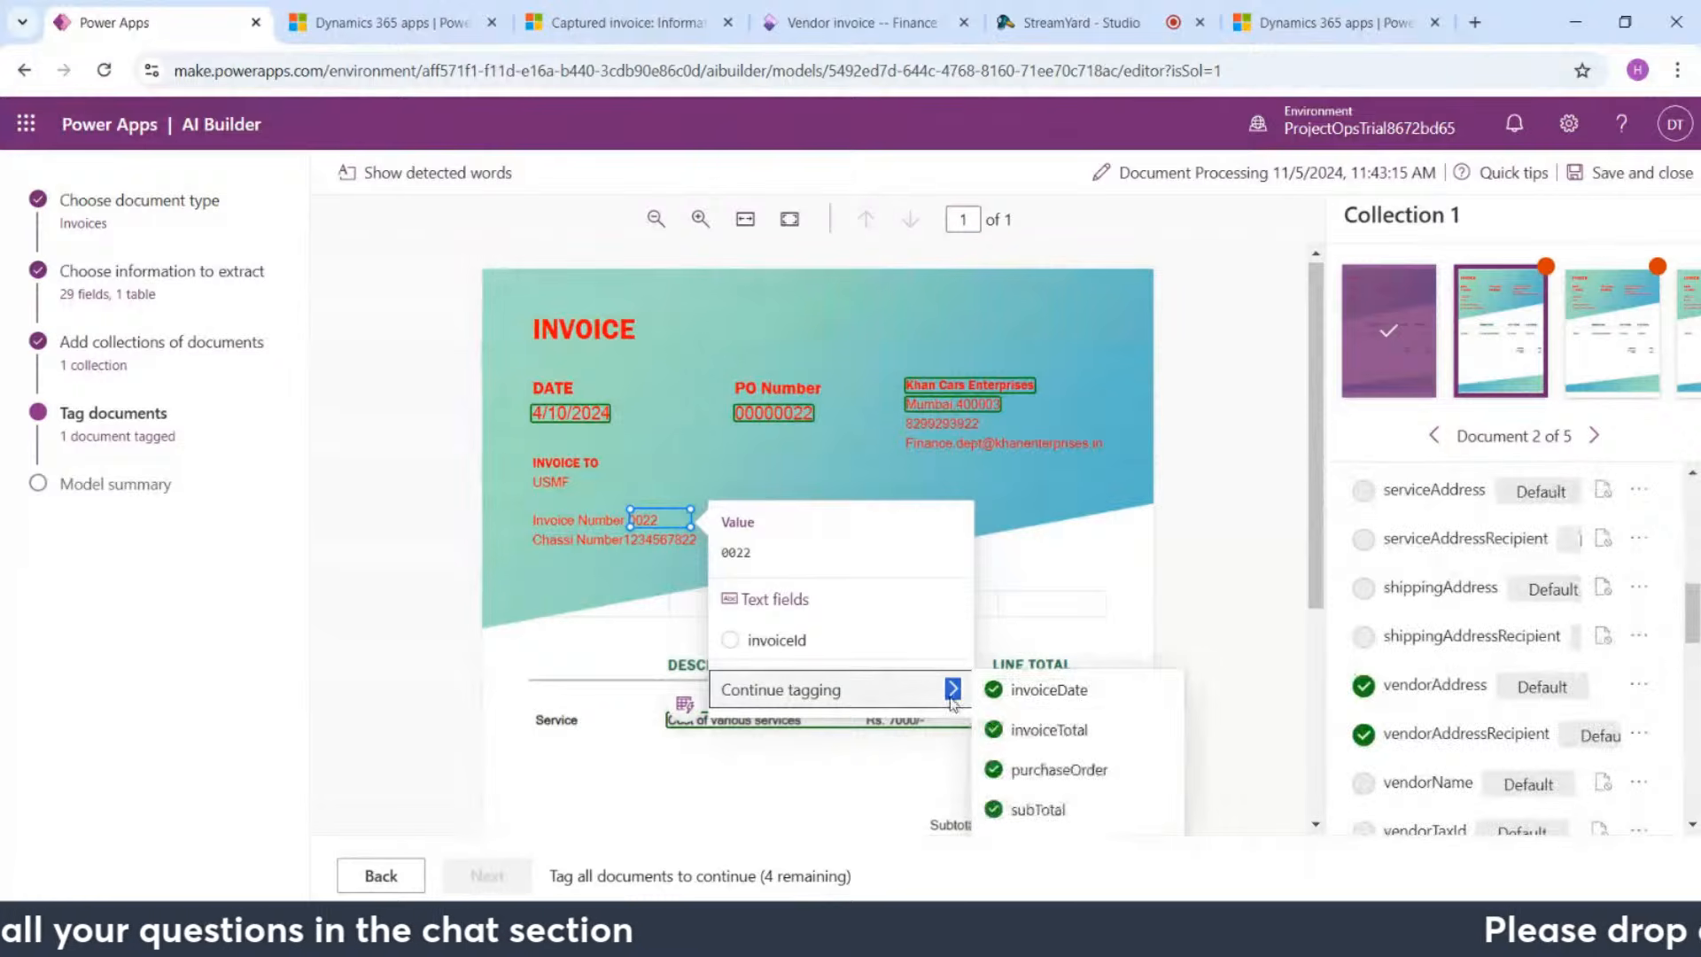
scroll(1130, 775, down, 3)
scroll(975, 664, up, 3)
scroll(1561, 626, up, 5)
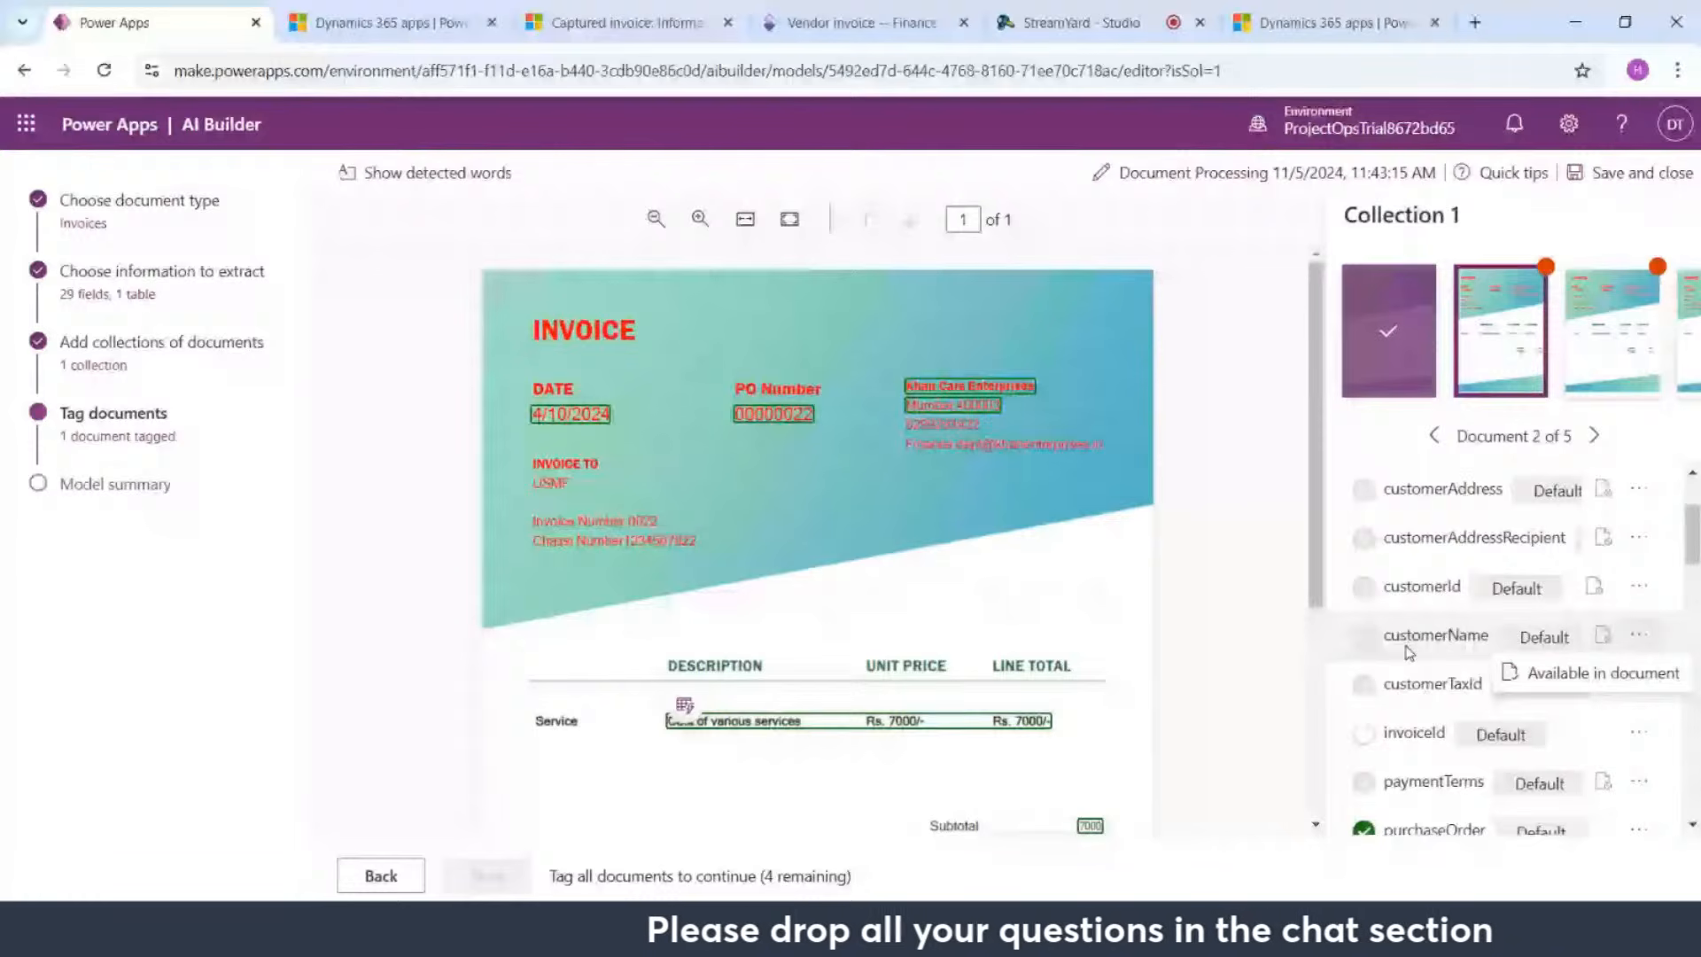
Step: Mark the customerId field as available in the second invoice
scroll(1506, 691, down, 3)
scroll(1551, 718, up, 4)
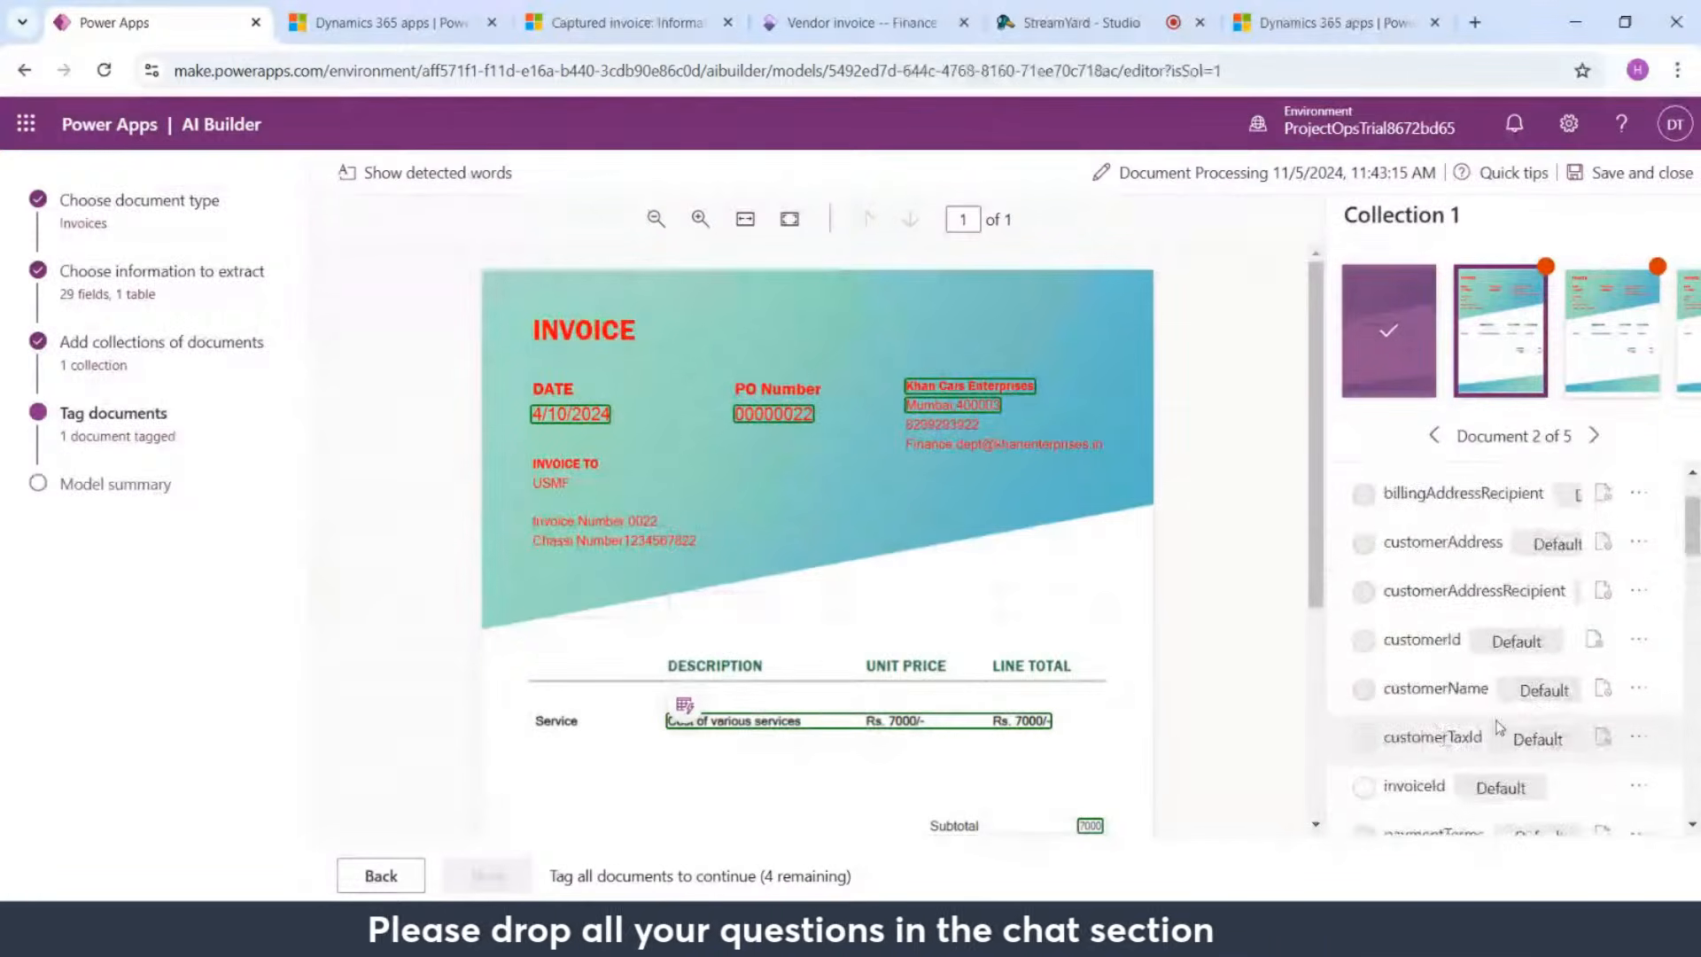
scroll(1630, 700, up, 1)
click(1638, 656)
click(1617, 694)
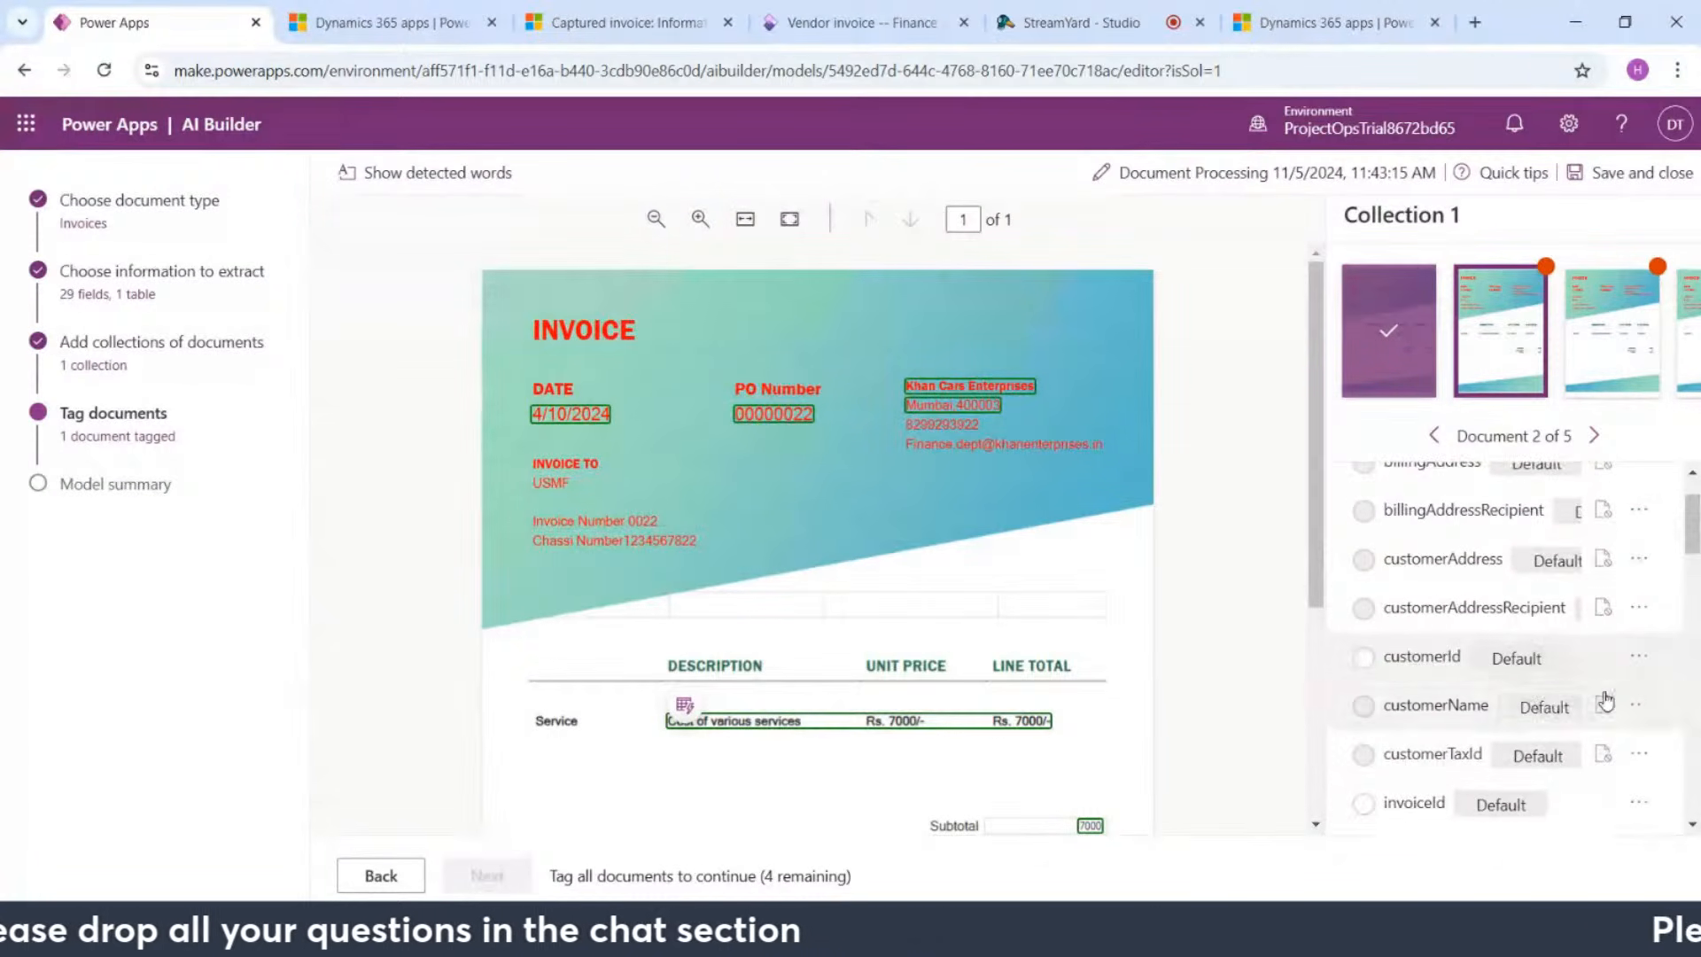
Step: Tag the second invoice's invoice number as invoiceId and its chassis number text as customerId
click(644, 521)
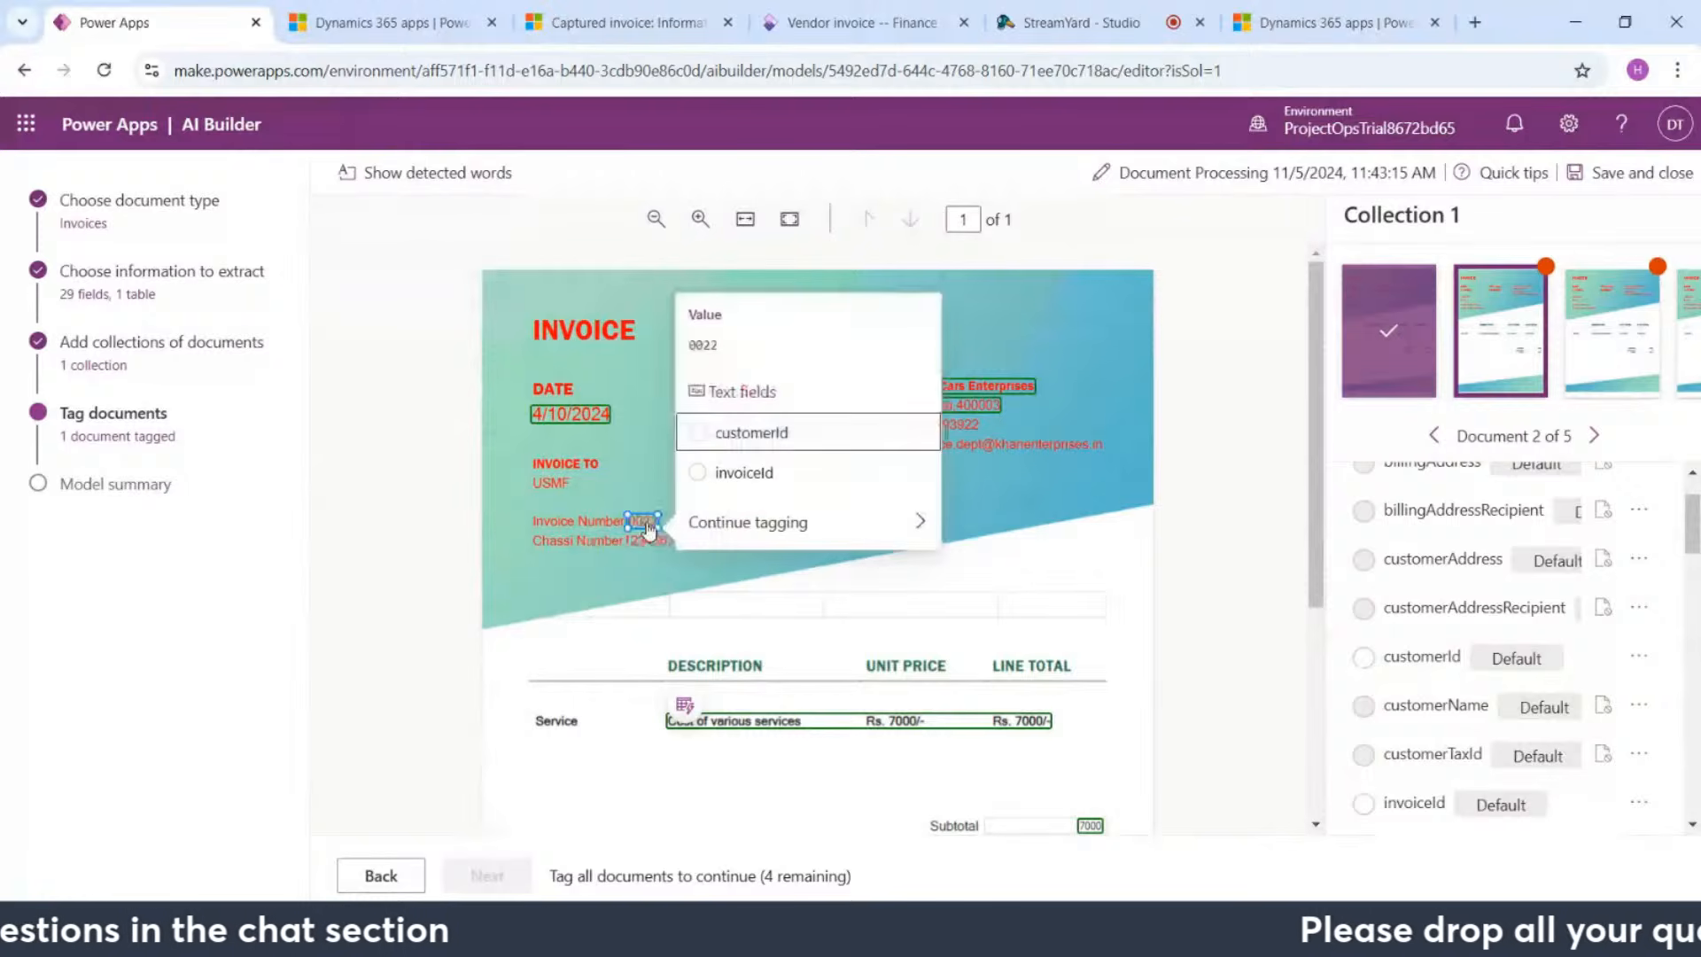
click(702, 485)
drag(577, 530, 696, 548)
click(724, 489)
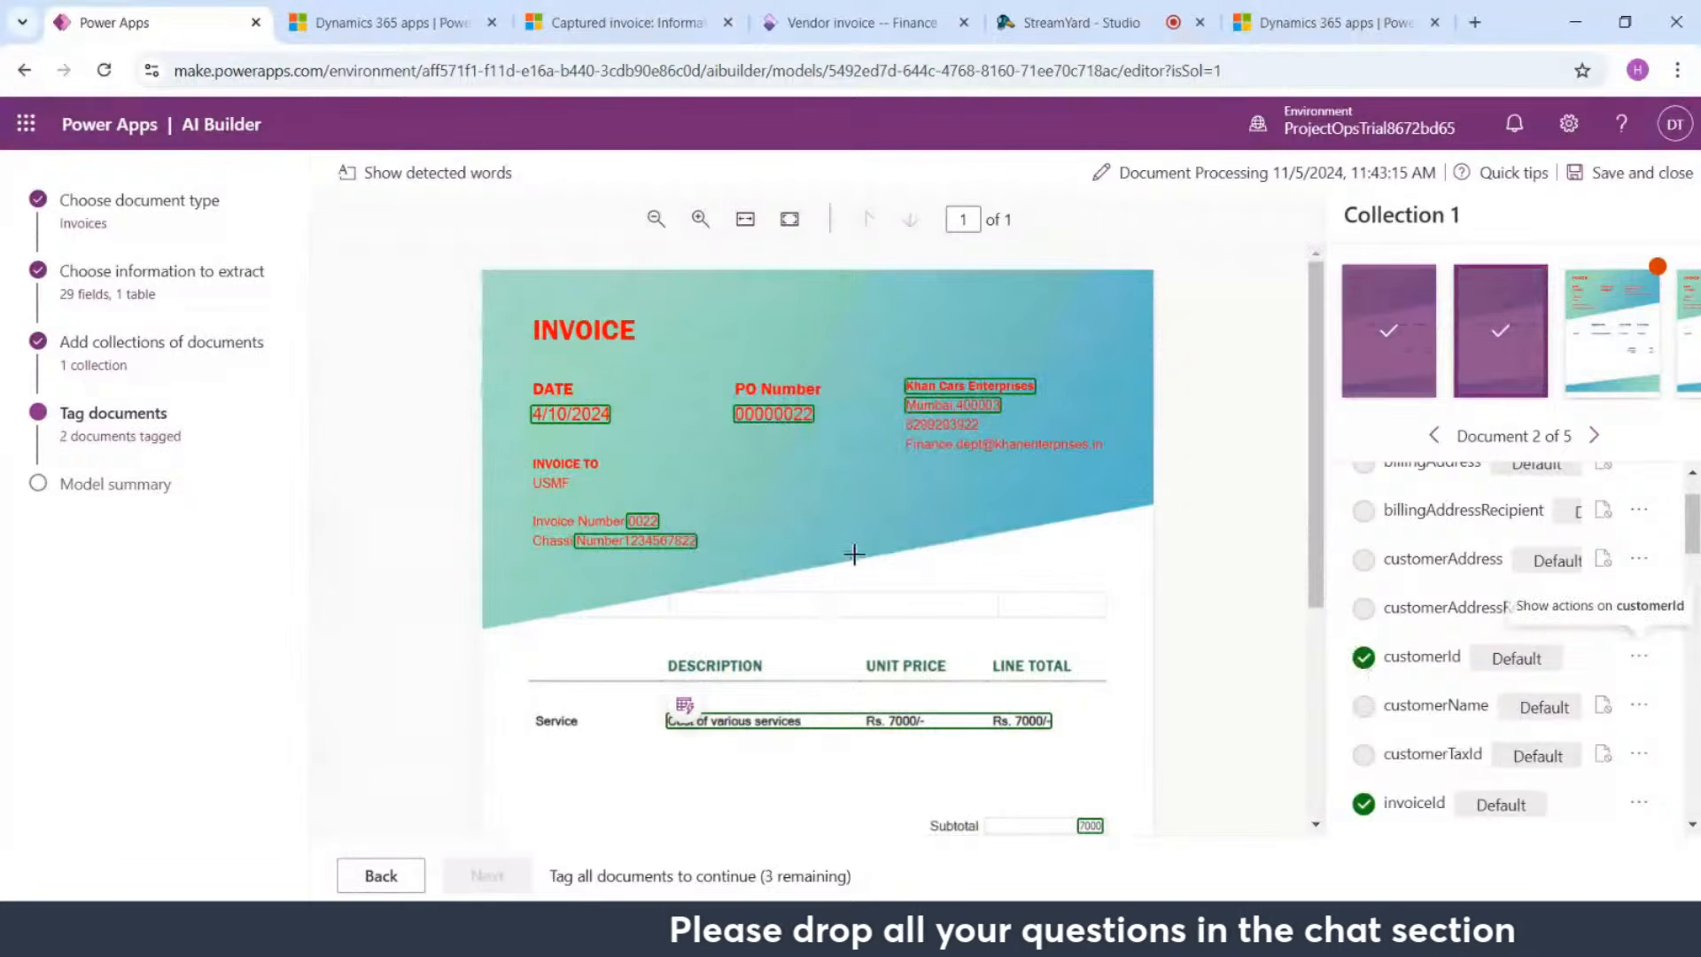
Step: Open the third, fourth and fifth invoices to register their detected tags, and continue to the model summary
scroll(1479, 639, up, 2)
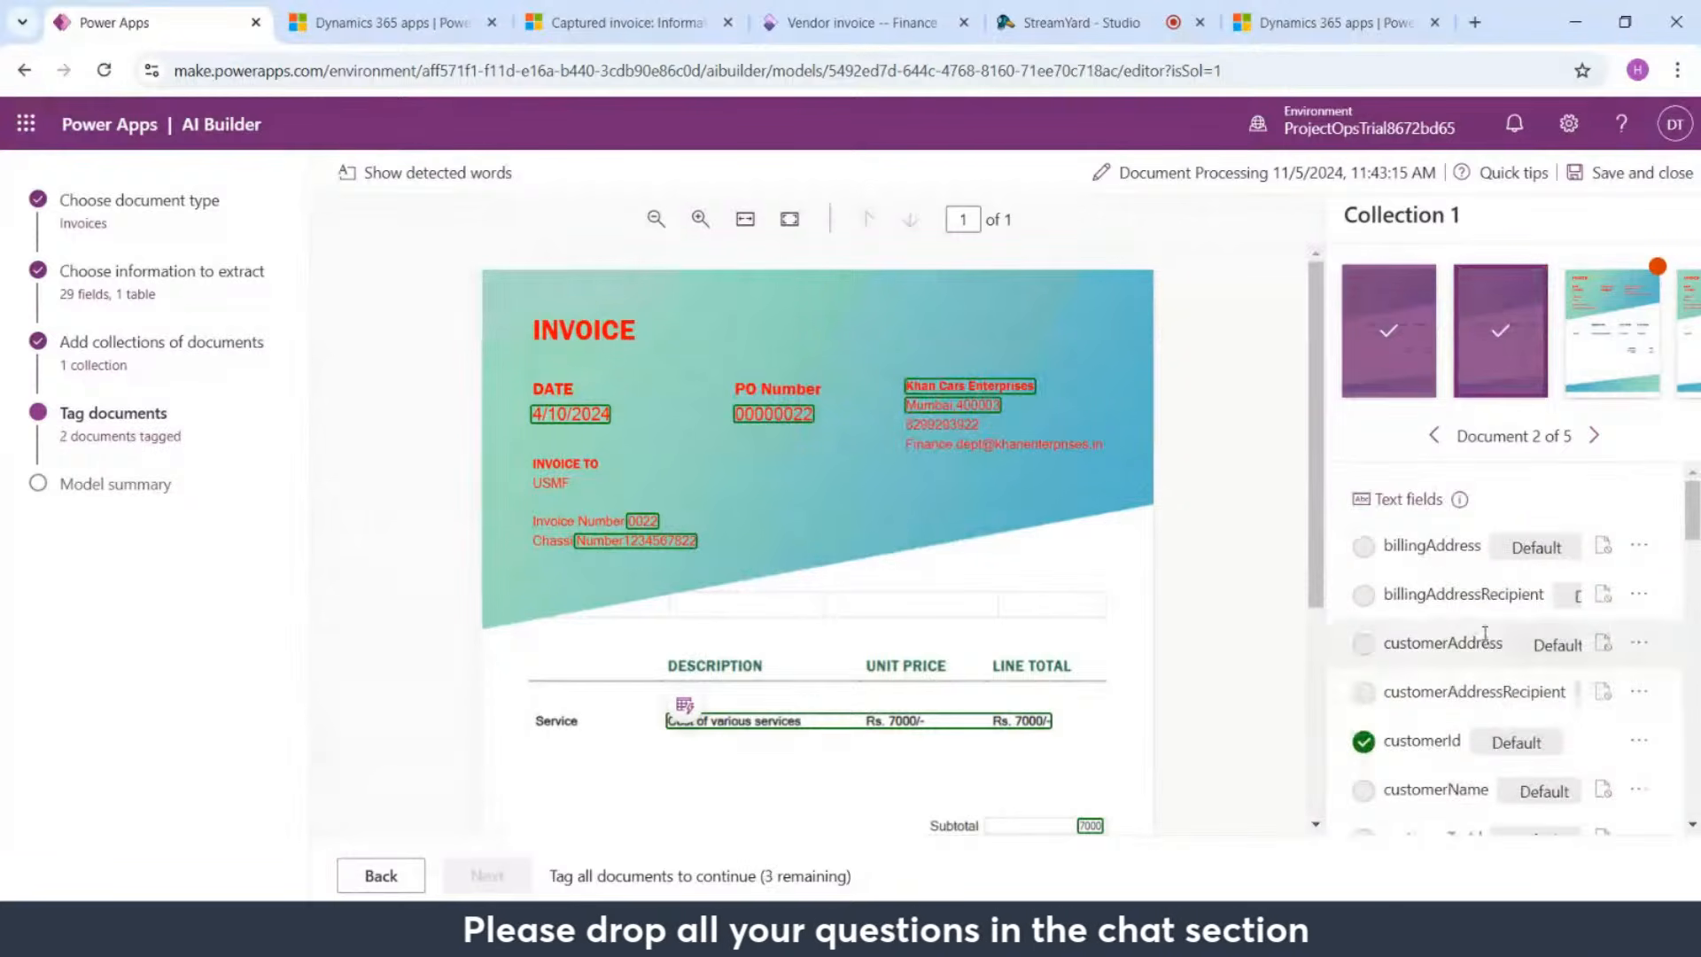
click(1594, 301)
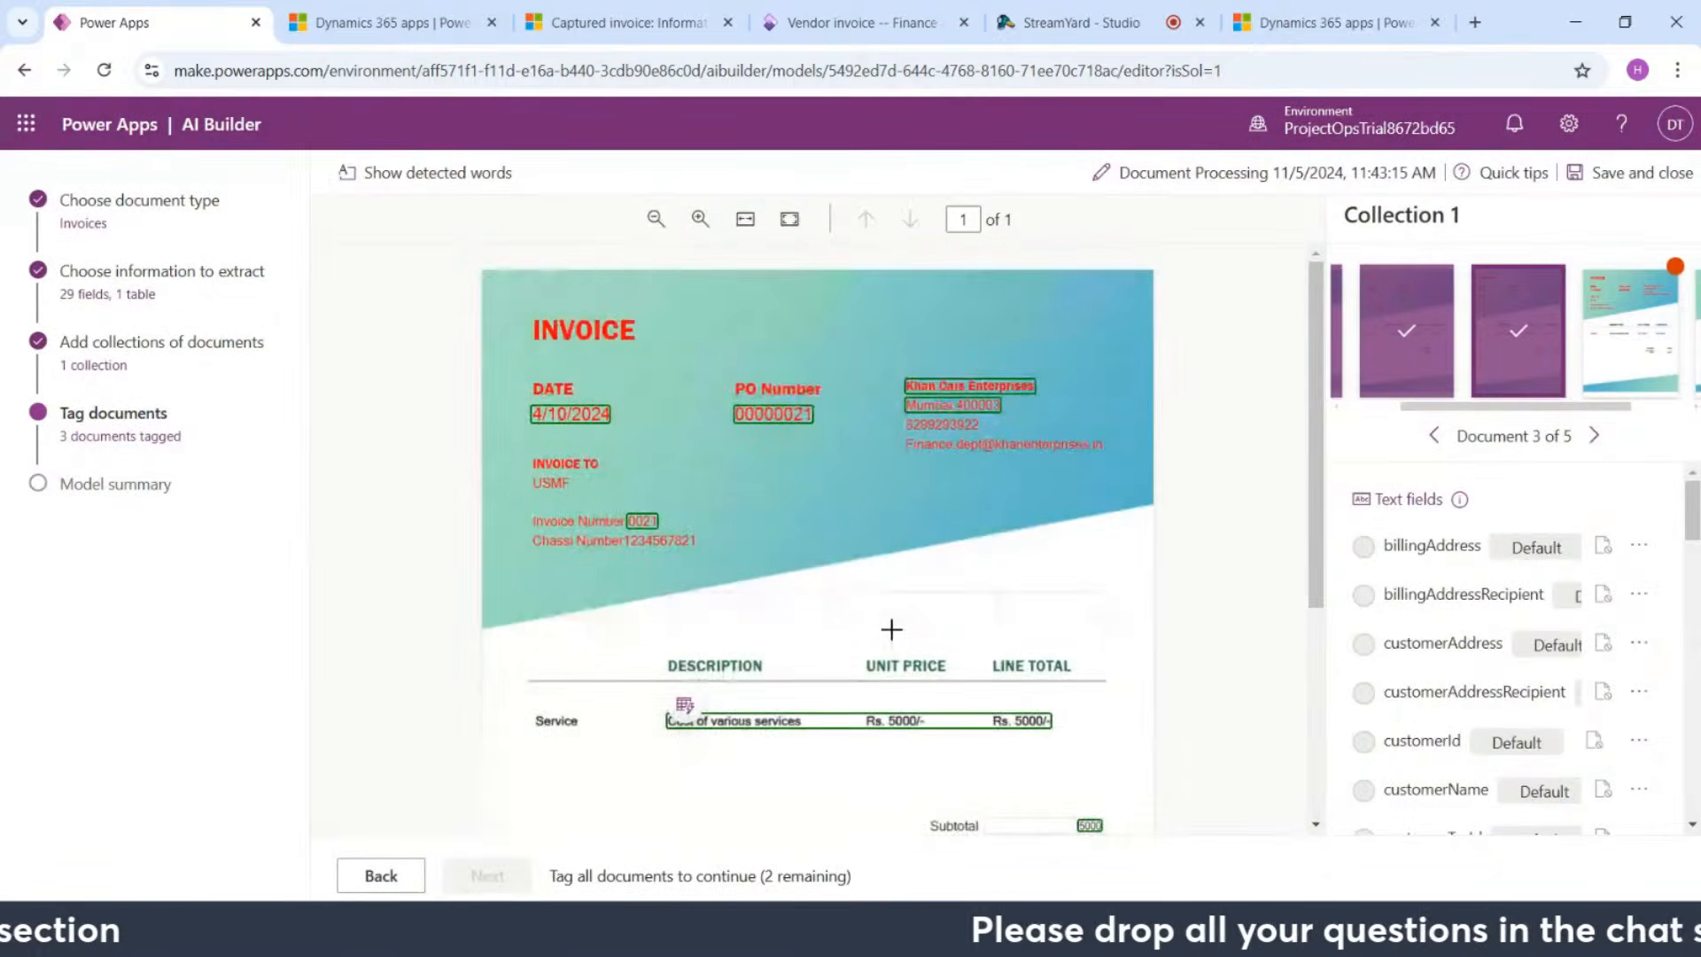
click(1609, 387)
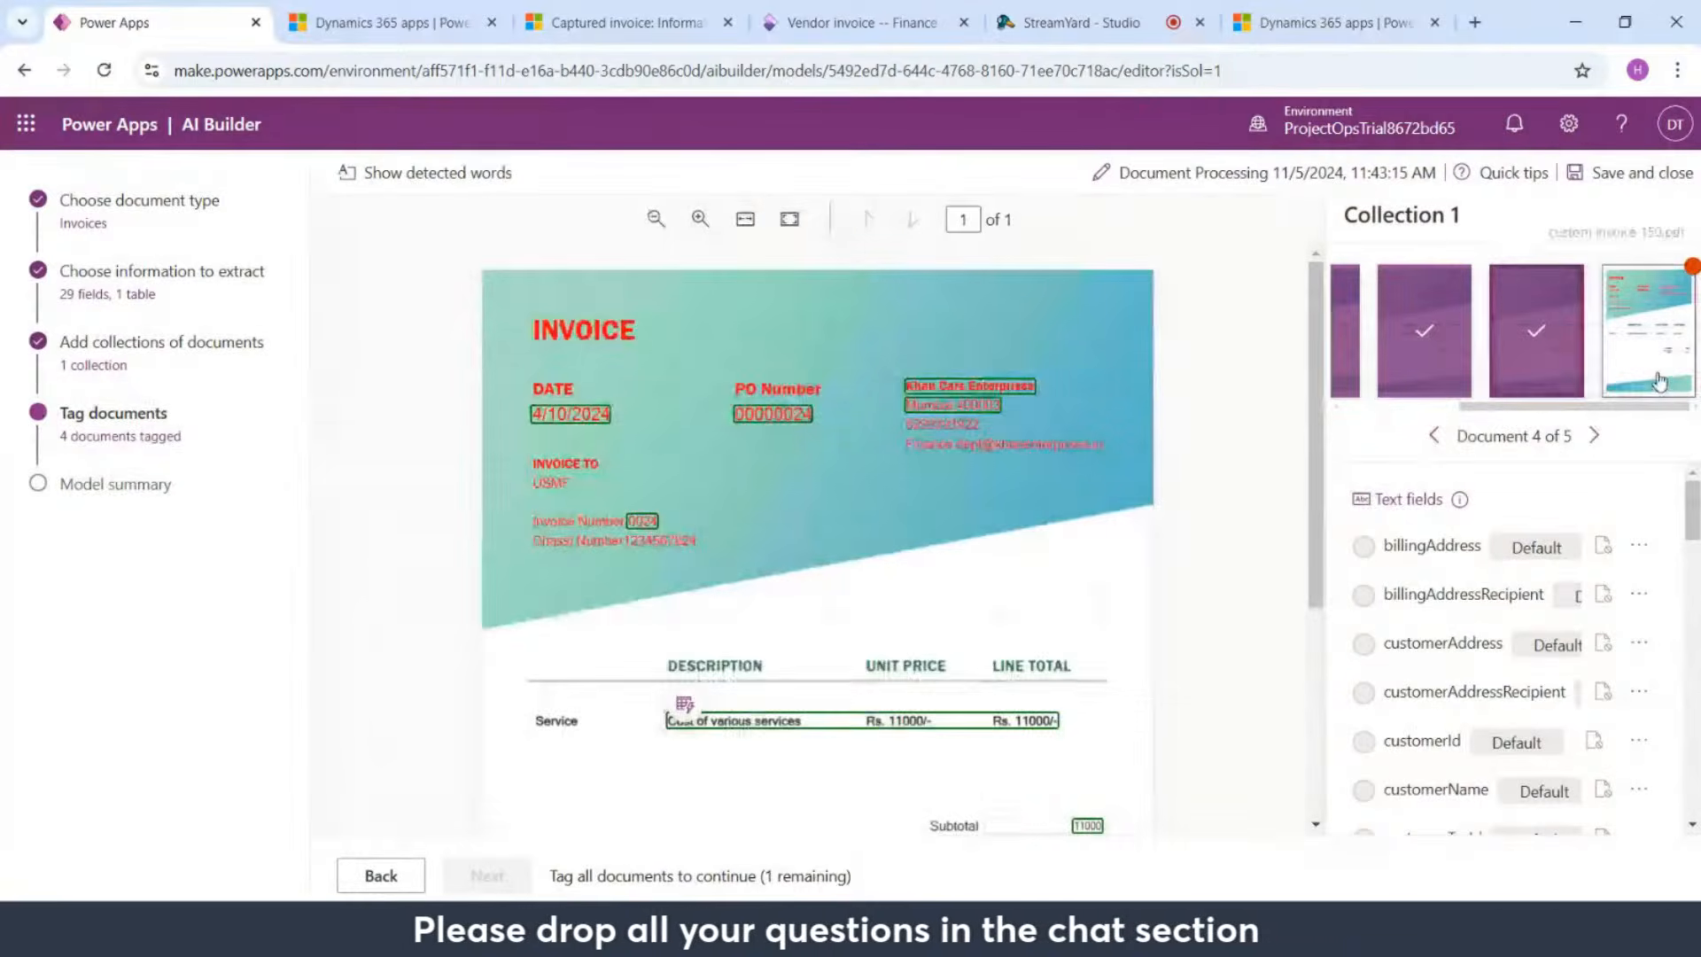
click(1660, 381)
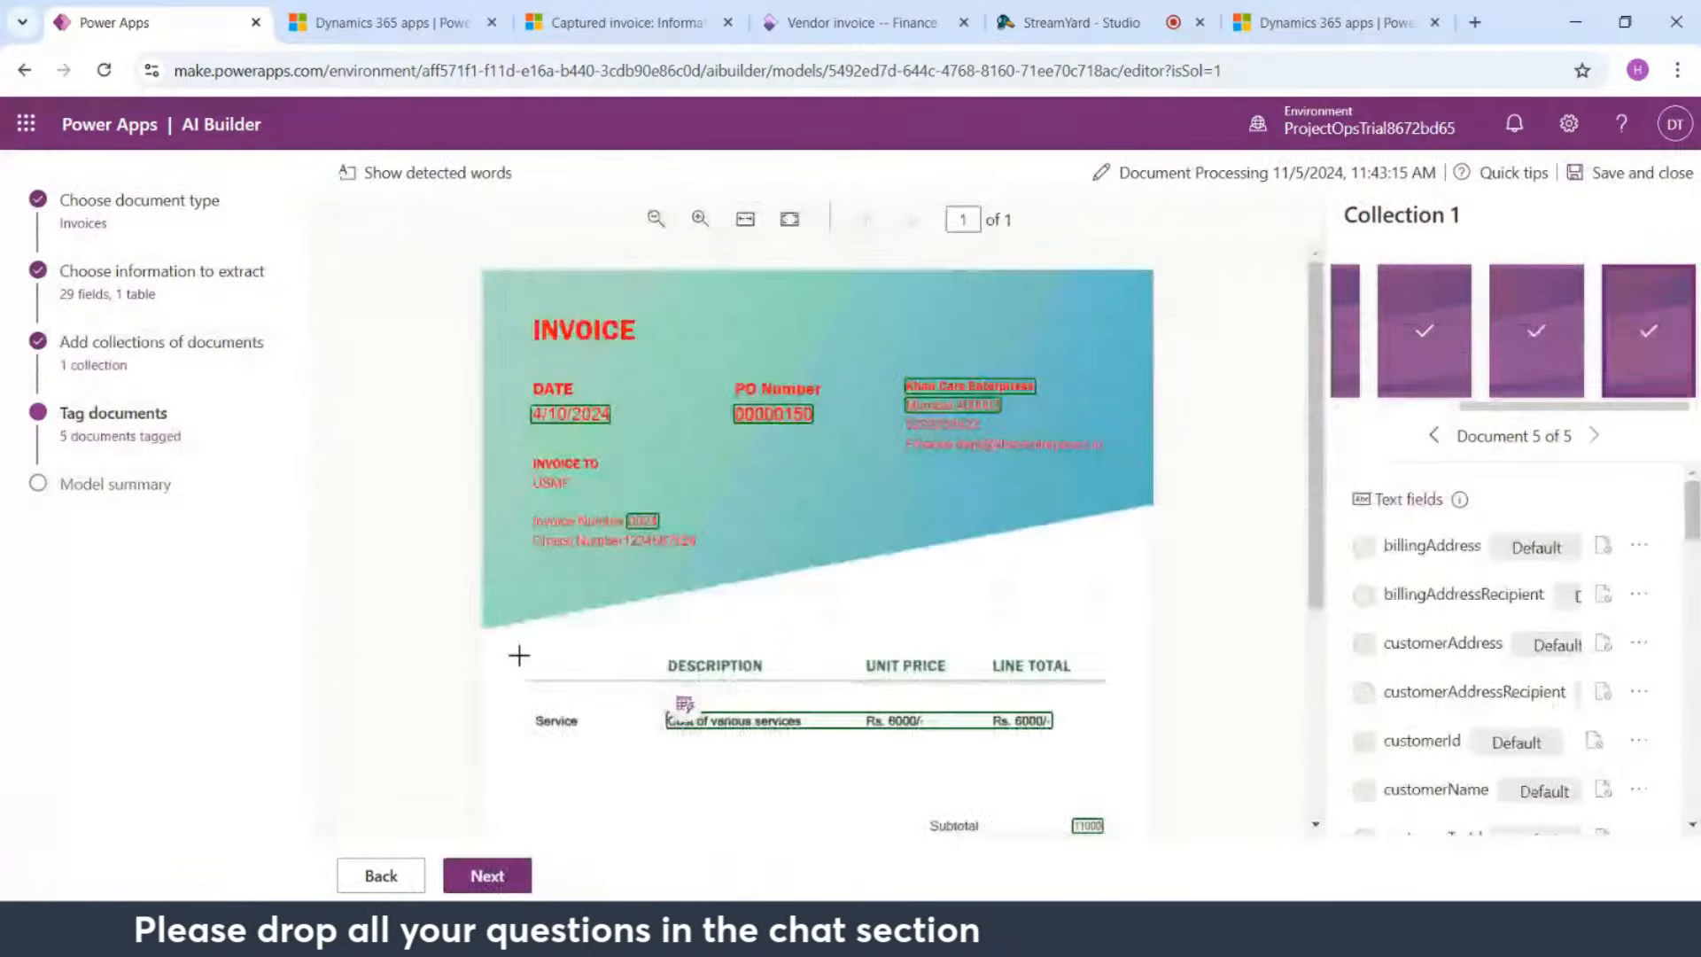
click(488, 875)
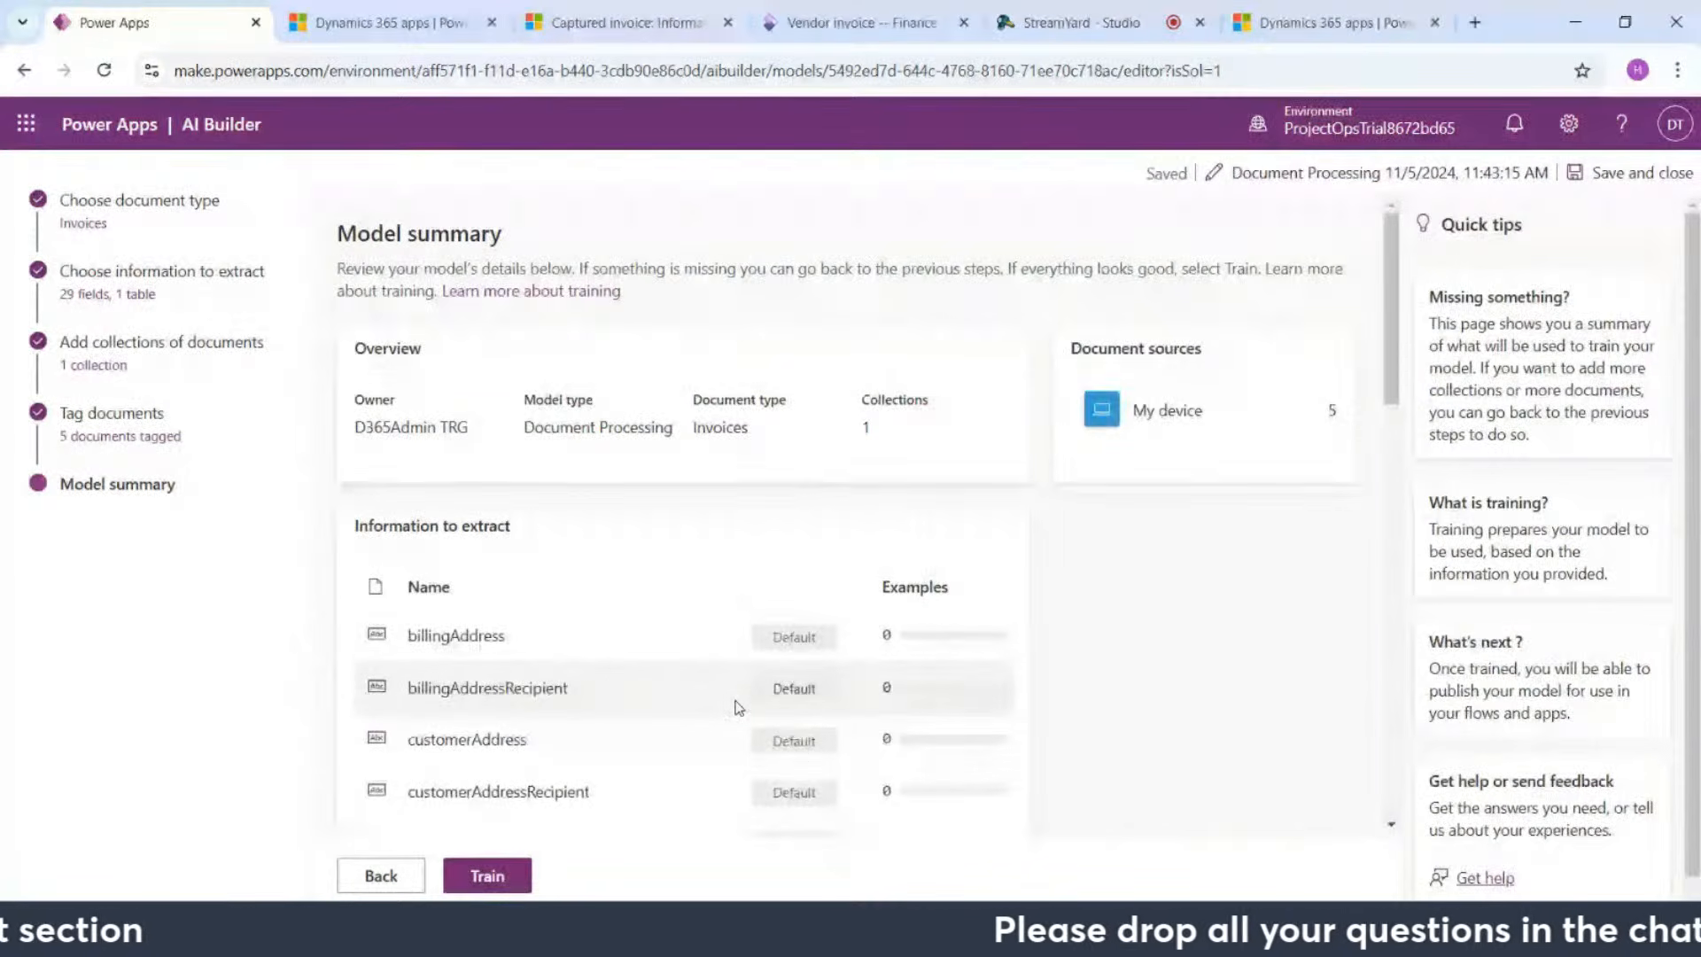
Step: Review the information to extract, start training the custom model and reload the page during training
scroll(596, 588, down, 10)
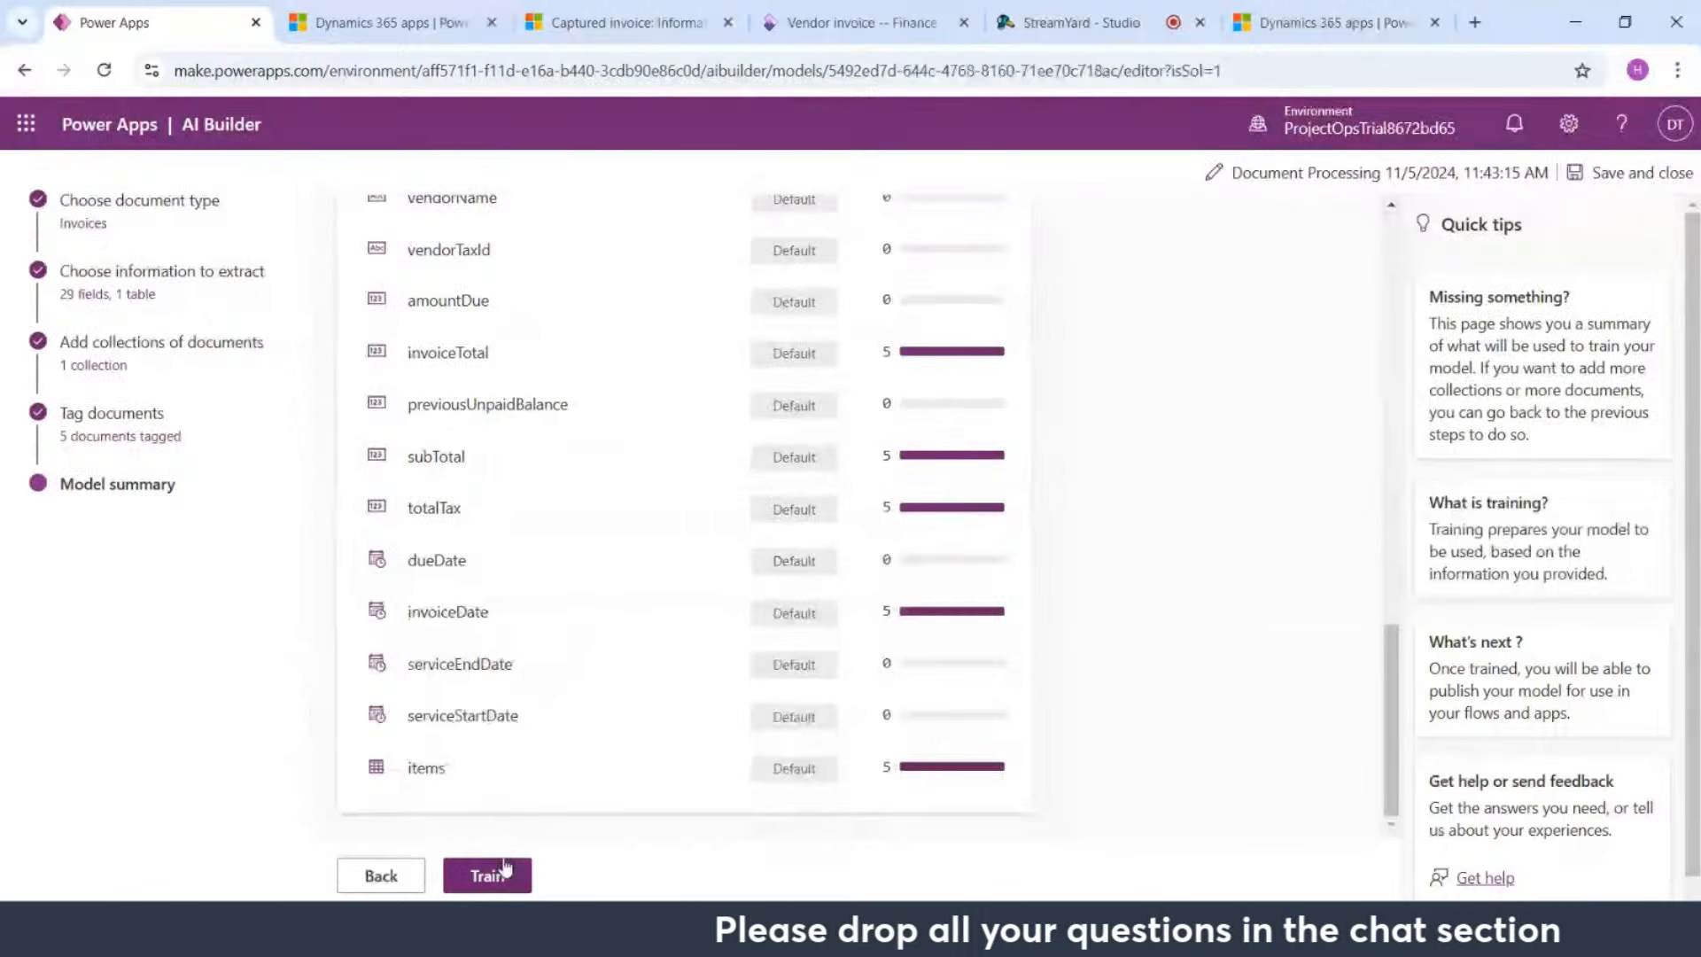
click(487, 871)
drag(993, 575, 266, 403)
click(87, 137)
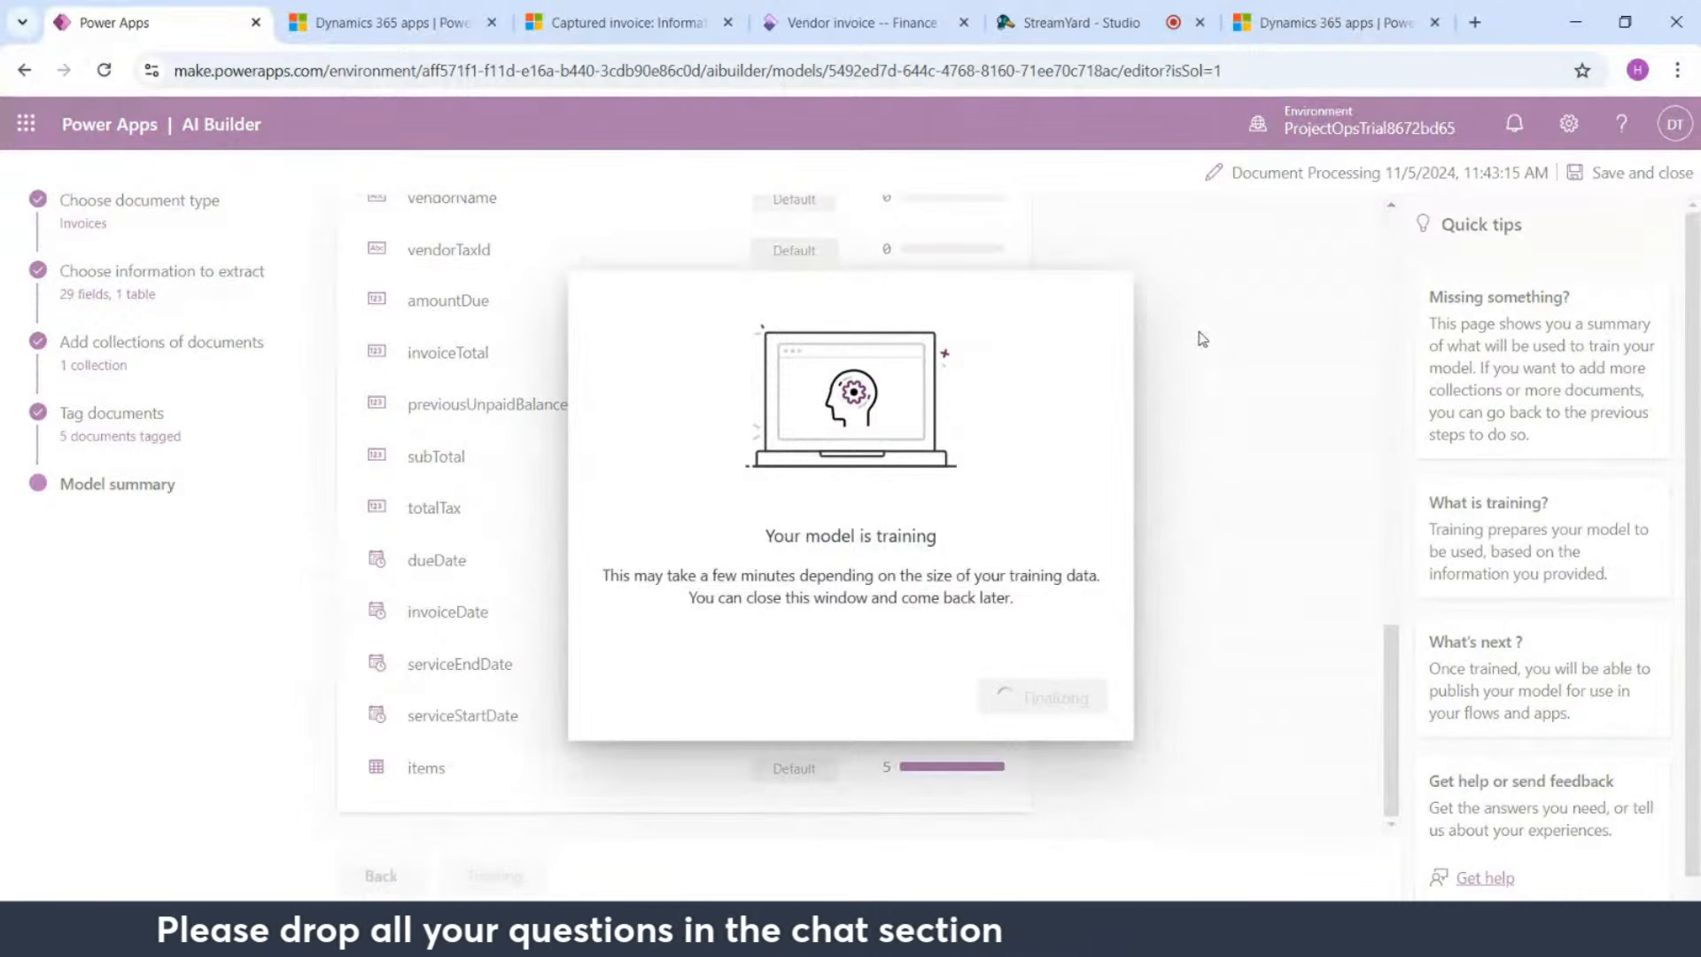
click(103, 70)
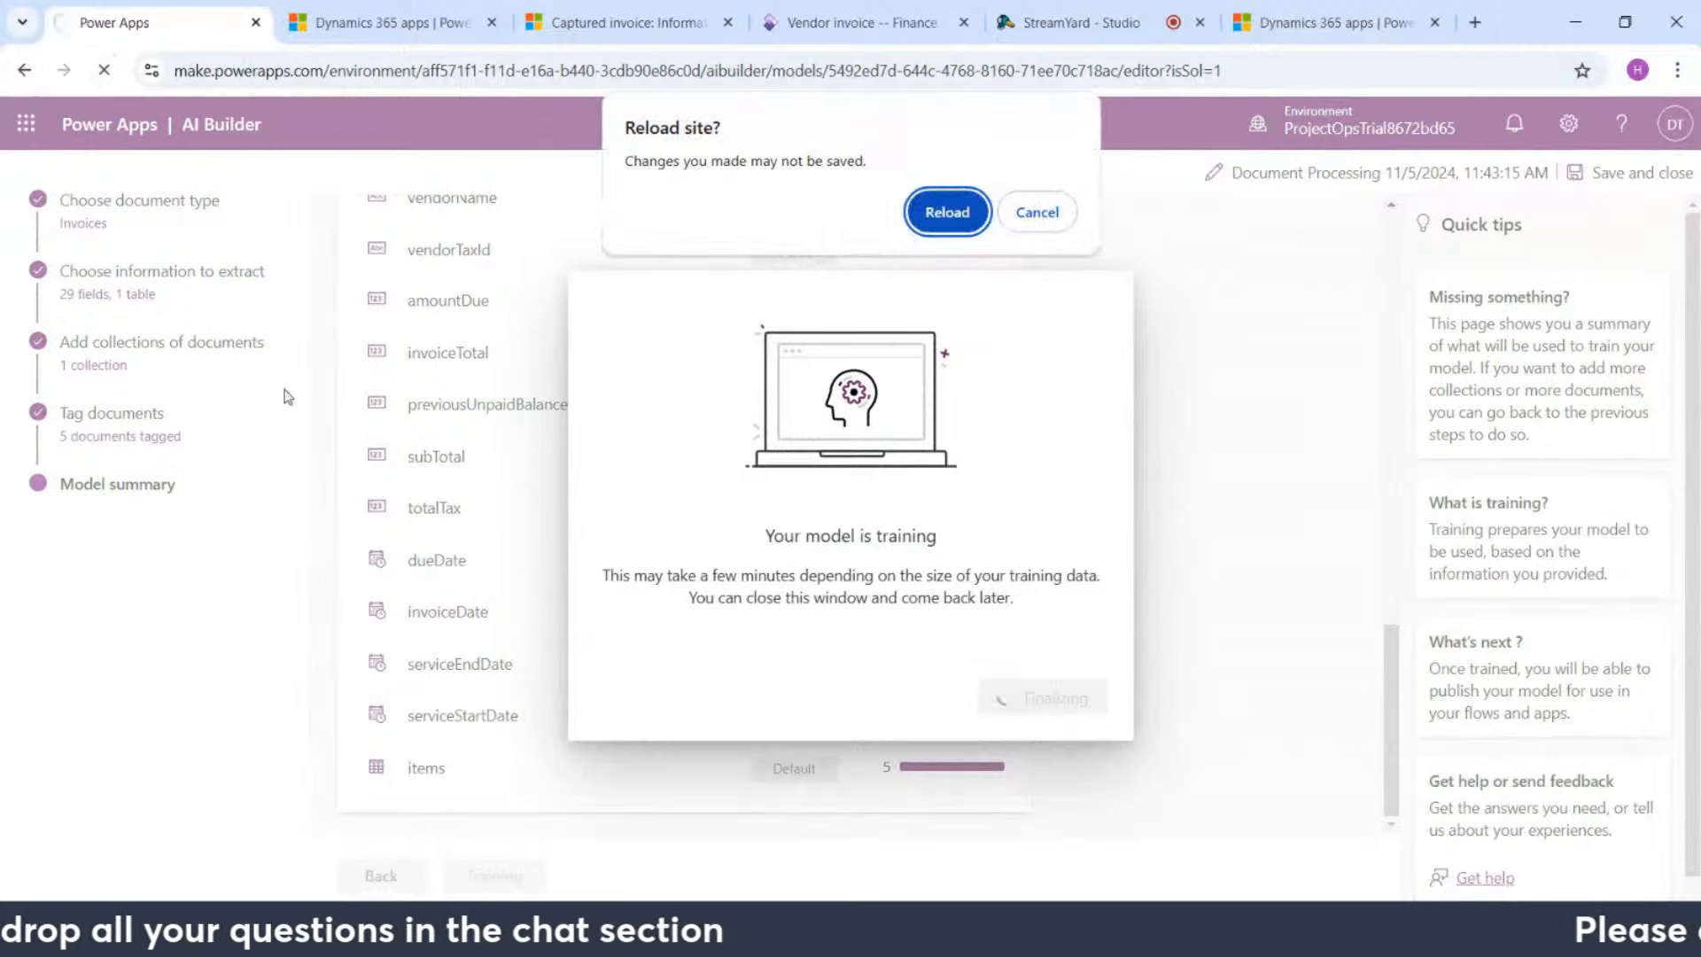
click(945, 213)
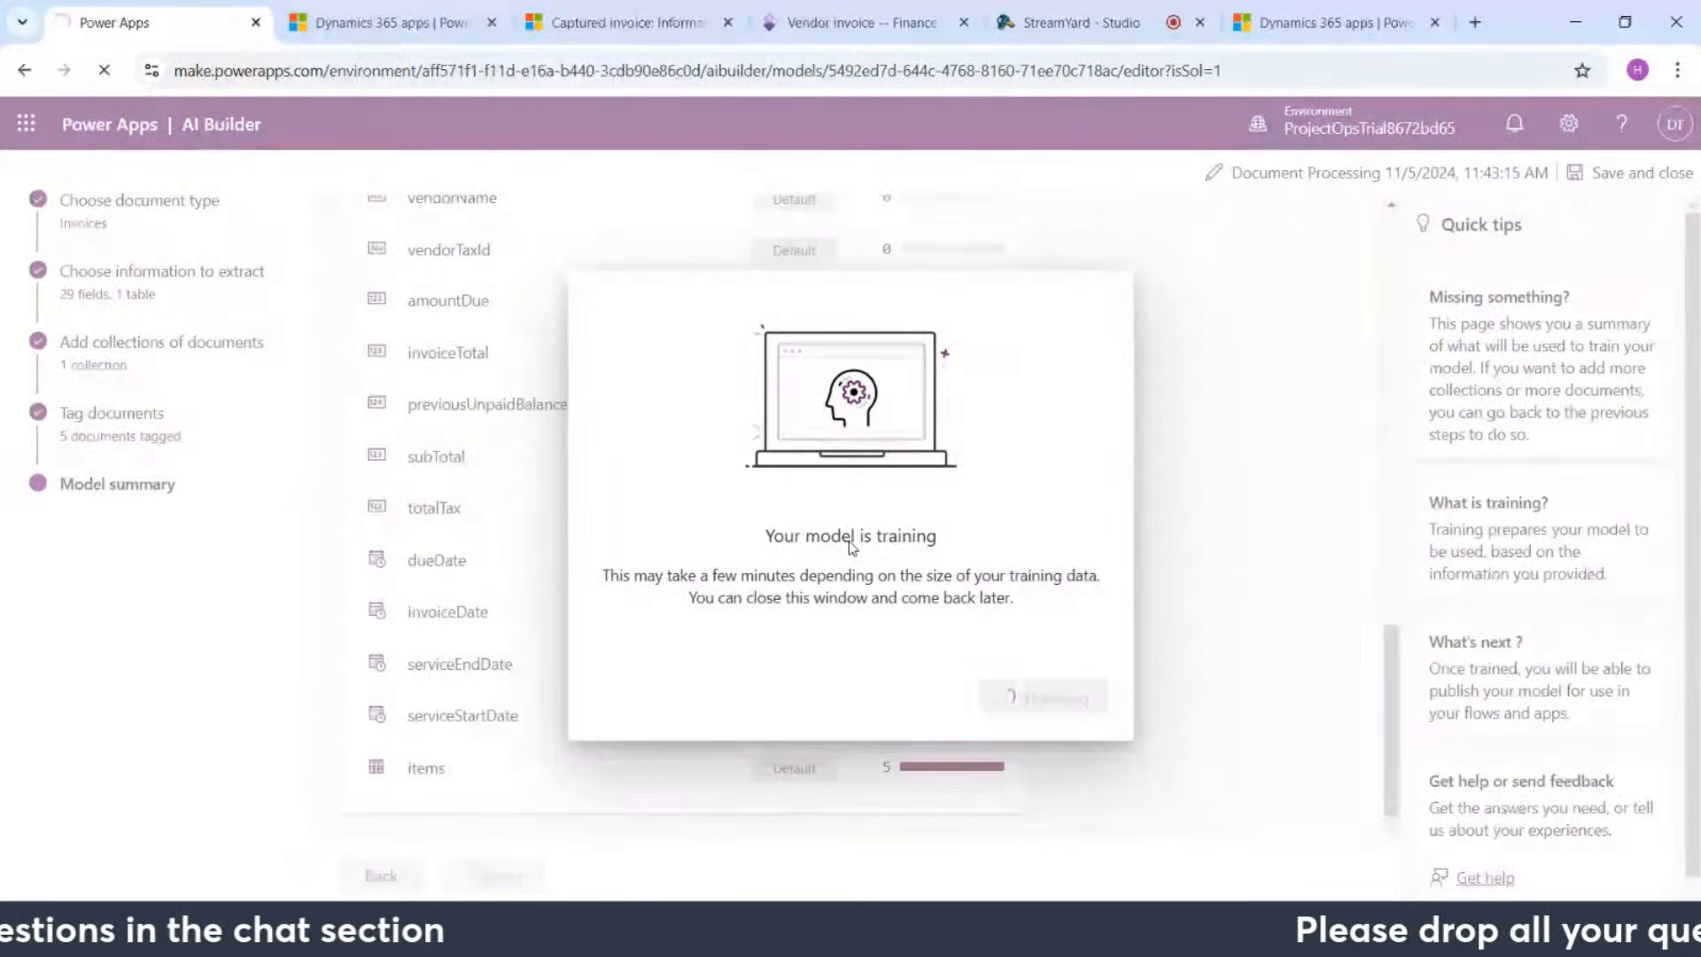
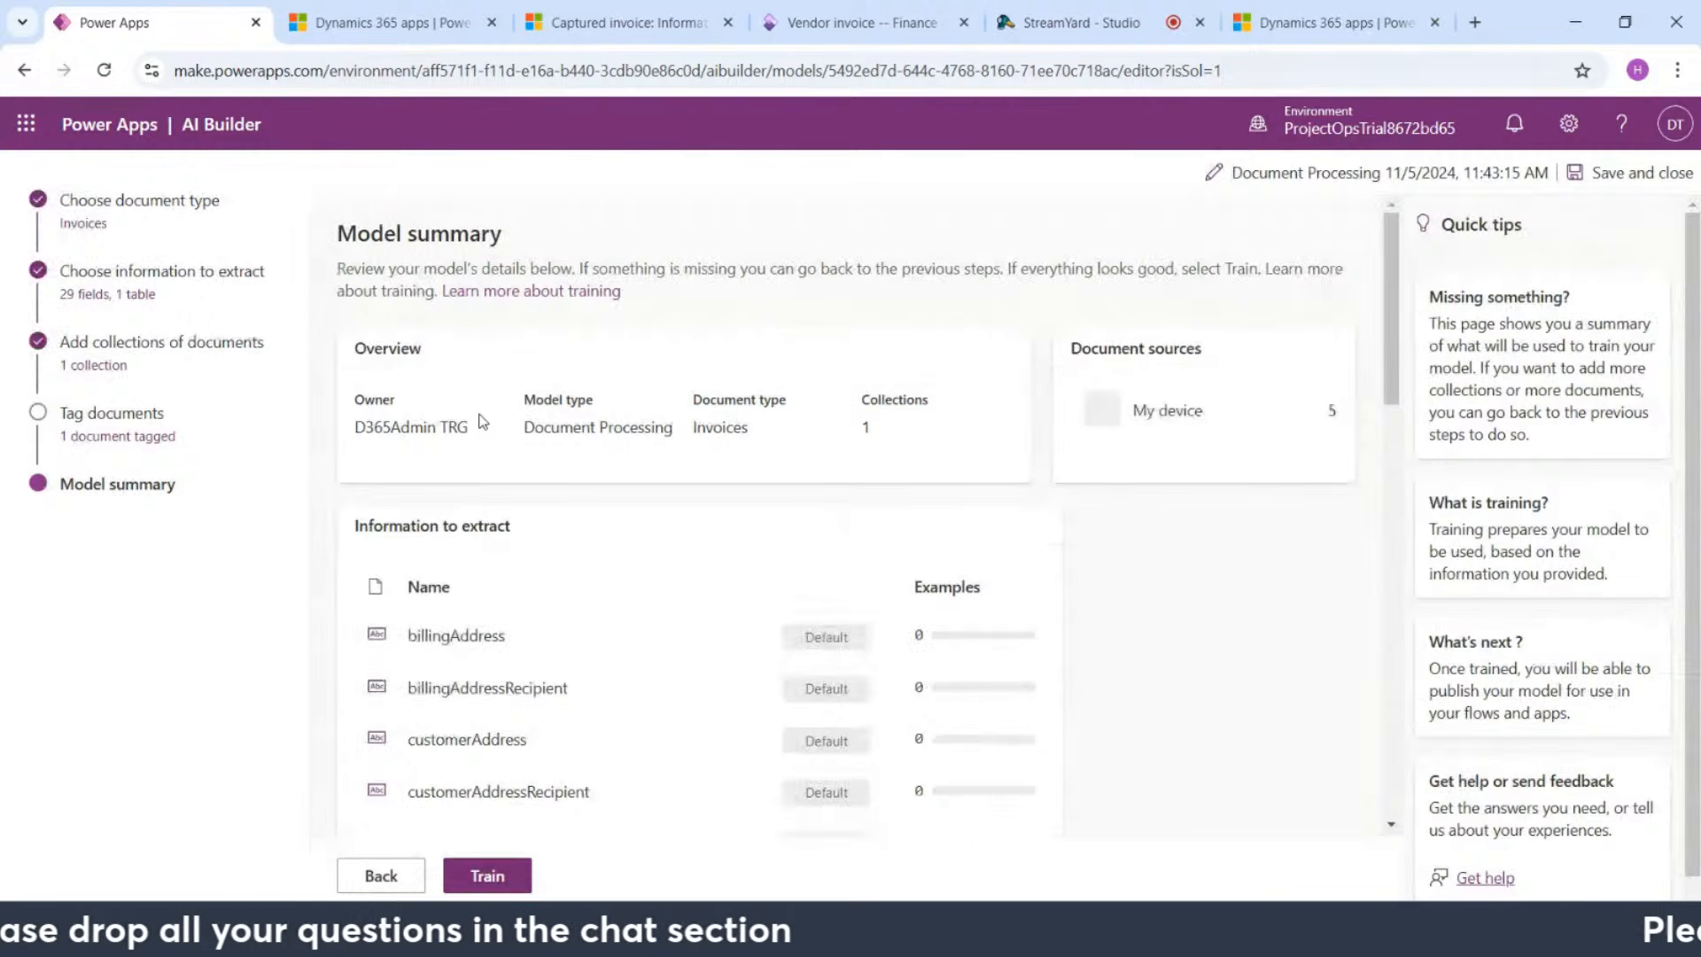
Step: Leave the model editor for the Power Apps home page and open the AI hub
click(26, 124)
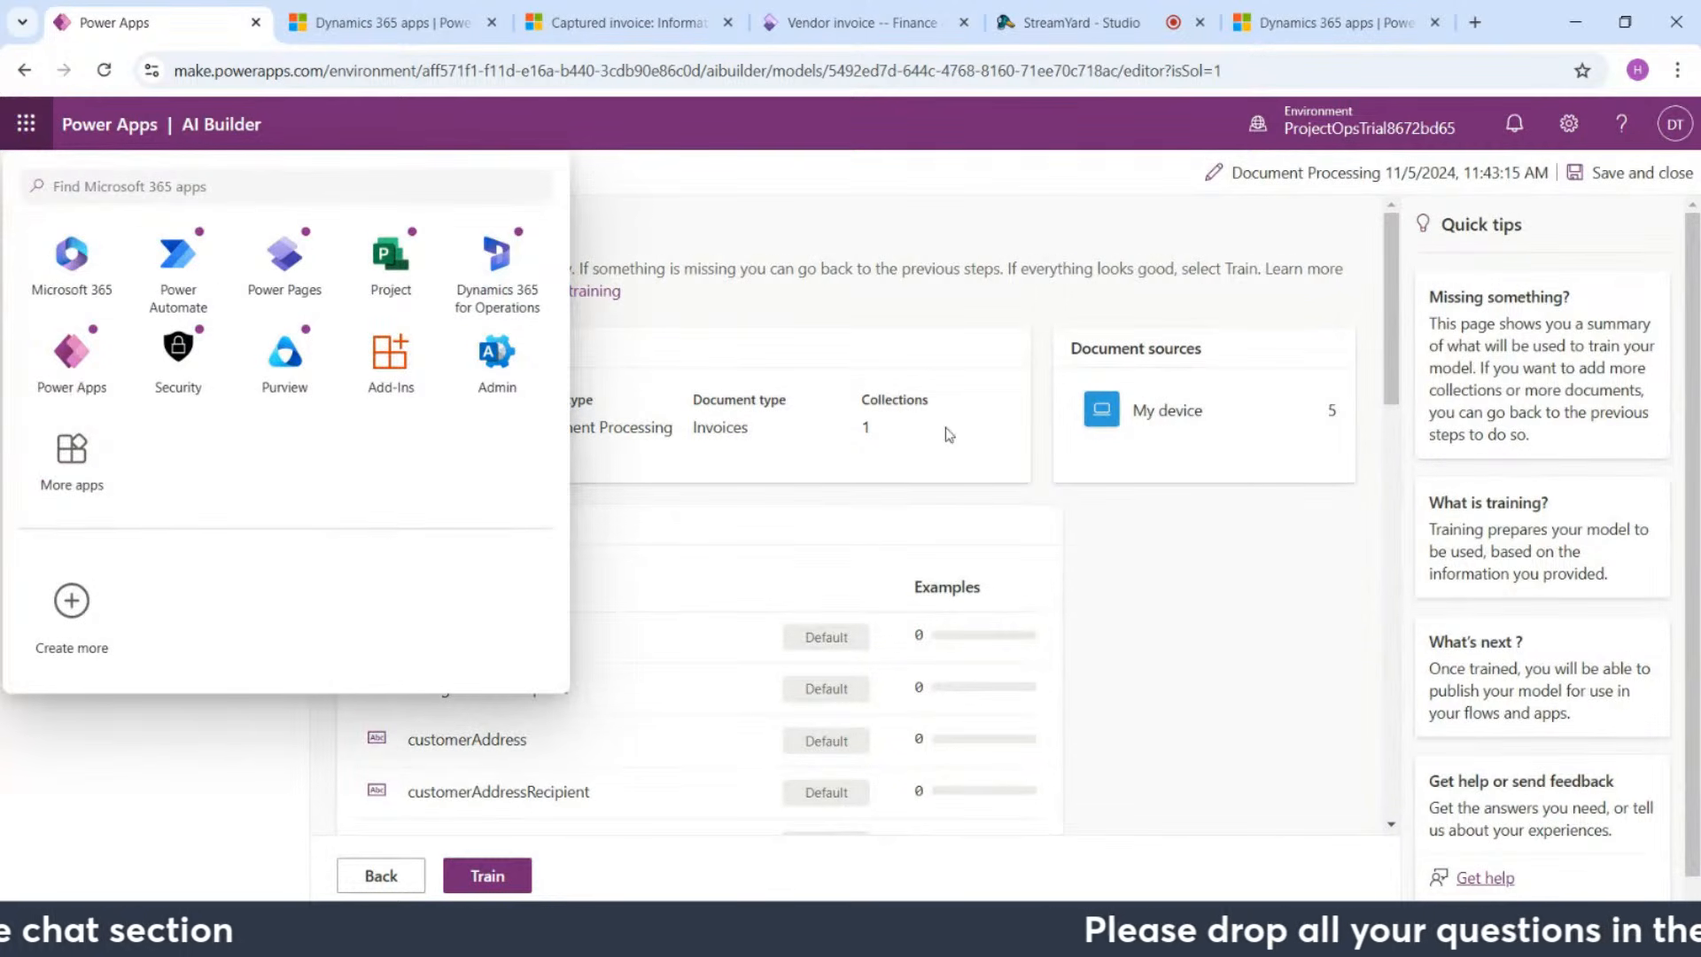
click(1183, 672)
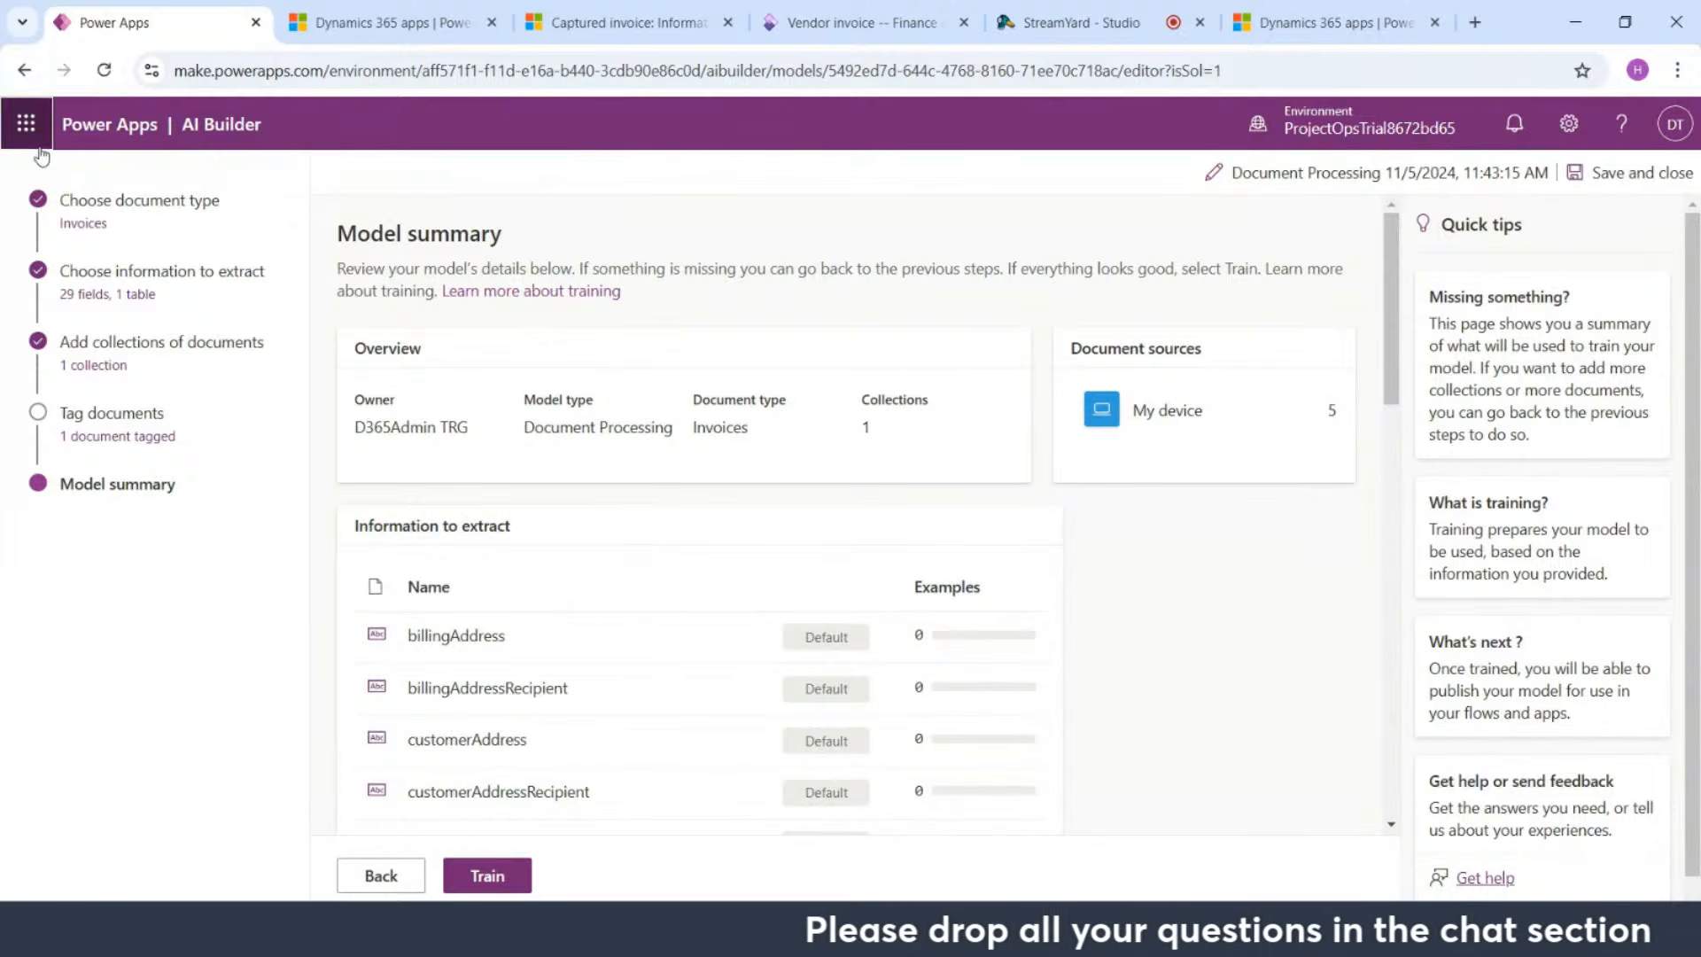
click(26, 124)
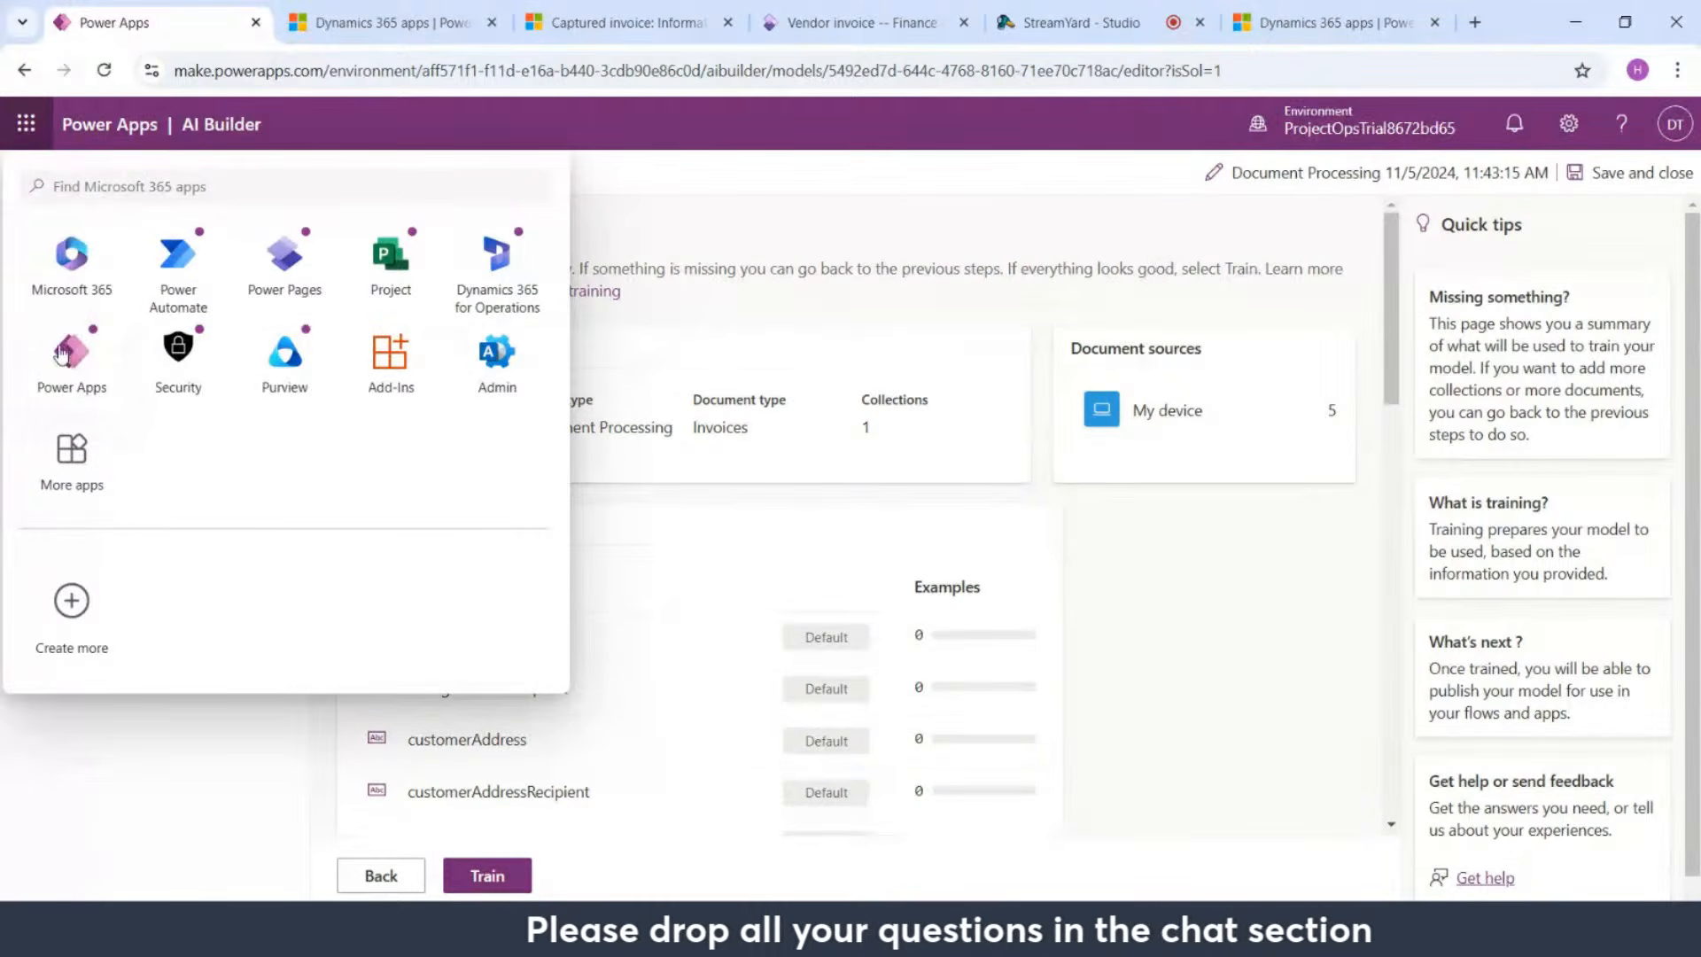
click(72, 354)
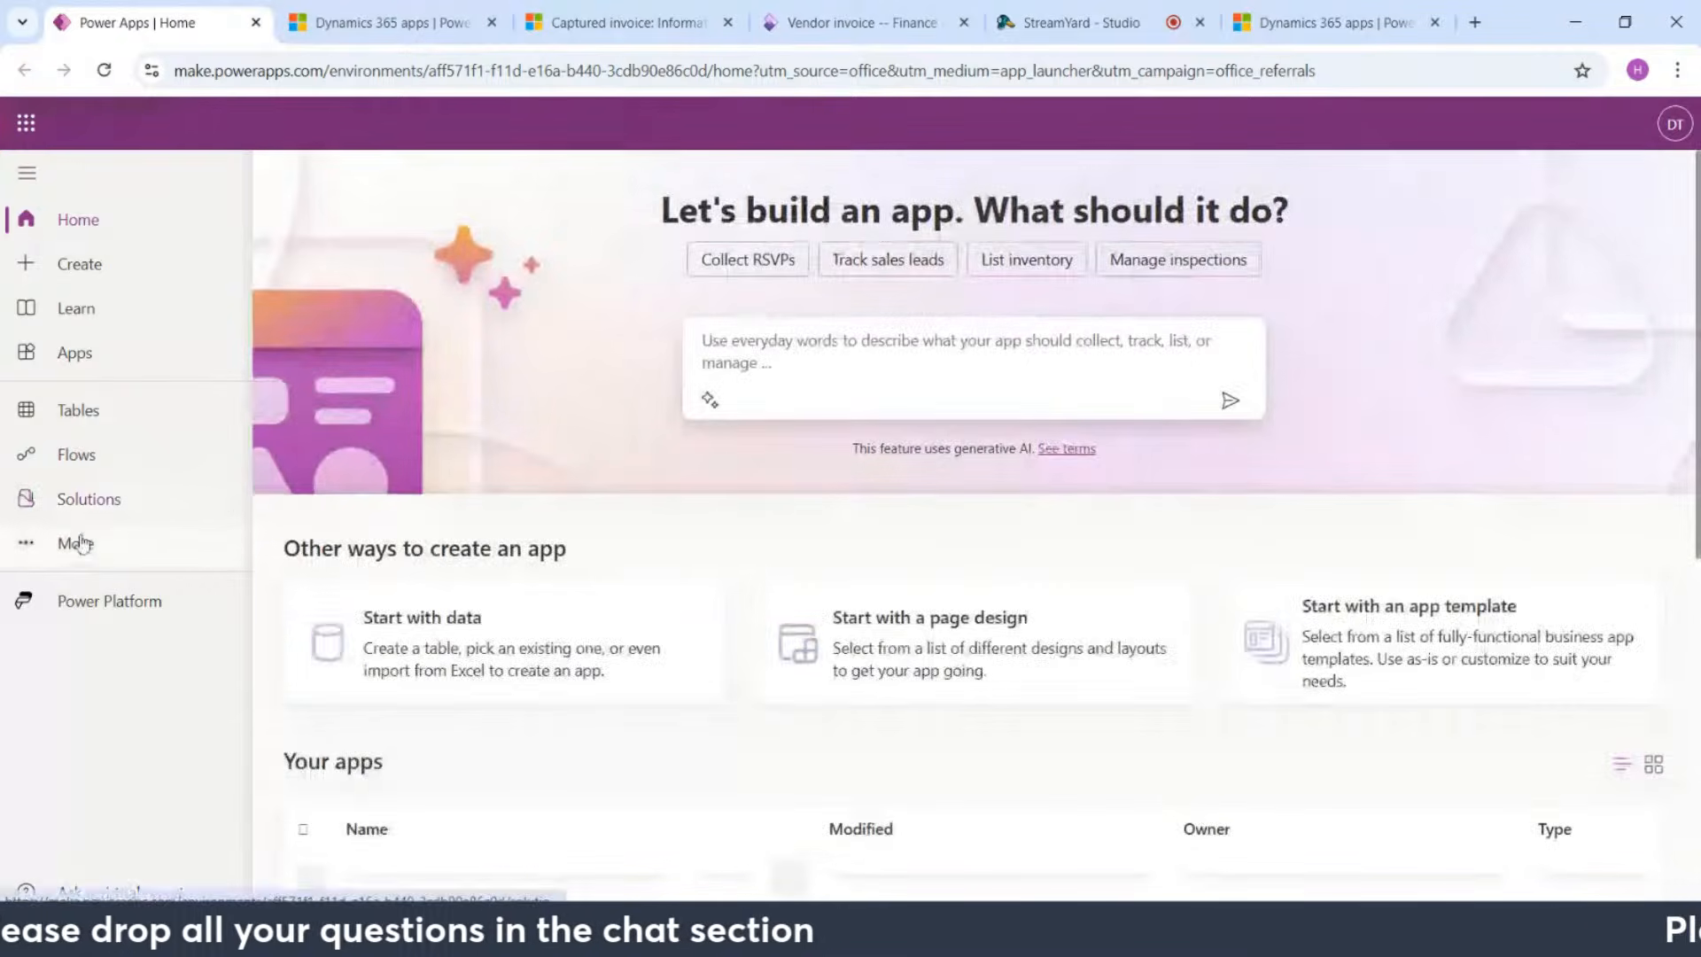
click(90, 556)
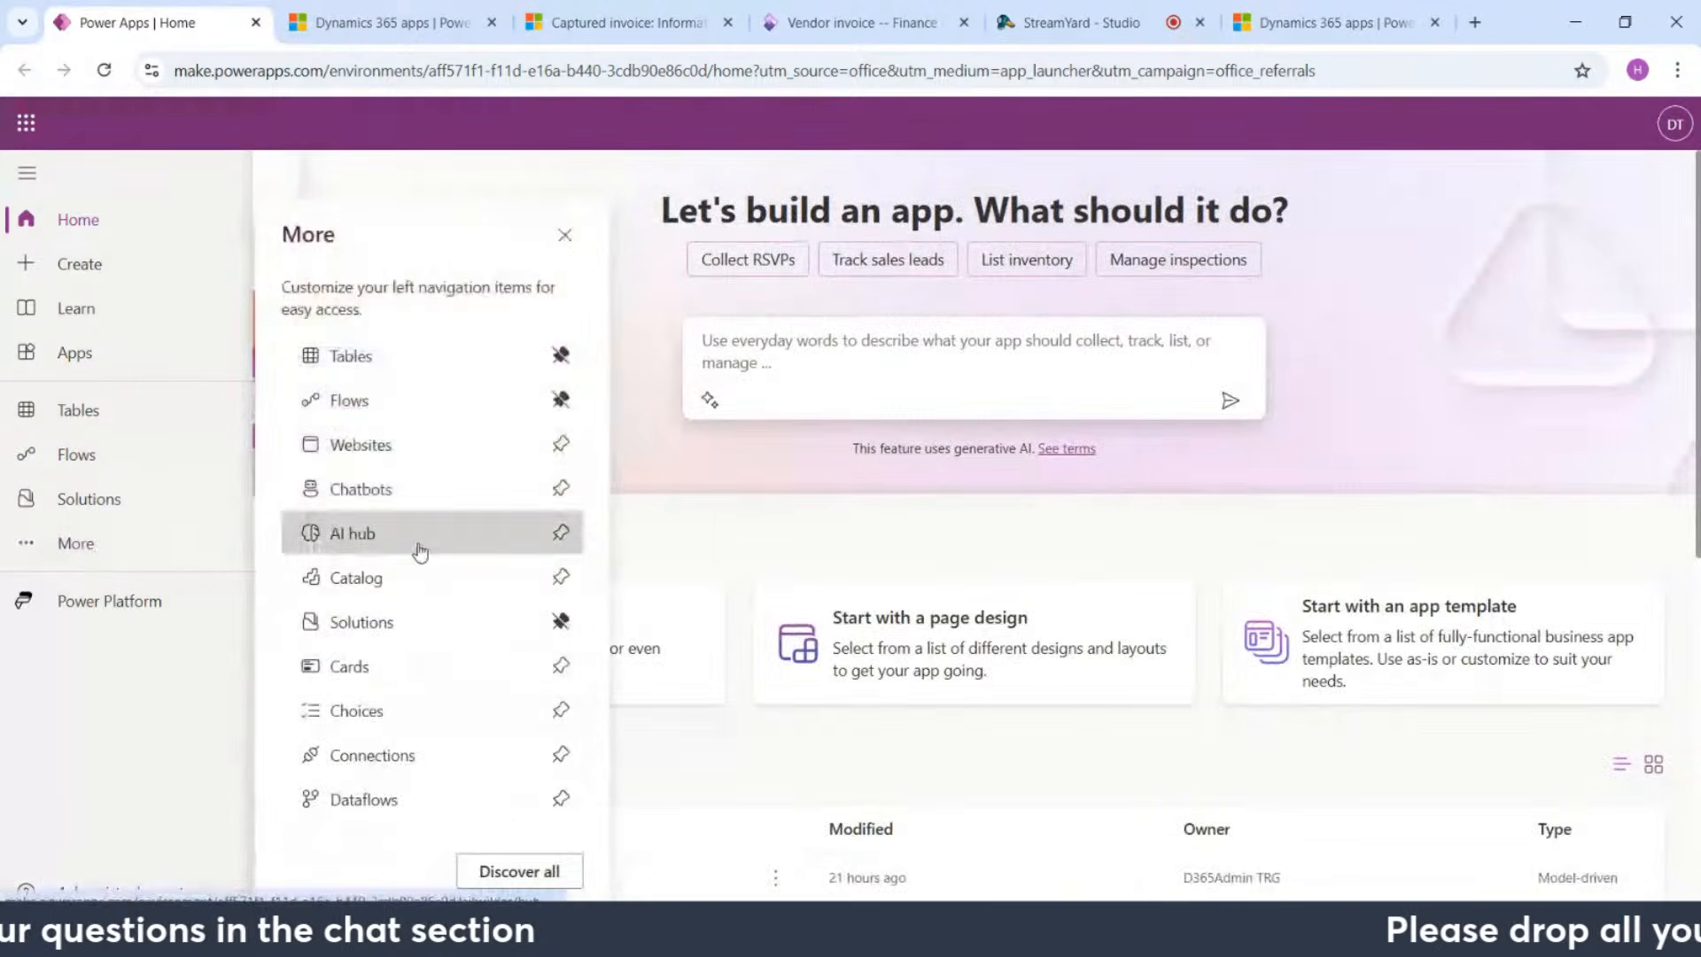
click(416, 545)
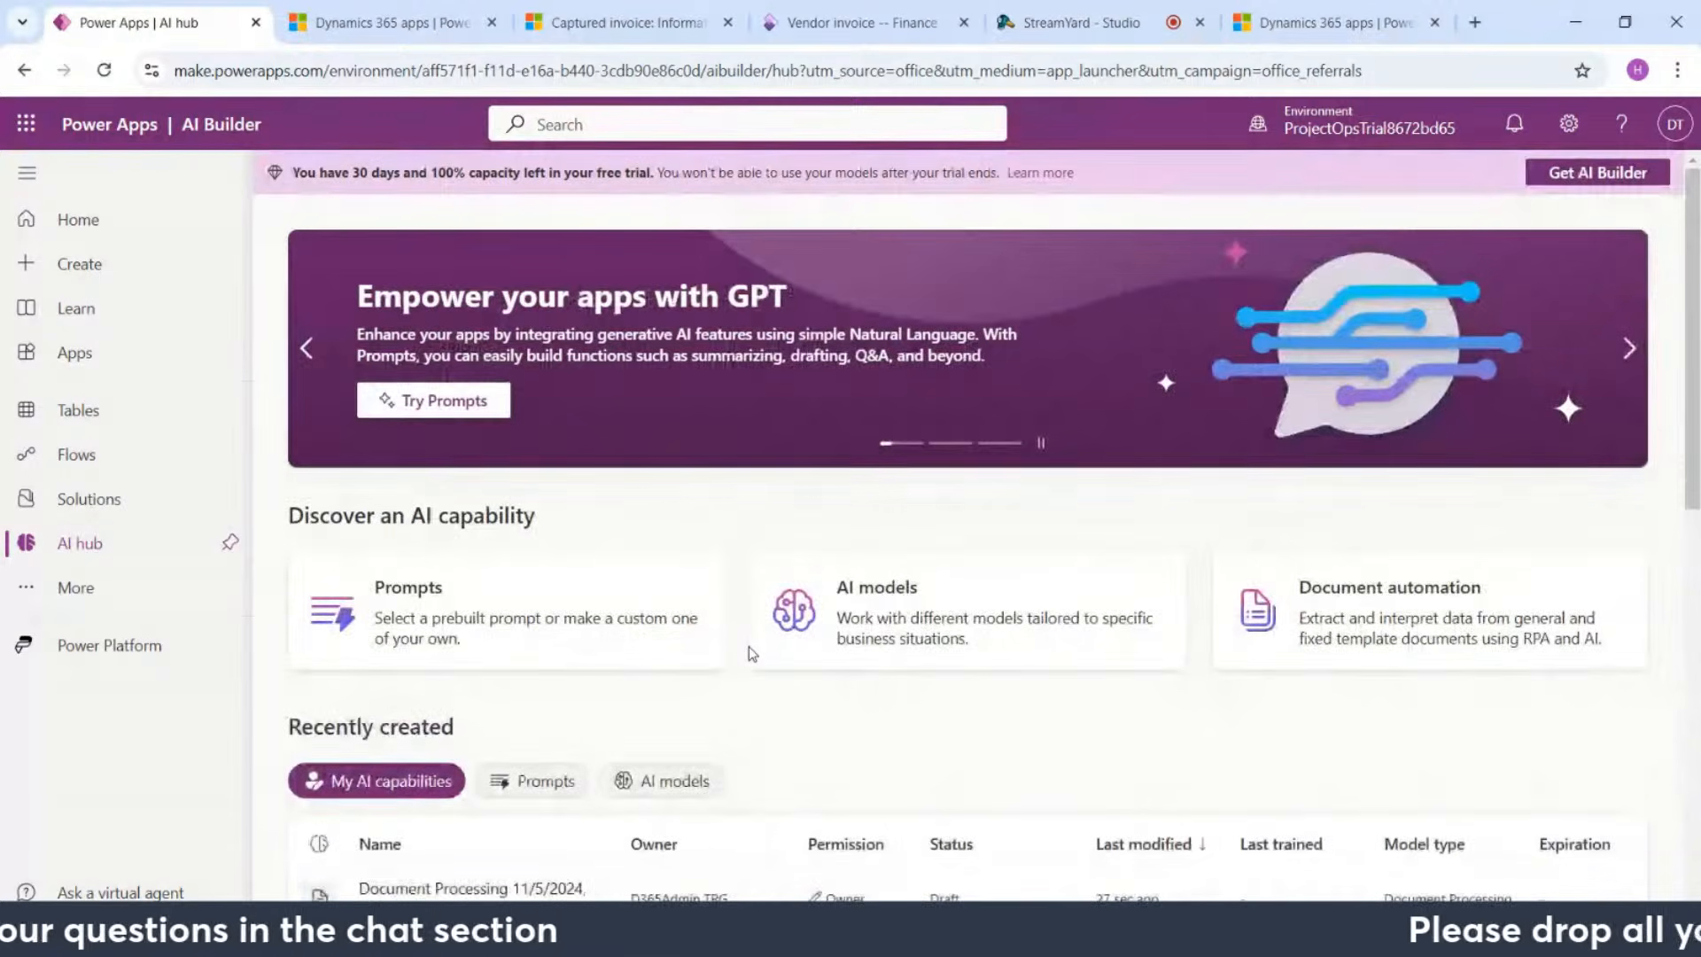
Step: Open the published Document Processing model from 11/4/2024 and review its accuracy score and information to extract
scroll(749, 647, down, 1)
scroll(748, 646, down, 3)
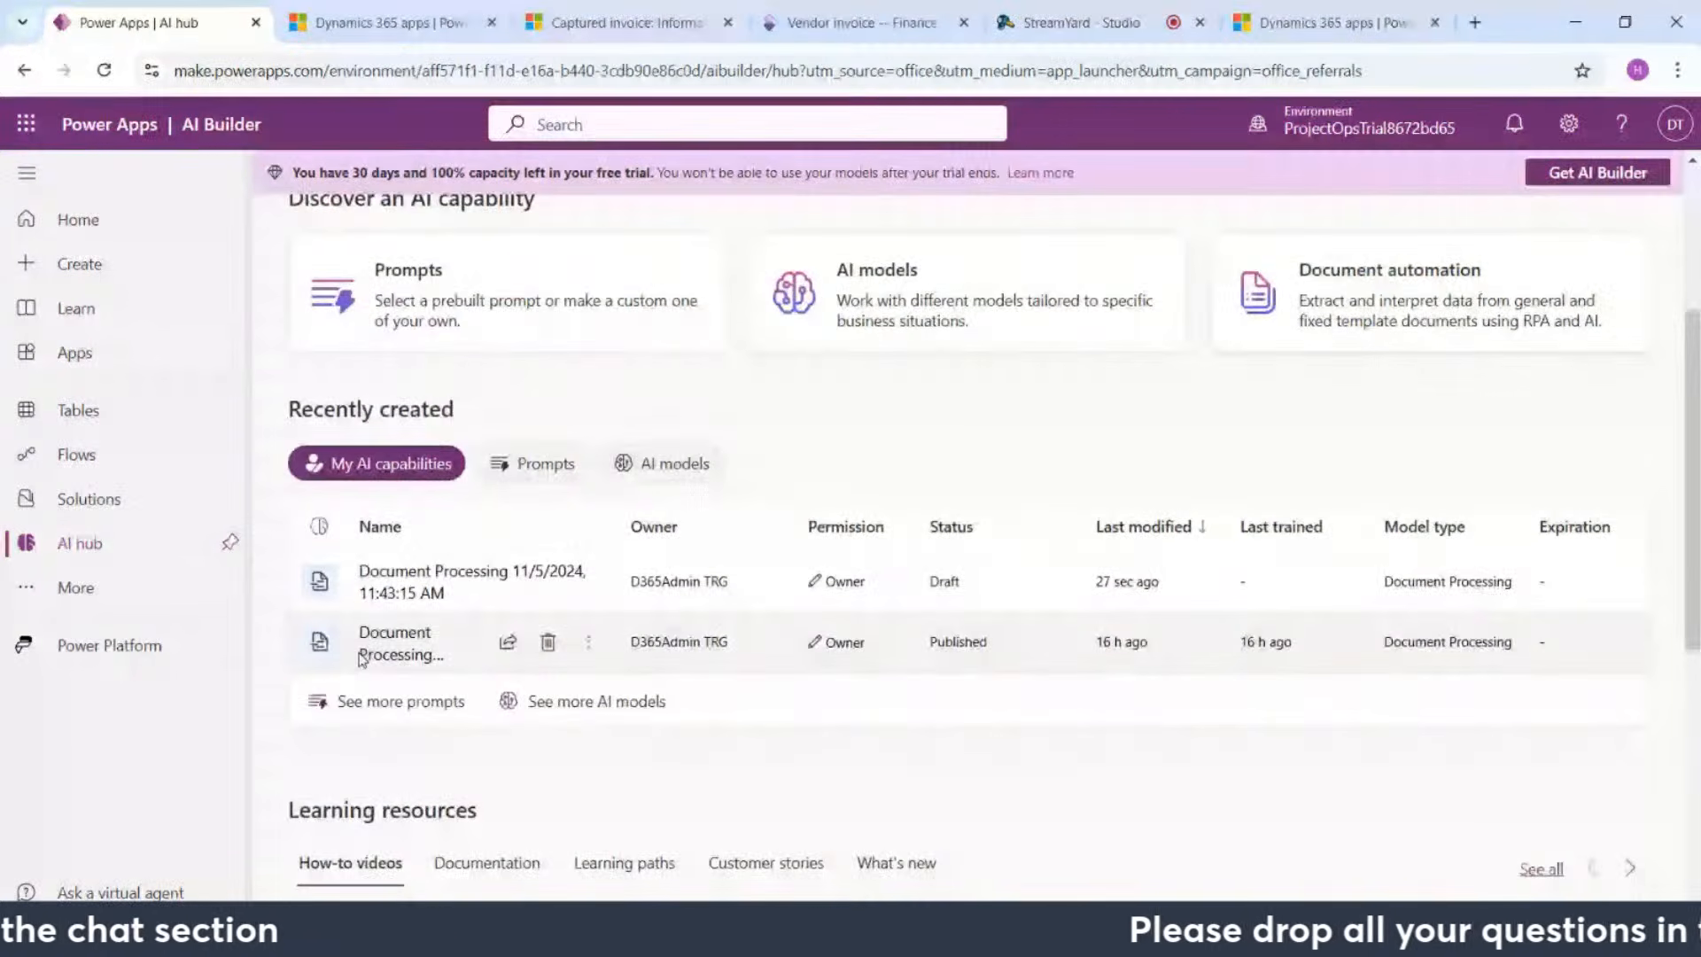
click(381, 654)
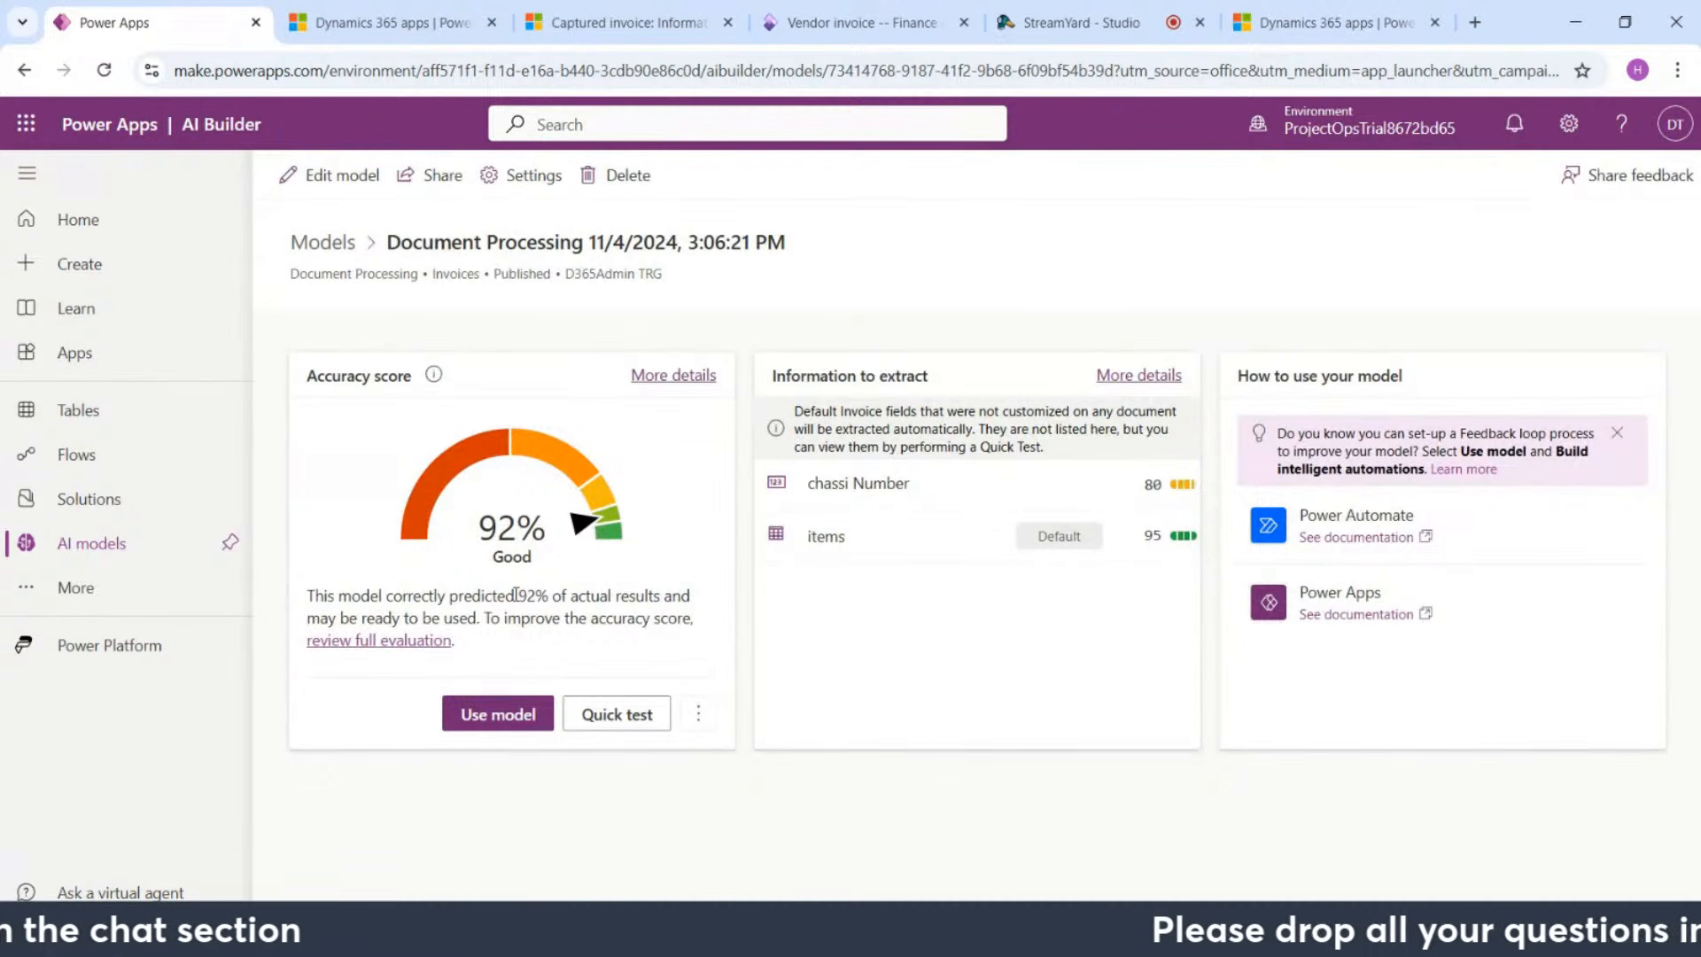
Step: Open the prebuilt Extract information from invoices model again and check the options for using it in a flow or an app
click(96, 562)
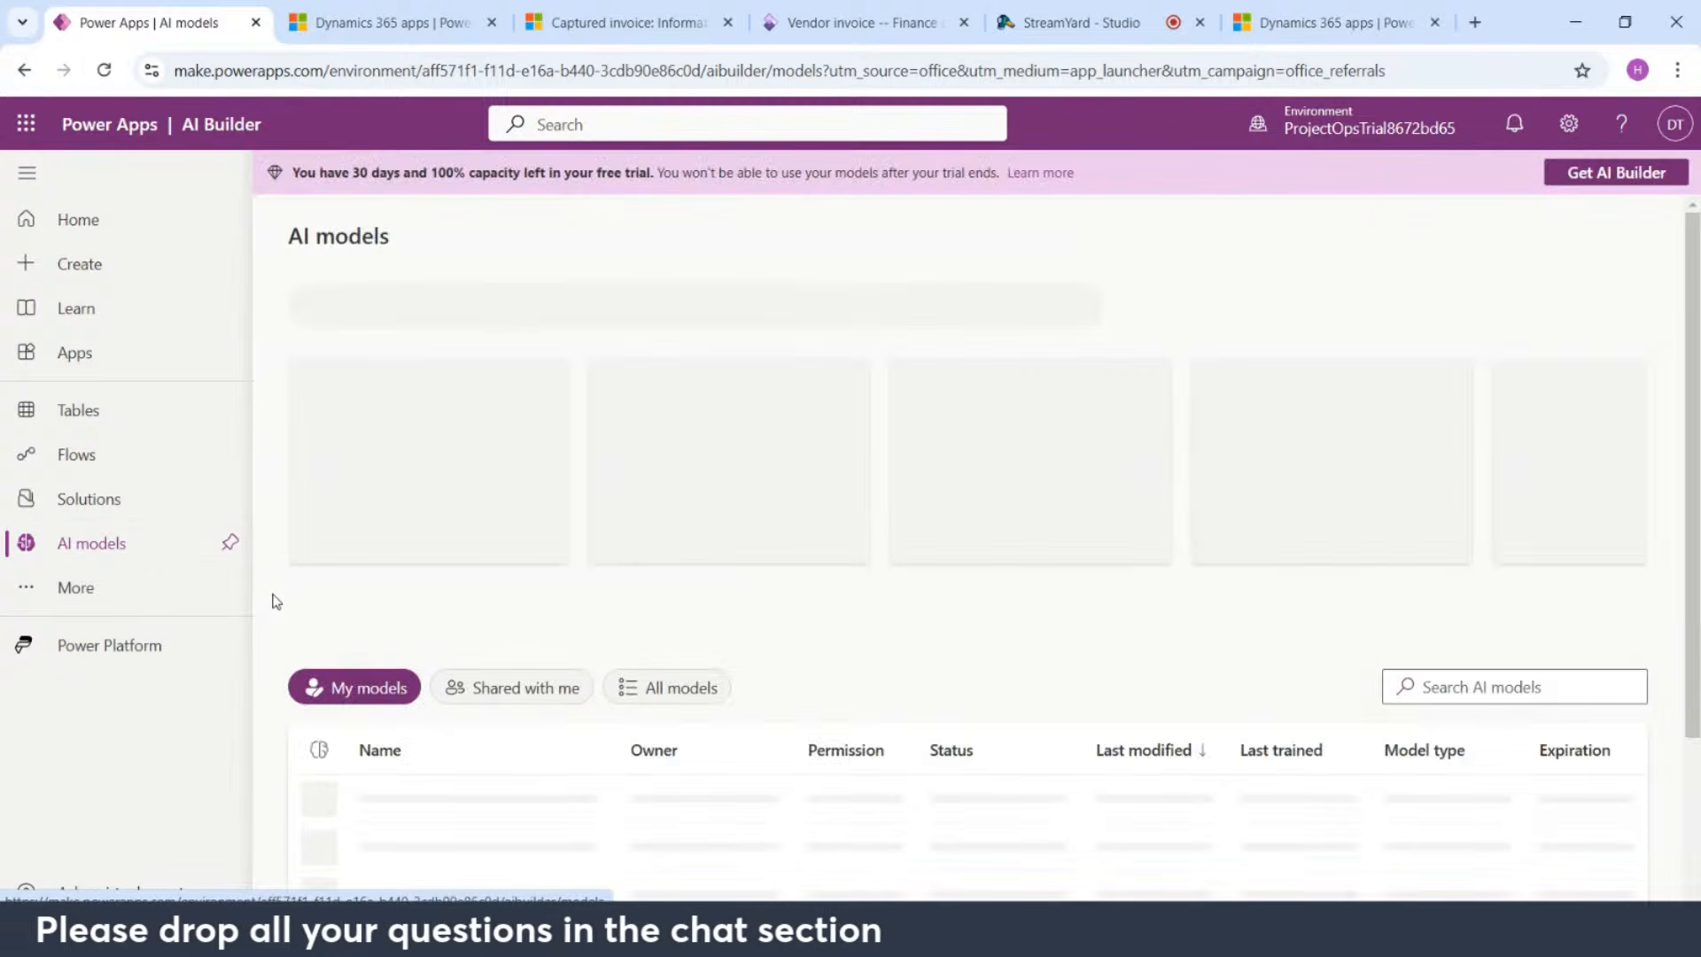
click(1063, 523)
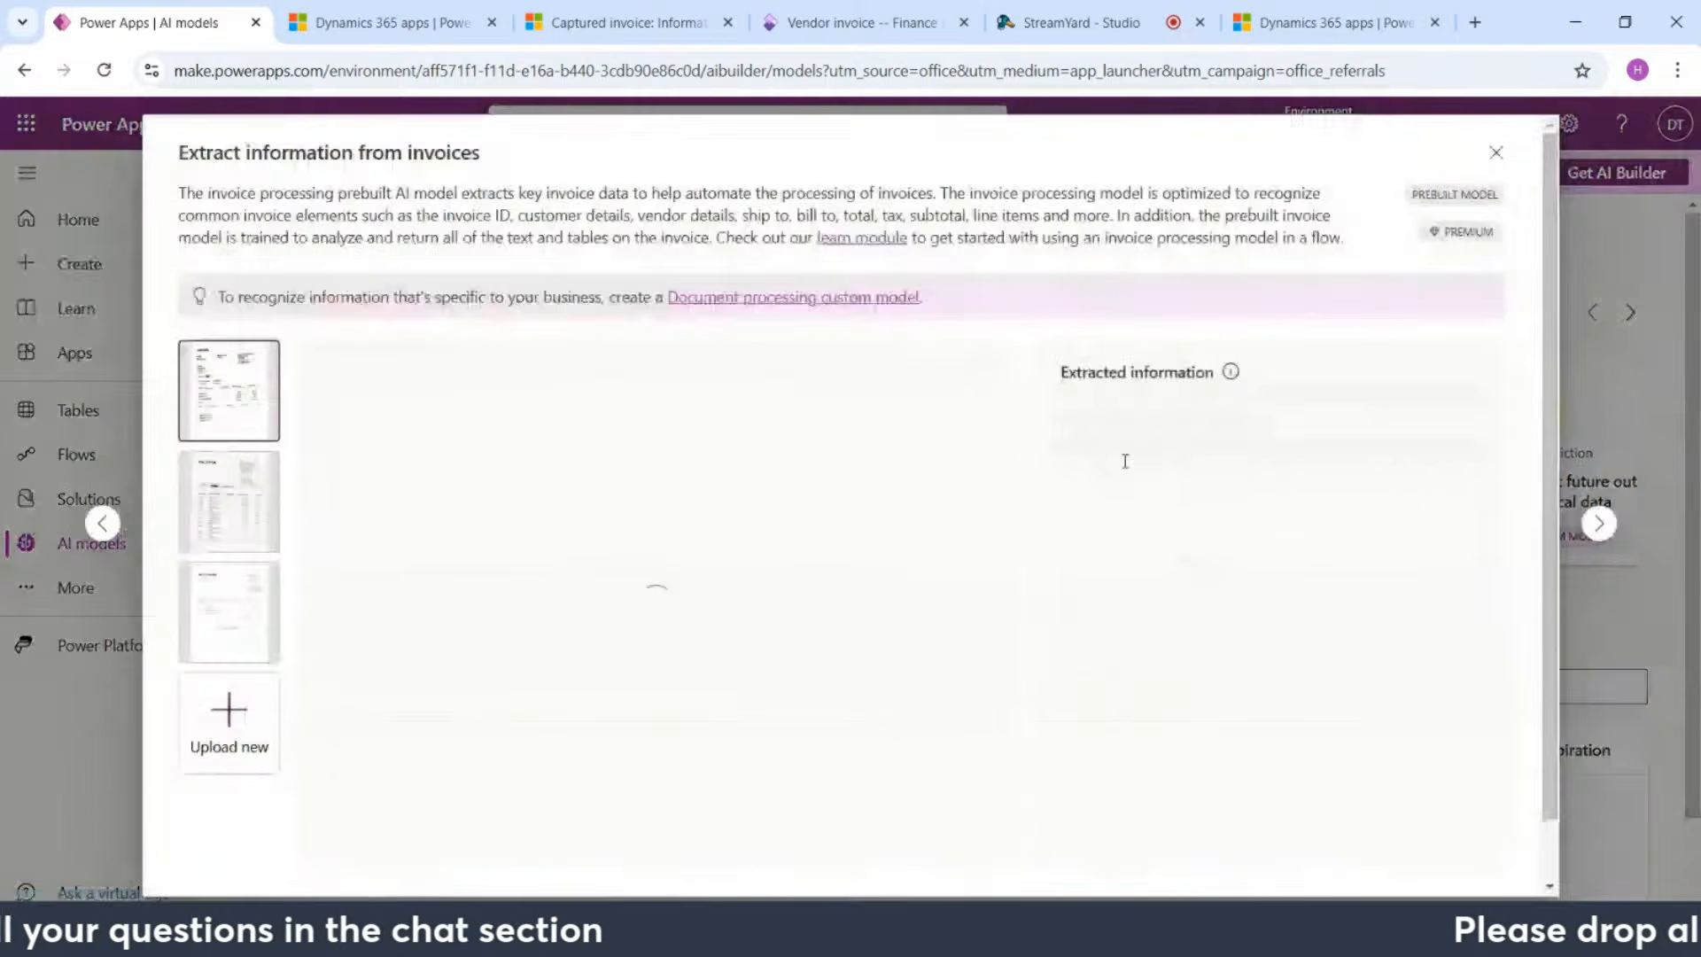
scroll(1082, 505, down, 10)
scroll(1154, 659, down, 1)
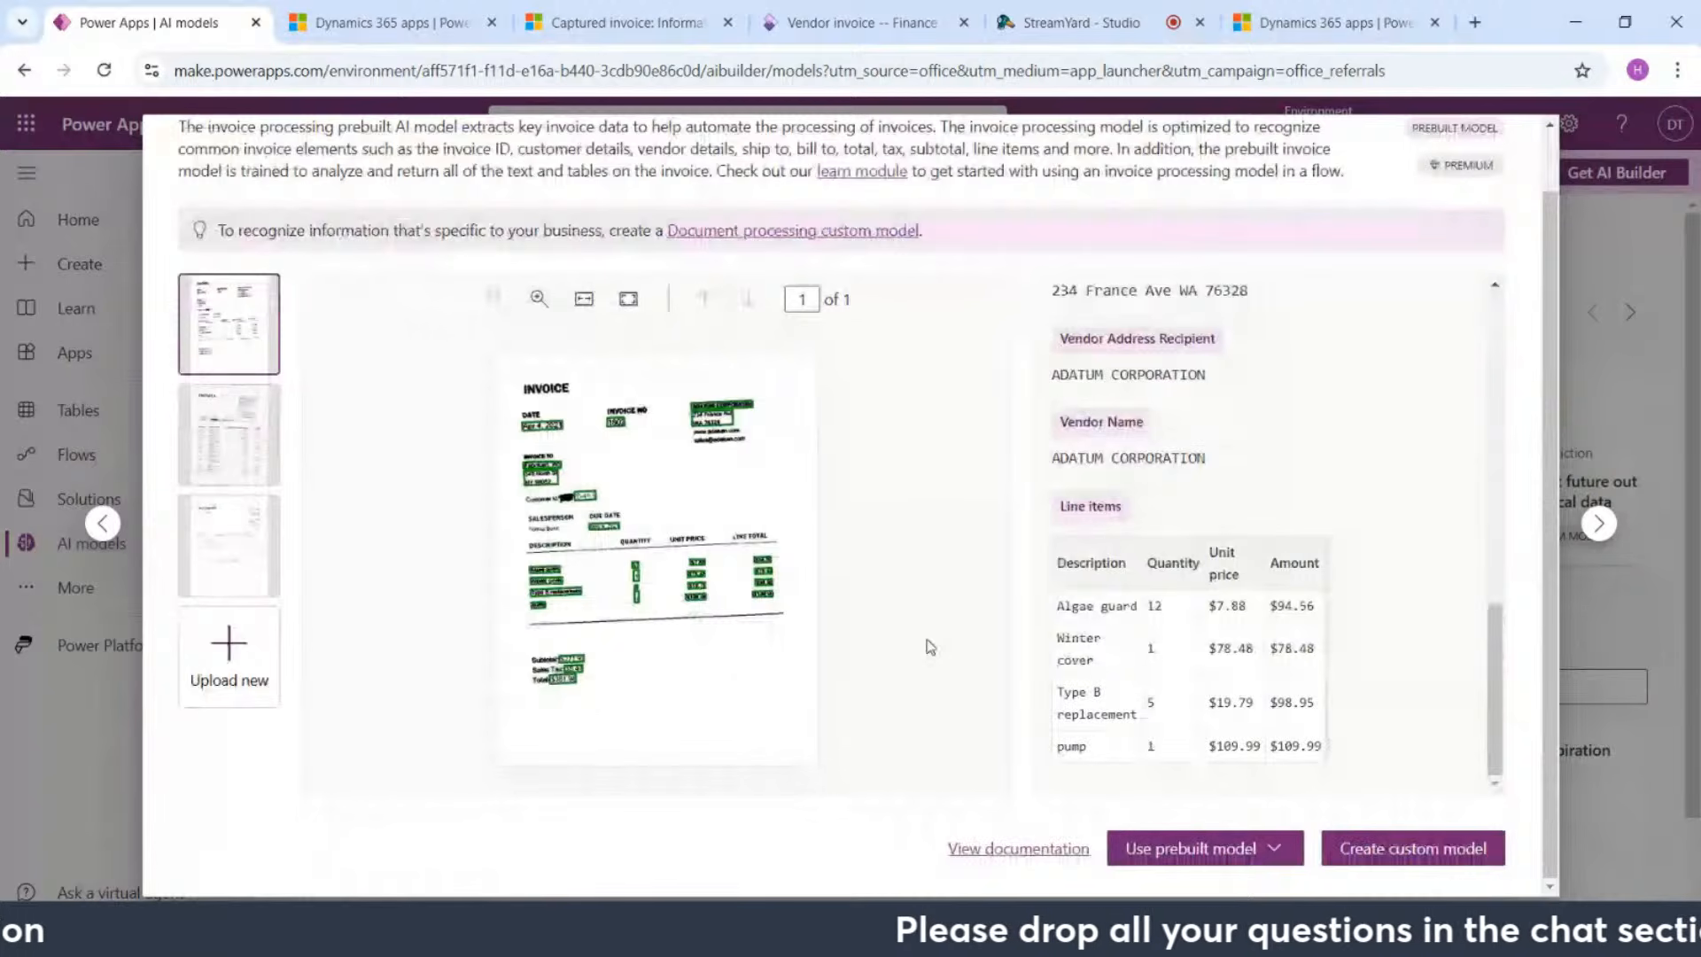
click(1285, 867)
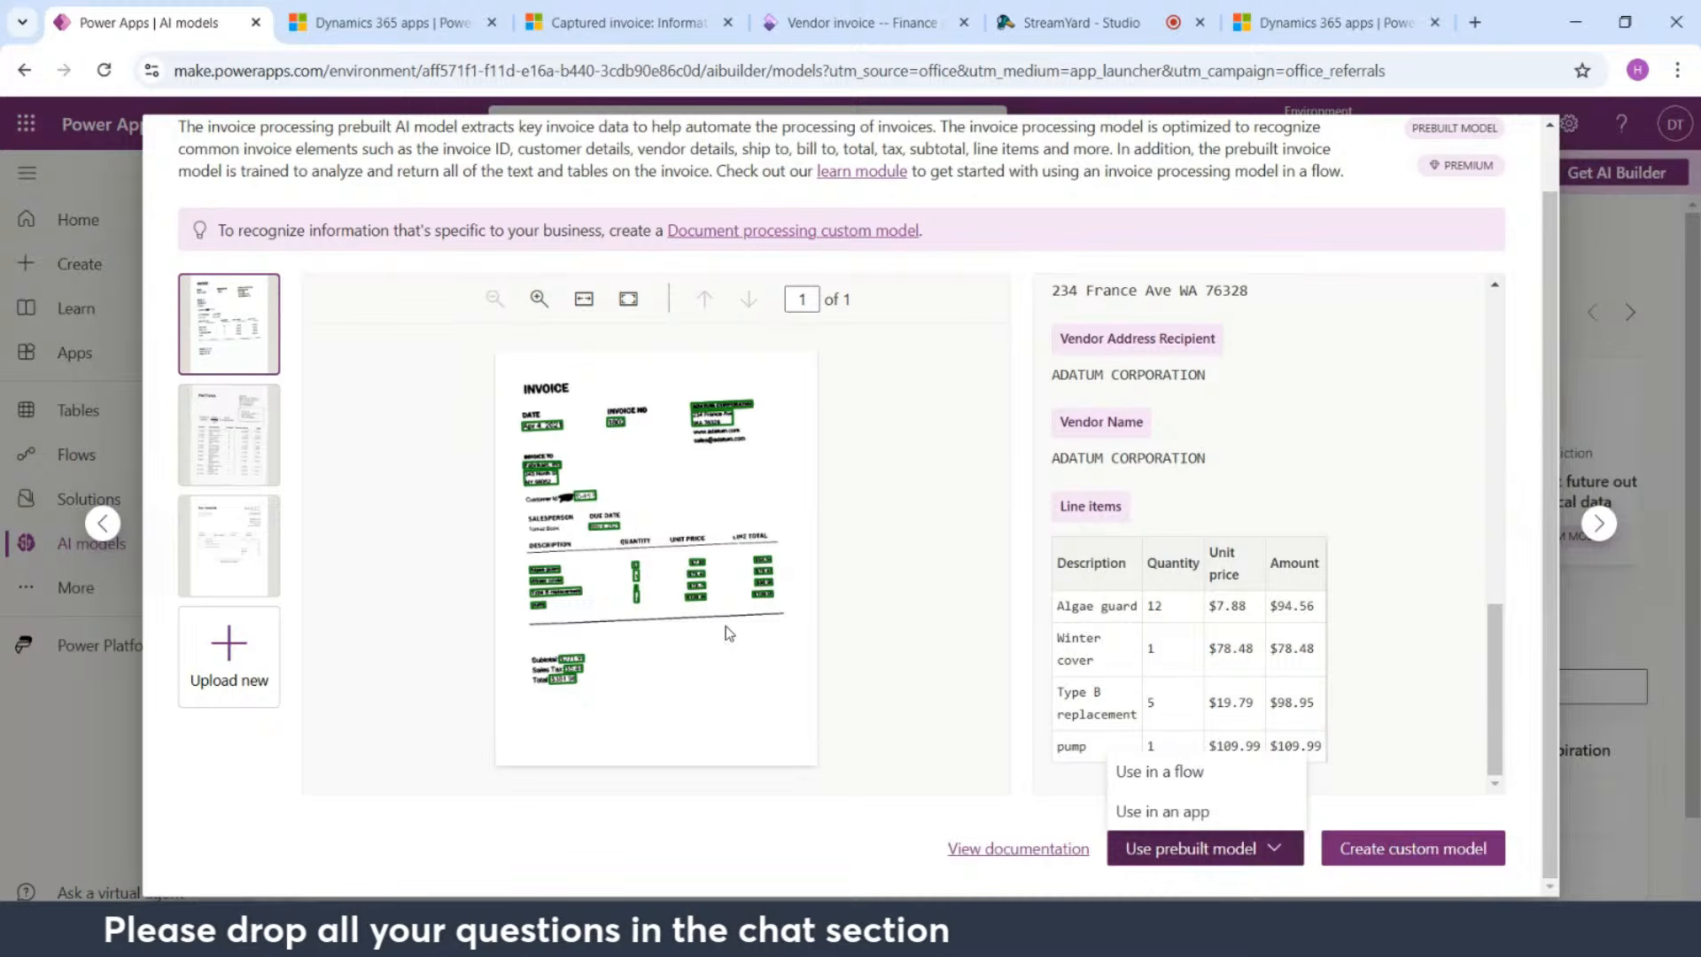
scroll(1016, 436, up, 1)
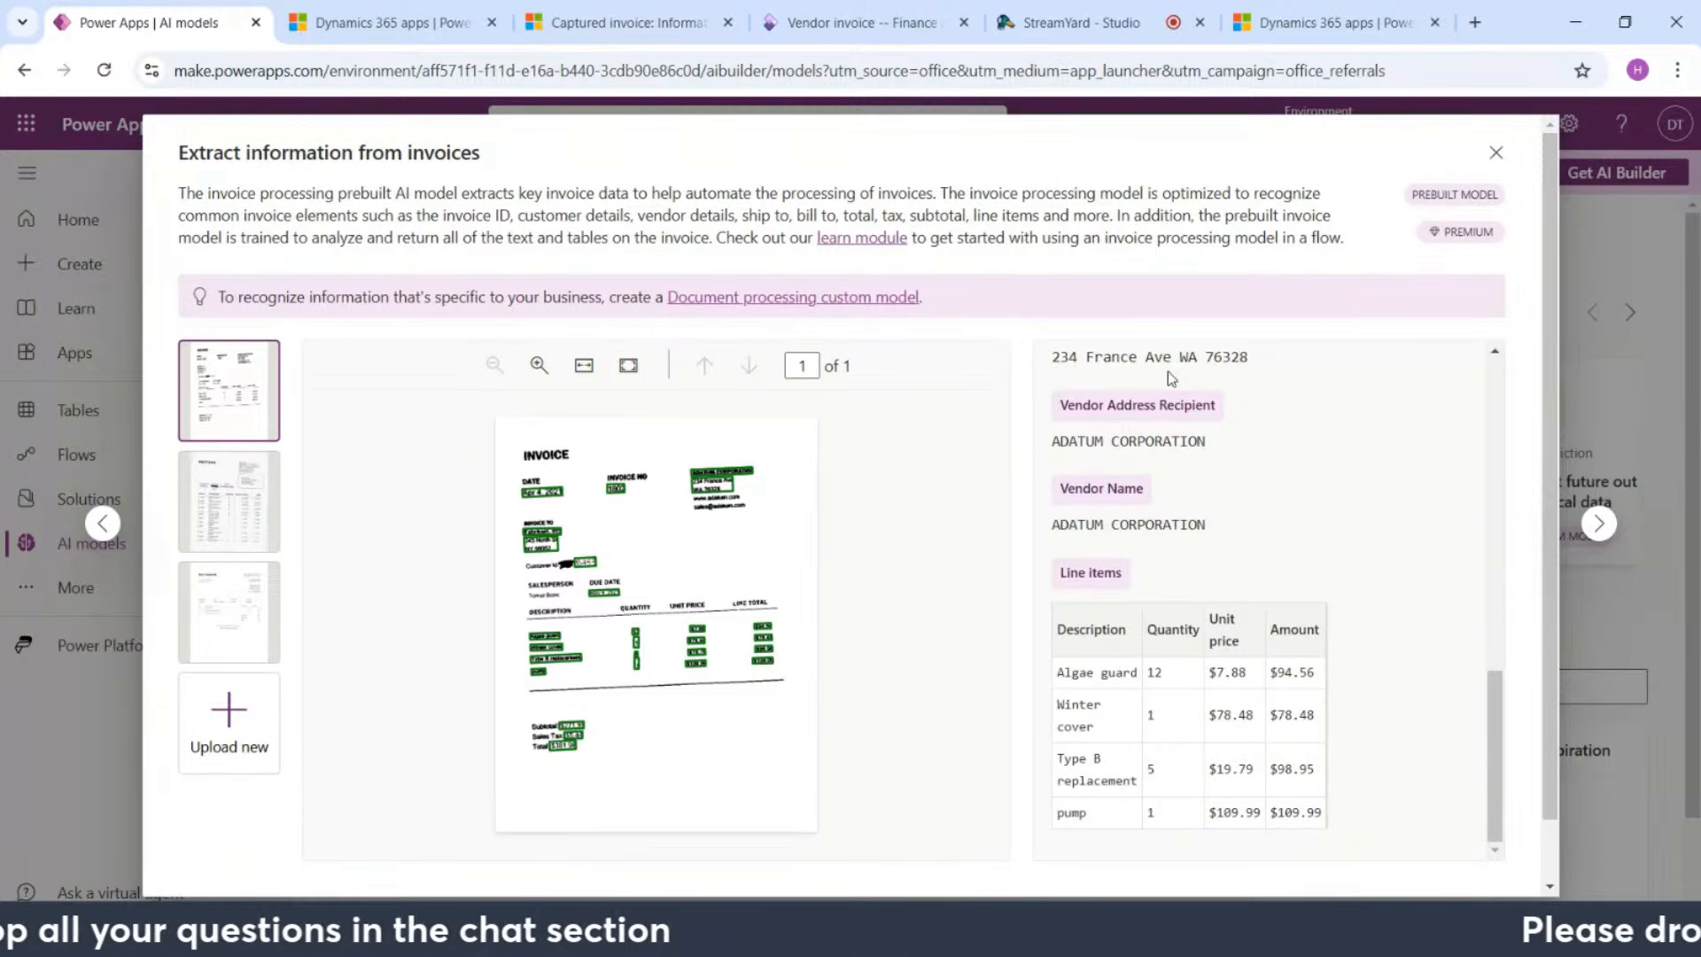
Step: Close the prebuilt model details, switch to Invoice capture and open the System preference page under Setup system, dismissing its notification
click(1496, 152)
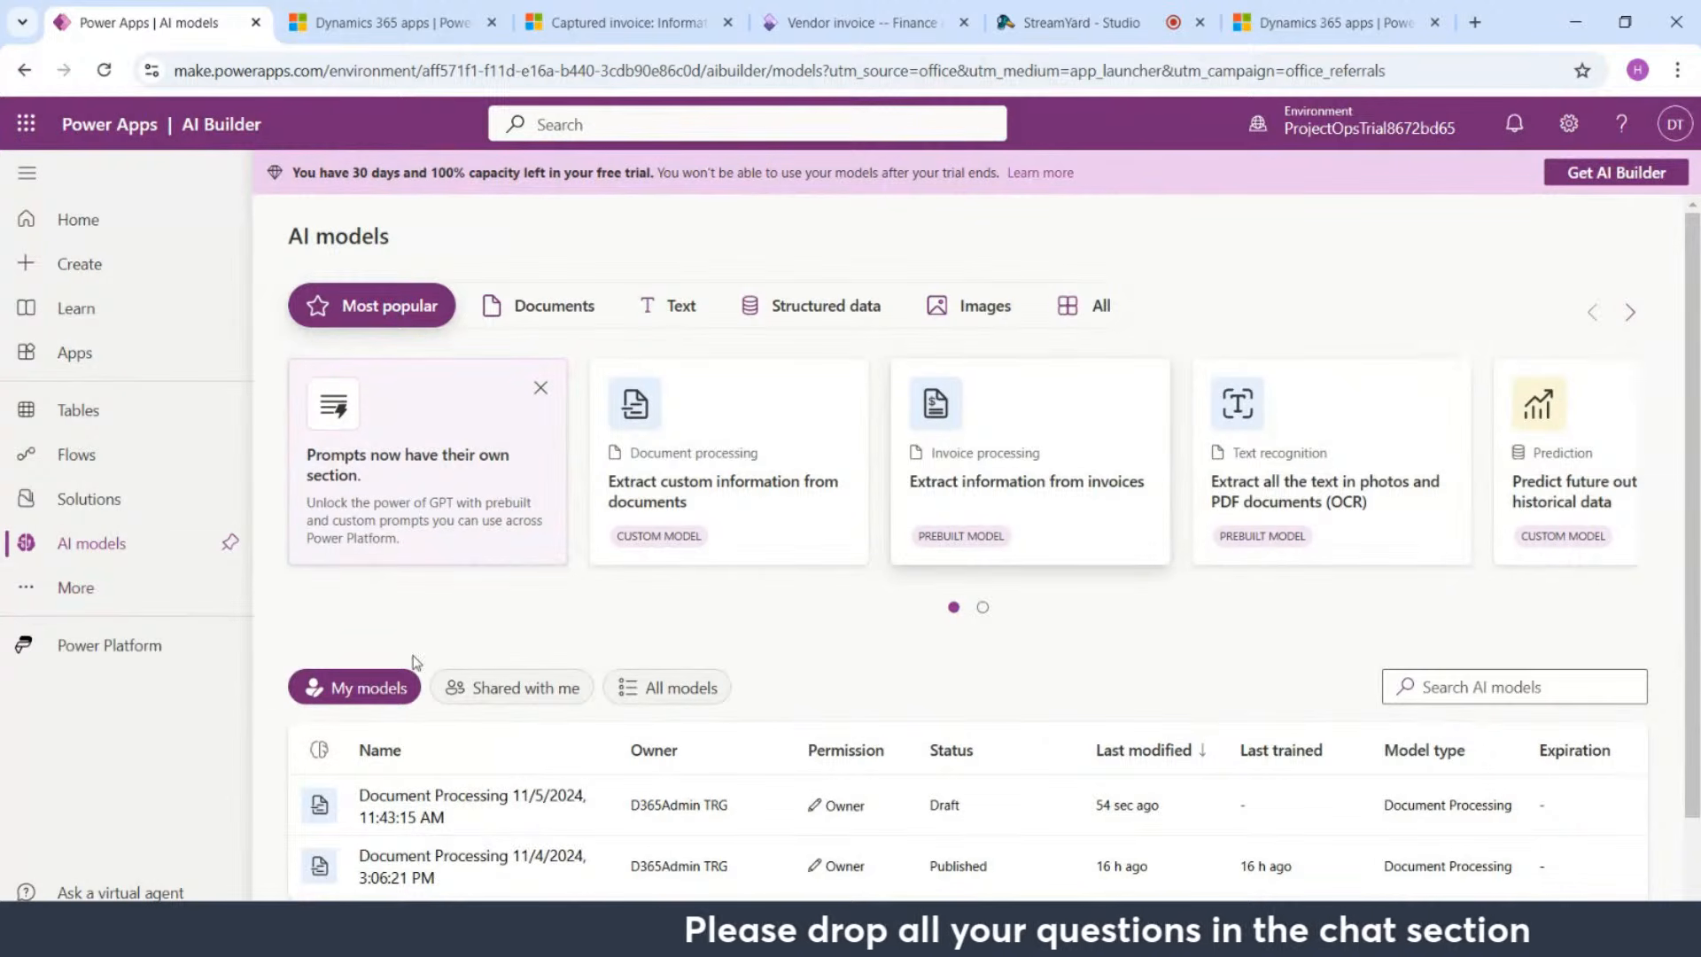
click(620, 22)
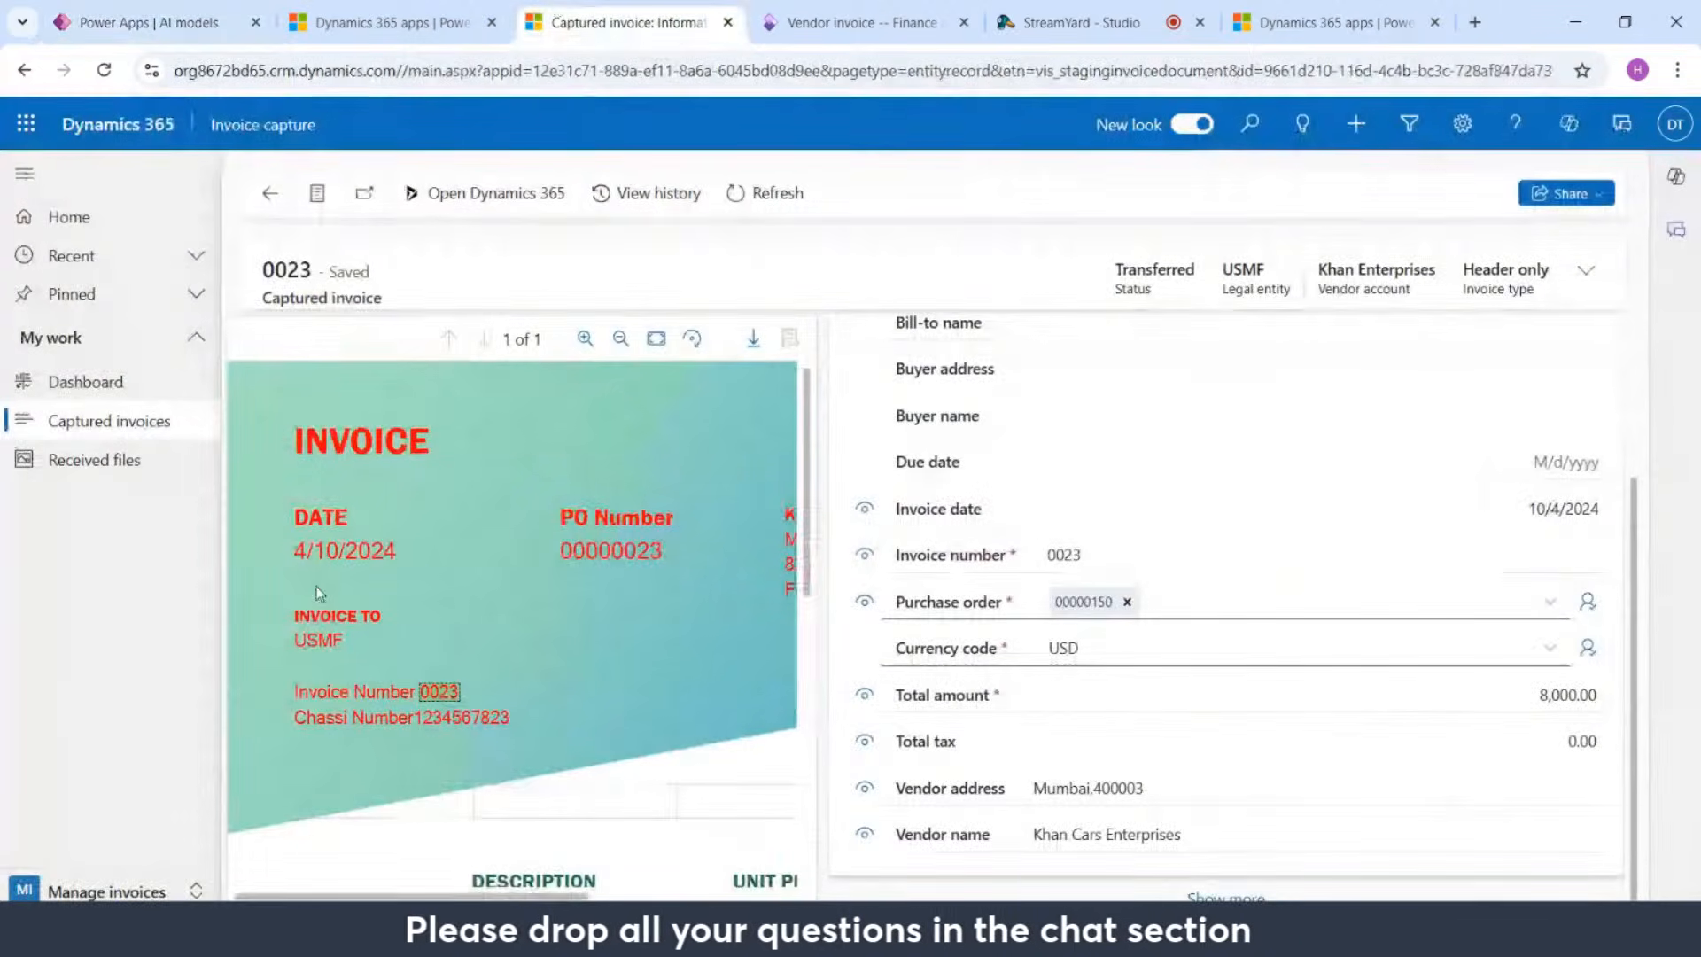
click(106, 890)
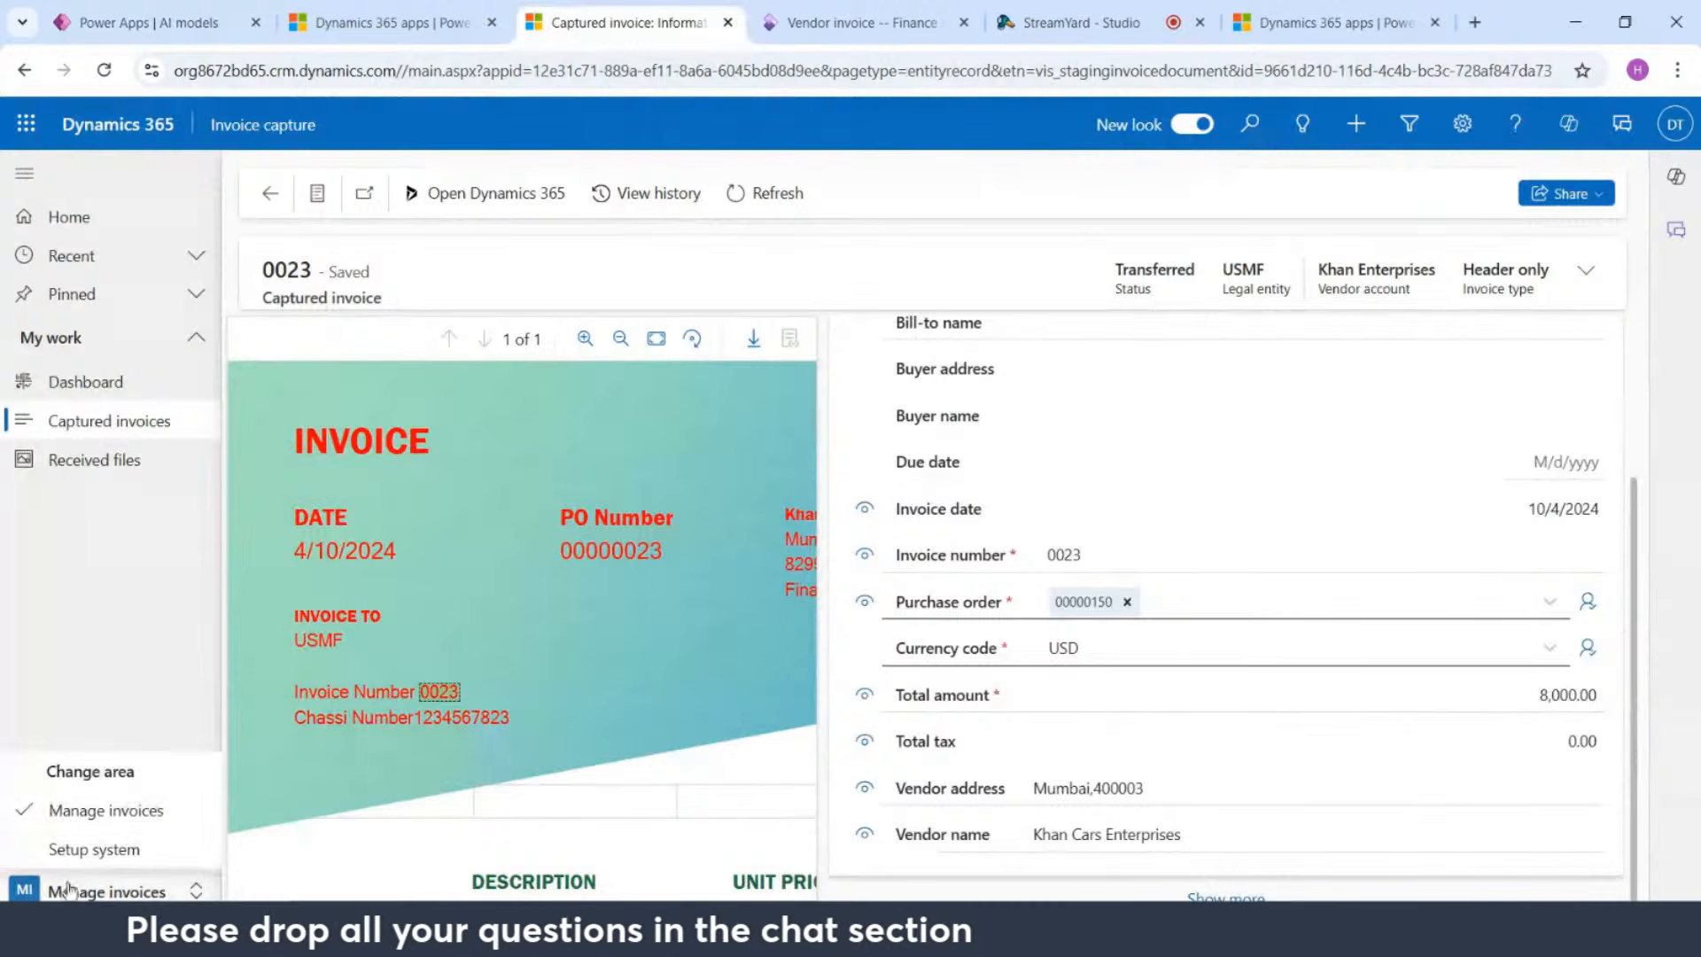
click(84, 846)
click(109, 479)
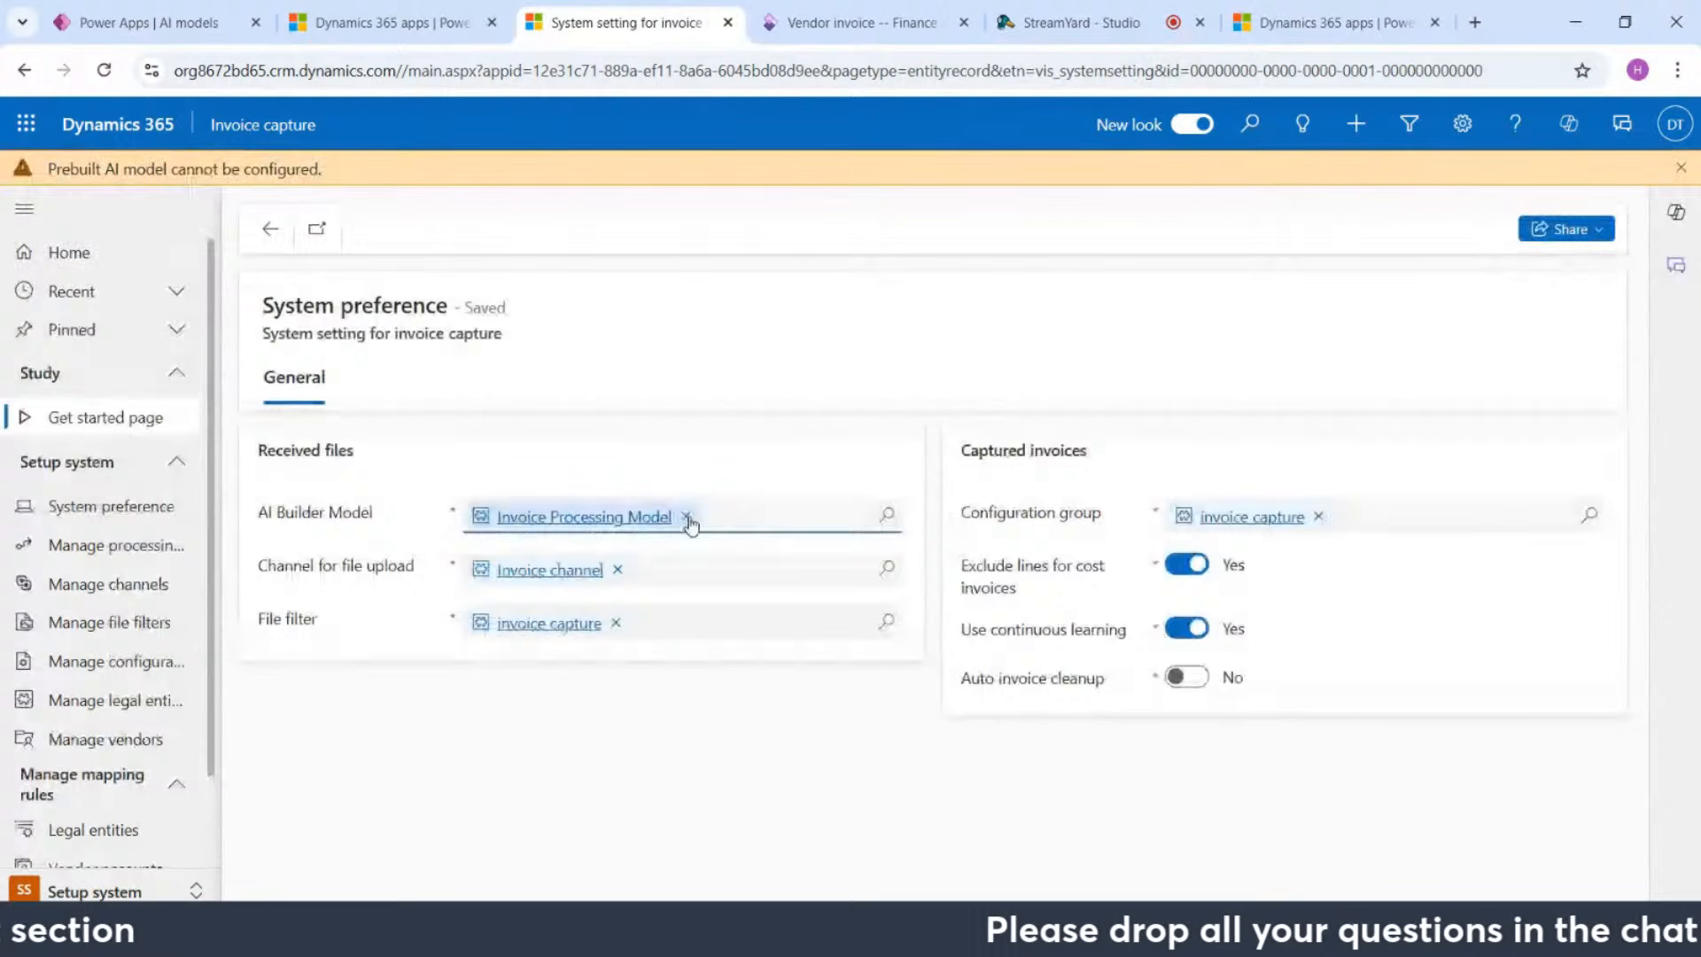
click(1681, 169)
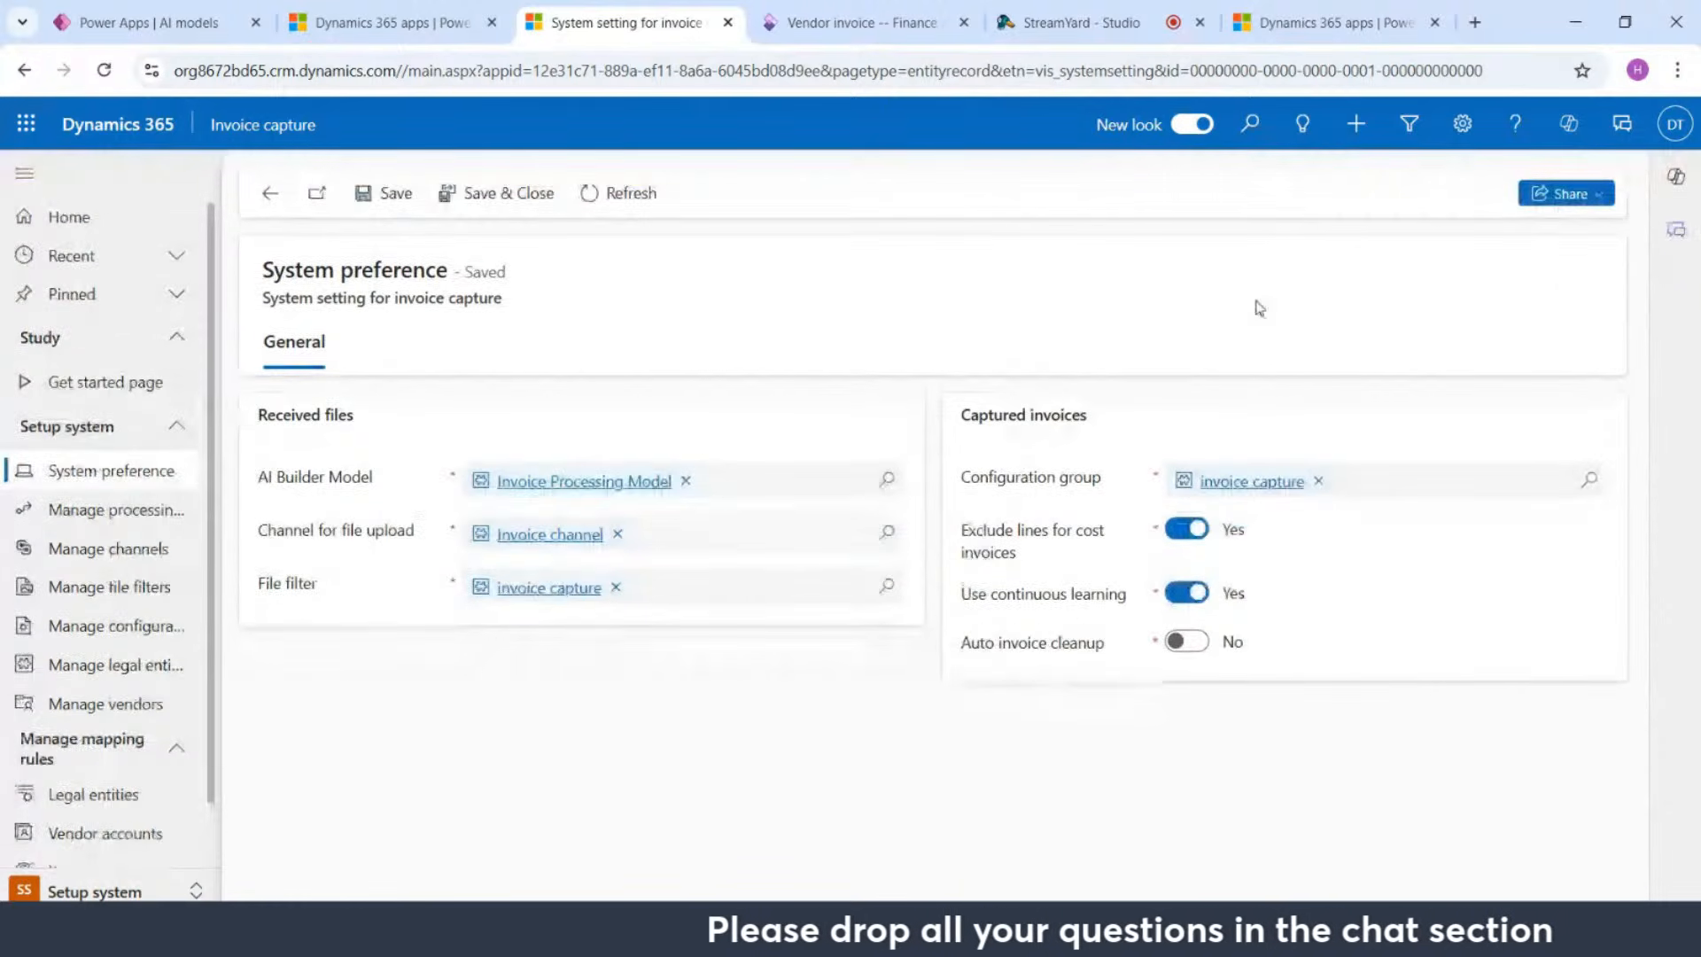
Step: Replace the AI Builder model for received files with Document Processing 11/4/2024, 3:06:21 PM
click(685, 480)
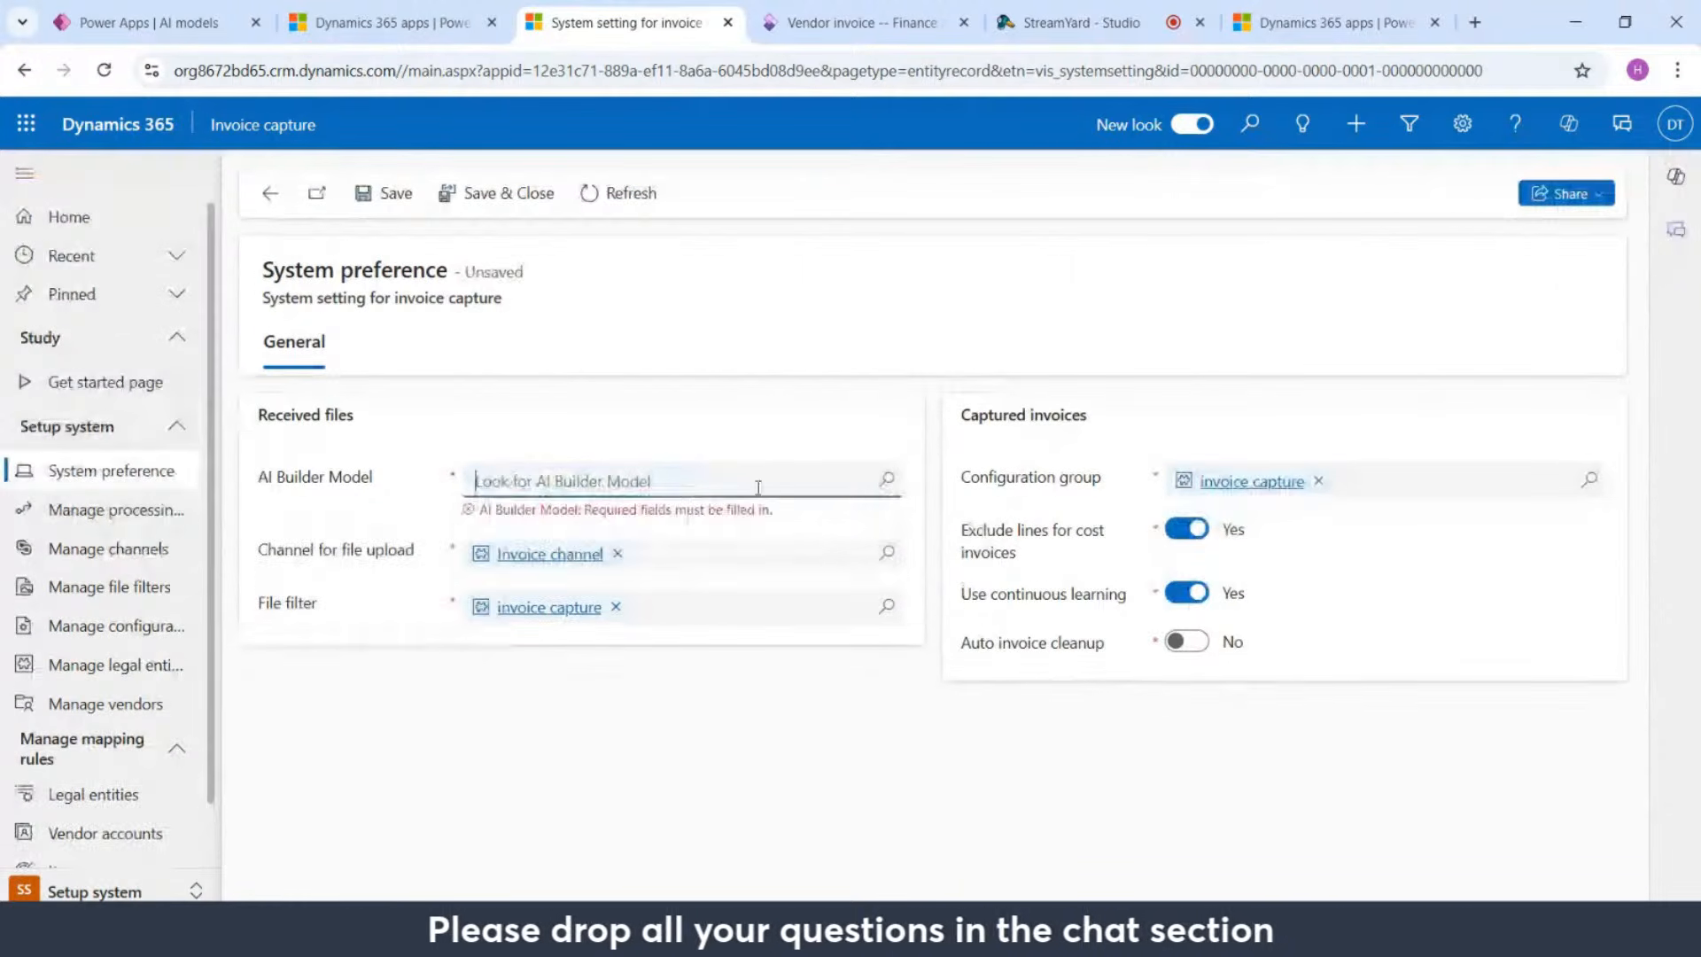
text(d)
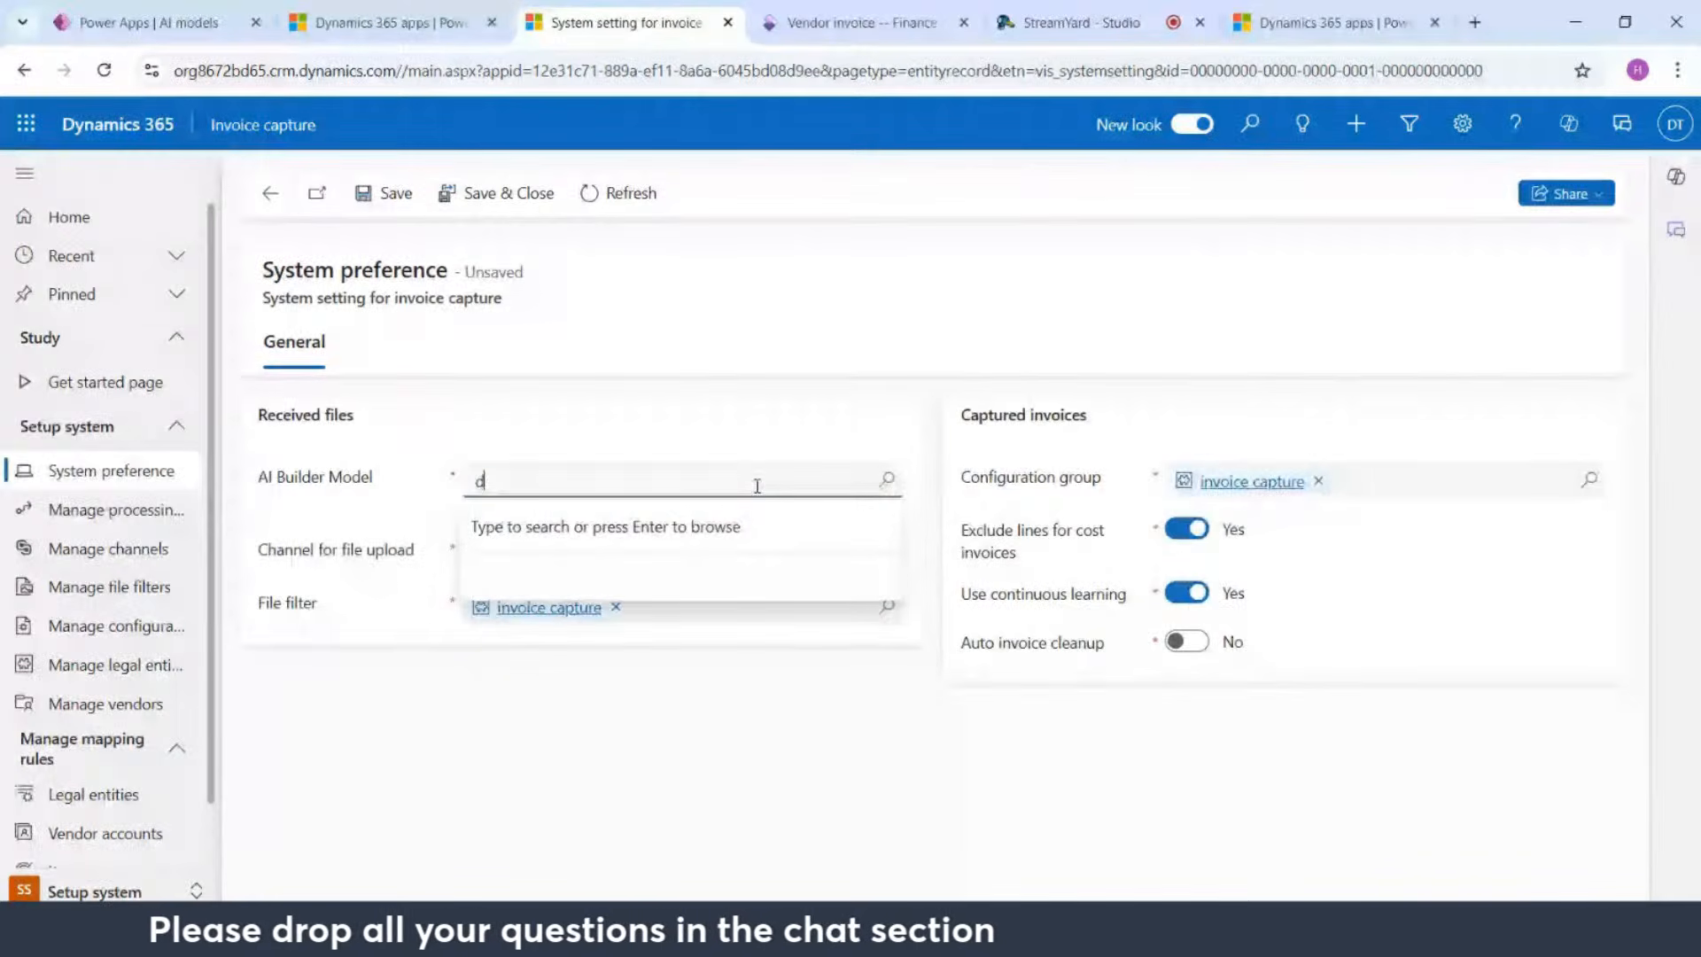
text(oc)
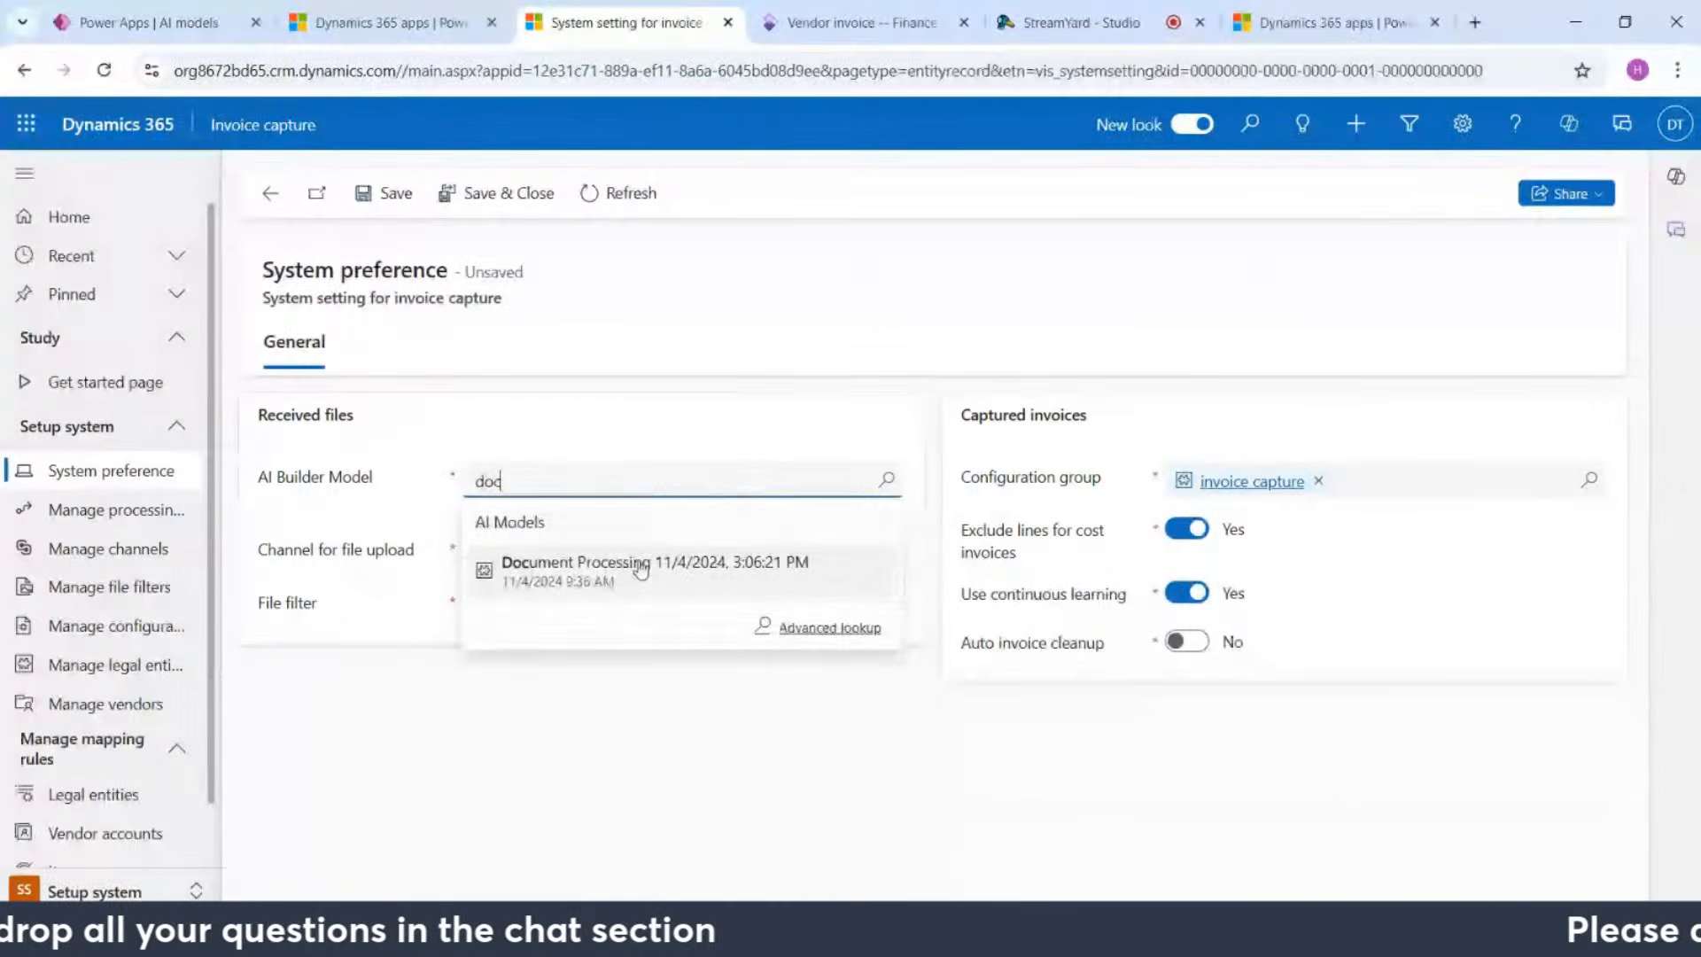
click(637, 571)
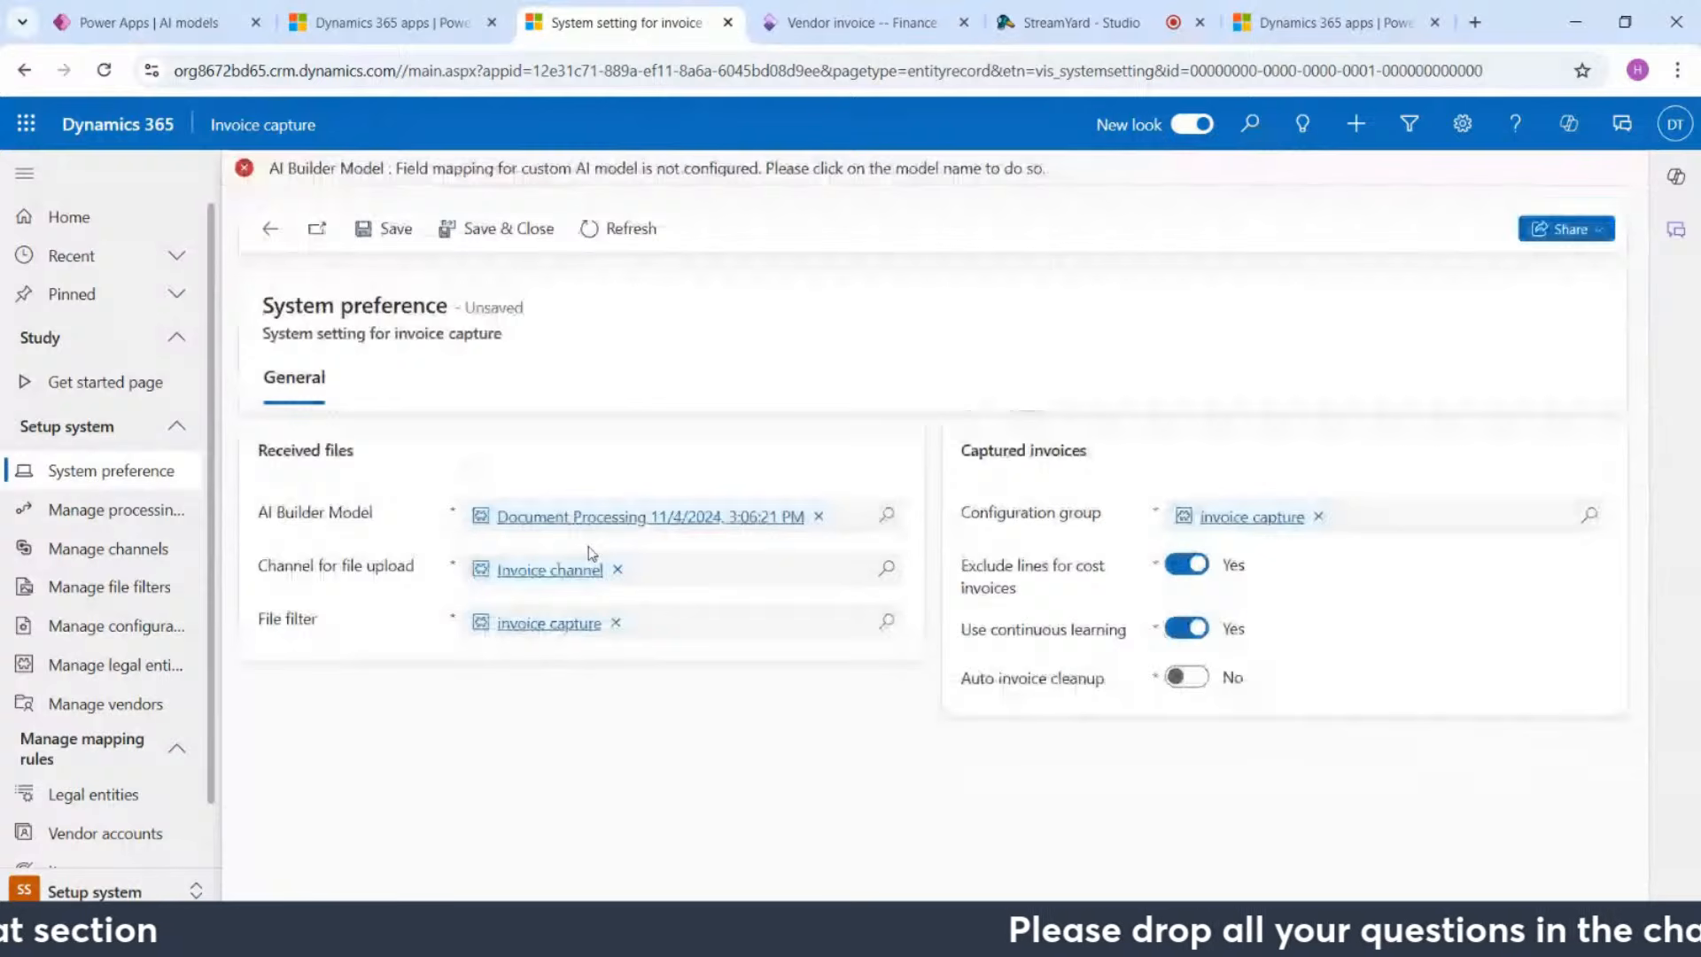
Step: Open the custom model mapping of the selected AI Builder model, review its header and line field assignments, and close it
click(718, 517)
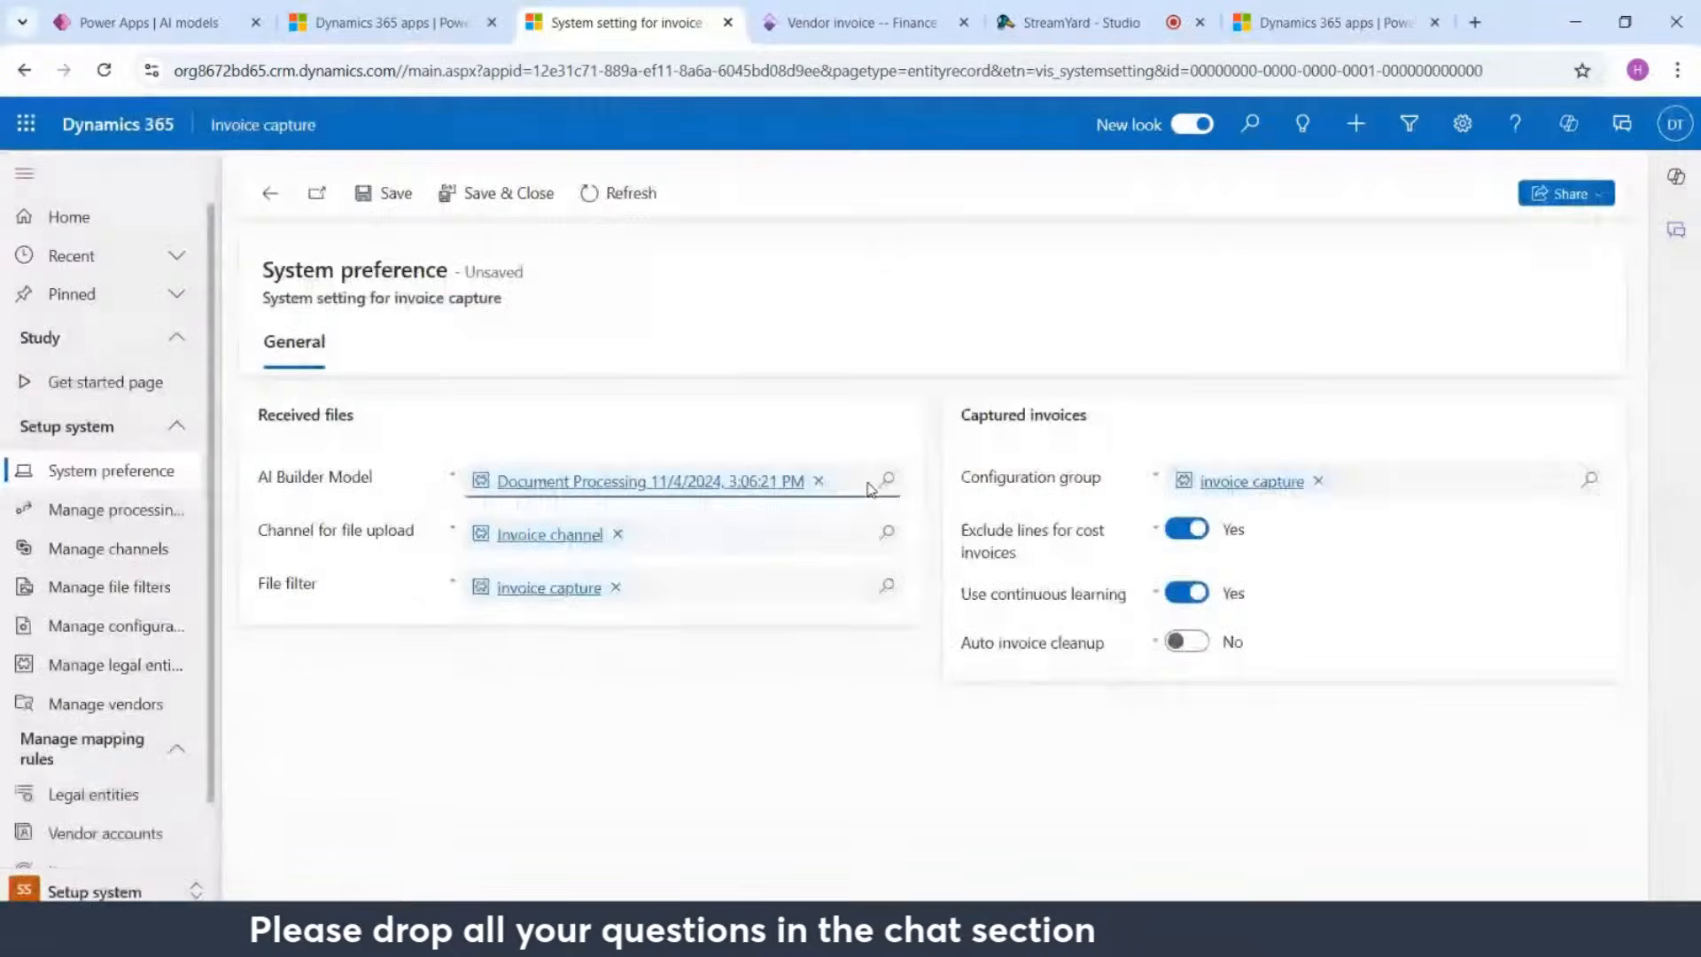
click(727, 480)
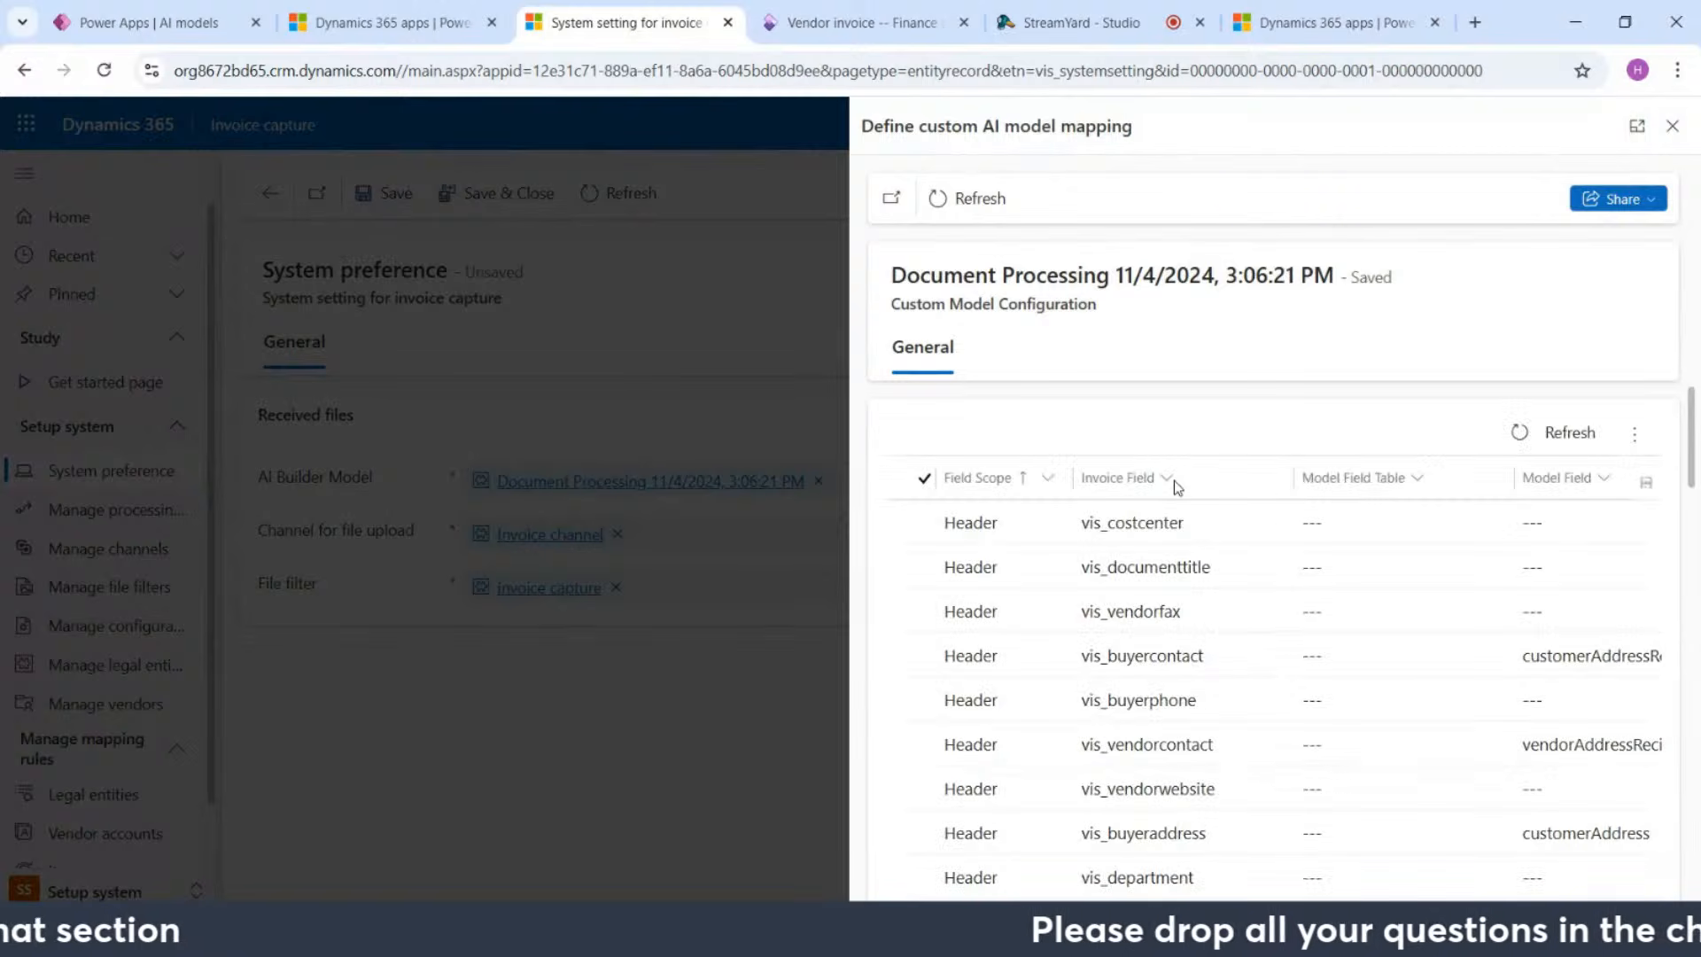
scroll(1103, 646, down, 10)
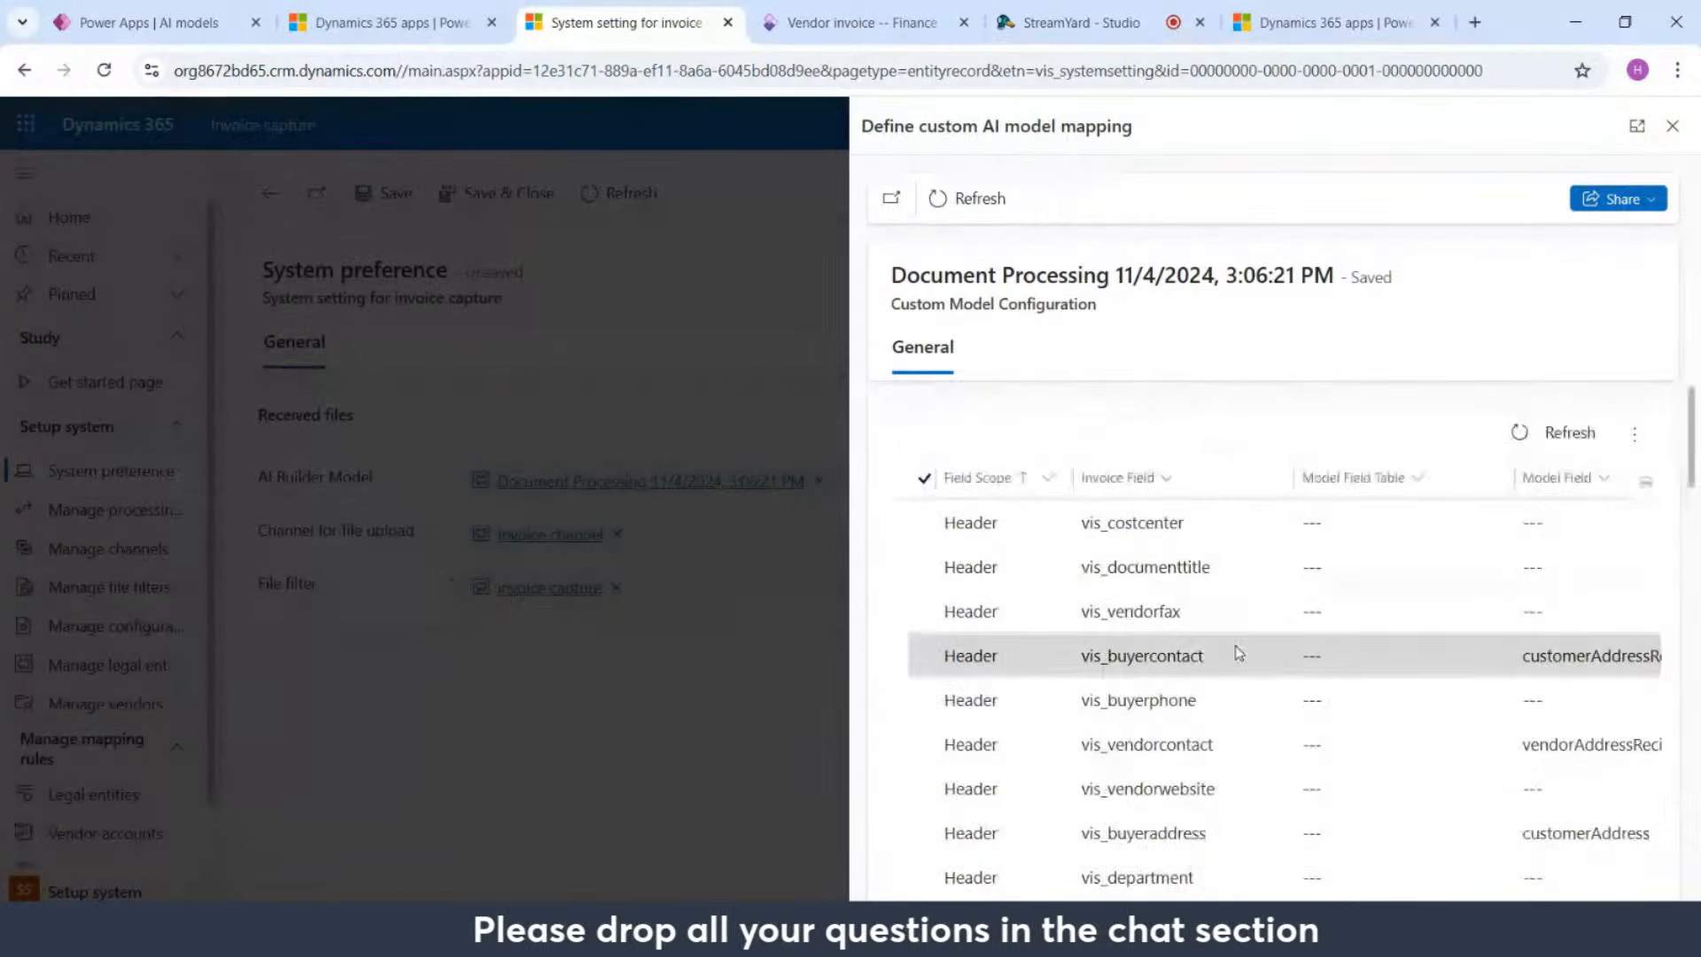
scroll(1236, 653, down, 10)
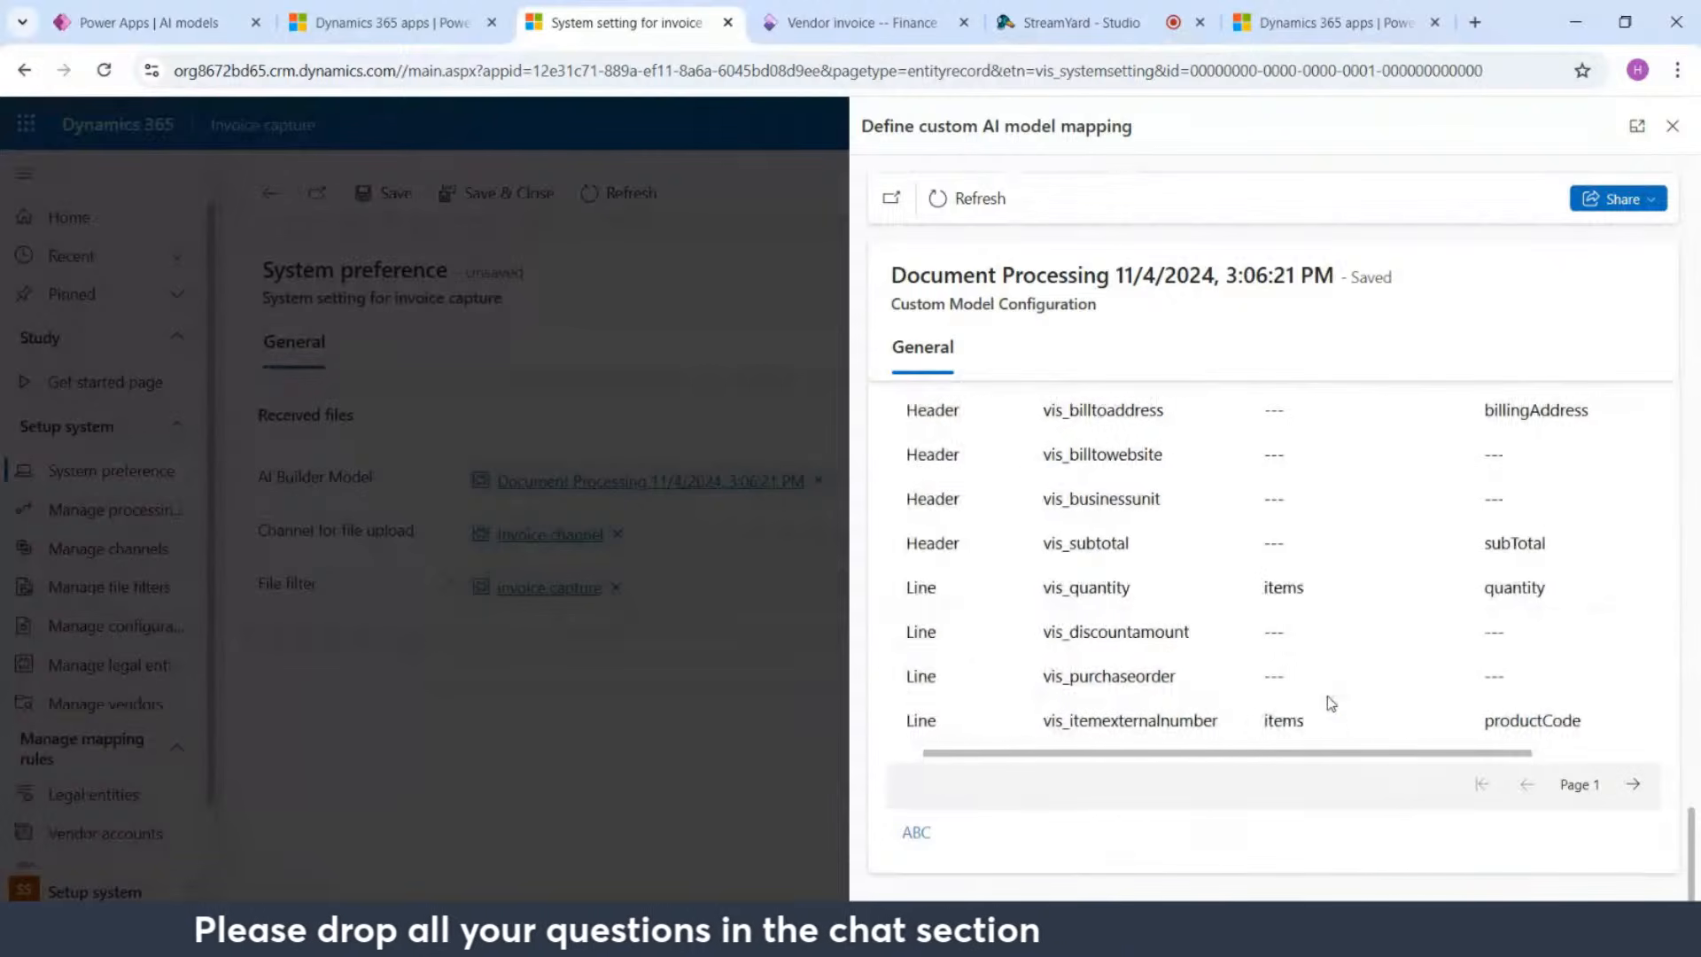
scroll(1328, 695, up, 15)
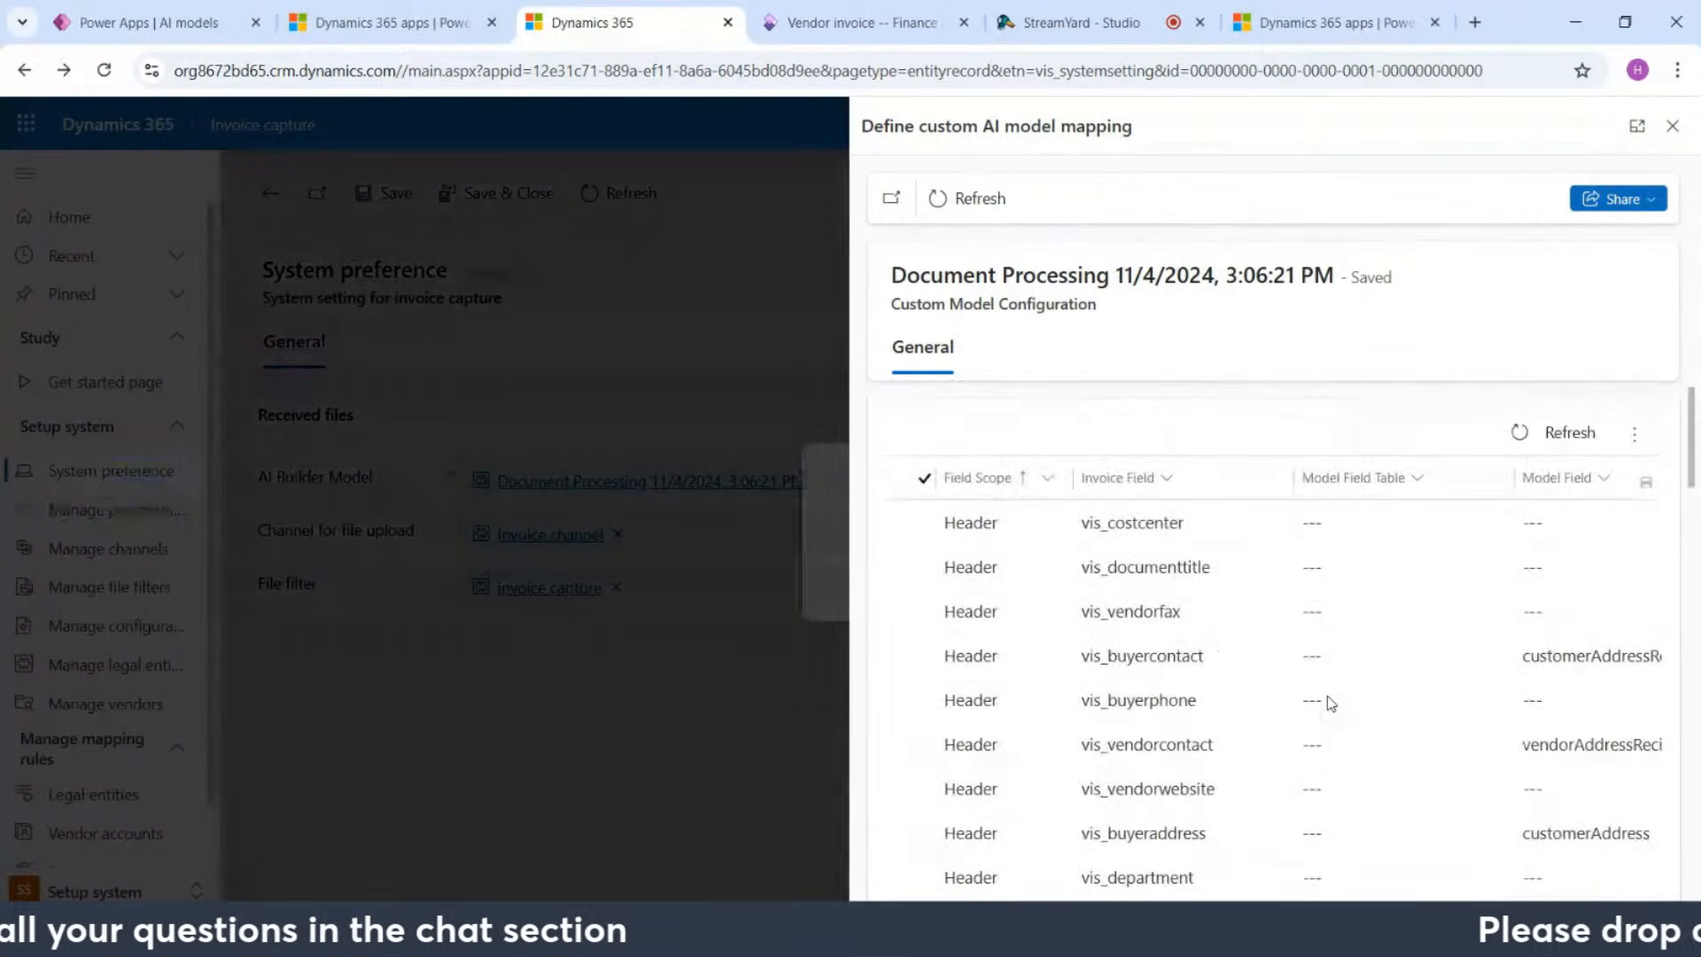
click(1672, 127)
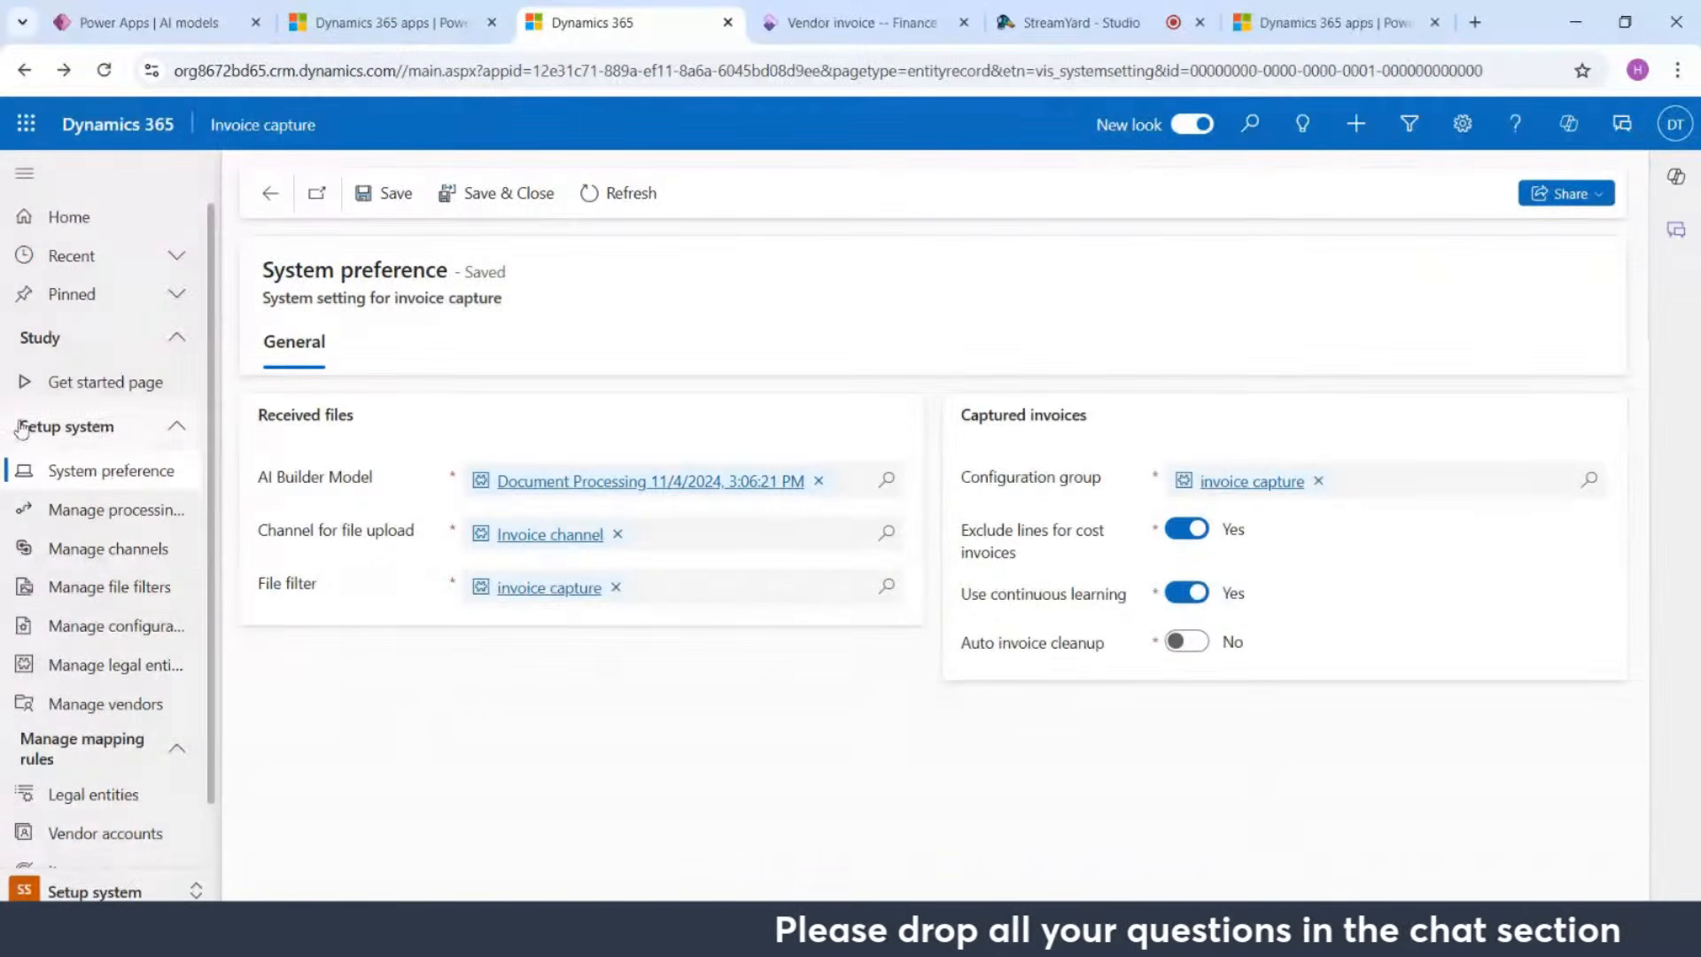
Step: Return to the Manage invoices area and check the list of captured invoices
click(160, 891)
click(80, 812)
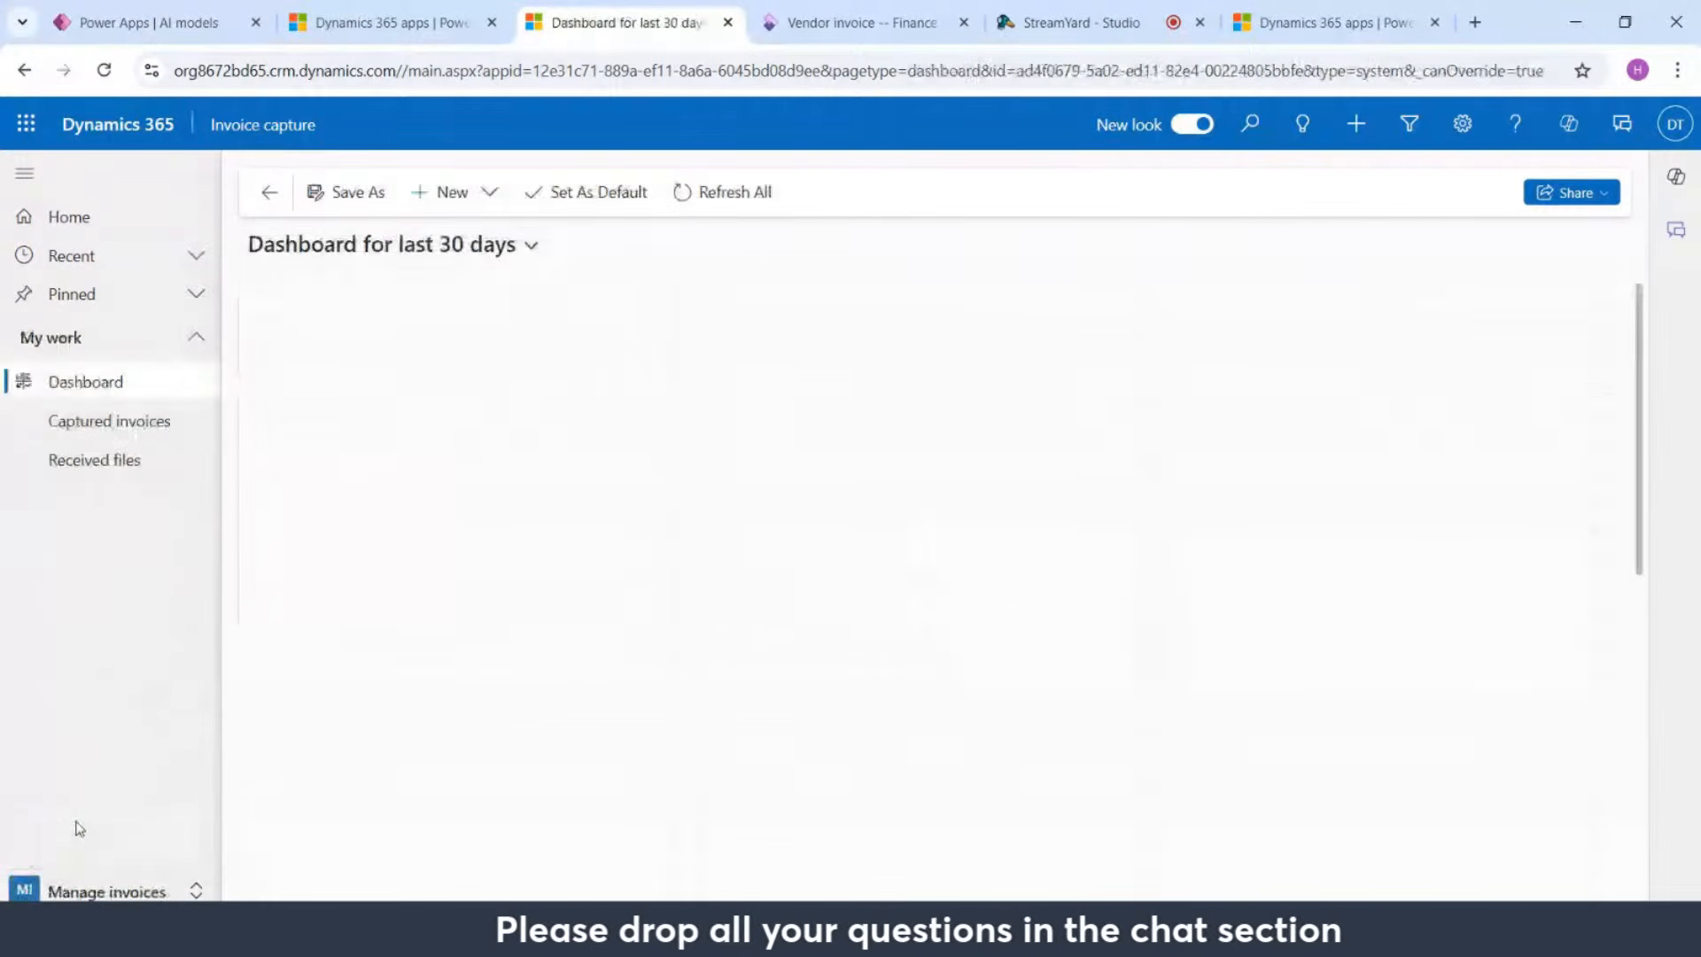
click(171, 429)
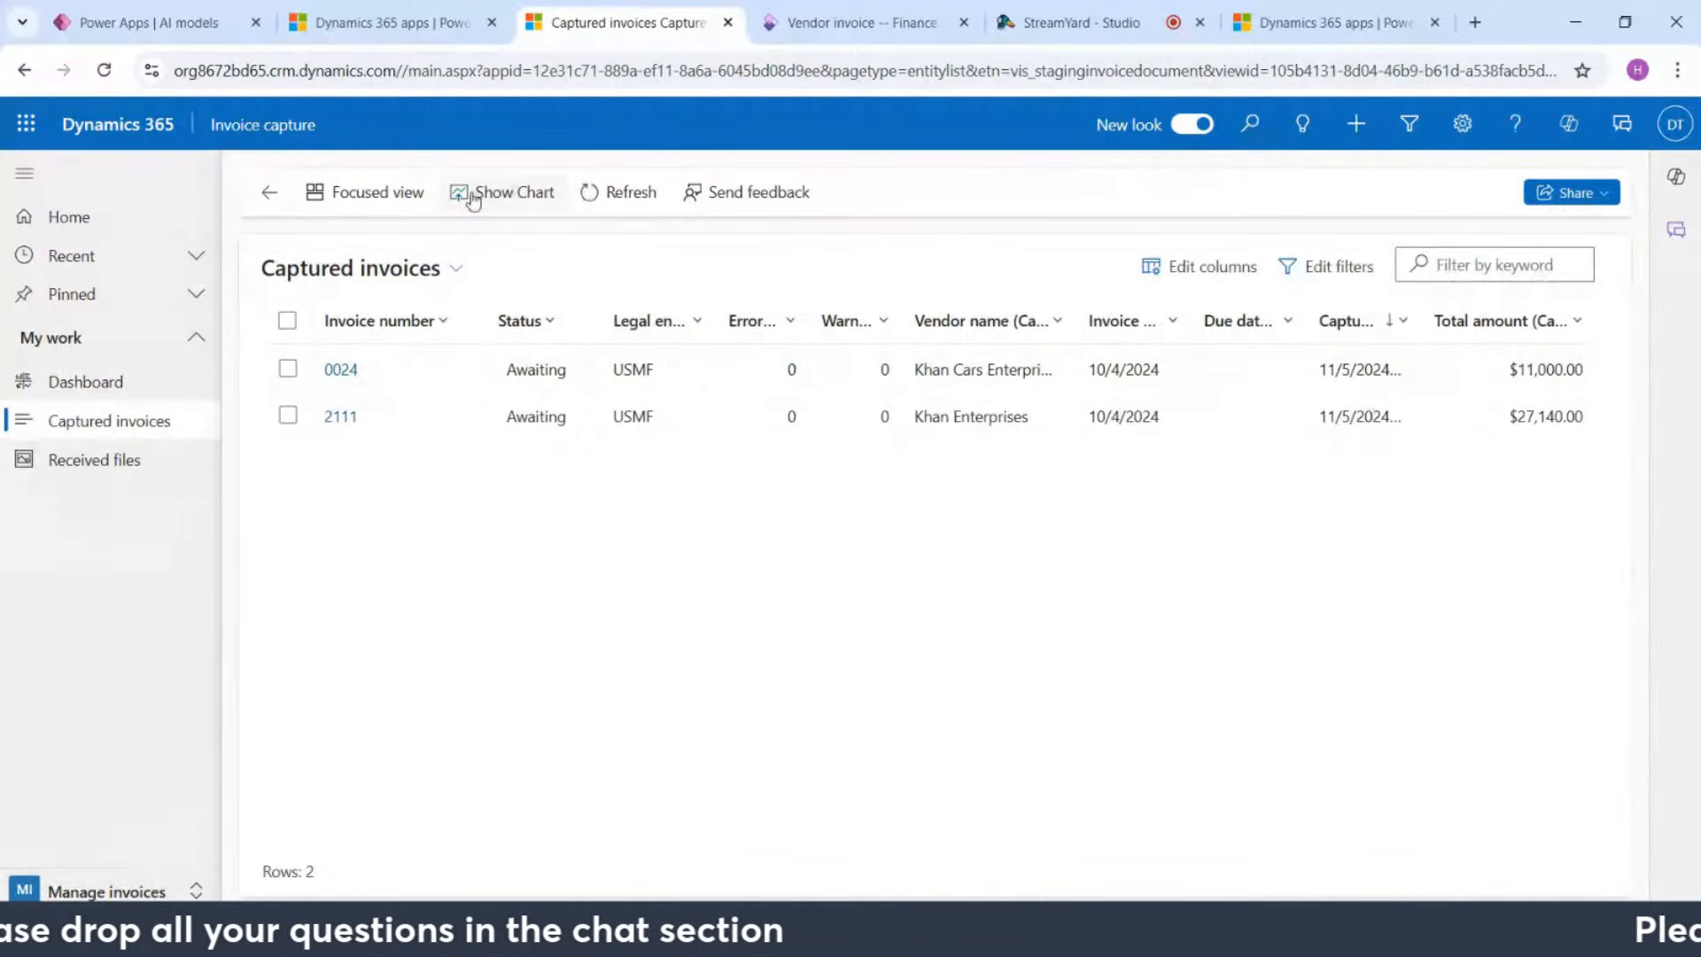
Step: Upload the file custom invoice 3 to Received files and return to the pending list
click(117, 471)
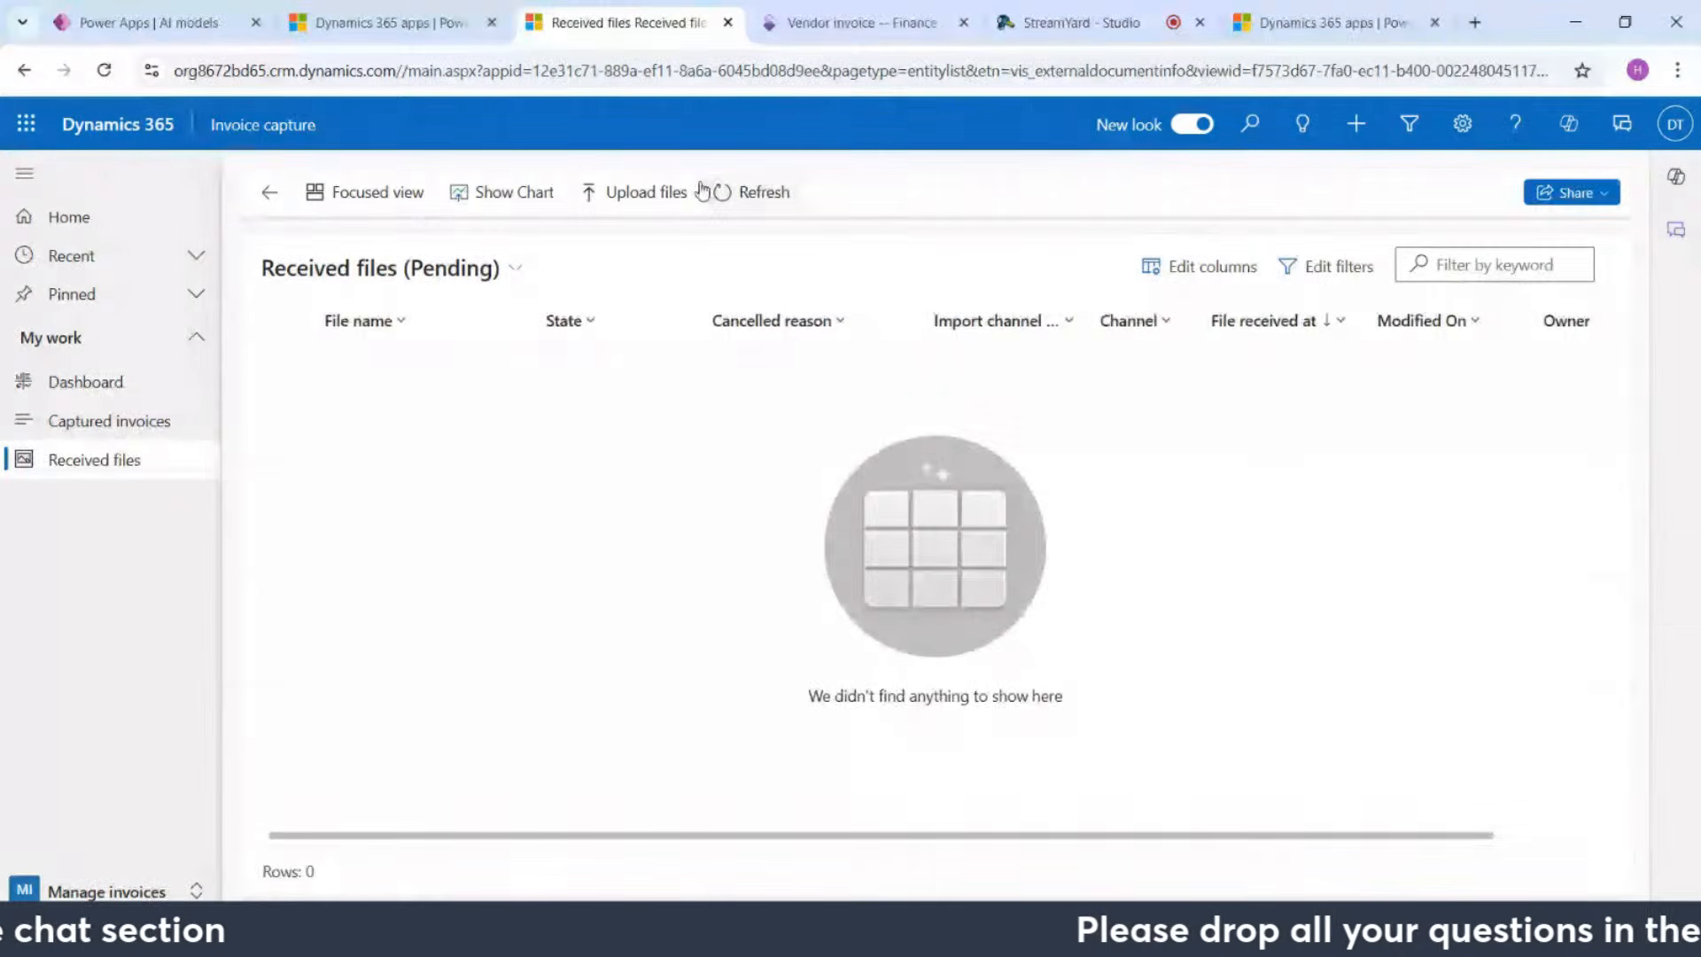
click(703, 191)
click(1468, 248)
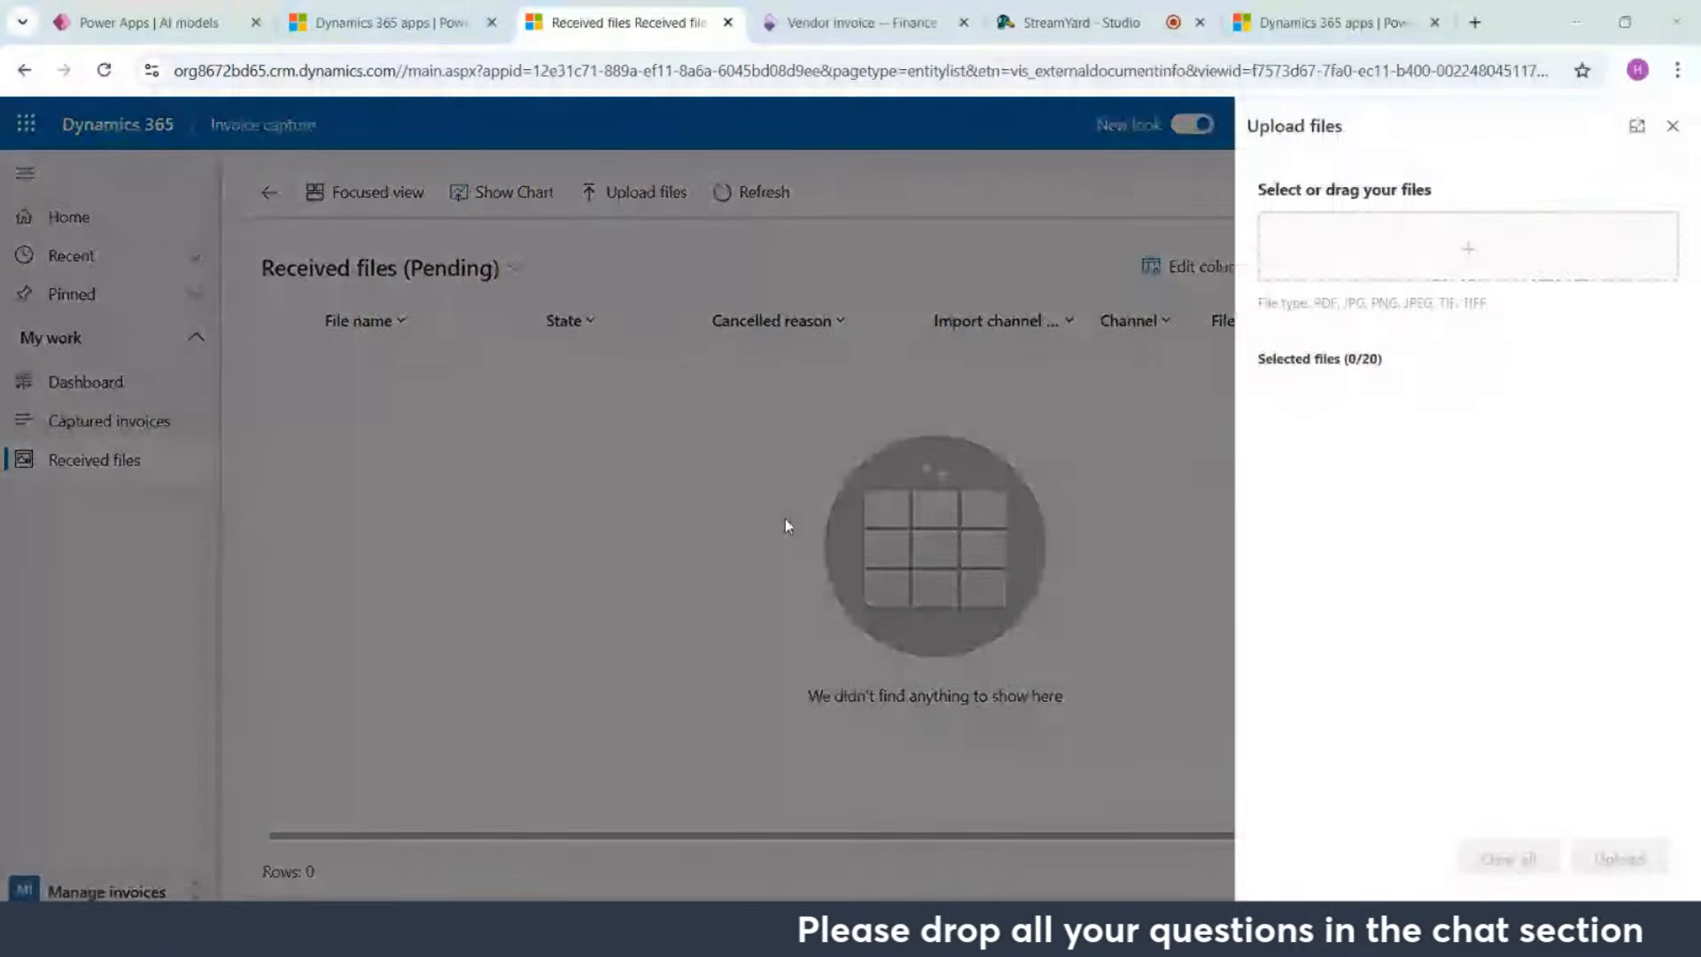
click(276, 203)
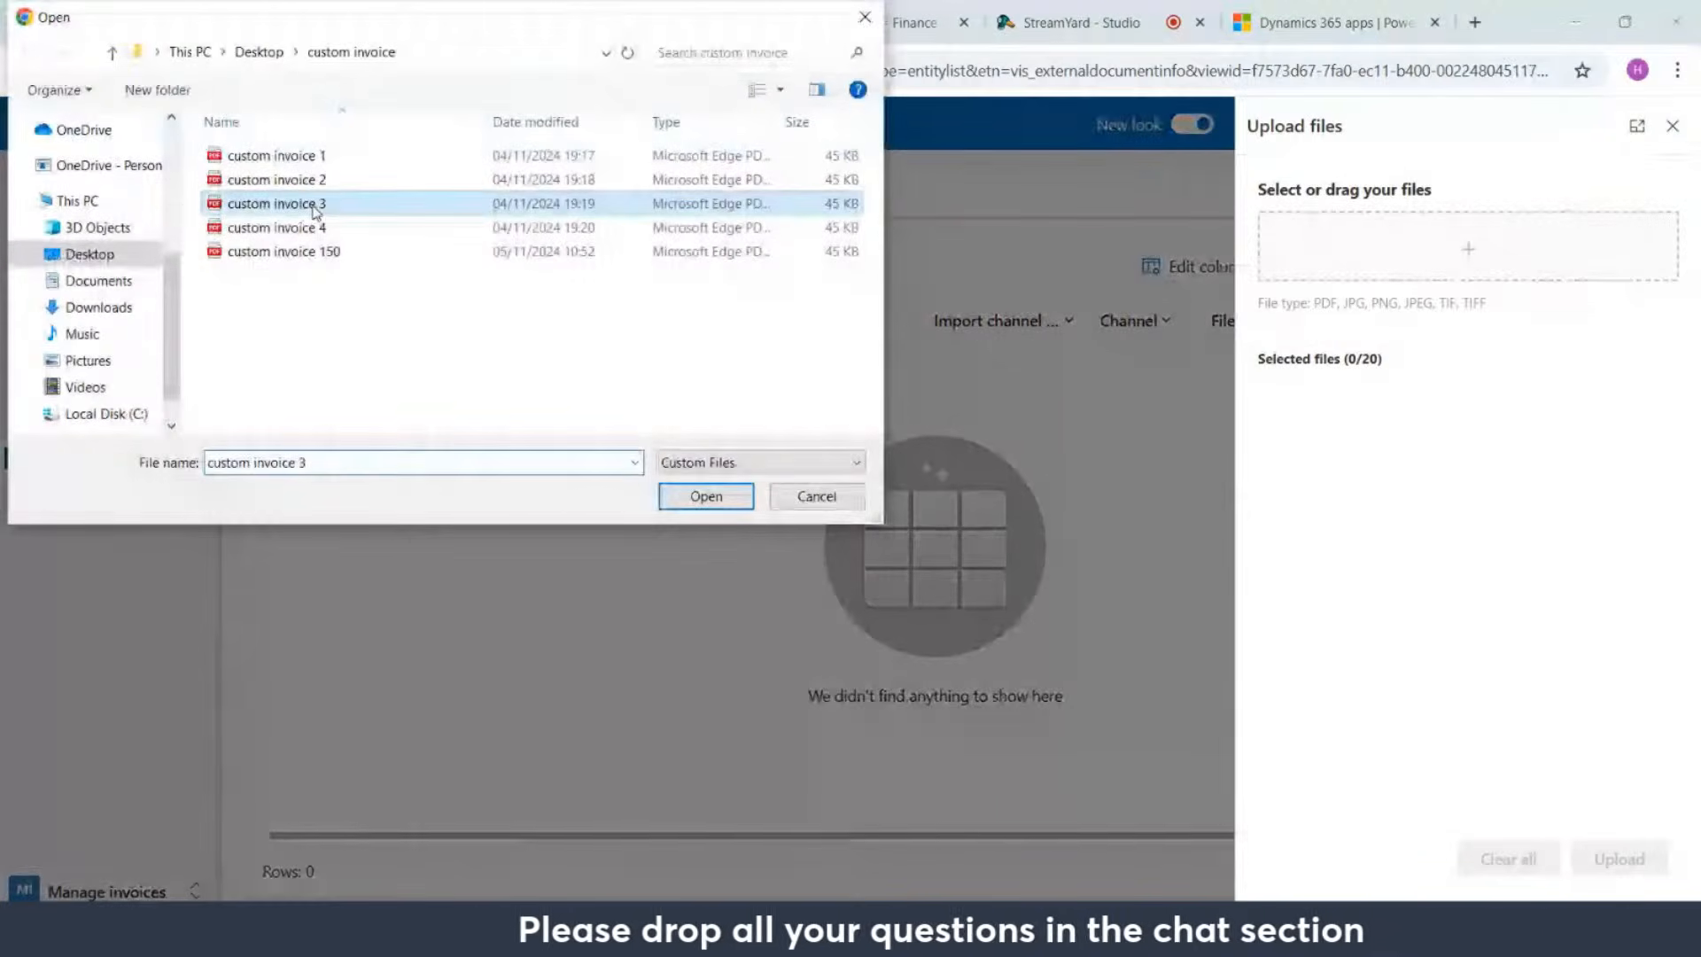
click(686, 496)
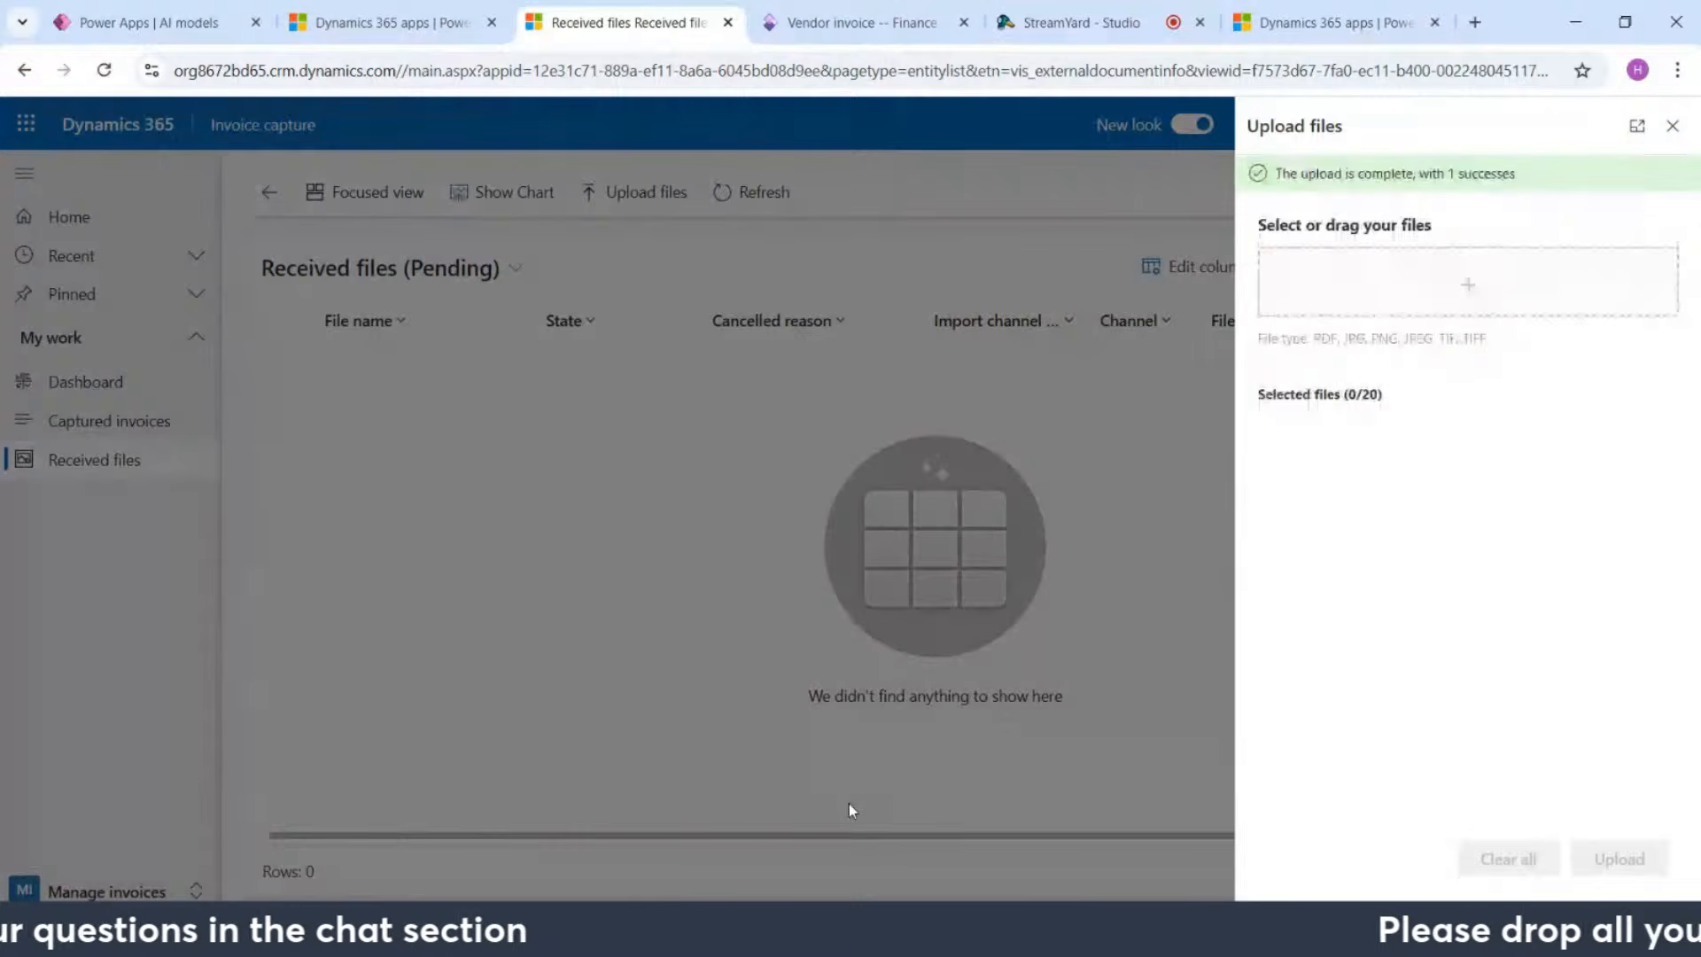
click(1674, 129)
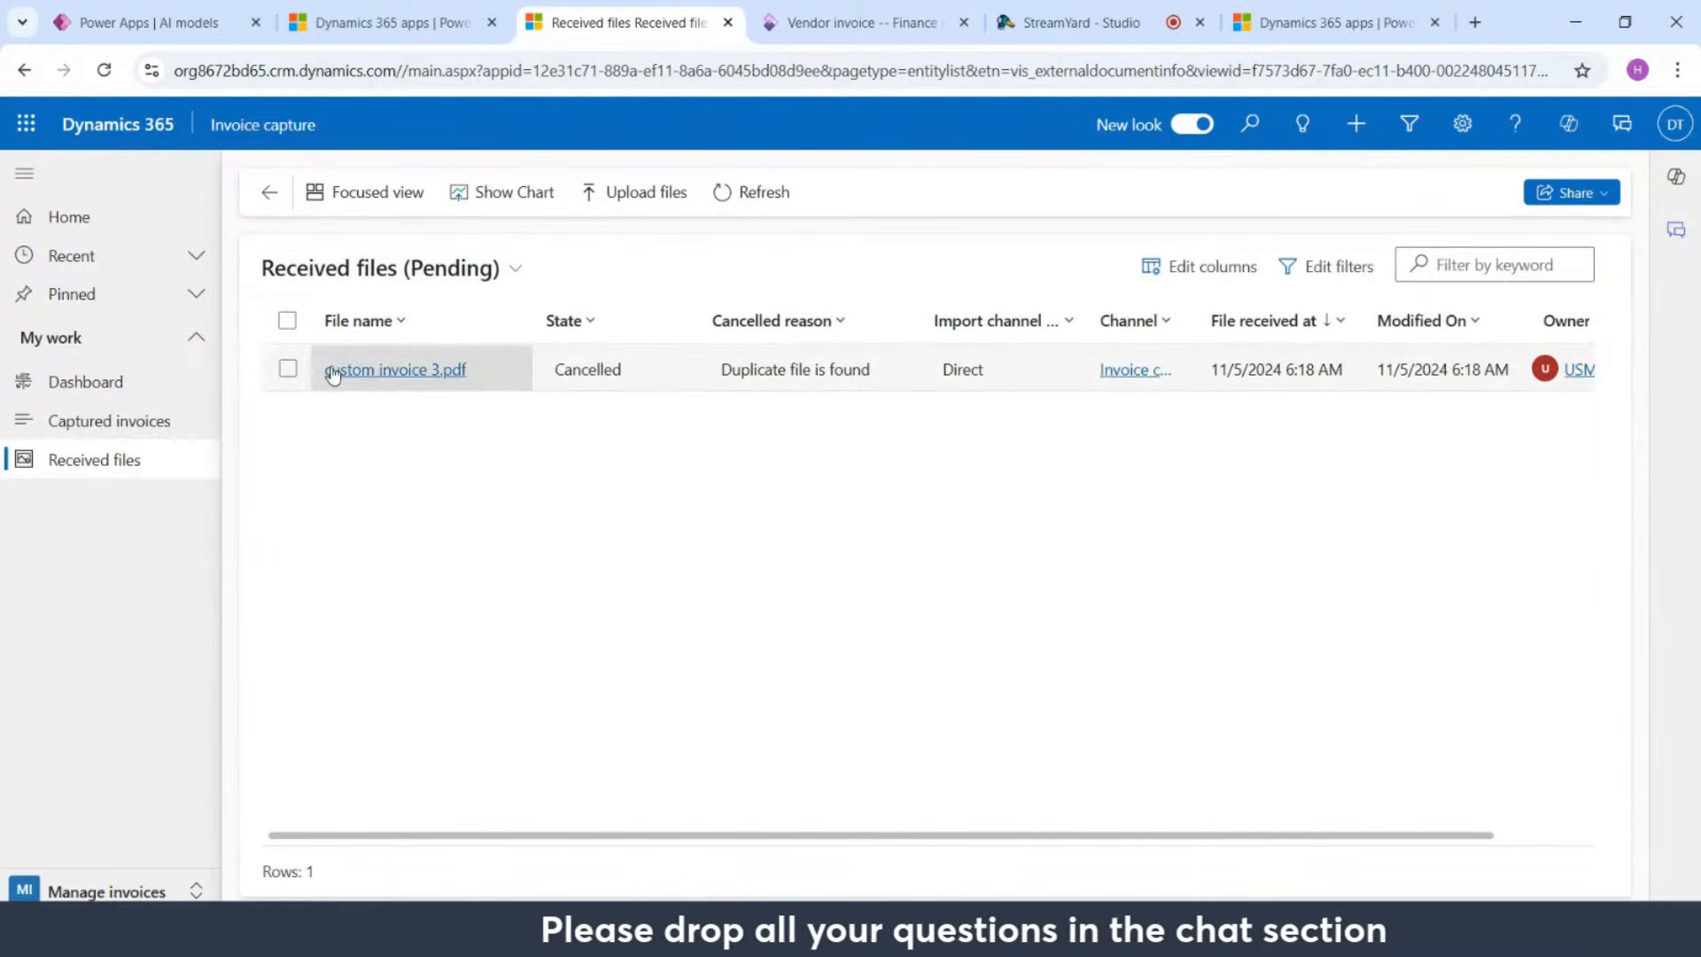
Step: Upload the file custom invoice 4 to Received files and return to the pending list
click(644, 194)
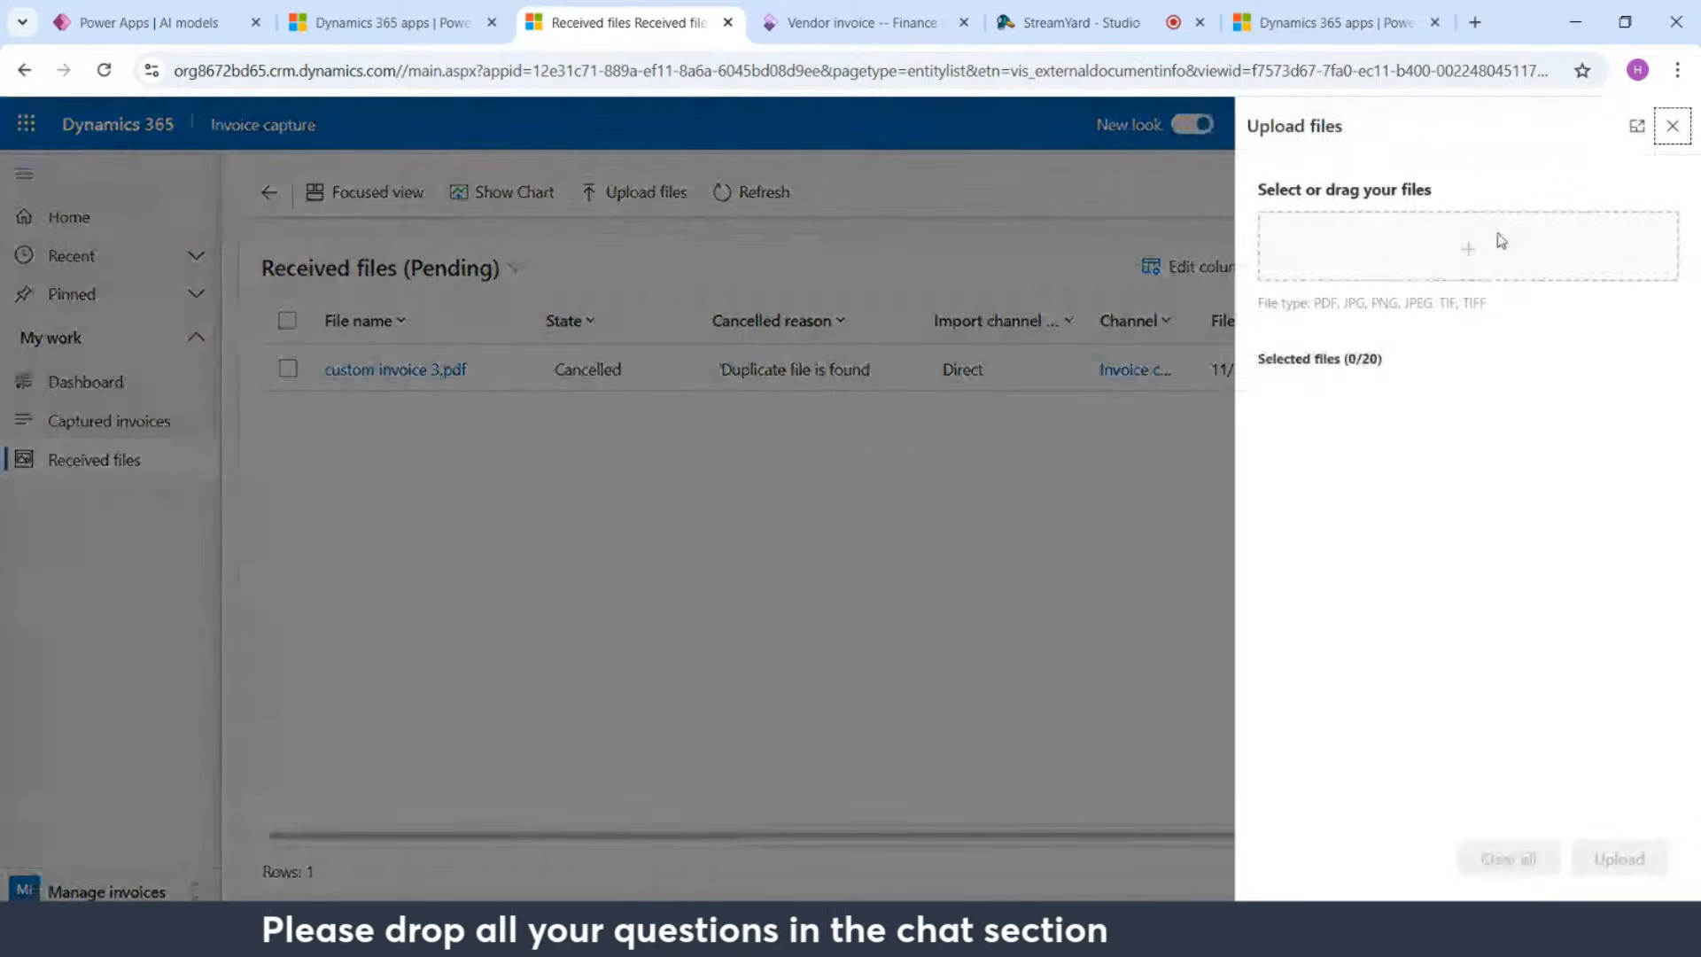
click(1431, 264)
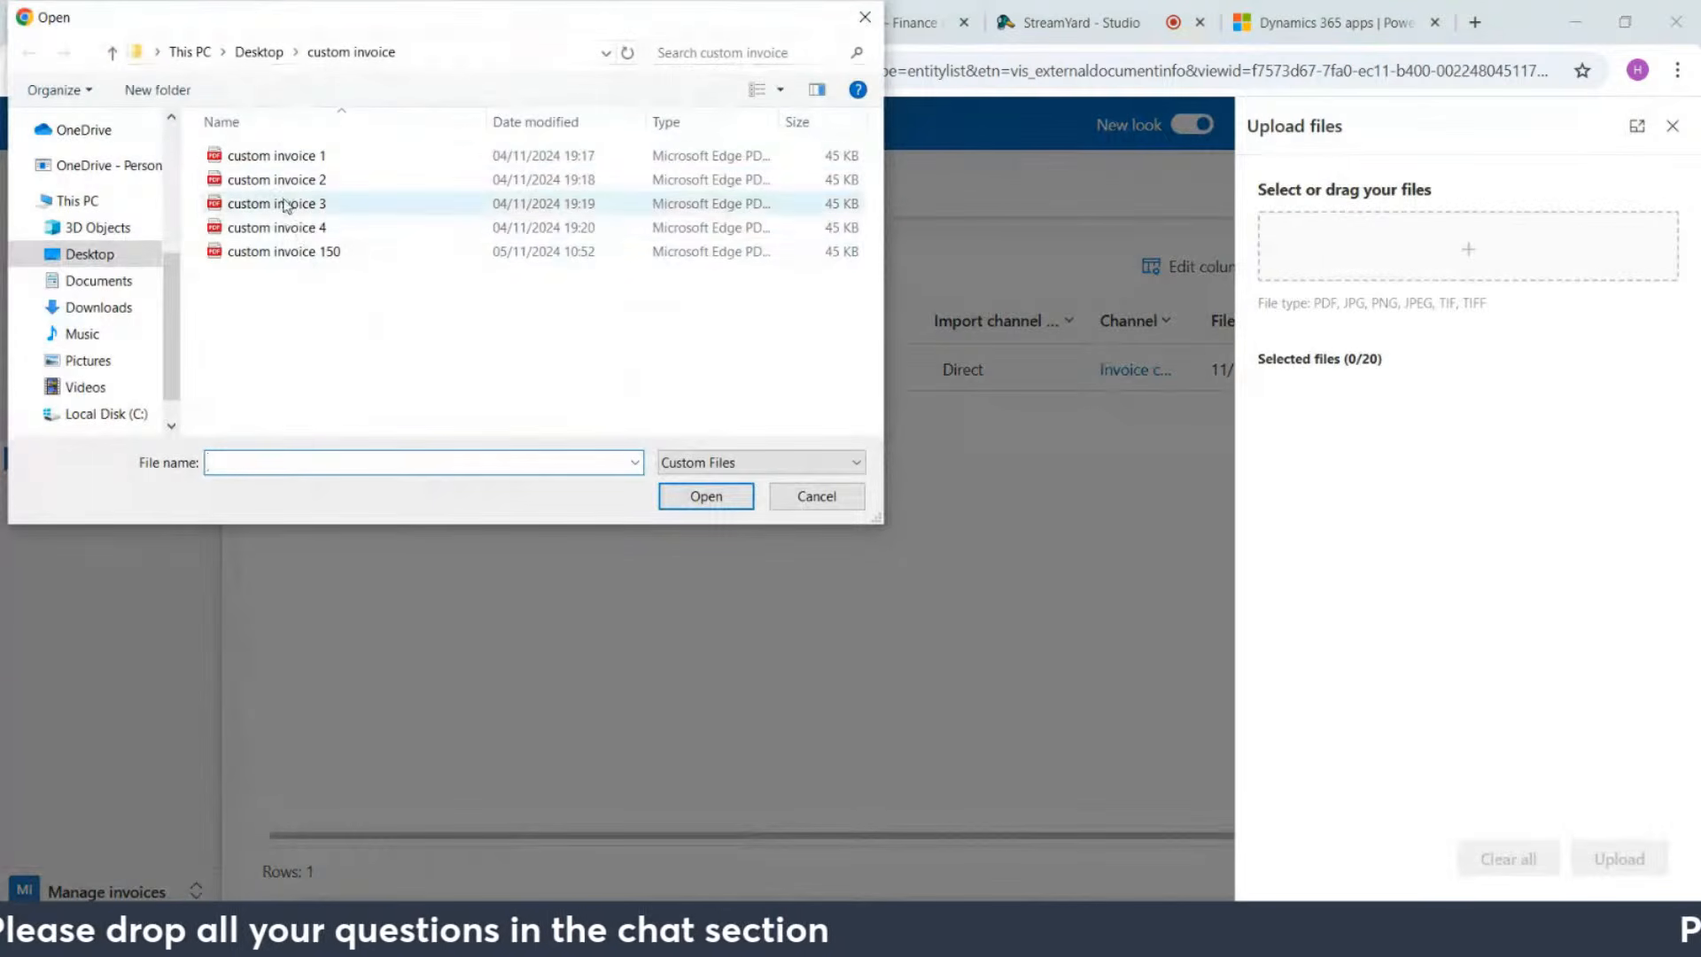
click(282, 227)
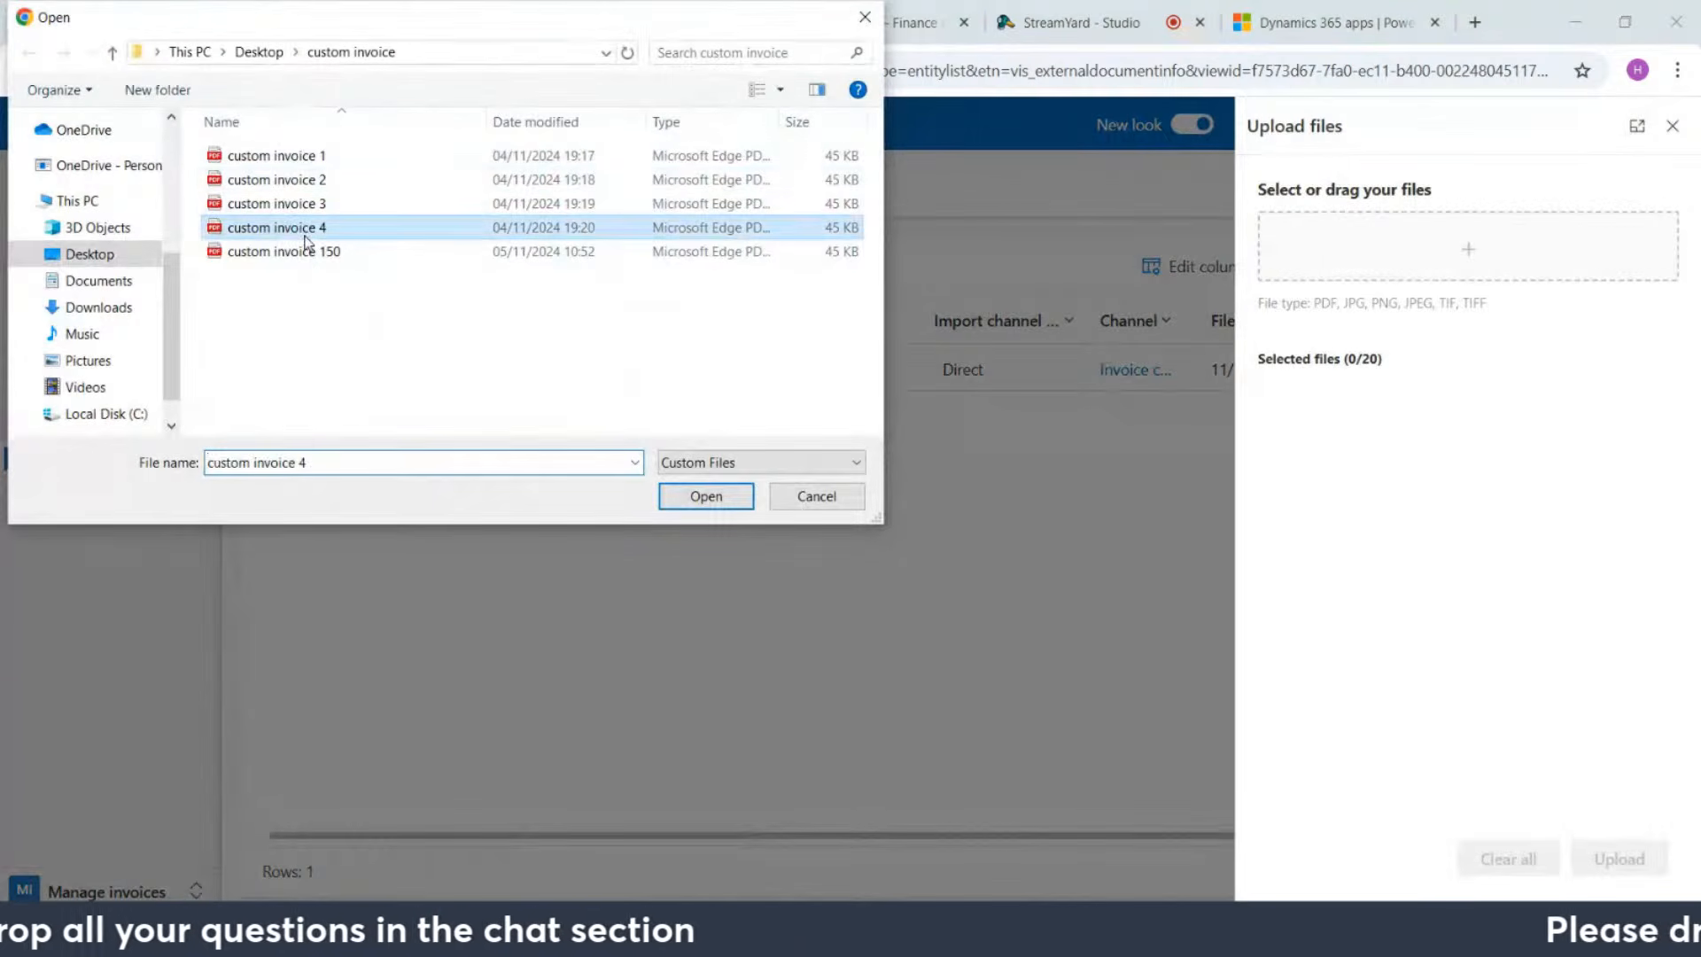
click(705, 496)
click(1629, 852)
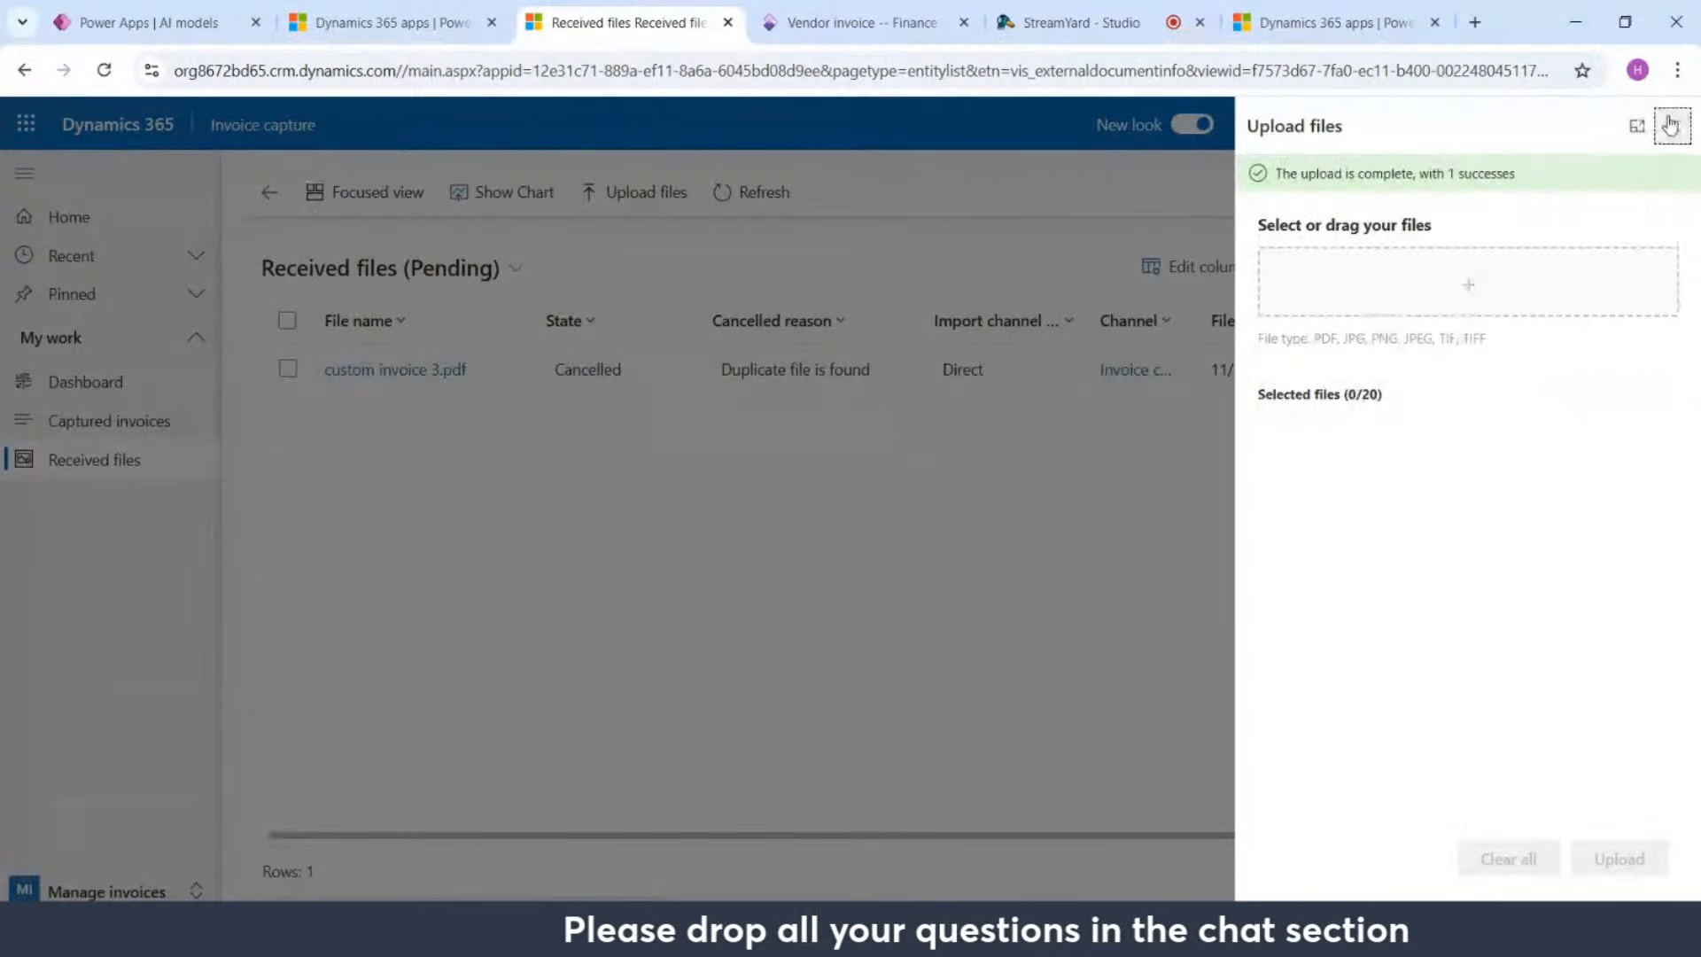
click(1668, 125)
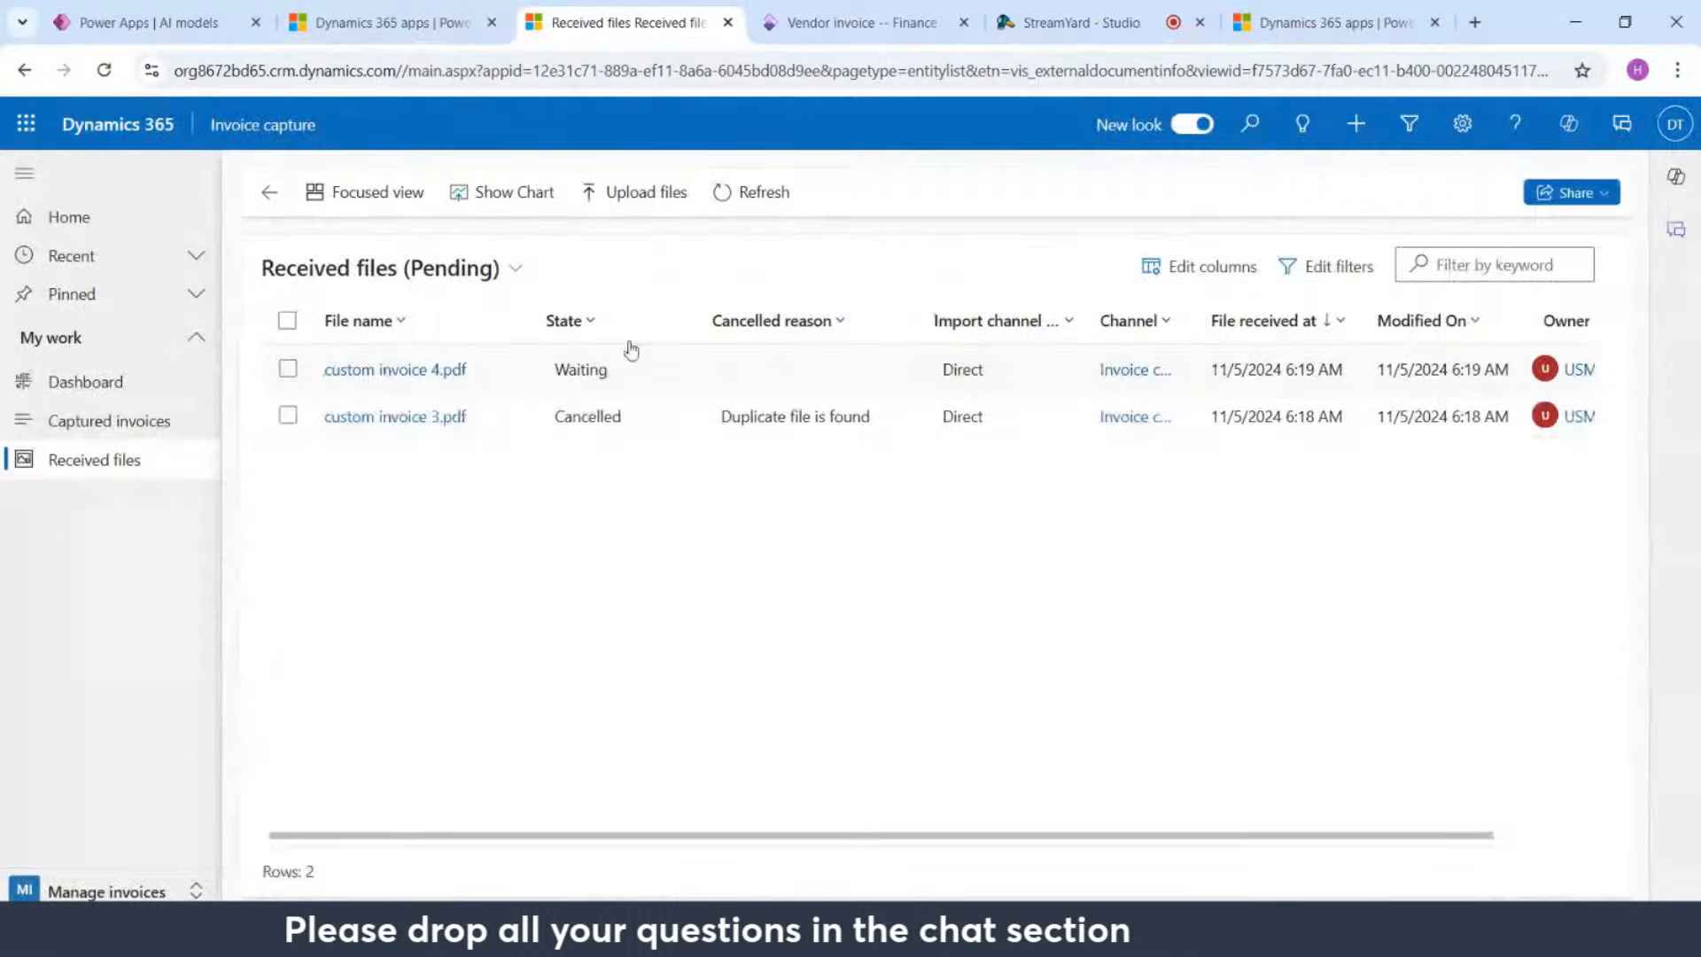
Step: Go back to System preference under Setup system and check which AI Builder model is selected
click(71, 889)
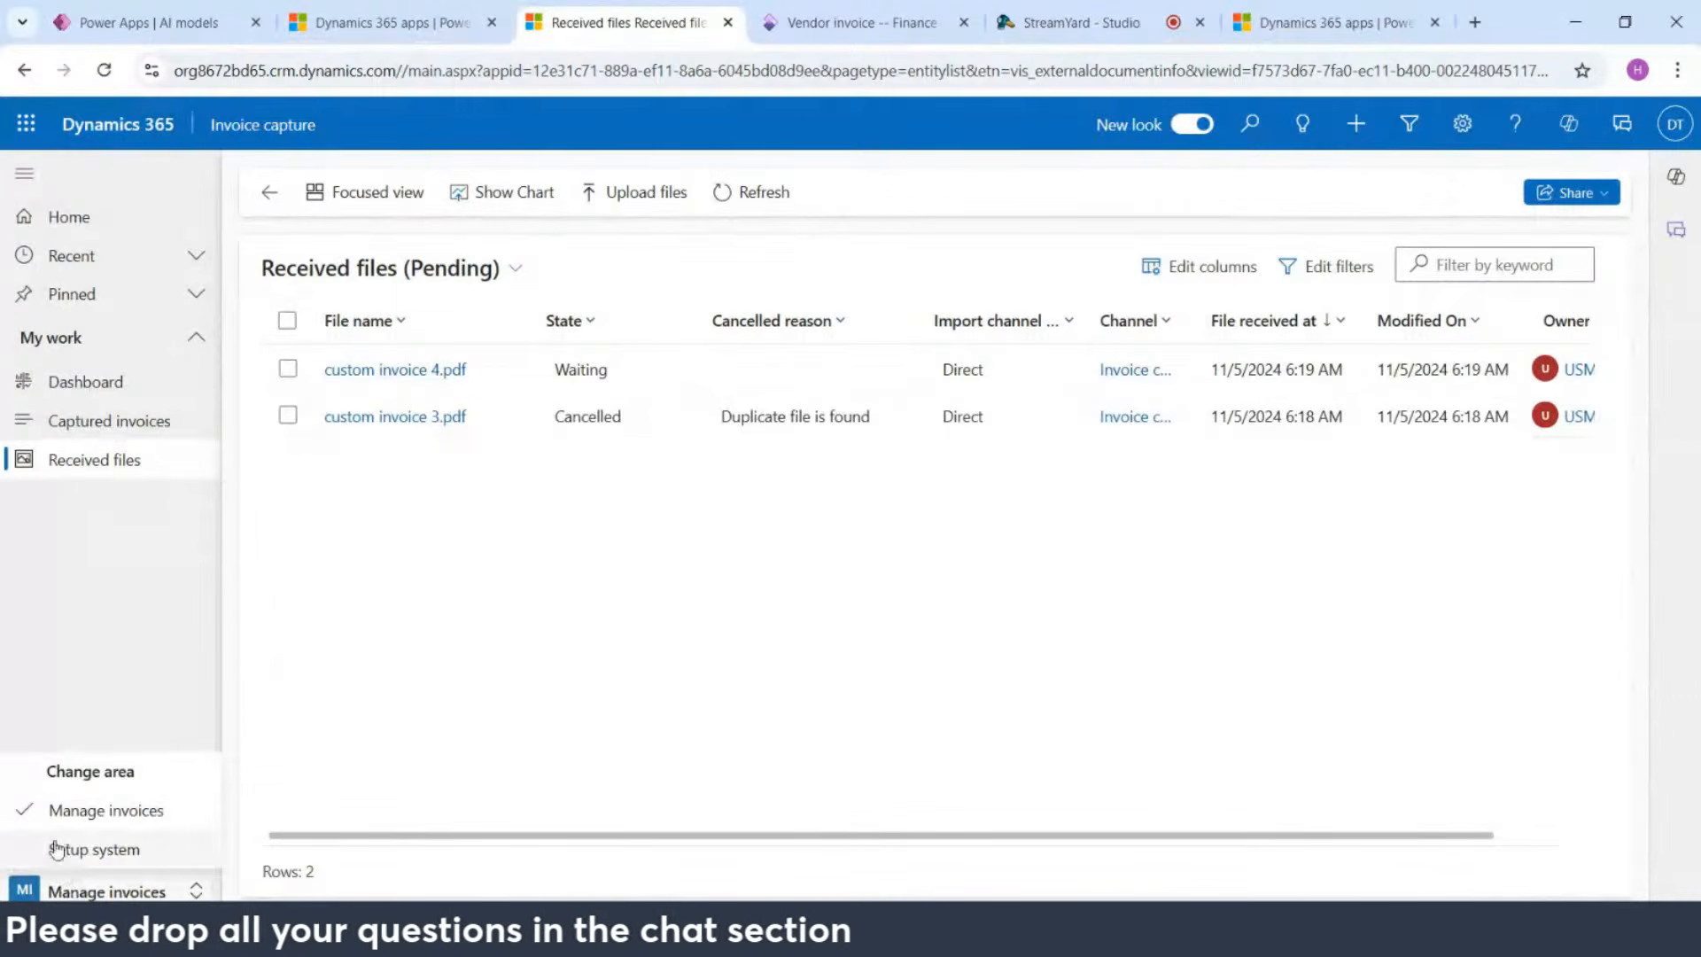
click(53, 847)
click(138, 470)
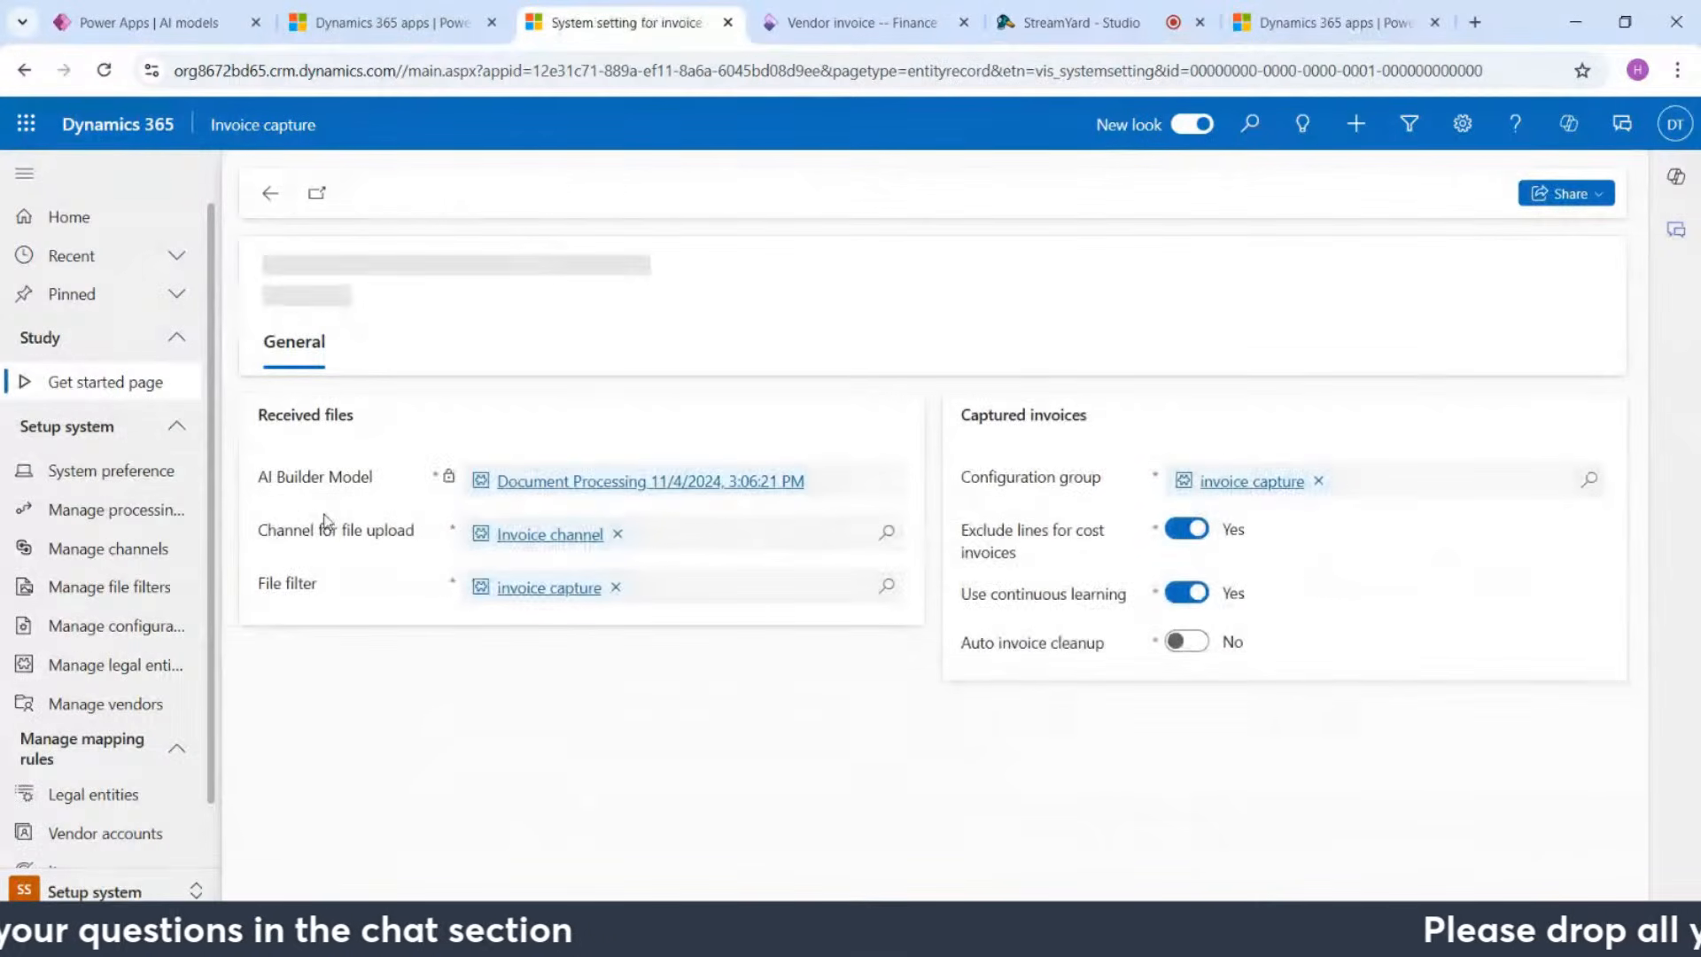
Step: Return to Received files under Manage invoices and refresh the pending list to check the processing state of custom invoice 4
click(71, 889)
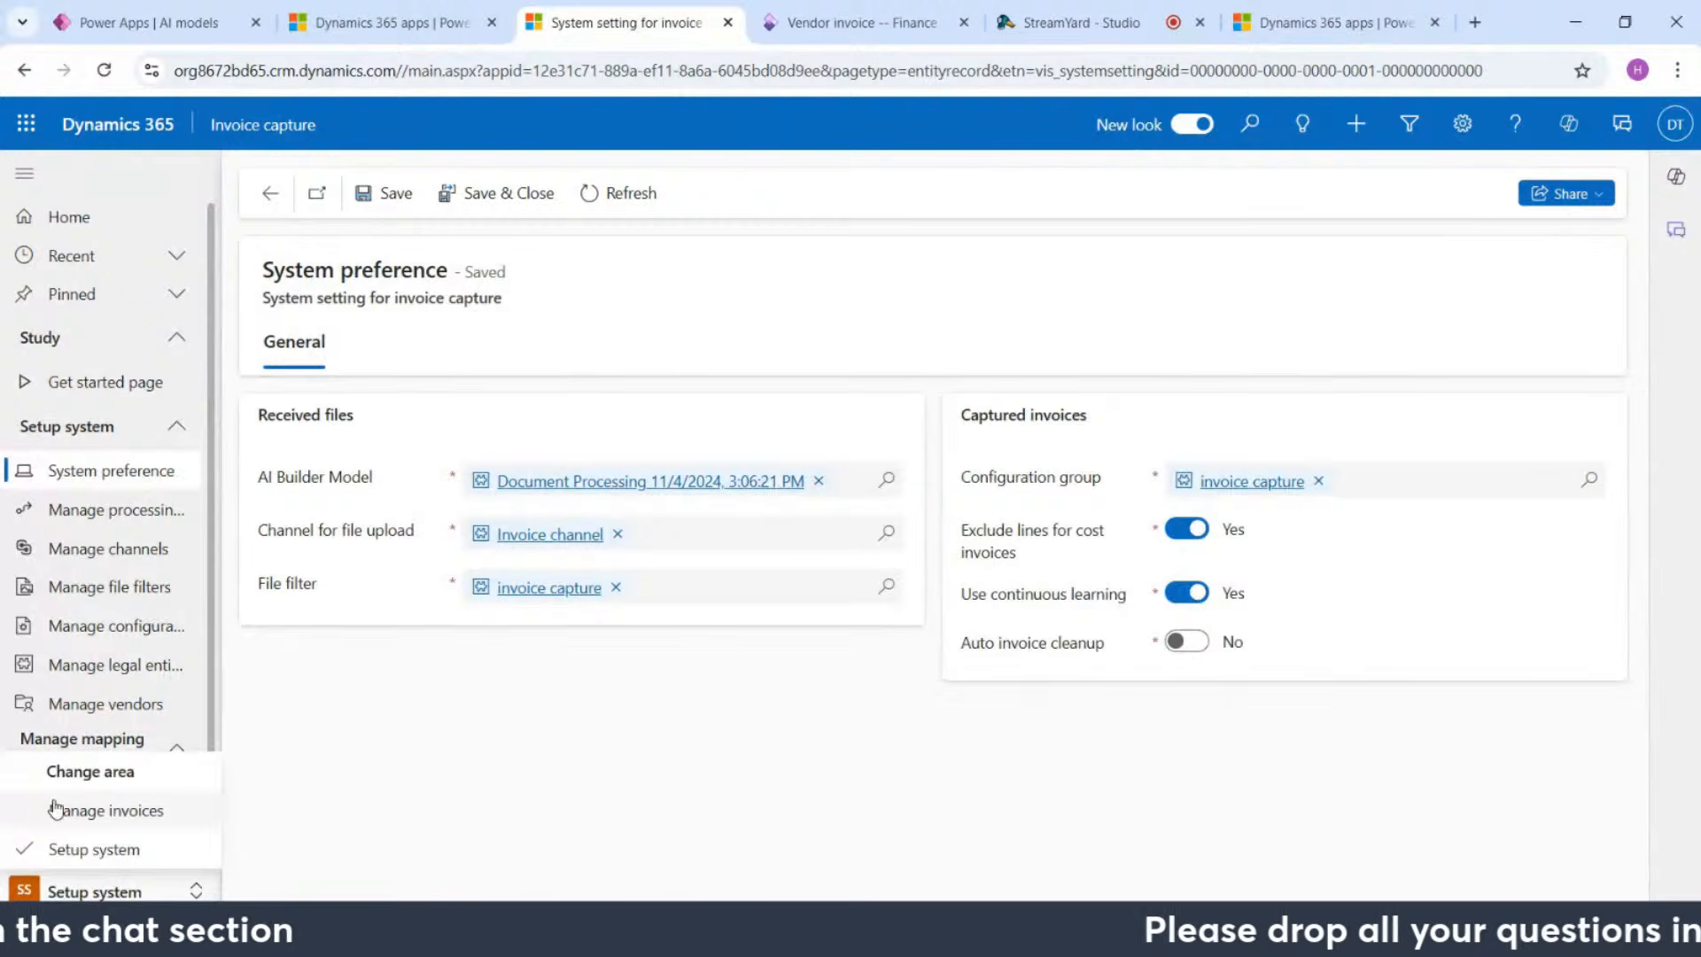
click(55, 809)
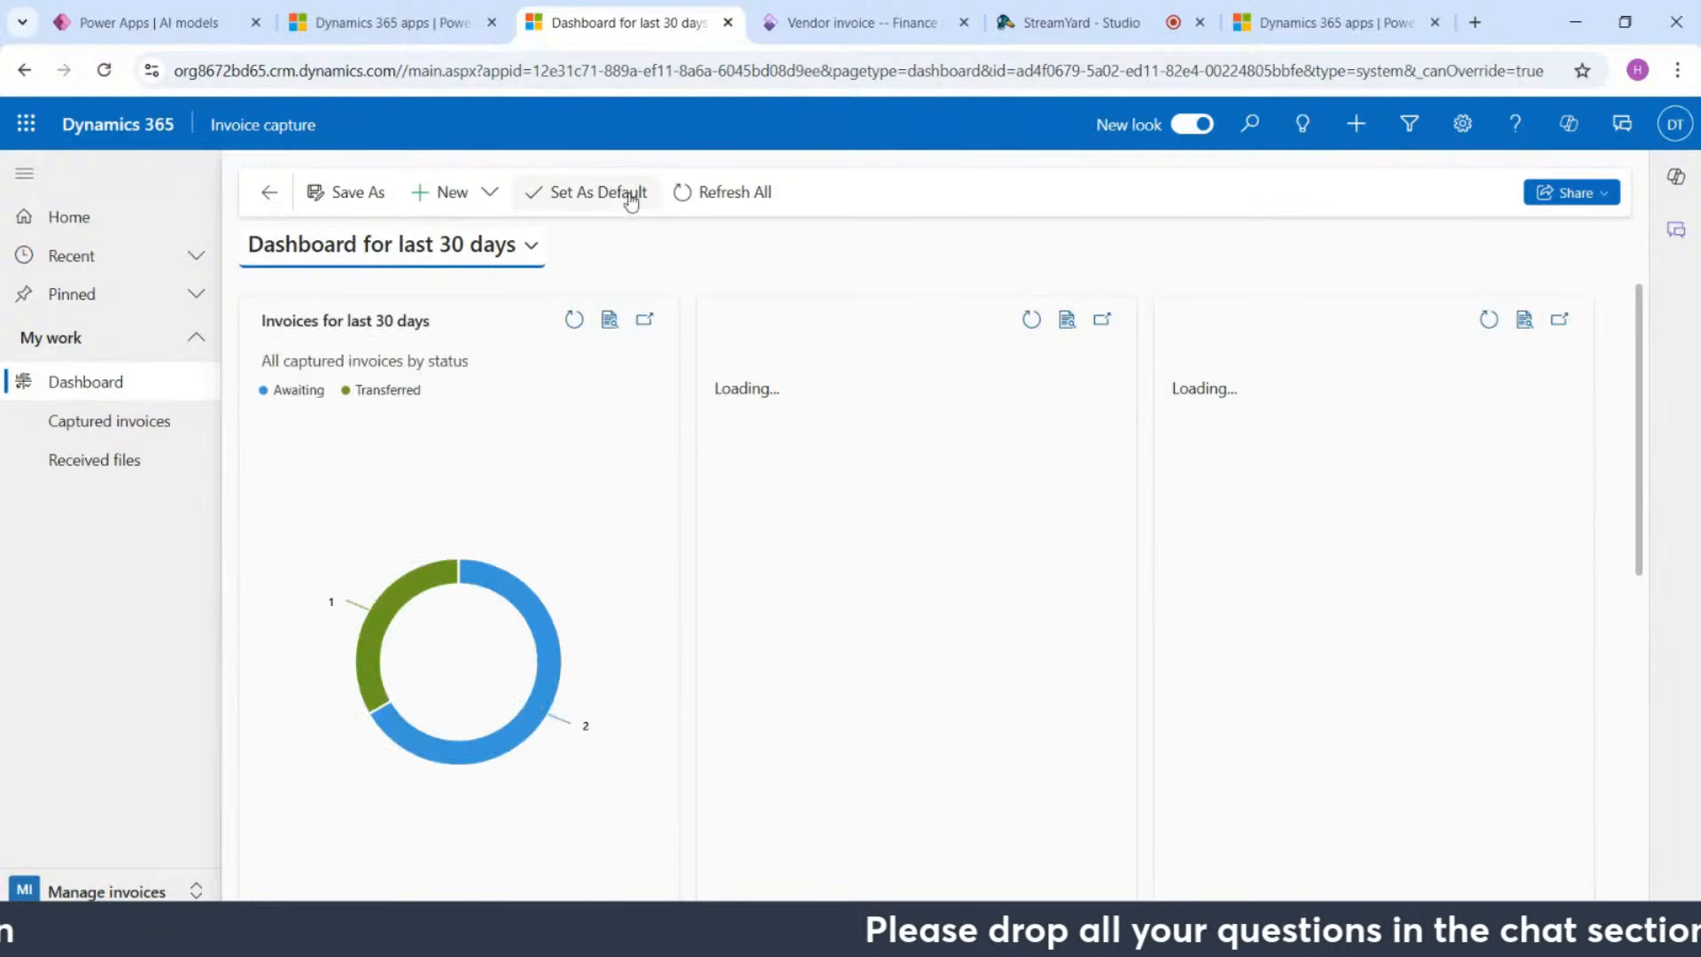
click(152, 459)
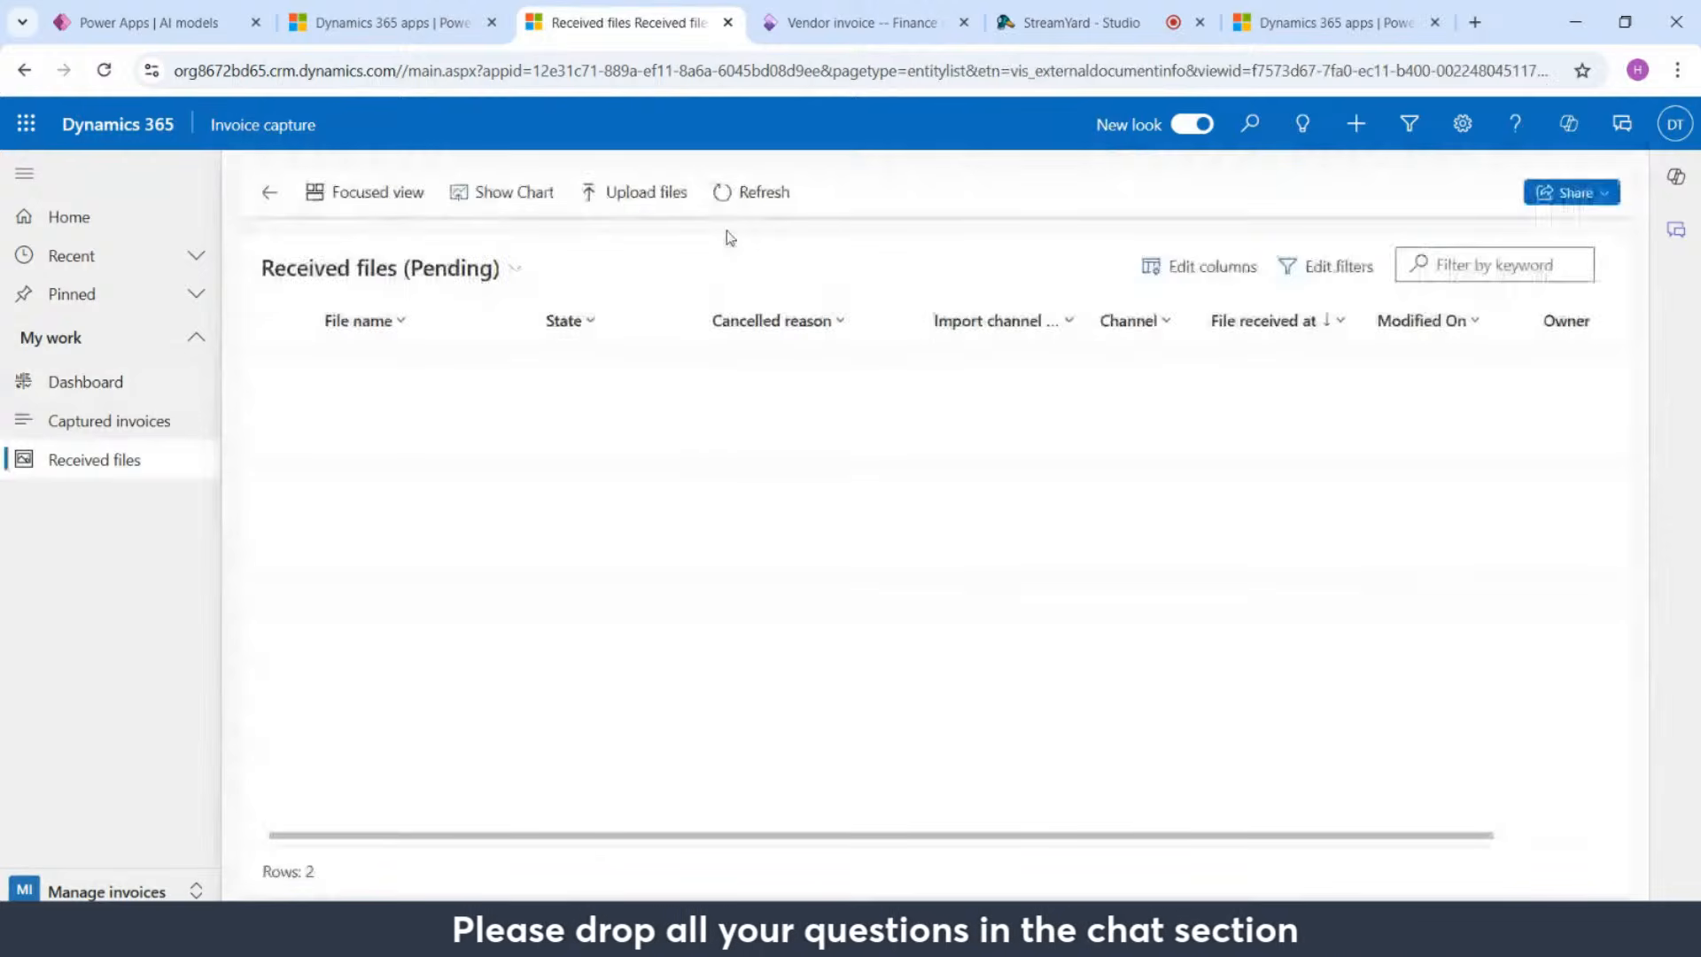
click(754, 205)
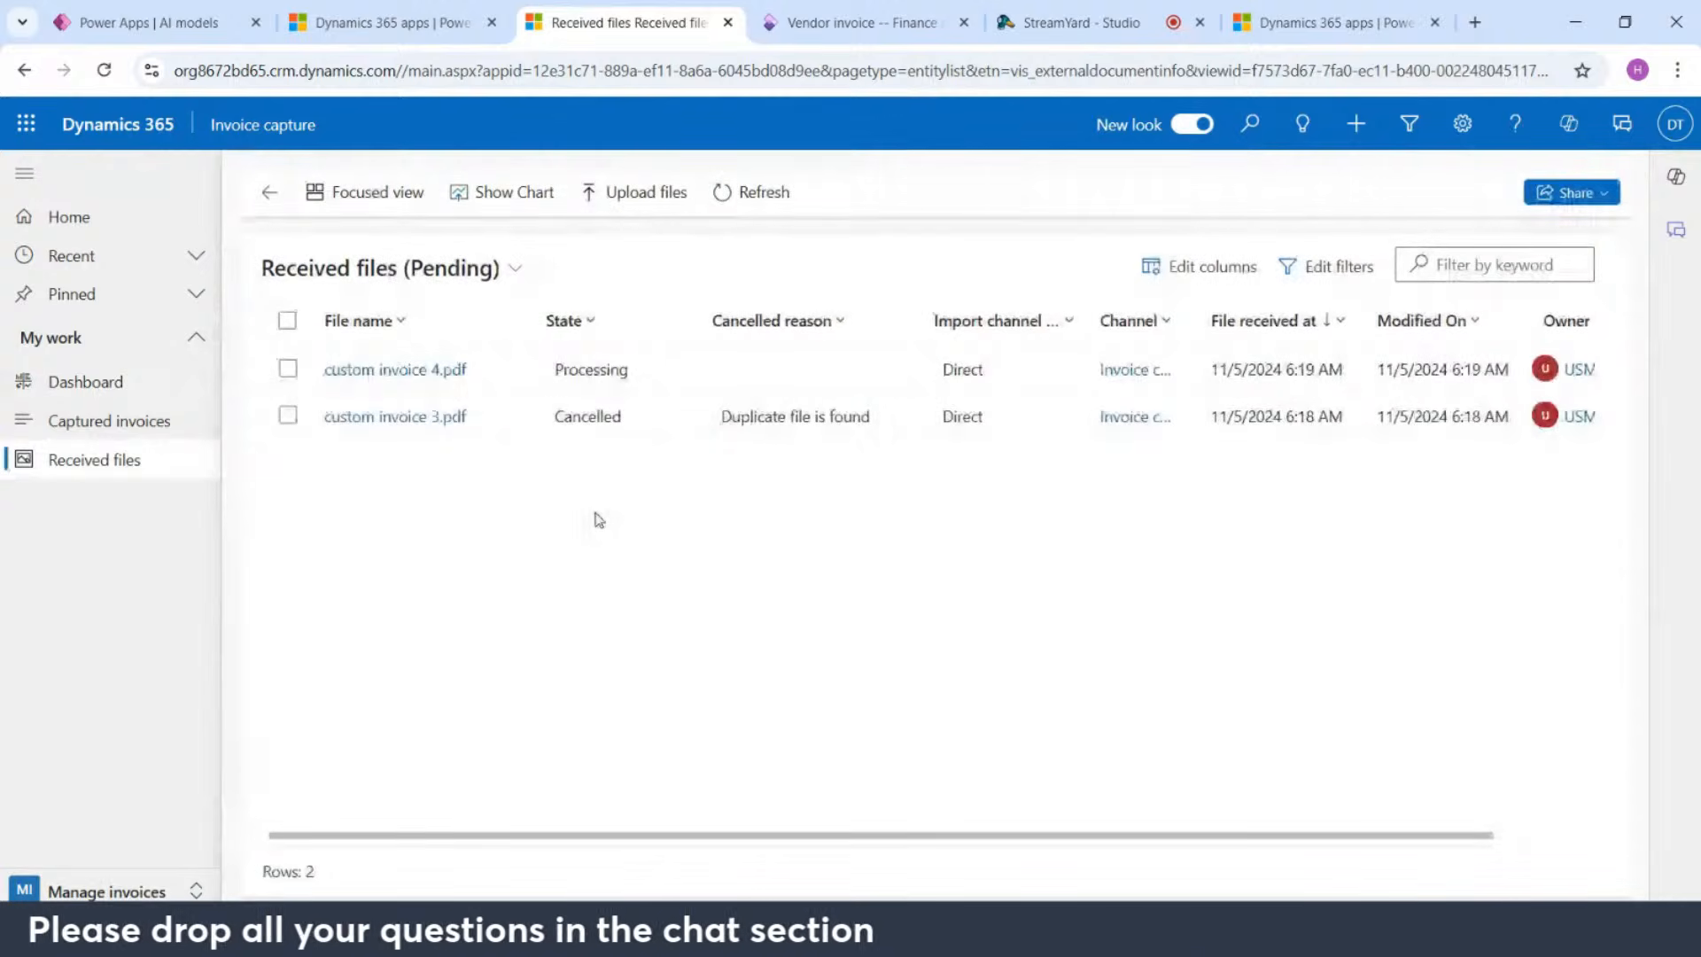
click(764, 192)
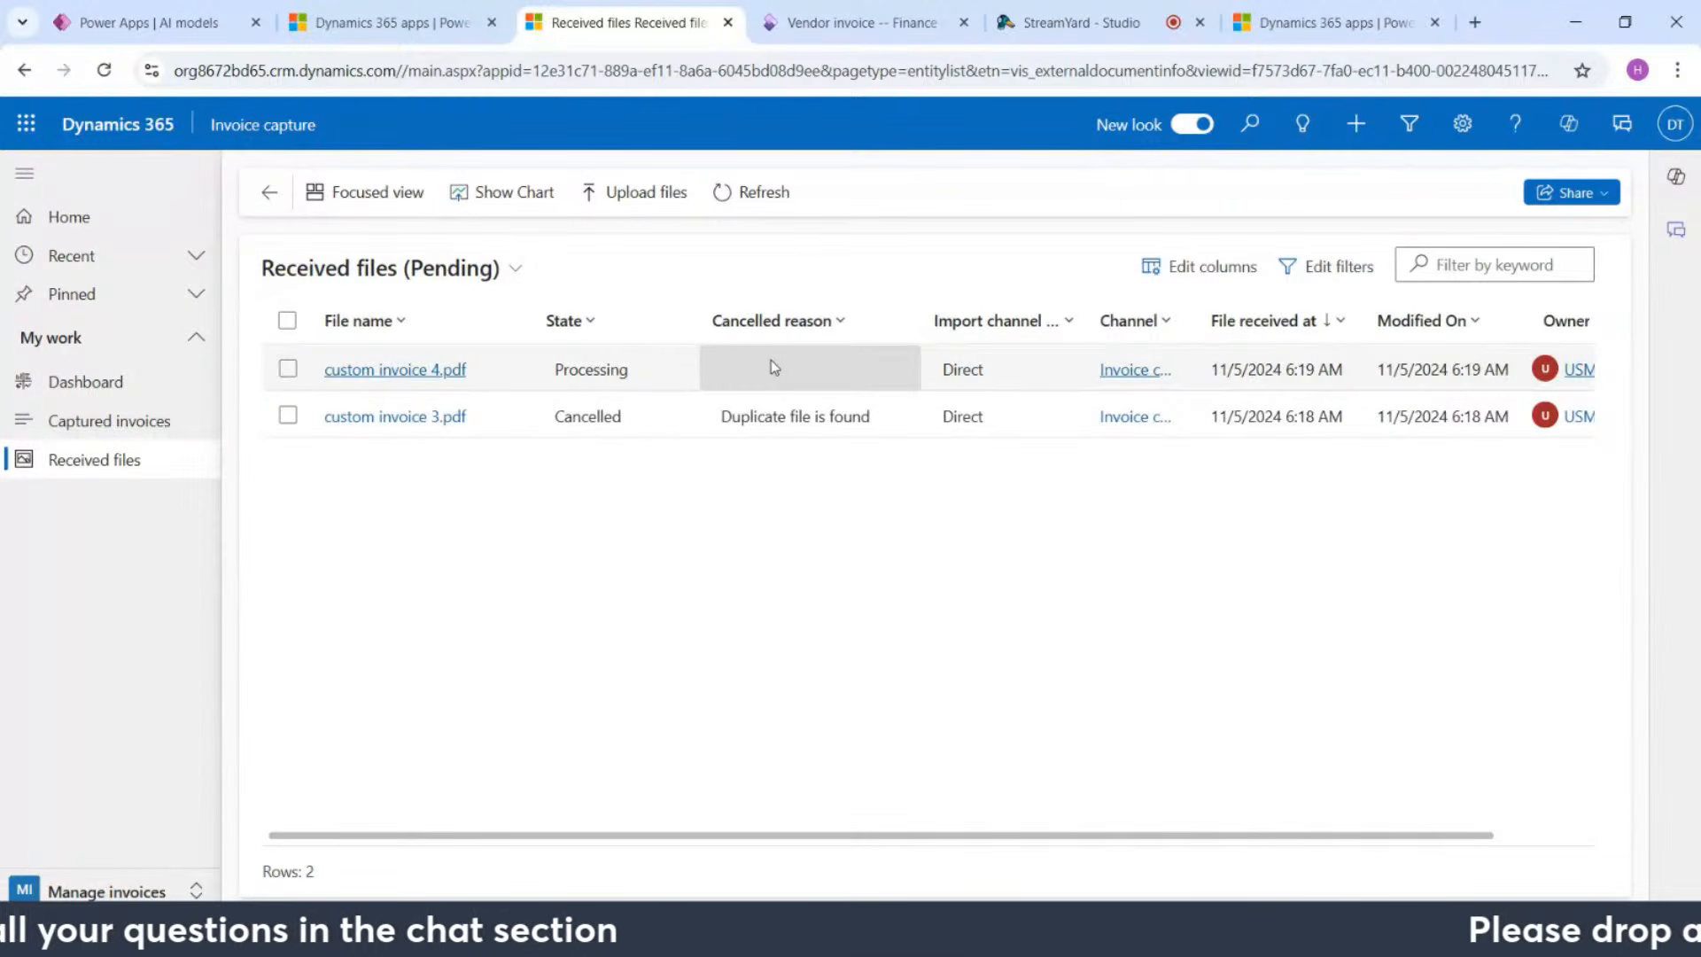
click(723, 193)
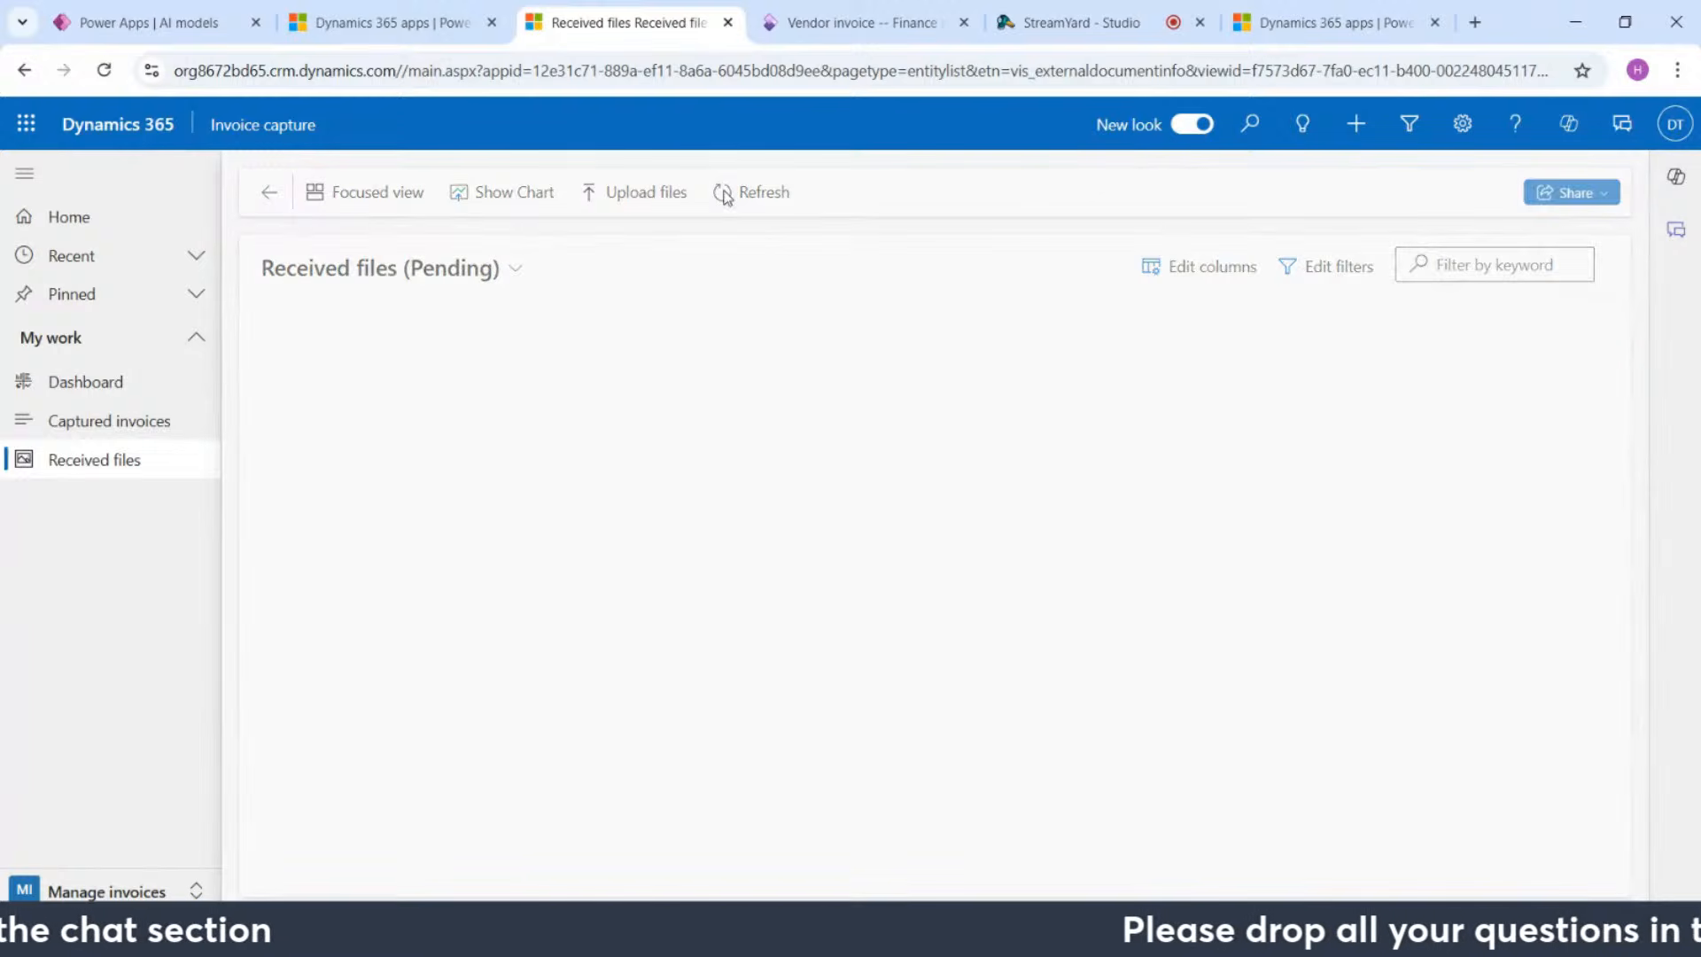
Step: Open the USMF invoice with status Captured from Captured invoices, start its review and check the scanned document down to the totals
click(142, 422)
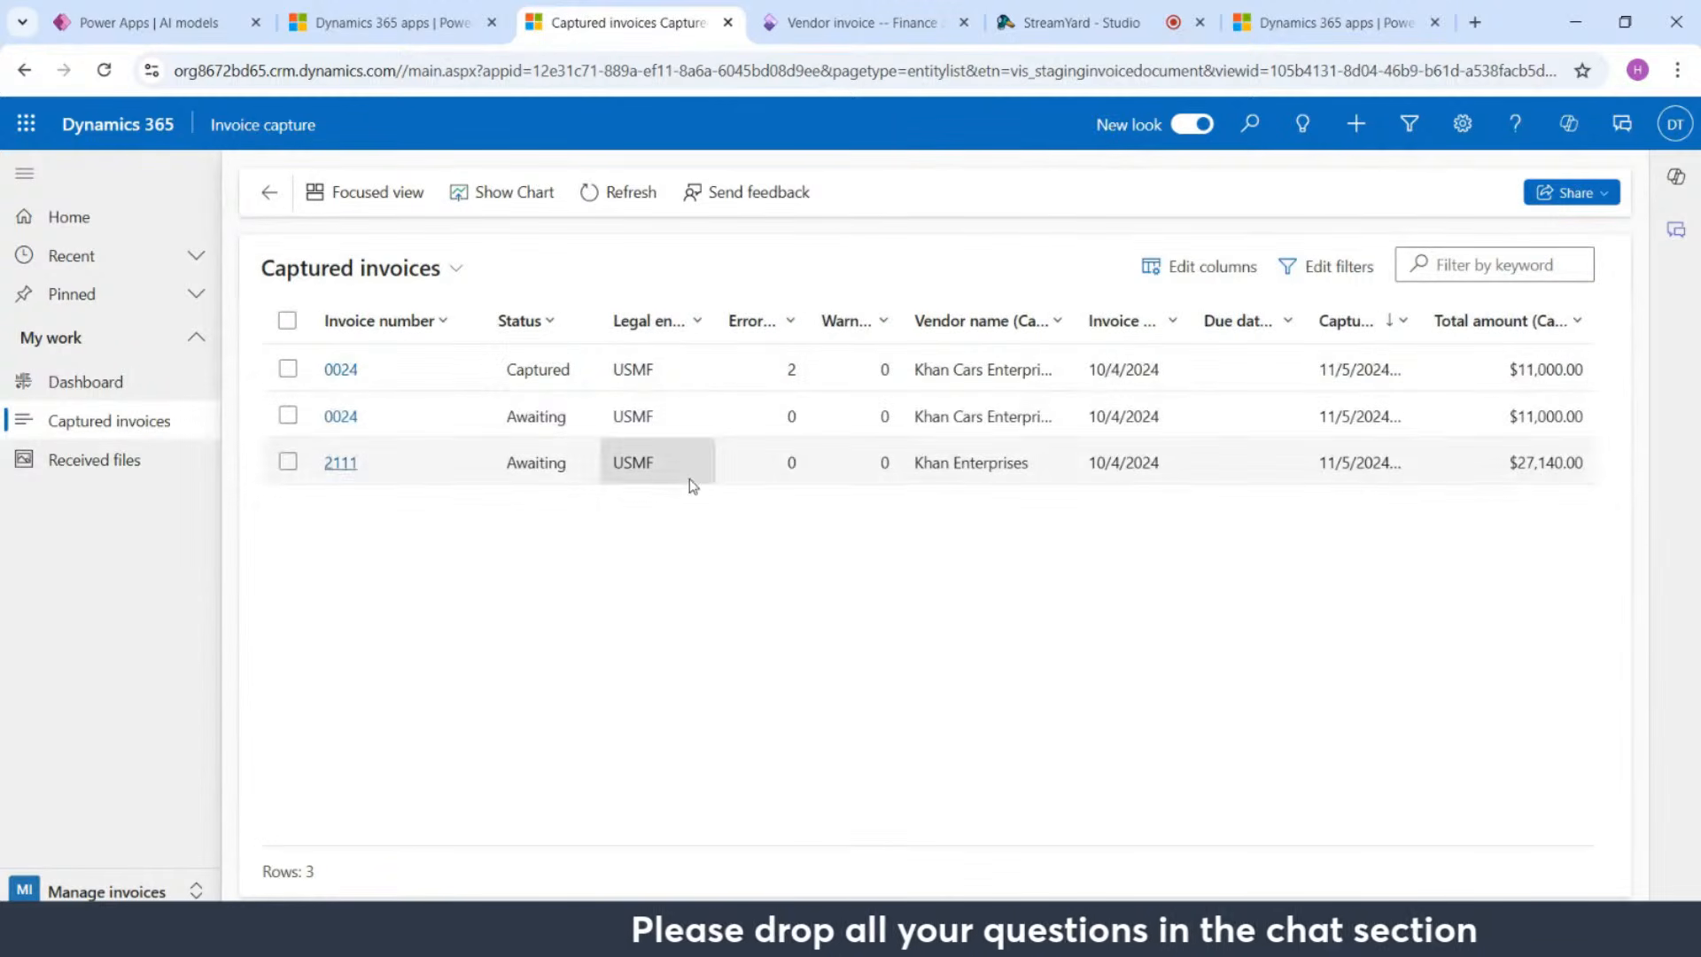
click(349, 373)
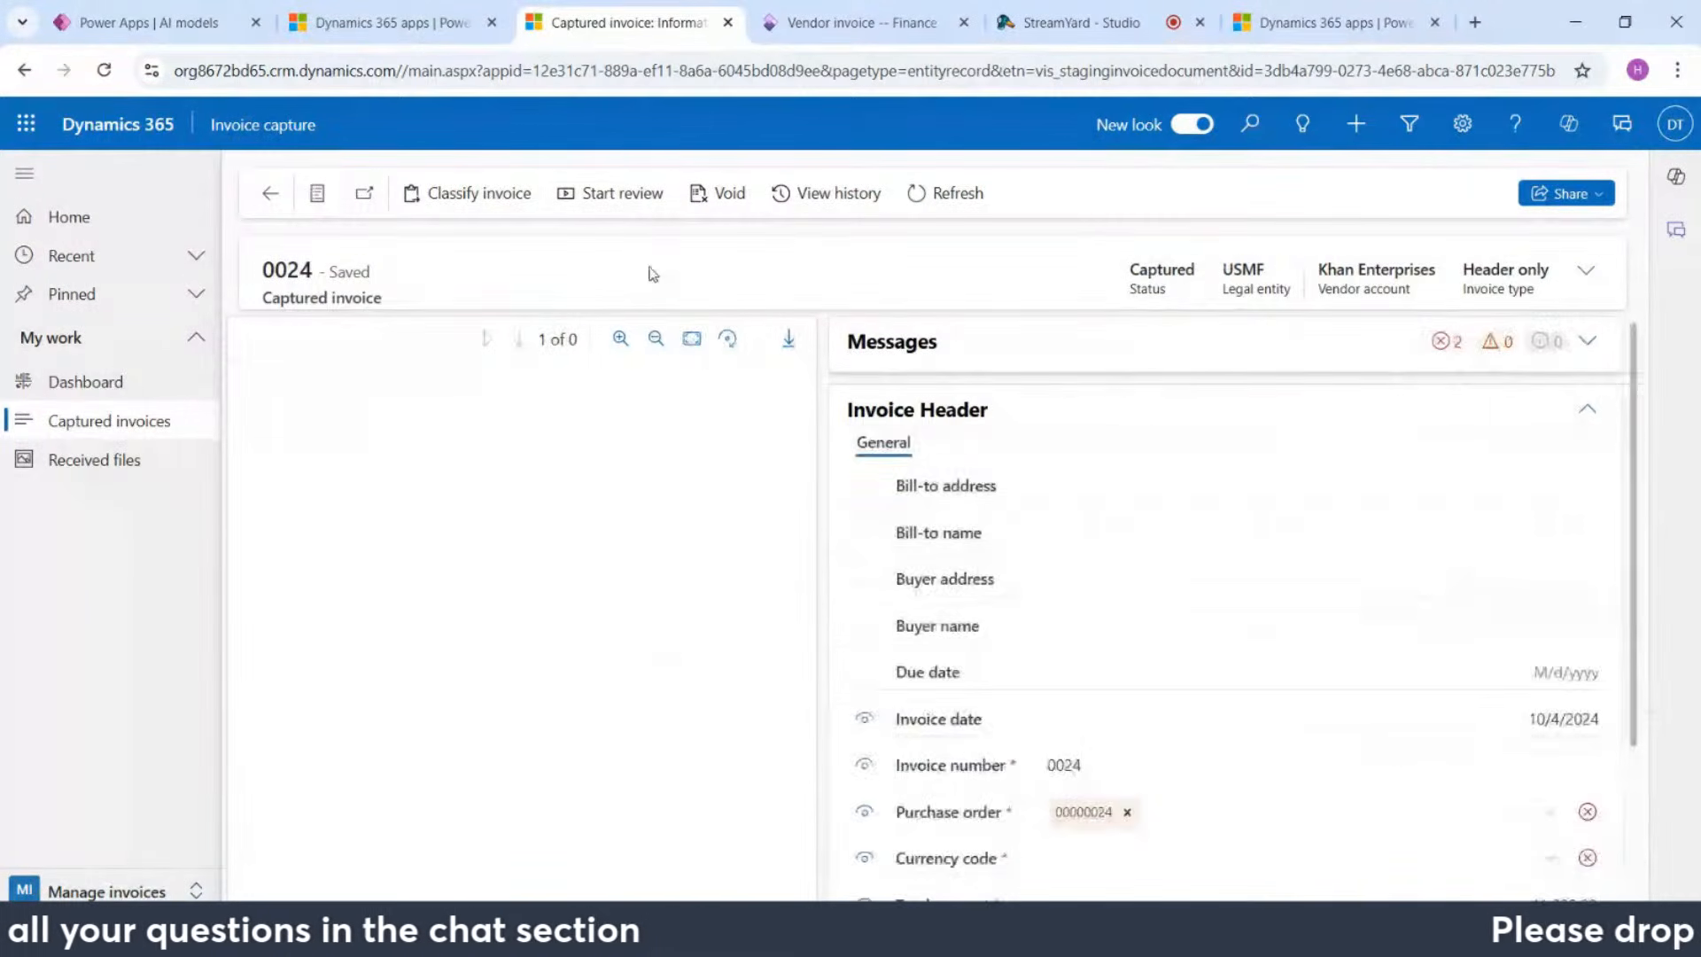
click(632, 205)
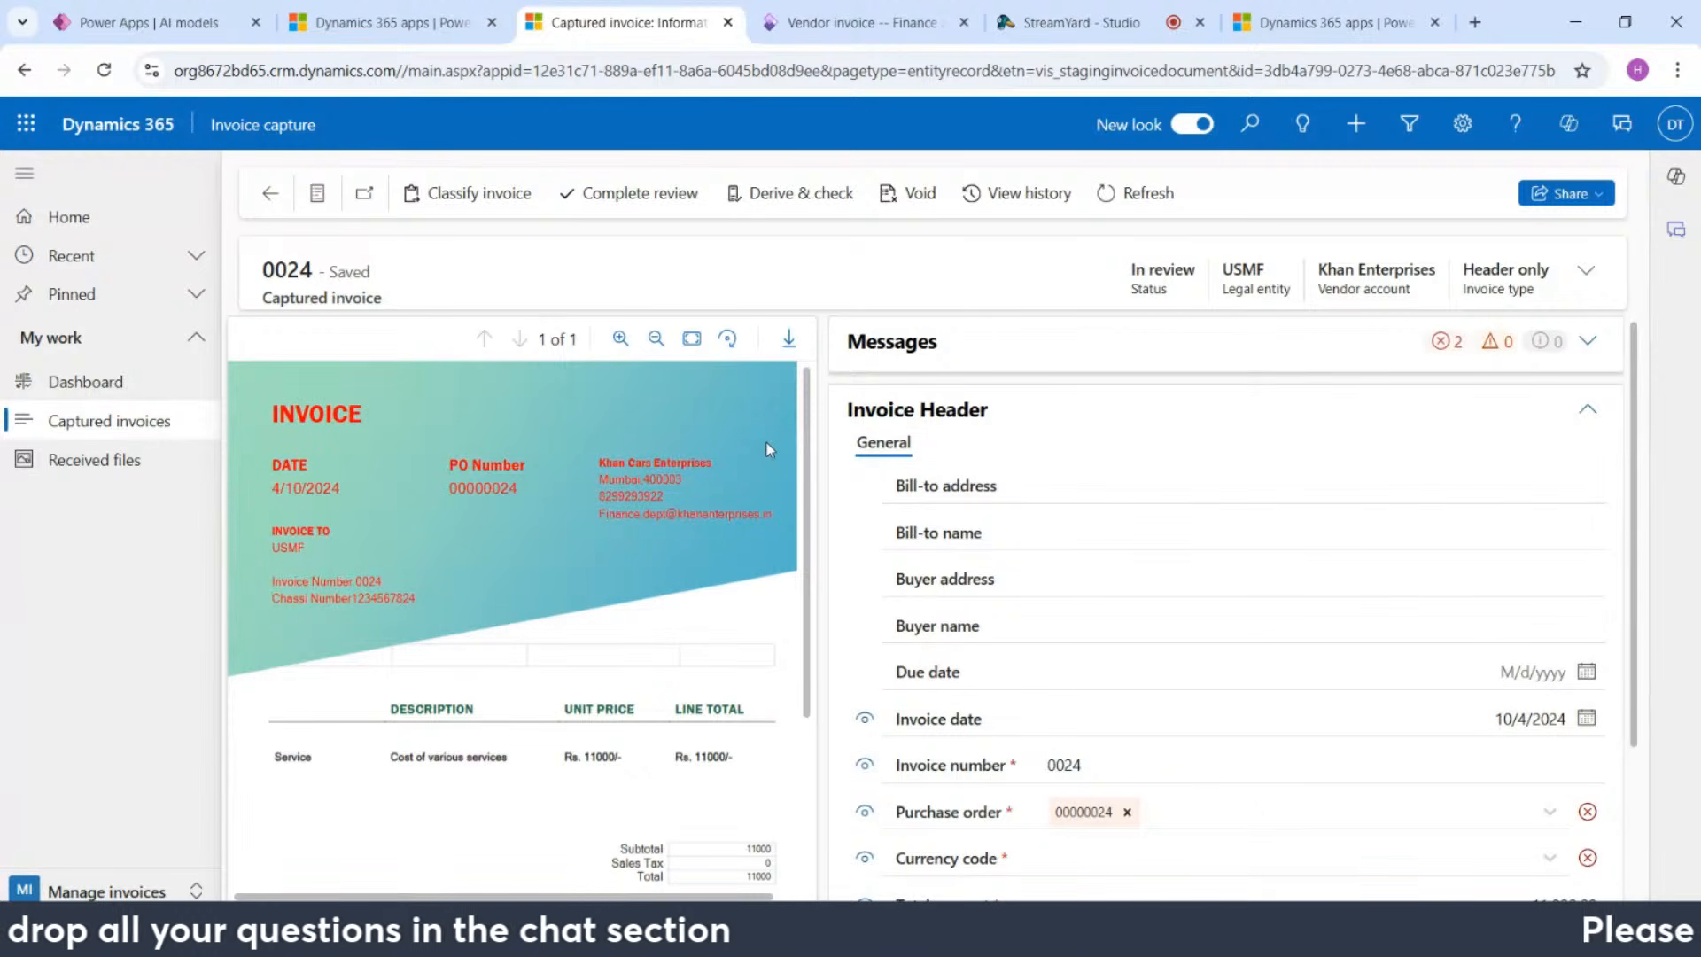
scroll(768, 443, down, 3)
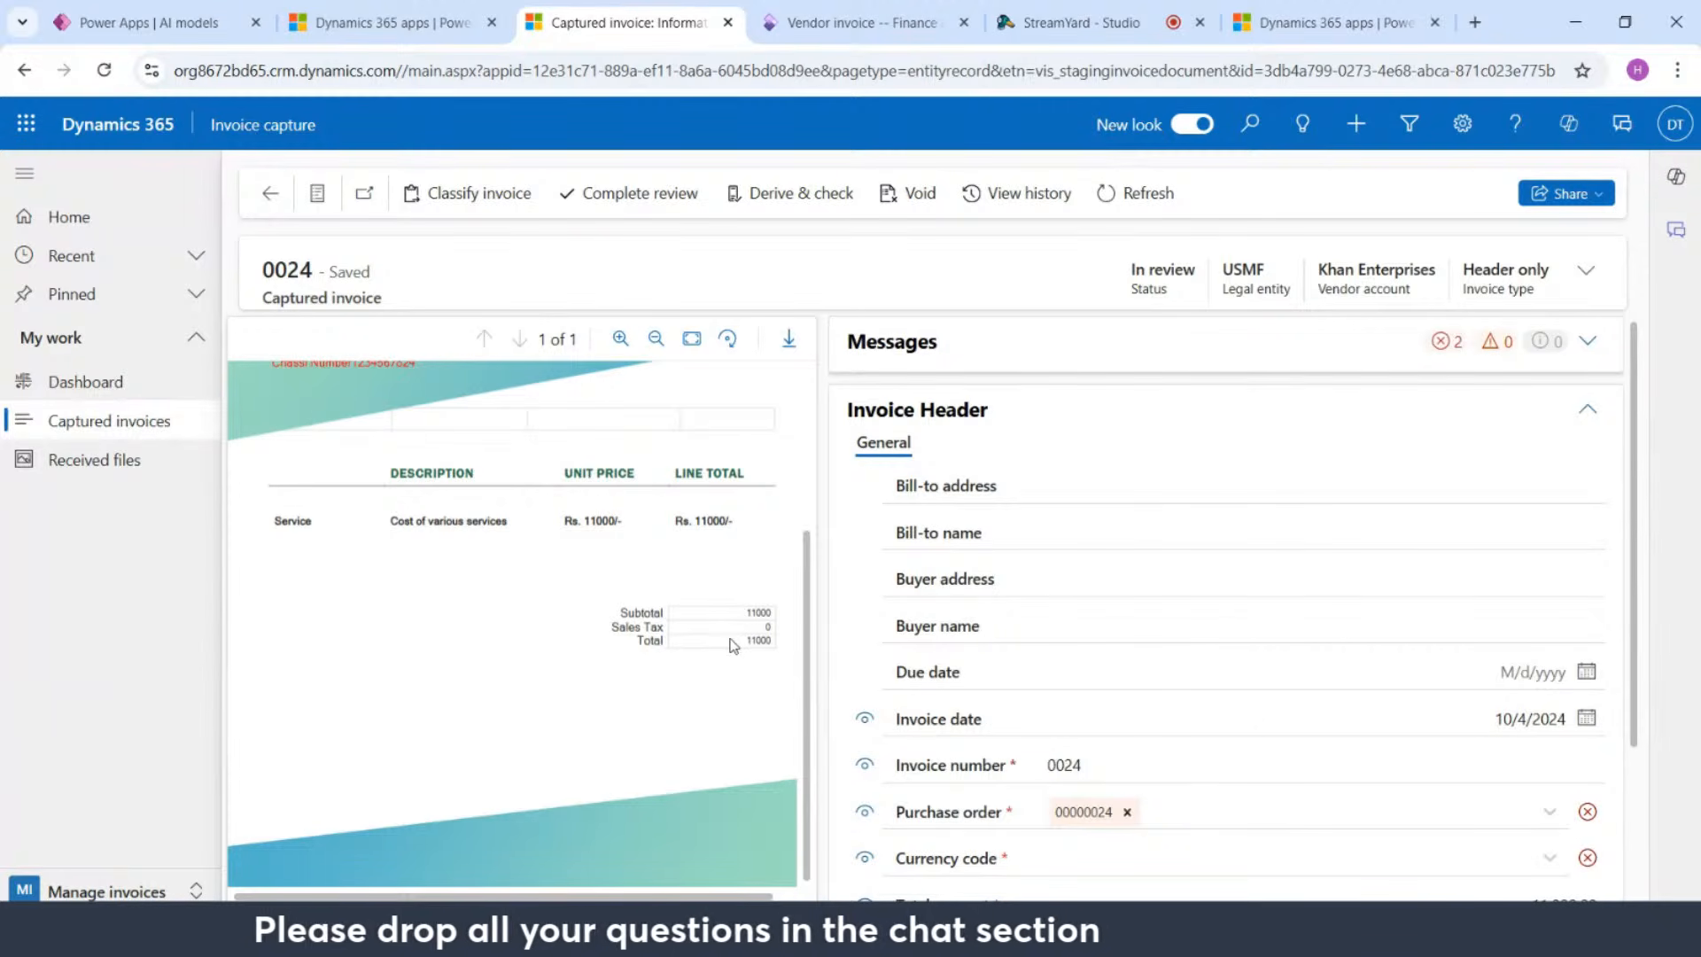
click(1057, 21)
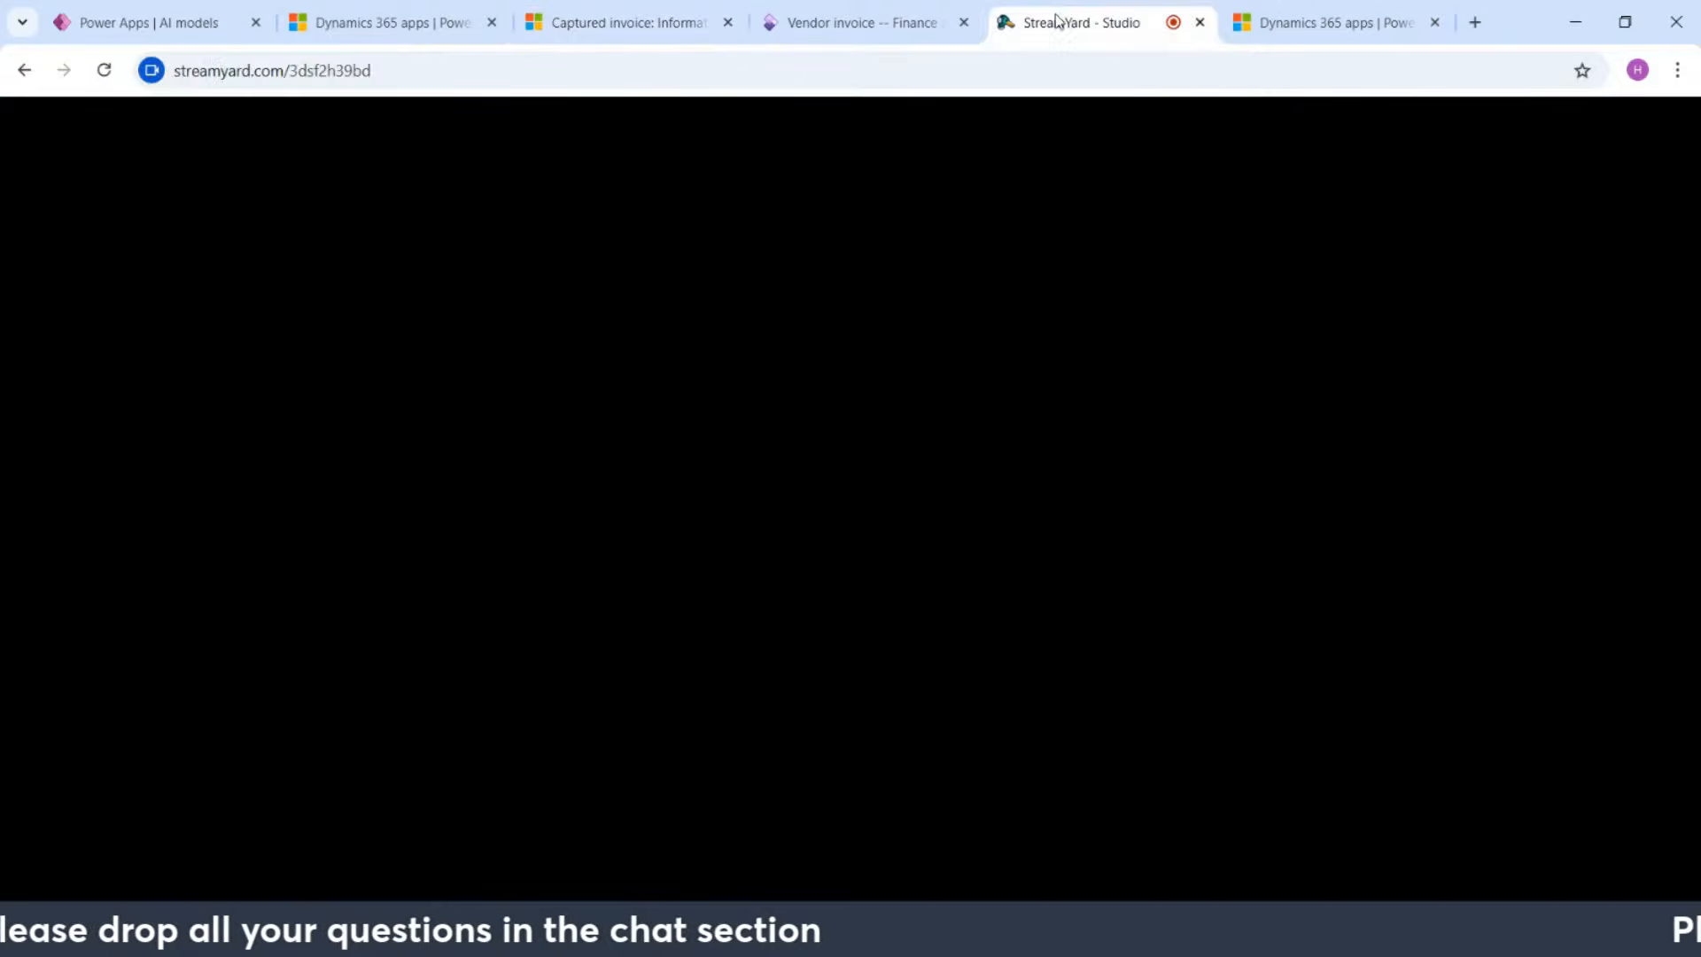